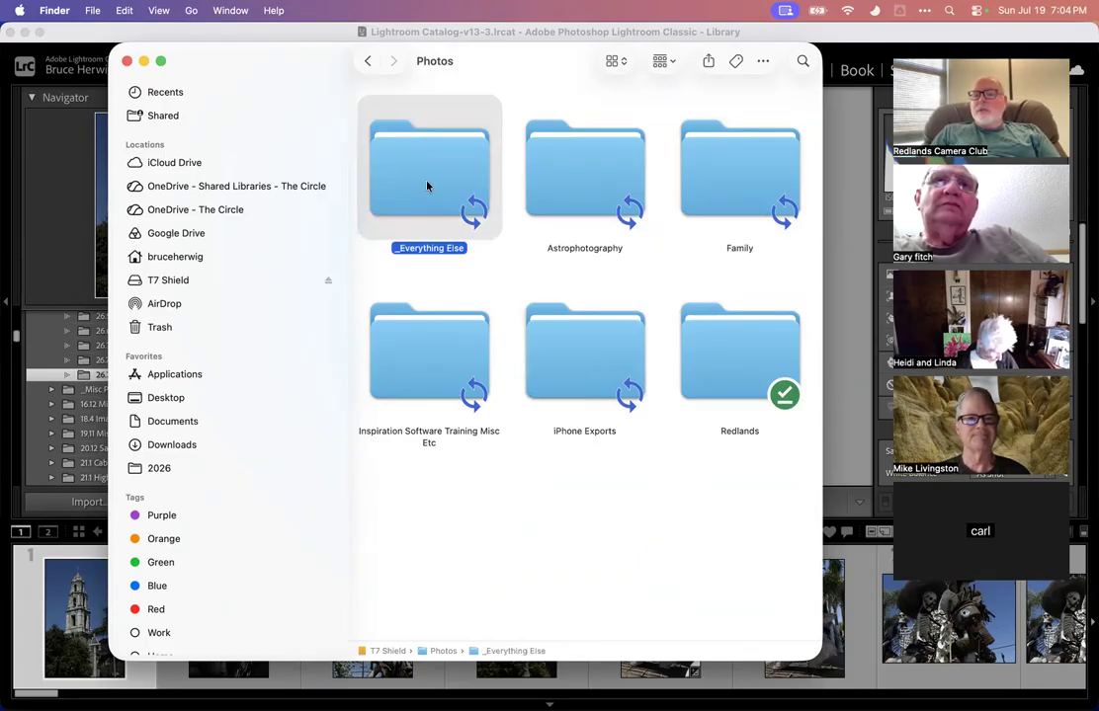
Open the 26.7 Tios Tacos Riverside - RCC Field Trip folder inside _Everything Else and _2026 on the T7 Shield drive
double_click(428, 181)
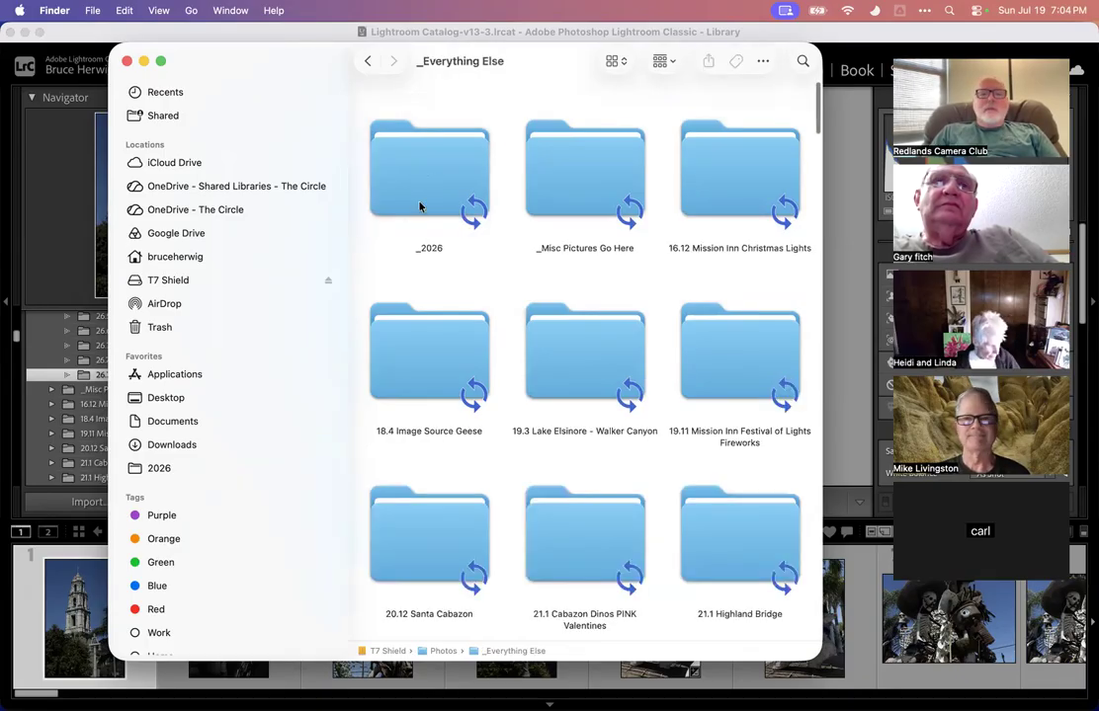
click(423, 198)
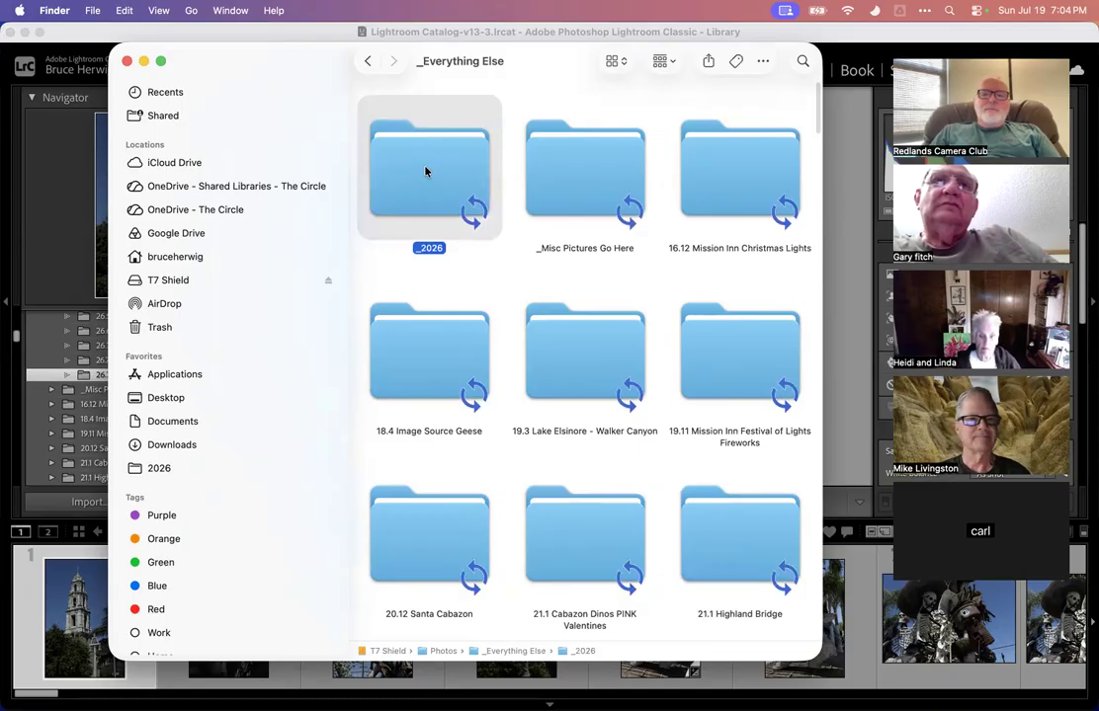
double_click(425, 172)
scroll(545, 284, down, 3)
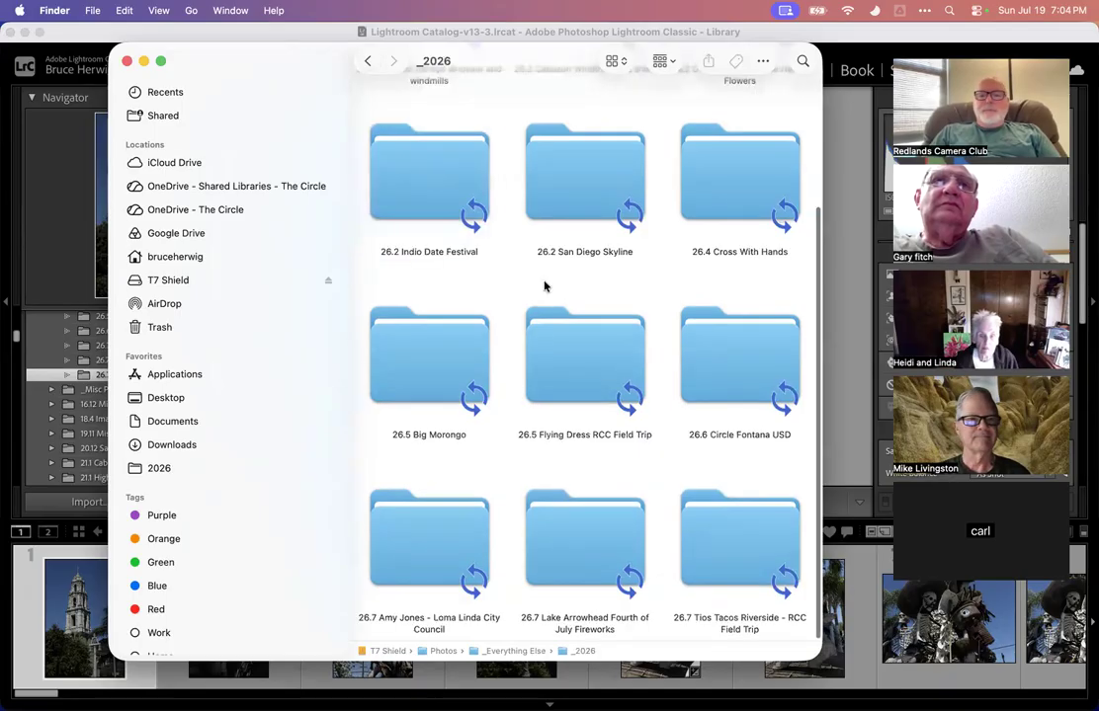
click(719, 533)
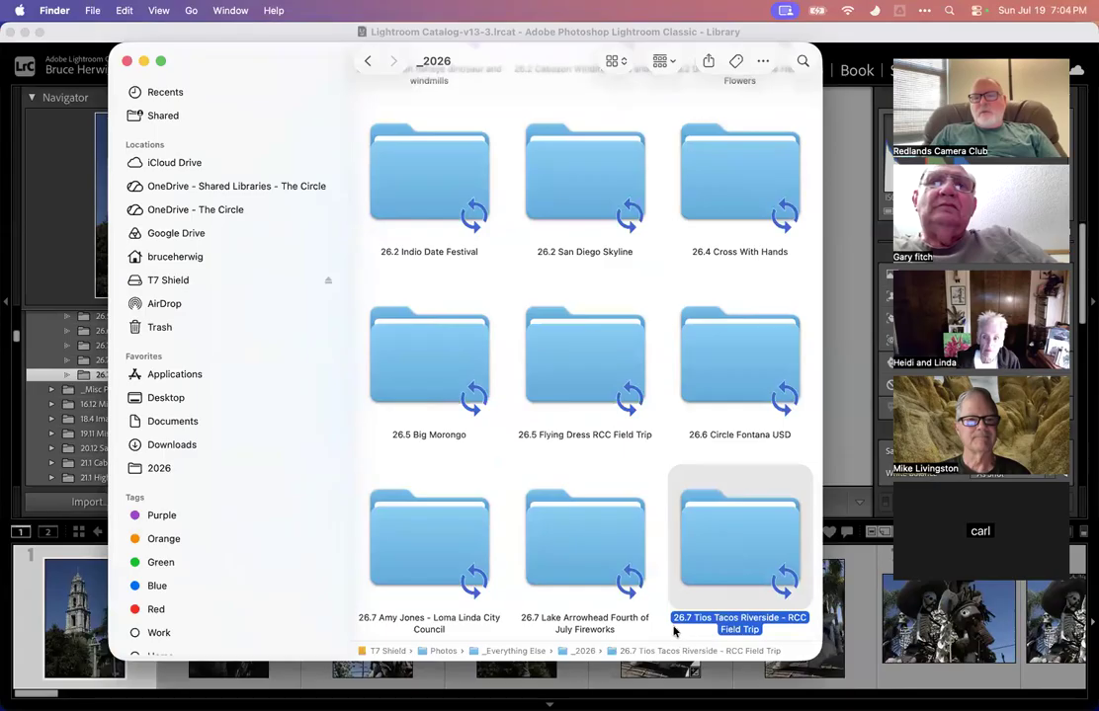
click(396, 260)
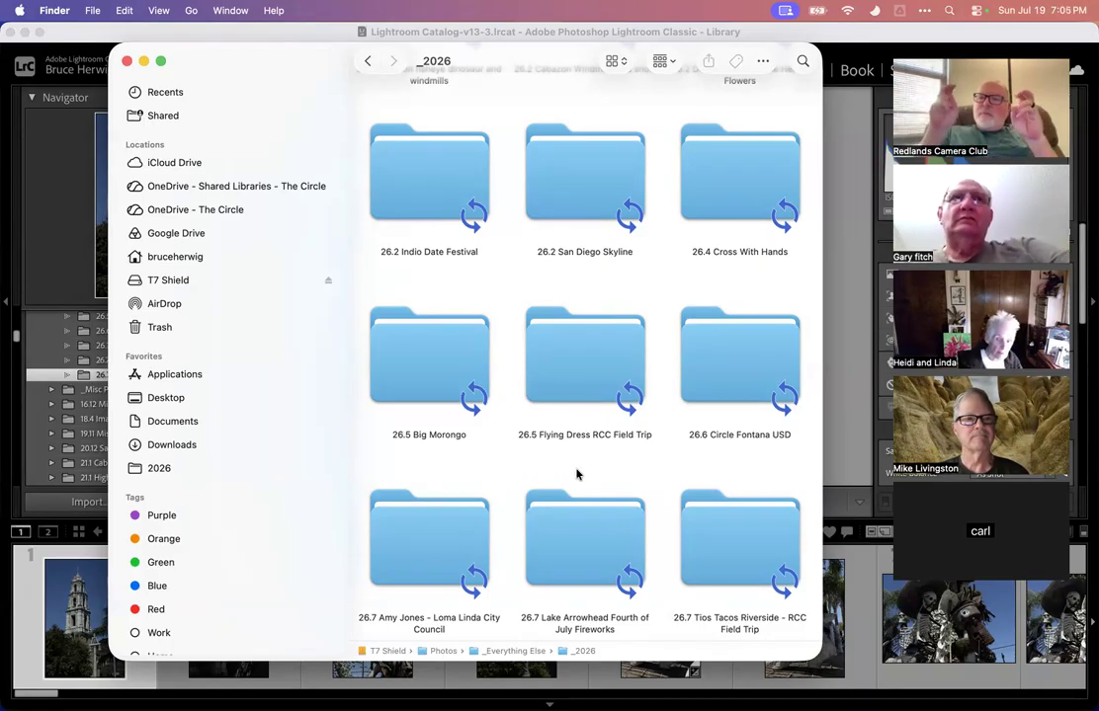
double_click(719, 532)
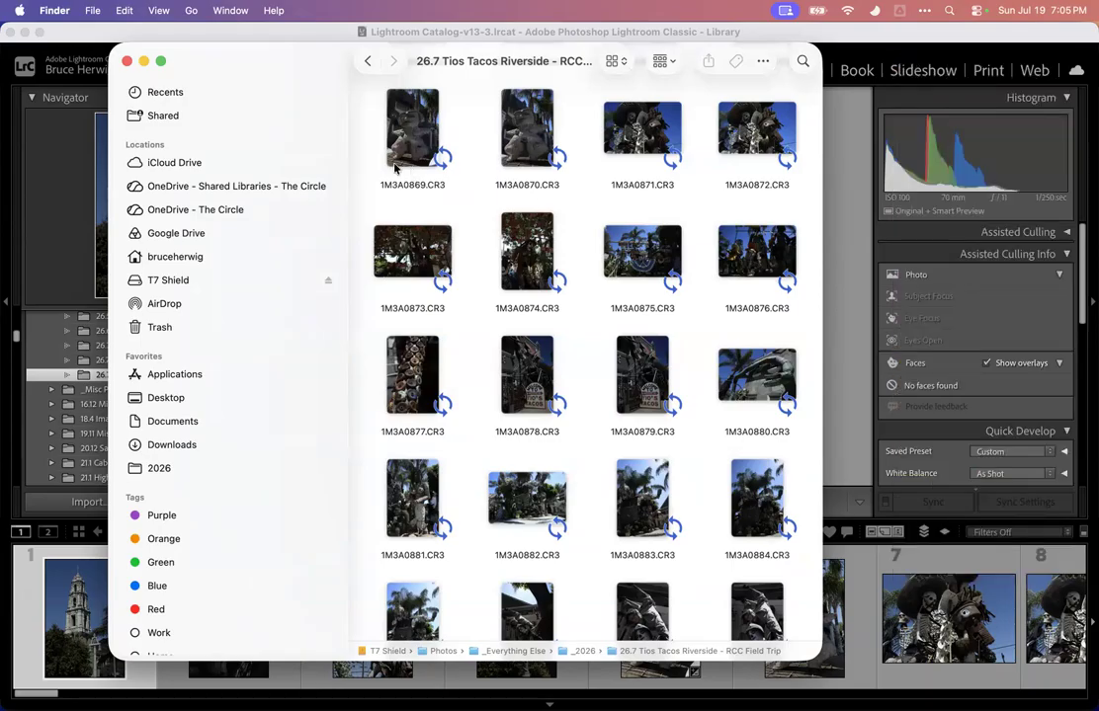
Return to the photo catalog and switch between the Library and Develop modules, finishing in Library
click(59, 190)
click(484, 238)
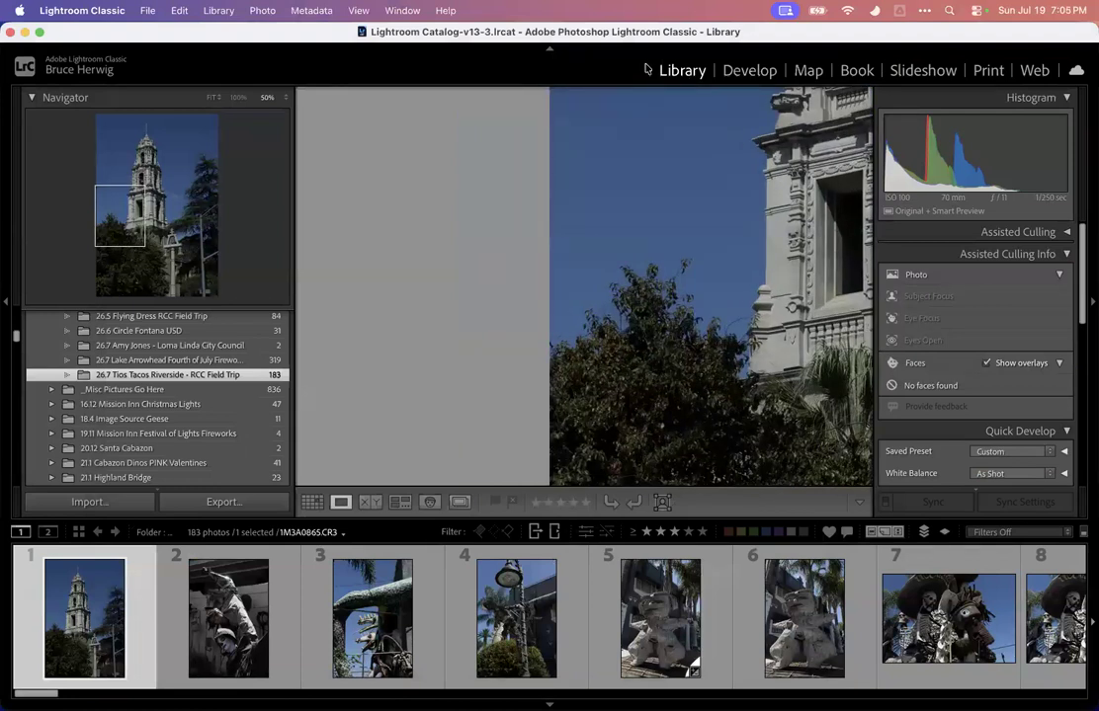
click(743, 72)
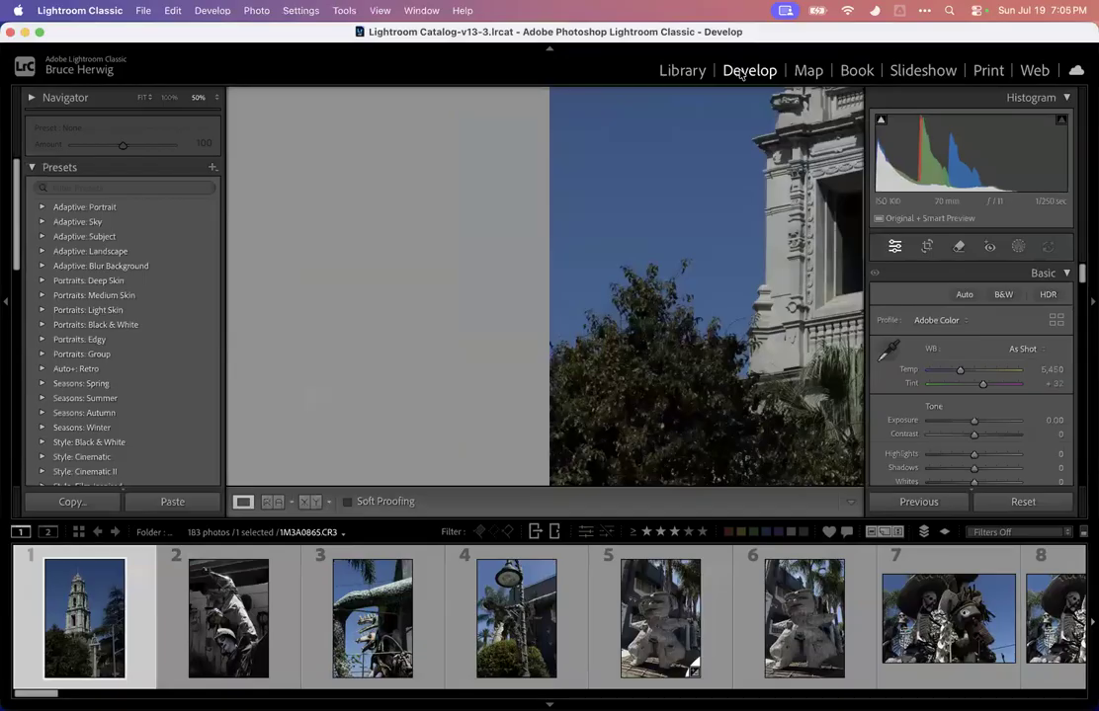
click(685, 74)
click(755, 75)
click(681, 71)
click(748, 72)
click(682, 72)
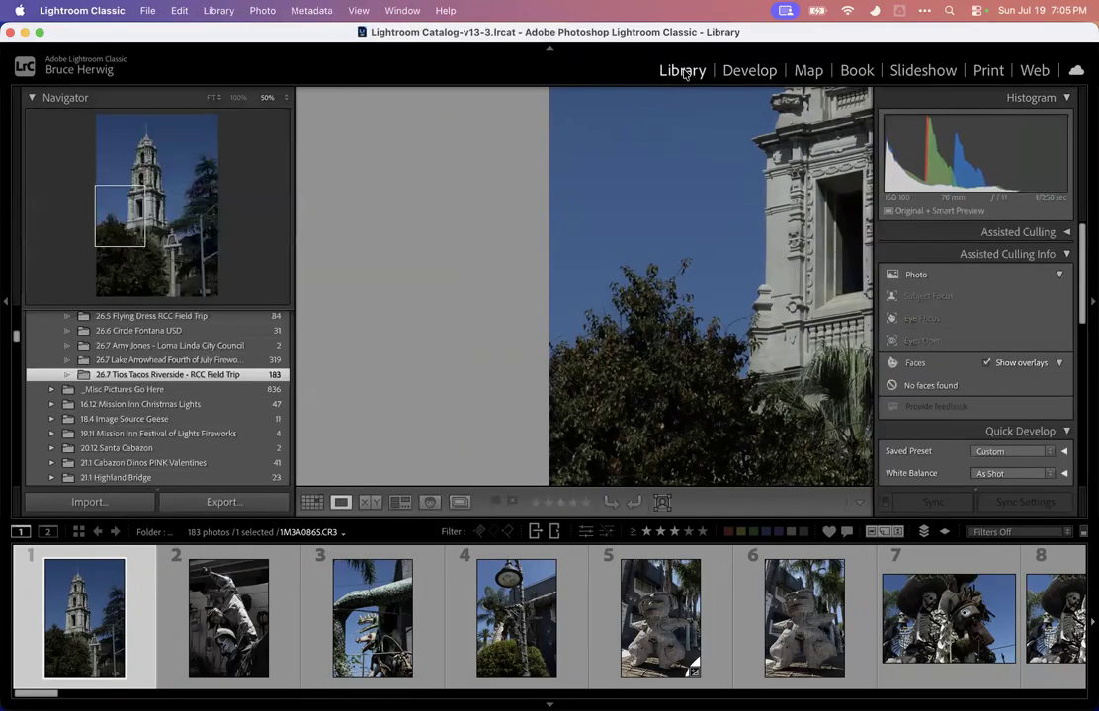
scroll(247, 381, up, 5)
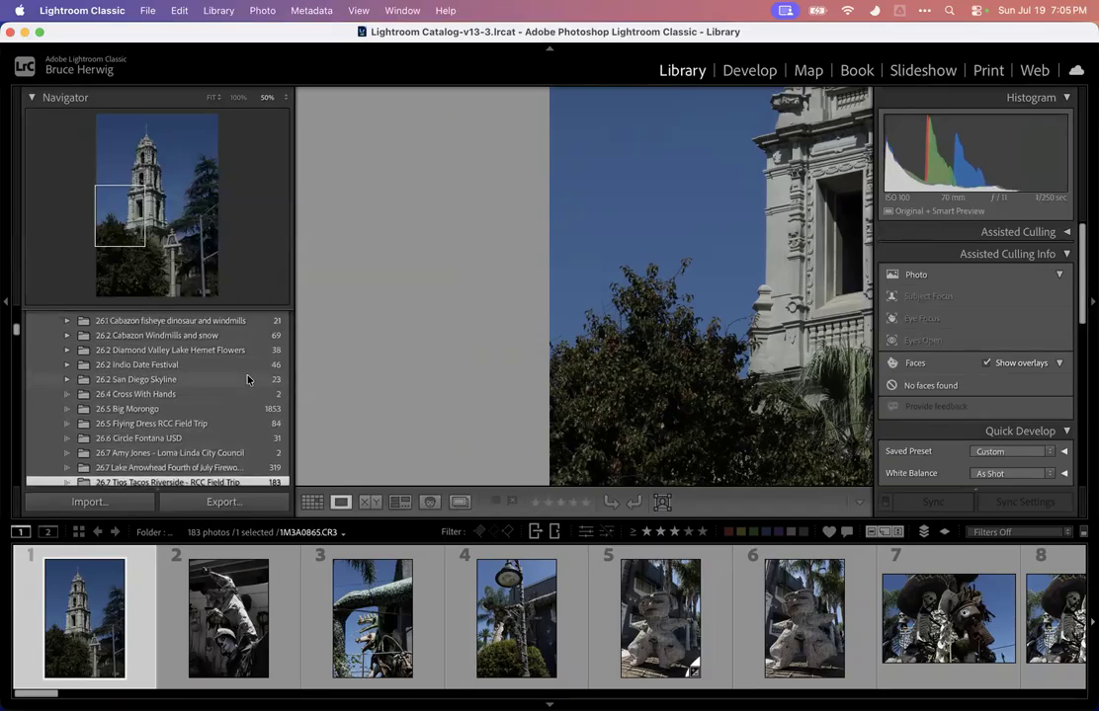
scroll(232, 385, down, 2)
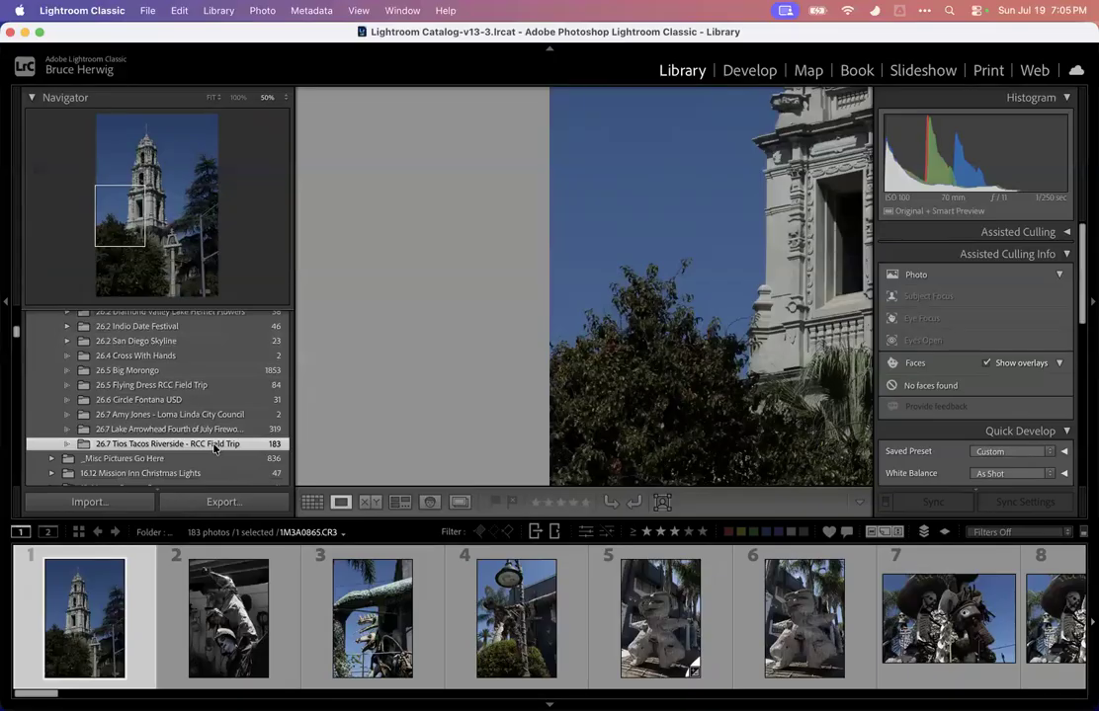
click(107, 507)
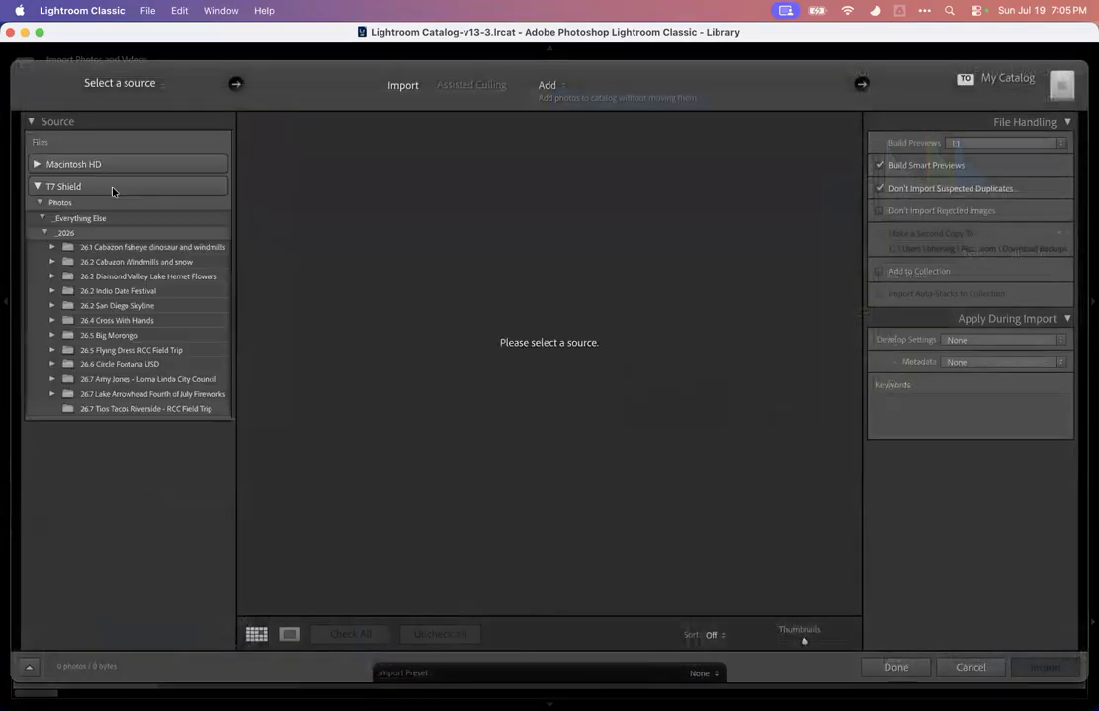
click(141, 87)
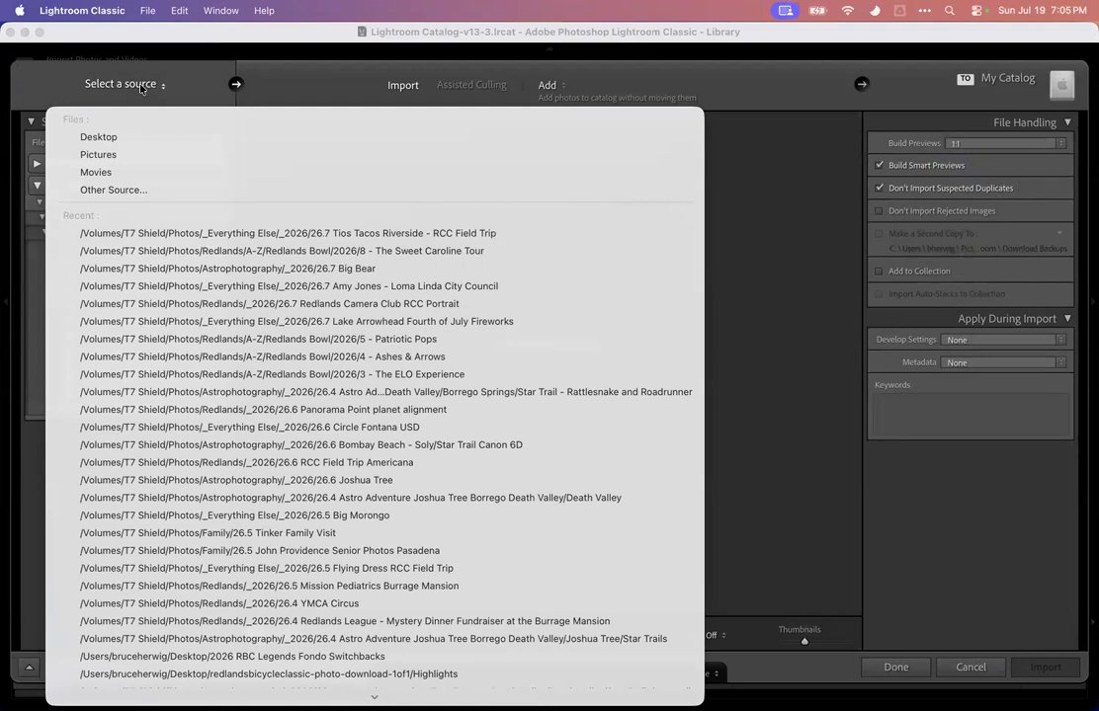
click(113, 190)
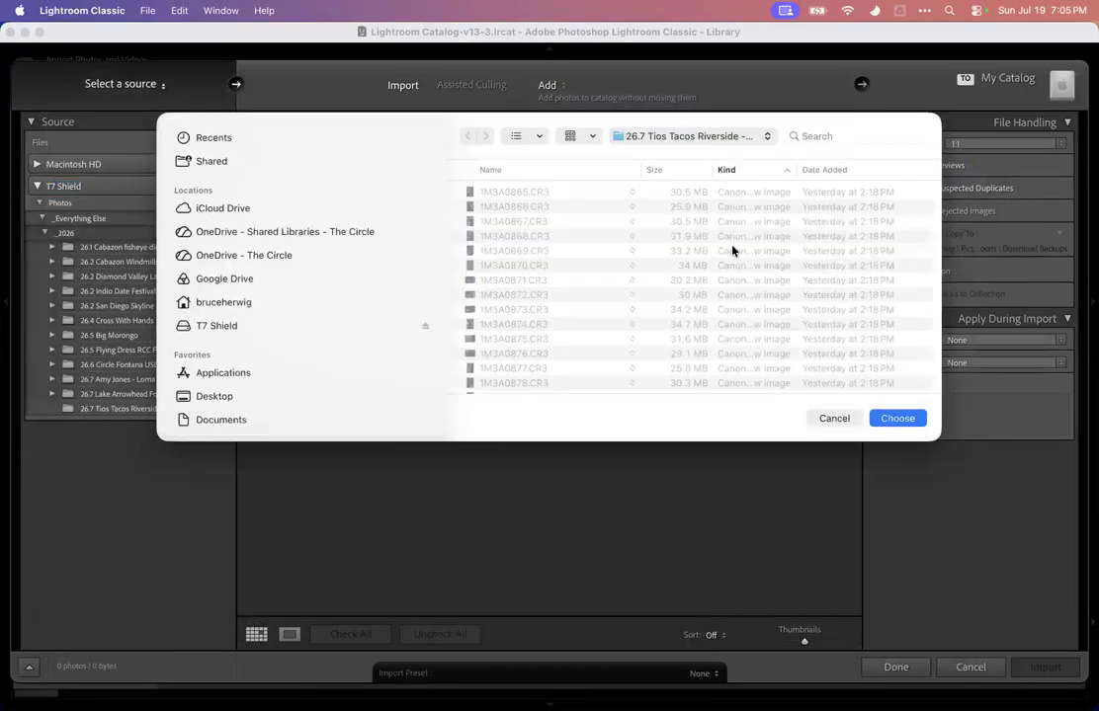
click(918, 419)
click(847, 421)
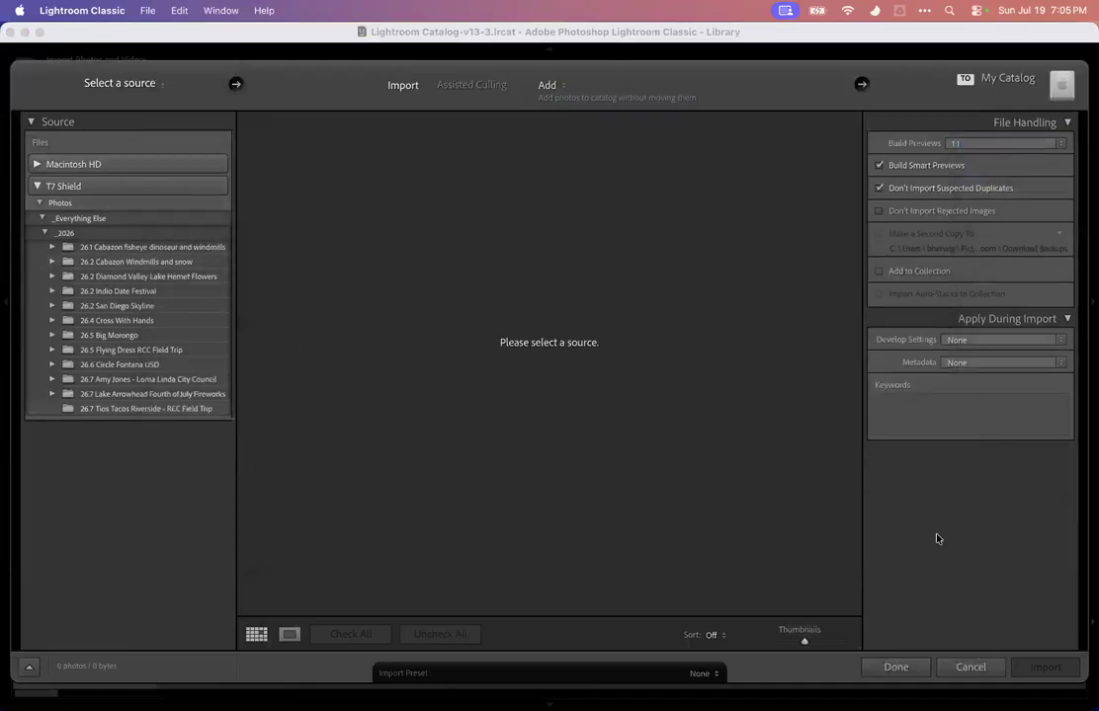
click(964, 666)
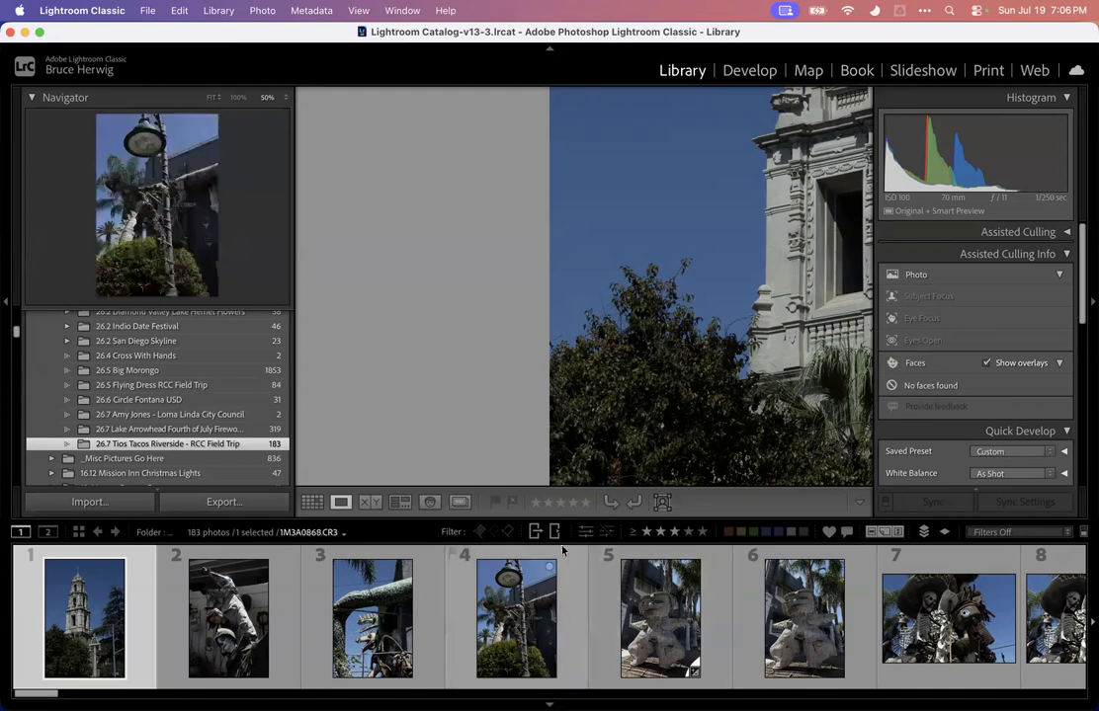
Hide the module picker bar, fit the photo to the view, and enlarge the filmstrip
drag(567, 519, 566, 541)
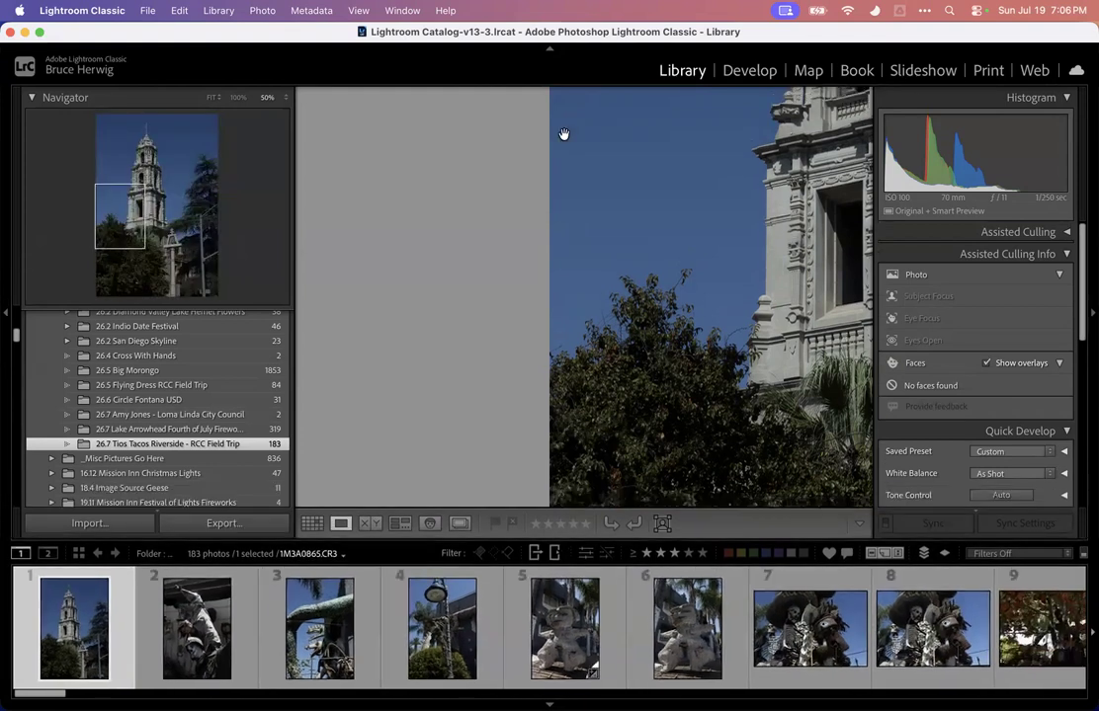
click(549, 52)
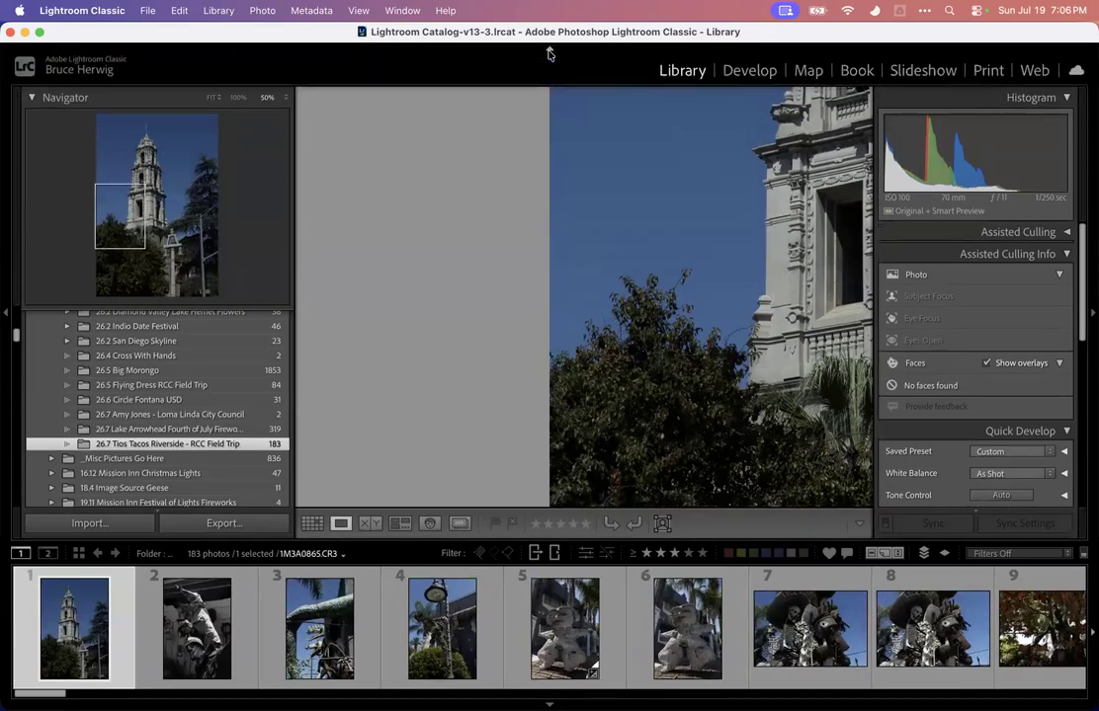
click(549, 53)
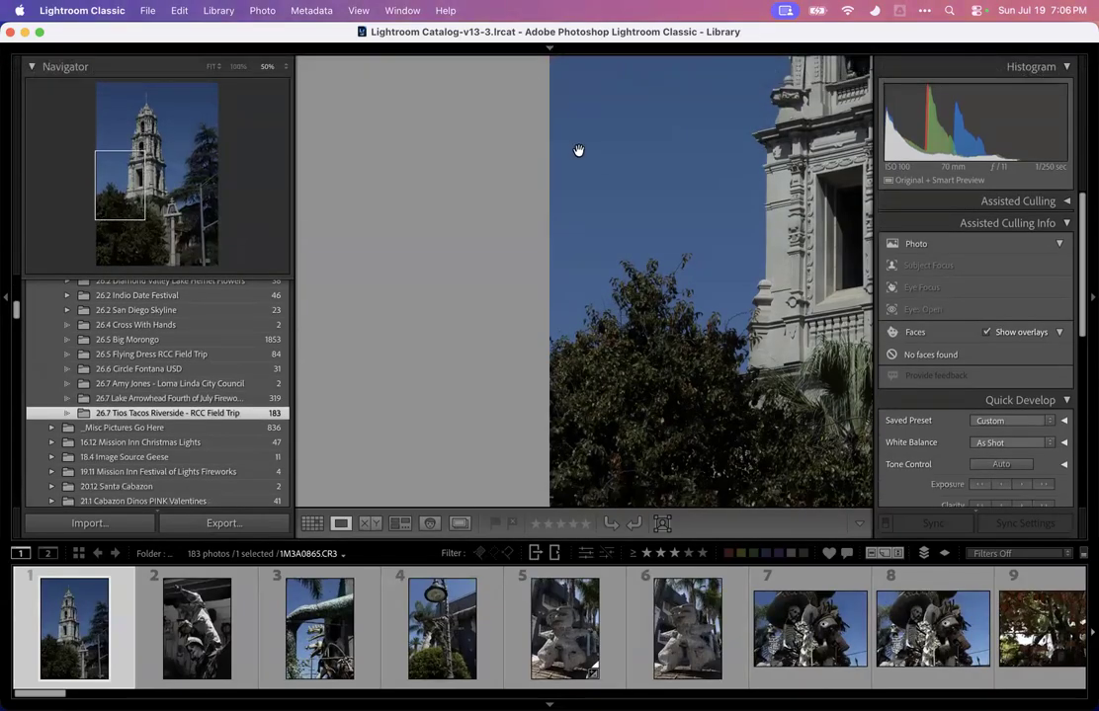
click(211, 66)
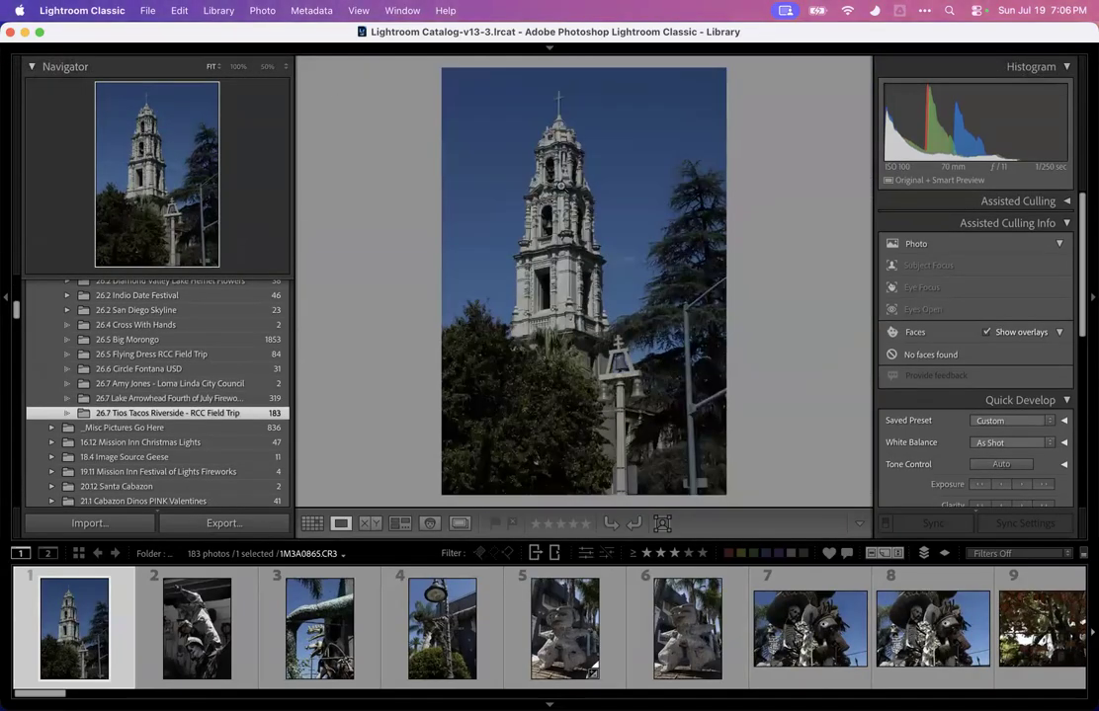
drag(516, 544, 516, 565)
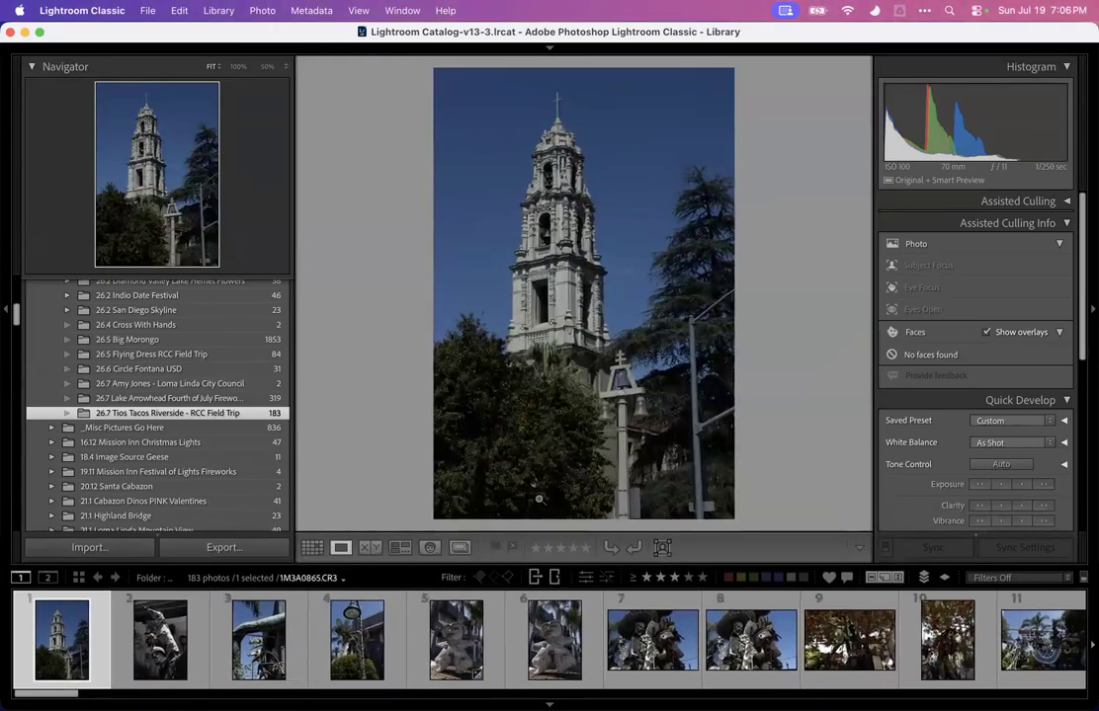
Browse the filmstrip of the Tios Tacos folder and select photo 98 of the toucan sculpture
click(143, 635)
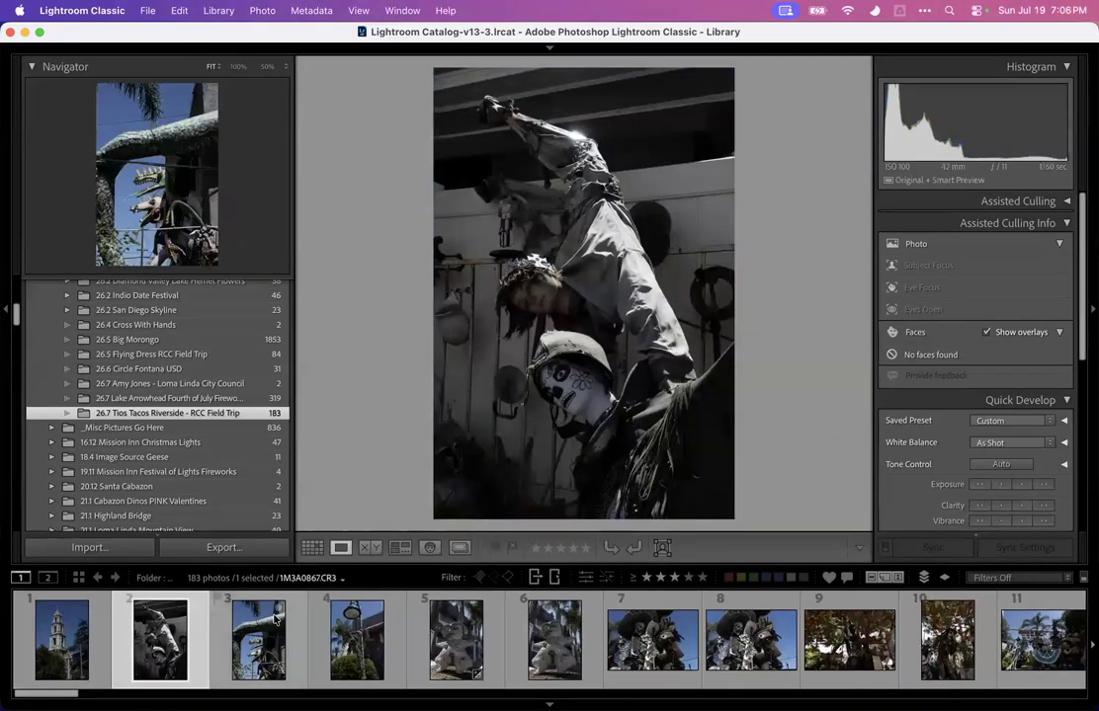
scroll(275, 618, down, 5)
scroll(275, 617, up, 5)
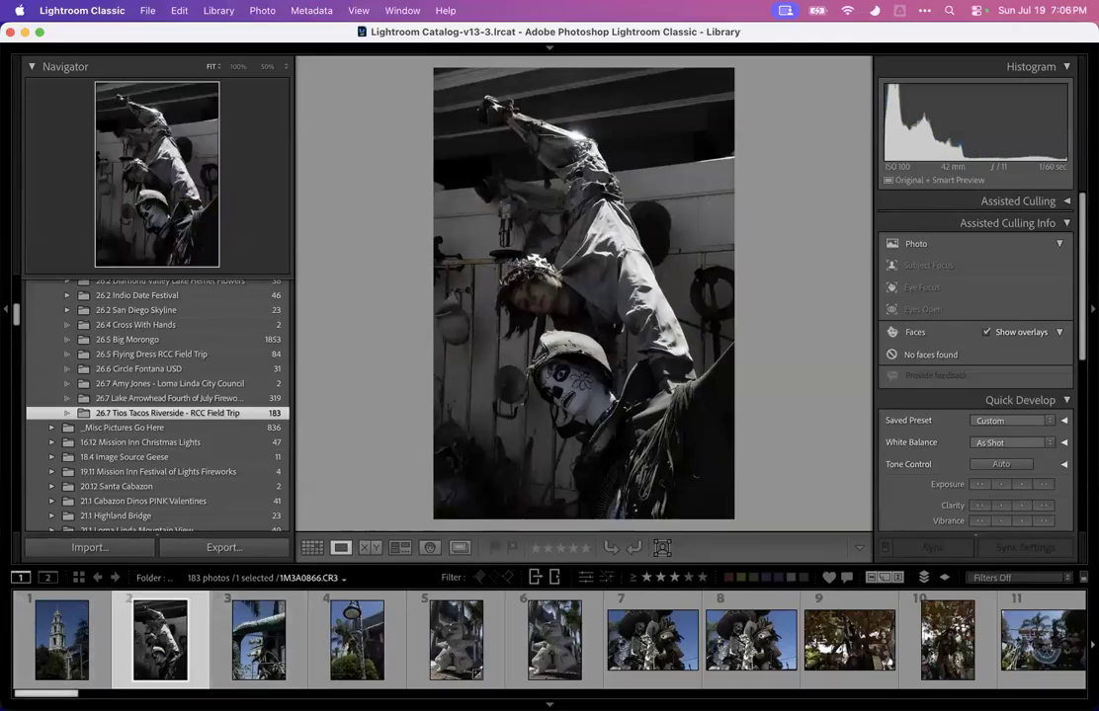
scroll(549, 640, down, 15)
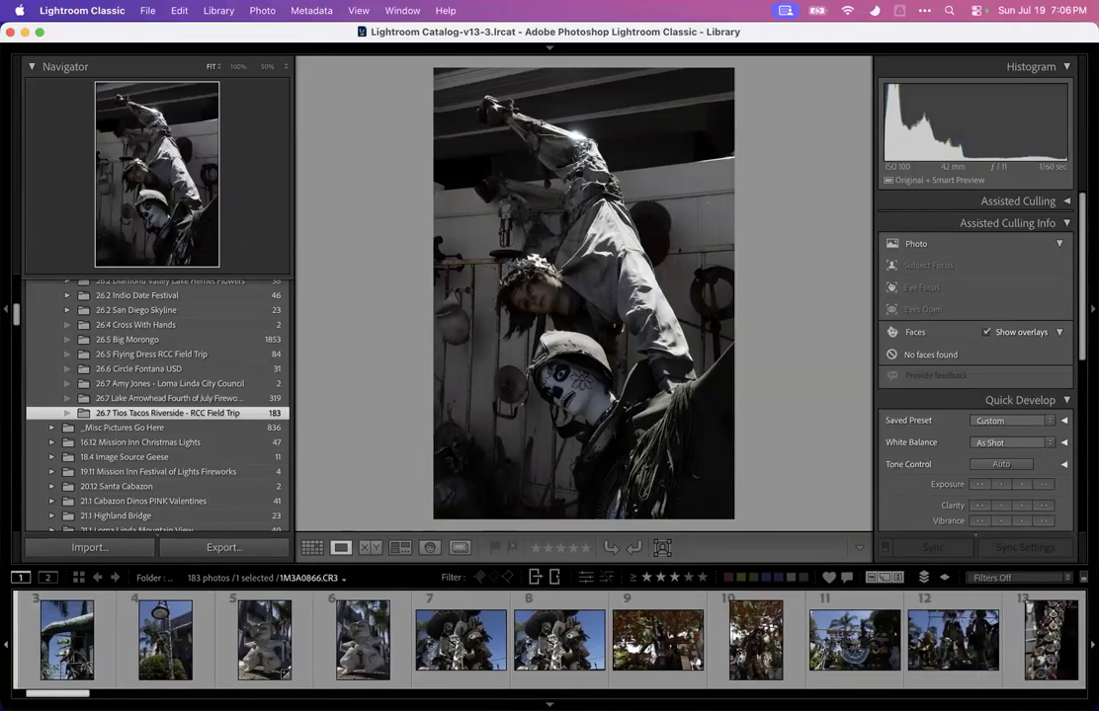
scroll(620, 678, down, 20)
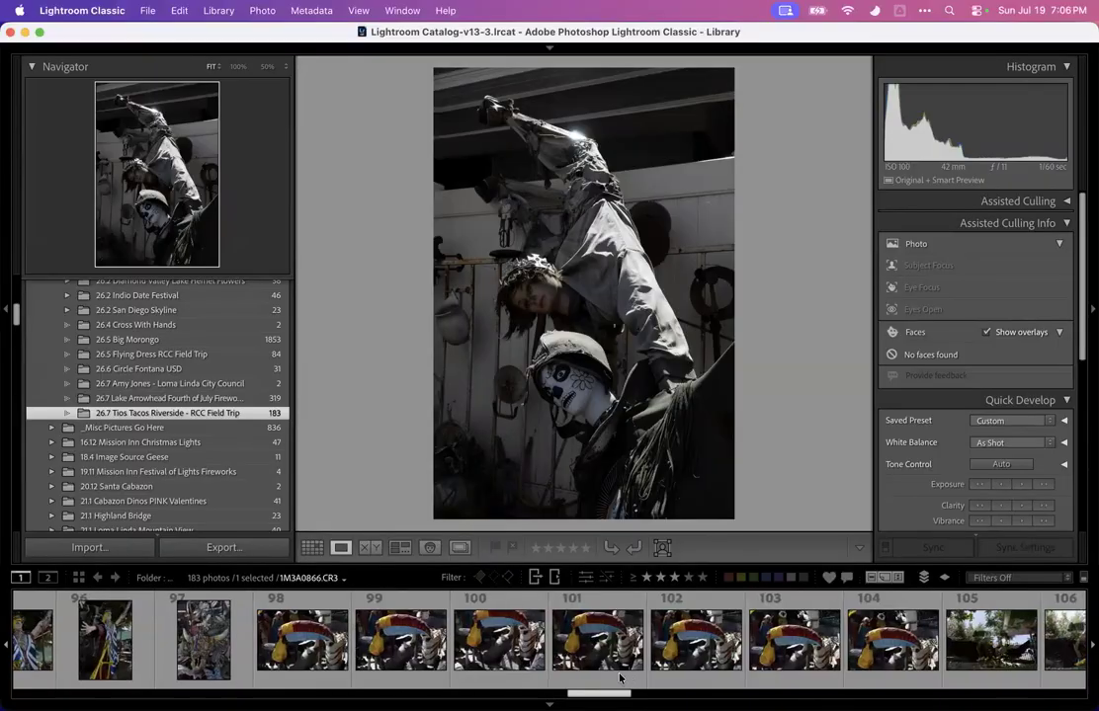
scroll(619, 675, down, 1)
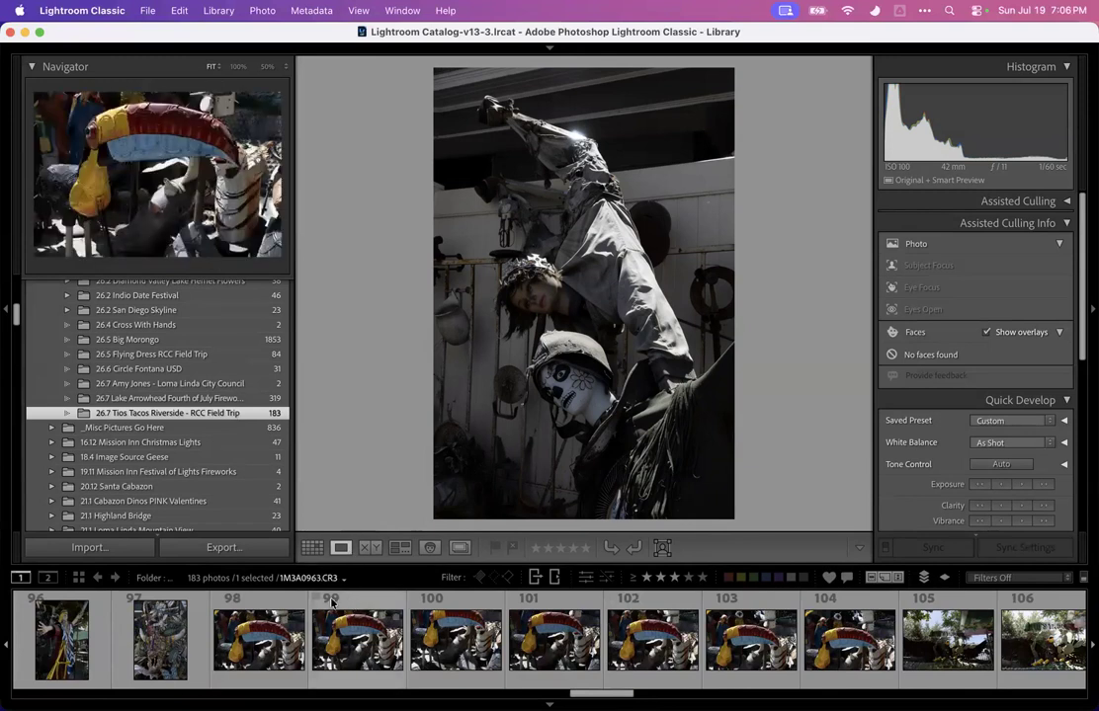
click(278, 654)
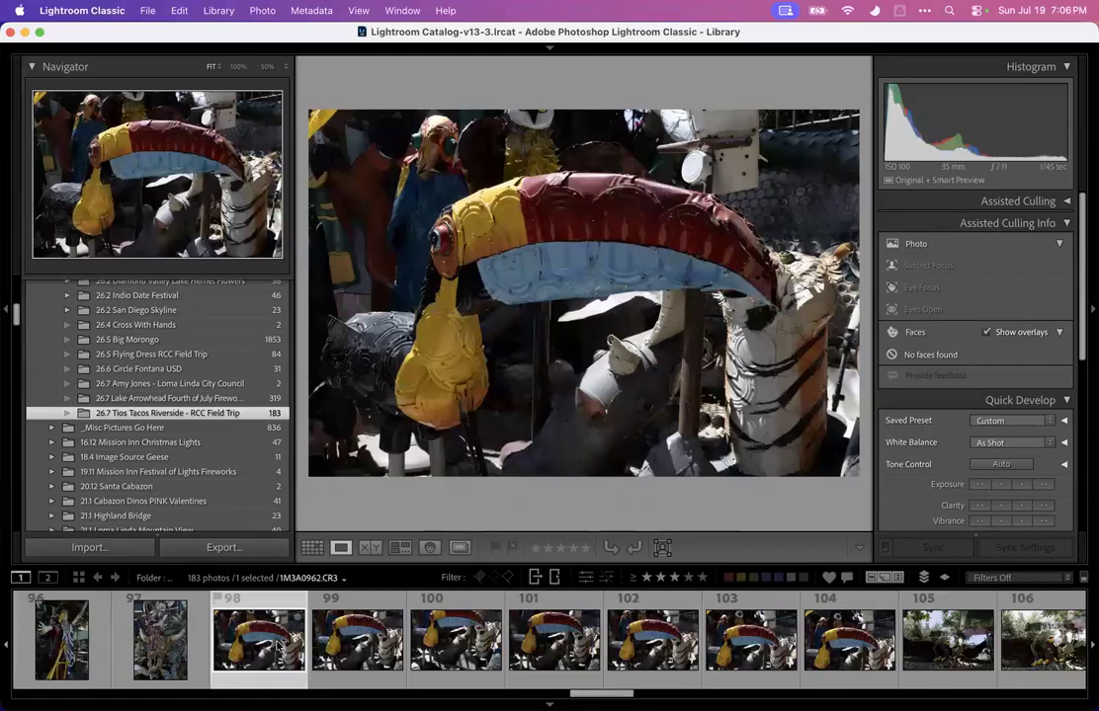
Step back and forth through the toucan sculpture photos around numbers 94 to 104 to compare them
key(Right)
key(Right)
key(Right)
key(Right)
key(Right)
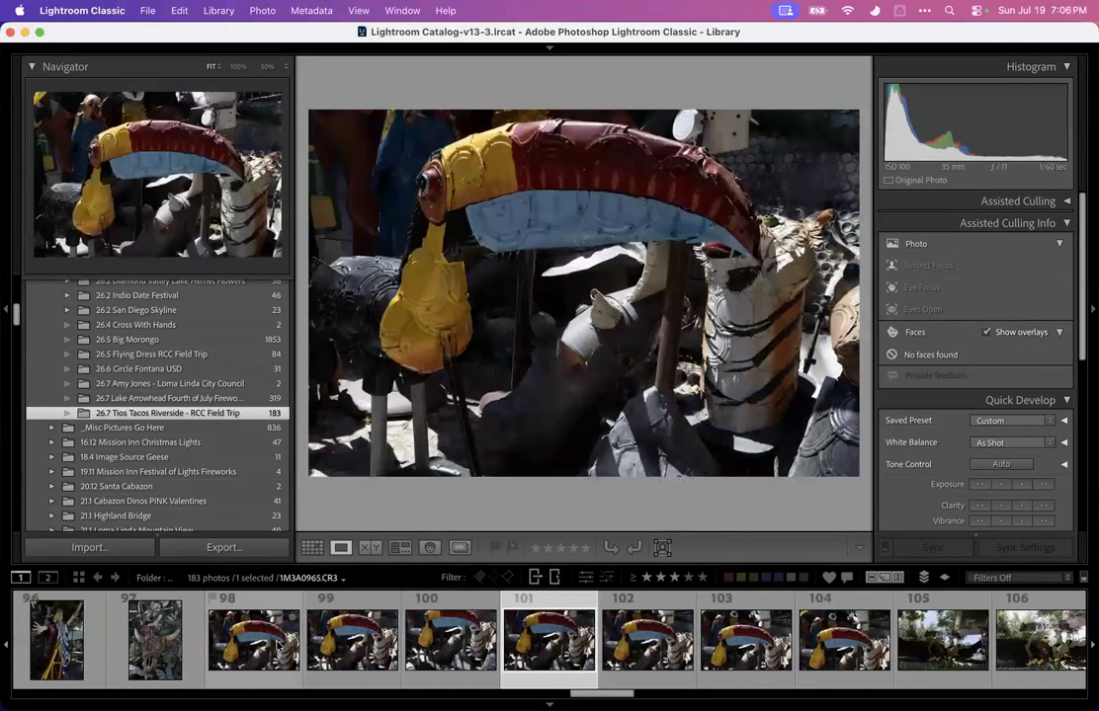
key(Right)
key(Right)
key(Left)
key(Left)
key(Left)
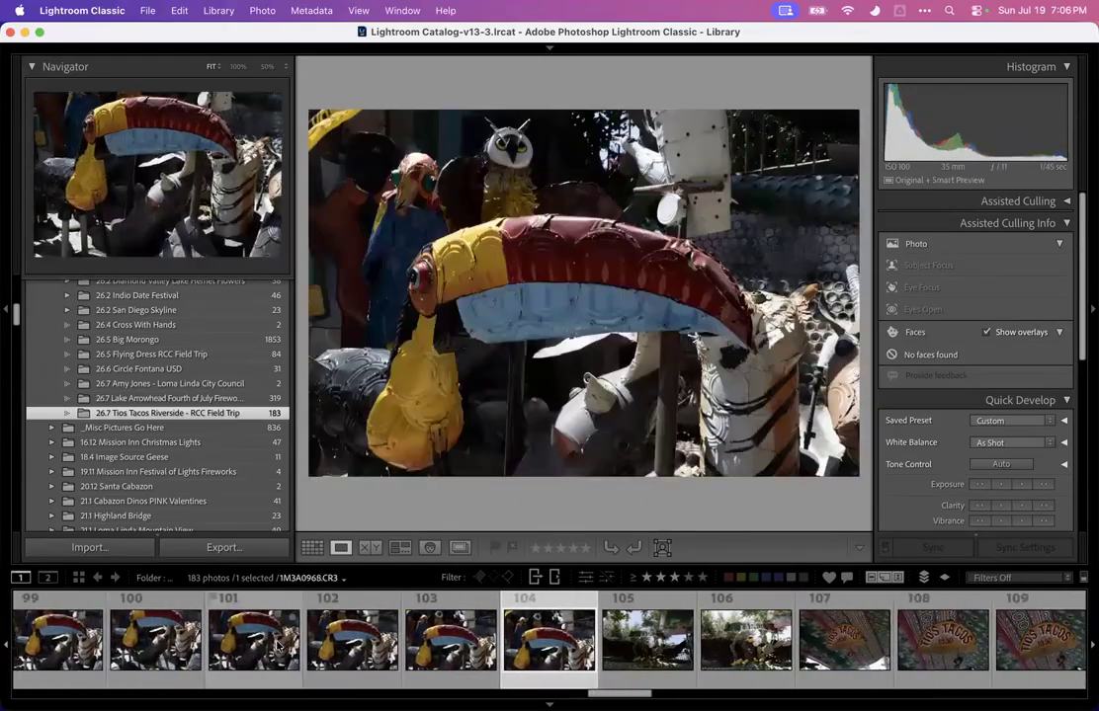
key(Left)
key(Left)
key(Left)
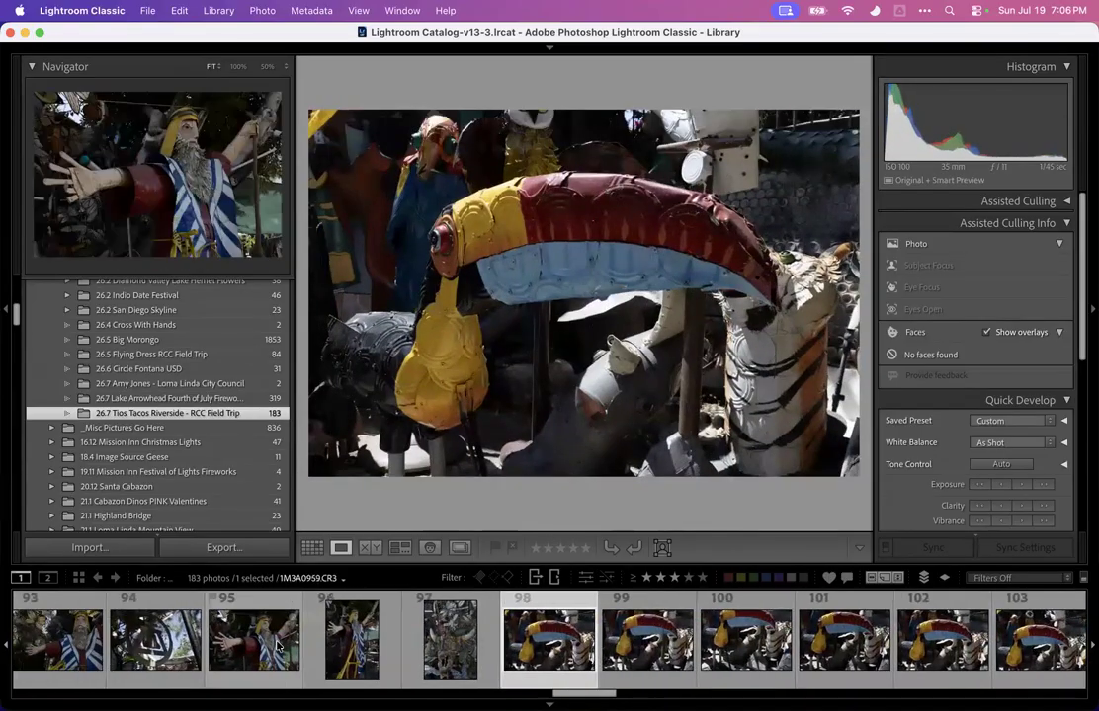
key(Right)
key(Left)
key(Left)
key(Left)
key(Right)
key(Right)
key(Right)
key(Left)
key(Left)
key(Left)
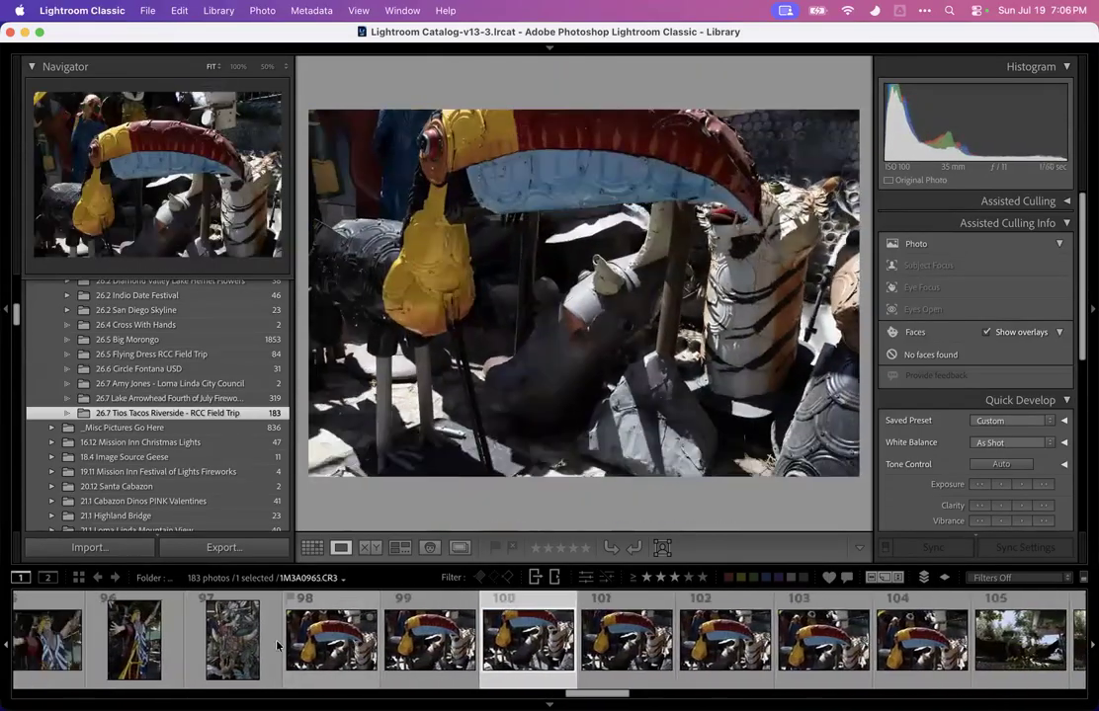
key(Right)
key(Right)
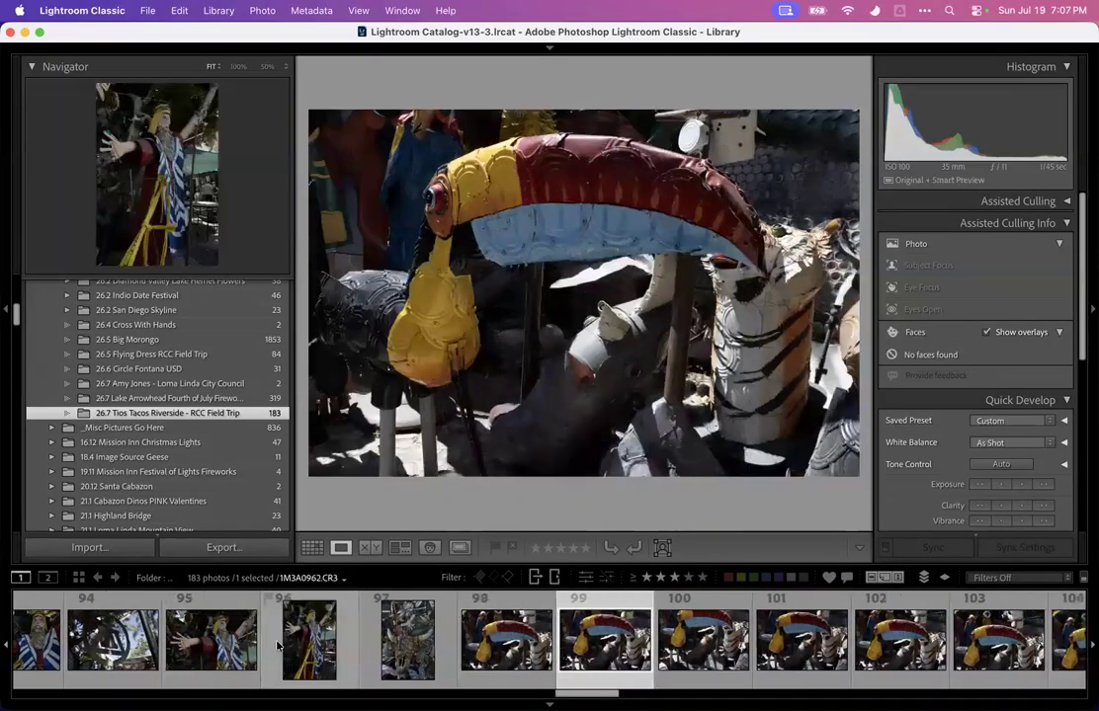
key(Left)
key(Right)
key(Left)
key(Right)
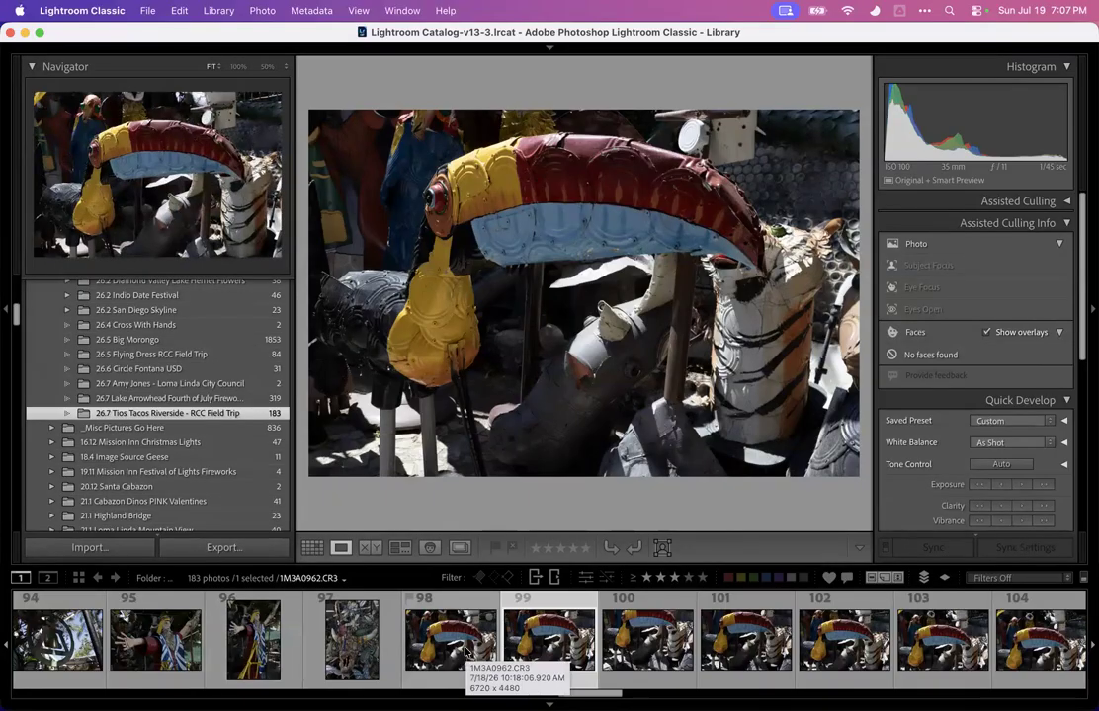
key(Left)
key(Left)
key(Right)
key(Right)
key(Right)
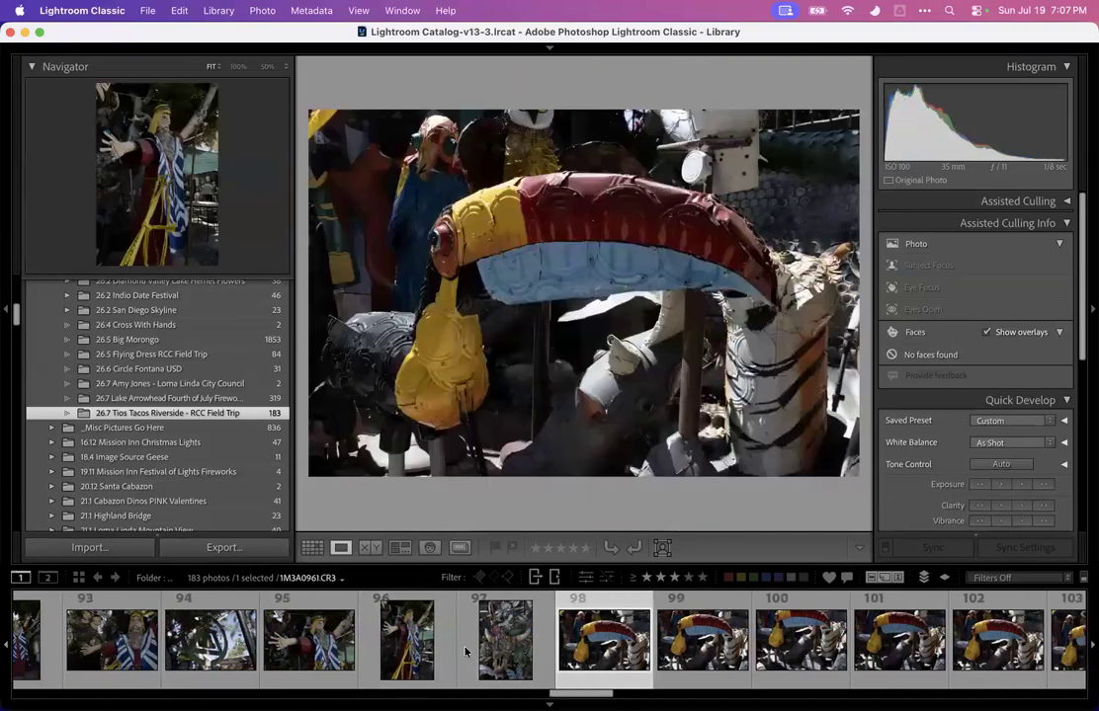
key(Left)
Return to the start of the filmstrip and give photo 1 of the church bell tower a three-star rating
key(Left)
key(Left)
key(Left)
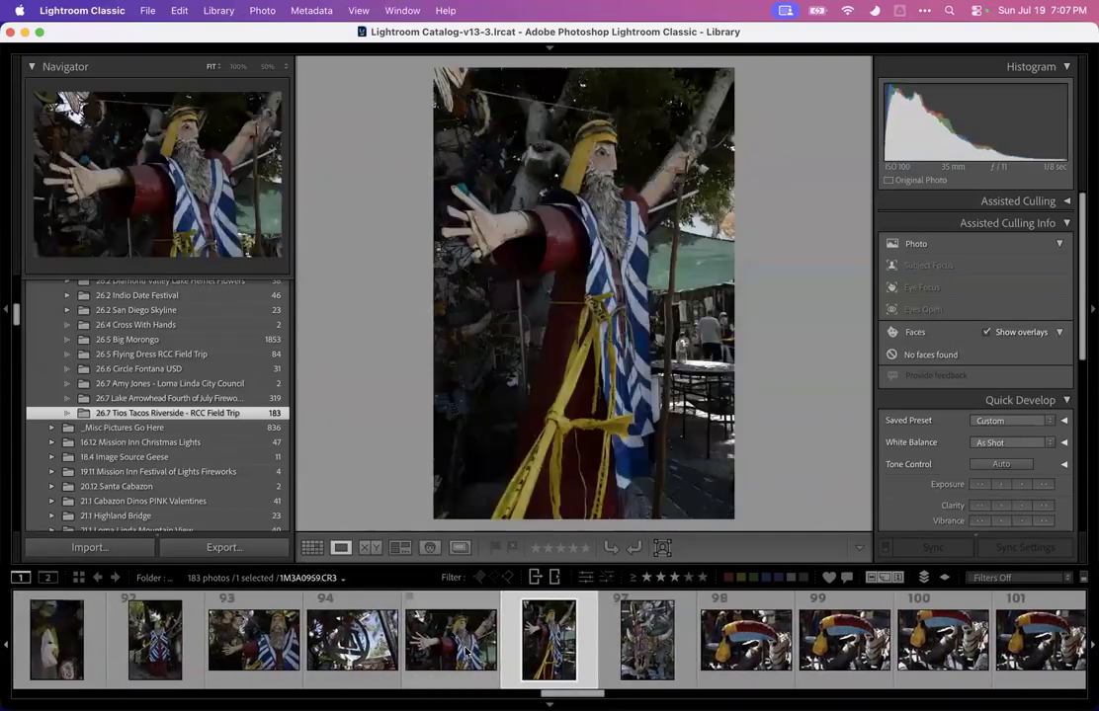
key(Left)
key(Left)
key(Right)
key(Right)
key(Left)
drag(545, 694, 66, 633)
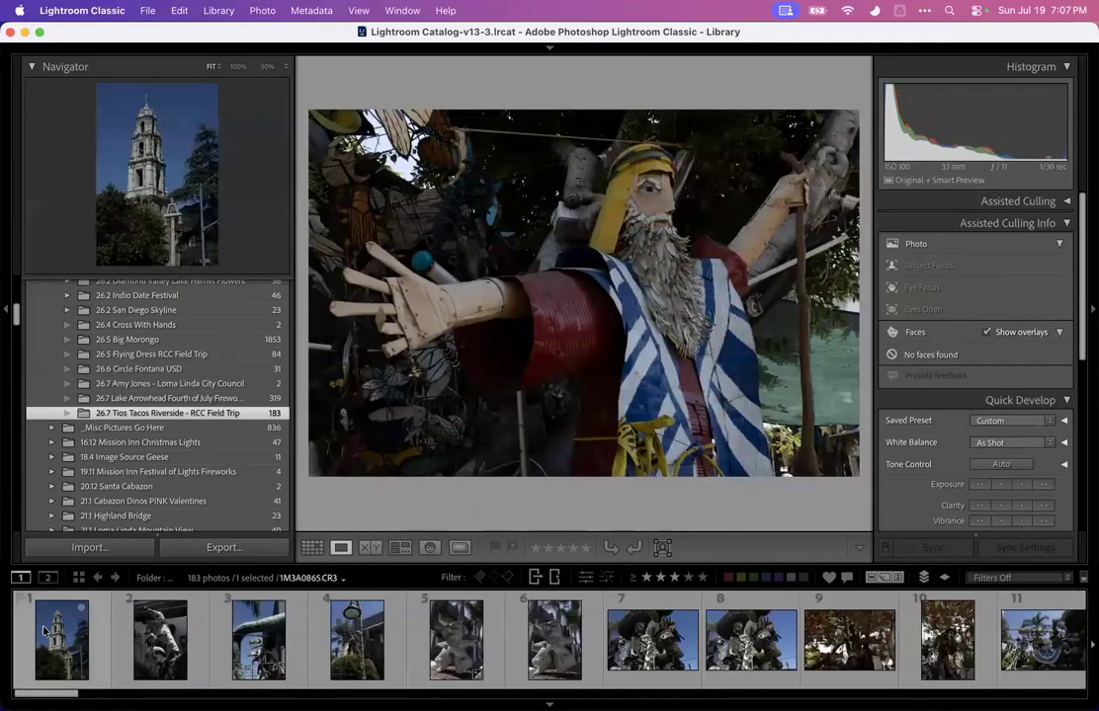
click(70, 626)
key(Right)
key(Left)
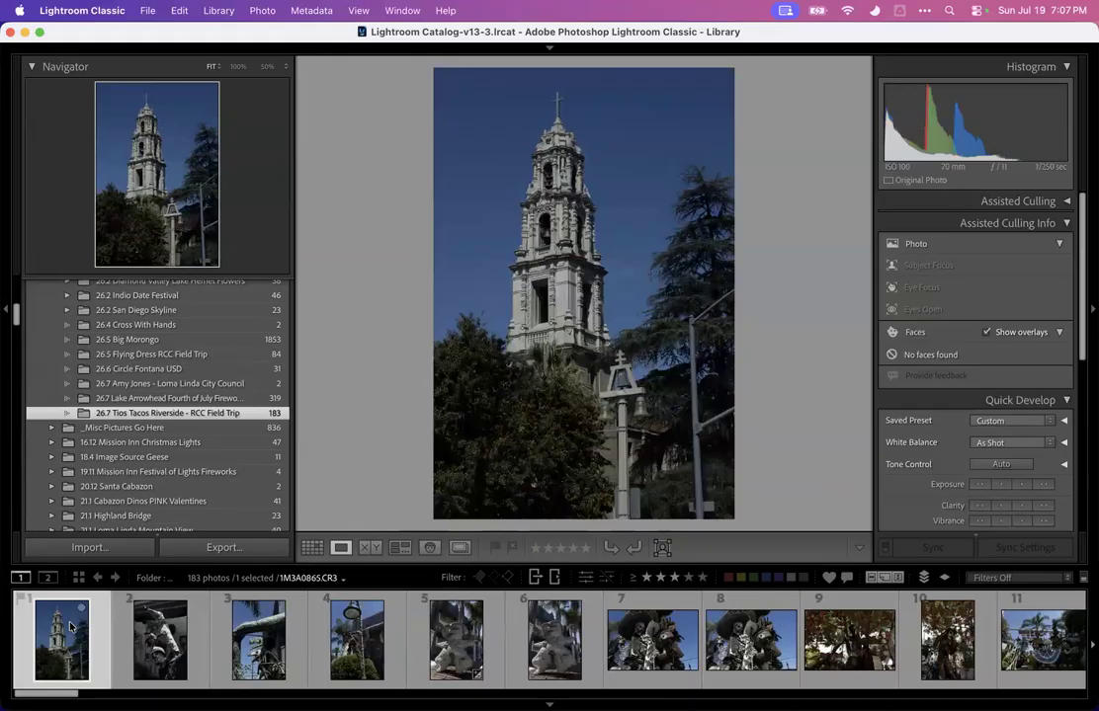
key(3)
Step to photo 3 of the dragon sculpture, zoom in, and pan around to inspect its detail
click(163, 637)
key(Right)
key(Left)
key(Right)
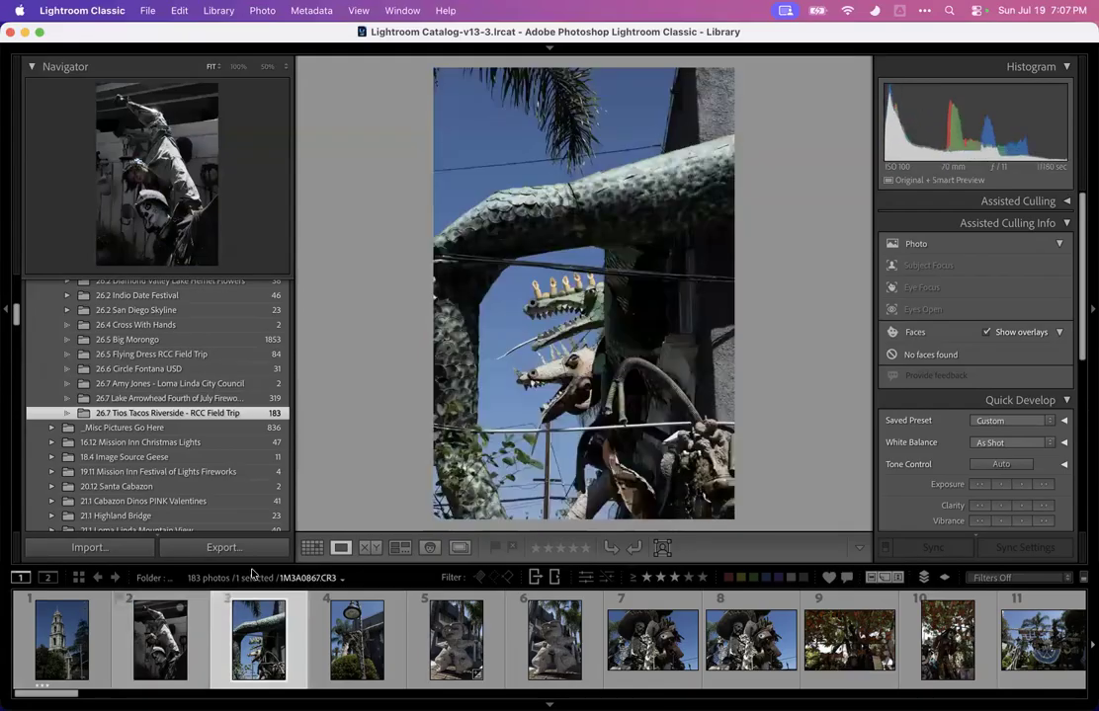
click(549, 309)
drag(607, 296, 326, 198)
drag(512, 241, 347, 270)
drag(475, 260, 515, 216)
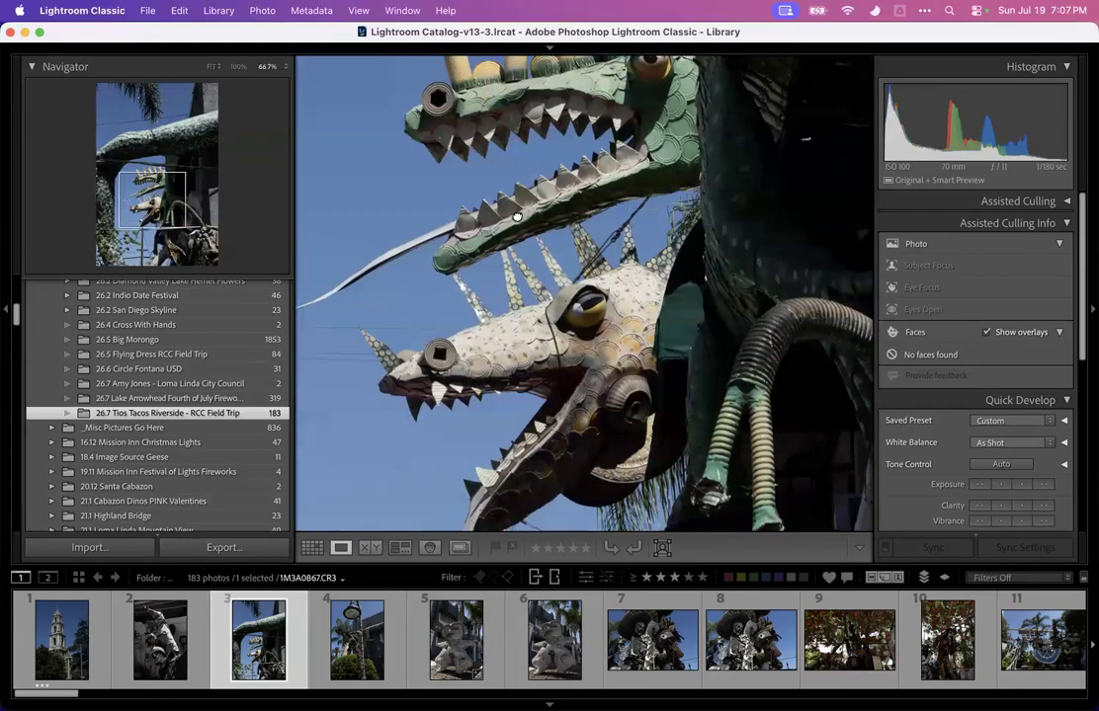
key(super+minus)
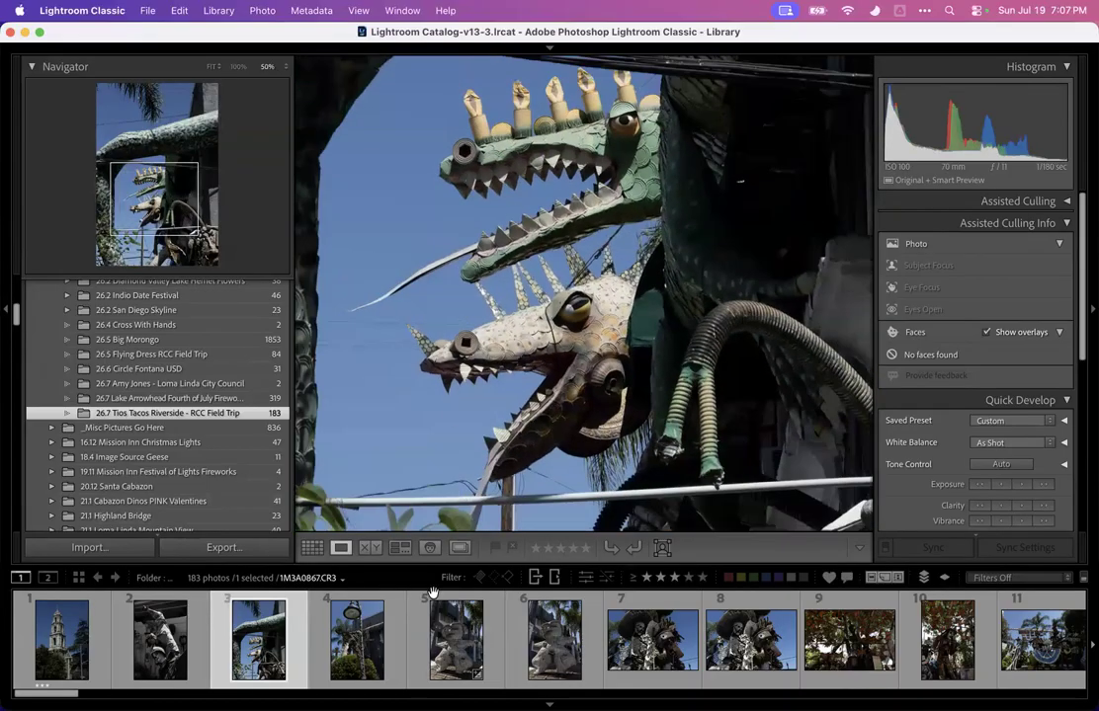
Switch to grid view of the Tios Tacos folder and filter it to photos rated three stars or higher
click(455, 639)
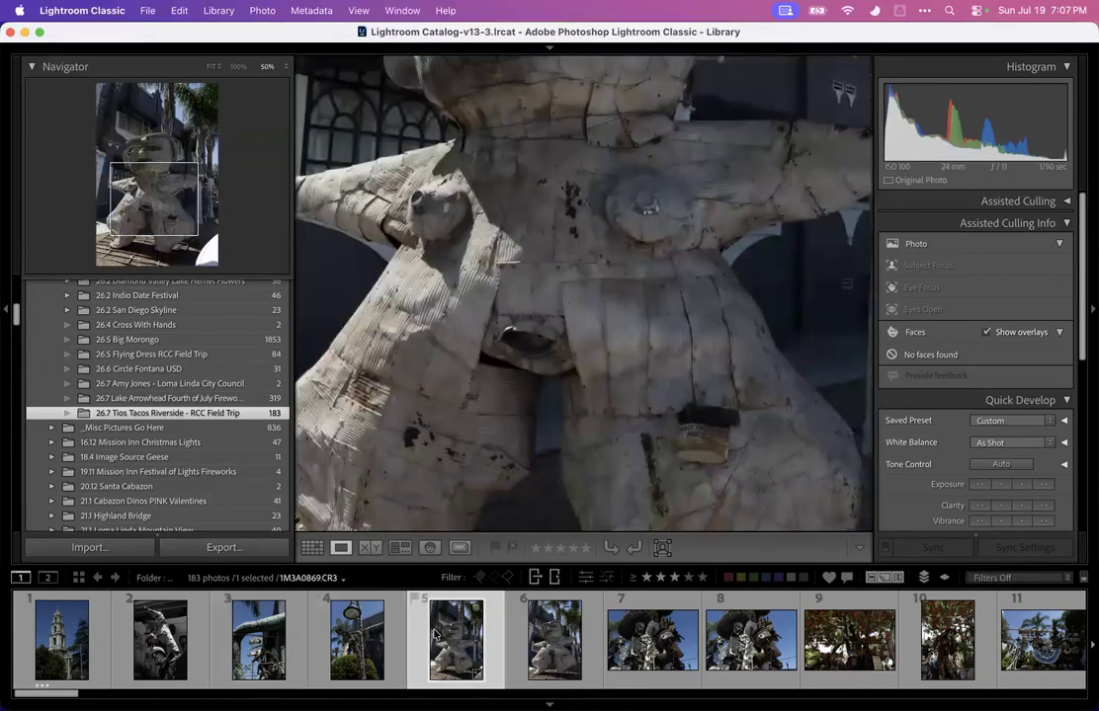
key(g)
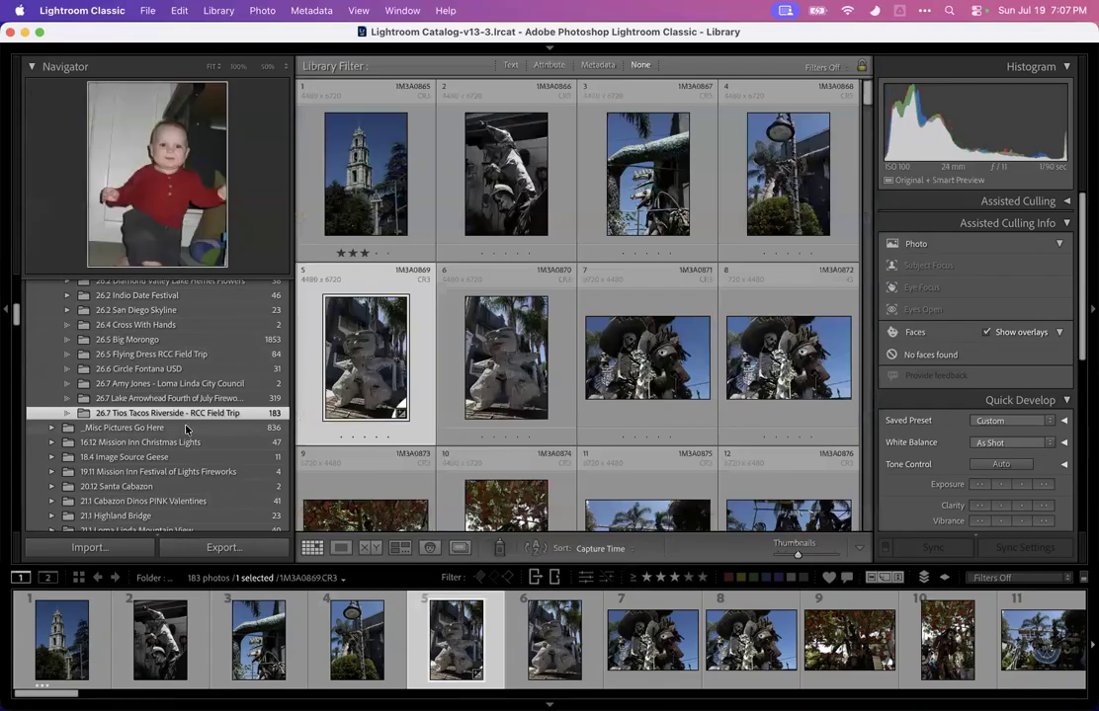
click(183, 428)
click(189, 413)
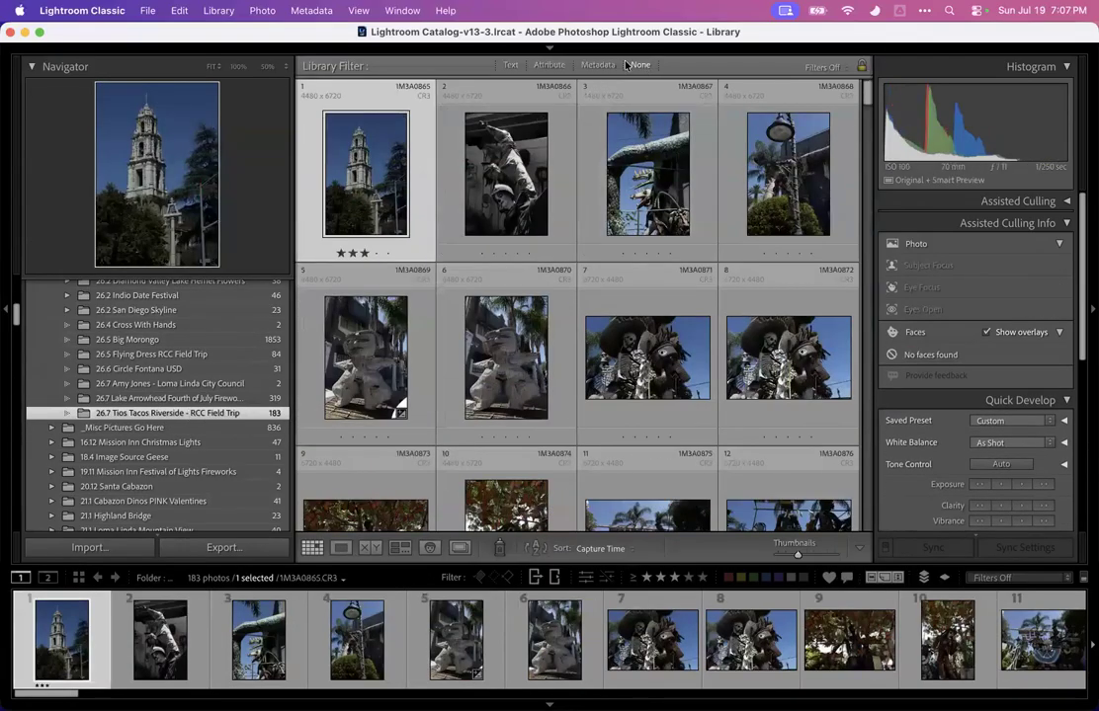
click(555, 584)
click(536, 580)
click(535, 580)
click(555, 579)
click(556, 581)
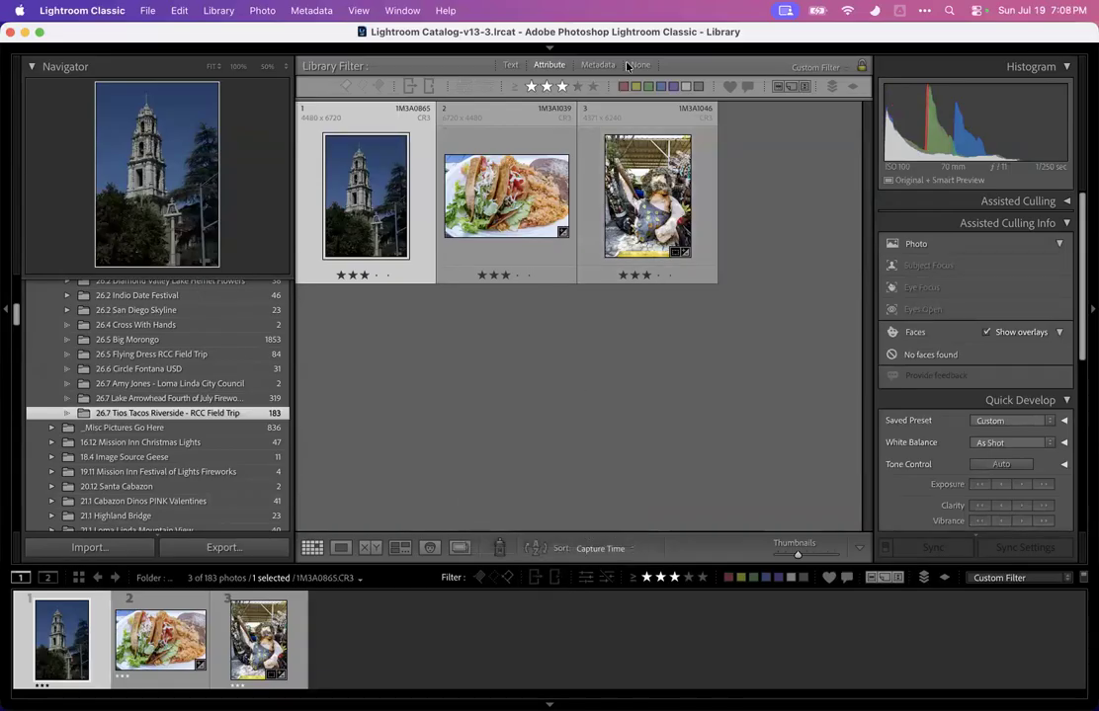
Open the first filtered photo in Develop and compare it at 100%, 50% and Fit zoom
click(551, 48)
key(d)
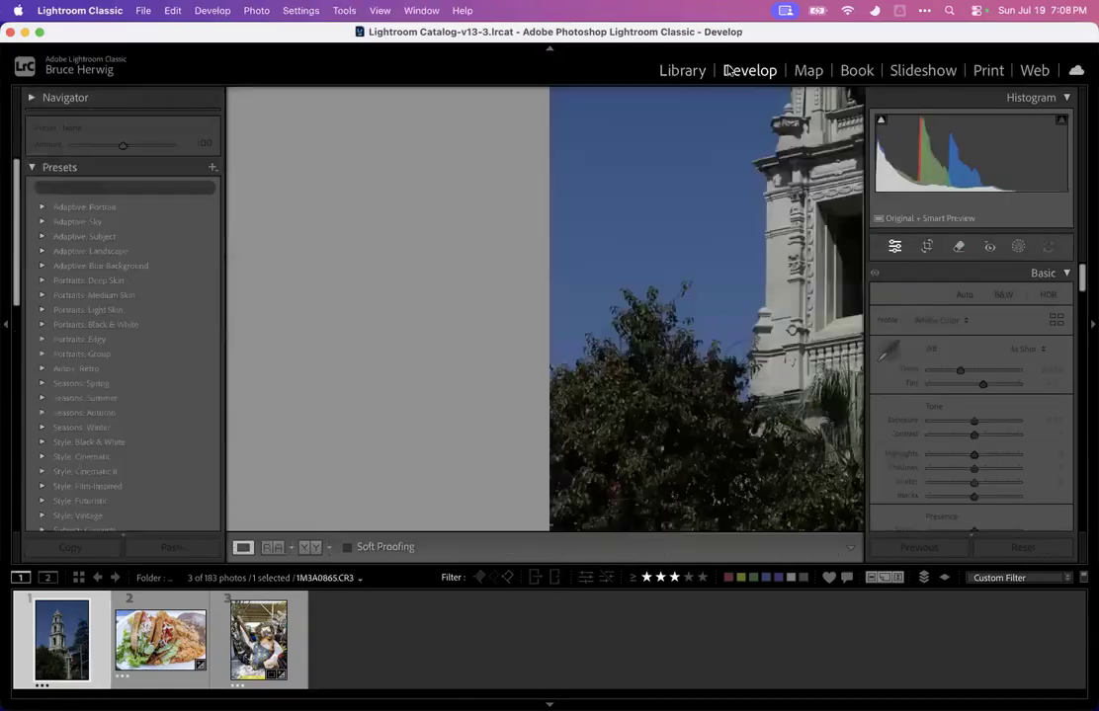
click(169, 97)
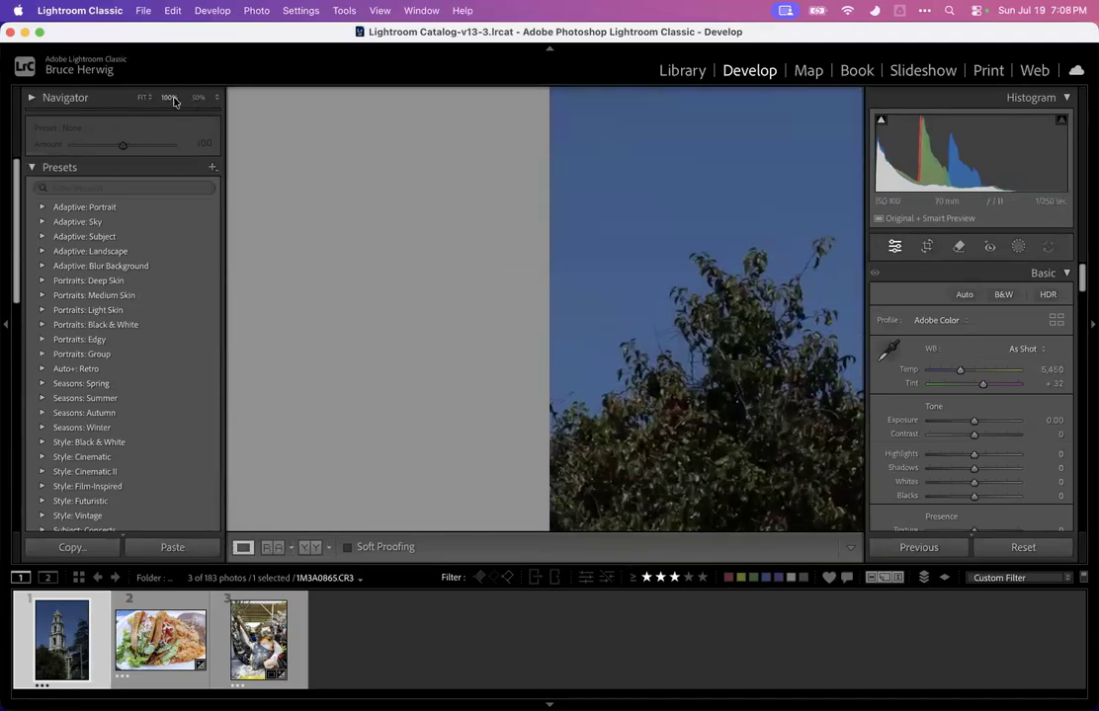
click(194, 97)
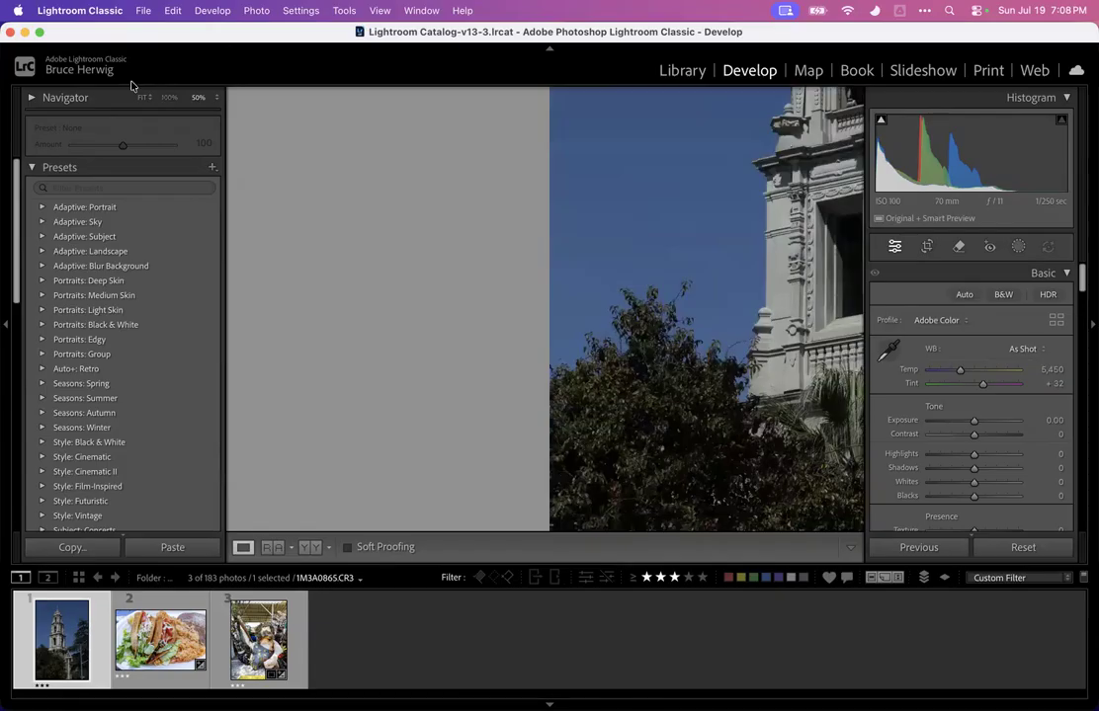
click(146, 98)
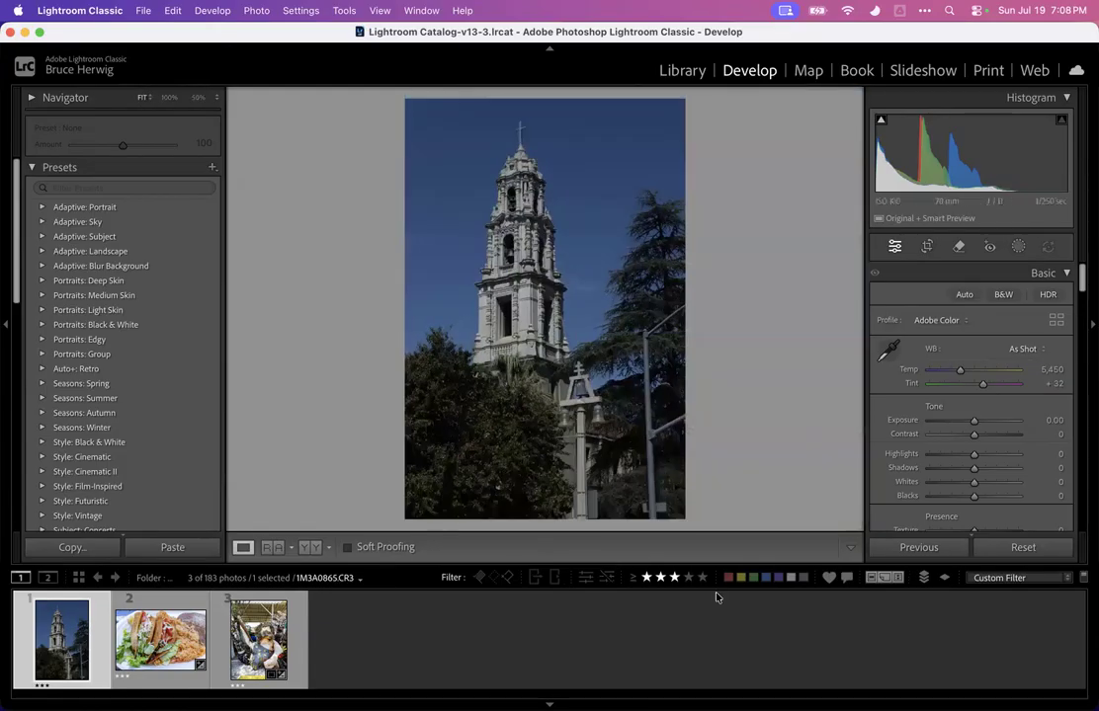
Turn off the library filter and step through photos 7 to 10 of the skeleton sculptures
key(super+l)
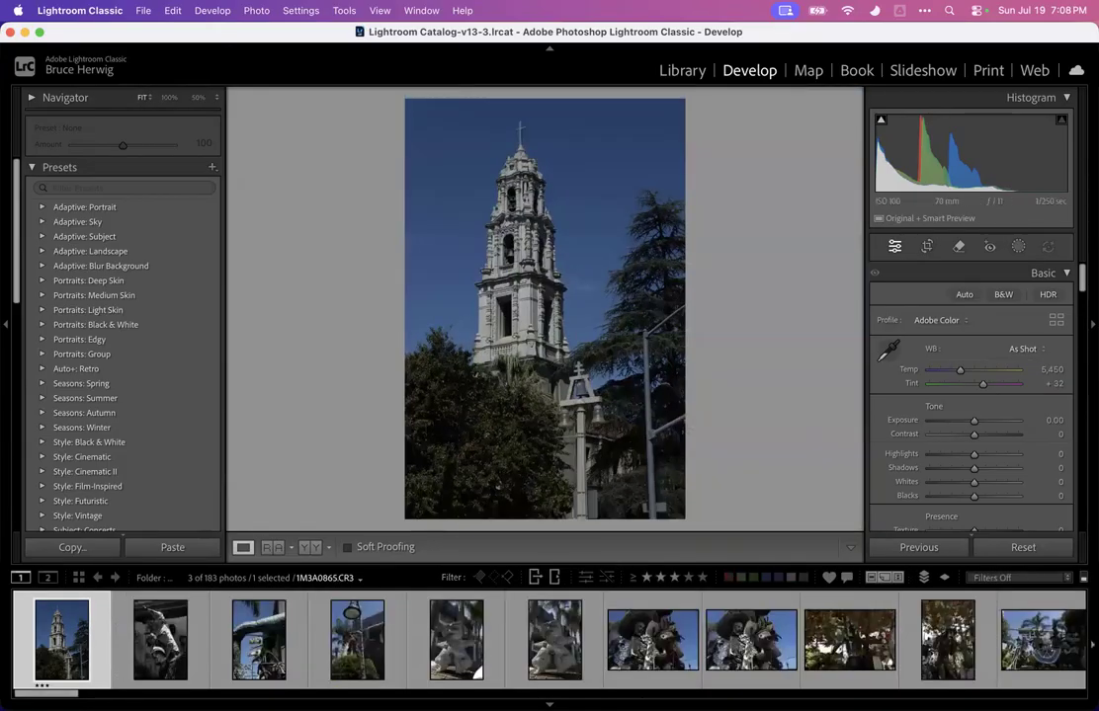
click(652, 637)
key(Right)
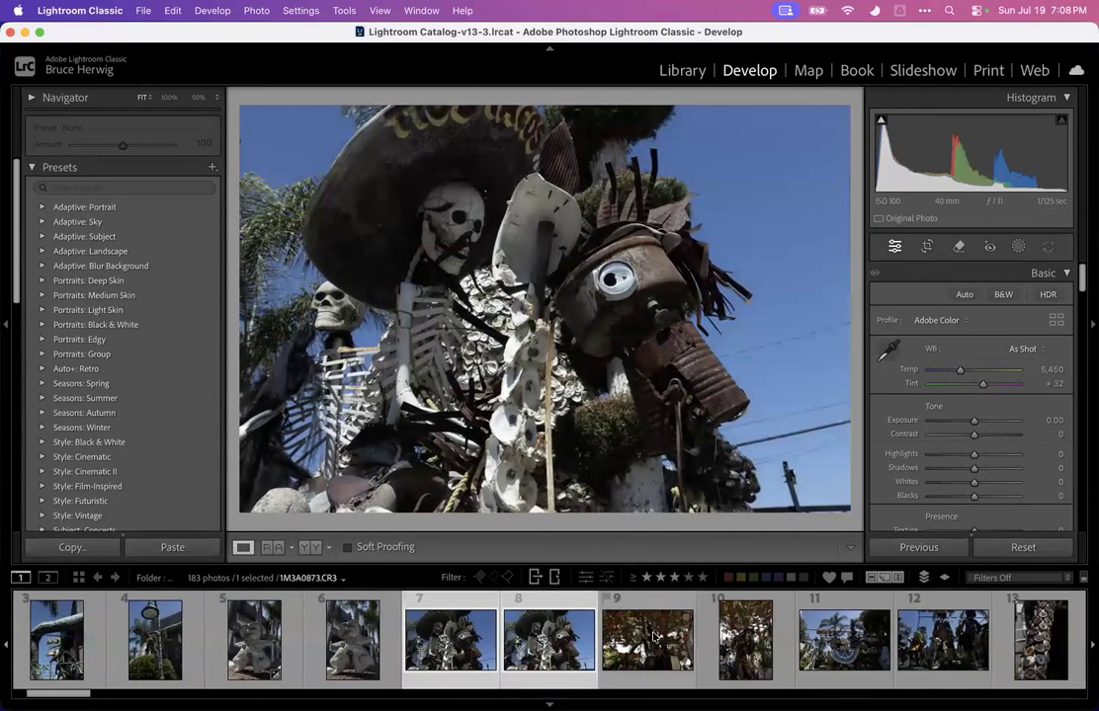
key(Right)
key(Left)
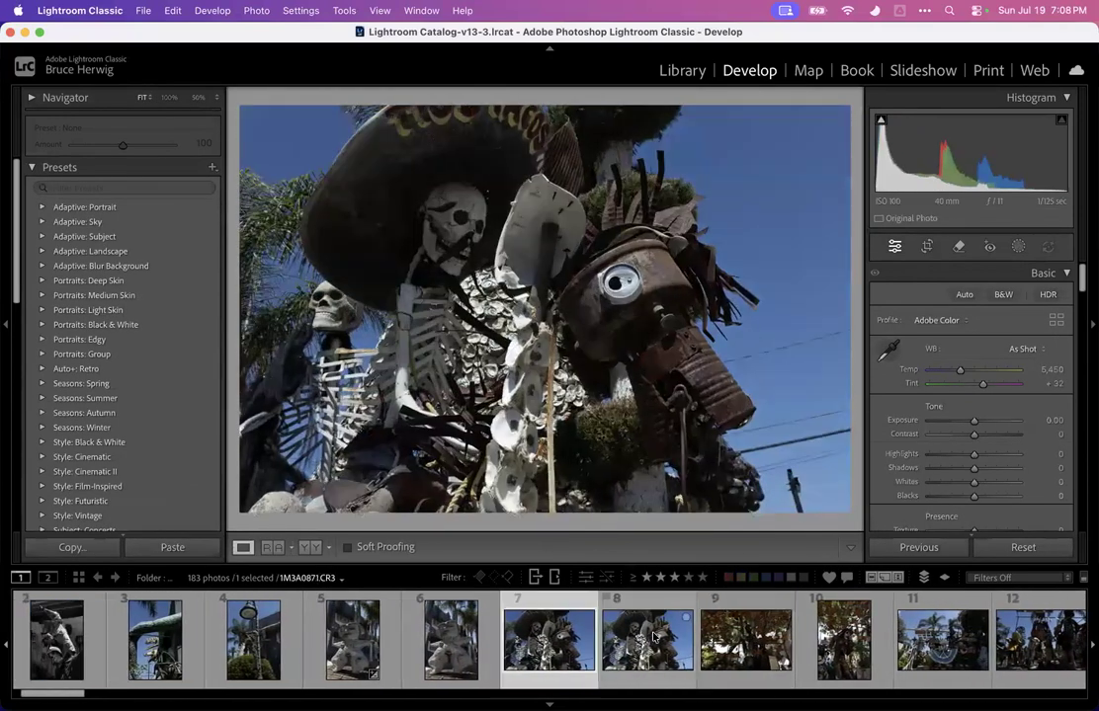
key(Right)
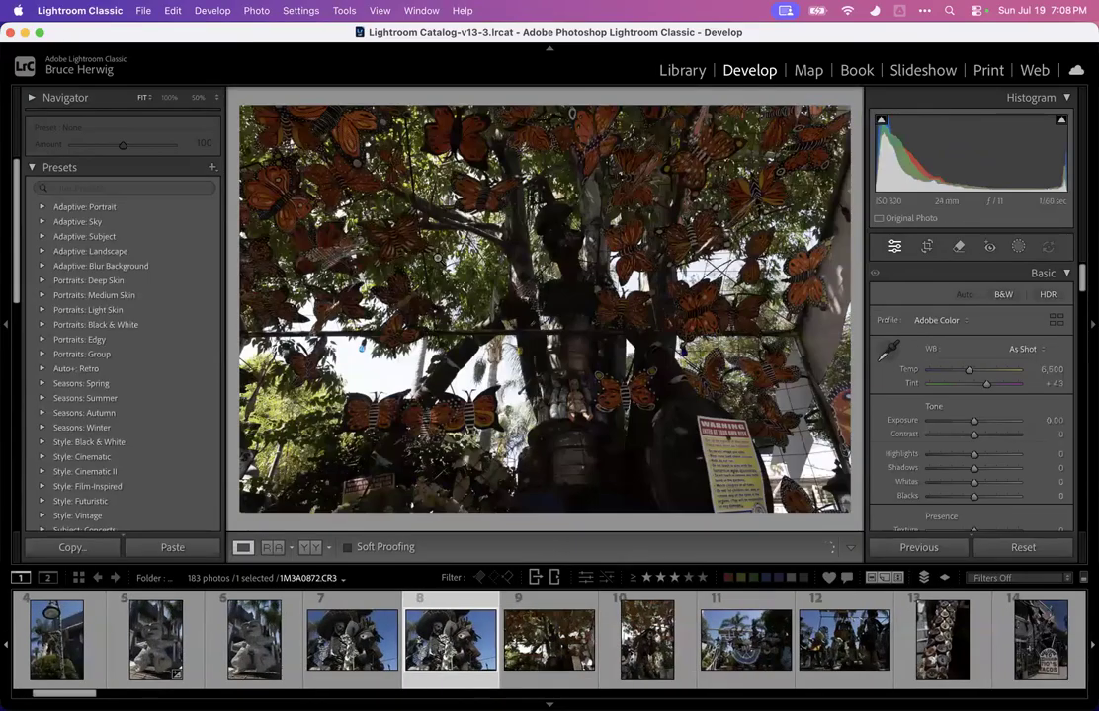
key(Right)
key(Left)
key(Left)
key(Left)
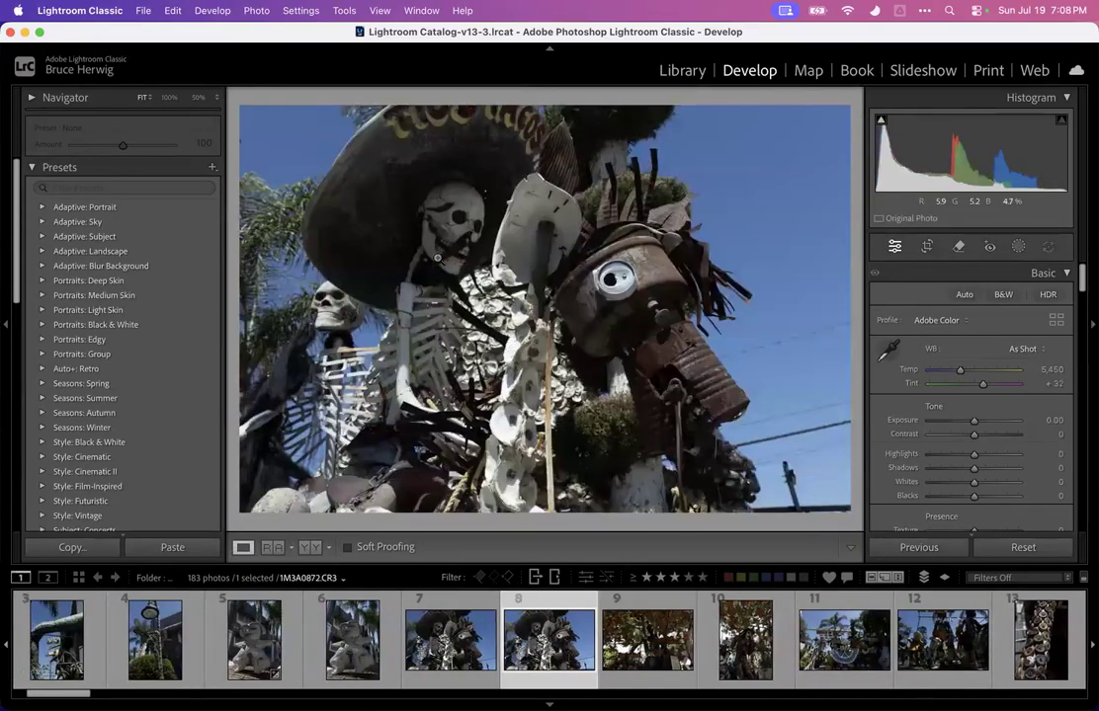
Compare photos 5 and 6 of the stone figure and rate photo 5 three stars
click(339, 647)
click(288, 638)
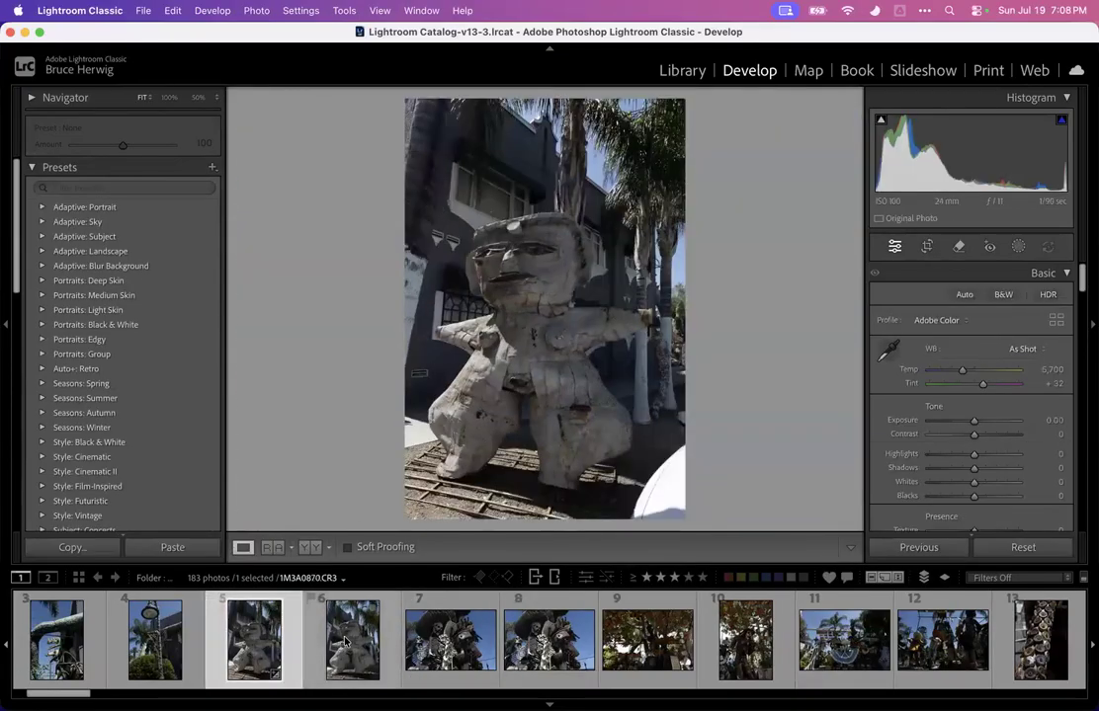
click(344, 643)
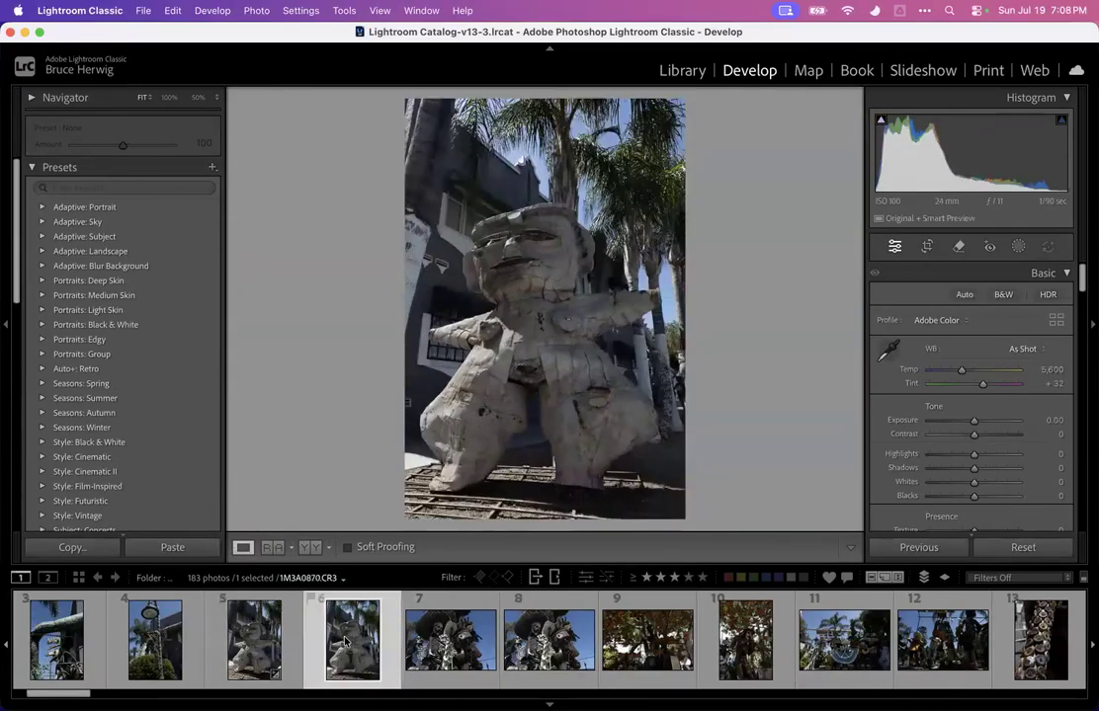
click(253, 643)
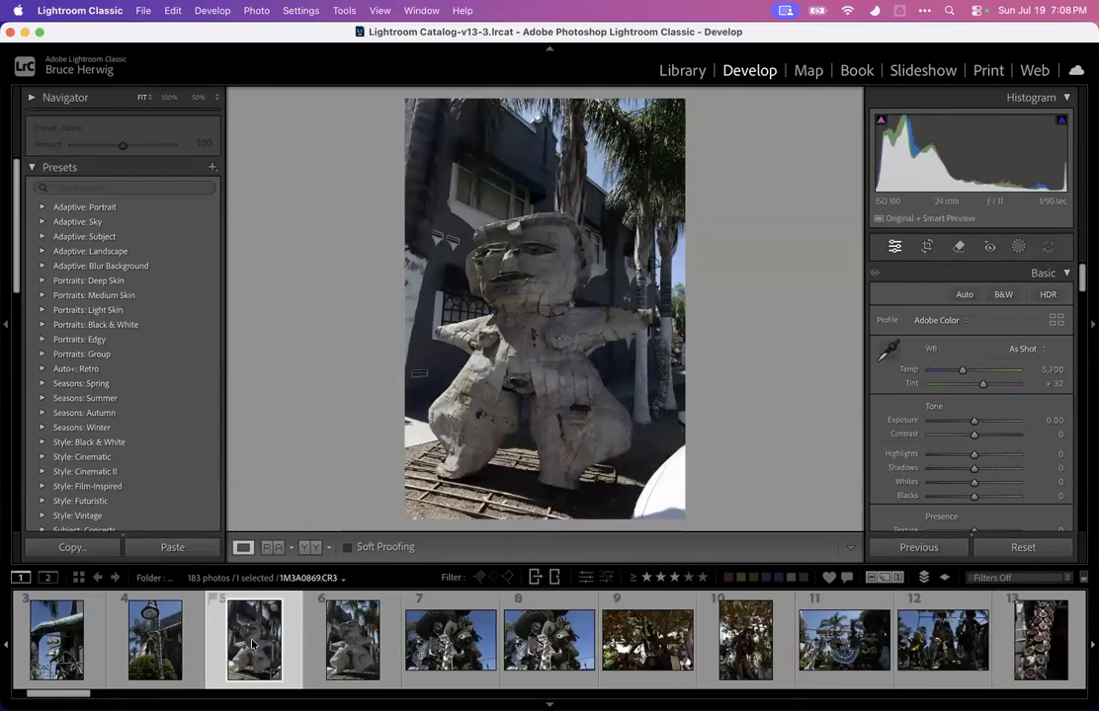
key(3)
Advance to photo 8 of the skeleton and horse sculpture and rate it three stars
key(Right)
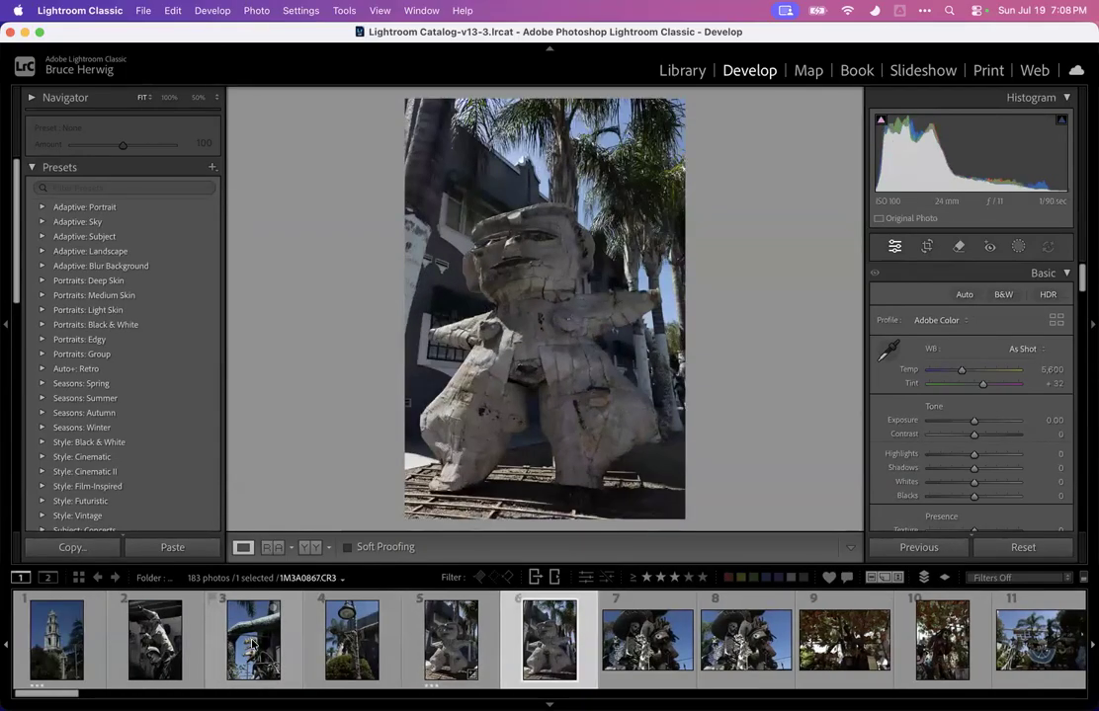
key(Right)
key(Right)
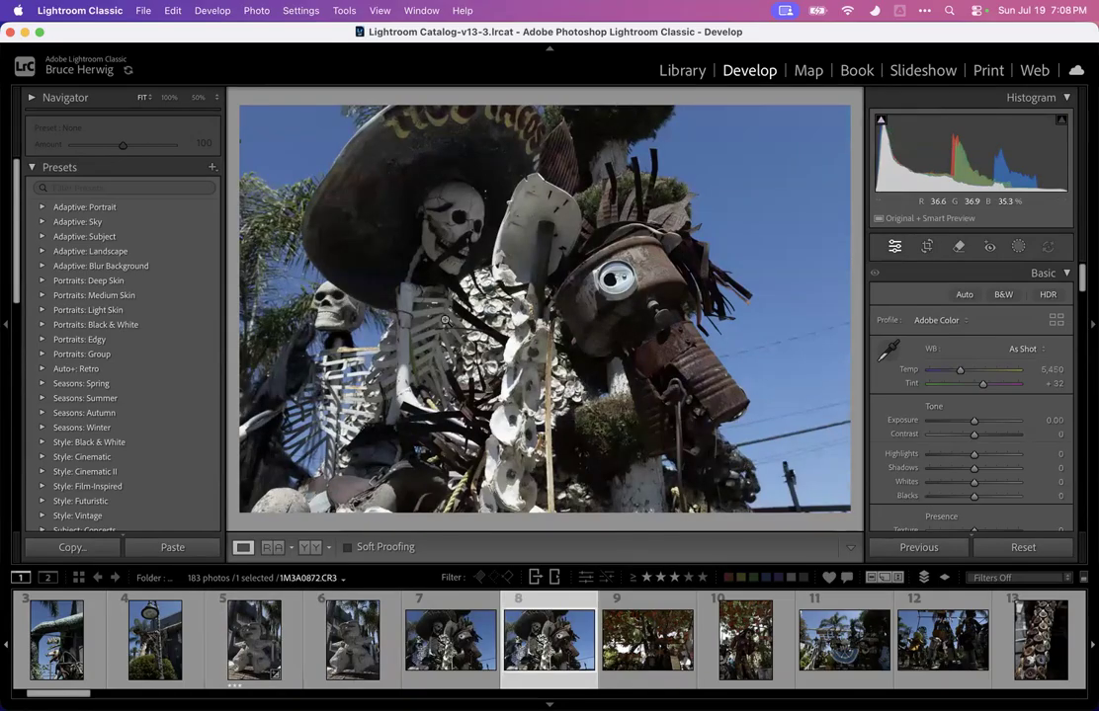
key(shift+3)
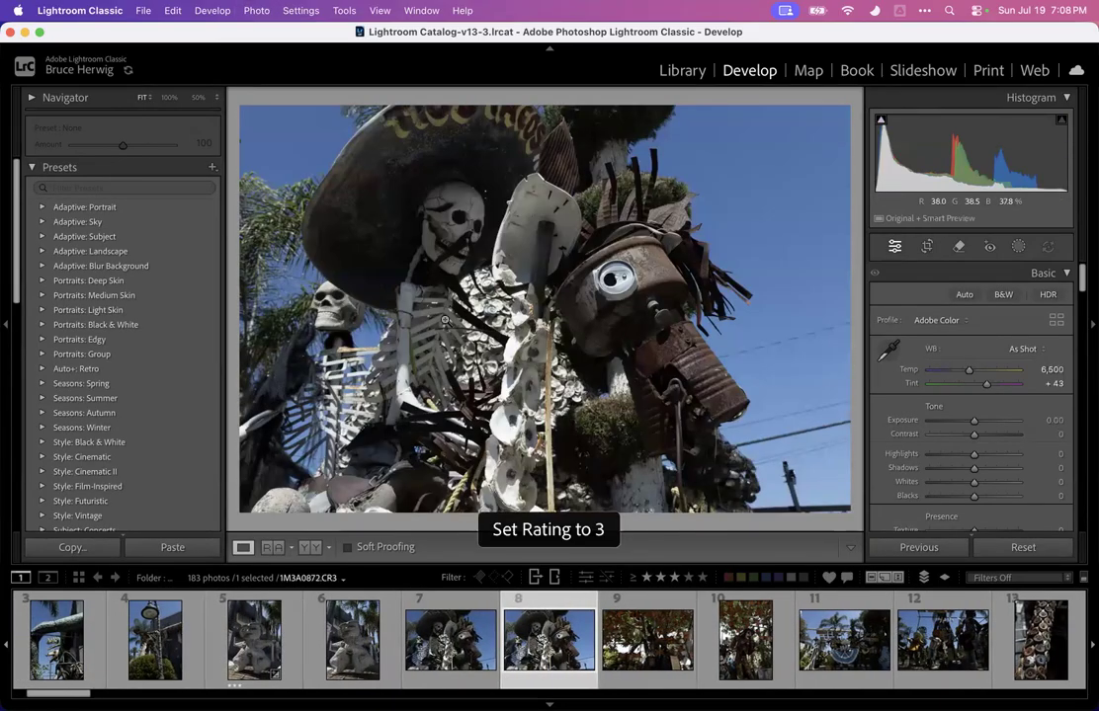
Move to photo 10 of the butterfly-covered figure and raise its Exposure to +1.50
key(Right)
key(Right)
key(Left)
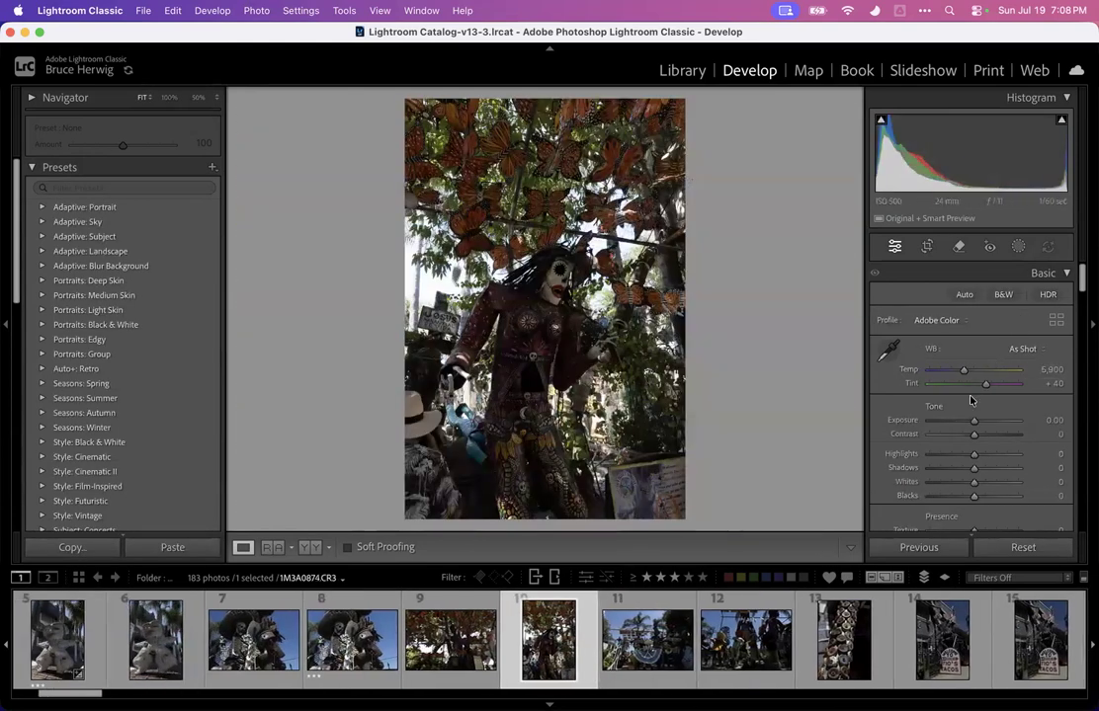
mouse_move(974, 420)
mouse_down()
mouse_move(1008, 421)
mouse_move(987, 422)
mouse_up()
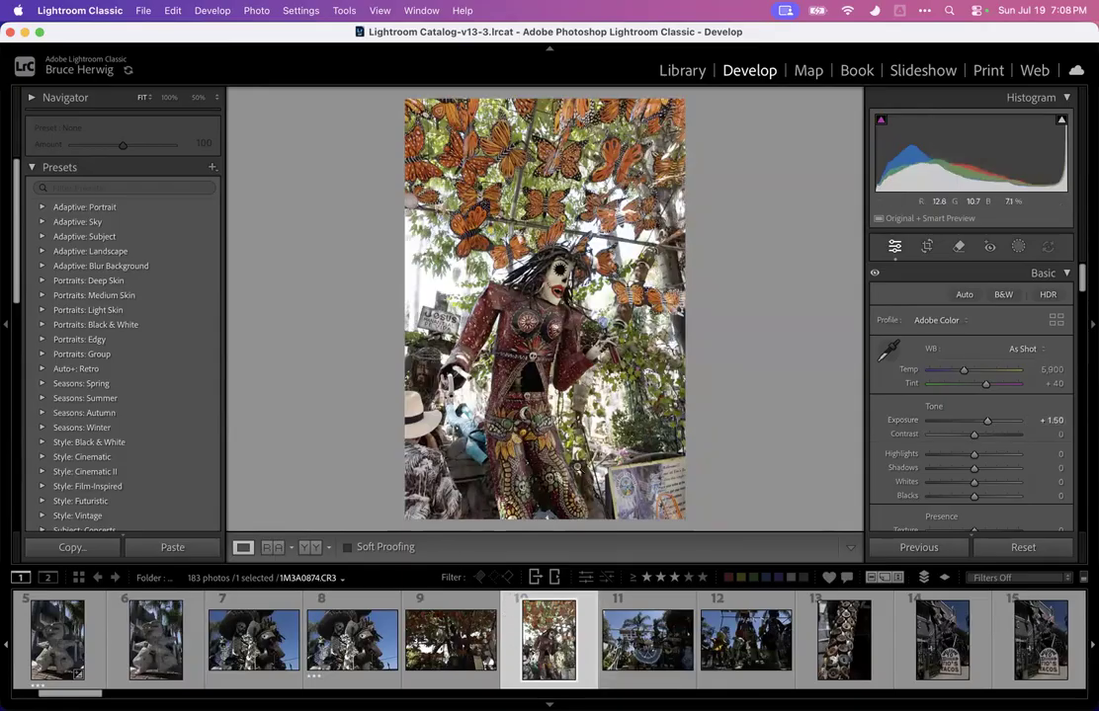
Select photo 12 of the skeleton mariachi band and set its Exposure to +3.05
key(Right)
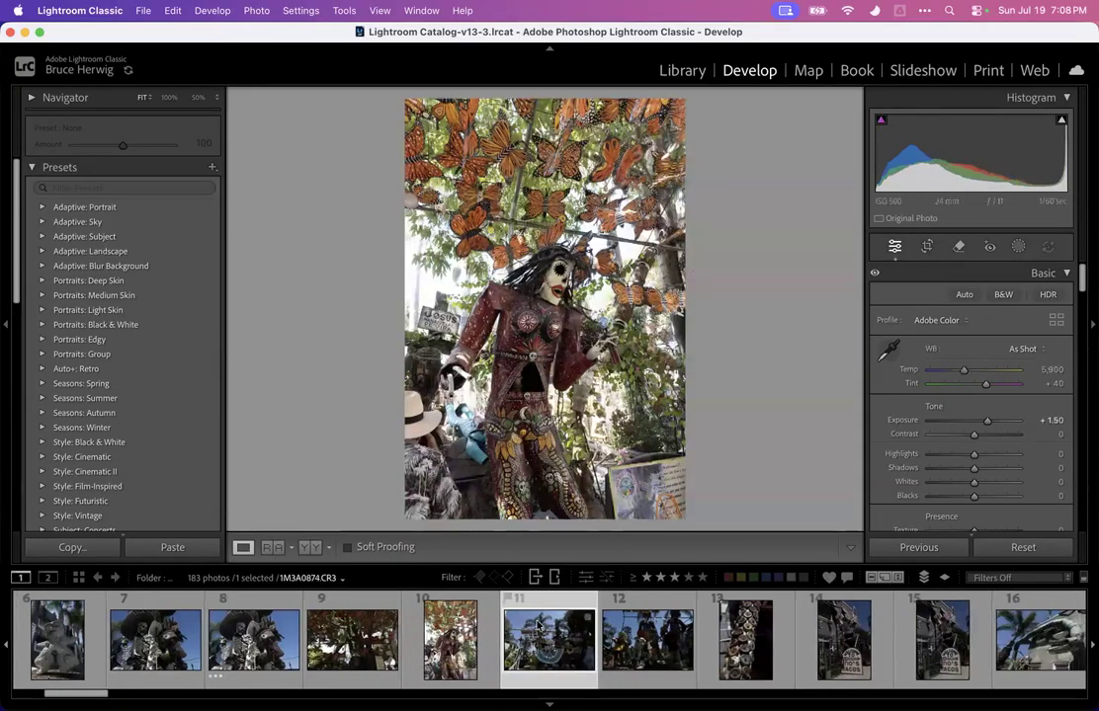
click(662, 636)
key(Right)
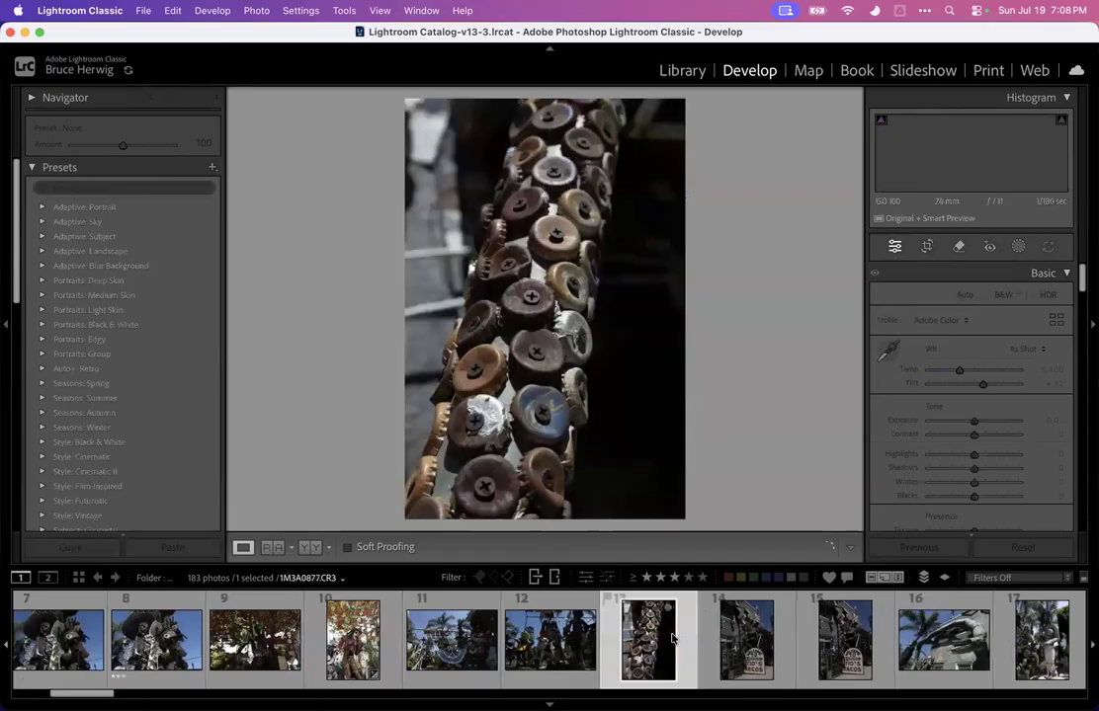
key(Left)
drag(974, 421, 873, 456)
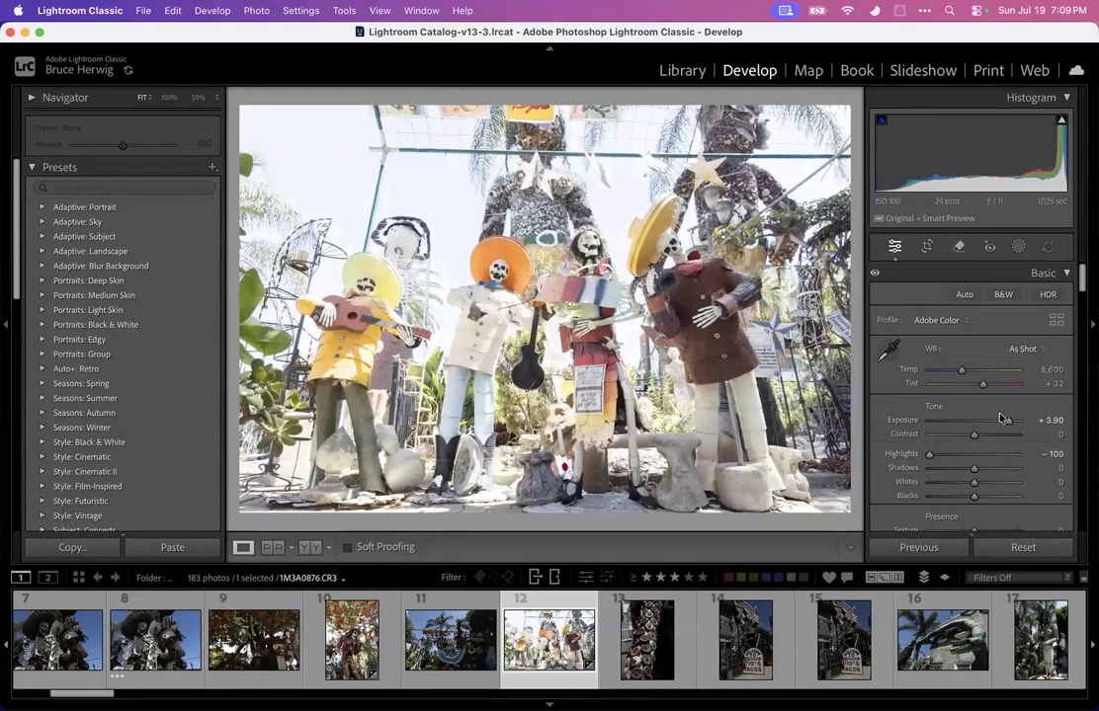
drag(1004, 421, 1000, 424)
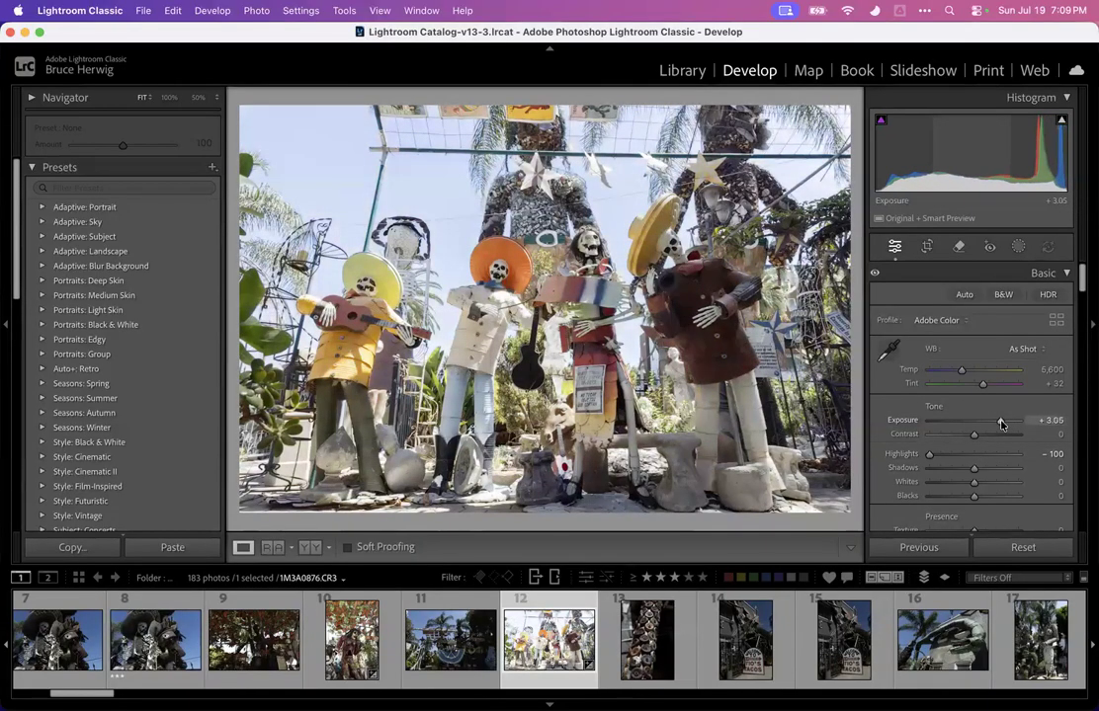
Rate photo 13 of the bottle-cap column and photo 15 of the Tio's Tacos sign three stars, and open photo 16
click(644, 642)
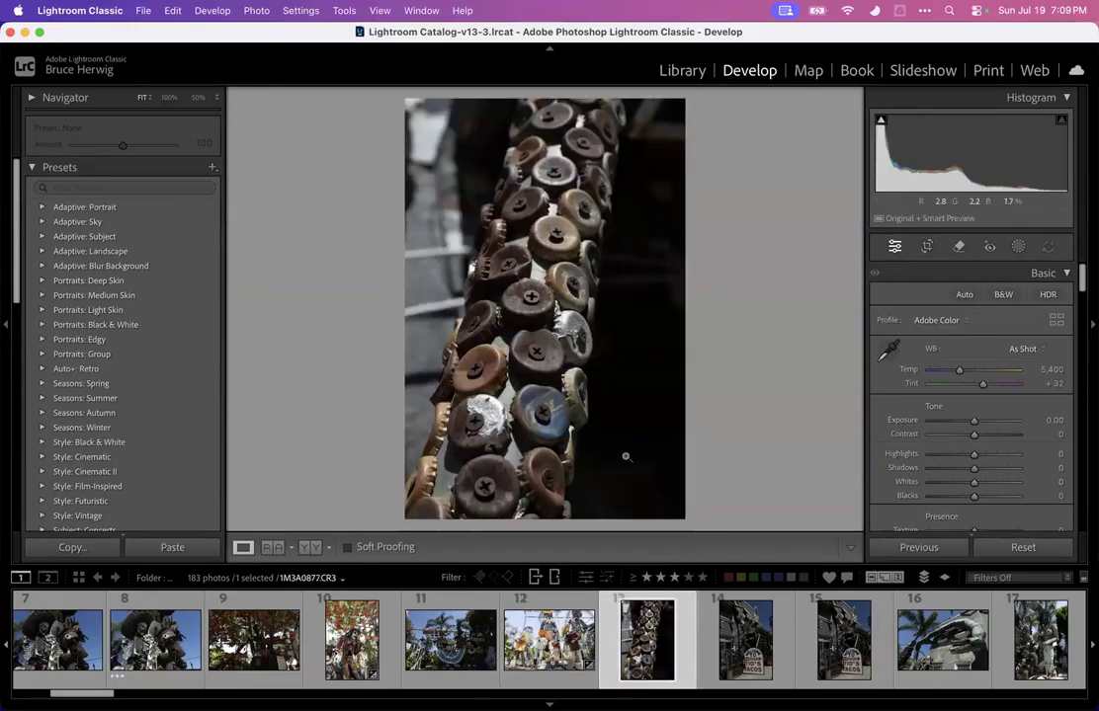
key(3)
key(Right)
key(Right)
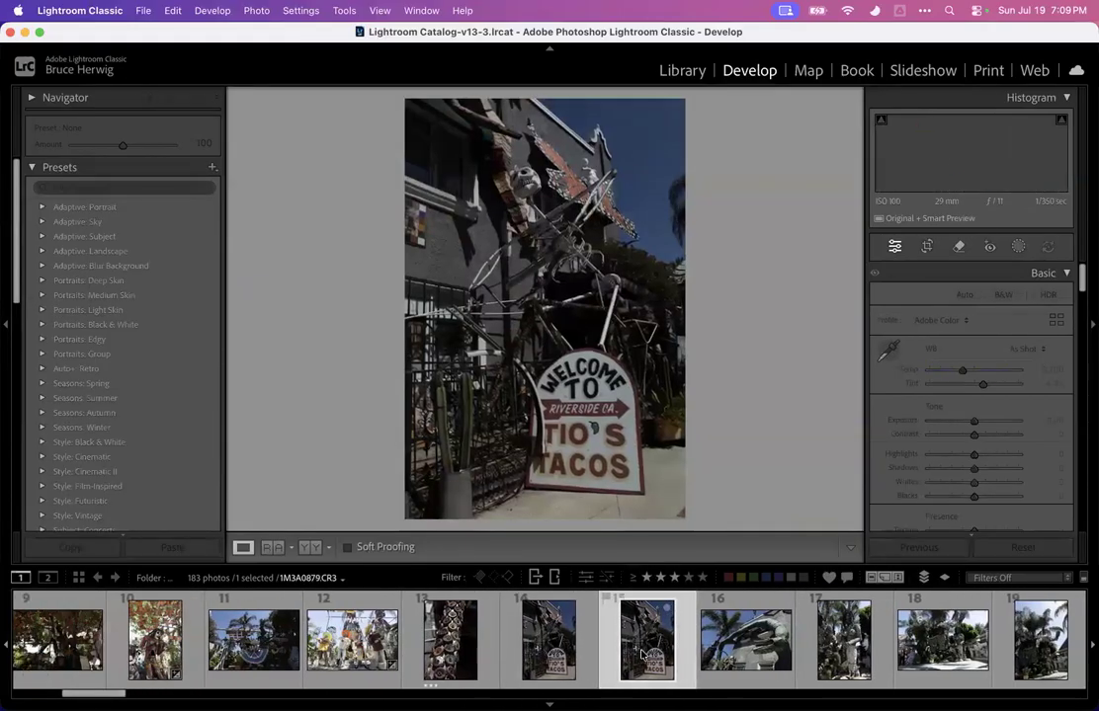
key(Left)
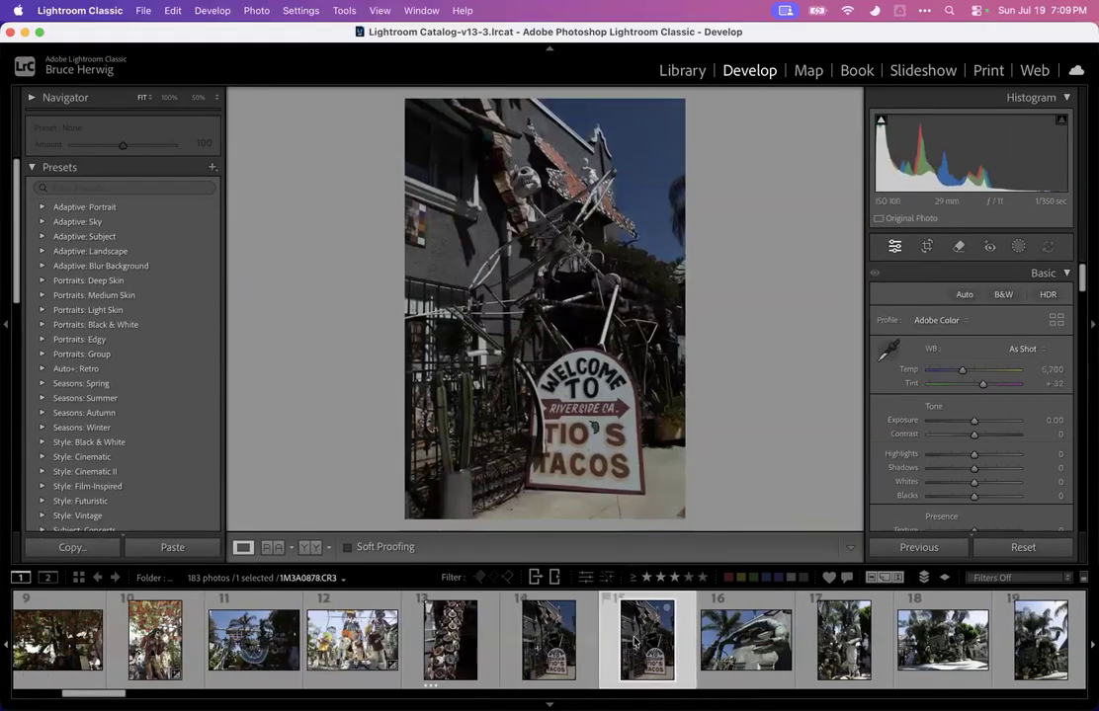
key(3)
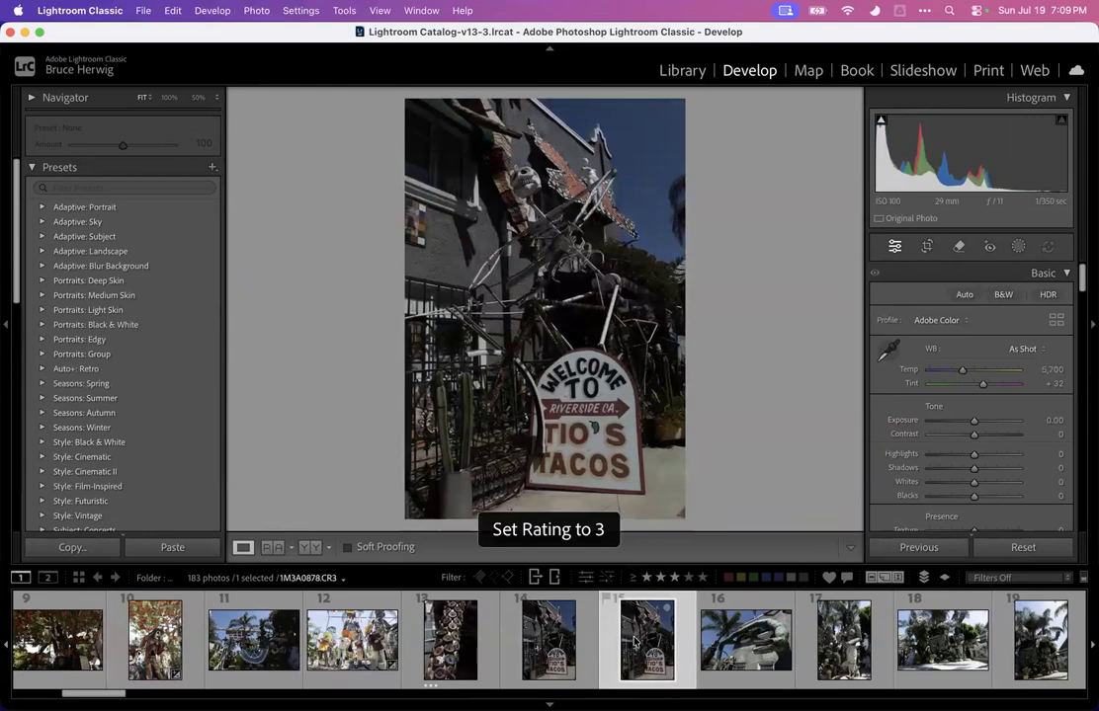
click(732, 644)
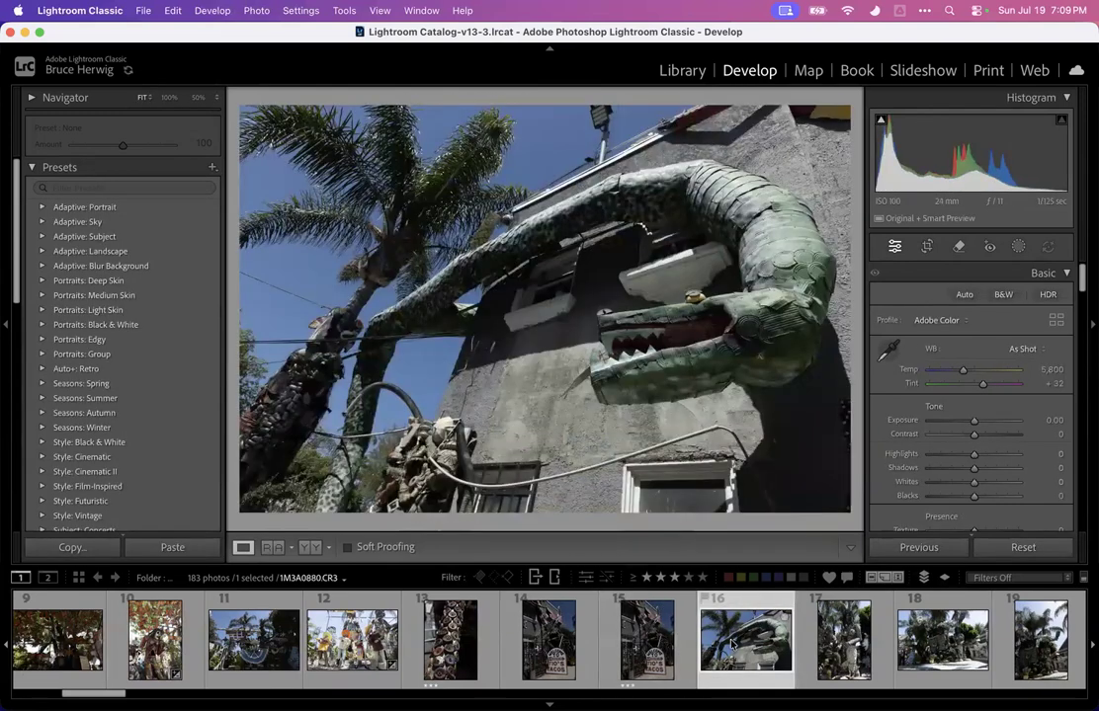
Browse to photo 17 of the mosaic female figure and rate it three stars
key(Right)
key(Left)
key(Left)
key(Right)
key(Right)
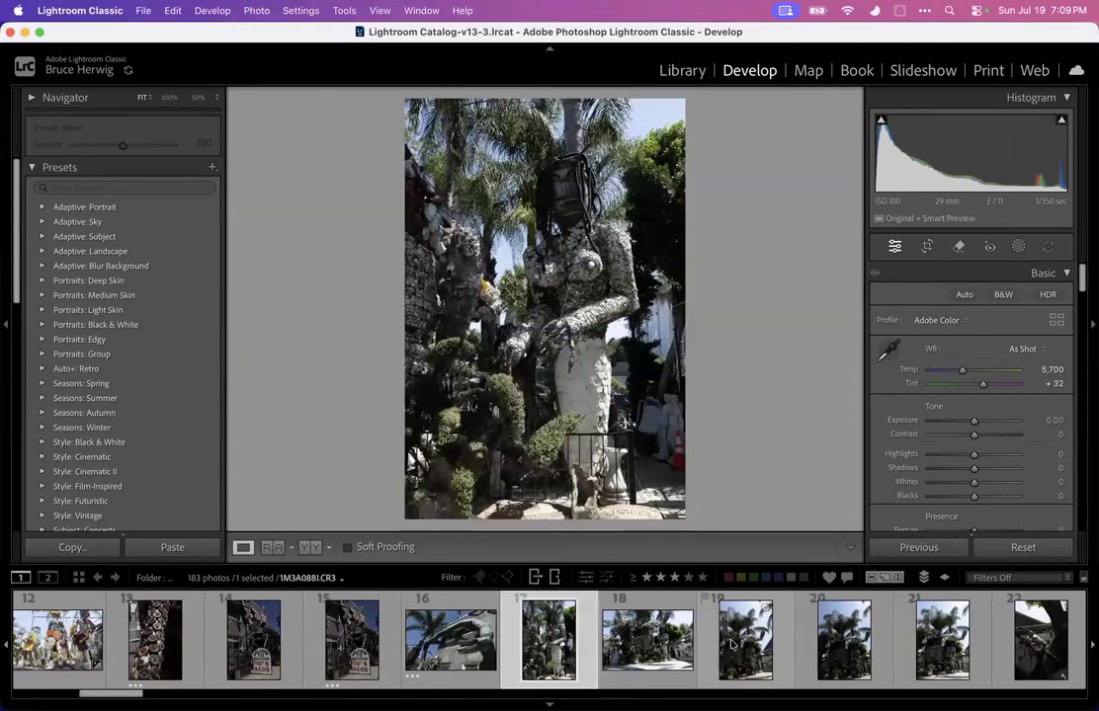
Step through the next photos and rate photo 18 of the mosaic garden three stars
key(Right)
key(Left)
key(3)
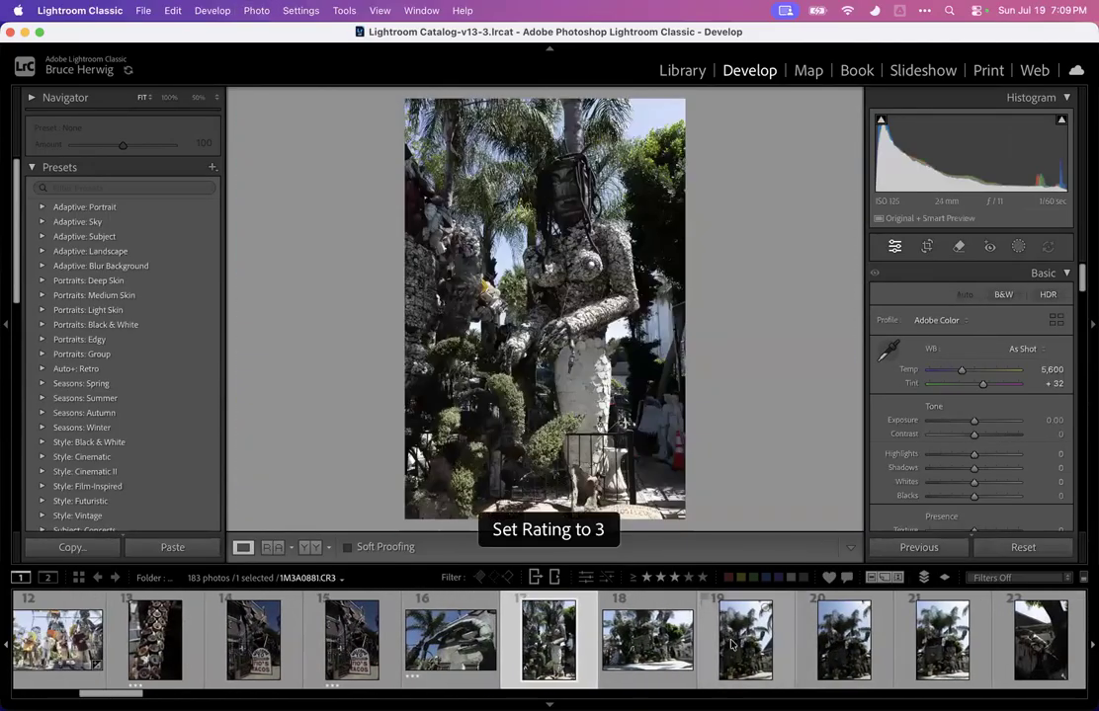
key(Right)
key(Right)
key(Left)
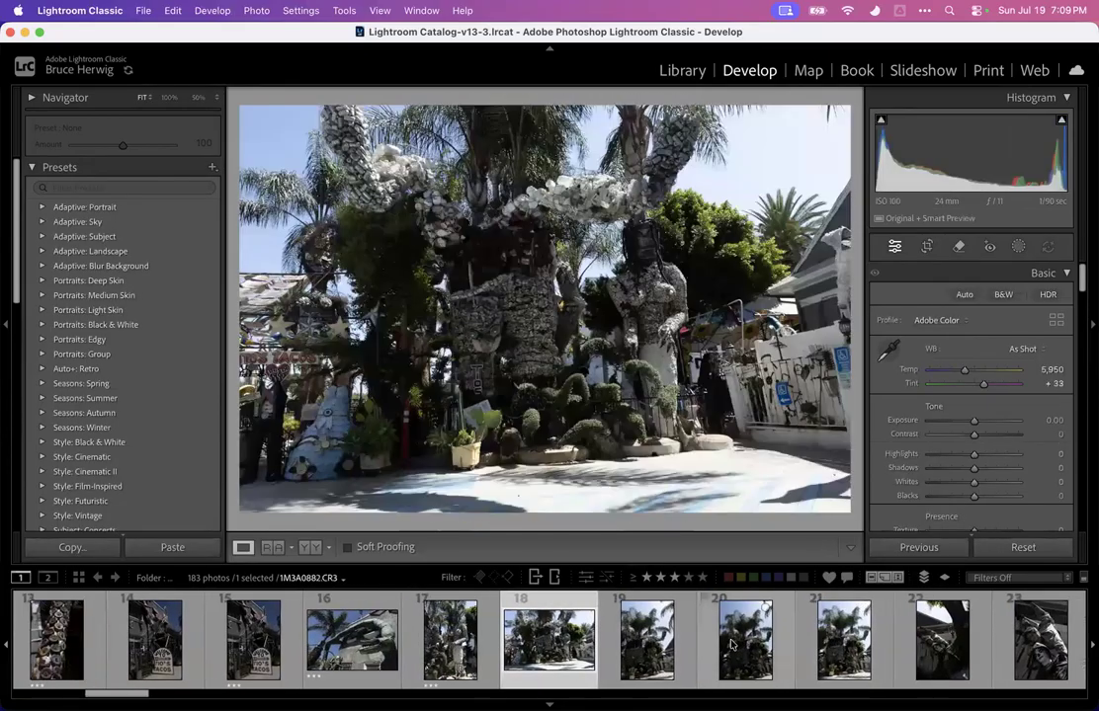
key(Right)
key(Right)
key(Right)
key(Right)
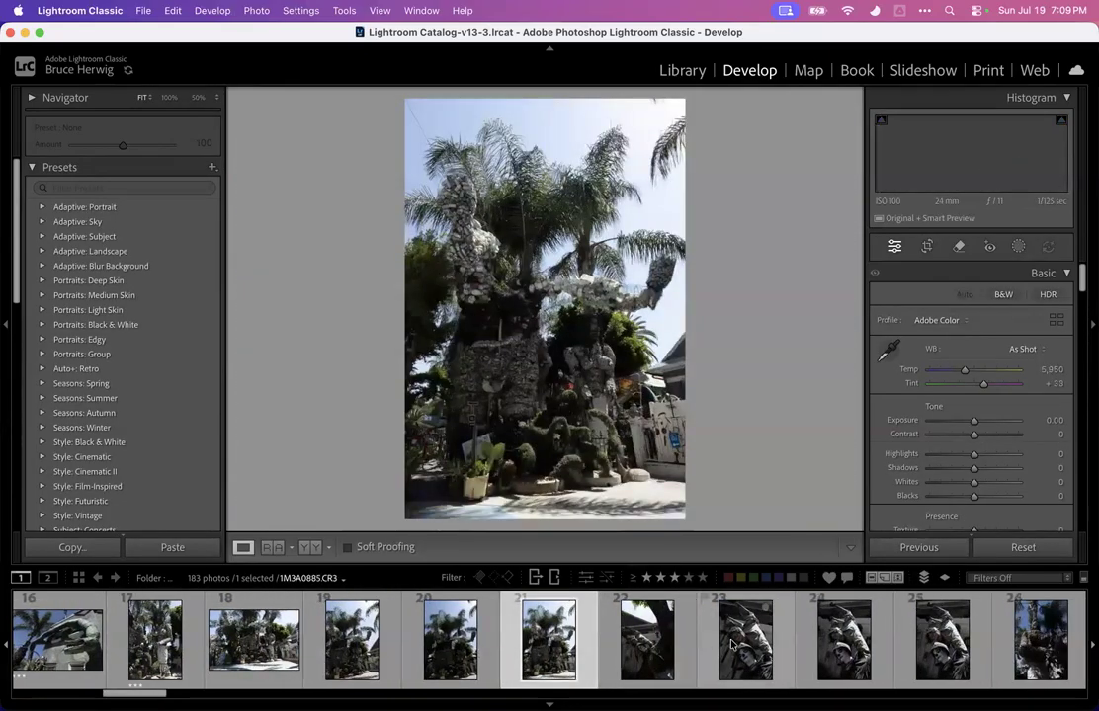
key(Left)
key(Left)
key(Left)
key(Right)
key(Right)
key(Left)
key(Right)
key(Left)
key(Left)
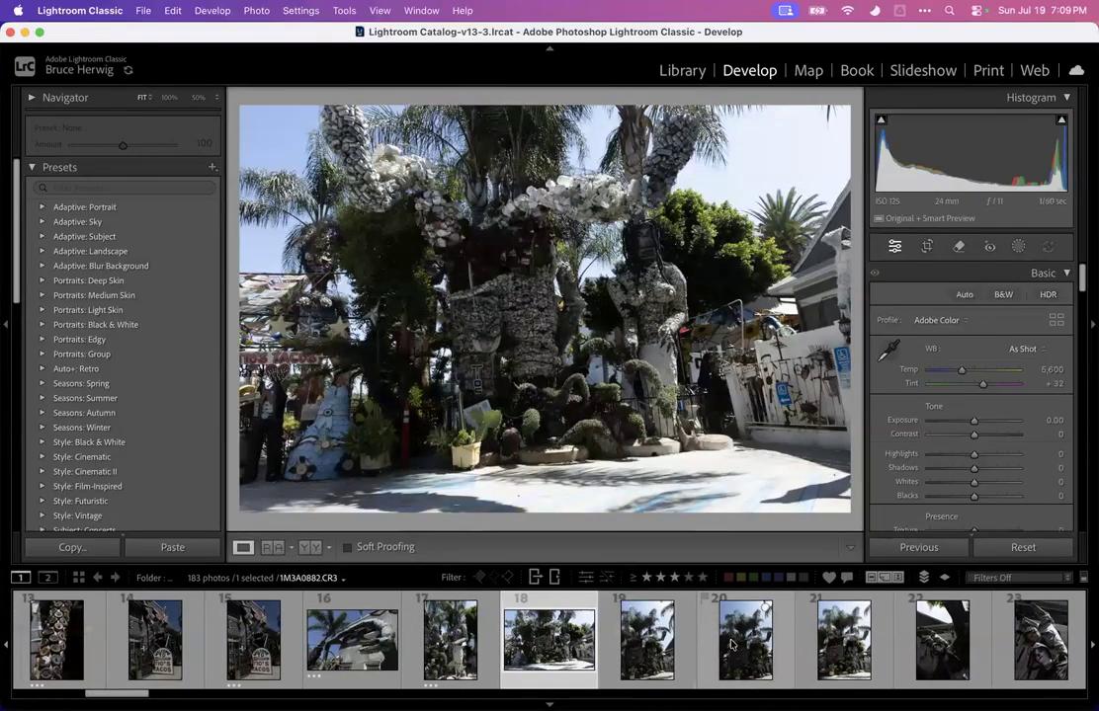
key(3)
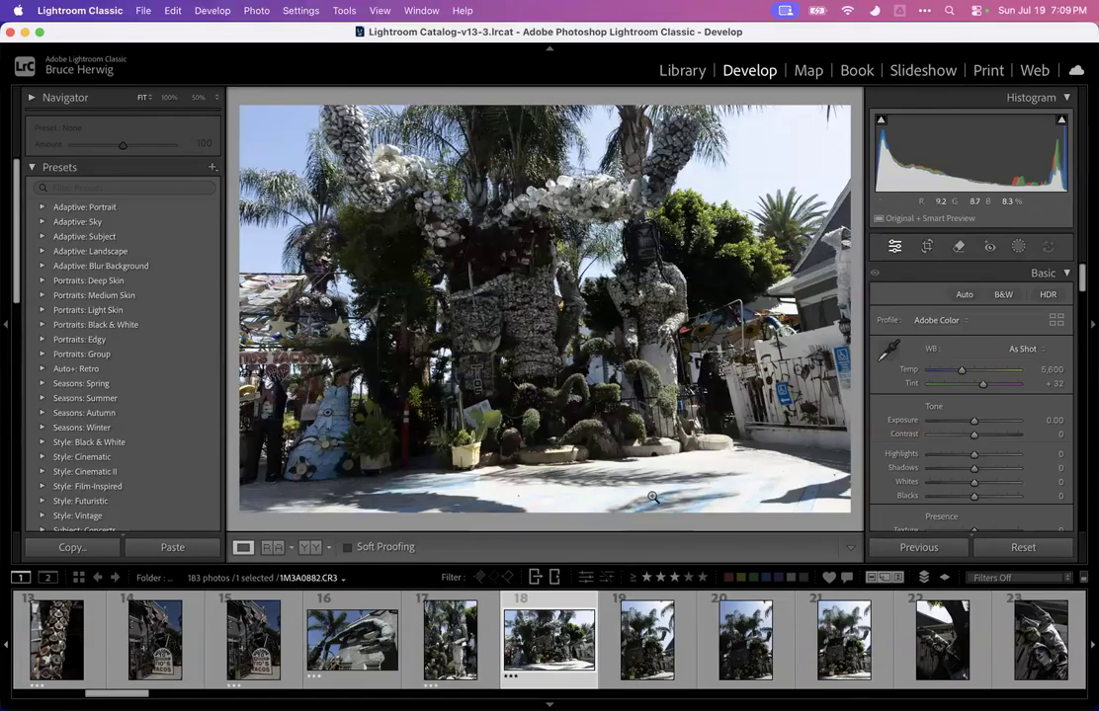
Browse ahead to photo 27 of the shell-covered figure and raise its Exposure to +1.65
key(Right)
key(Right)
key(Right)
key(Right)
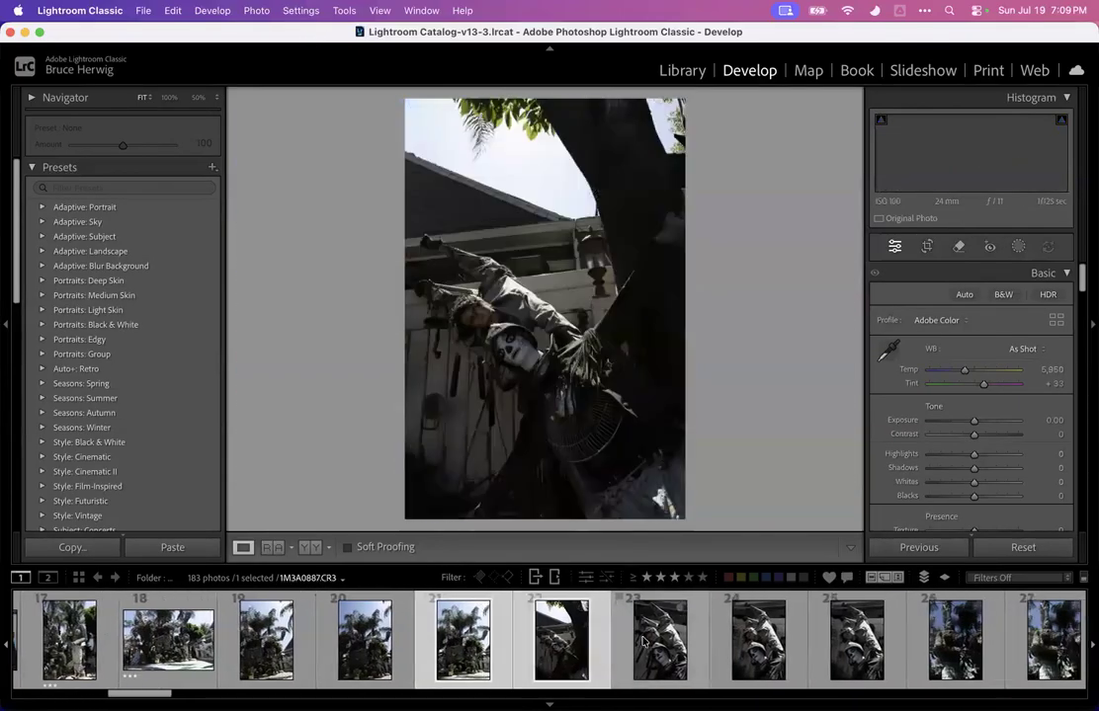
key(Right)
key(Right)
key(Right)
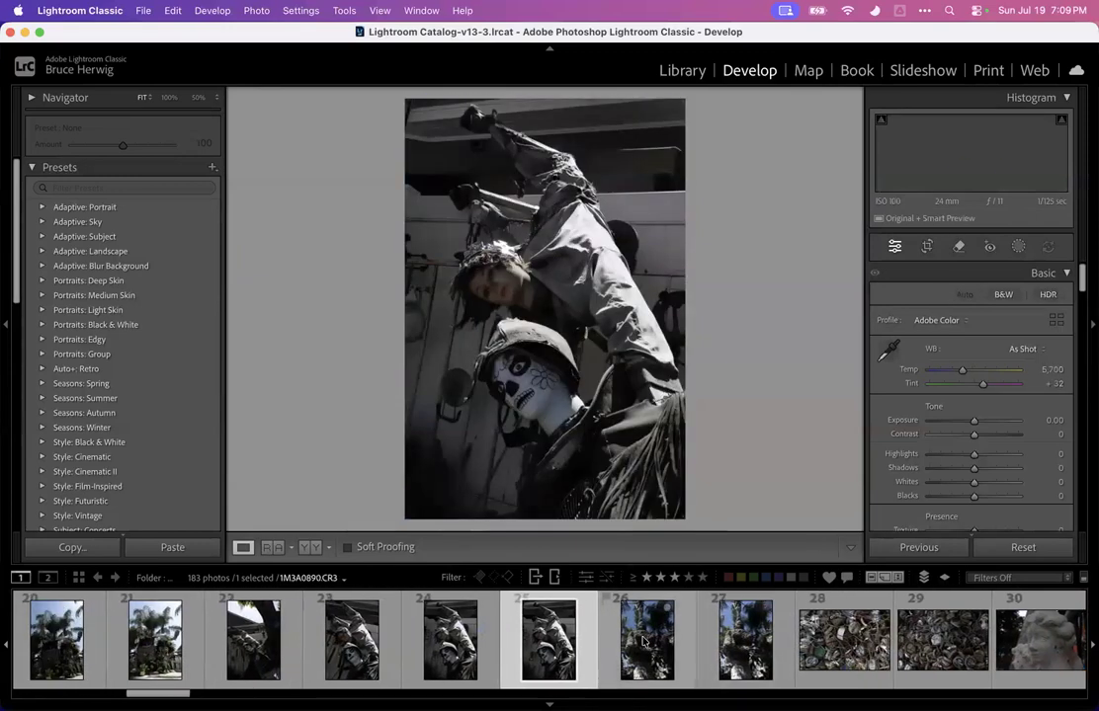
key(Left)
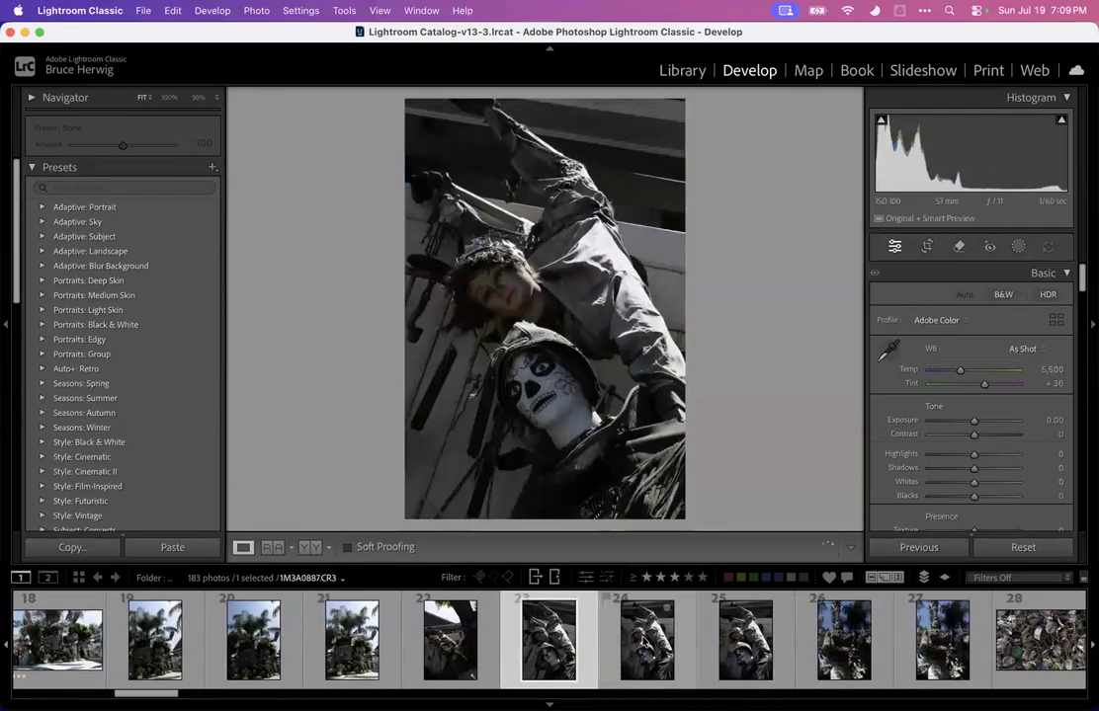
key(Right)
key(Right)
key(Left)
key(Left)
key(Right)
key(Right)
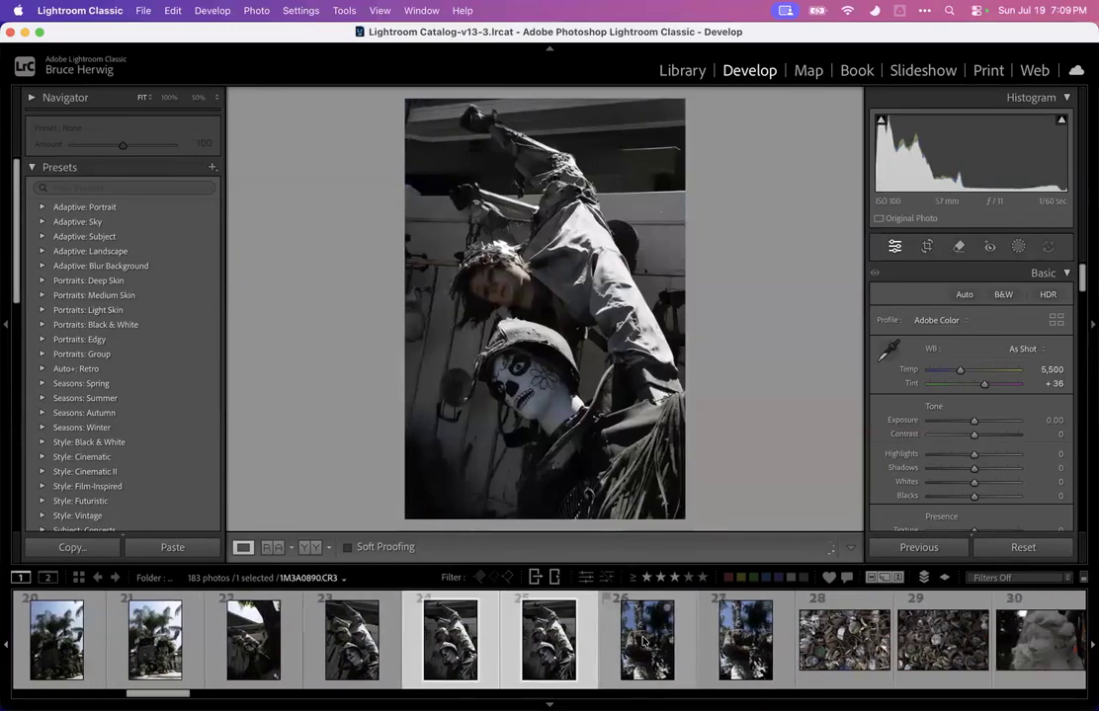
key(Right)
key(Right)
key(Right)
key(Left)
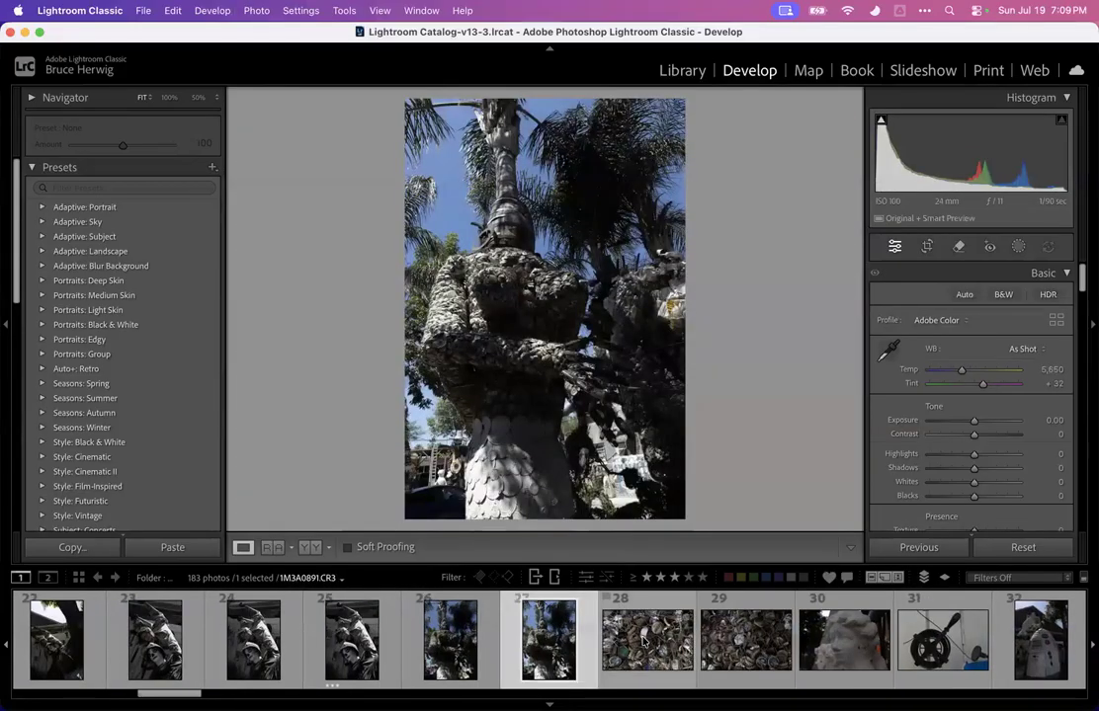
mouse_move(973, 420)
mouse_down()
mouse_move(998, 422)
mouse_move(988, 420)
mouse_up()
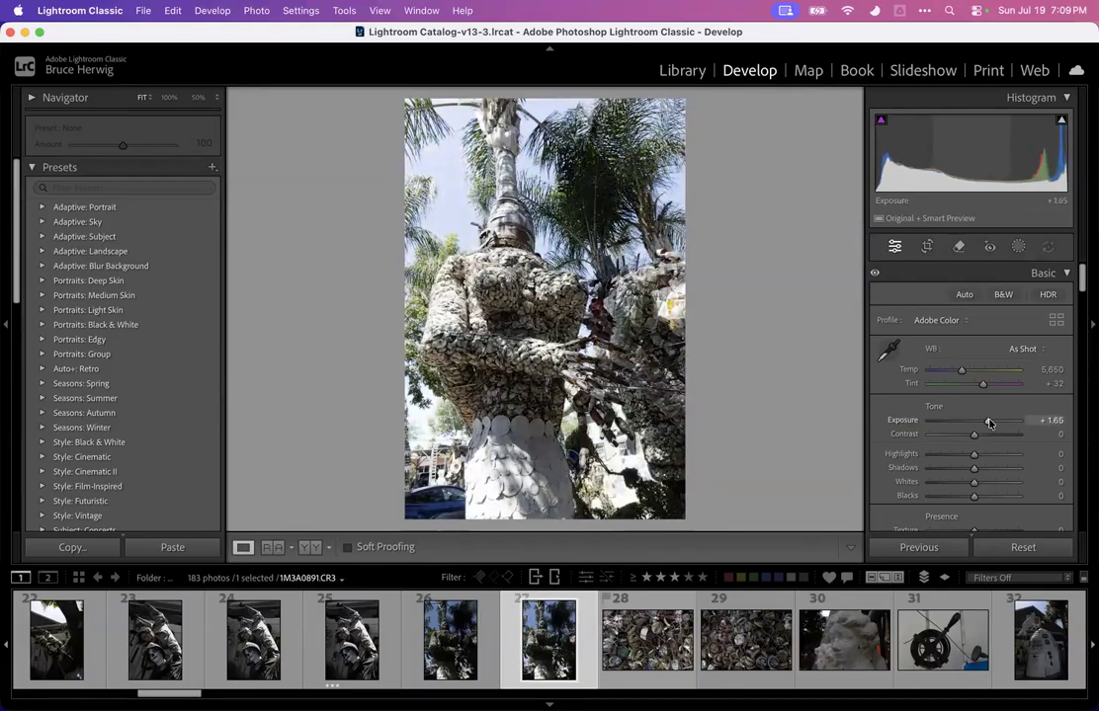
Zoom in to inspect photos 27, 28 and 29 of the bottle caps, and rate photo 29 three stars
click(541, 285)
drag(571, 280, 539, 284)
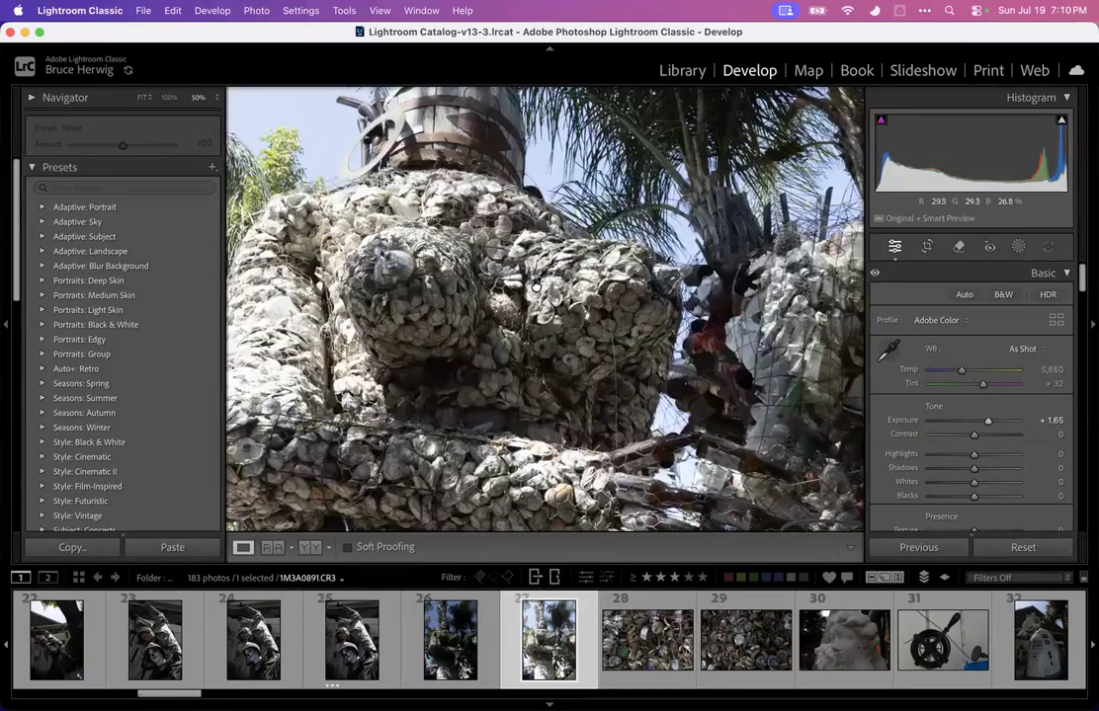
click(538, 286)
click(636, 635)
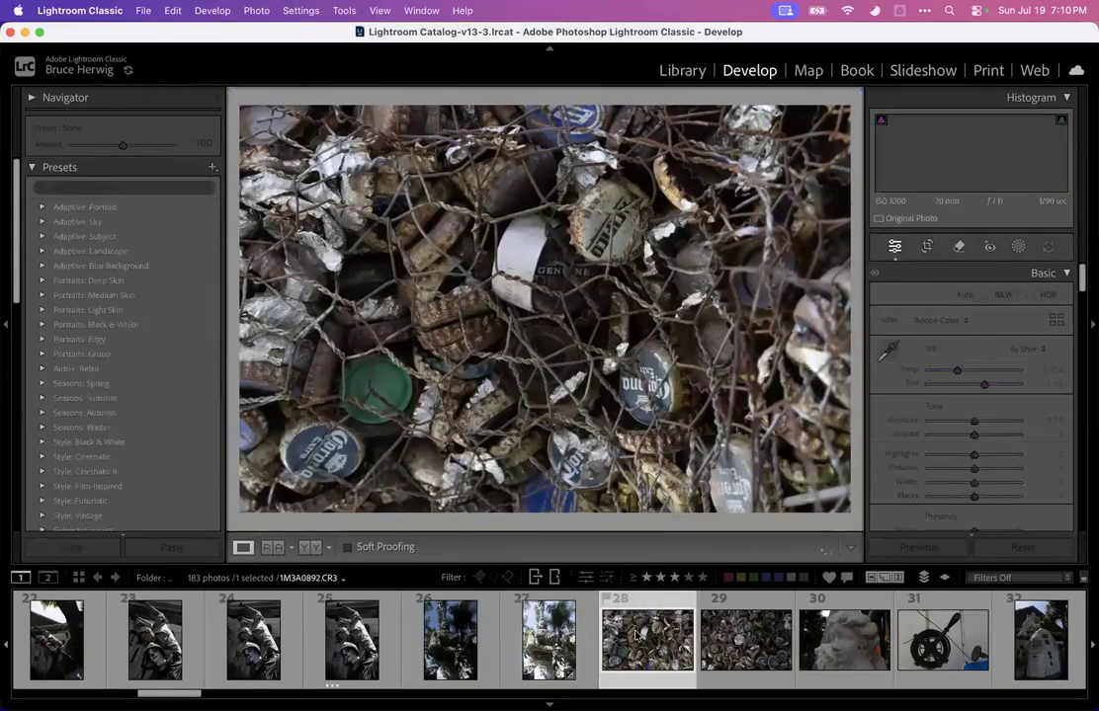
click(605, 395)
click(605, 395)
key(Right)
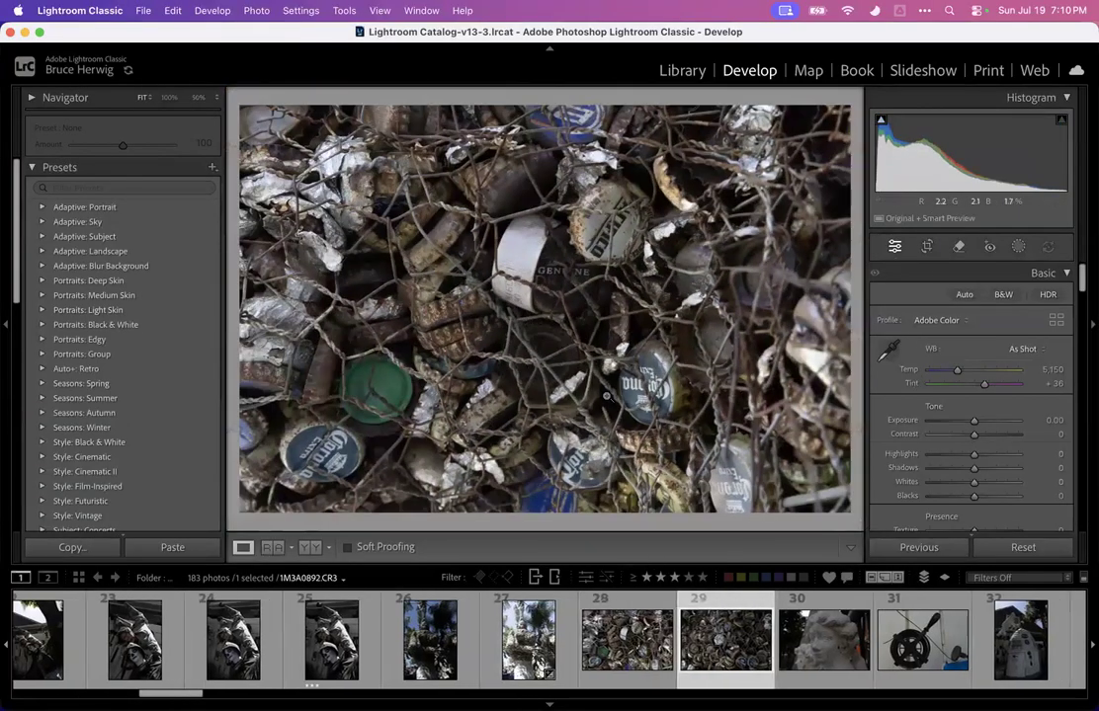
click(503, 257)
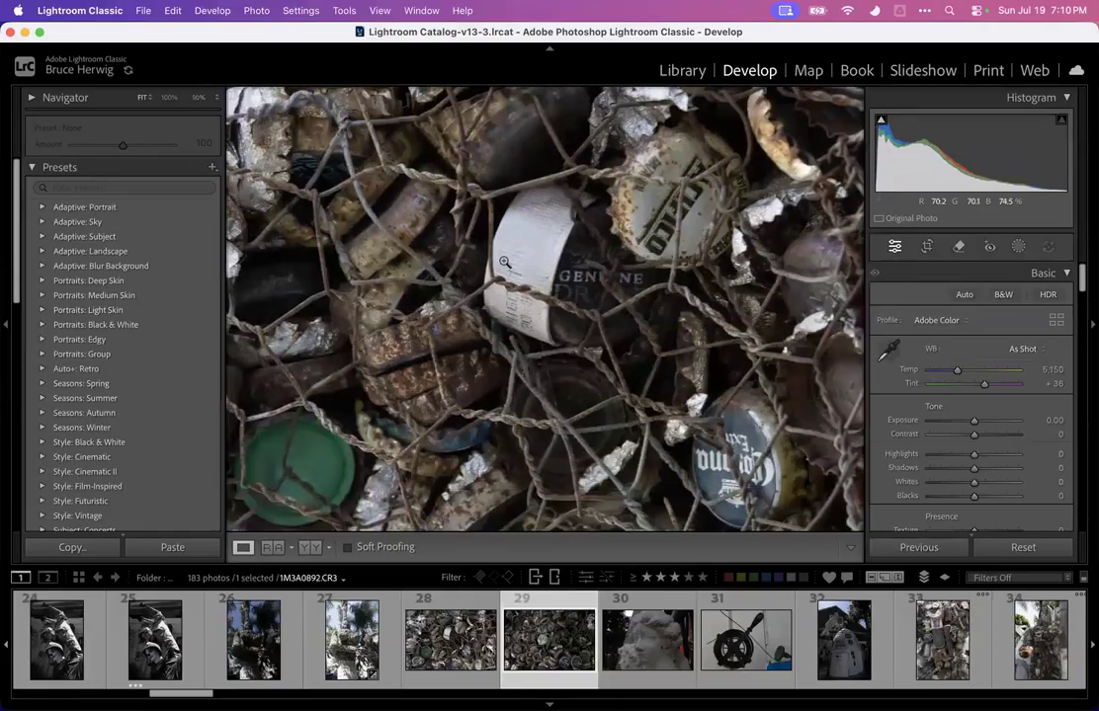
click(504, 265)
key(3)
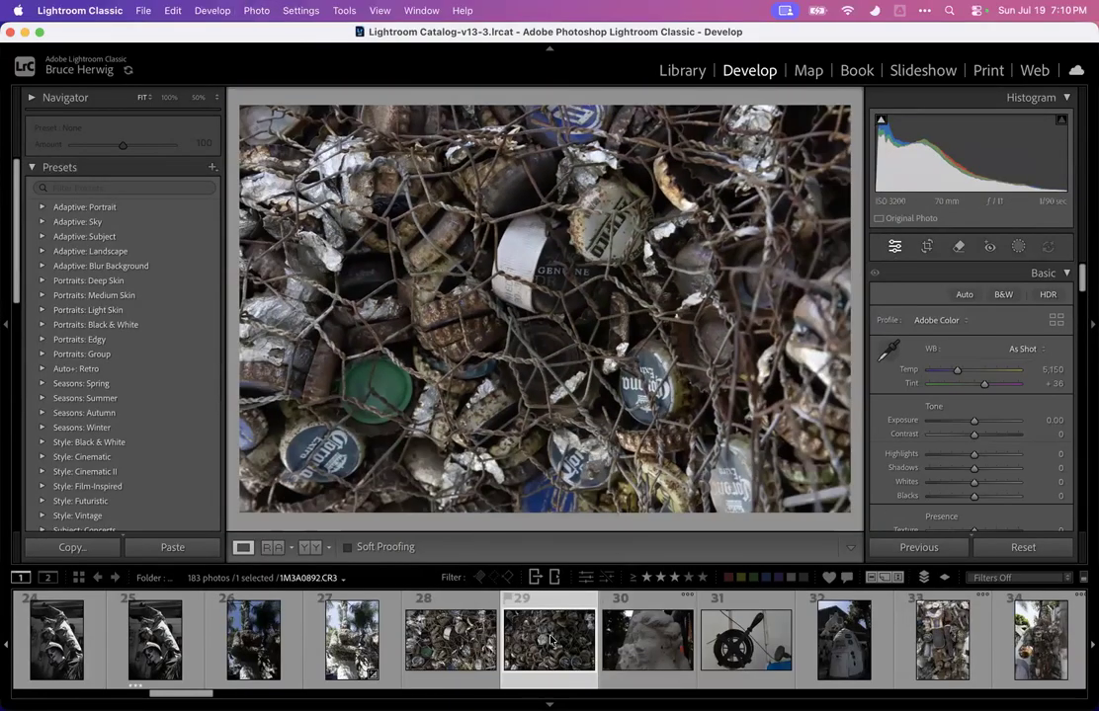
Filter the filmstrip to photos rated three stars or more, review them, and turn the filter off
click(671, 644)
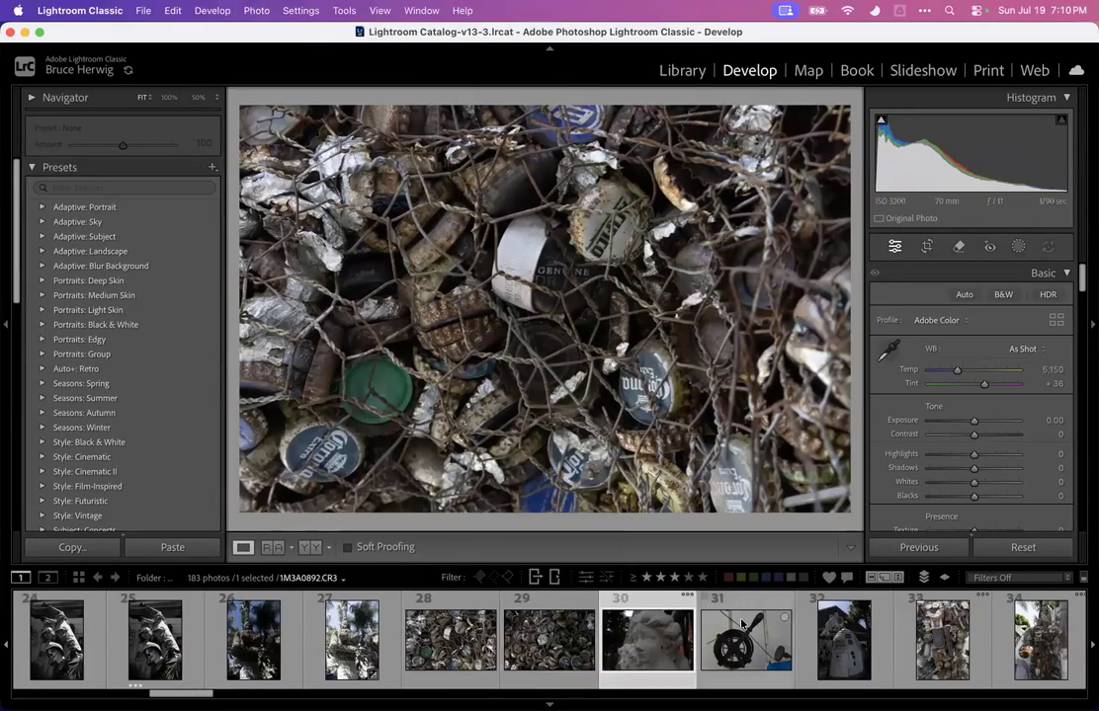
click(741, 625)
key(Right)
key(Right)
key(Right)
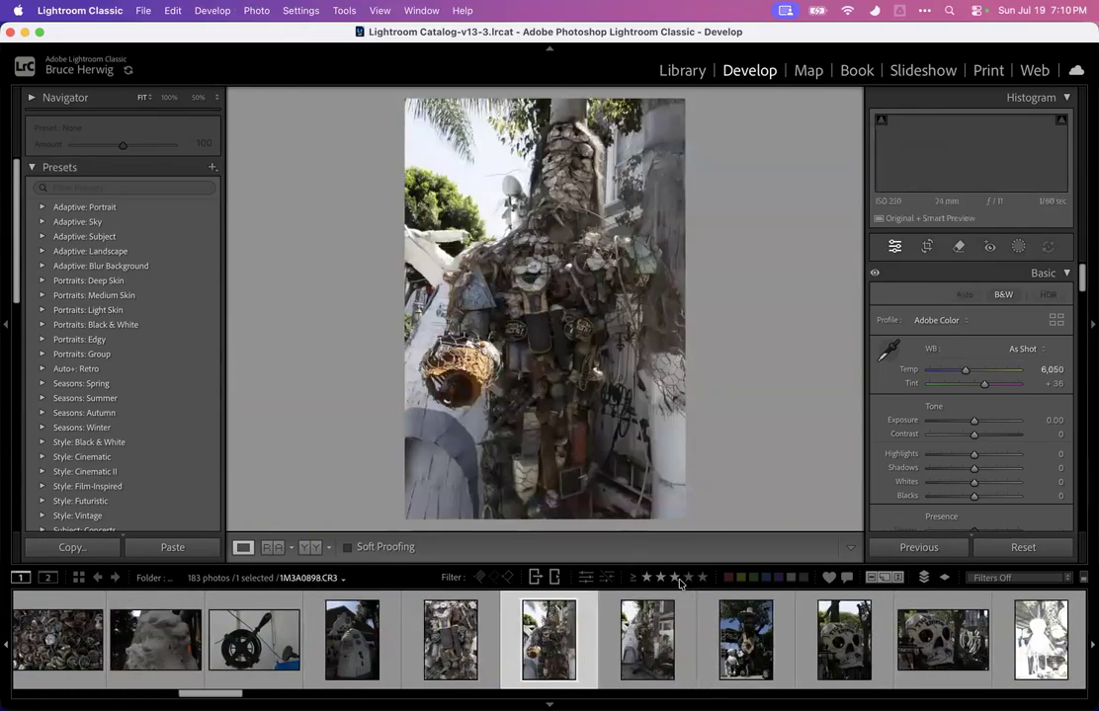
click(675, 579)
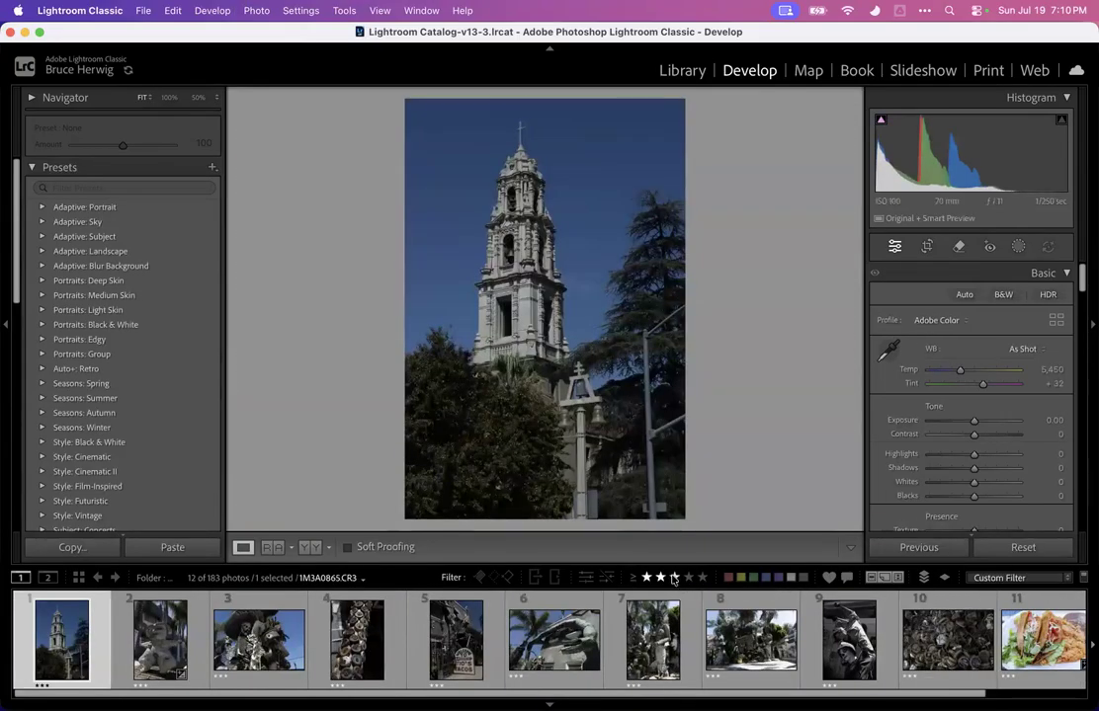
scroll(686, 637, right, 2)
scroll(686, 638, left, 2)
scroll(686, 637, right, 2)
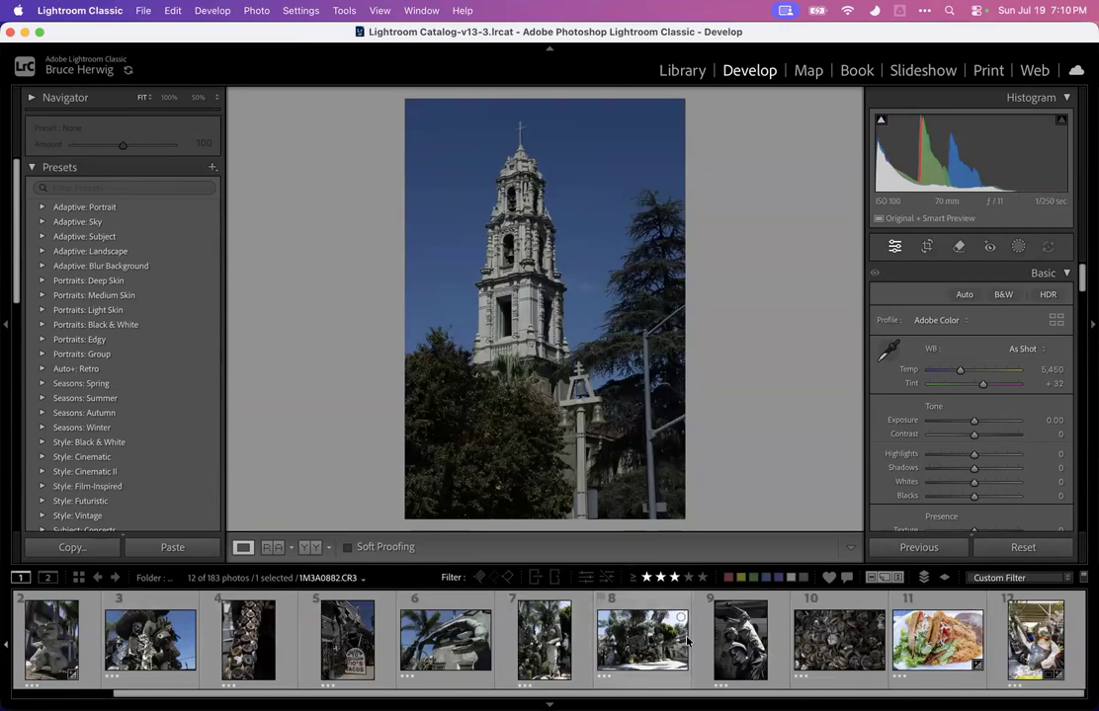
click(1084, 578)
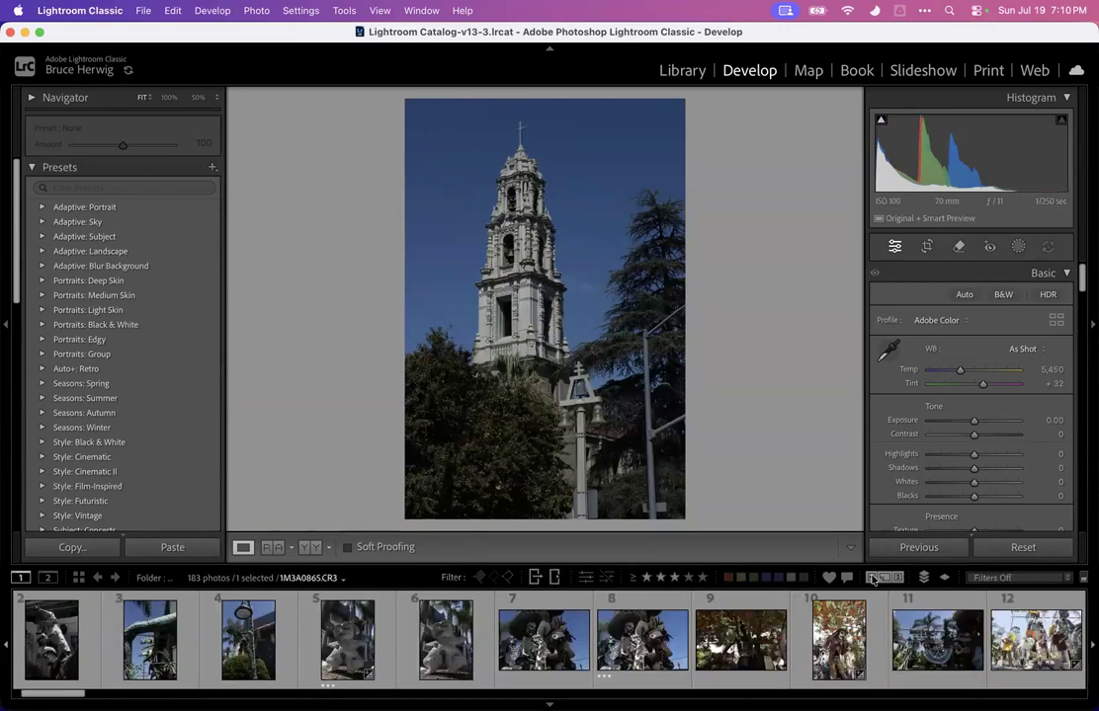
Scroll to the Tio's Tacos sign photos and rate photos 48 and 47 three stars
scroll(779, 628, right, 15)
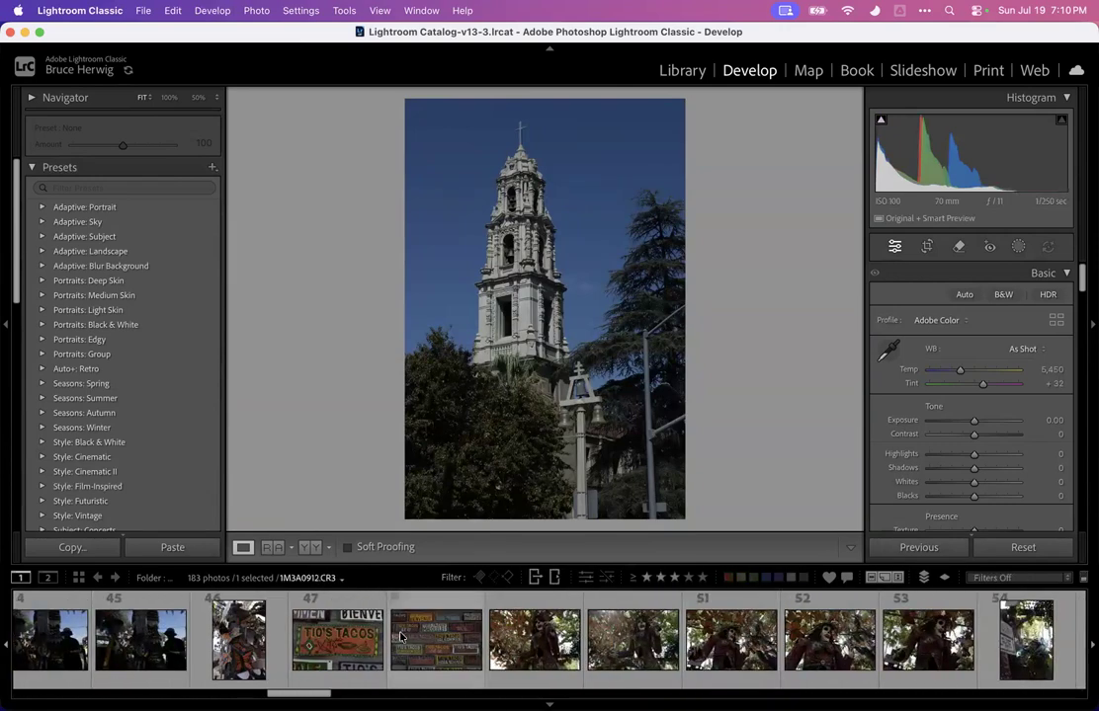
click(400, 637)
key(3)
key(Left)
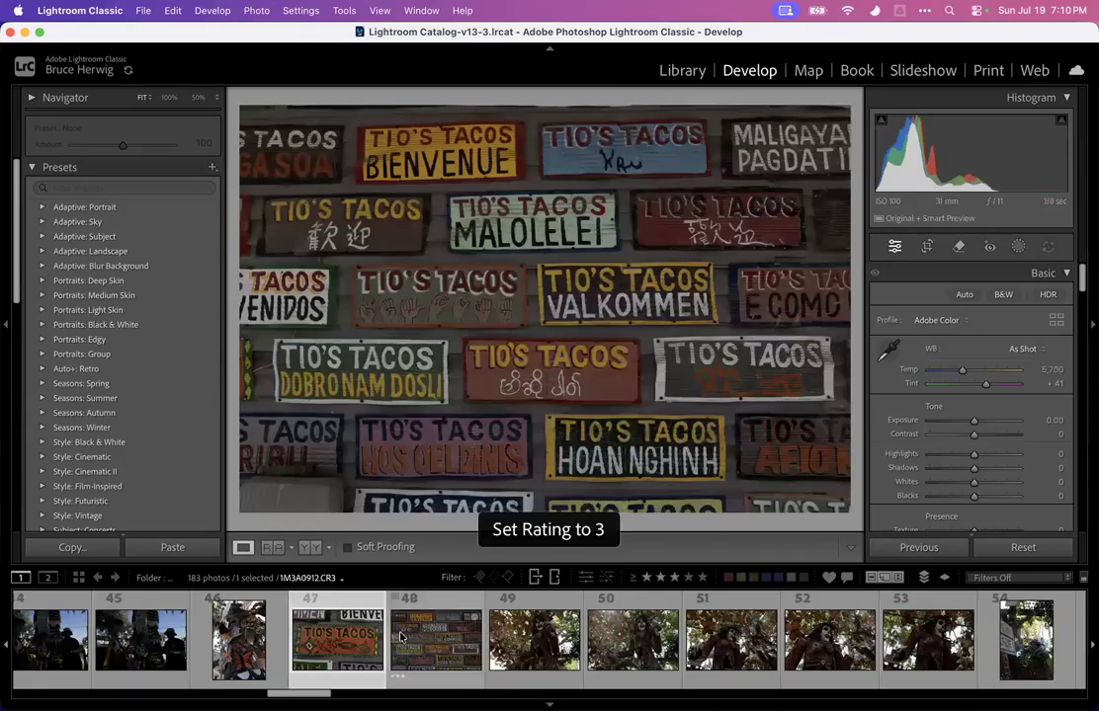
key(3)
Open photo 49 of the butterfly skeleton figure, rate it three stars, and set Exposure +2.60 and Highlights -100
key(Right)
key(Right)
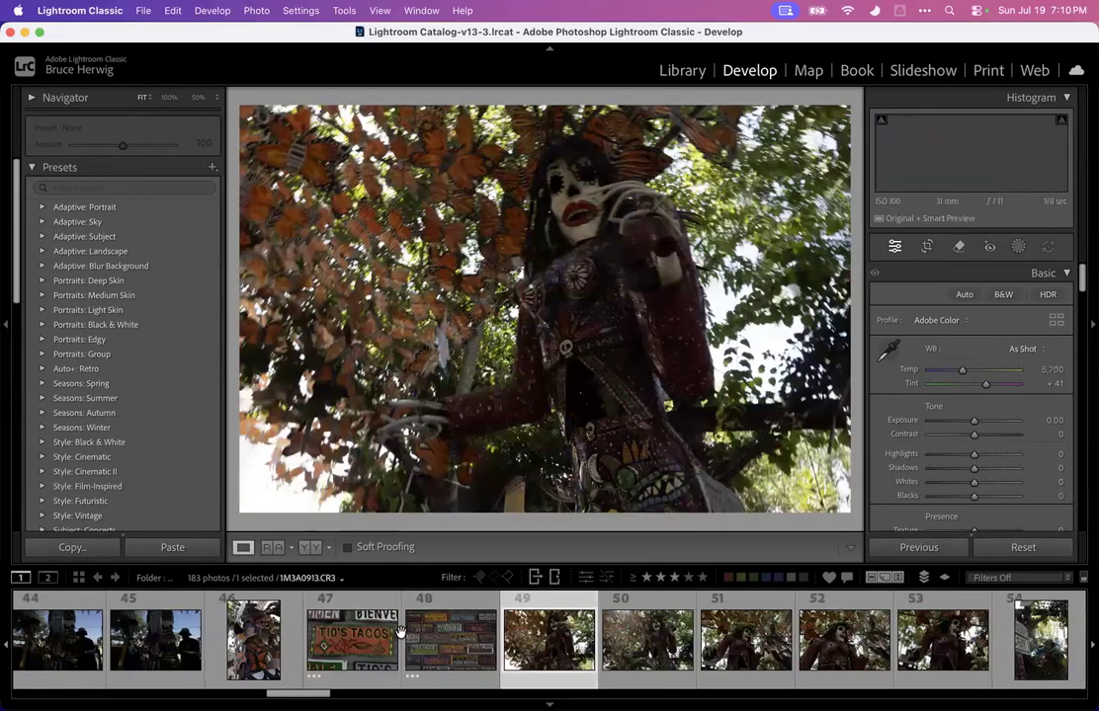
key(3)
drag(990, 419, 929, 456)
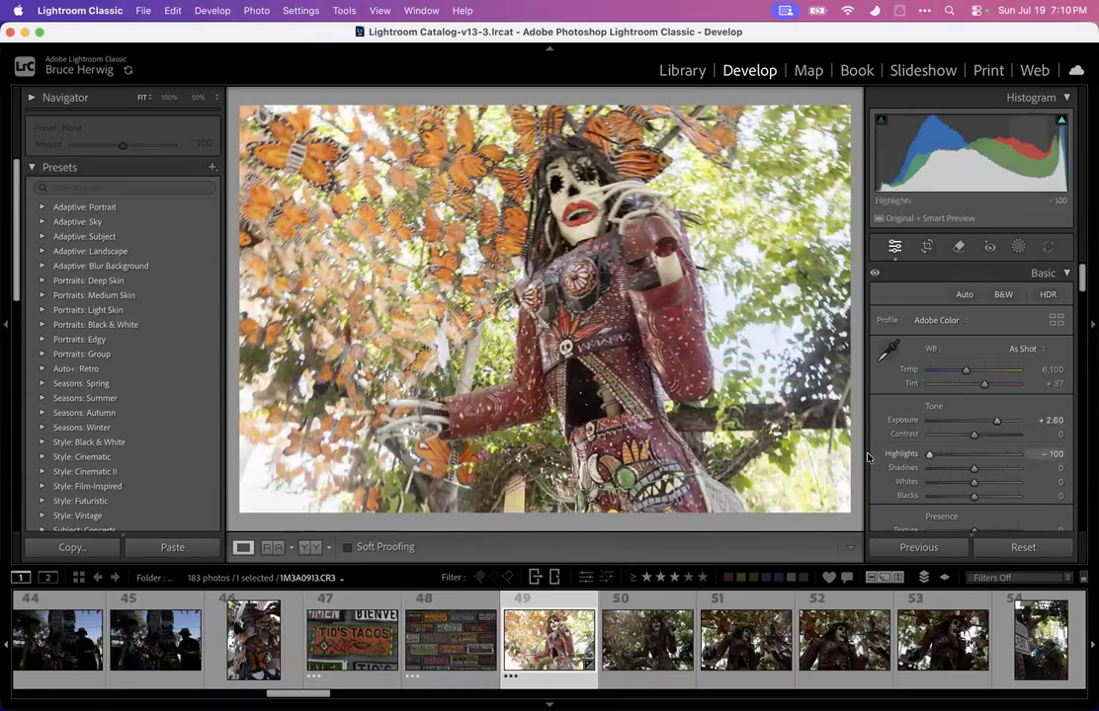
Zoom into photo 49 up to 200% and pan around to inspect the face detail
click(593, 201)
key(super+minus)
key(super+minus)
key(super+equal)
key(super+equal)
key(super+equal)
key(super+equal)
key(super+equal)
drag(598, 195, 697, 412)
drag(515, 338, 697, 318)
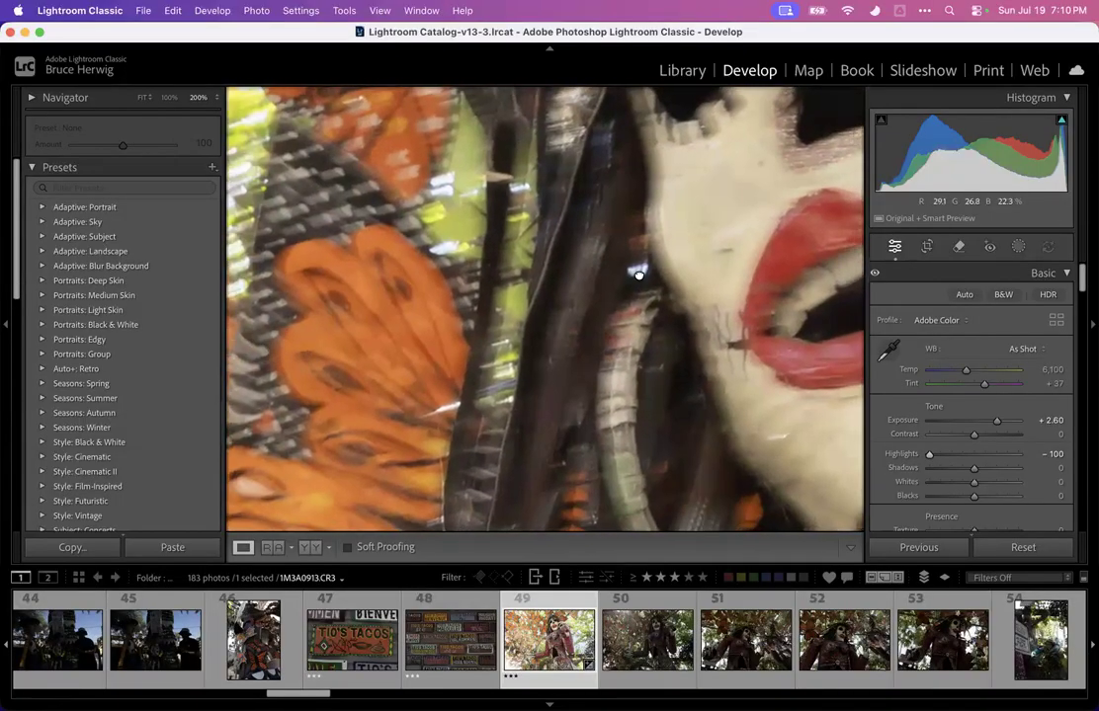
drag(635, 273, 753, 273)
click(743, 268)
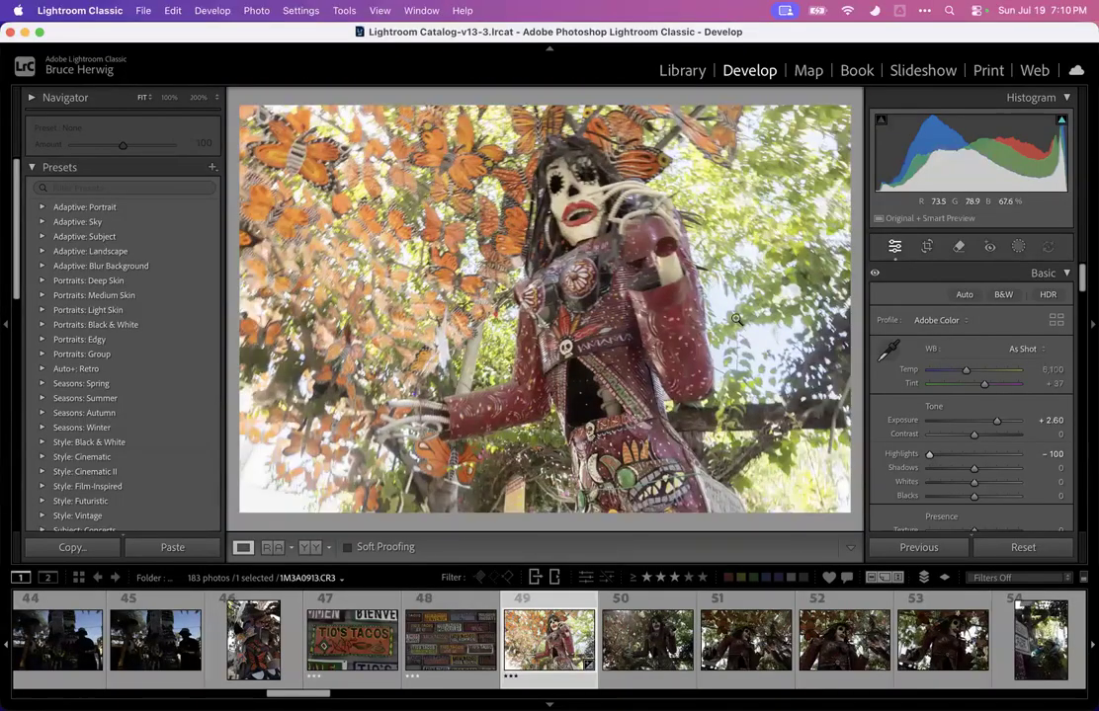
Zoom into photo 50 to inspect the skeleton figure's face
click(647, 637)
click(630, 251)
drag(590, 196, 726, 451)
drag(633, 323, 650, 303)
click(622, 244)
key(Left)
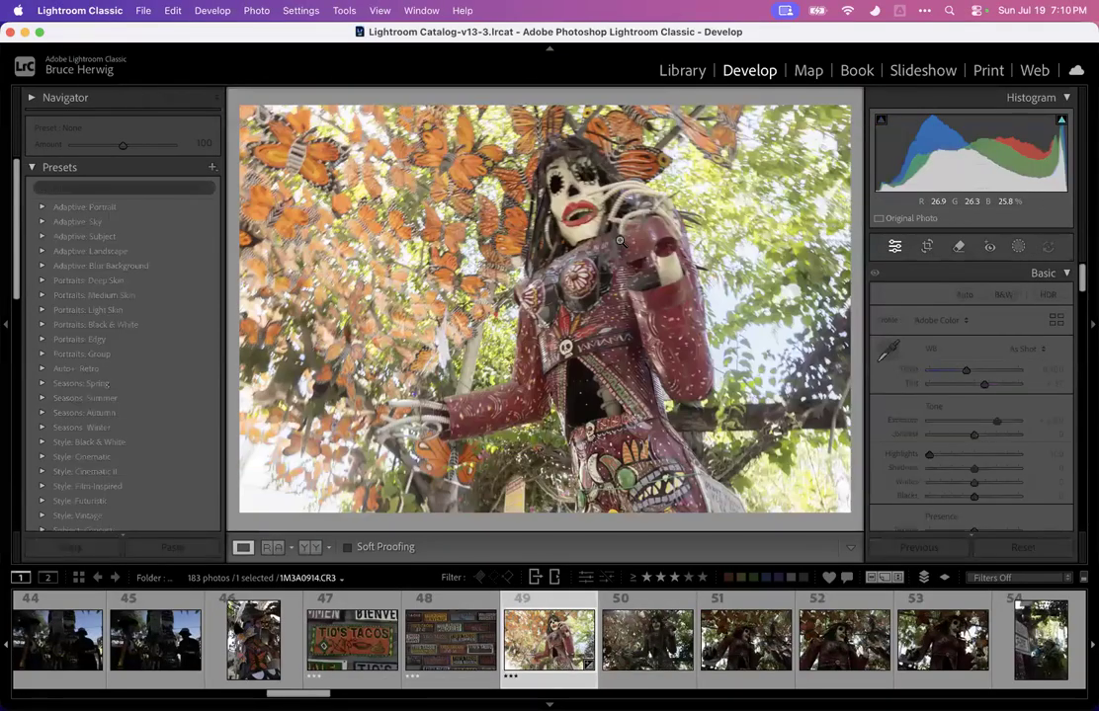
key(Right)
click(619, 240)
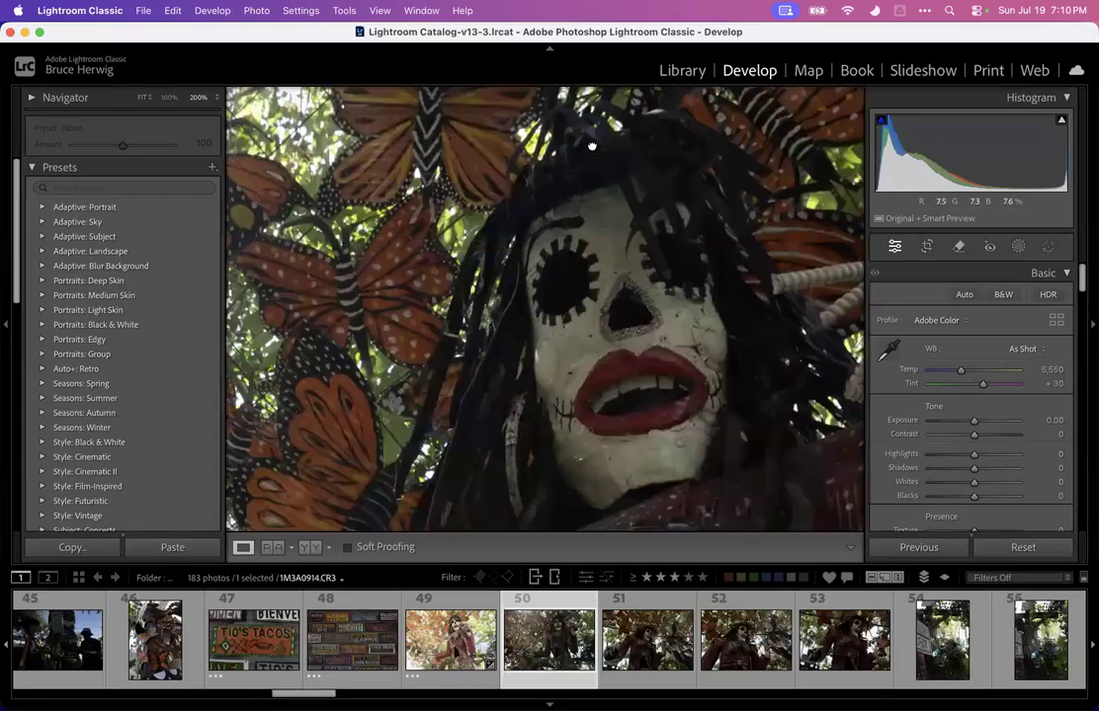
click(569, 417)
Clear photo 49's star rating and rate photo 50 three stars
click(453, 637)
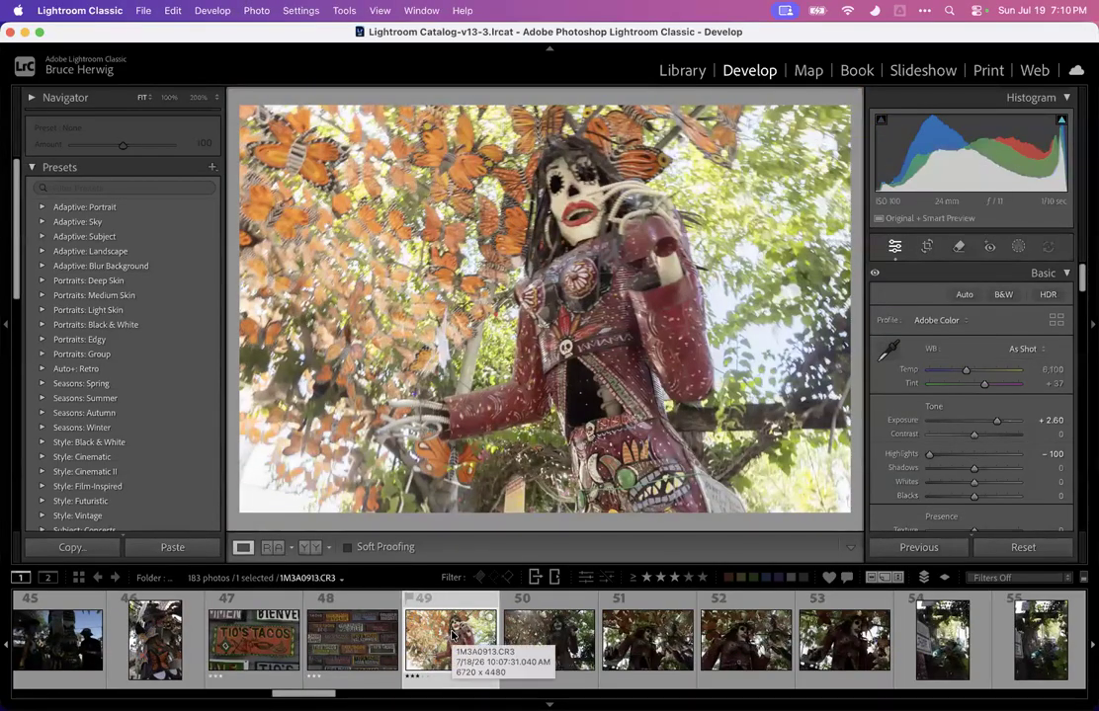
key(0)
click(554, 642)
key(3)
Open photo 62 of the woman photographing the butterfly car and set Exposure +2.70, Highlights -100 and Shadows -2
scroll(578, 648, down, 10)
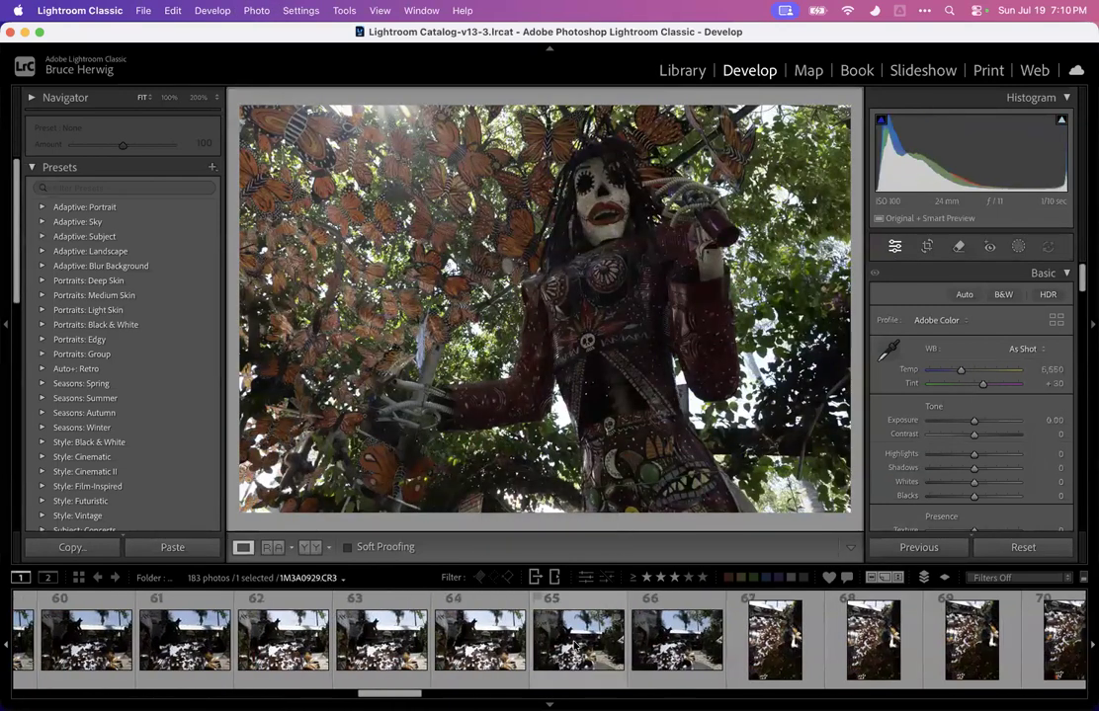
click(575, 642)
key(Left)
key(Left)
key(Left)
key(Left)
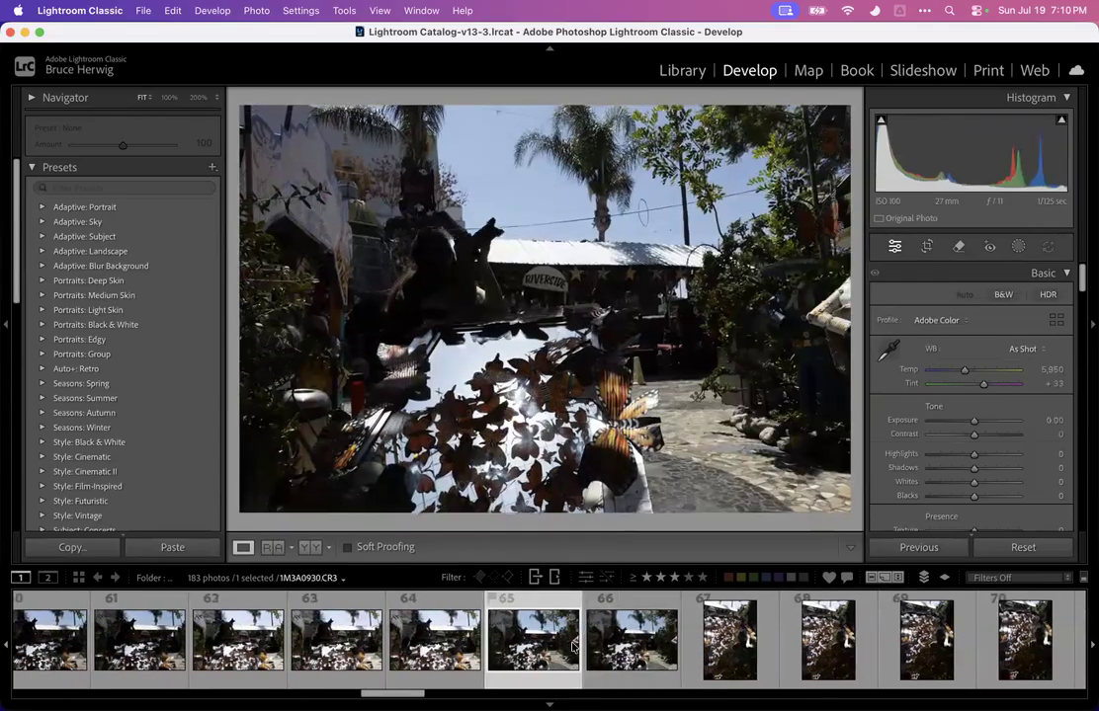
key(Right)
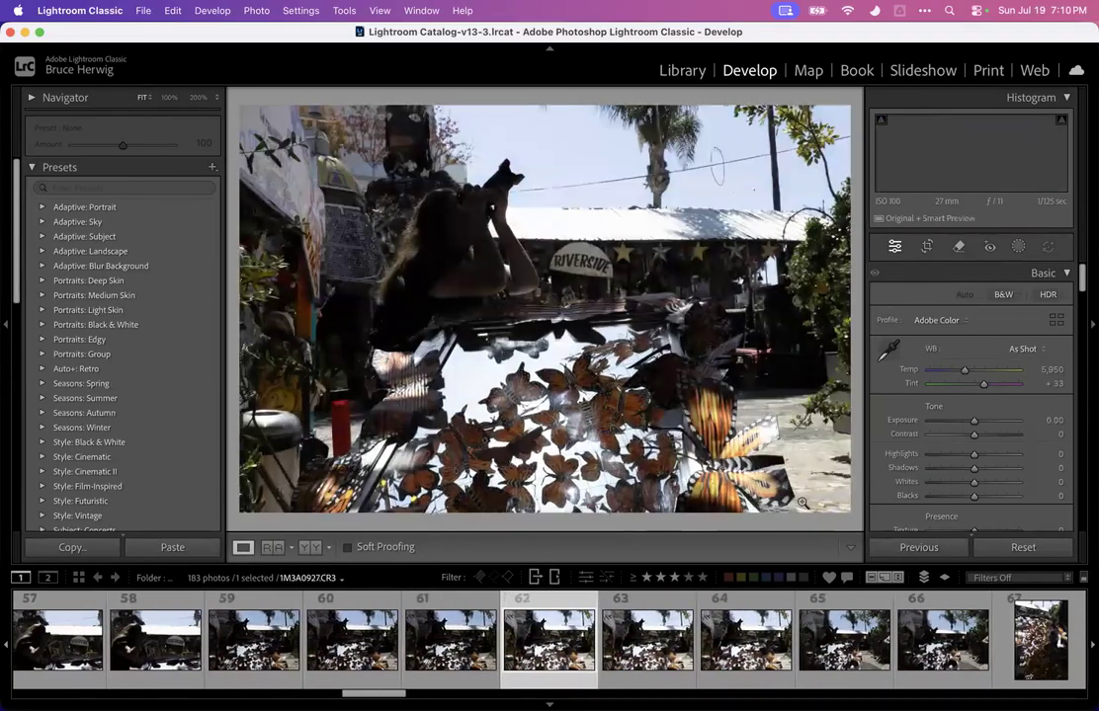
drag(970, 454, 928, 454)
drag(973, 420, 998, 419)
mouse_move(978, 466)
mouse_down()
mouse_move(1034, 461)
mouse_move(973, 467)
mouse_up()
Zoom in and out on photo 62 to check the brightened butterflies
click(505, 362)
click(509, 364)
click(515, 368)
click(519, 375)
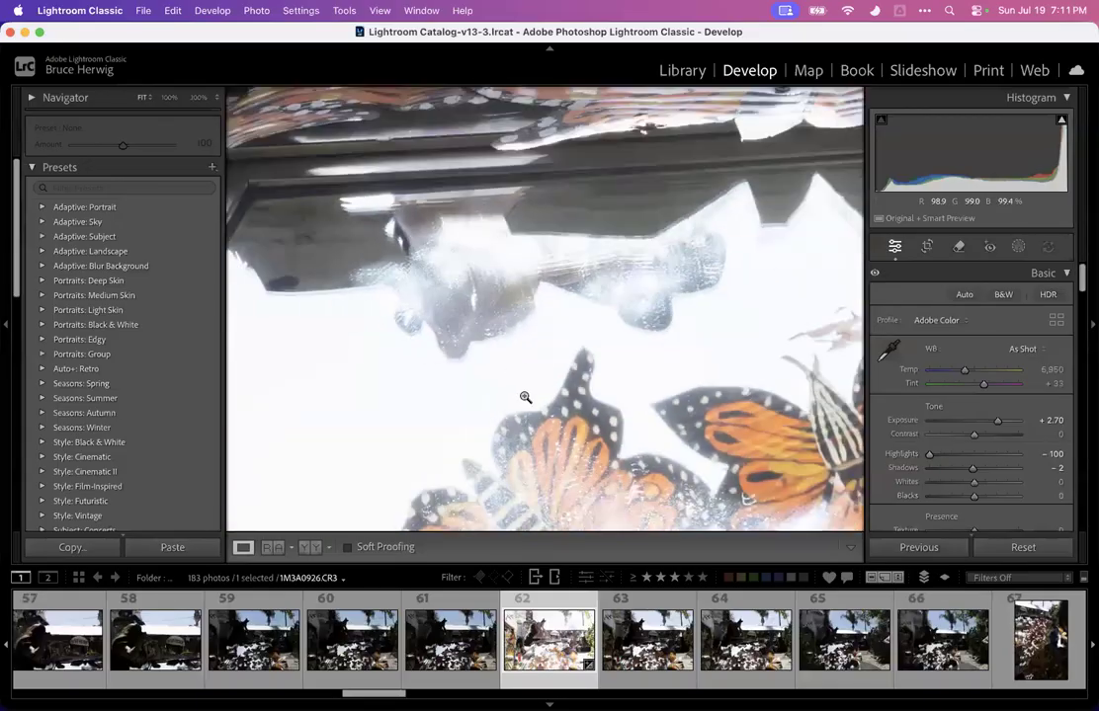
click(536, 345)
click(526, 360)
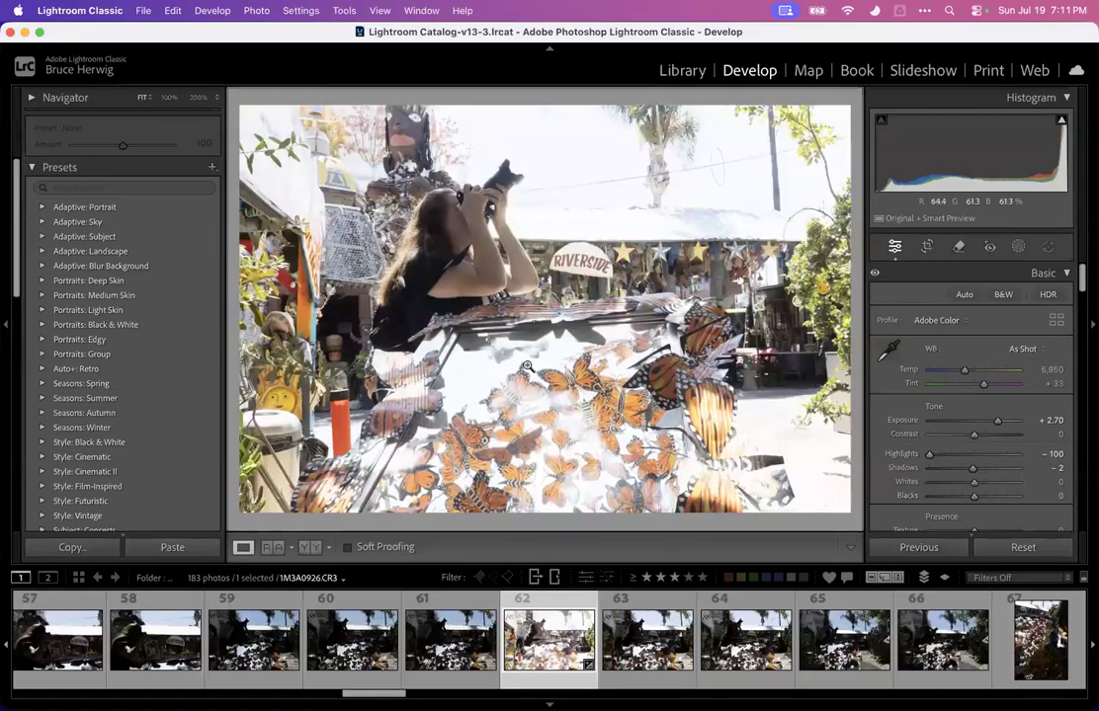
Rate photo 62 and photo 88 of the carved sun three stars each
key(3)
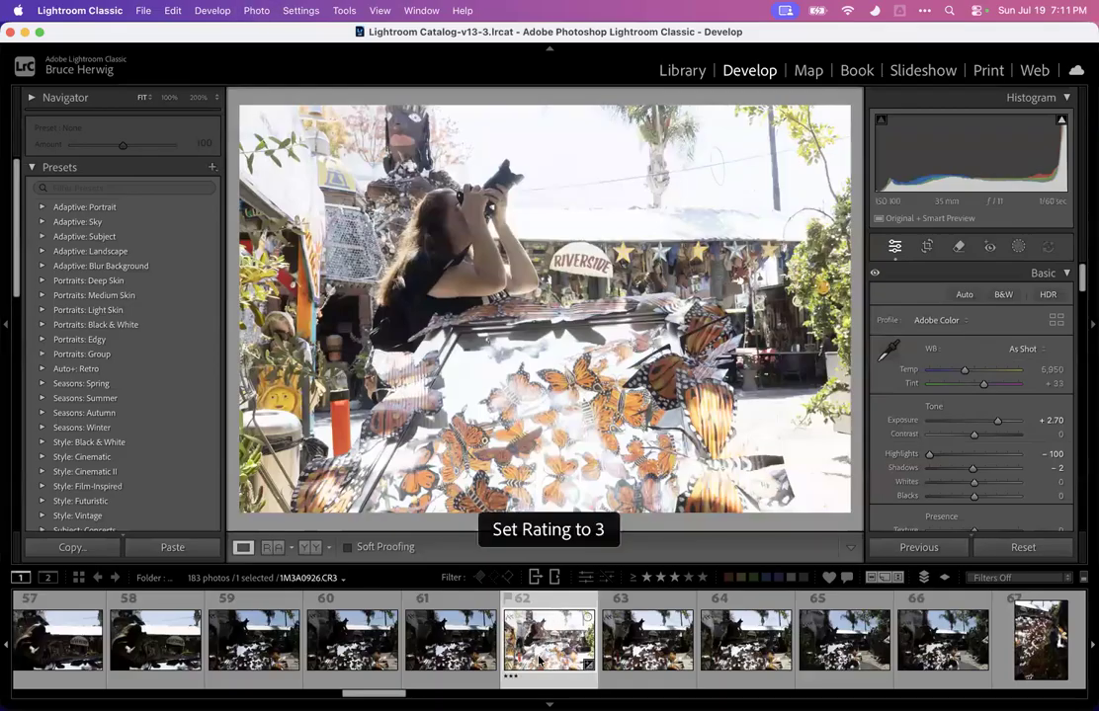
scroll(541, 641, down, 10)
scroll(541, 642, down, 10)
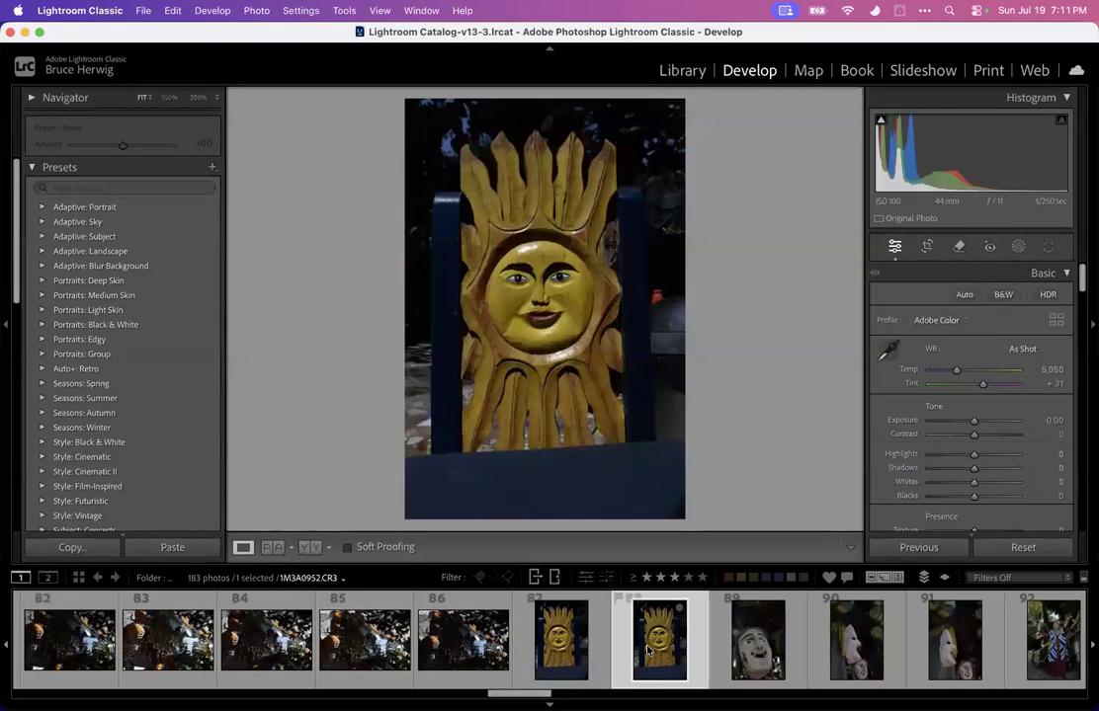
key(3)
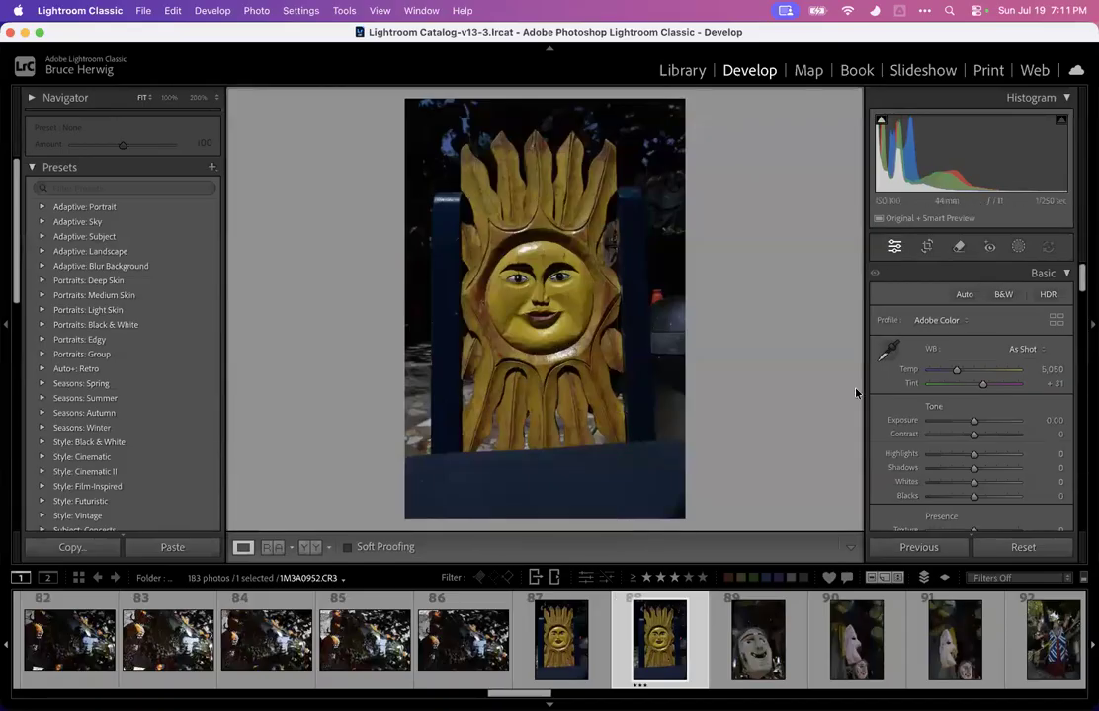
Try Highlights -100 and Exposure +2.40 on the sun carving, and reset both sliders to zero
drag(970, 458, 930, 455)
drag(974, 420, 996, 425)
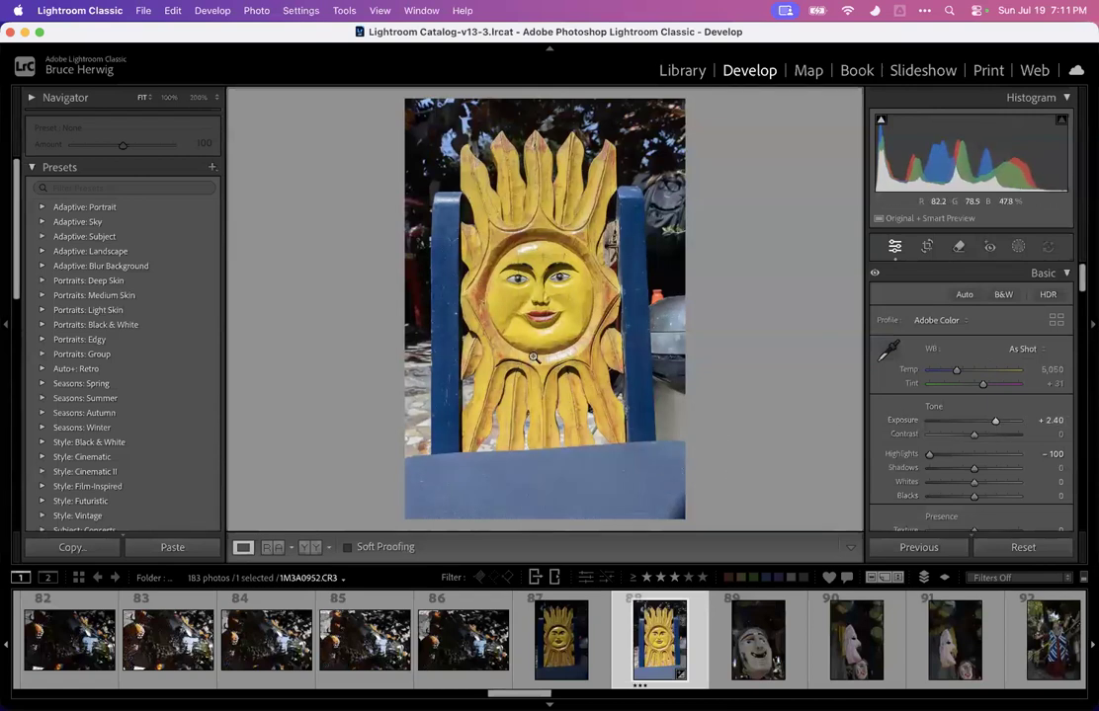
double_click(904, 421)
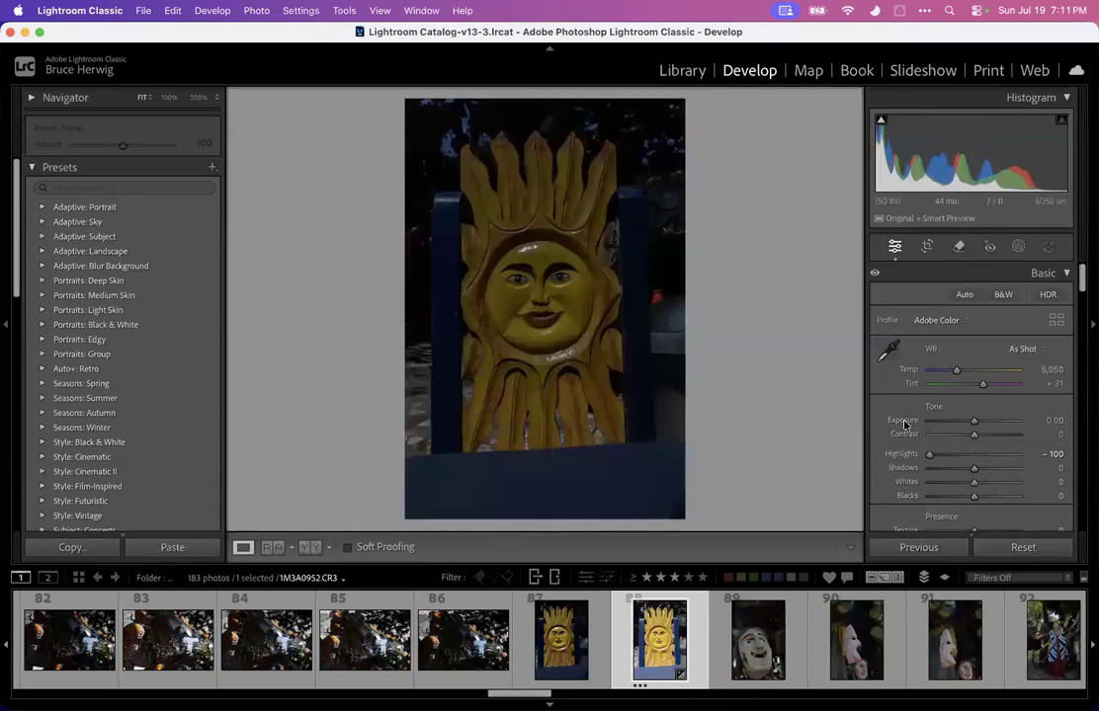
double_click(901, 454)
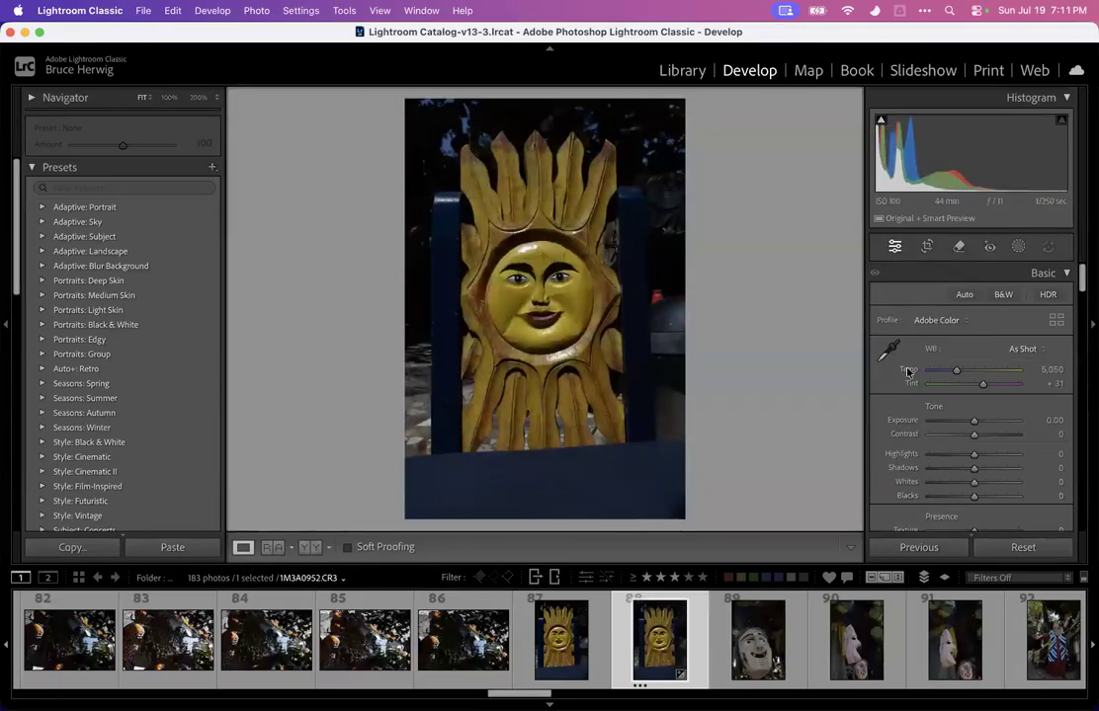
Scroll through the Basic panel's Tone and Presence sliders for the sun carving
scroll(901, 415, down, 5)
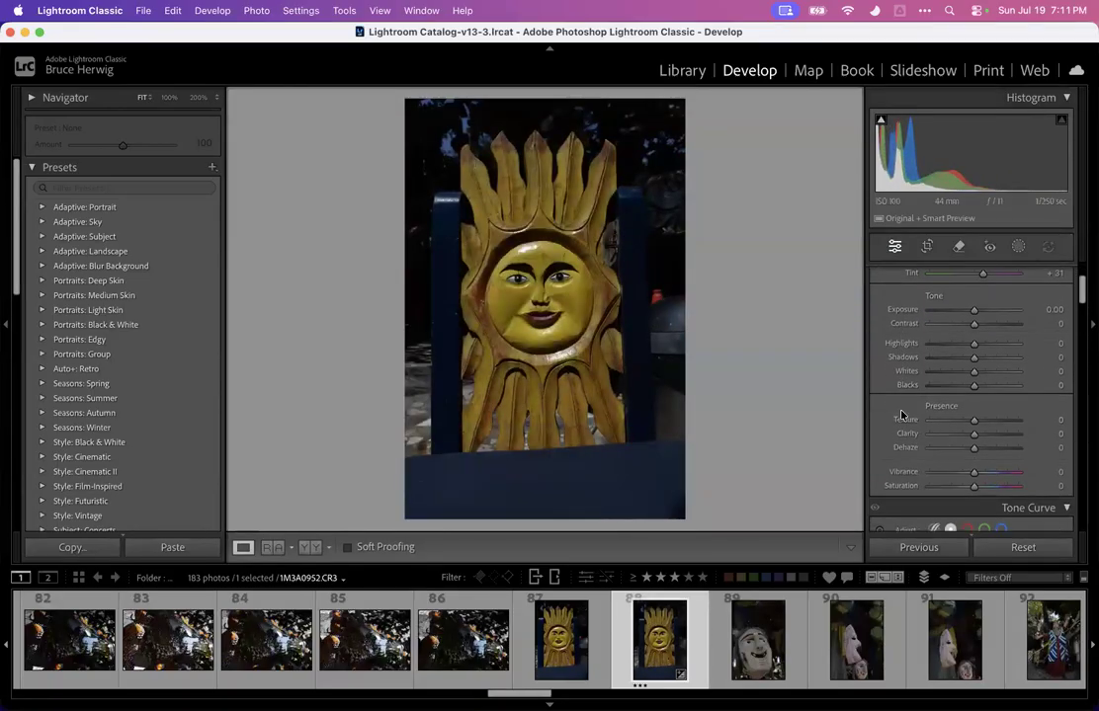
scroll(901, 415, up, 5)
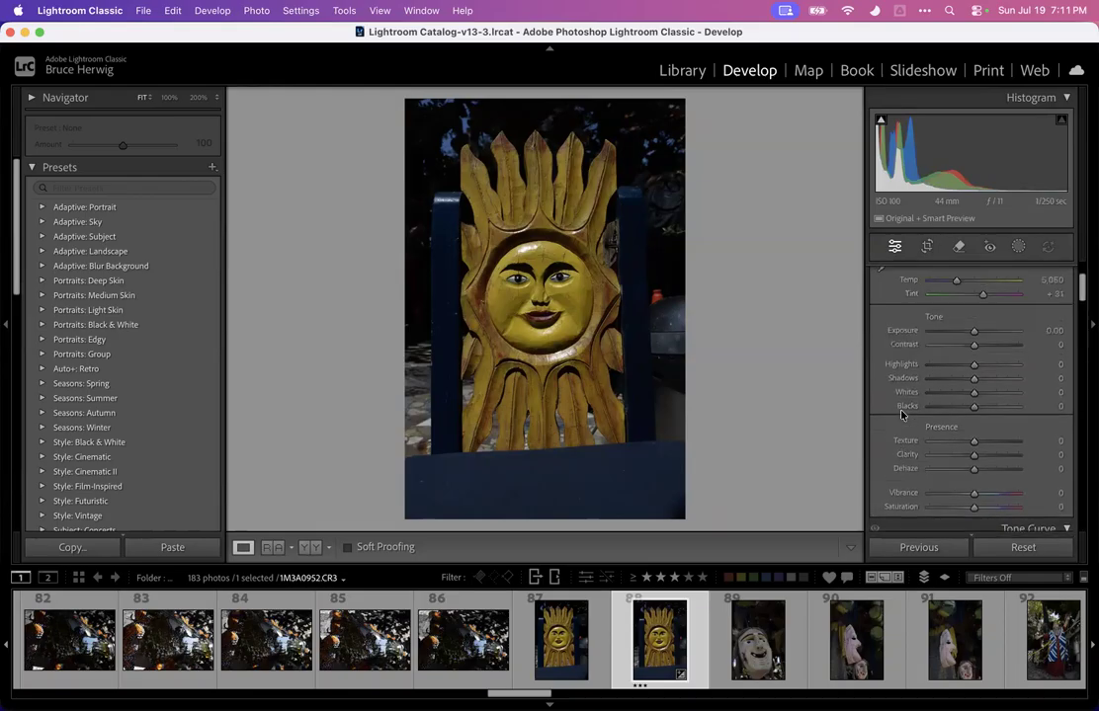
scroll(901, 415, down, 2)
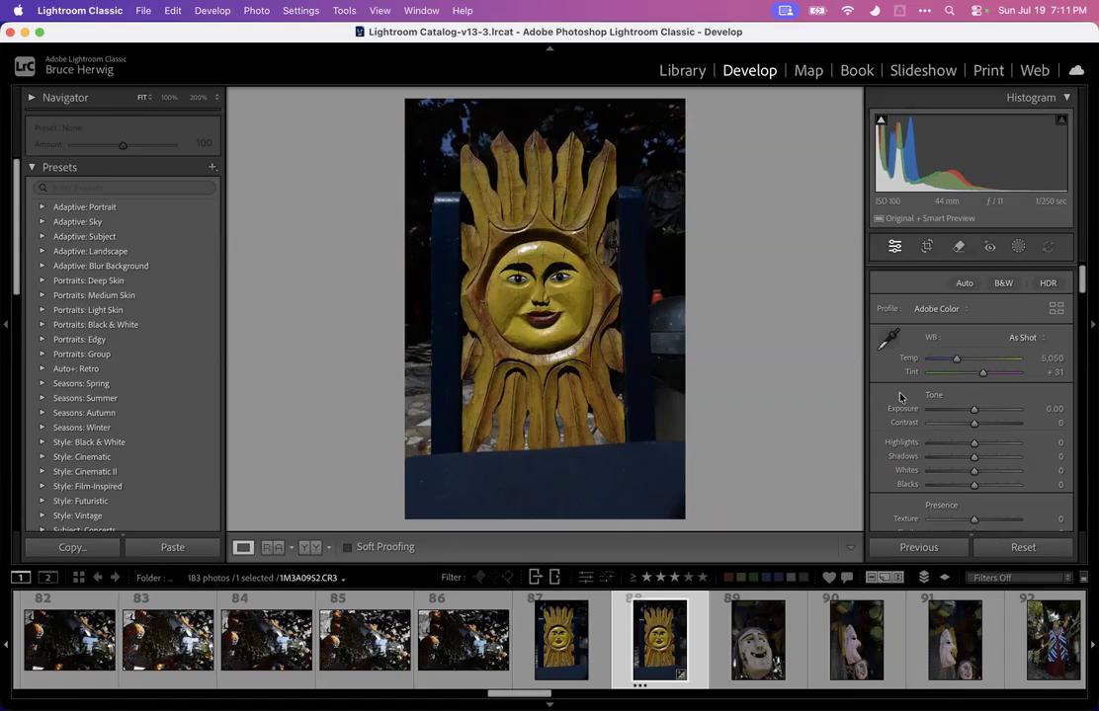
scroll(971, 408, down, 5)
scroll(970, 430, up, 10)
scroll(971, 430, down, 2)
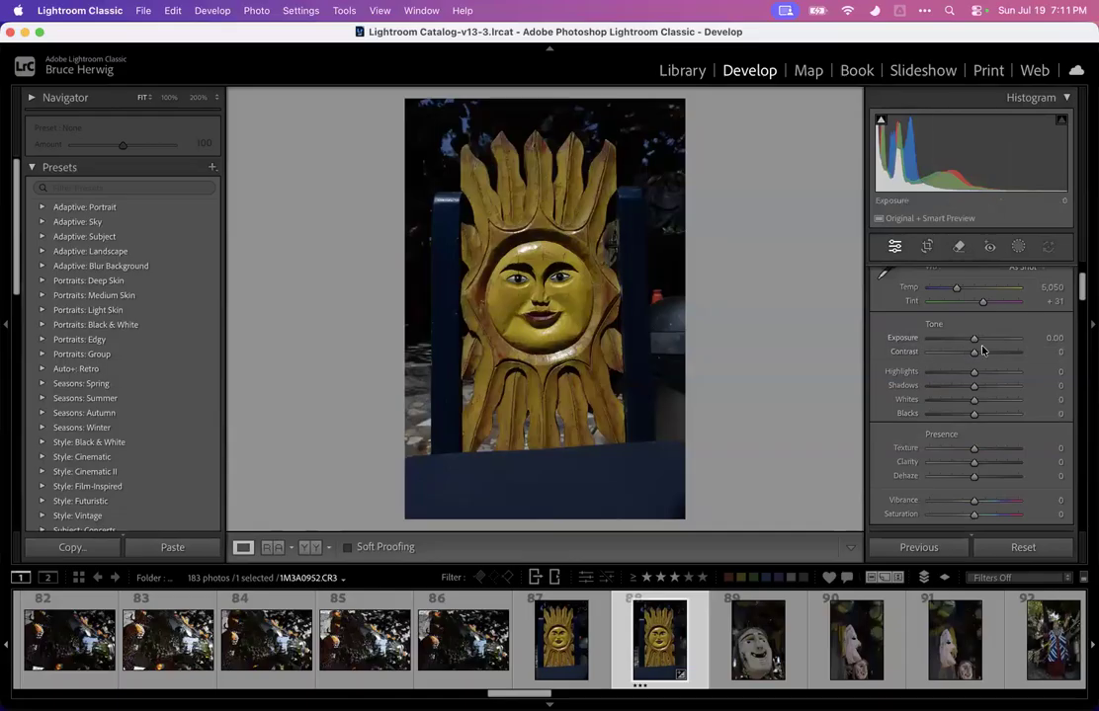
scroll(917, 359, up, 2)
scroll(904, 345, up, 1)
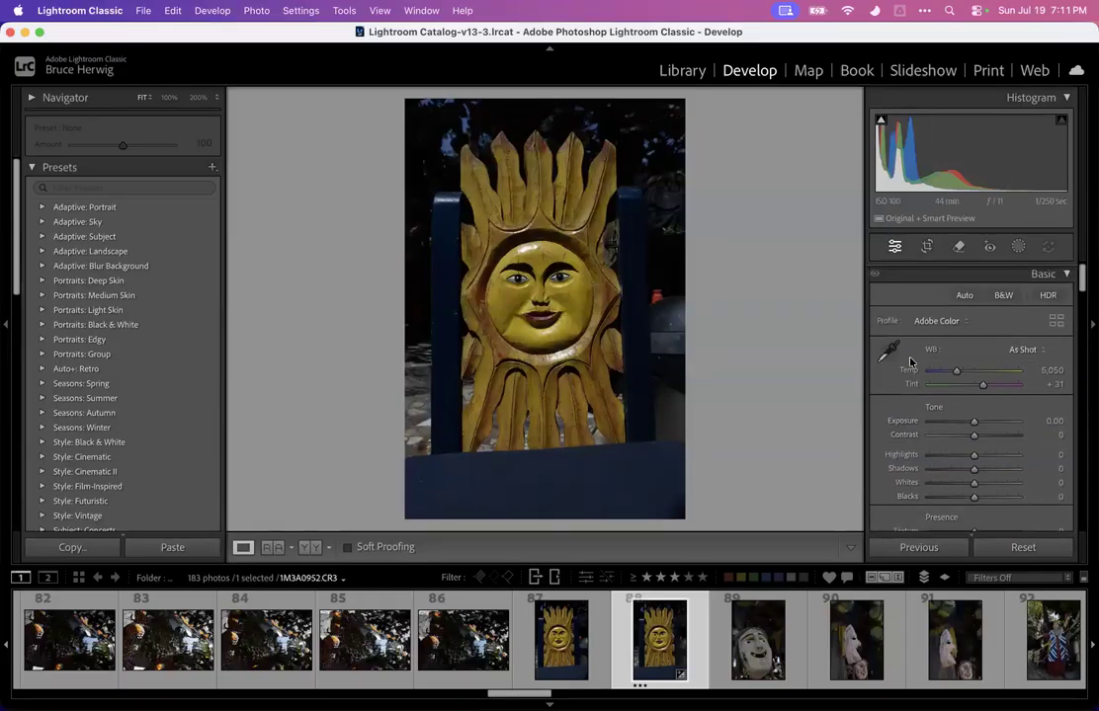
scroll(934, 408, down, 1)
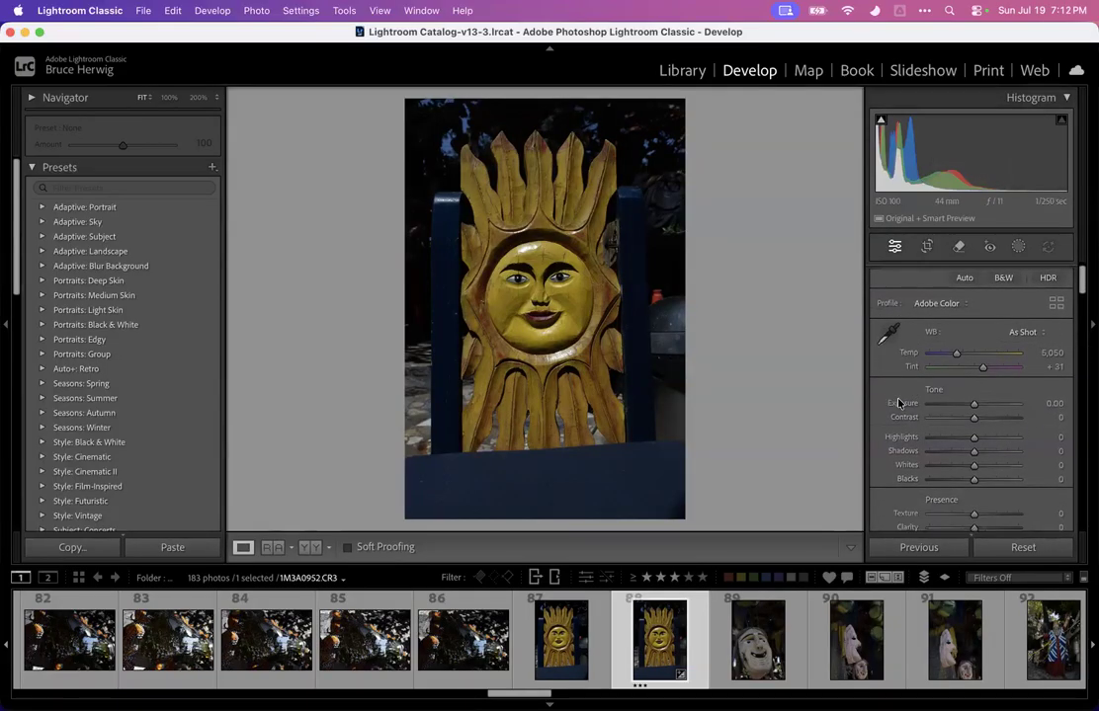
Sweep the sun carving's Exposure slider across its full range from +5.00 to -5.00
mouse_move(975, 406)
mouse_down()
mouse_move(1010, 399)
mouse_move(973, 400)
mouse_up()
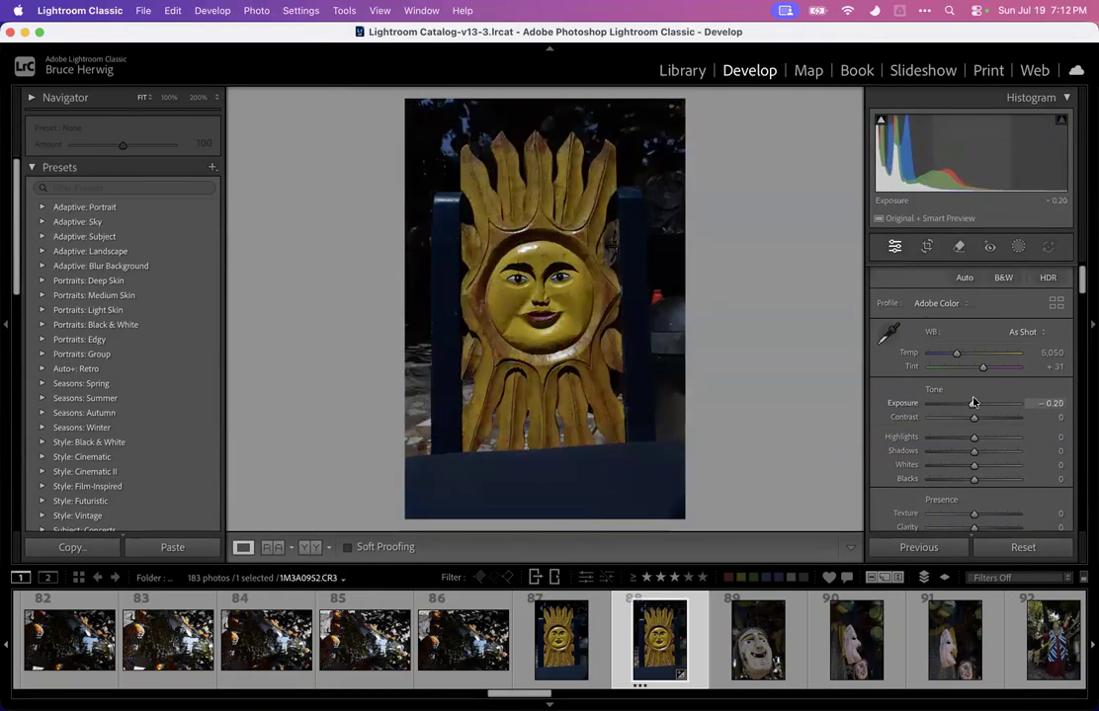
double_click(900, 404)
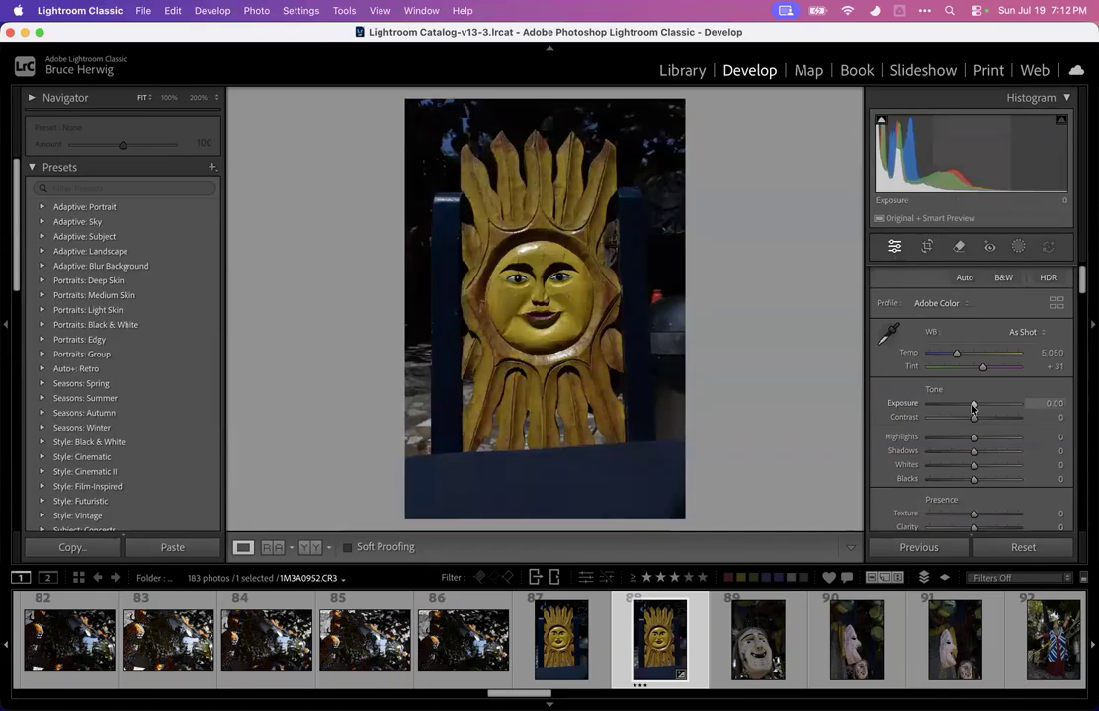
drag(973, 406, 1066, 399)
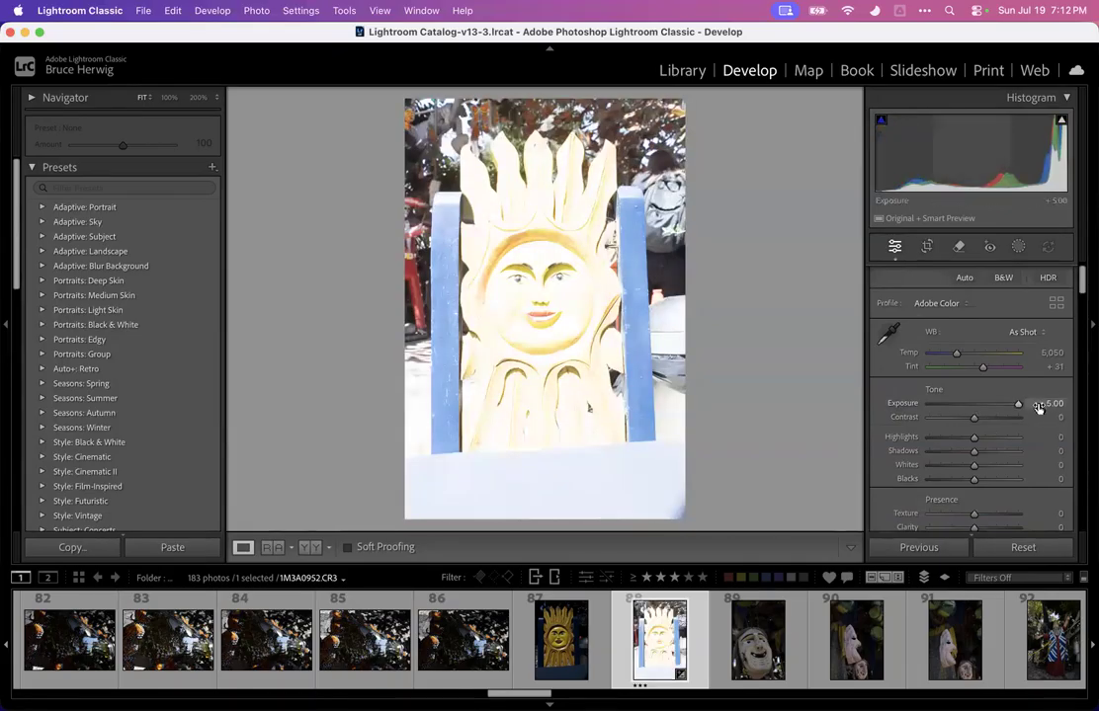
drag(1019, 410, 851, 416)
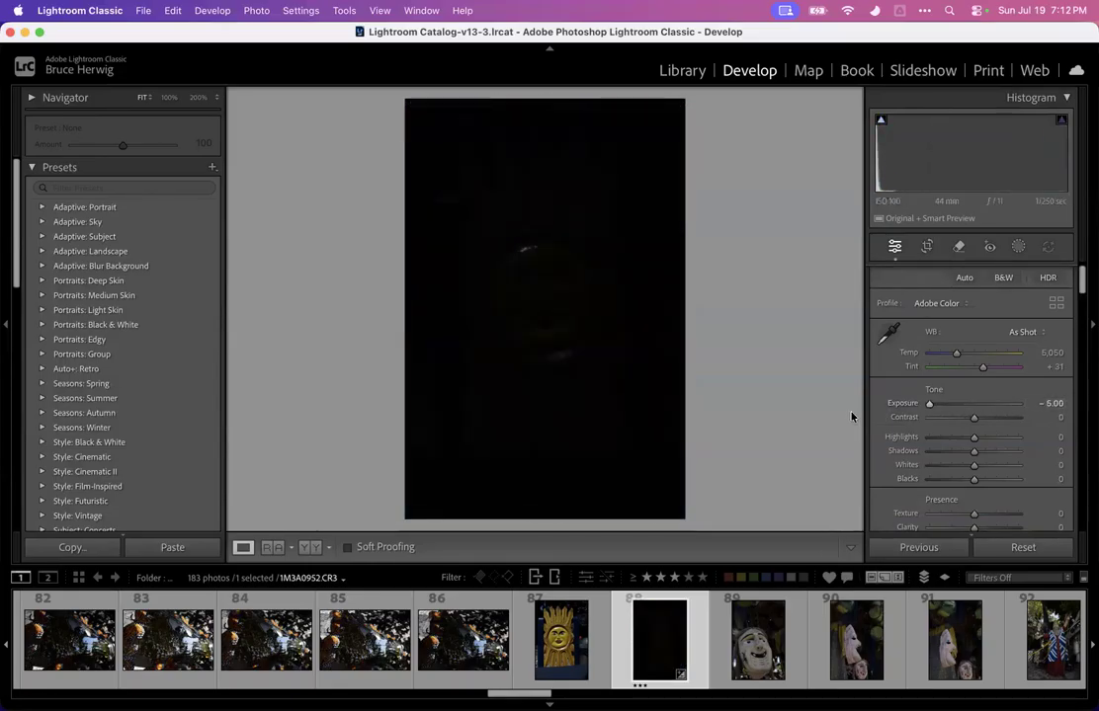
drag(930, 406, 974, 436)
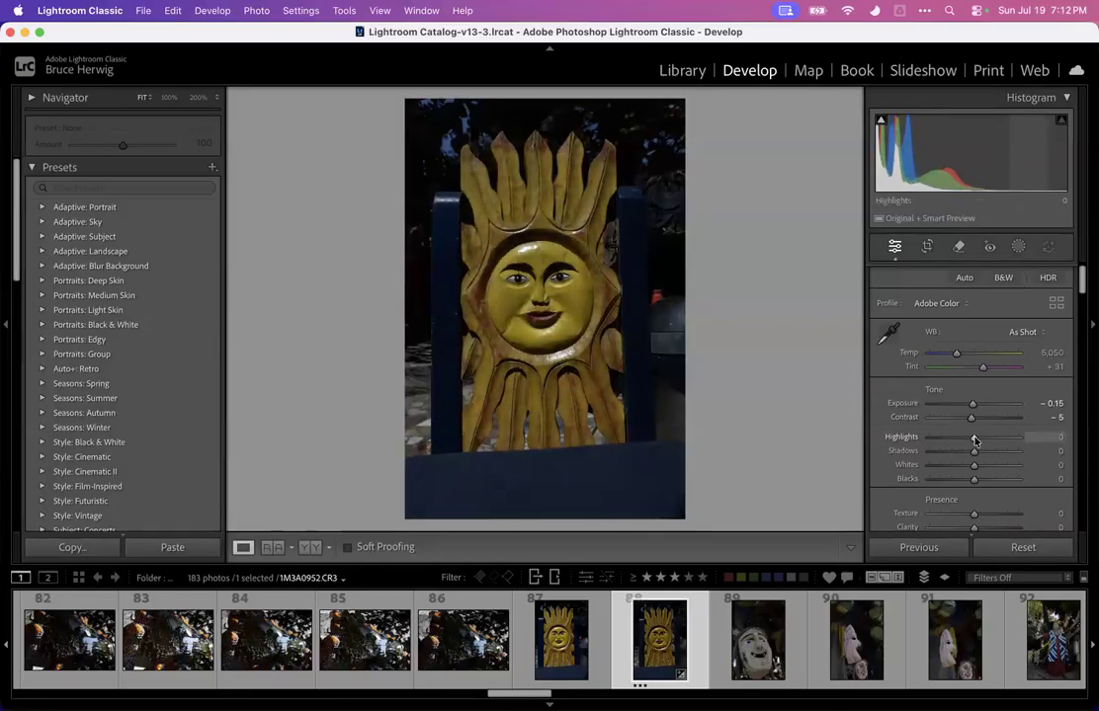
Raise Shadows to +11 and reset Exposure, Contrast and Shadows back to zero
mouse_move(973, 450)
mouse_down()
mouse_move(1025, 451)
mouse_move(968, 453)
mouse_move(998, 454)
mouse_move(978, 453)
mouse_up()
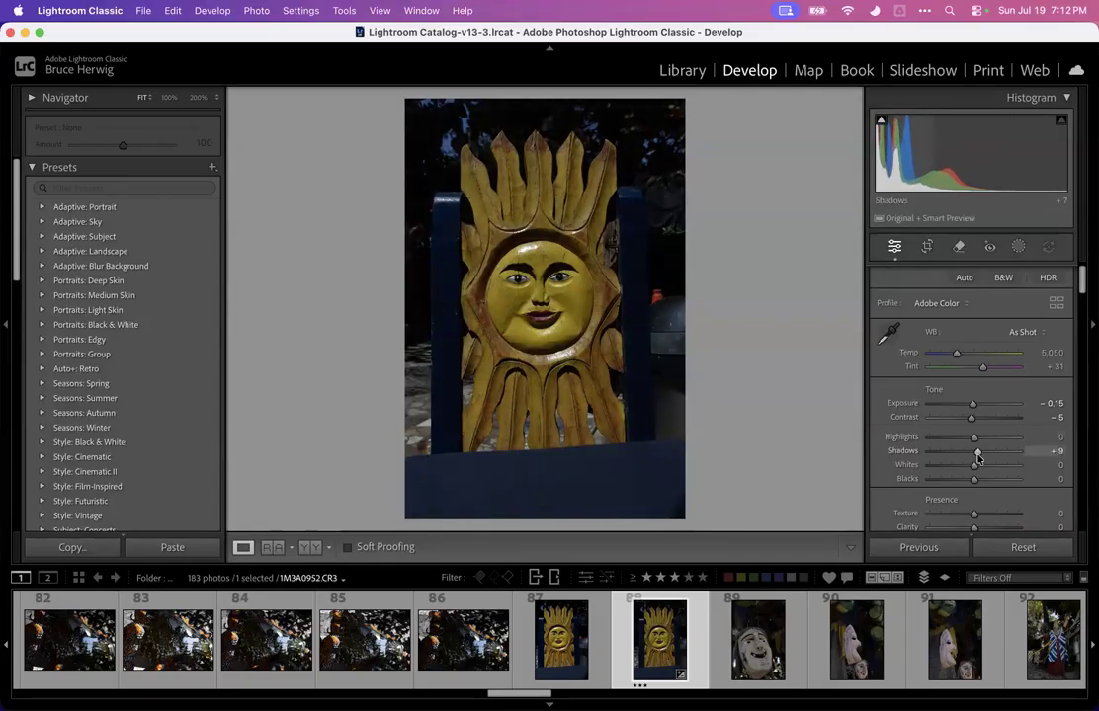
scroll(913, 448, down, 2)
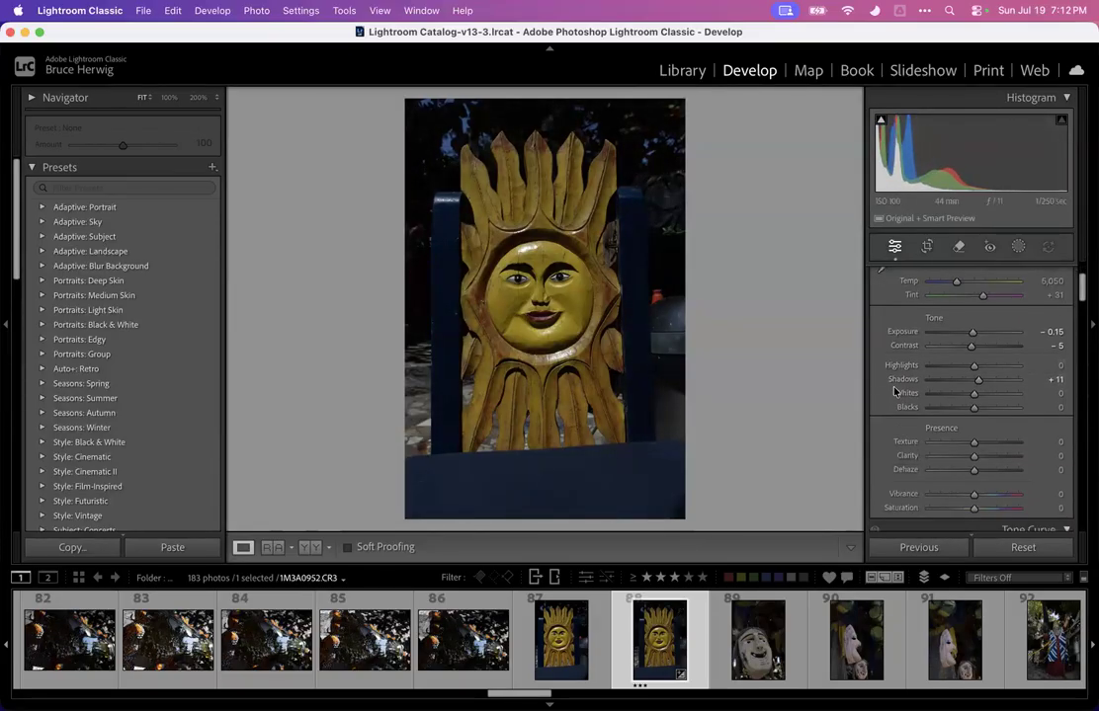
scroll(894, 390, down, 2)
scroll(894, 388, up, 2)
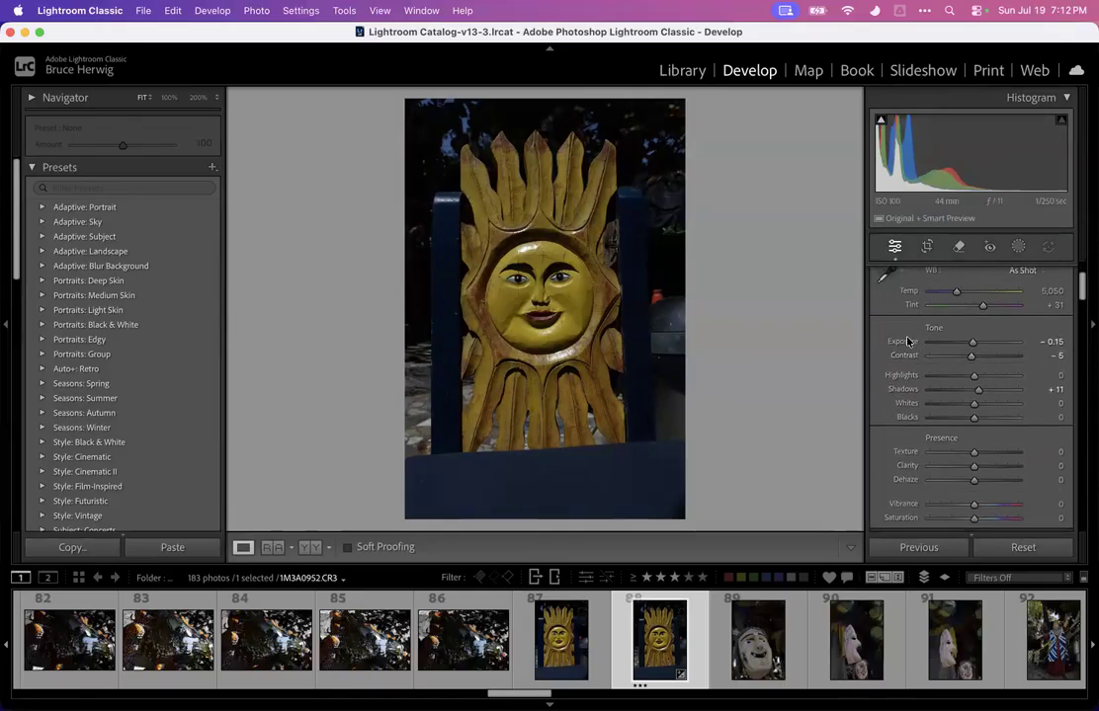
double_click(907, 341)
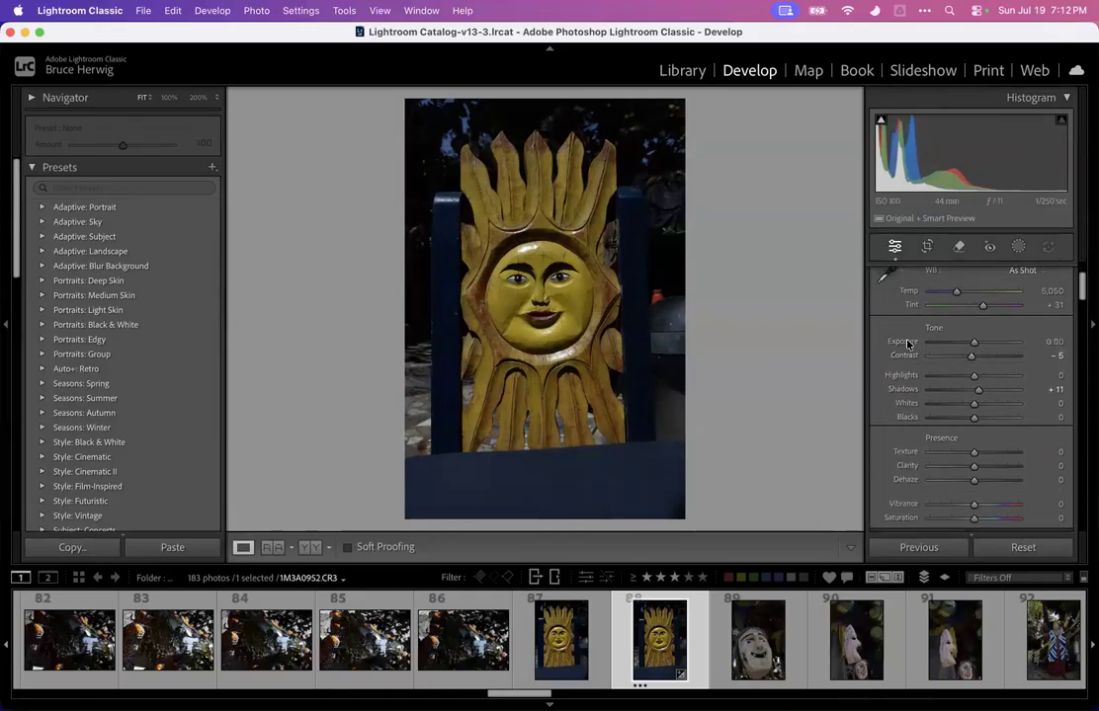
double_click(905, 392)
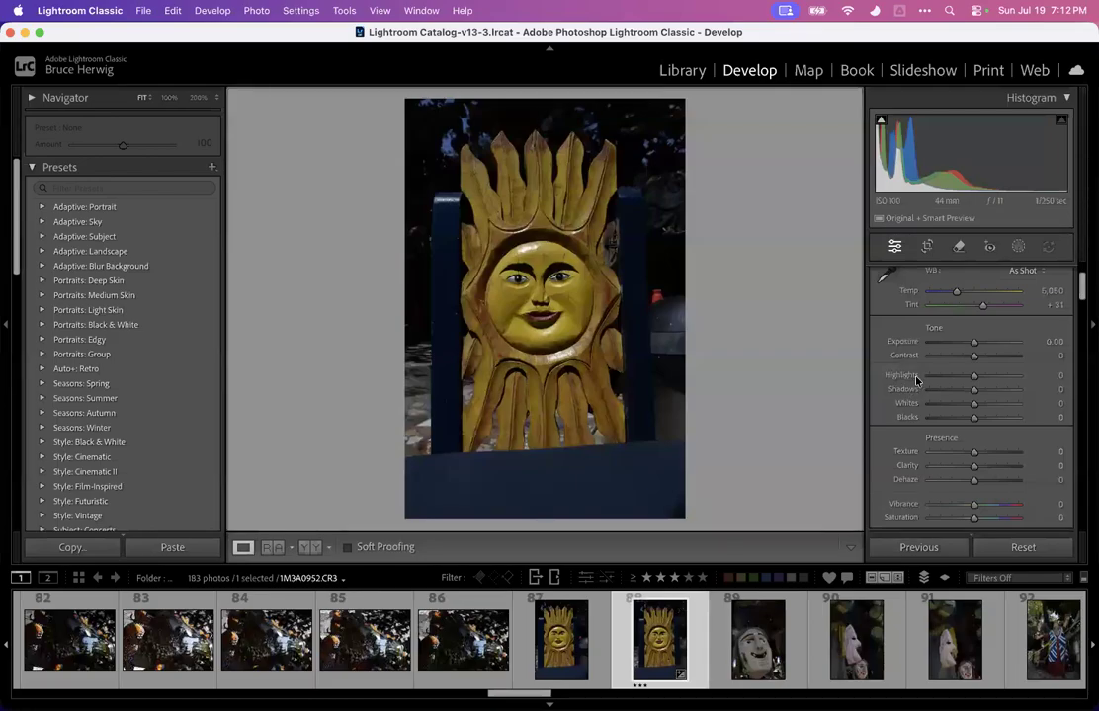
Zoom into the sun carving's face to inspect the mouth, nose and eyes
click(515, 312)
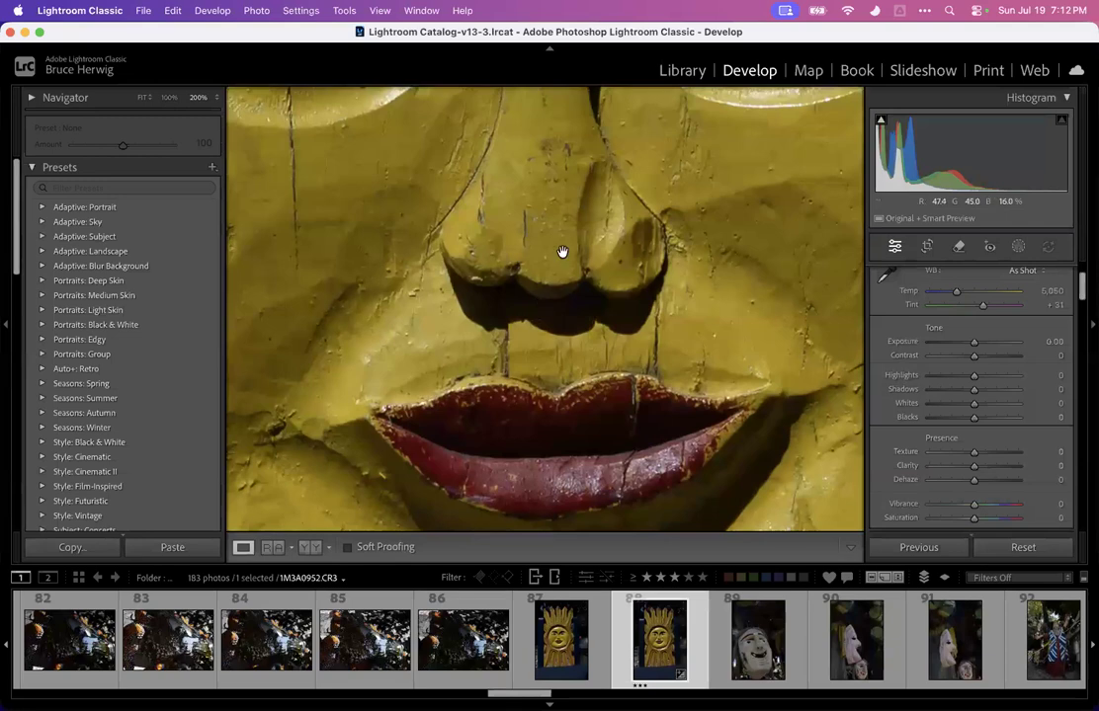
click(550, 258)
click(550, 257)
click(553, 258)
click(573, 258)
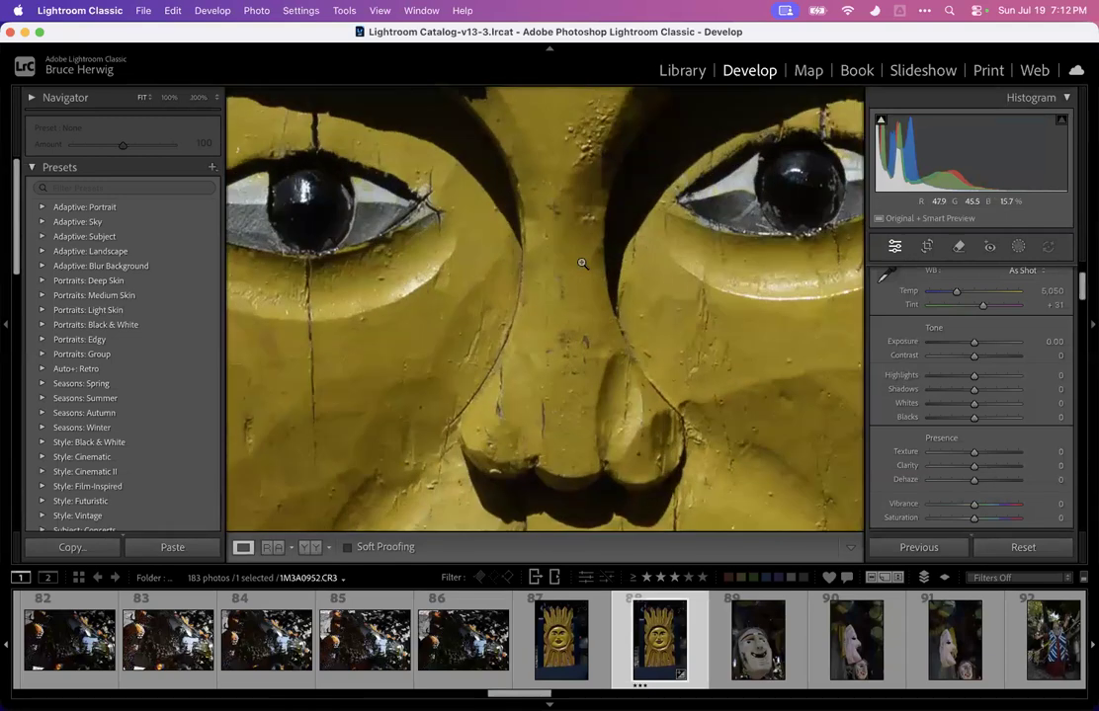
click(593, 258)
Set the sun carving's Exposure +1.95, Highlights -100, Dehaze +19, Shadows +5 and Blacks -25
drag(973, 342, 902, 374)
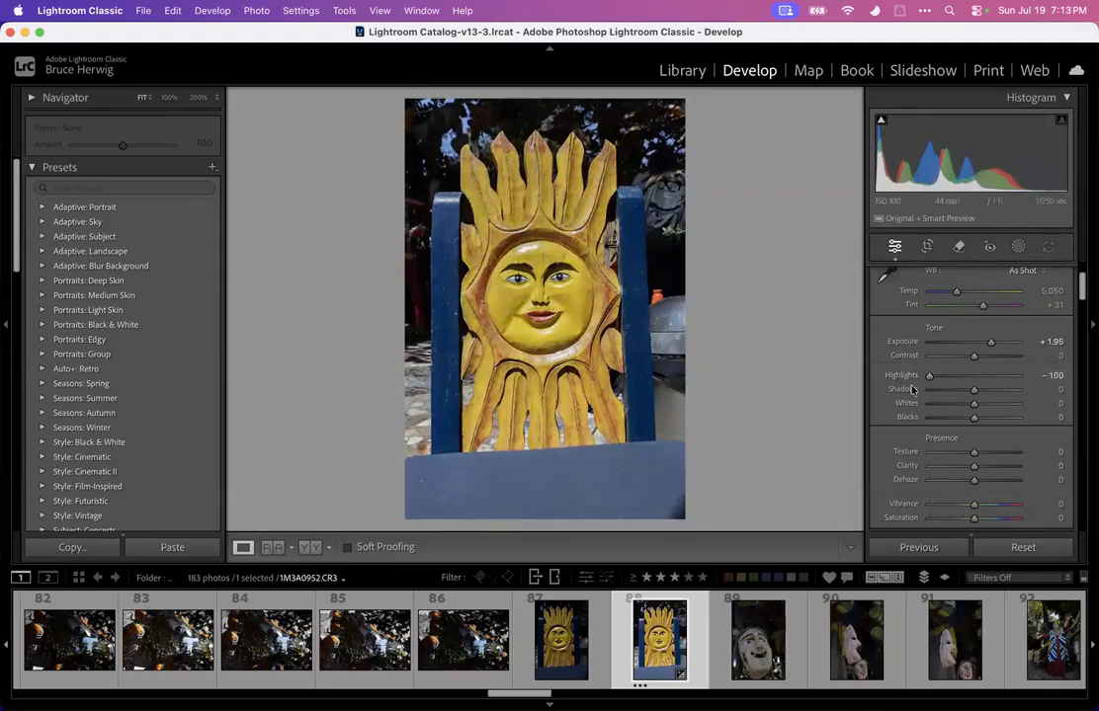
drag(975, 482, 982, 483)
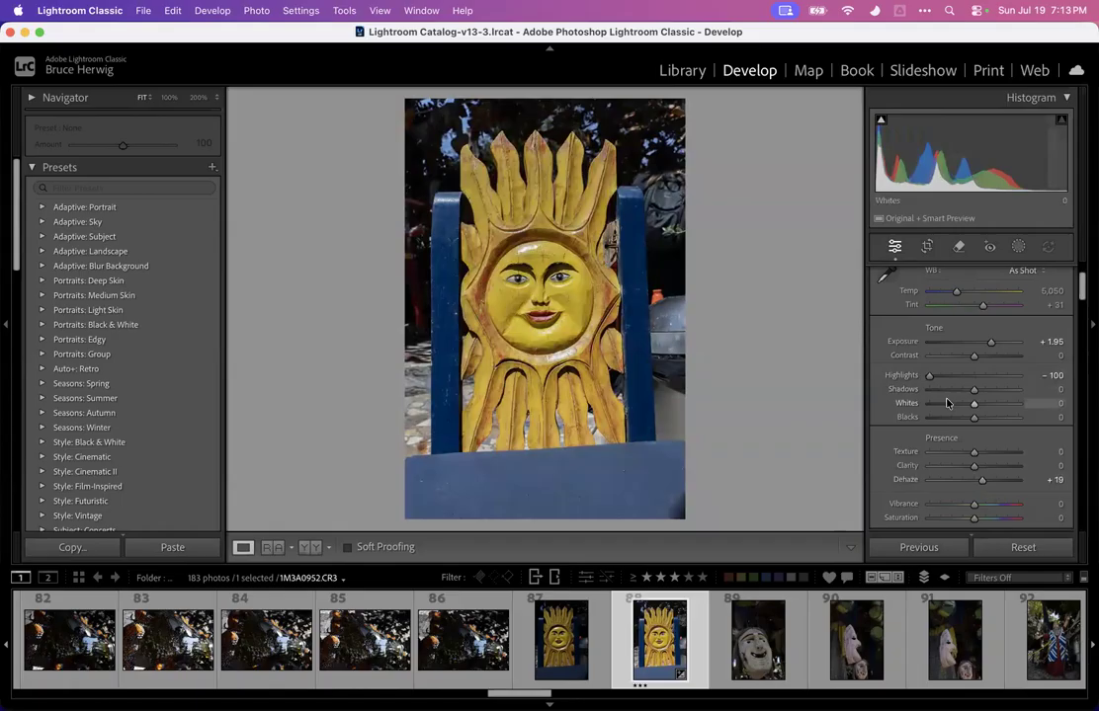
drag(973, 389, 1051, 384)
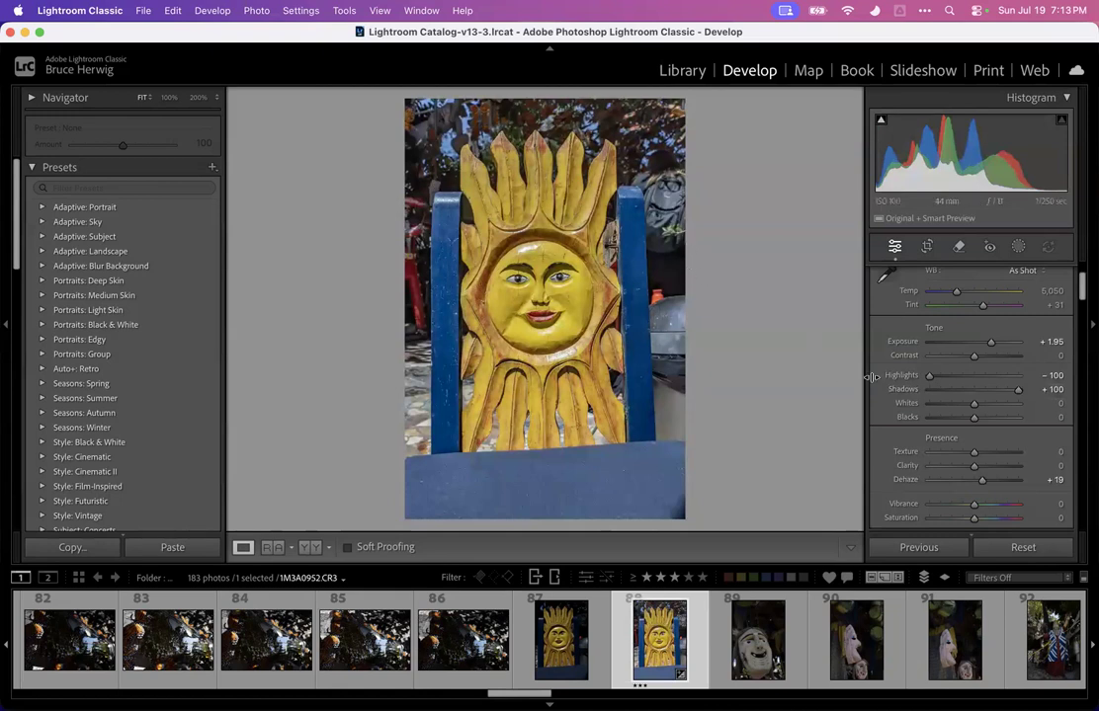
mouse_move(1017, 392)
mouse_down()
mouse_move(957, 393)
mouse_move(1037, 392)
mouse_move(1017, 391)
mouse_up()
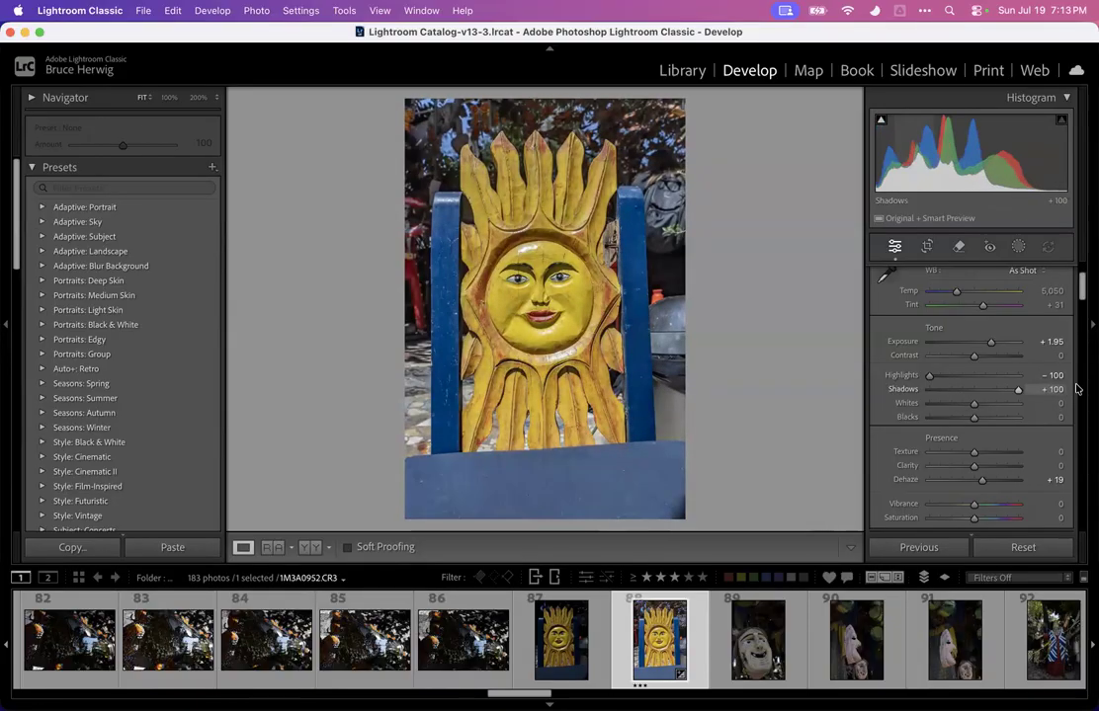
drag(1035, 389, 961, 419)
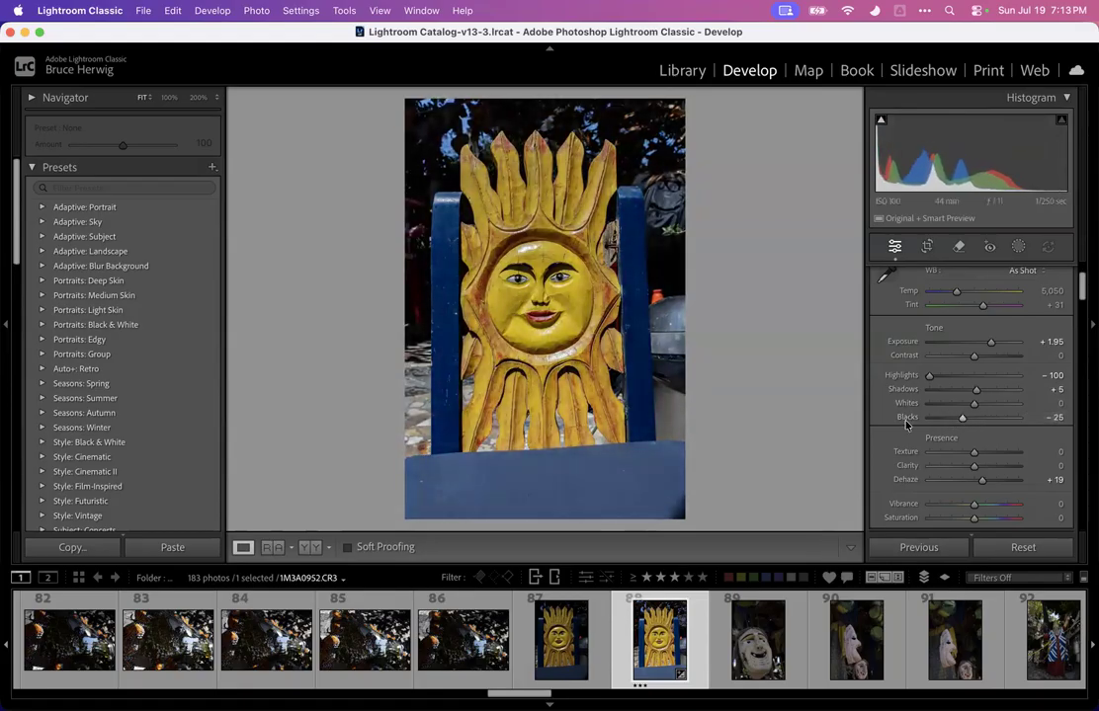
Try a Temp of 7,089 and reset it, and raise Exposure to +2.25
drag(955, 291, 973, 292)
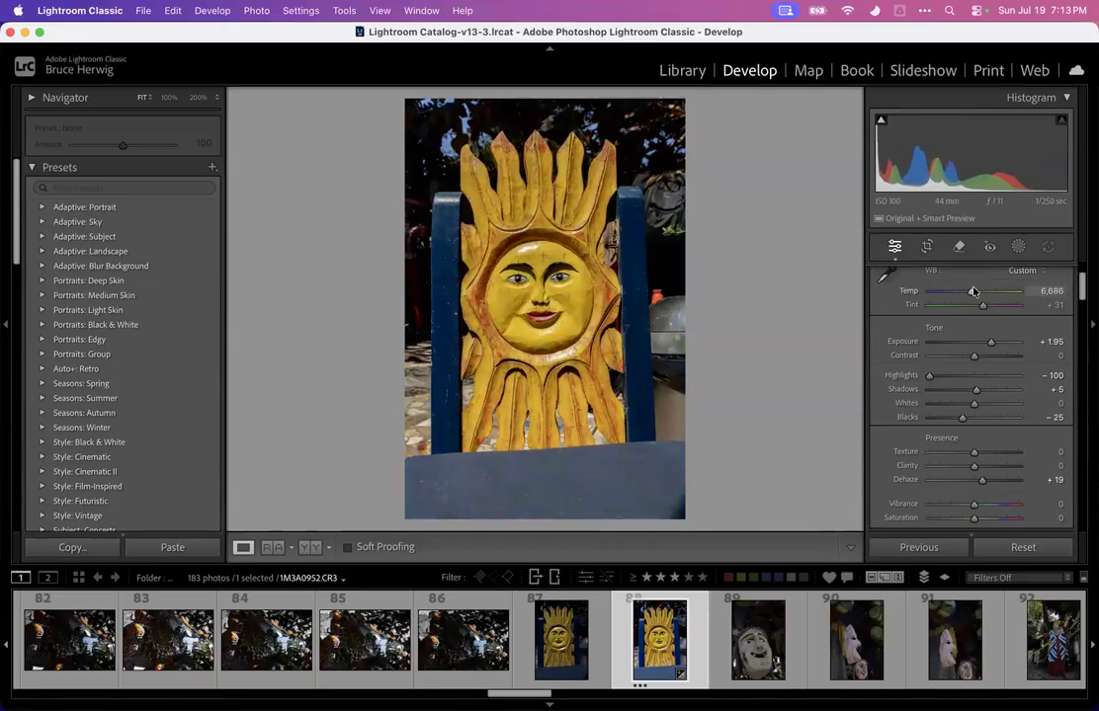
double_click(908, 291)
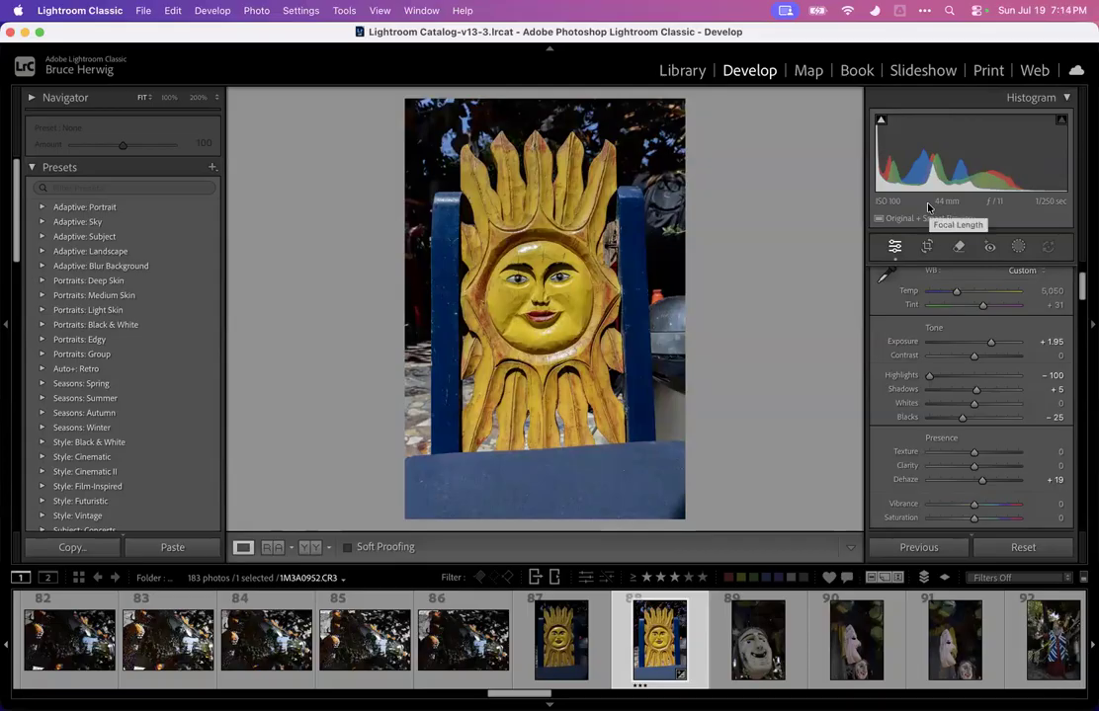
drag(991, 343, 994, 346)
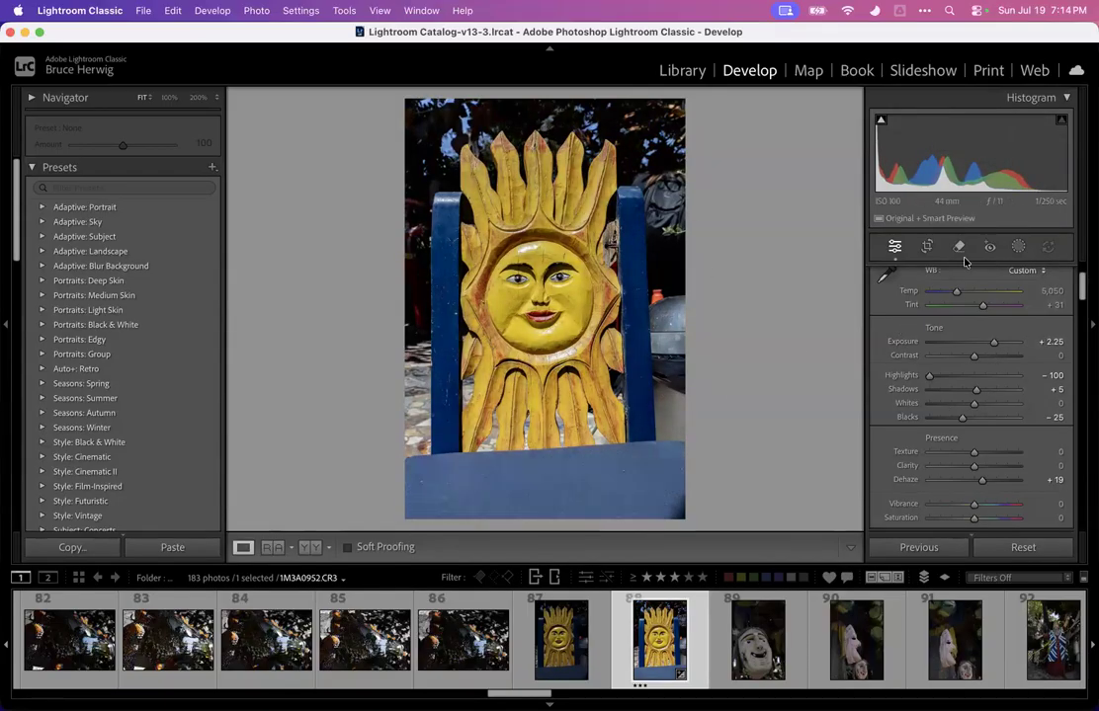
Adjust the sun carving photo's crop with the Crop tool and apply it
click(927, 247)
drag(736, 159, 719, 118)
key(Return)
Apply a Guided Upright correction to the sun carving, placing vertical guides along the two blue posts
scroll(894, 363, down, 15)
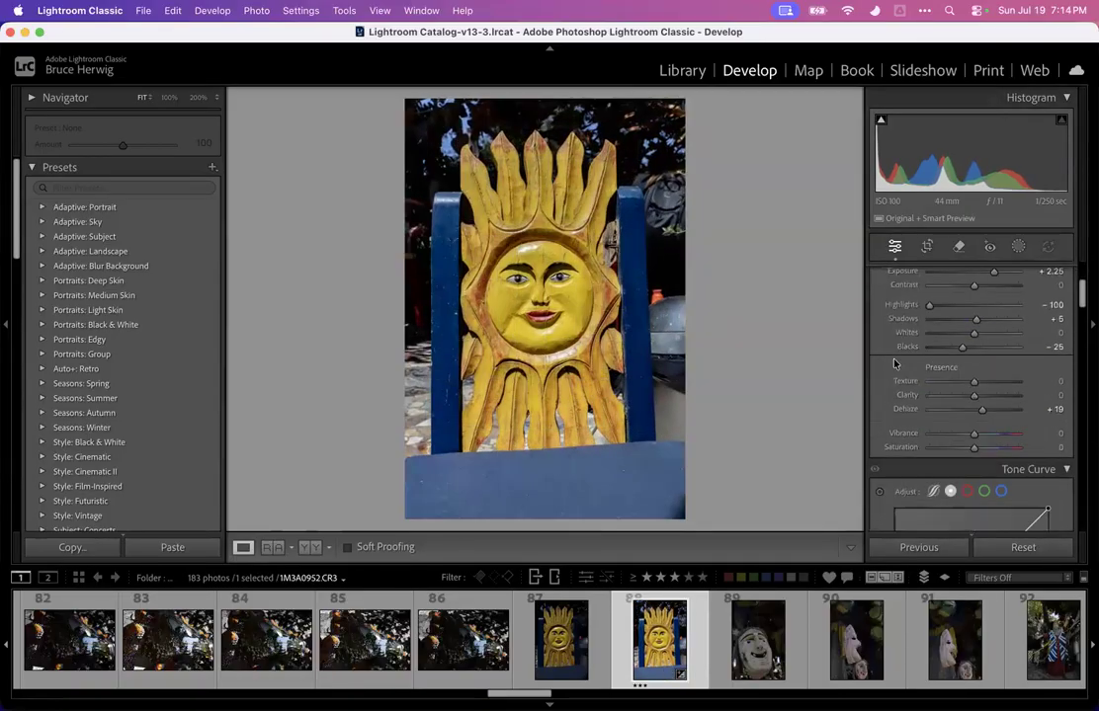
scroll(894, 362, down, 6)
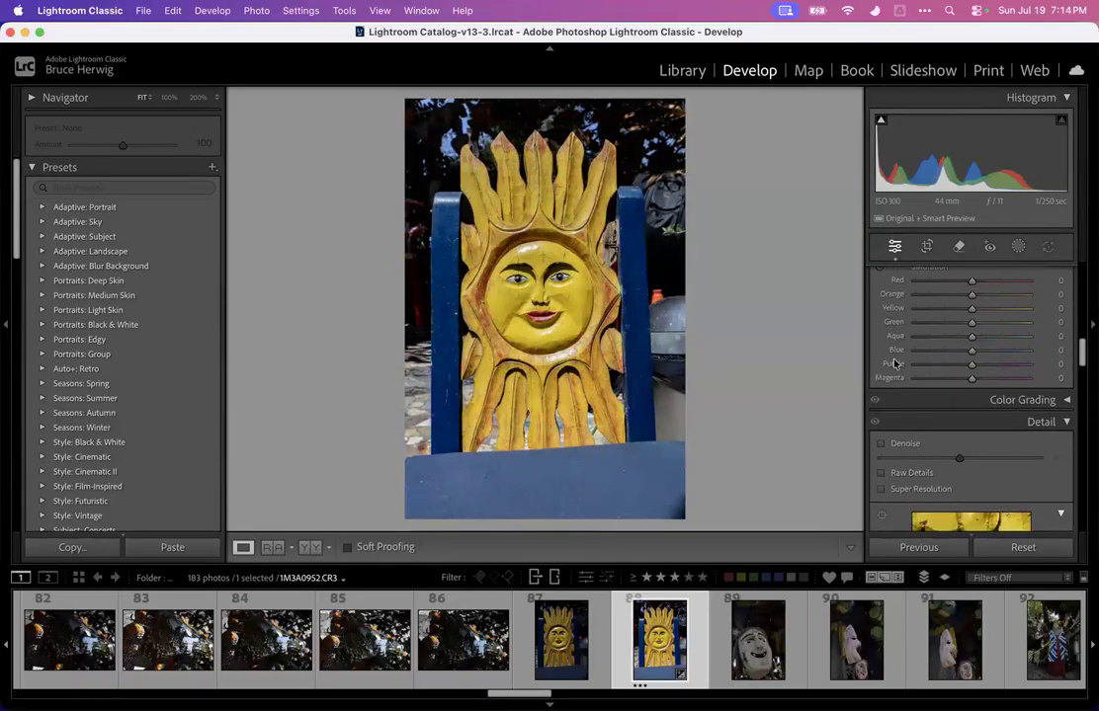
scroll(894, 363, down, 5)
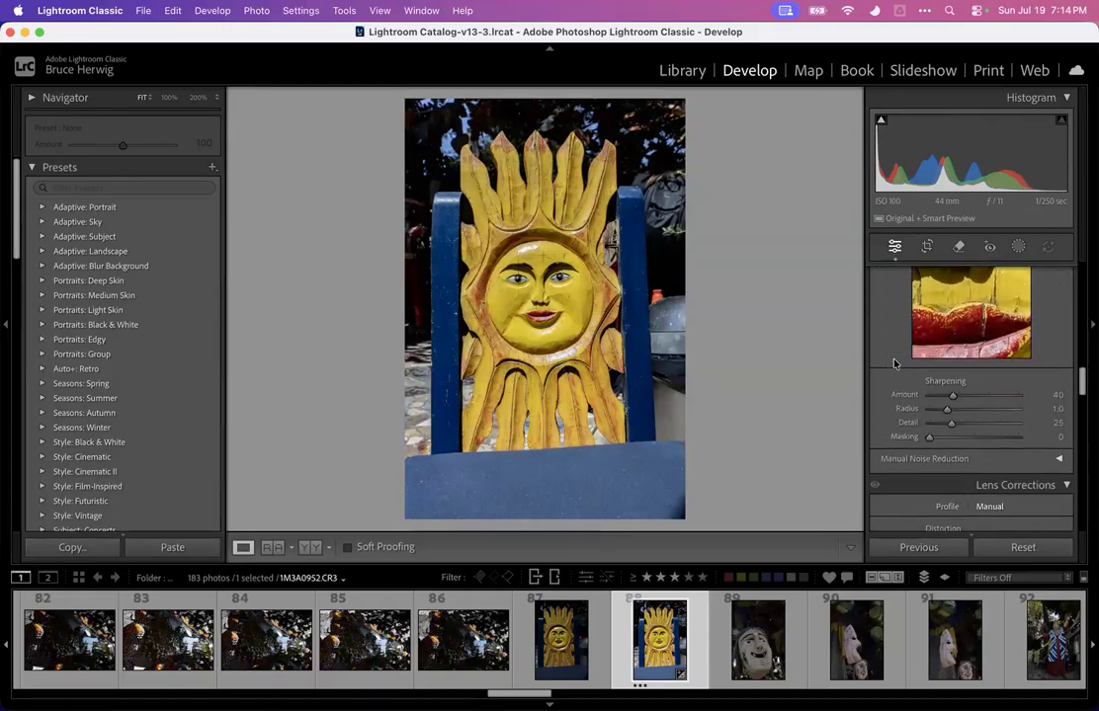
scroll(894, 364, down, 5)
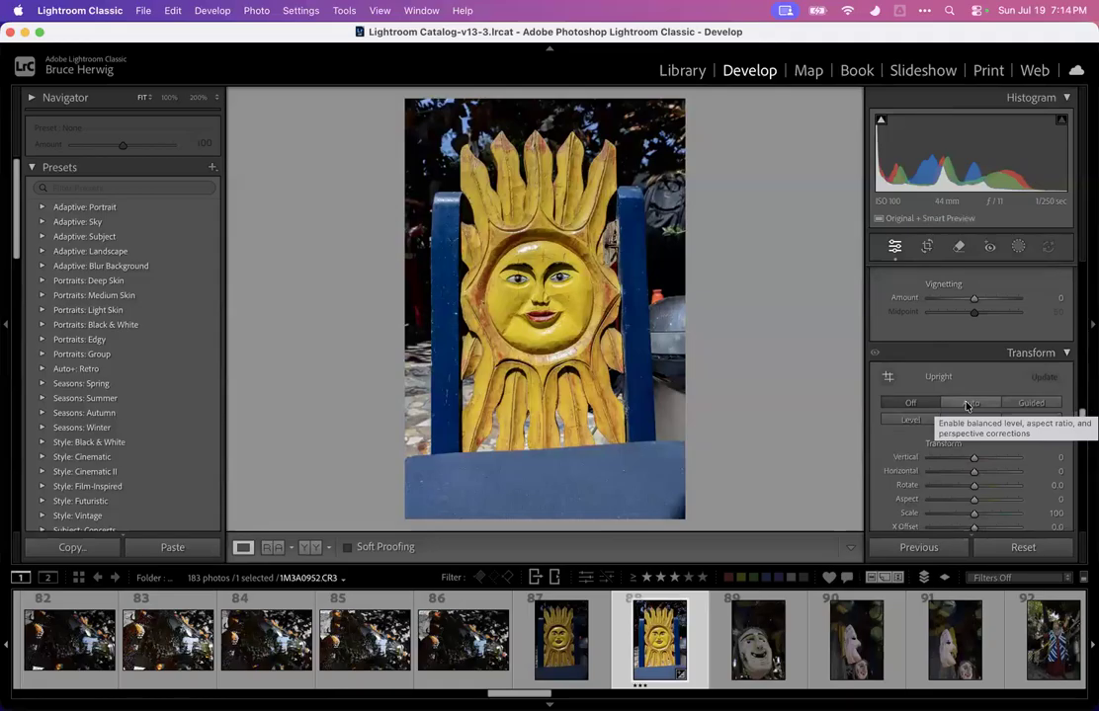
click(967, 405)
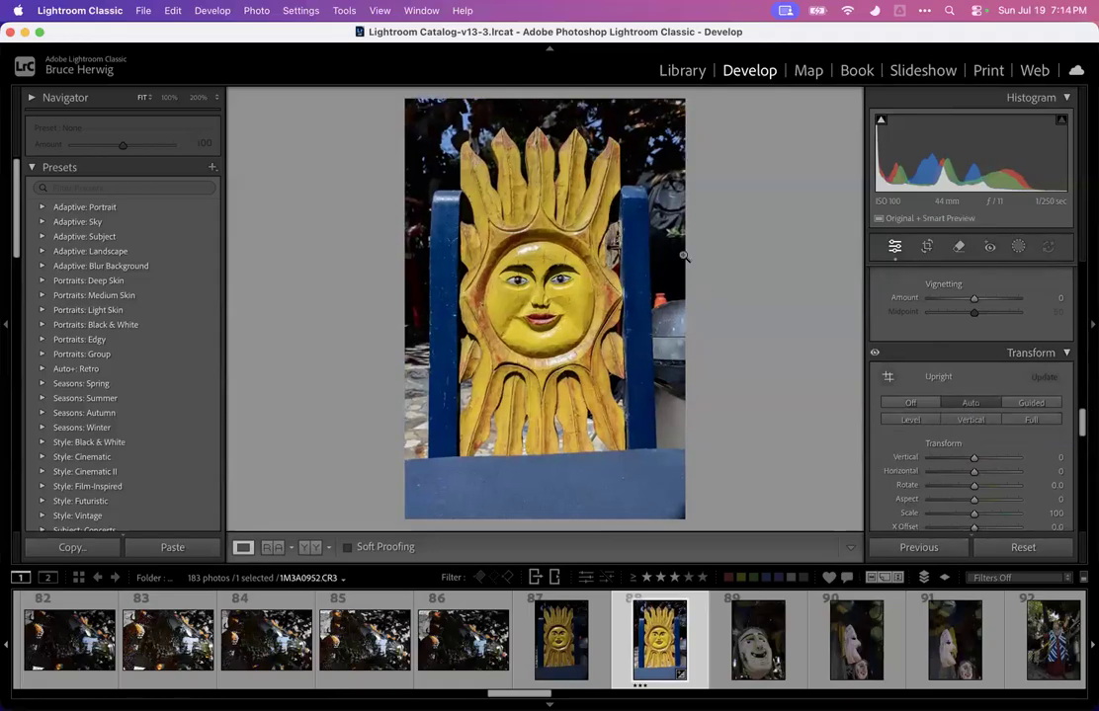
click(1034, 405)
drag(619, 198, 626, 450)
drag(457, 213, 459, 448)
click(929, 248)
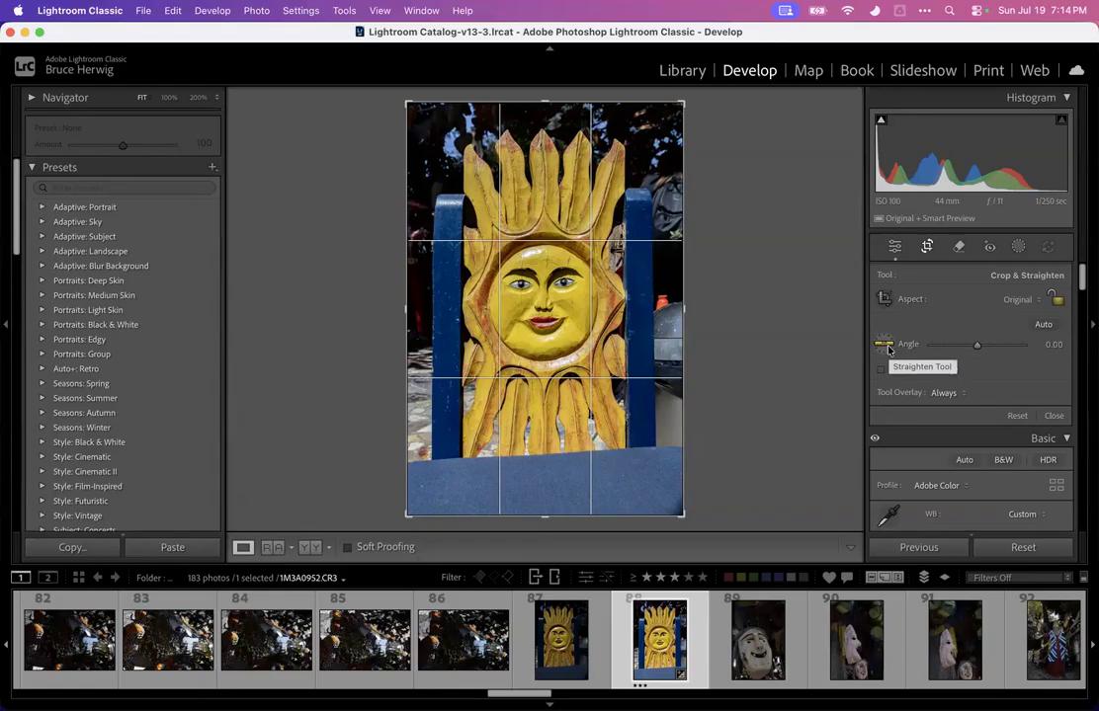
click(885, 346)
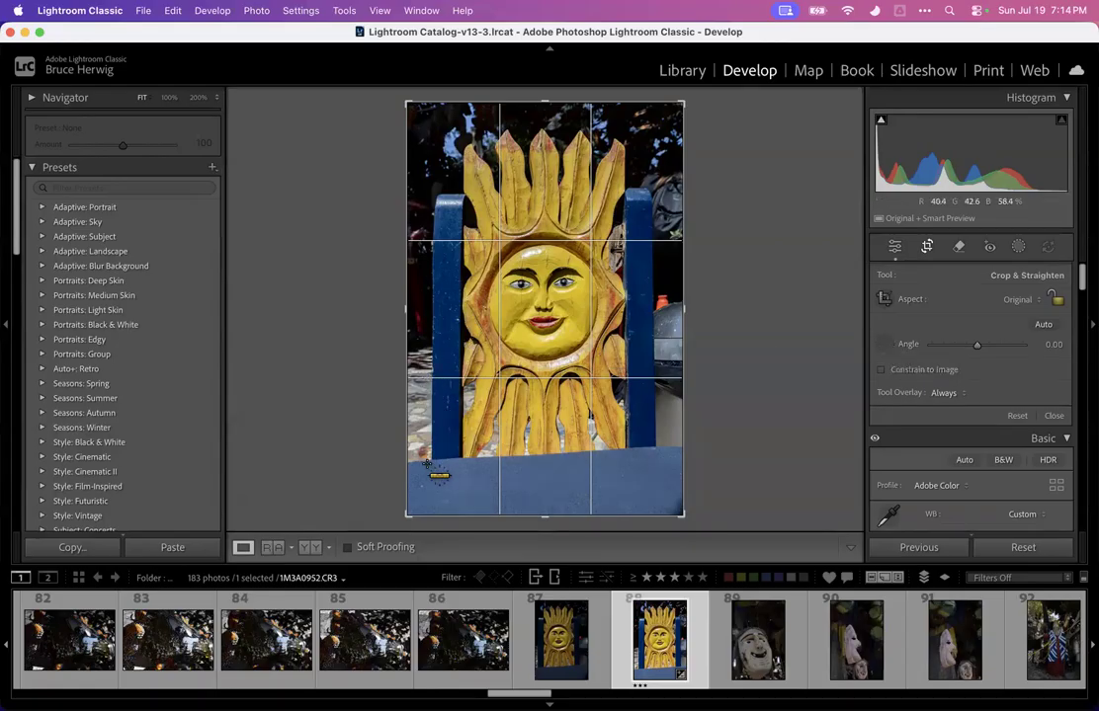
drag(408, 465, 705, 441)
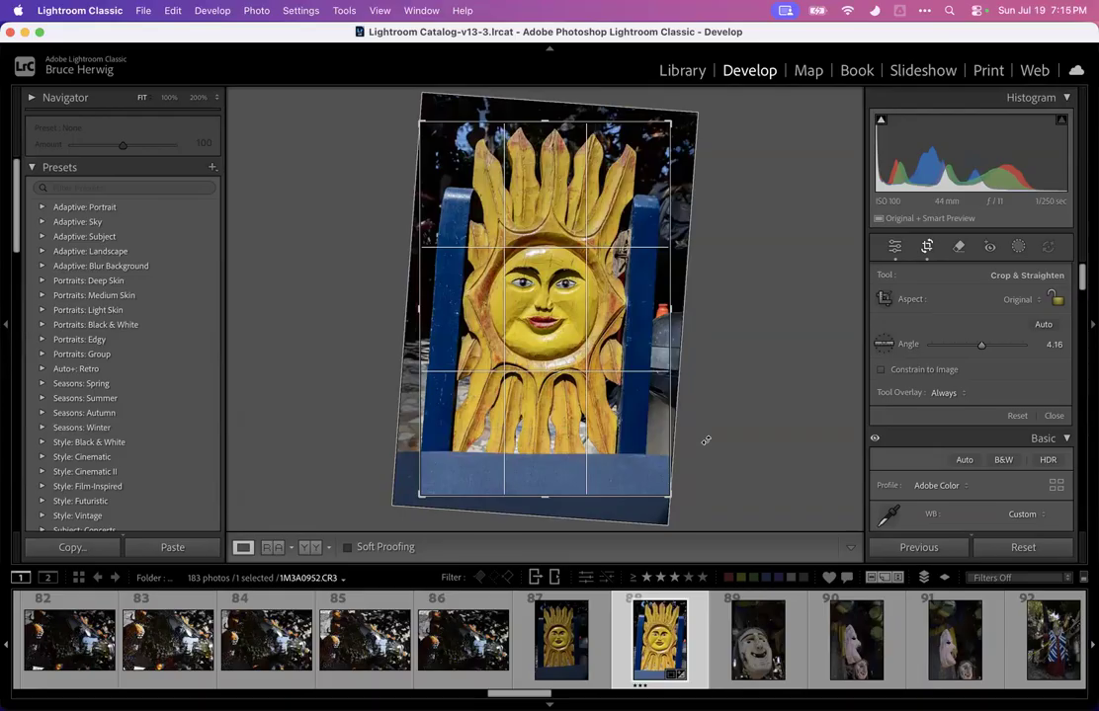
key(super+z)
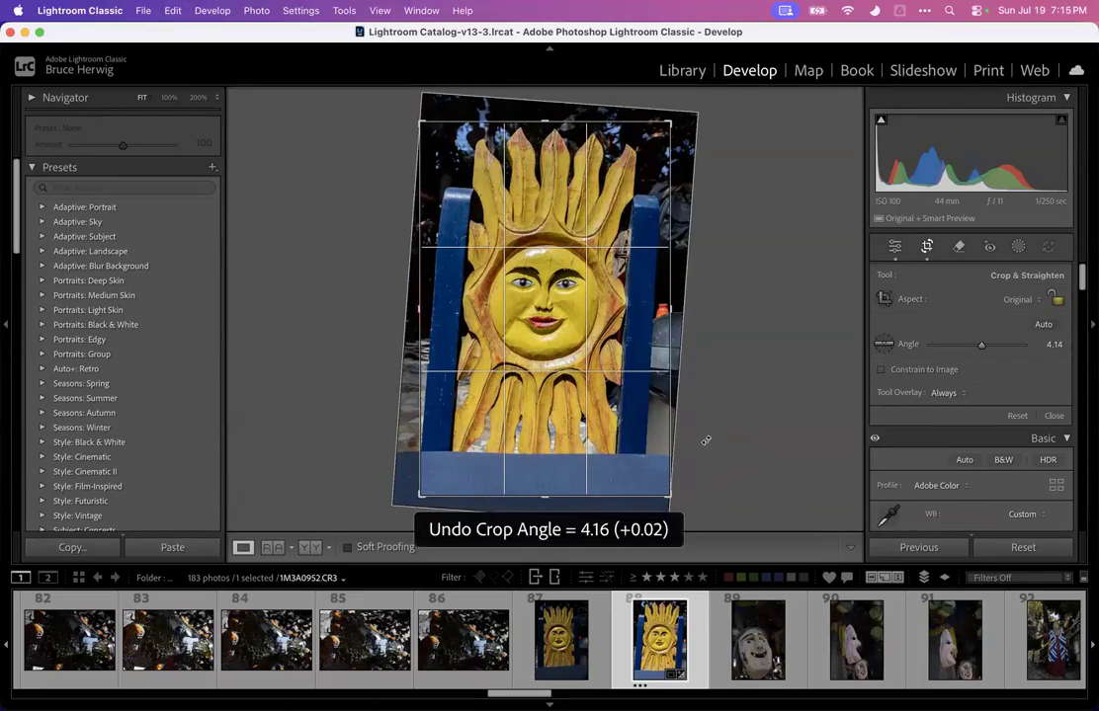
key(Escape)
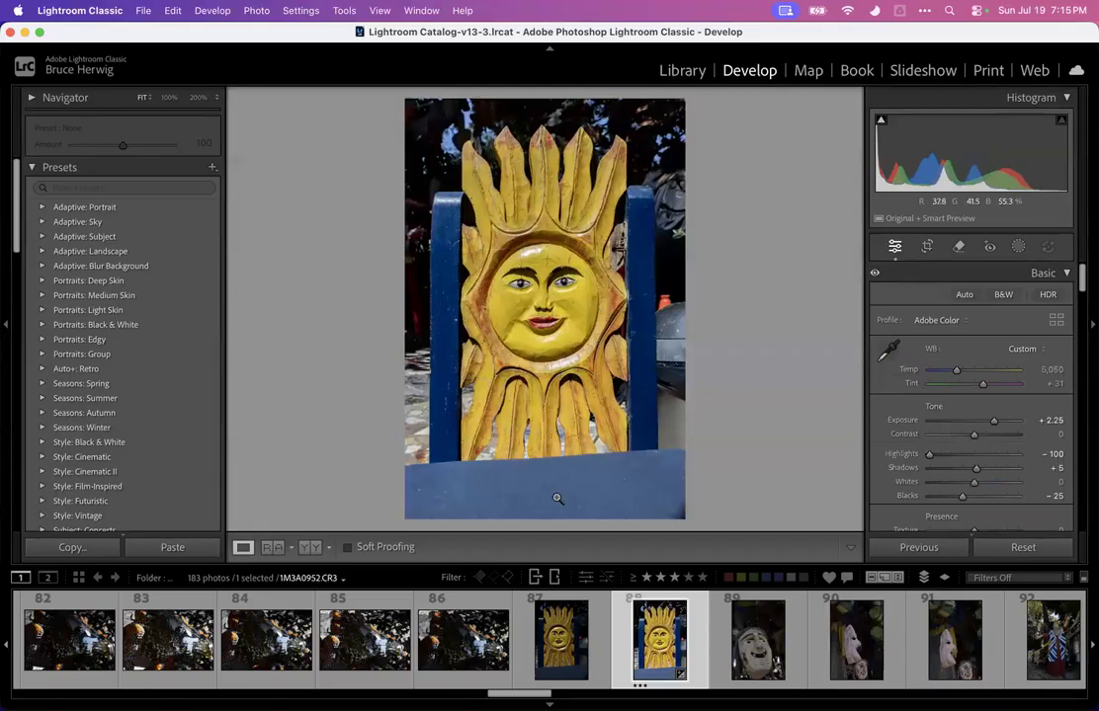
Crop the sun carving tighter, trimming the blue base, the top and both sides, and apply the crop
click(556, 460)
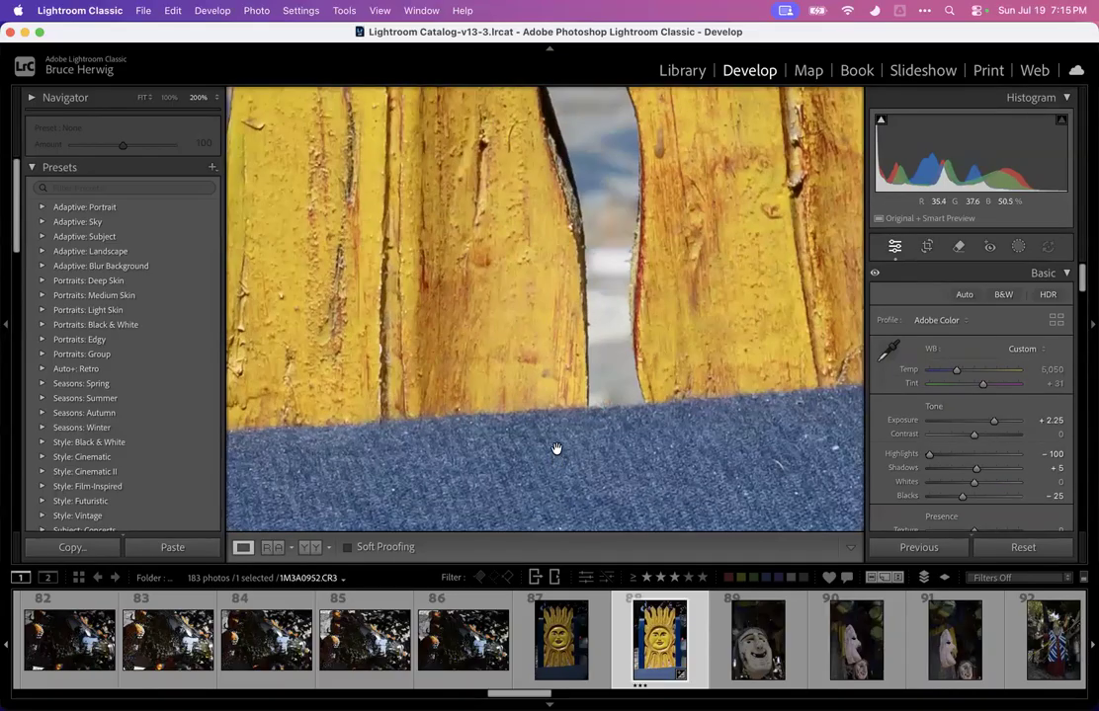
click(556, 454)
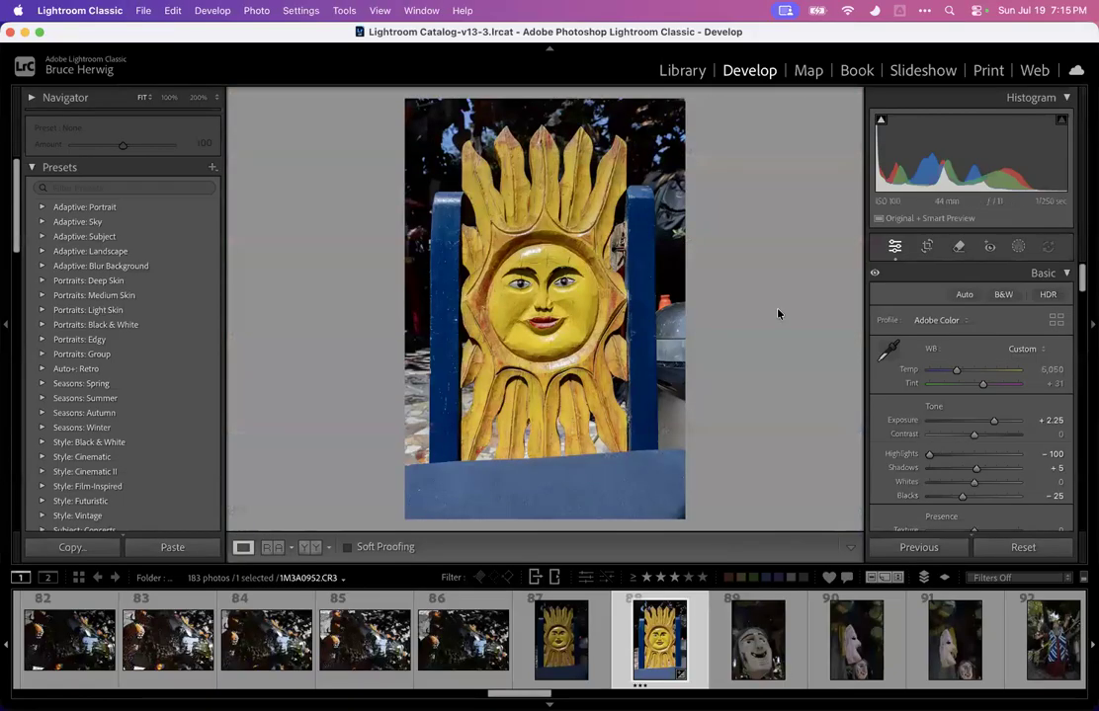
click(927, 247)
drag(543, 518, 544, 479)
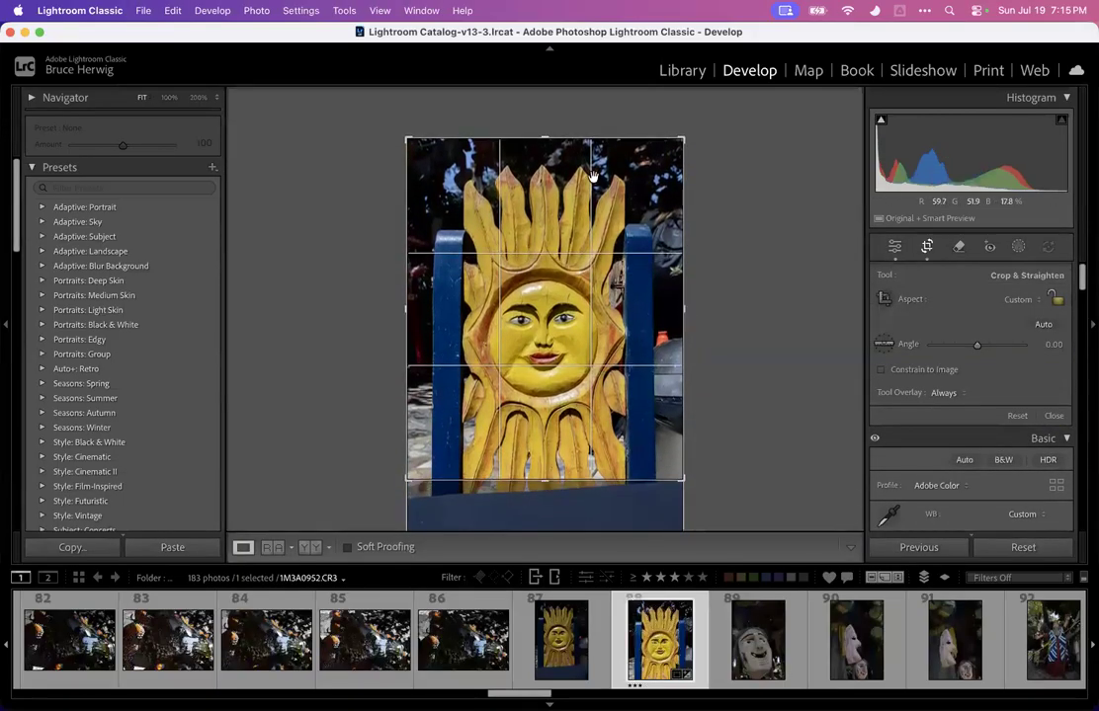
drag(550, 141, 549, 158)
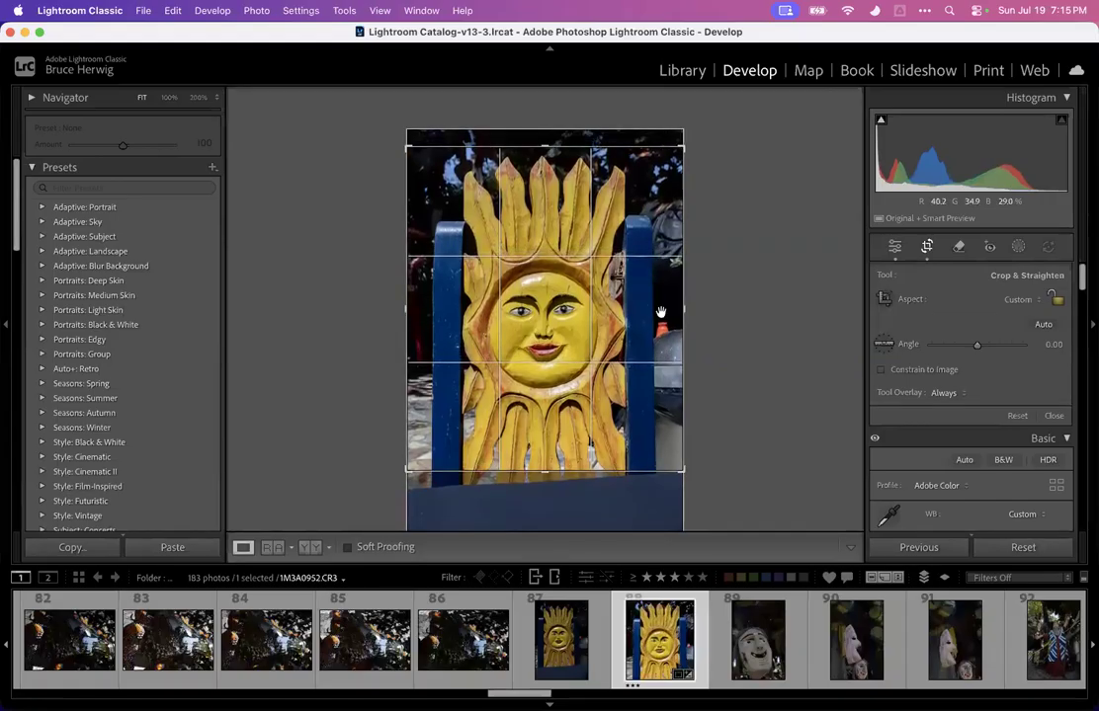
drag(684, 309, 671, 309)
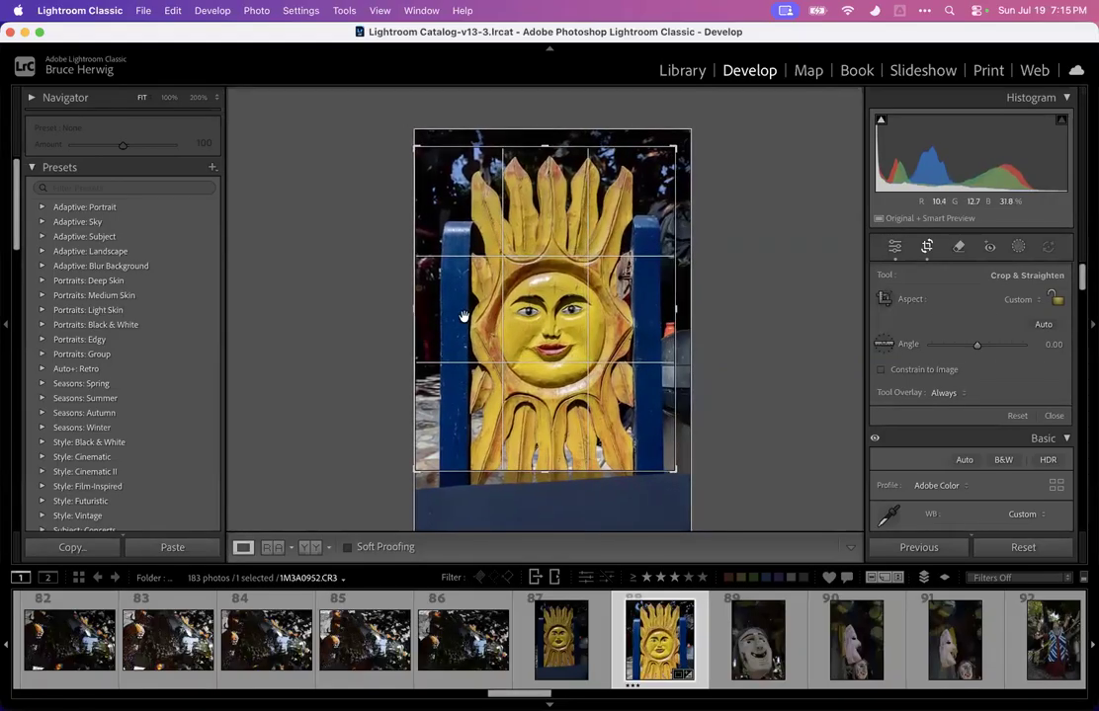
drag(409, 307, 415, 307)
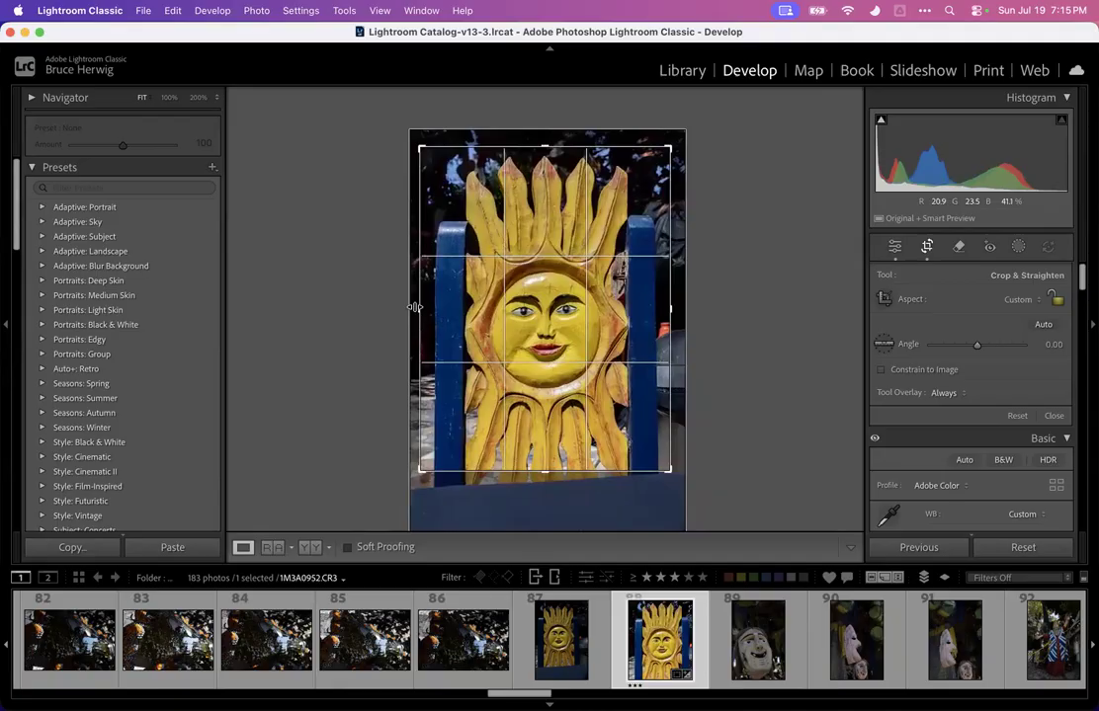
click(1021, 302)
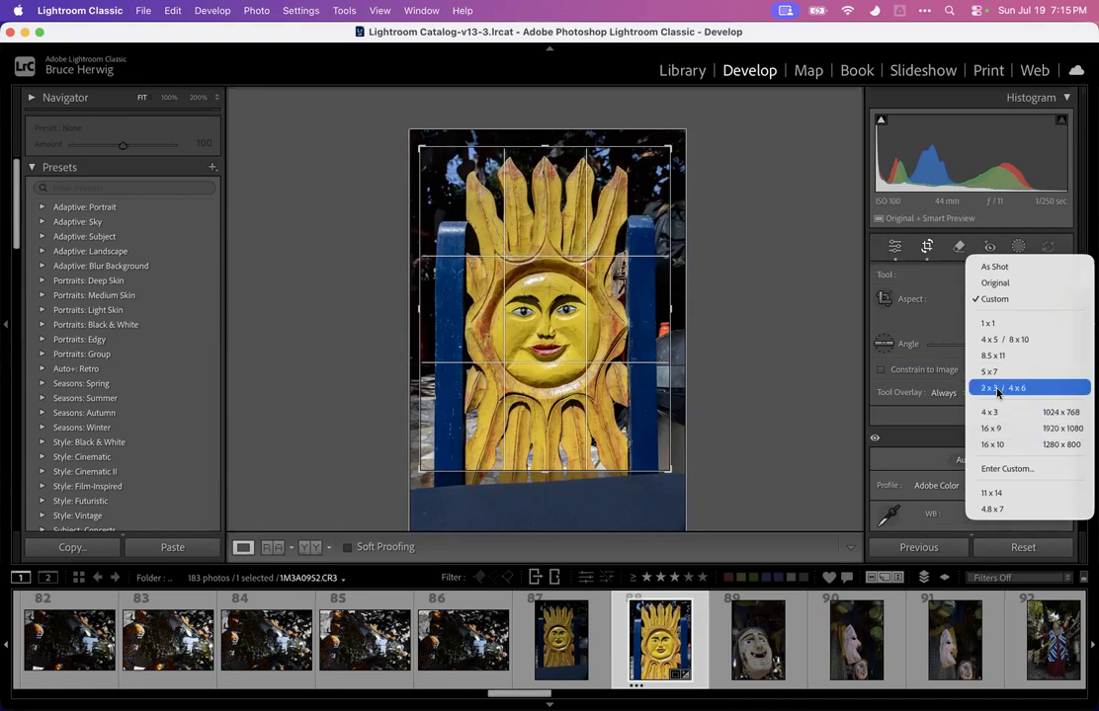
click(923, 299)
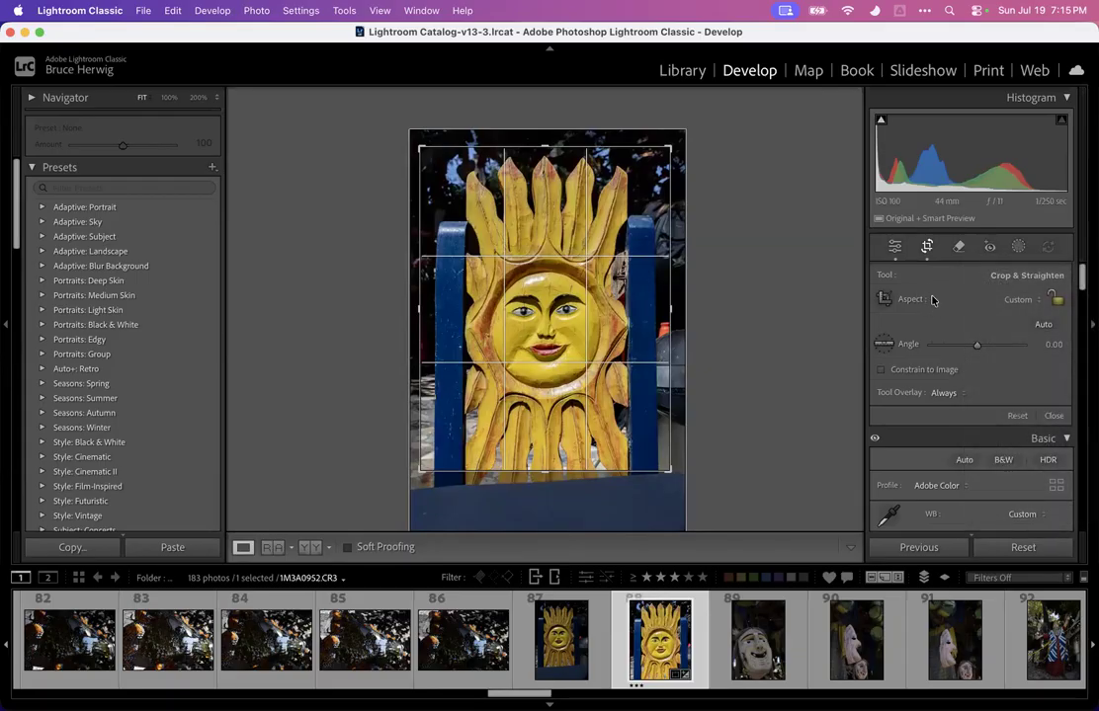
key(Return)
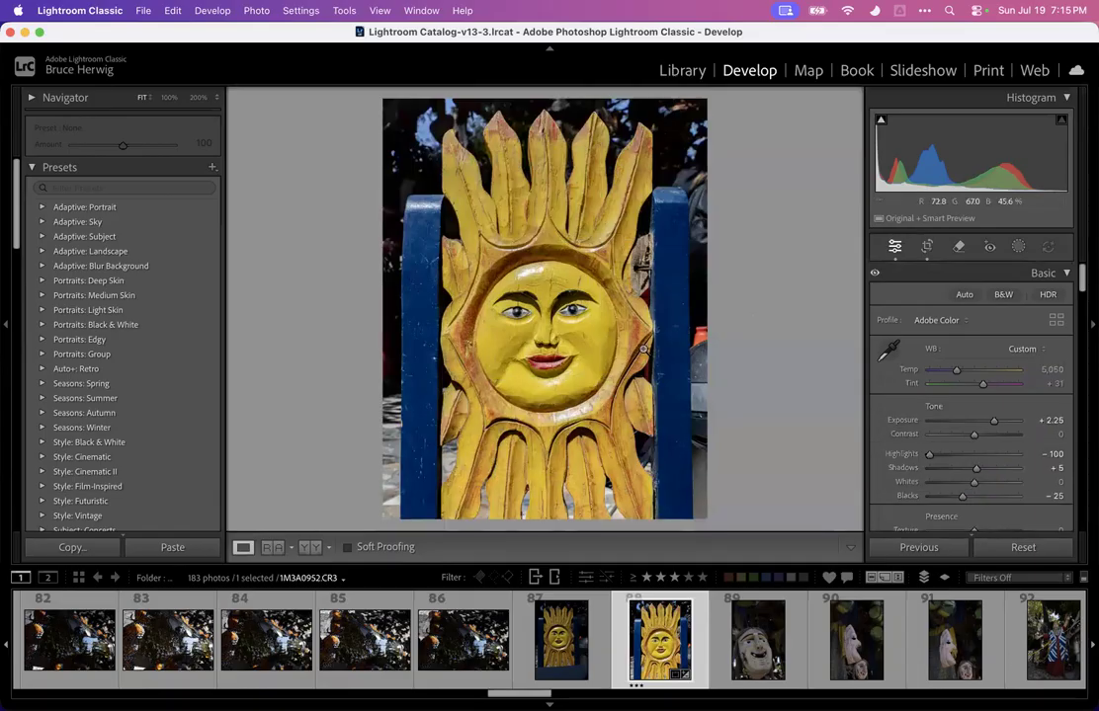
Preview the cropped sun carving full screen, zooming into the face, and lower Exposure to +2.05
key(f)
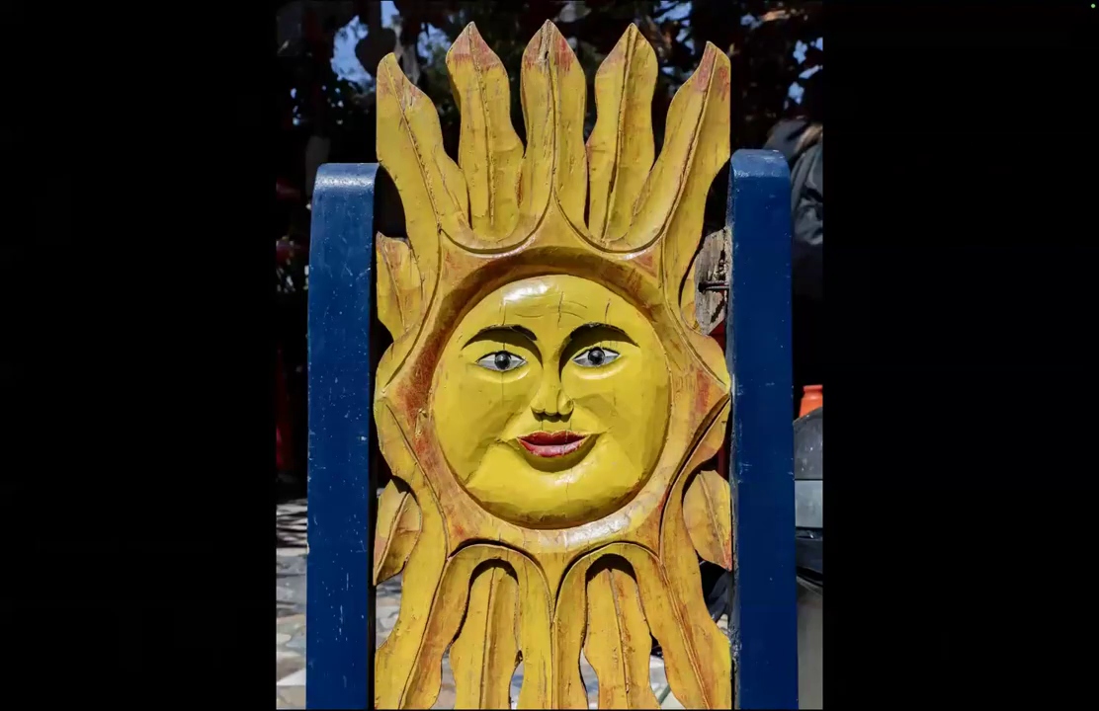
click(525, 295)
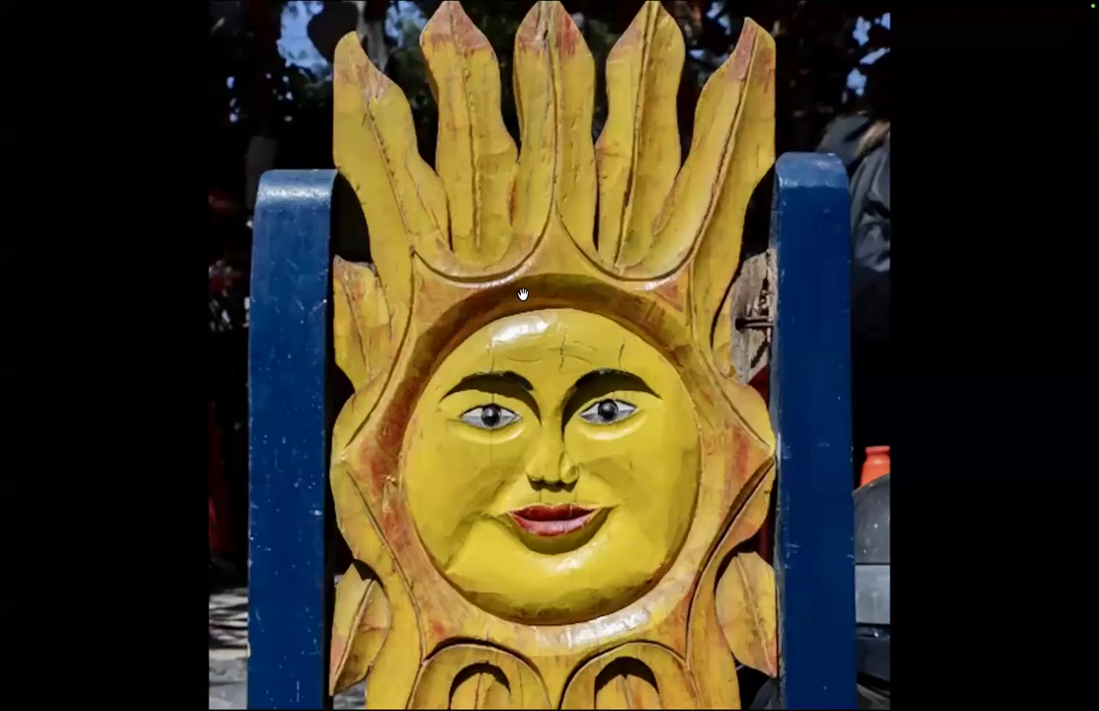
click(507, 354)
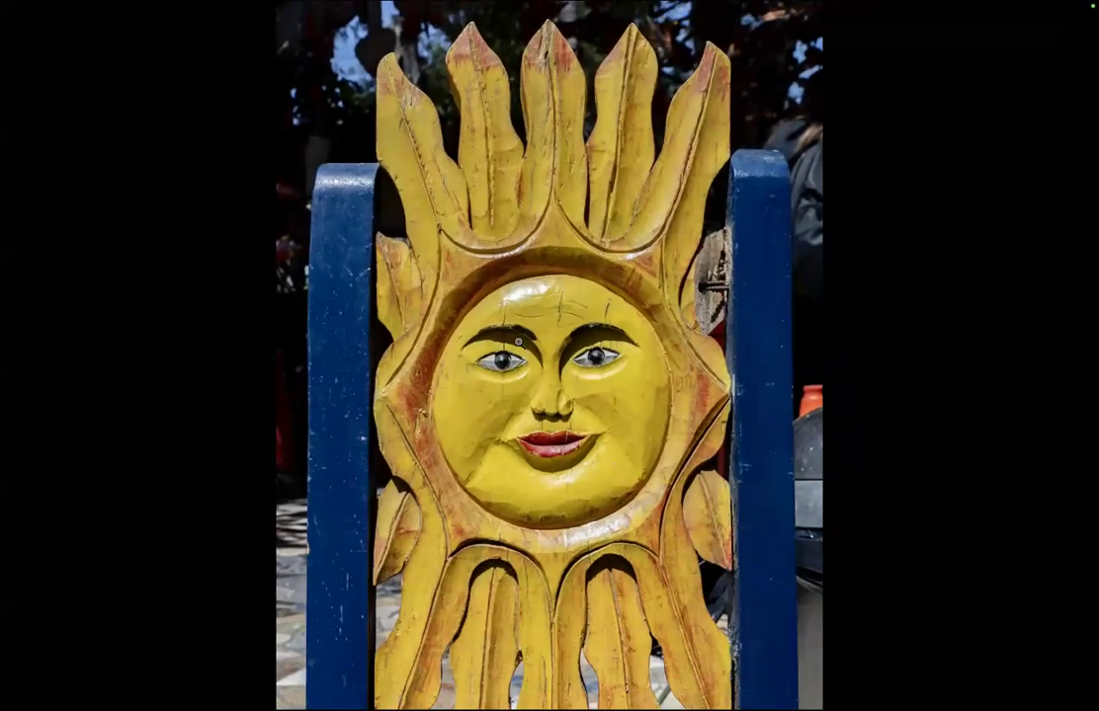
click(524, 357)
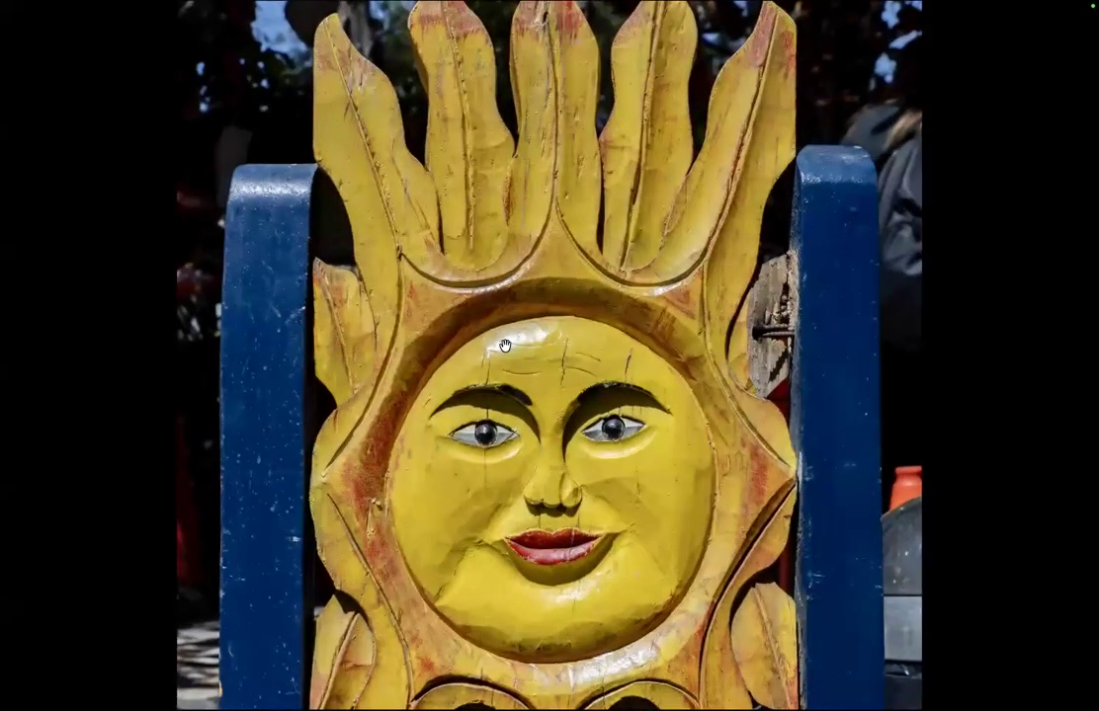
key(f)
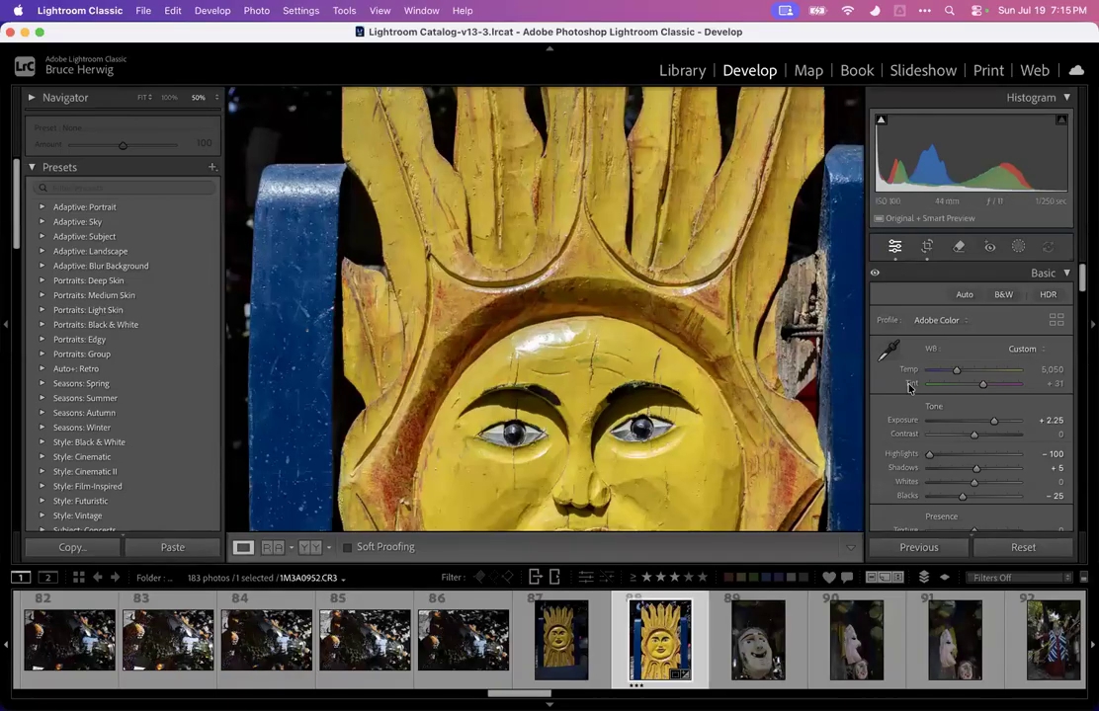
mouse_move(994, 422)
mouse_down()
mouse_move(950, 427)
mouse_move(992, 423)
mouse_up()
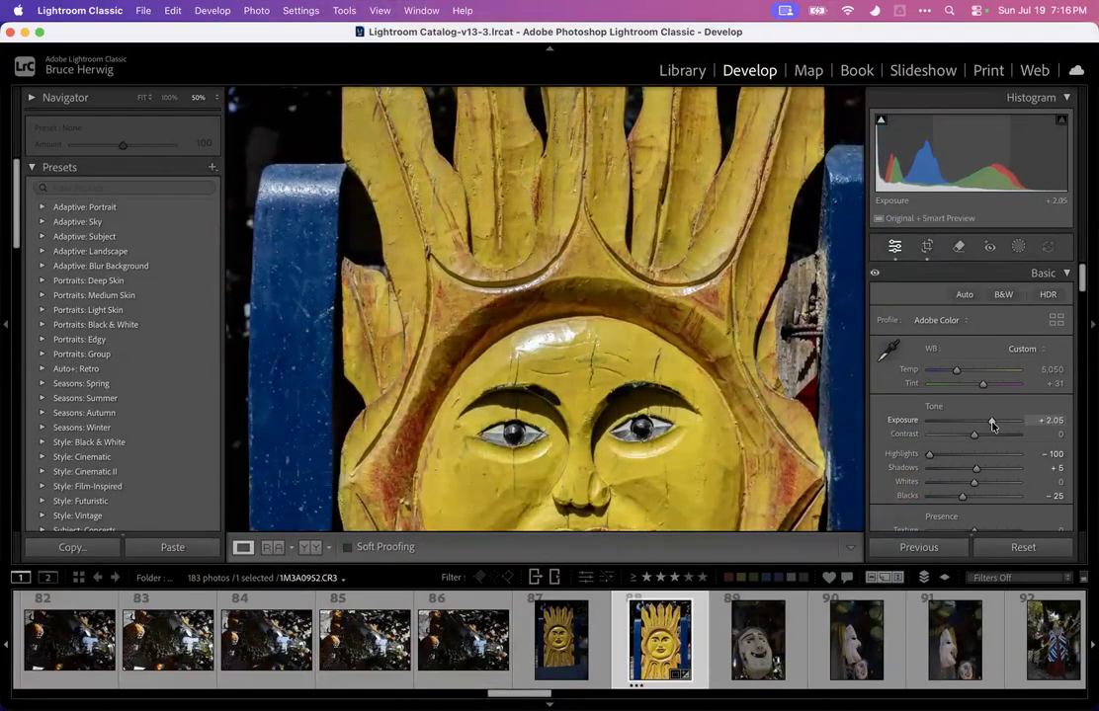
Erase the light spot on the carving's forehead with the generative Remove tool at brush size 11
click(545, 339)
click(533, 300)
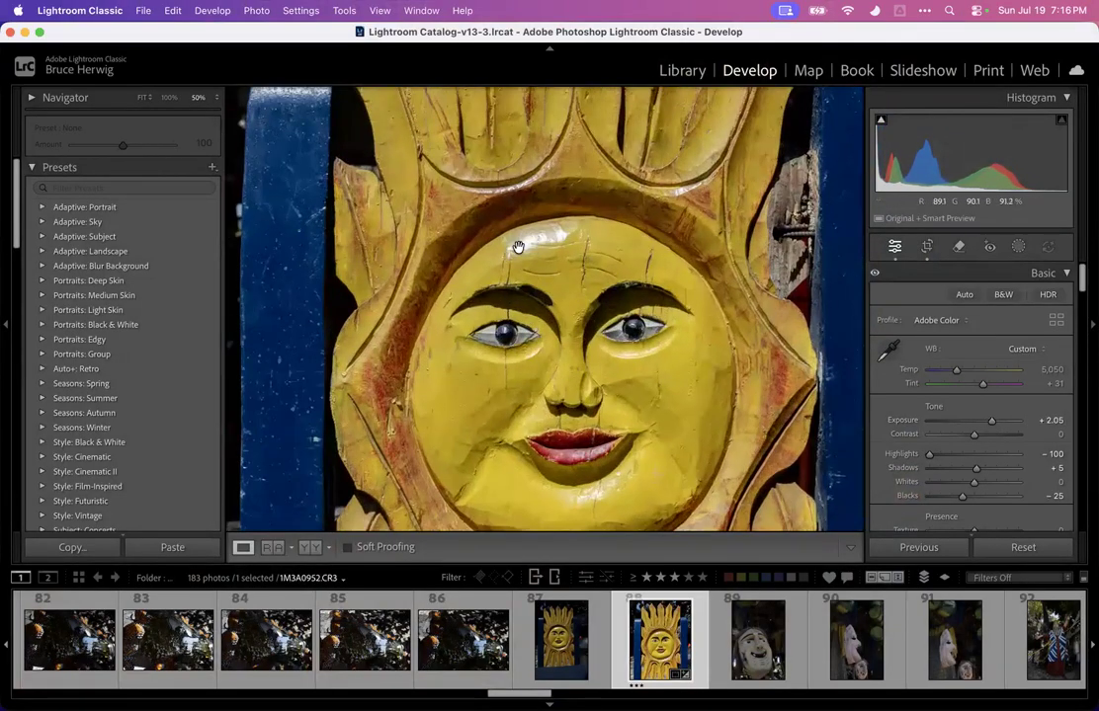
click(958, 248)
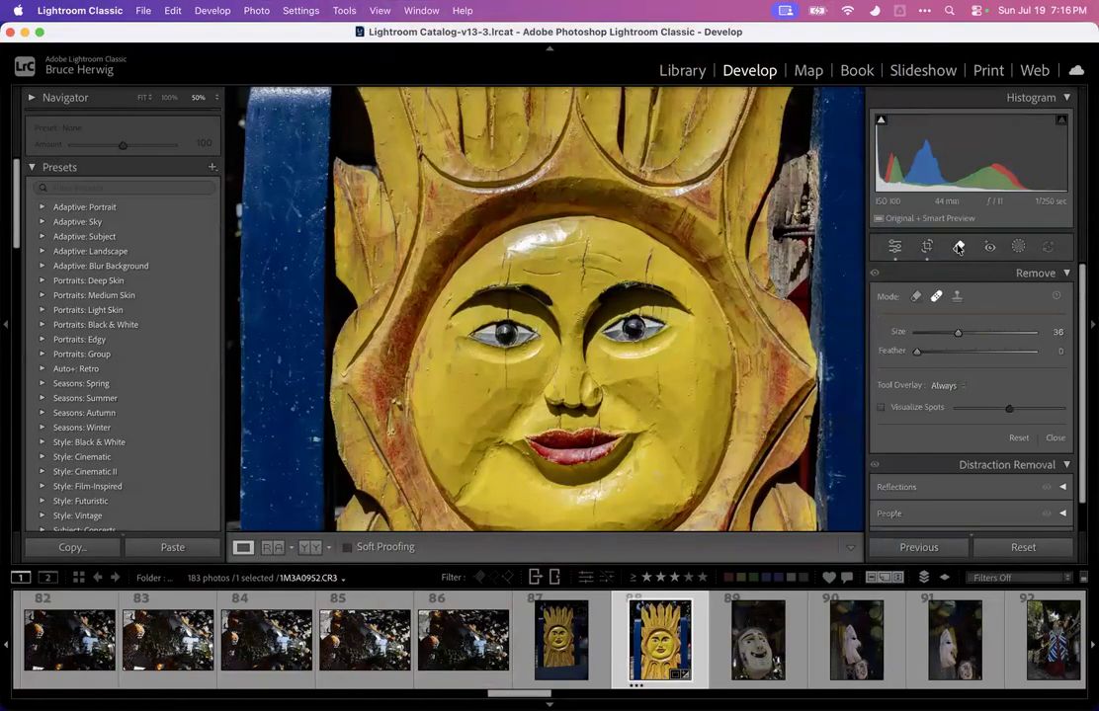
click(935, 296)
click(914, 300)
scroll(466, 222, down, 5)
scroll(509, 255, down, 3)
mouse_move(504, 254)
mouse_down()
mouse_move(572, 230)
mouse_move(517, 244)
mouse_up()
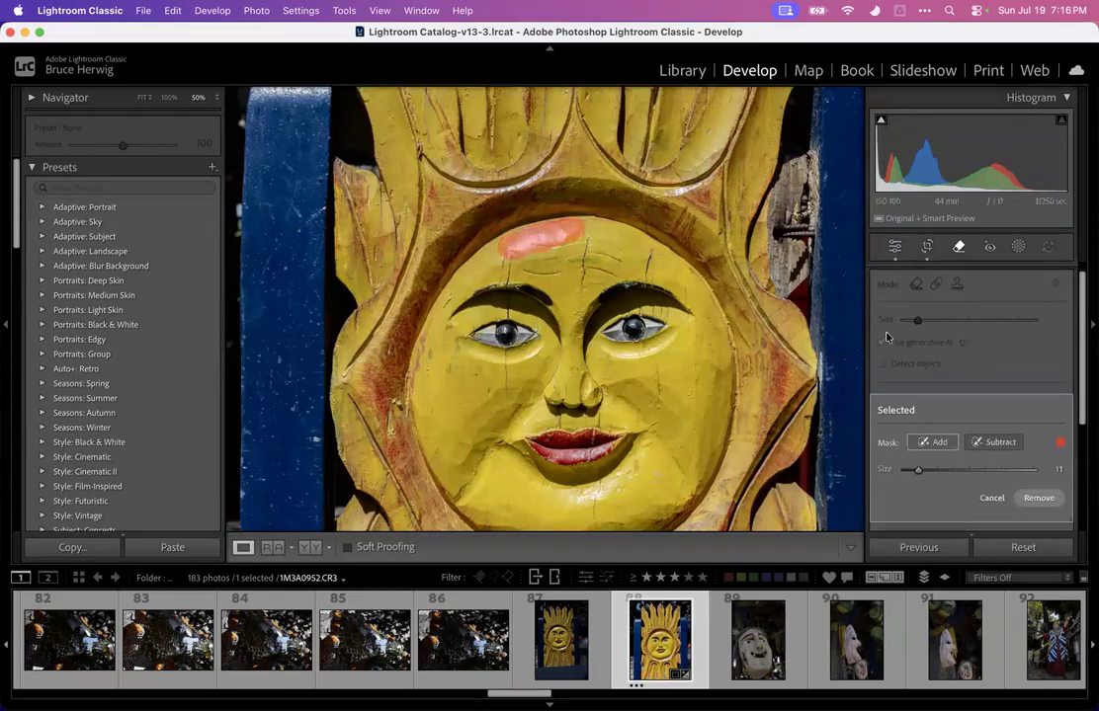
click(1038, 431)
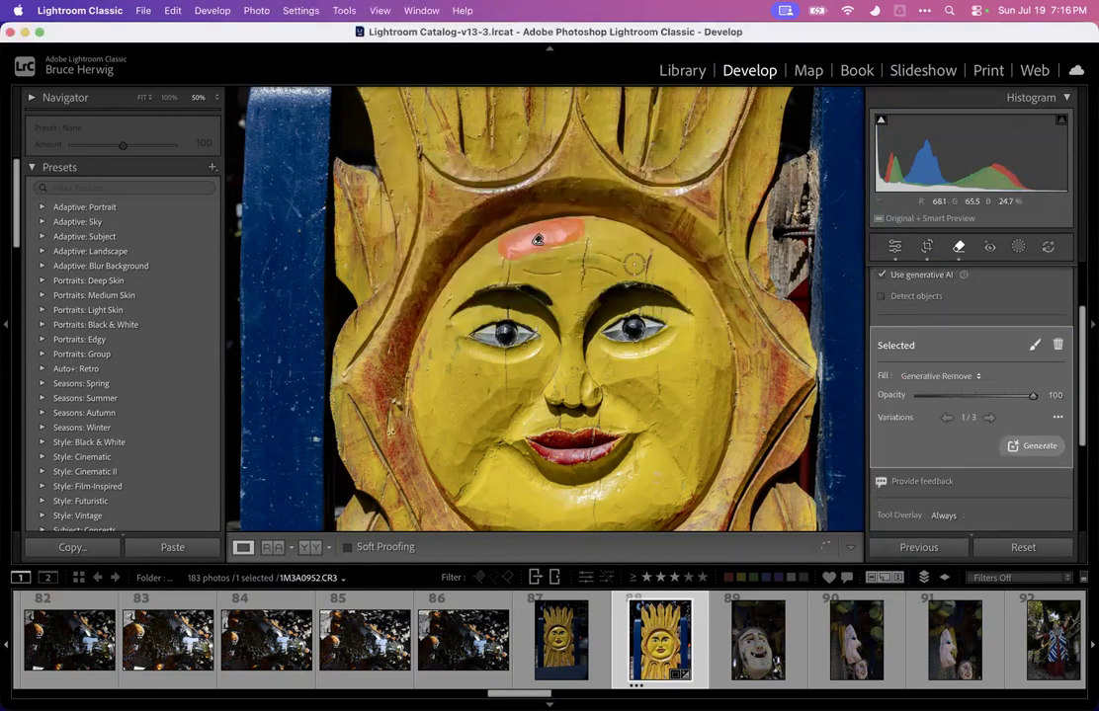
key(q)
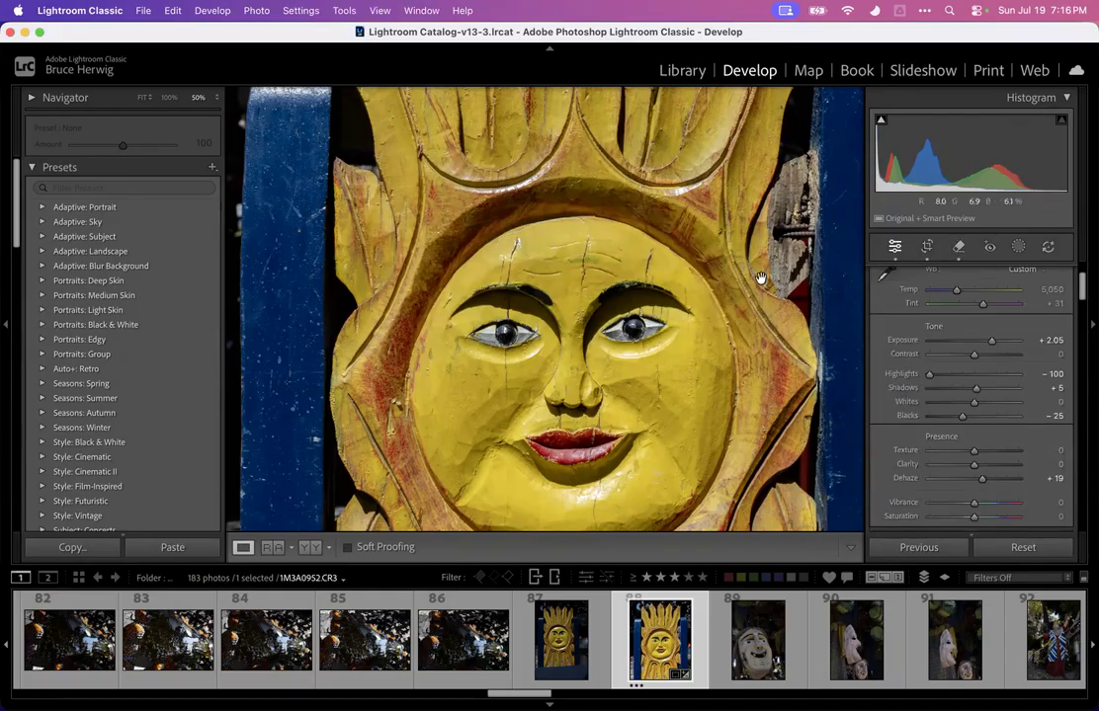
Remove a second small mark on the forehead with the generative Remove tool at brush size 3
click(959, 249)
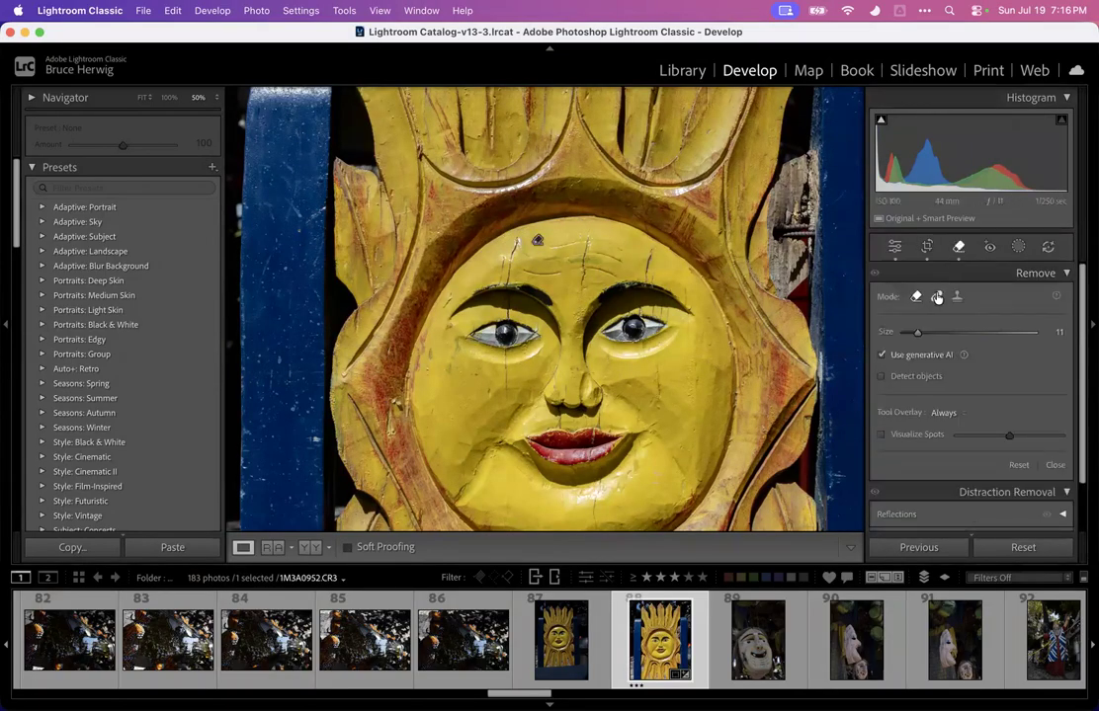
key([)
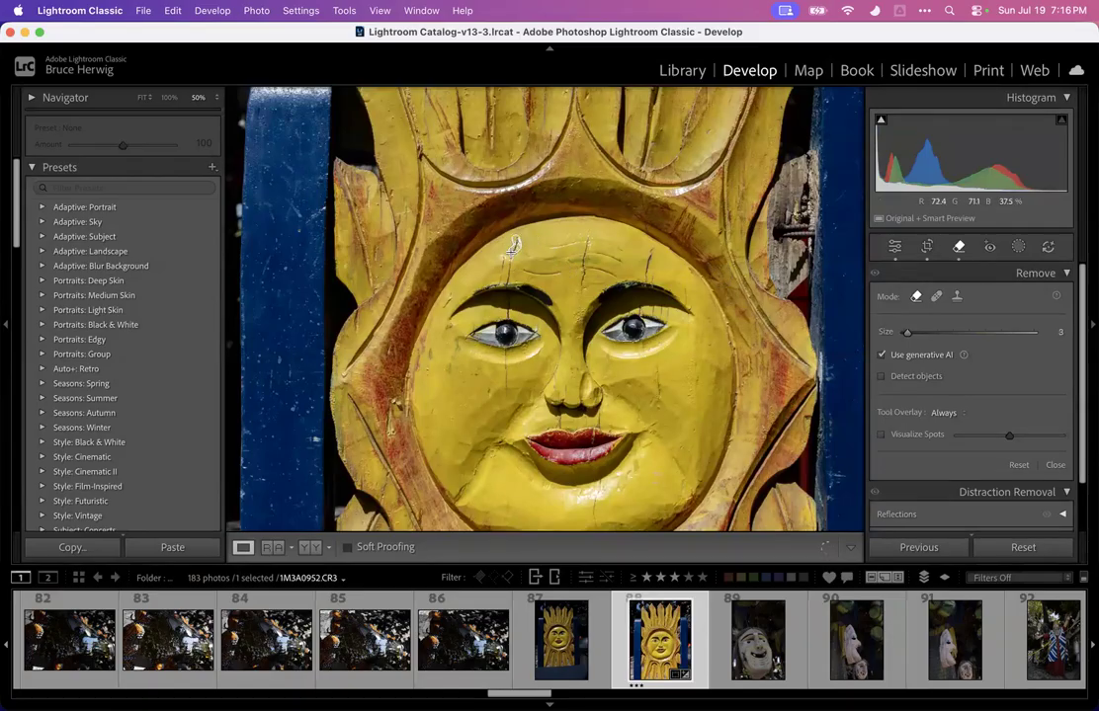
drag(512, 247, 510, 259)
click(1031, 510)
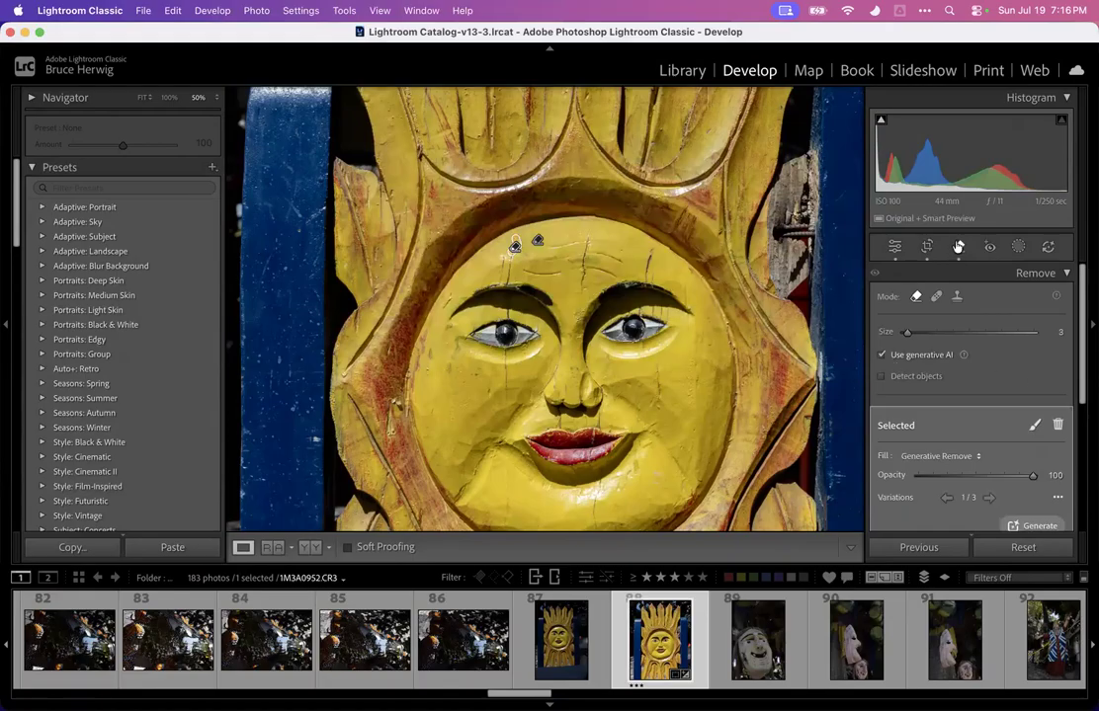
click(957, 247)
Set the sun carving's Vibrance to +12
click(603, 370)
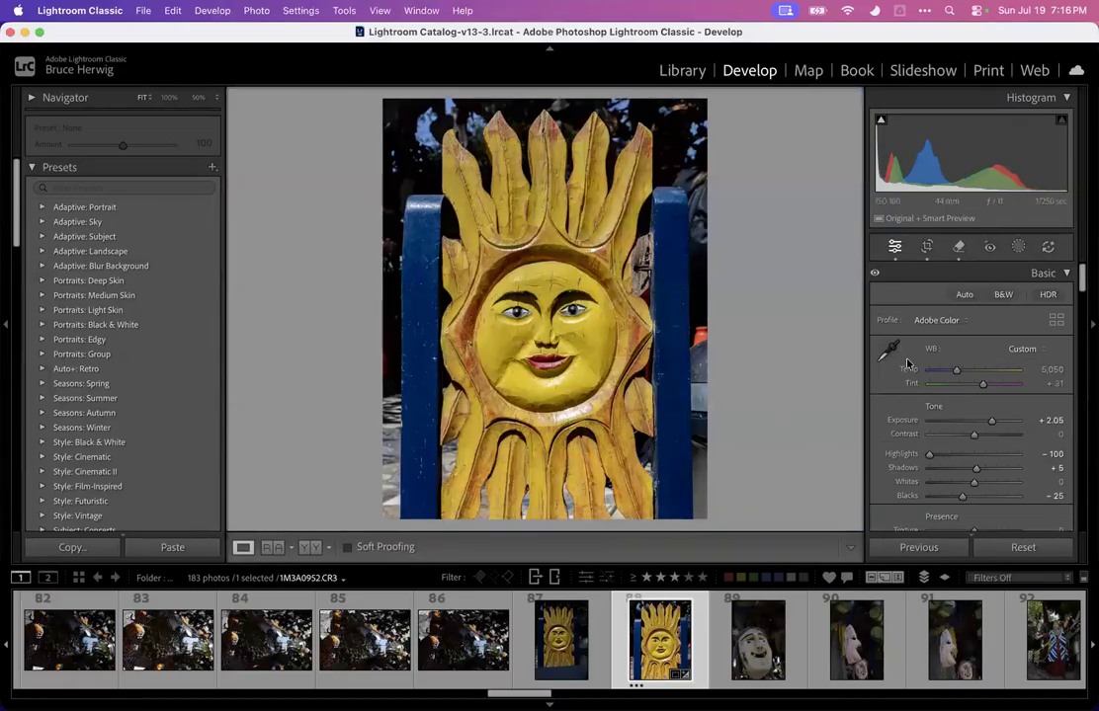
scroll(919, 376, down, 5)
drag(974, 417, 977, 419)
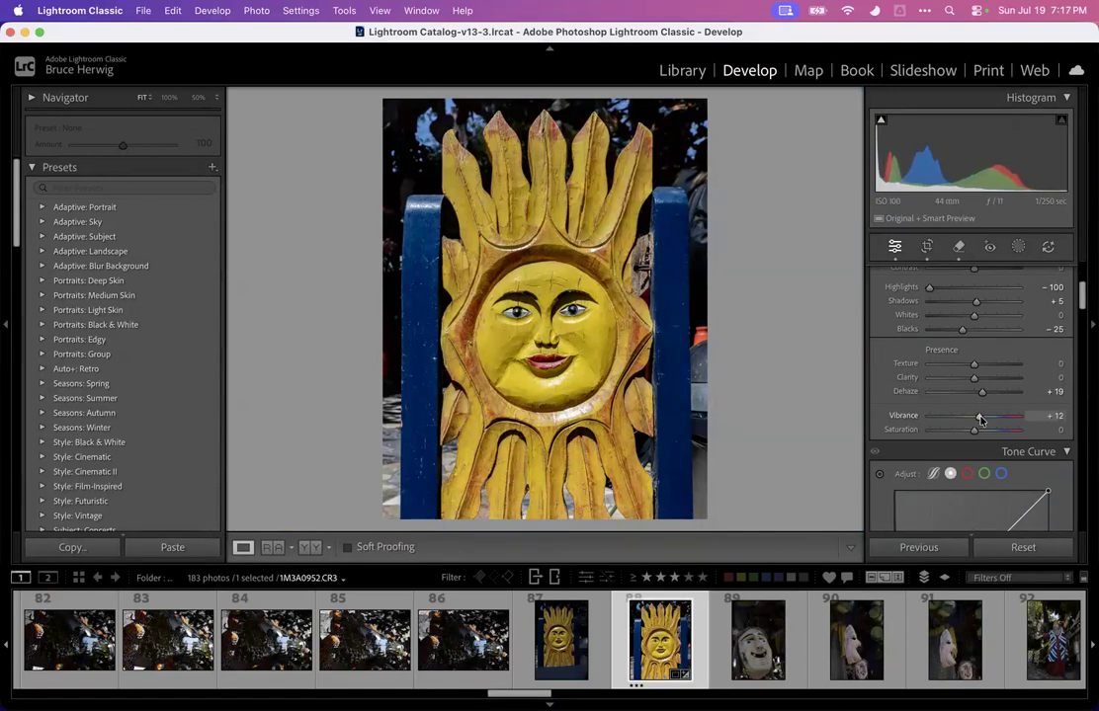
Preview the sun carving full screen, then open the chapel interior photo showing a woman photographing the altar
key(f)
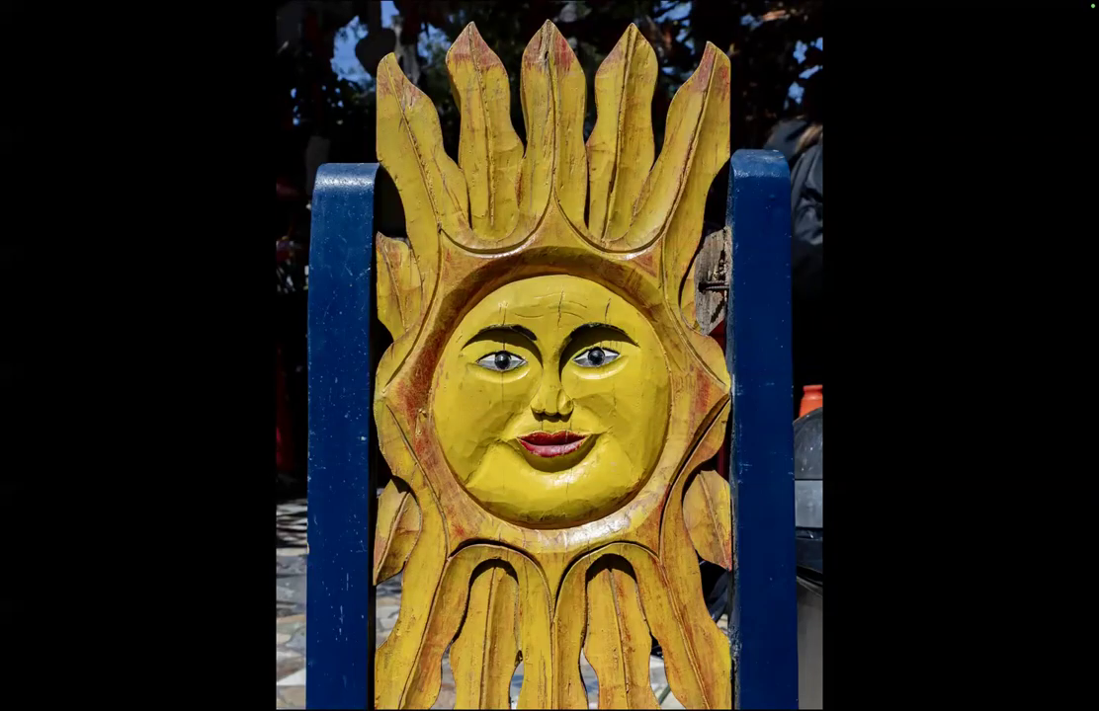
key(f)
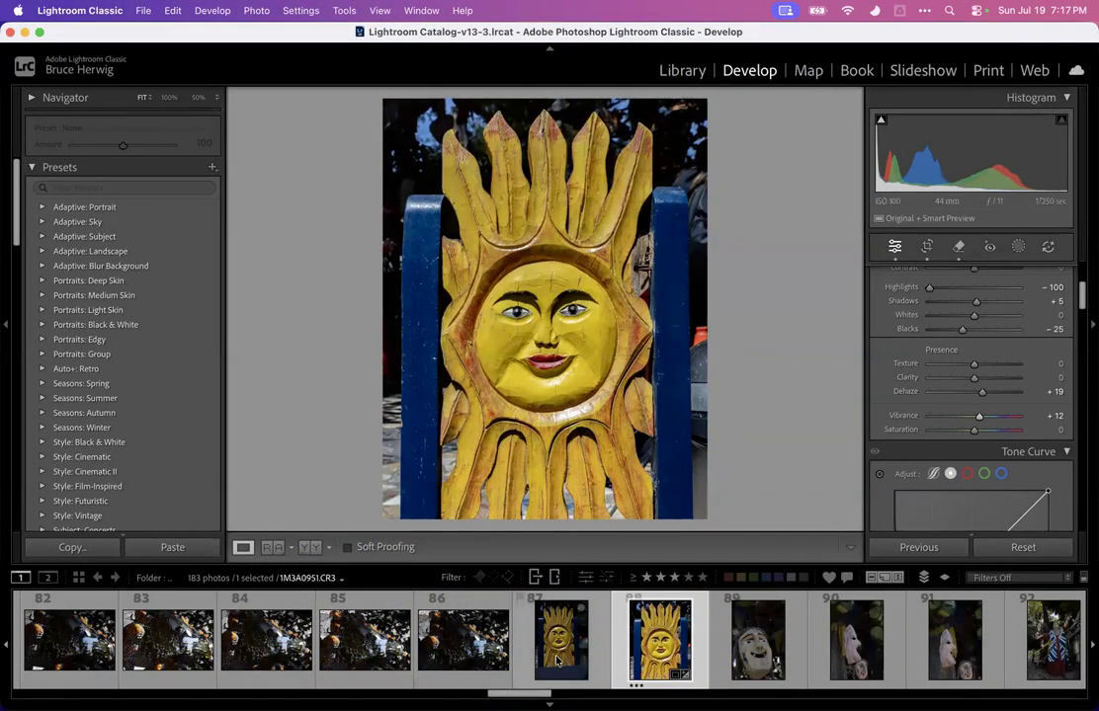
scroll(613, 641, down, 10)
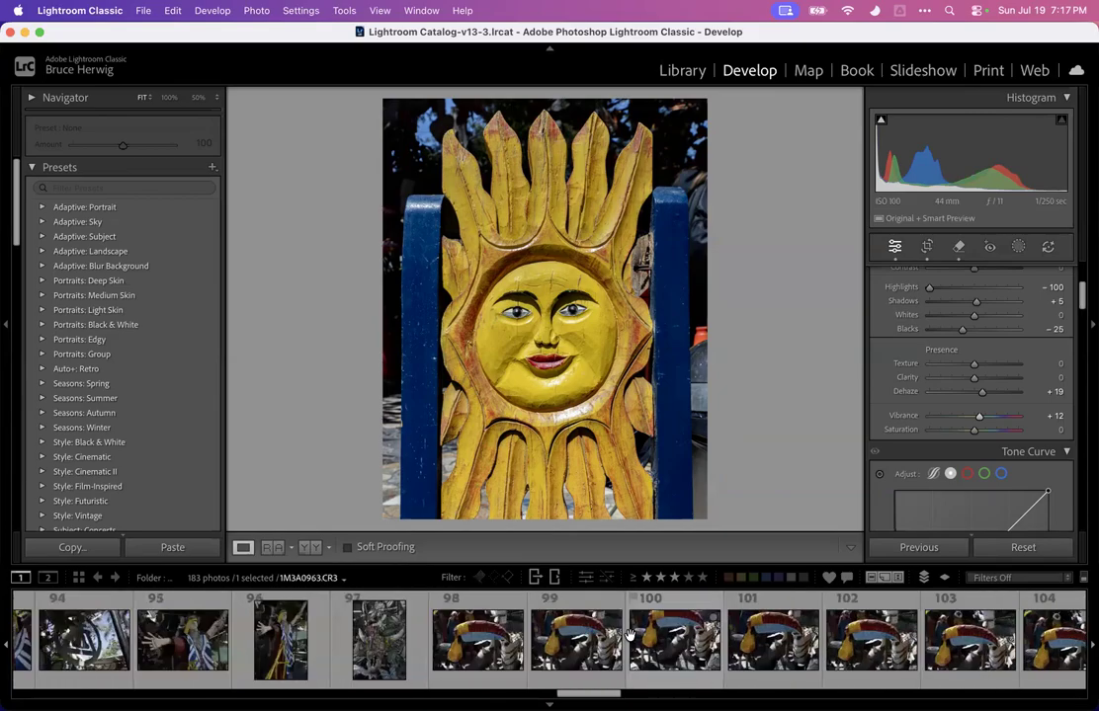
scroll(631, 641, down, 6)
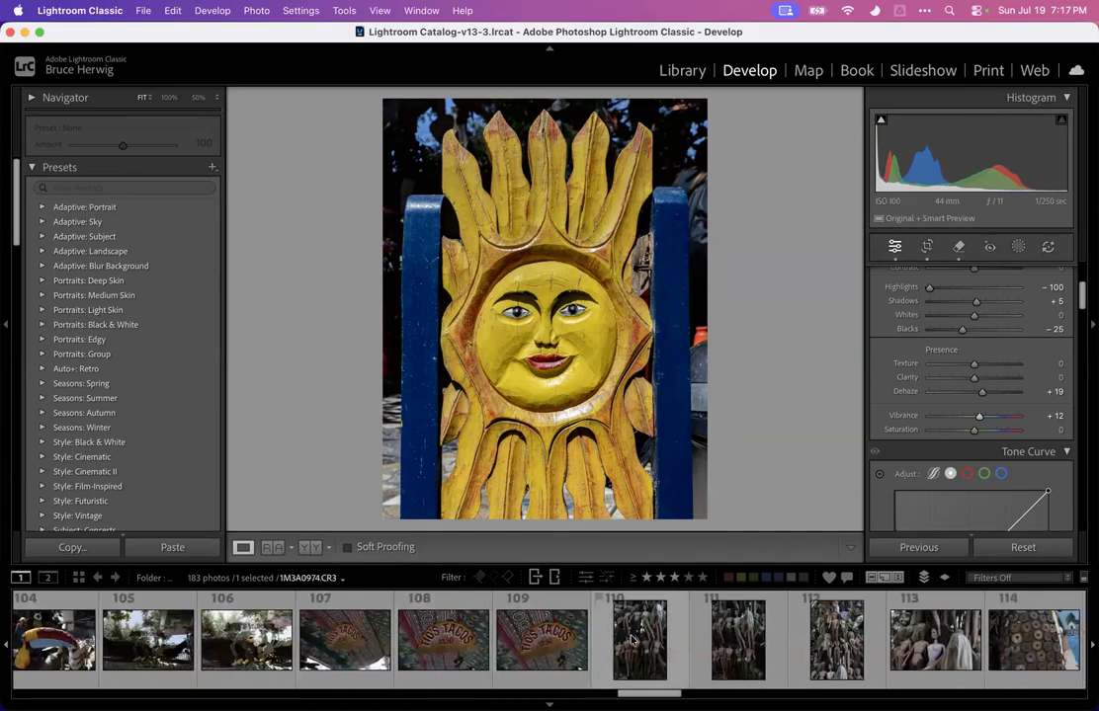
scroll(631, 640, down, 3)
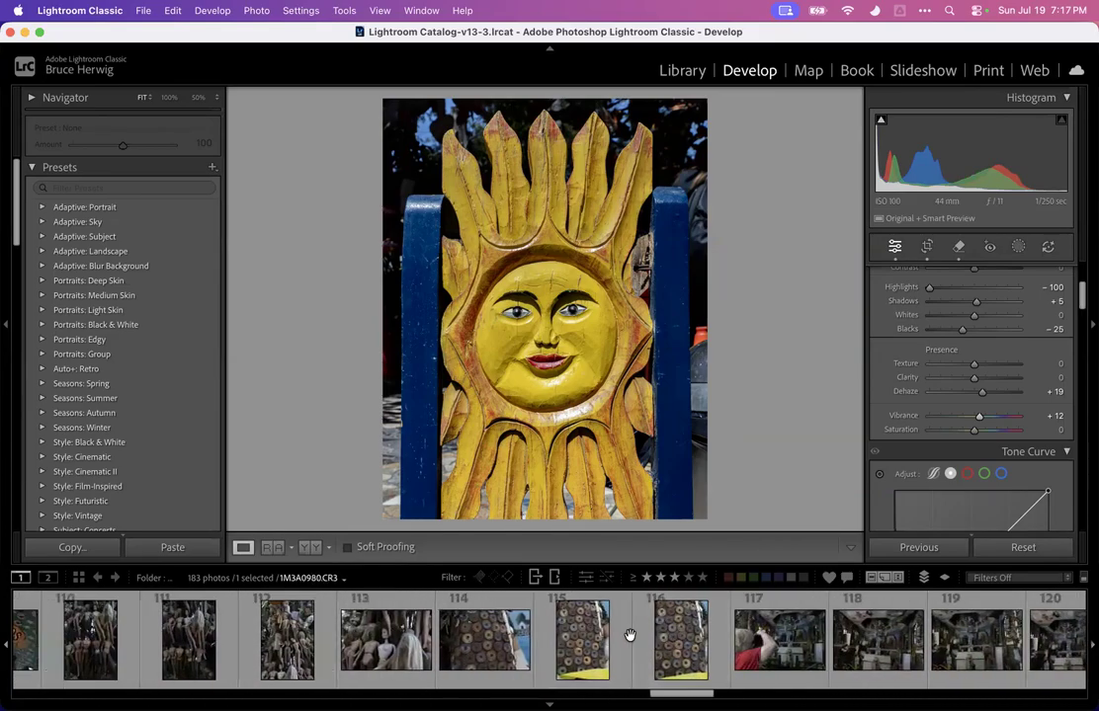
scroll(631, 640, down, 2)
click(484, 648)
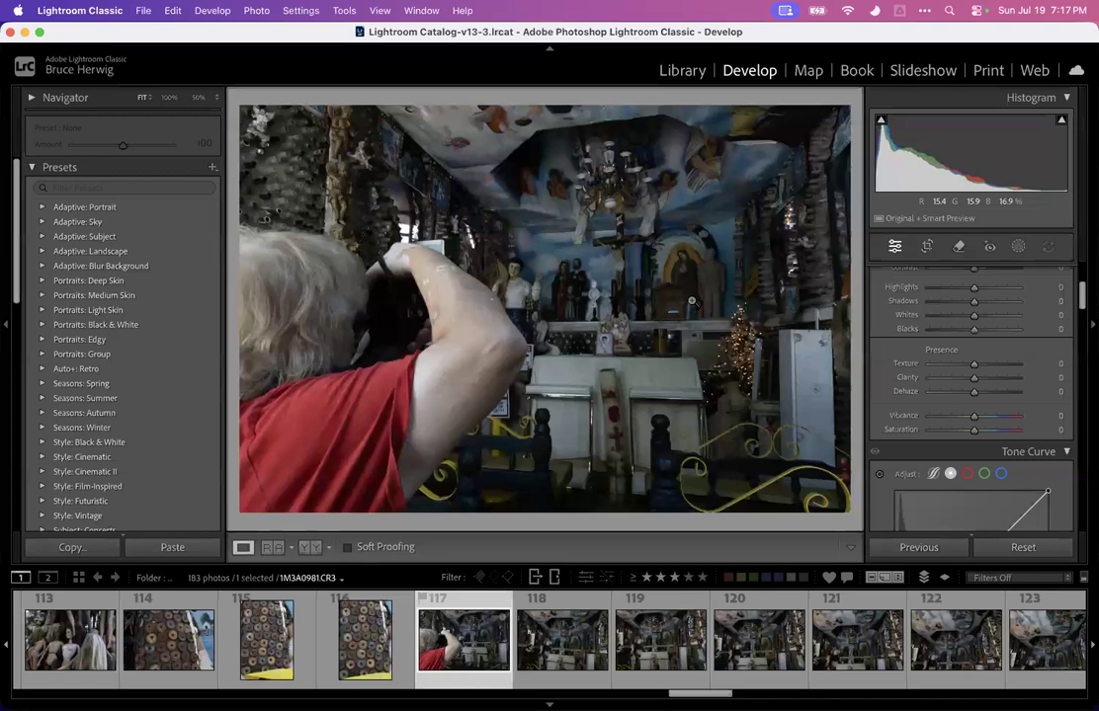
Tone the chapel photo: Exposure +1.85, Highlights -100, Shadows +48, Blacks -50, Dehaze -8 and Vibrance +47
scroll(950, 306, up, 3)
drag(973, 326, 927, 359)
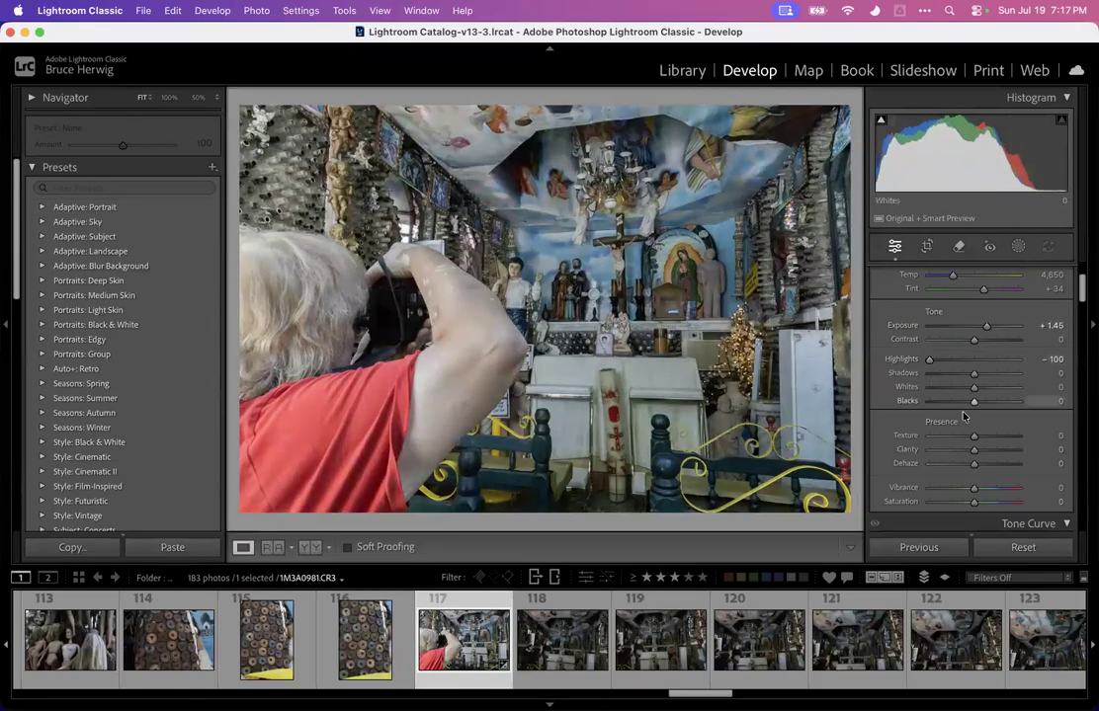
scroll(973, 395, down, 3)
drag(973, 404, 986, 366)
scroll(974, 395, up, 5)
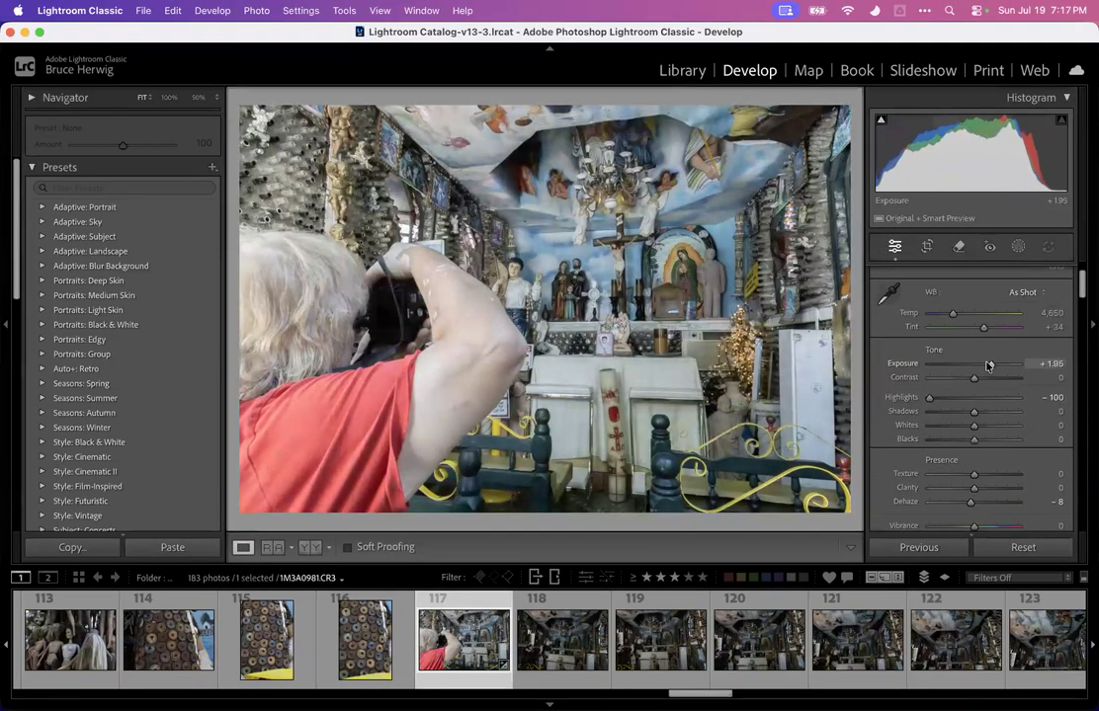
drag(930, 399, 951, 442)
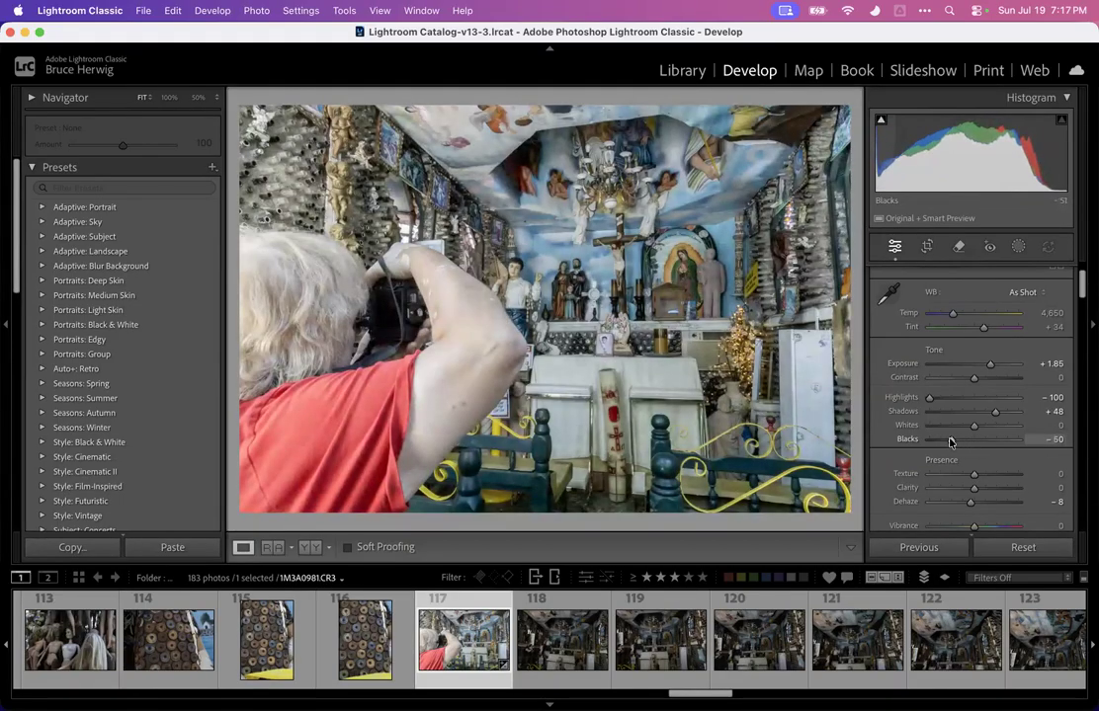
scroll(973, 474, down, 2)
drag(985, 492, 995, 488)
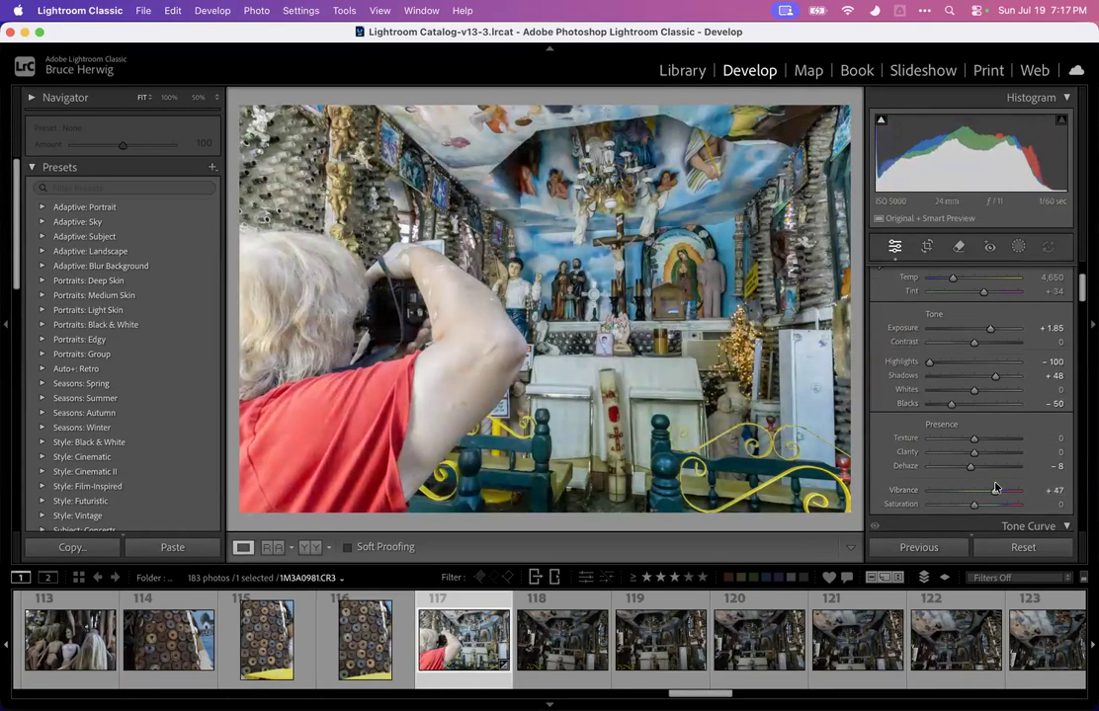
click(926, 246)
drag(855, 103, 873, 123)
key(super+z)
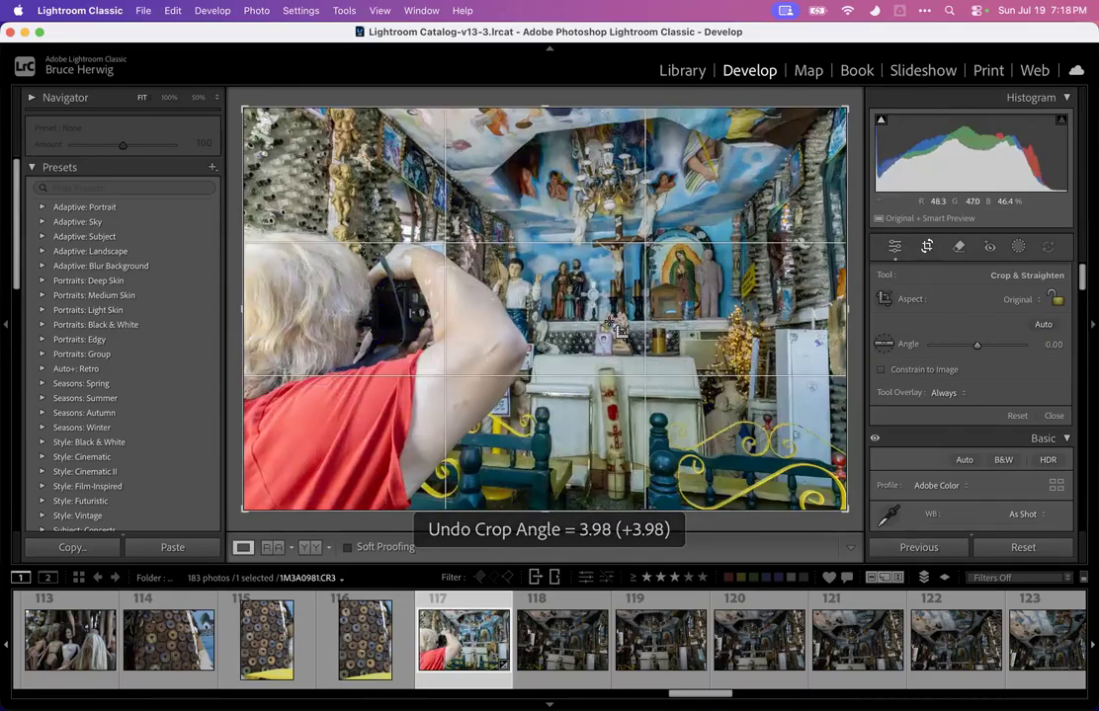
key(super+=)
key(super+=)
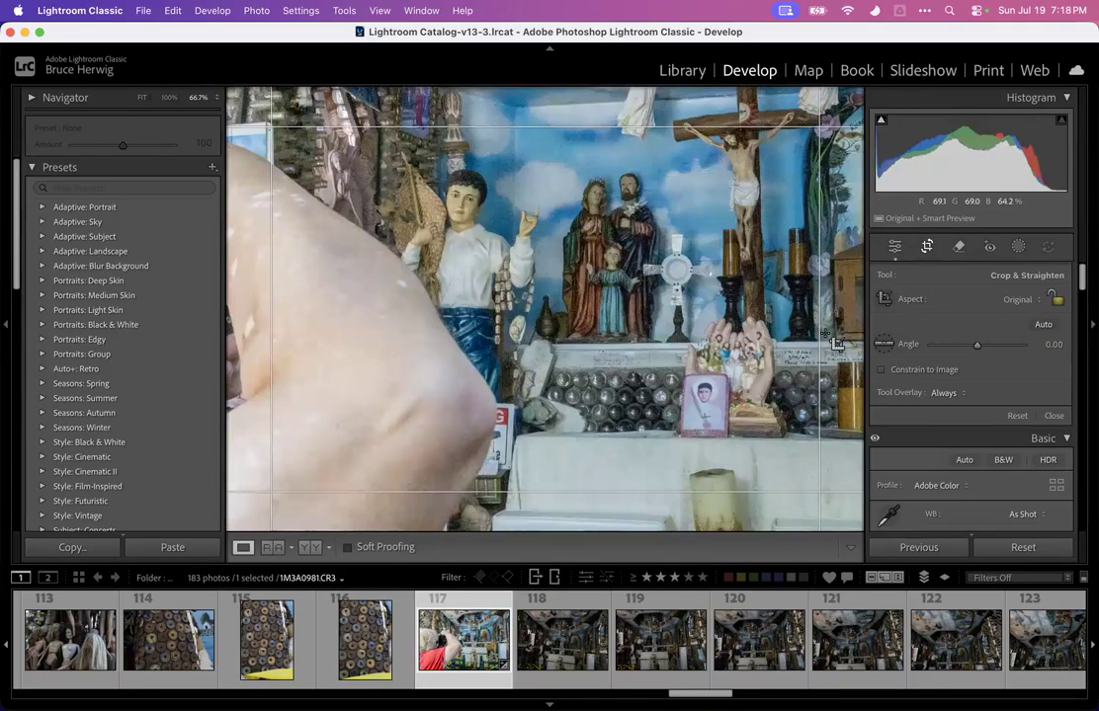
key(Return)
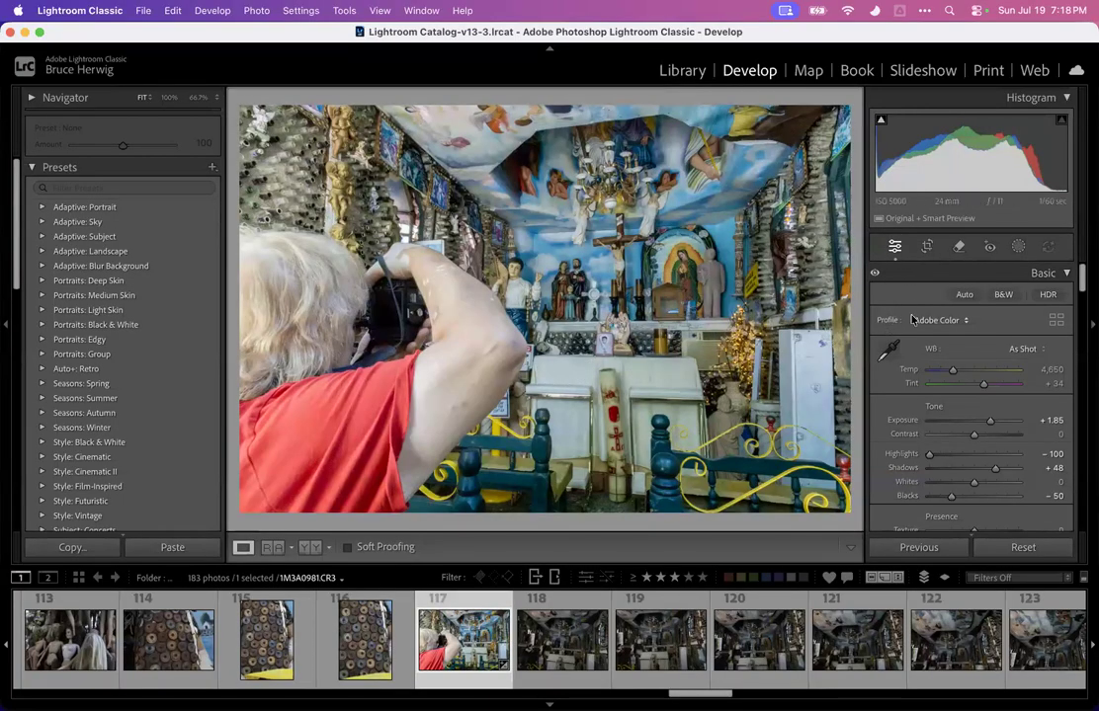
scroll(886, 326, down, 3)
scroll(886, 326, up, 3)
Straighten the chapel photo by drawing a level line across the altar with the Angle tool
click(927, 247)
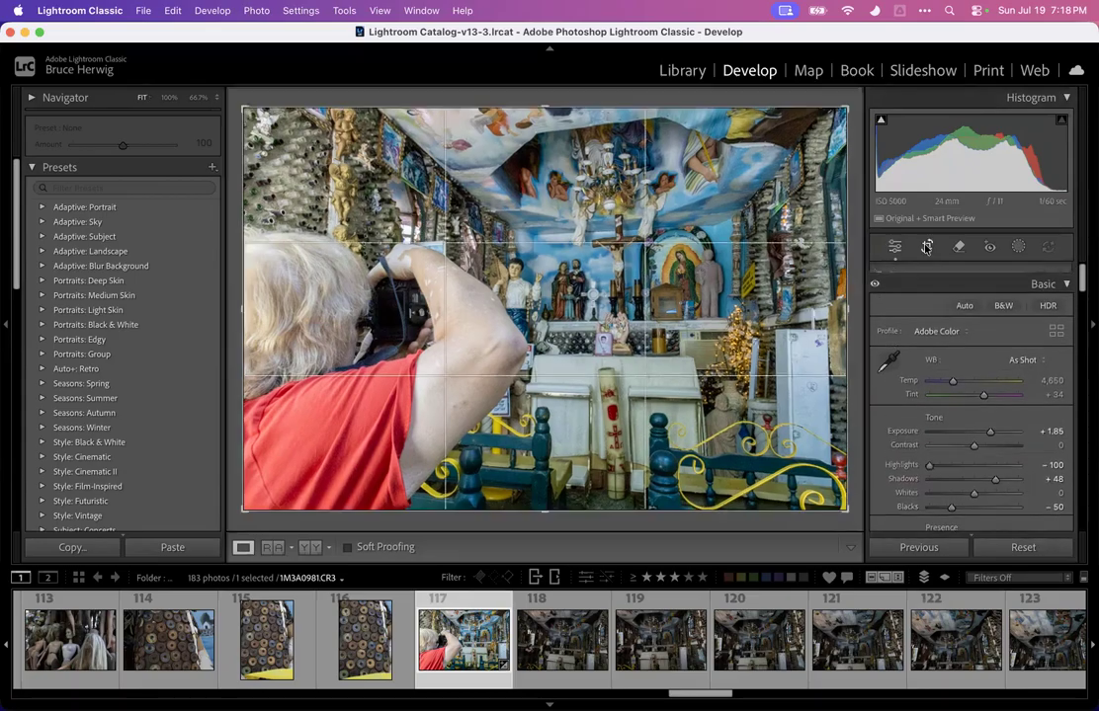
click(884, 344)
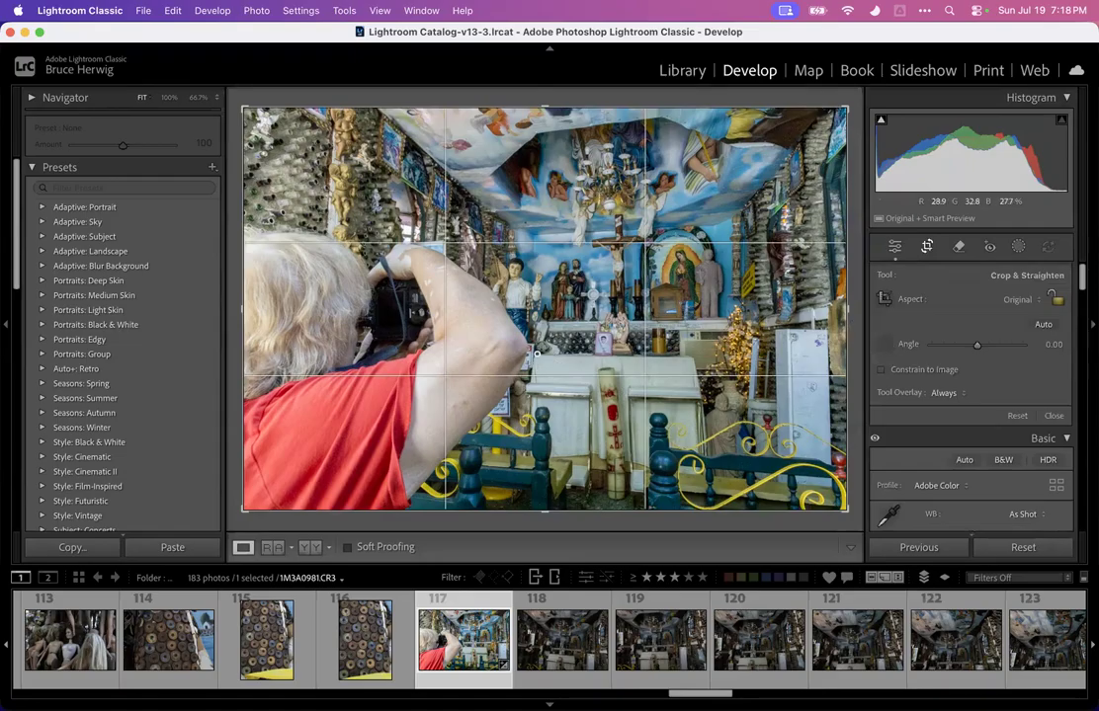
drag(718, 354, 744, 356)
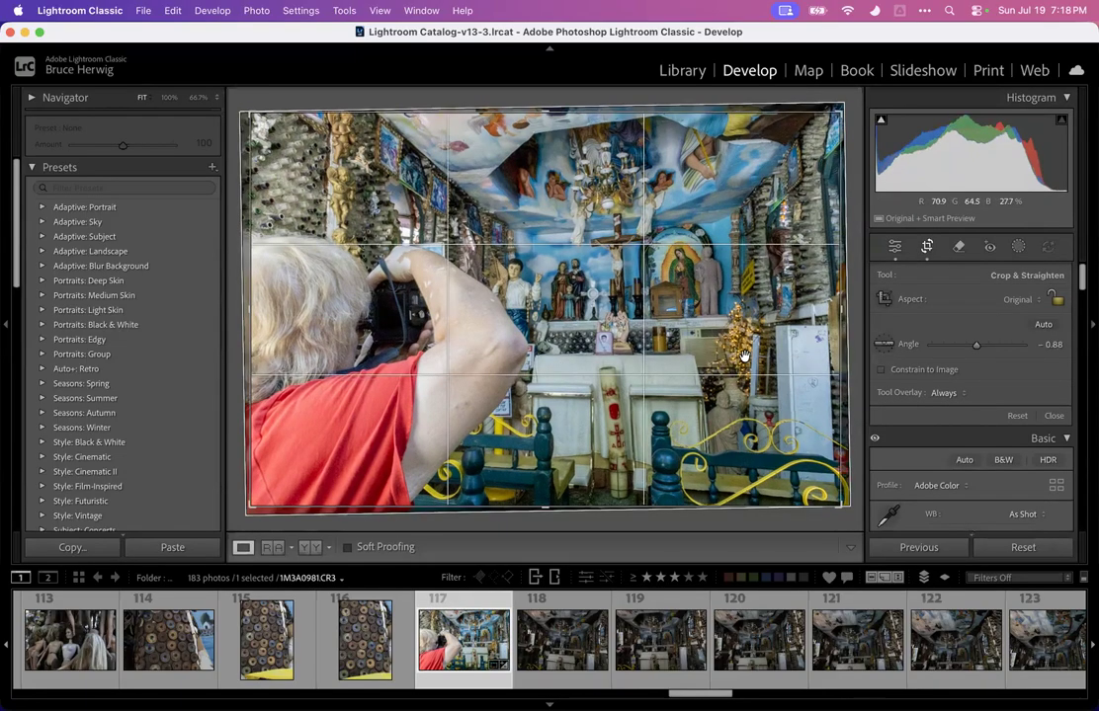
click(927, 247)
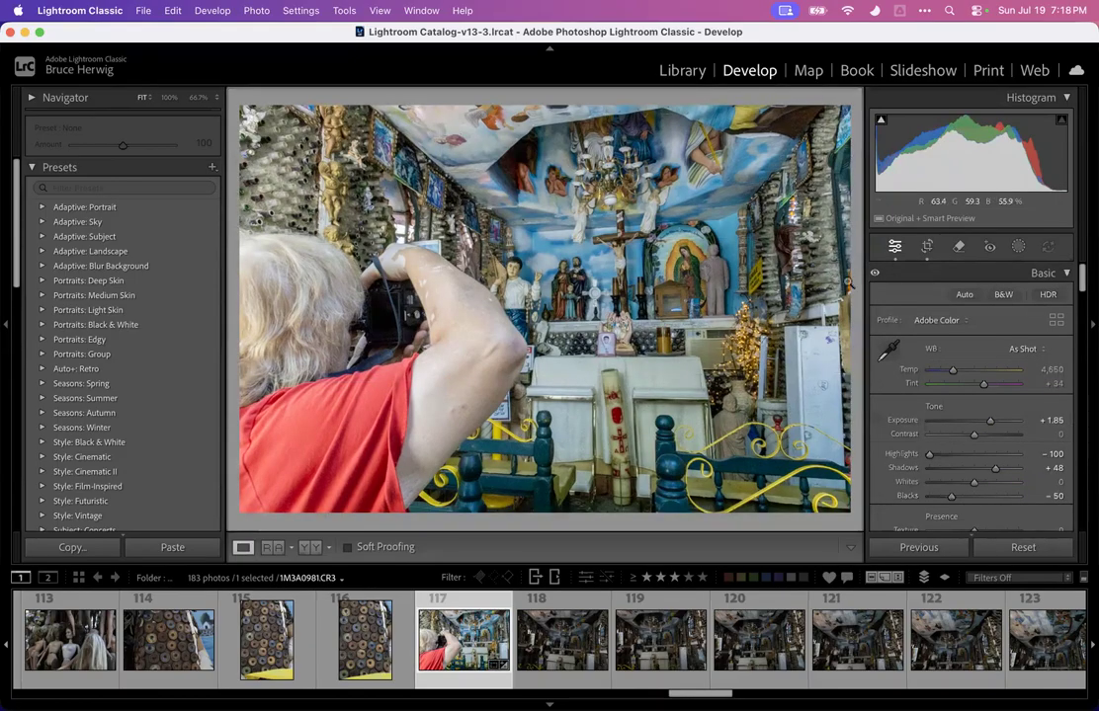
Re-straighten the chapel photo along the altar shelf to an angle of 0.21
click(927, 247)
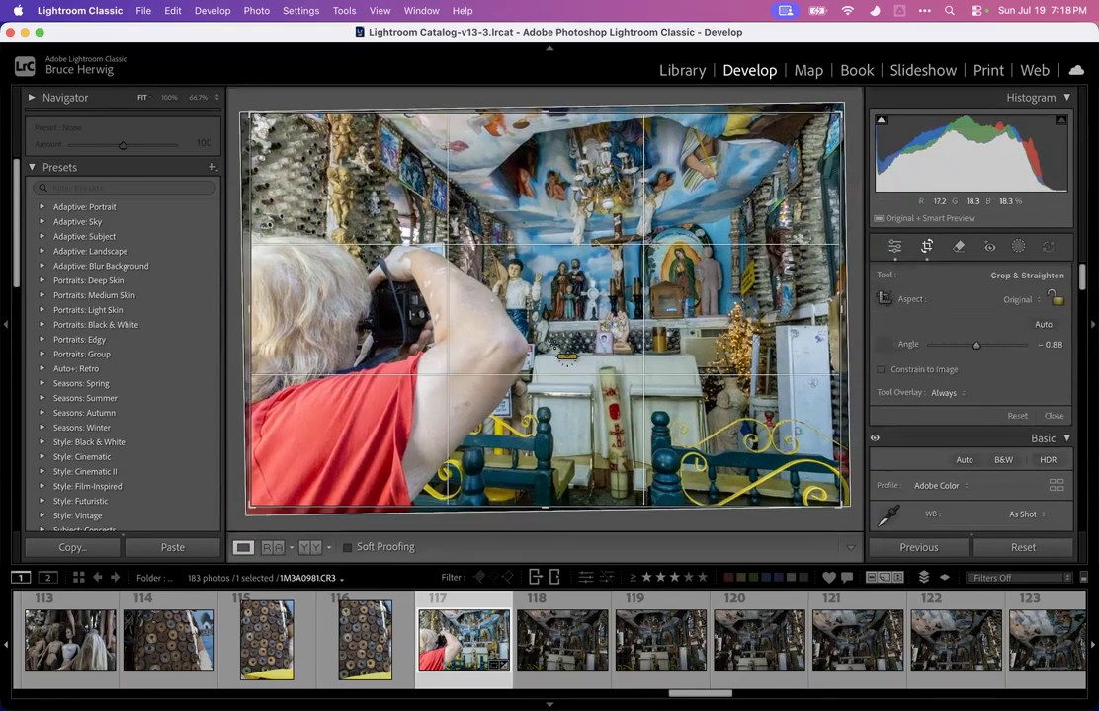
drag(623, 315, 806, 314)
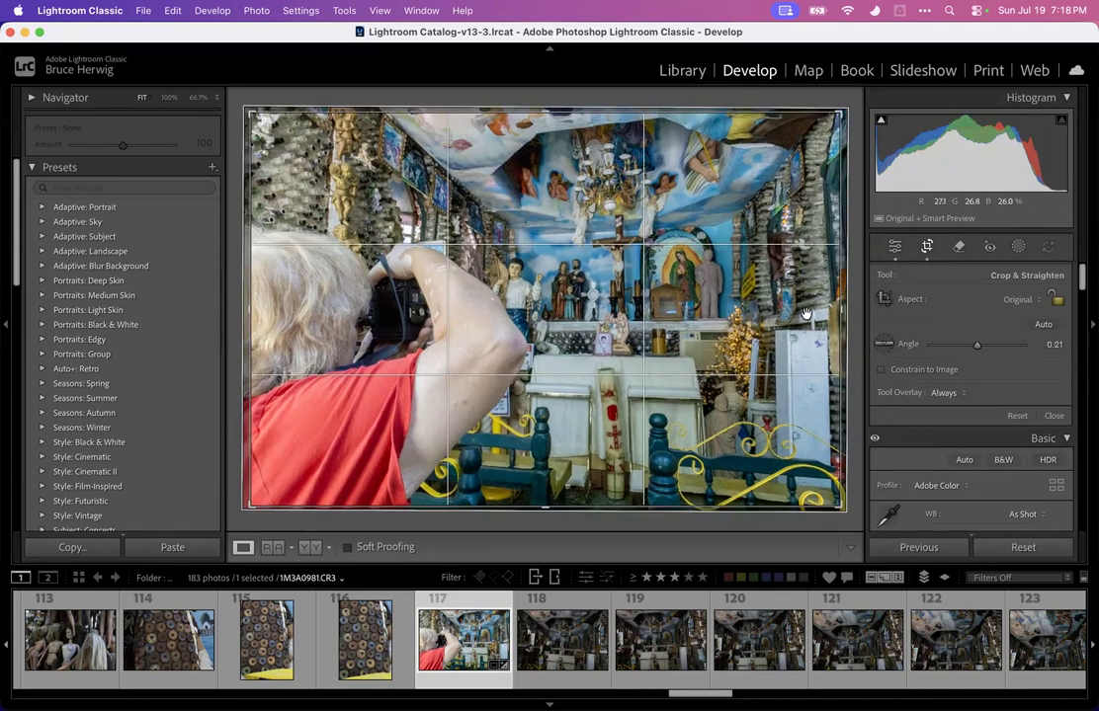
key(Return)
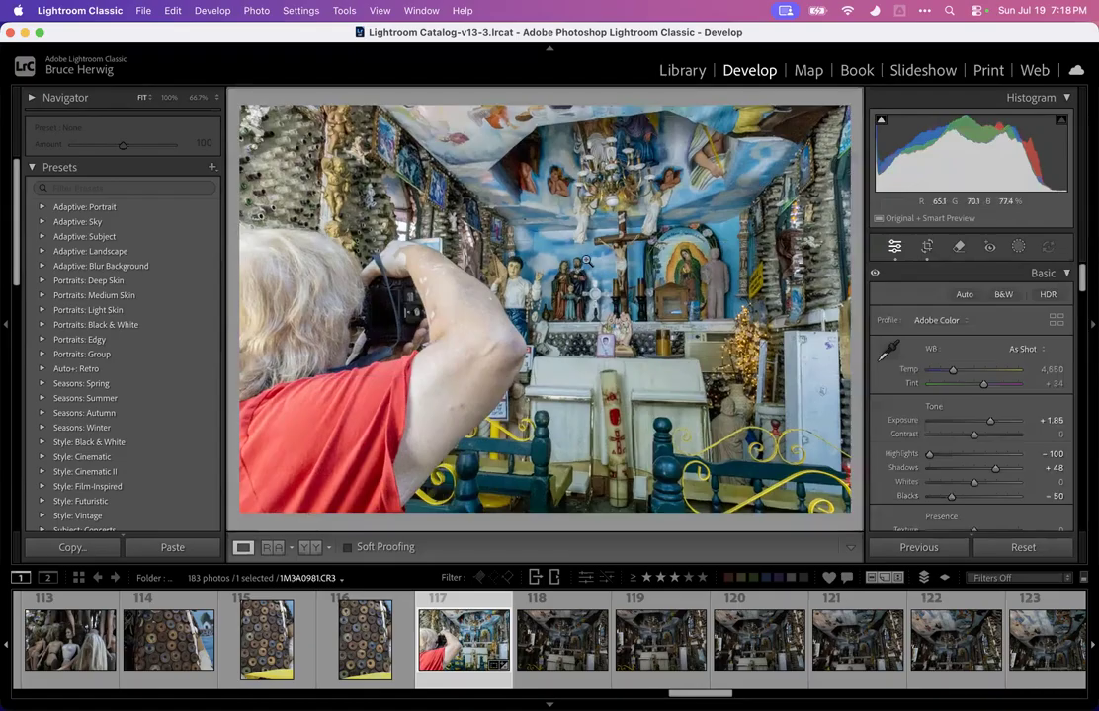
Trim the chapel photo's left crop edge slightly inward and apply the crop
key(r)
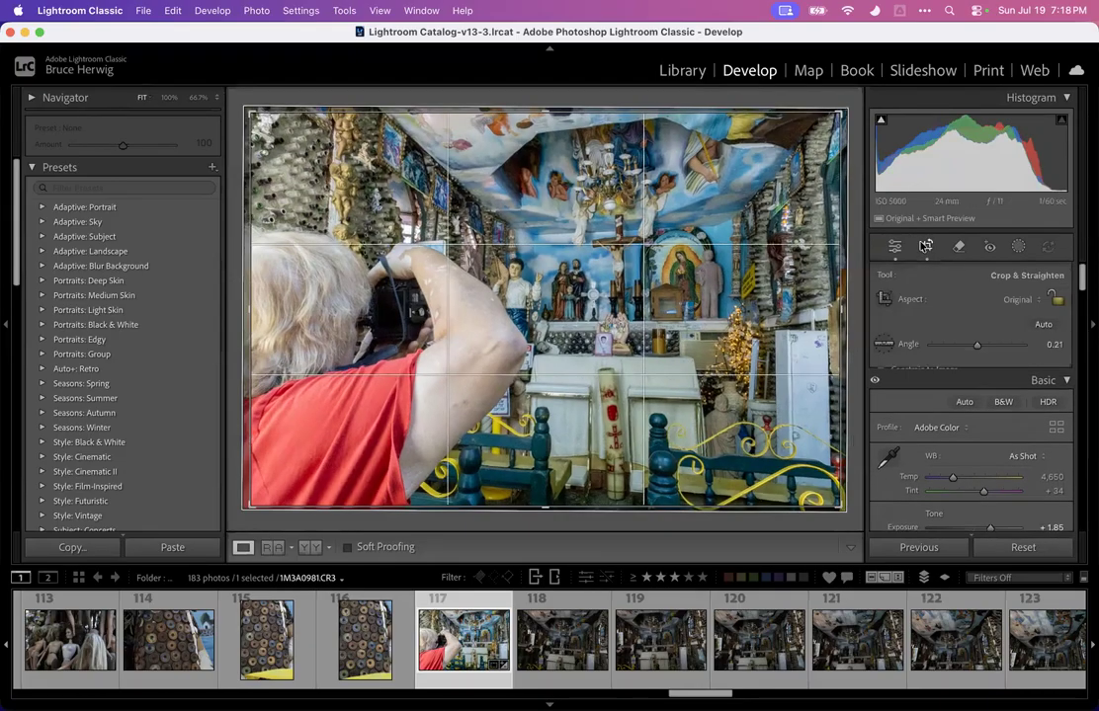
drag(251, 308, 258, 311)
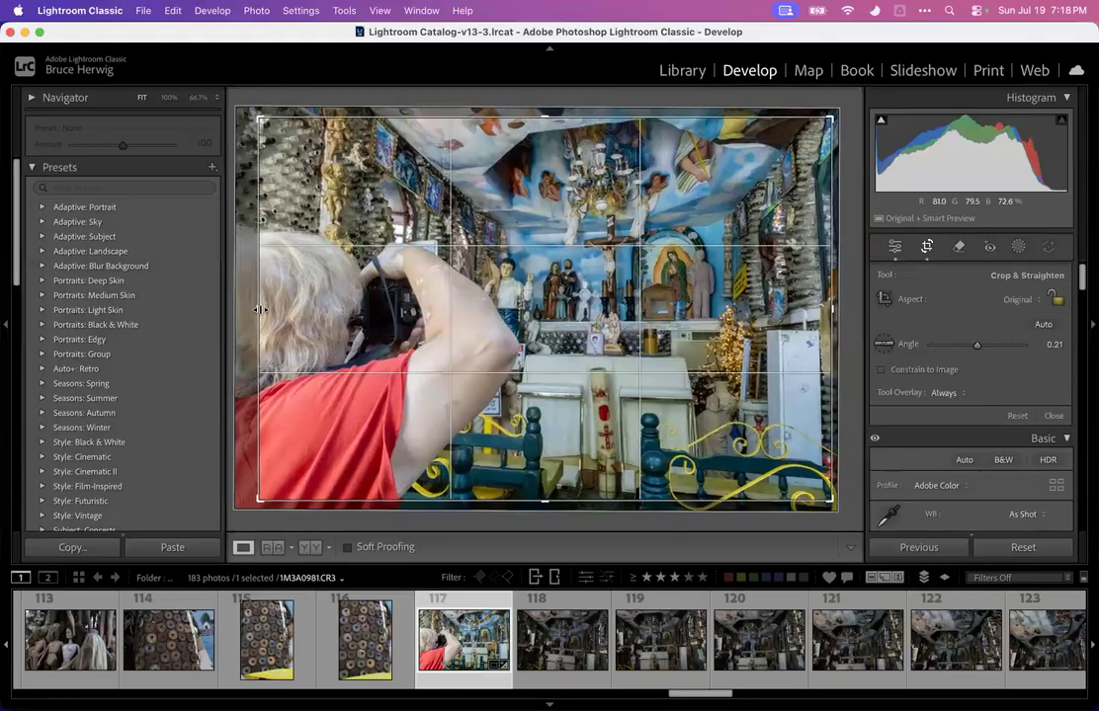
key(Return)
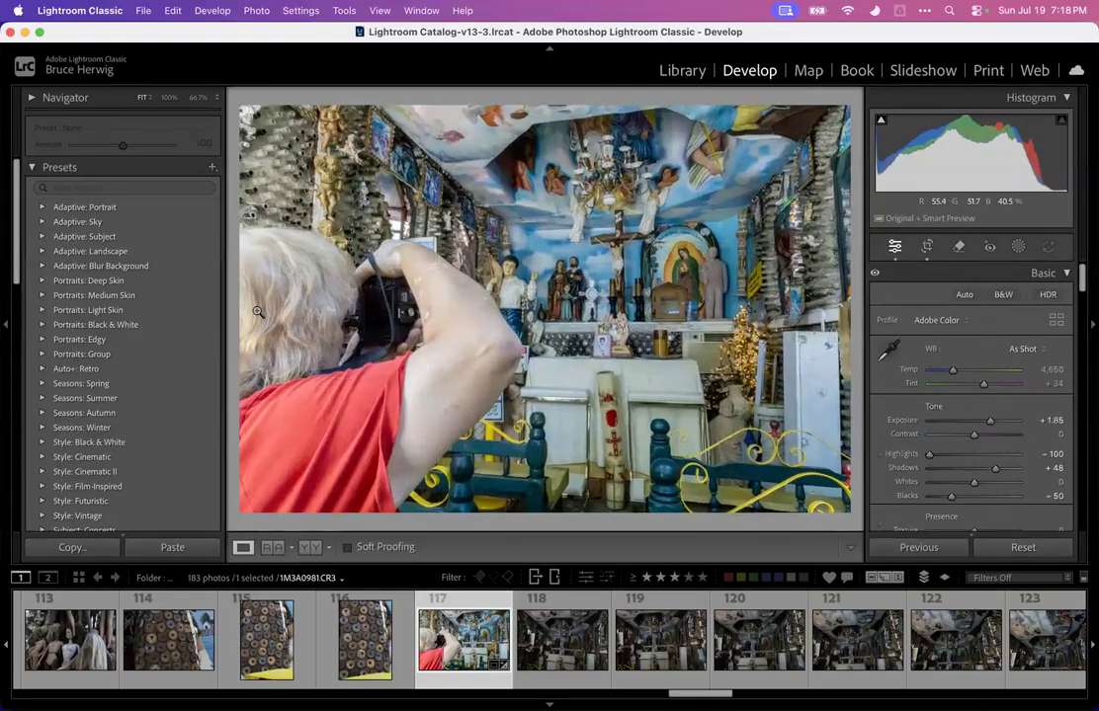
Preview the chapel photo full screen and rate it 3 stars
key(f)
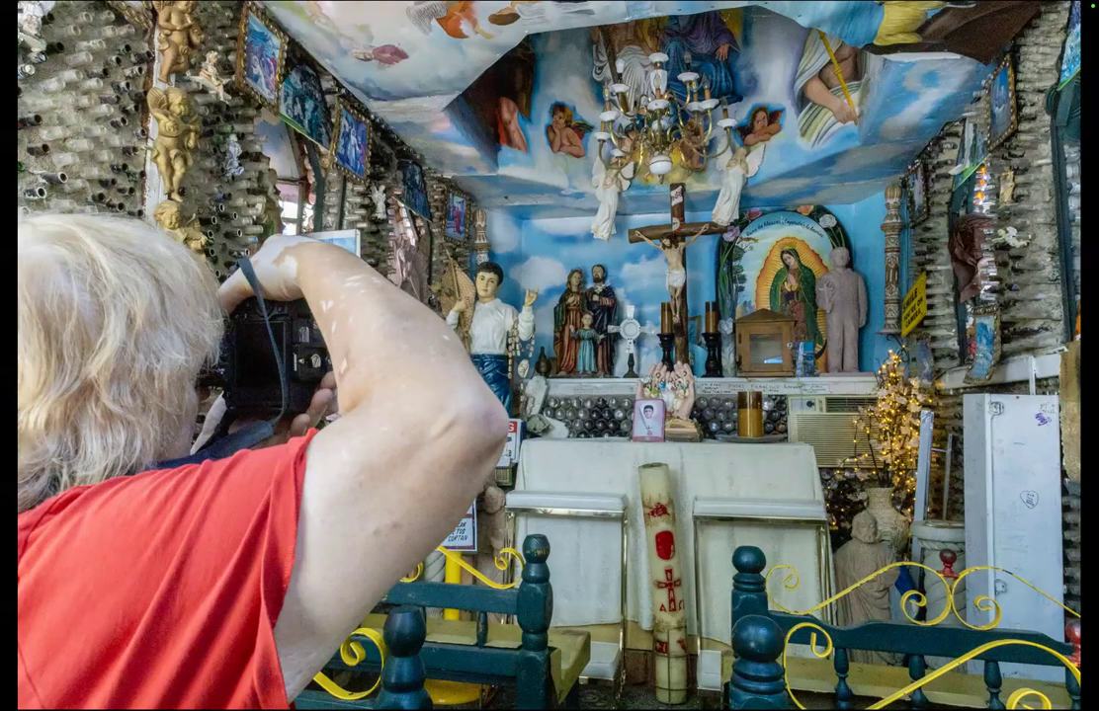
key(f)
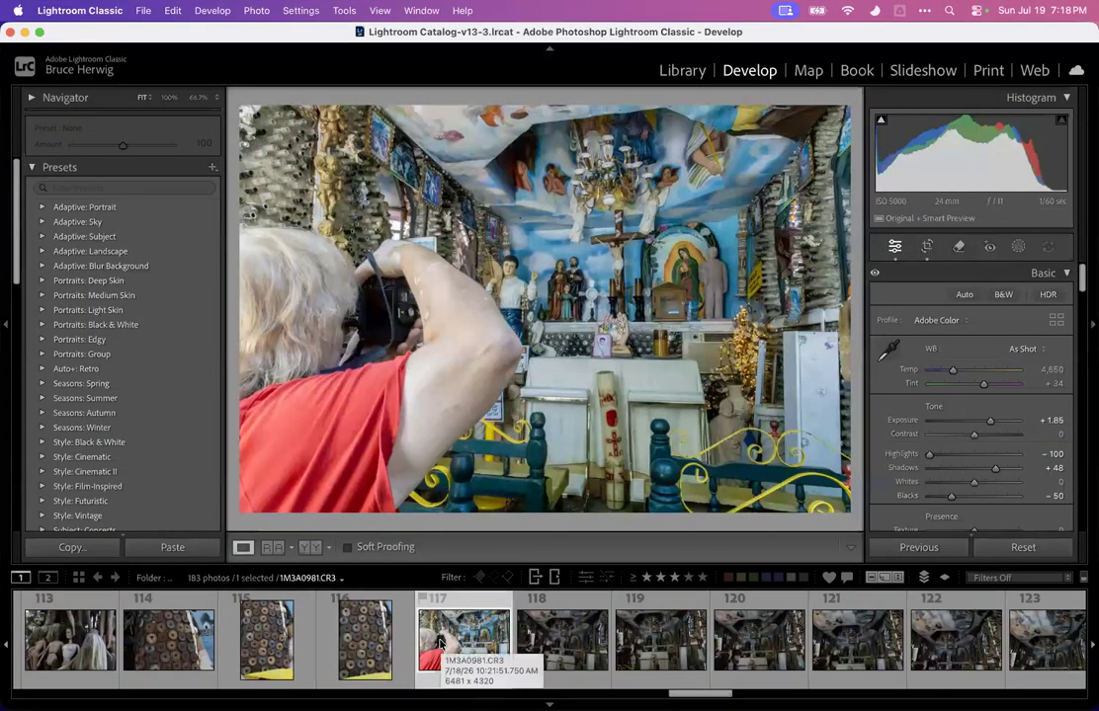
key(3)
click(523, 659)
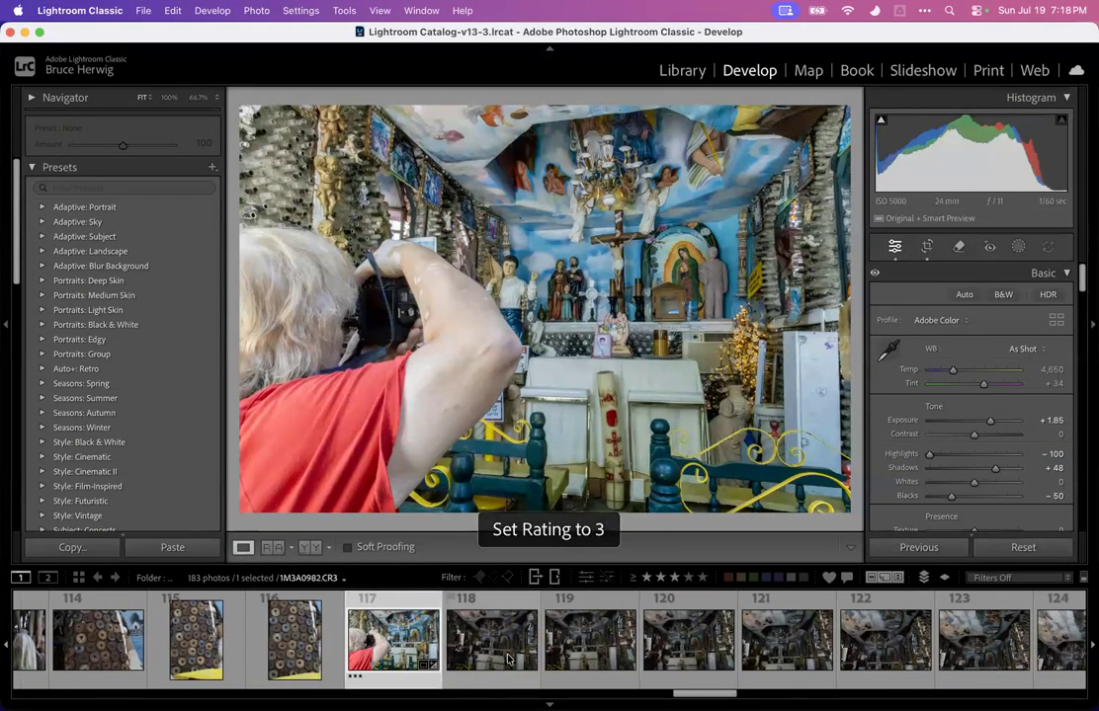
Browse through the following chapel interior photos one by one
key(Right)
key(Right)
key(Right)
key(Right)
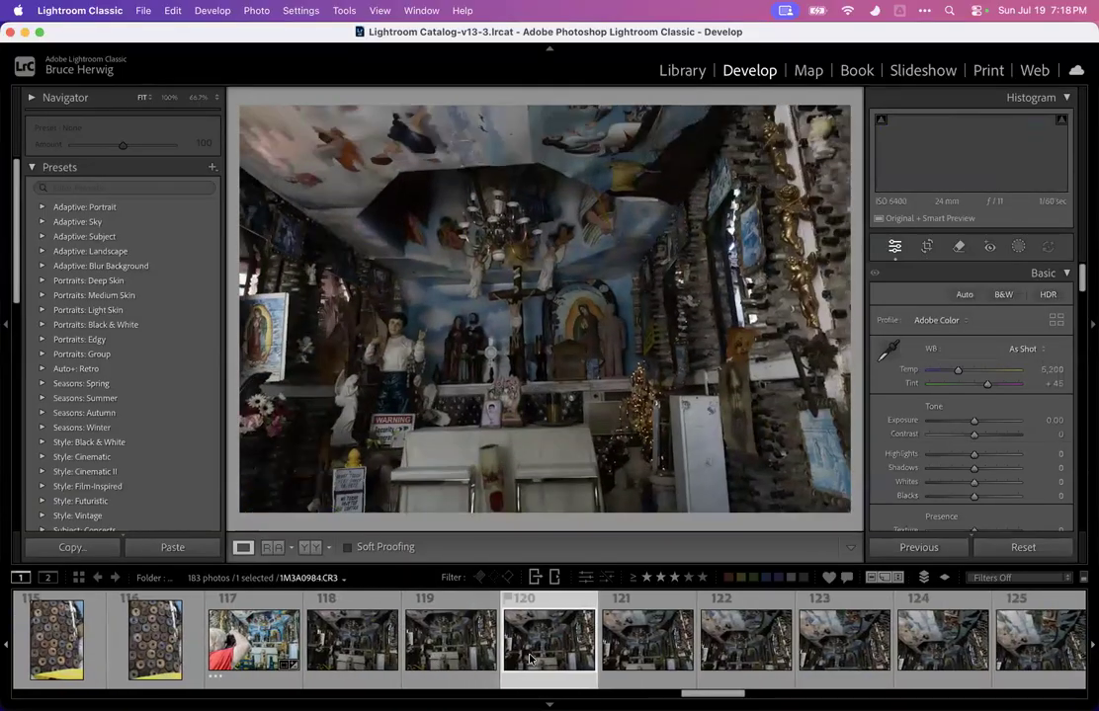
key(Right)
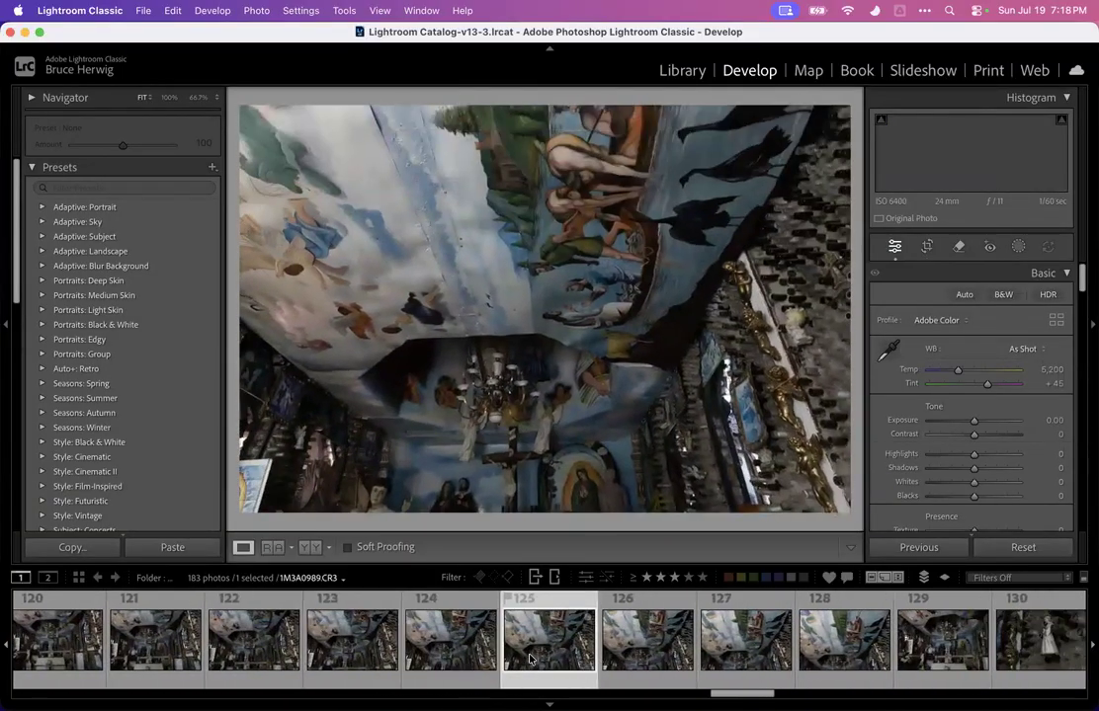
key(Right)
key(Right)
key(Right)
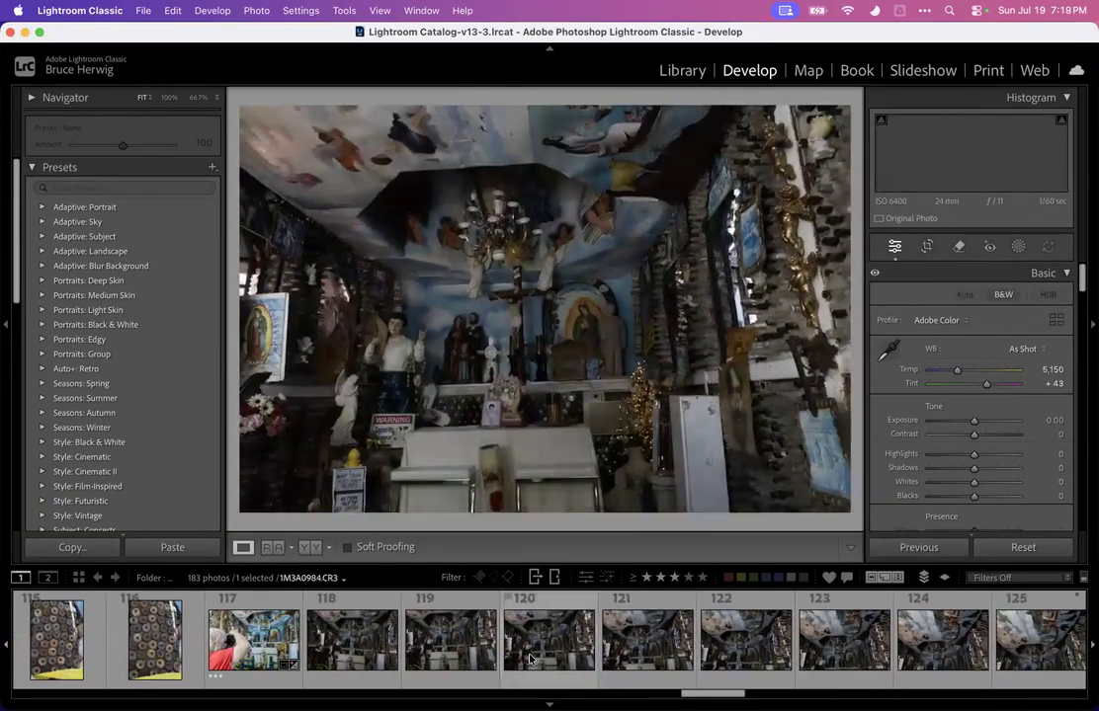
key(Left)
key(Left)
key(Left)
key(Left)
key(Left)
key(Left)
key(Left)
key(Left)
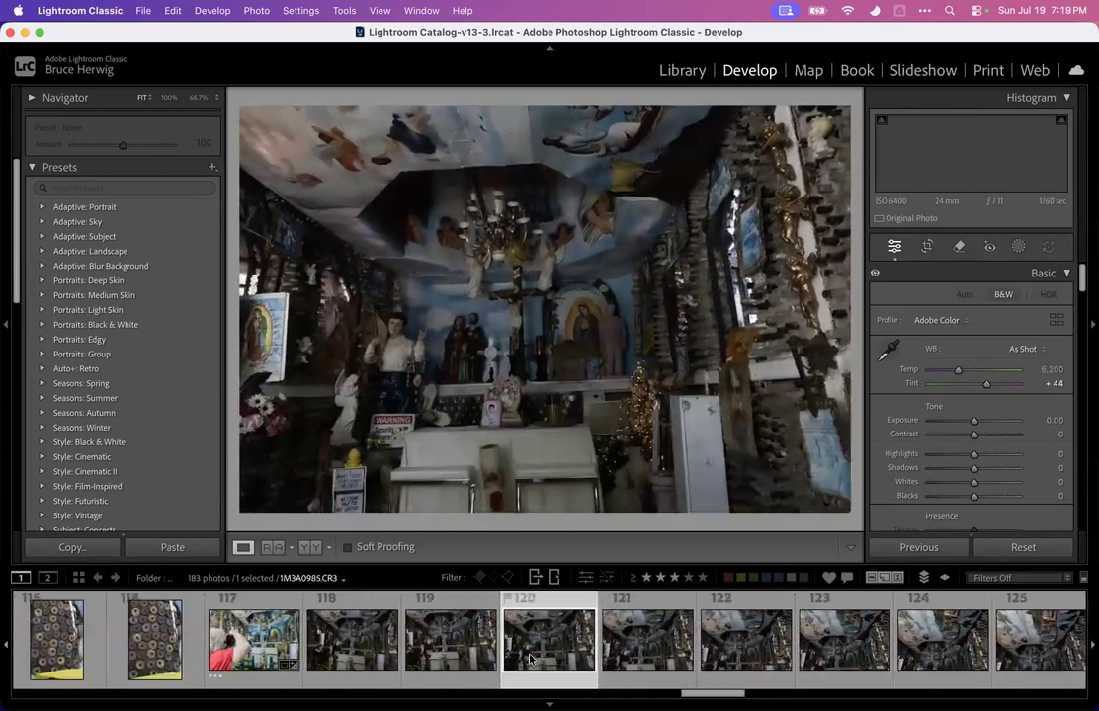
key(Right)
key(Right)
key(Right)
key(Right)
key(Right)
key(Right)
key(Right)
key(Right)
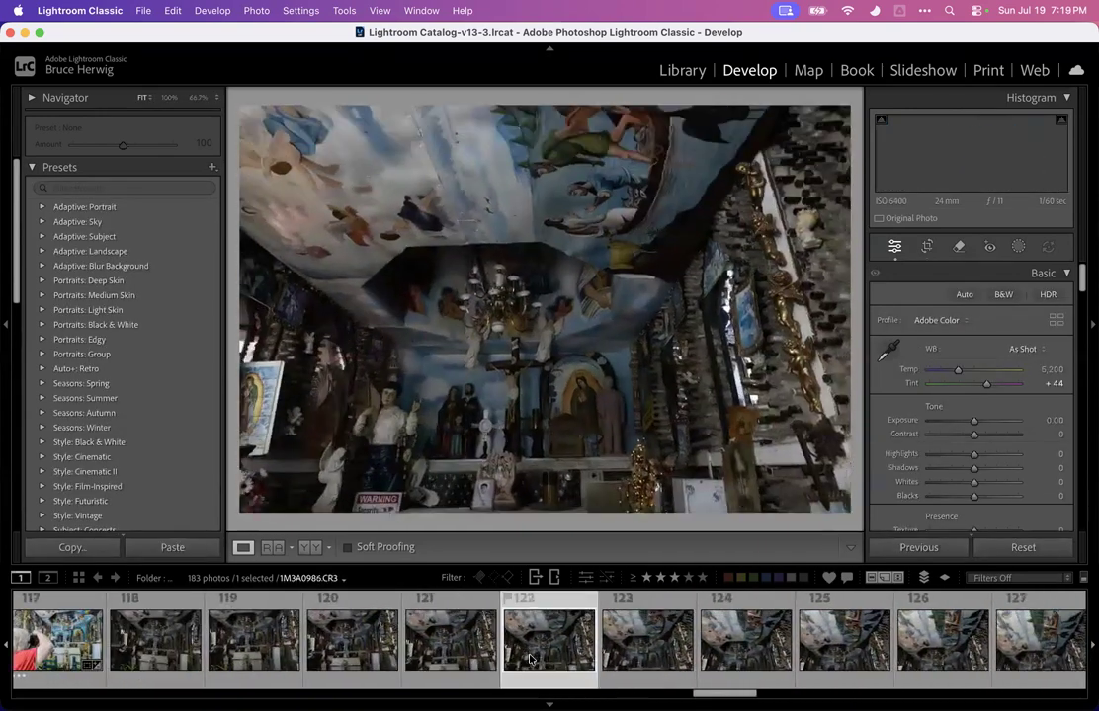
key(Right)
key(Right)
key(Right)
key(Right)
key(Right)
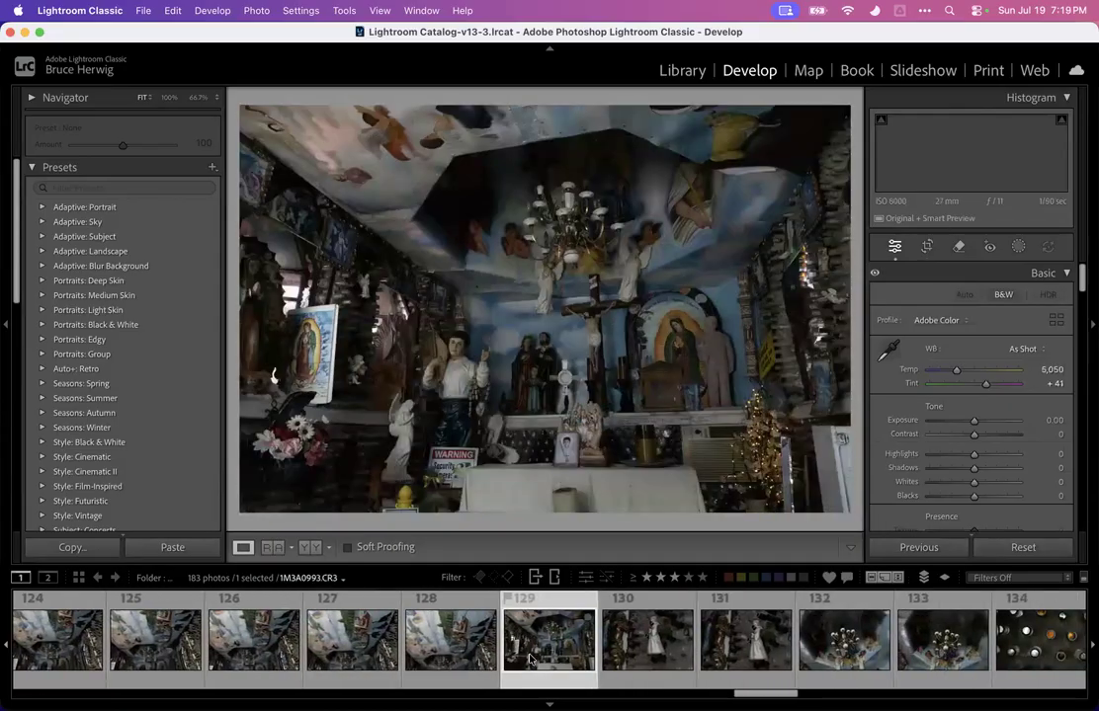
key(Left)
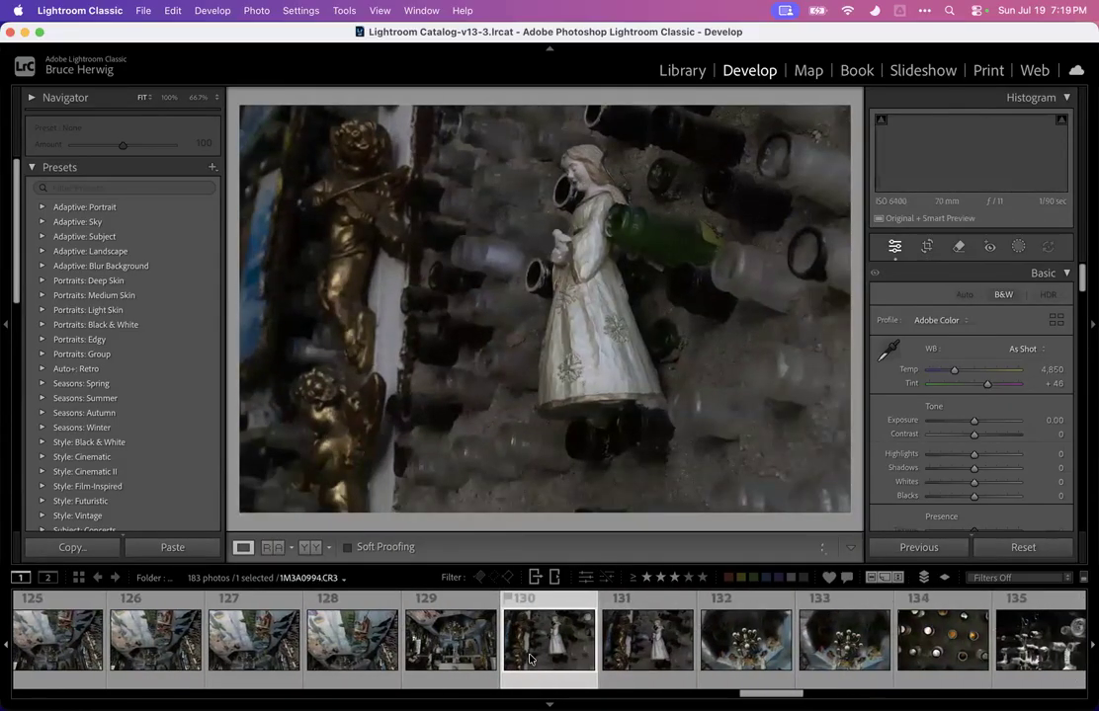
key(Right)
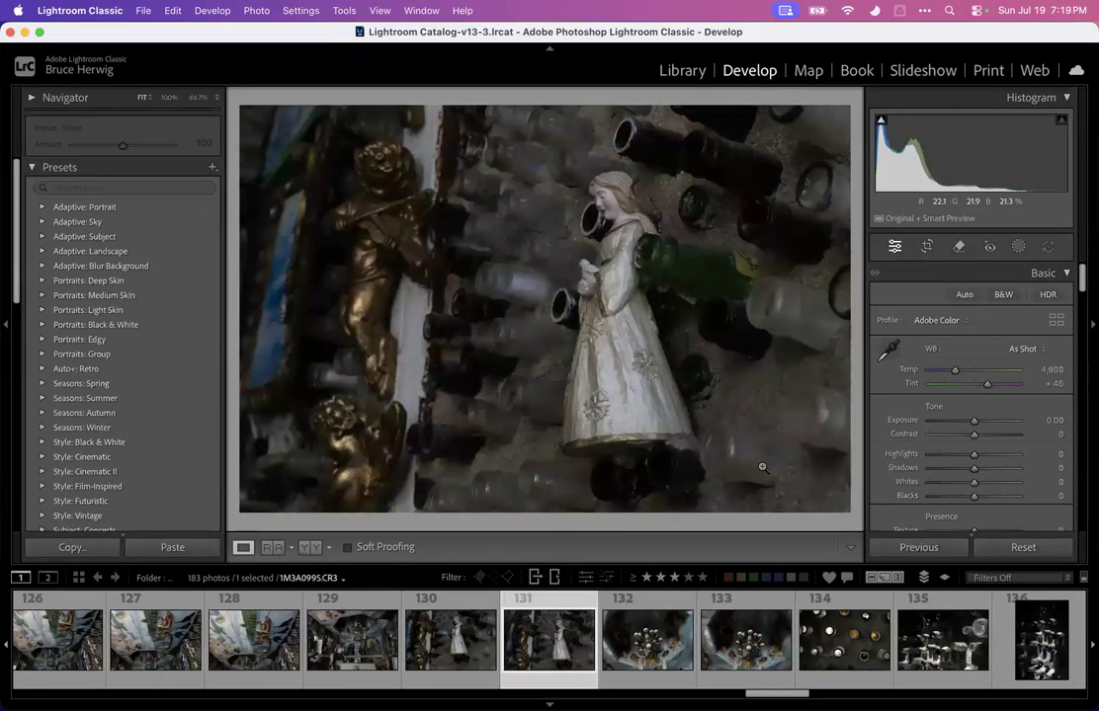
key(Right)
key(Left)
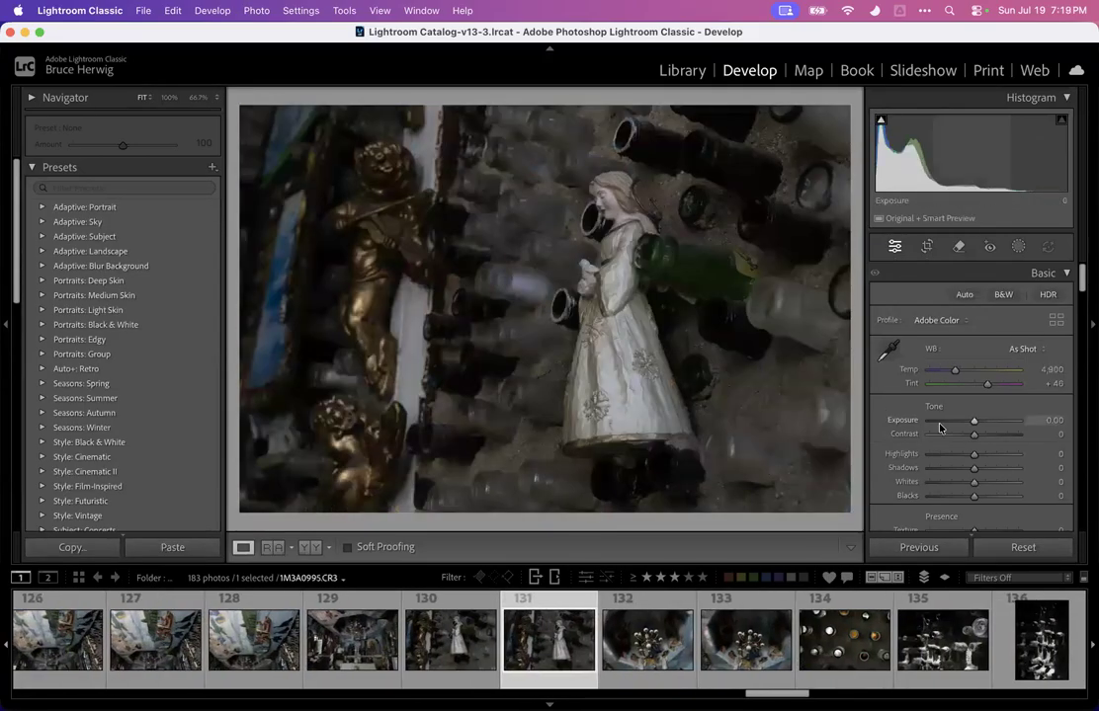
Rate the figurine-and-bottles photo 3 stars and raise its exposure to +1.95
key(3)
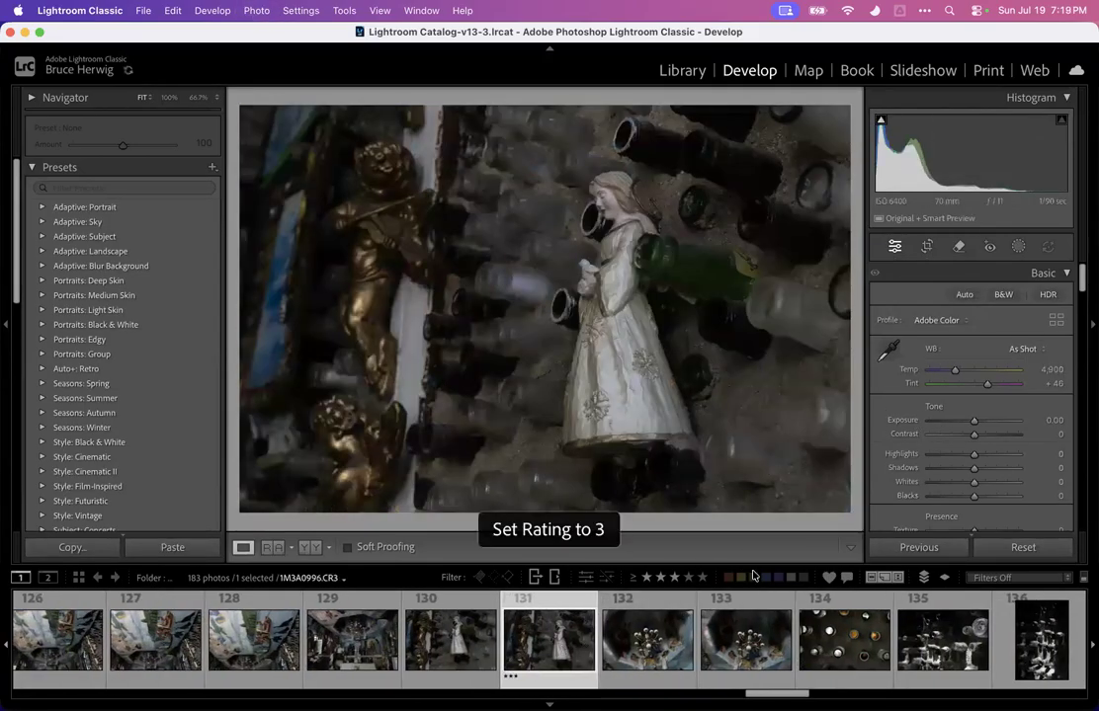
drag(989, 420, 1046, 453)
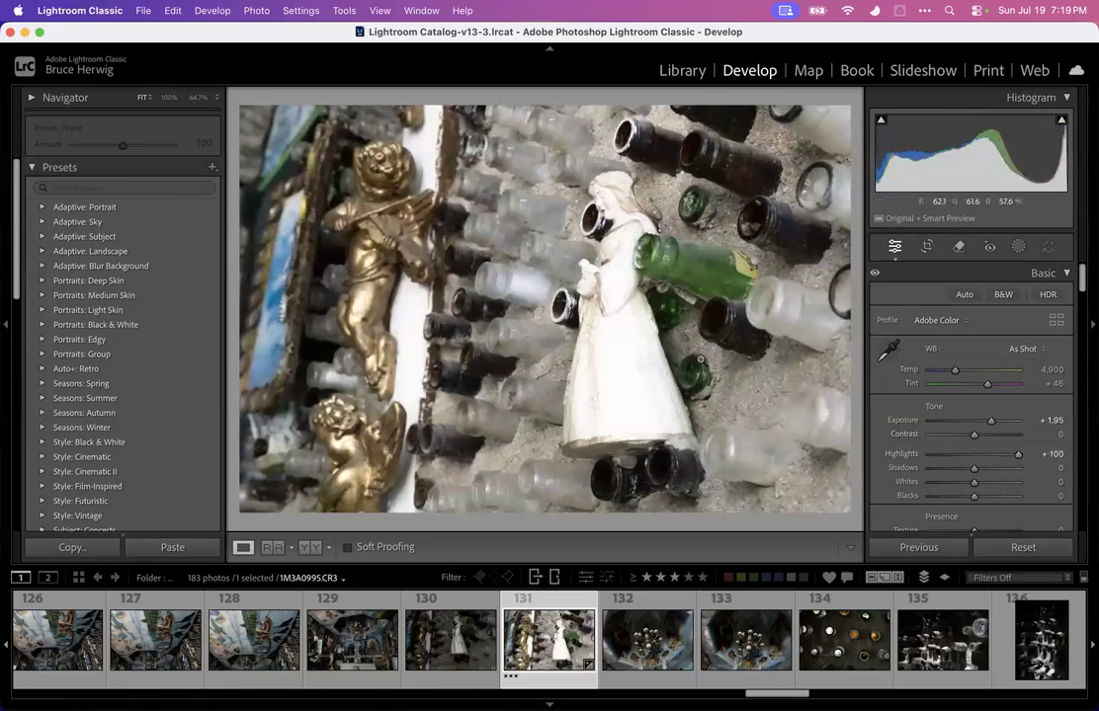
Set the highlights to -44 while checking the figurine's dress zoomed in
click(623, 334)
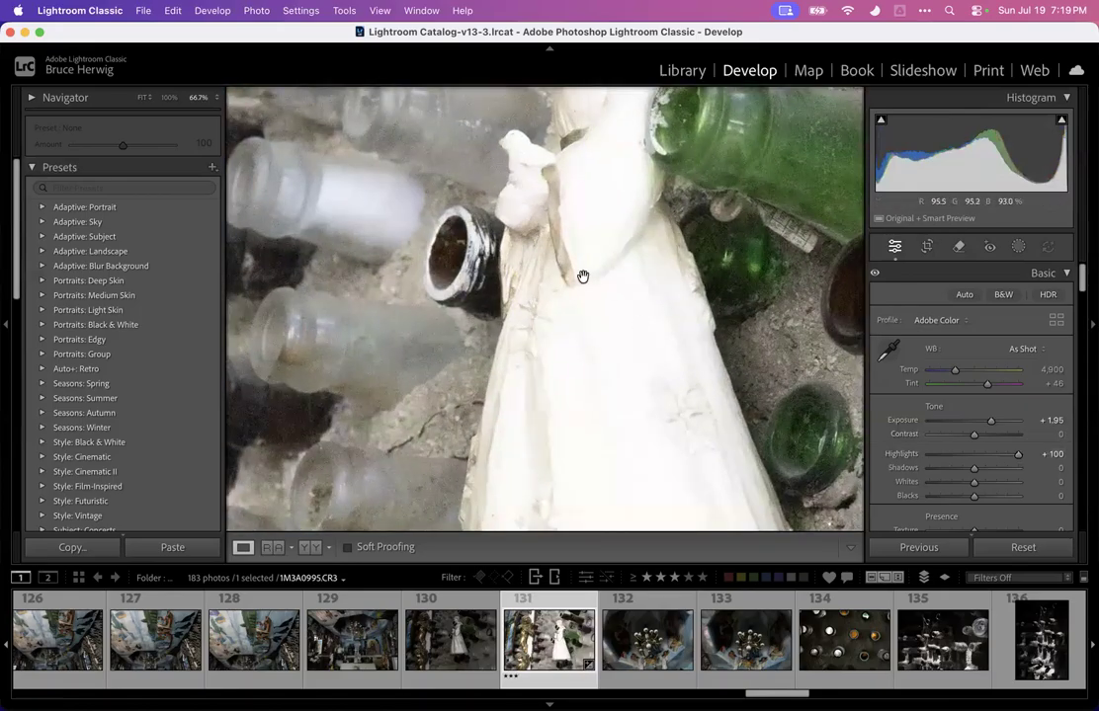
drag(1007, 457, 909, 462)
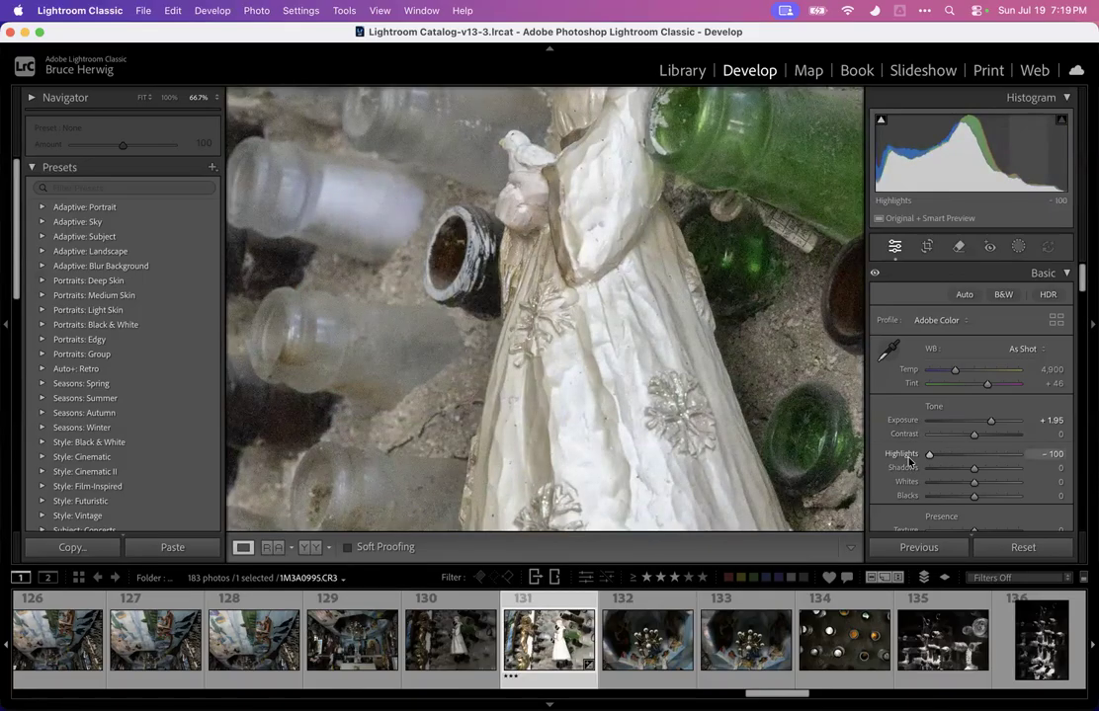
drag(928, 457, 956, 458)
click(662, 292)
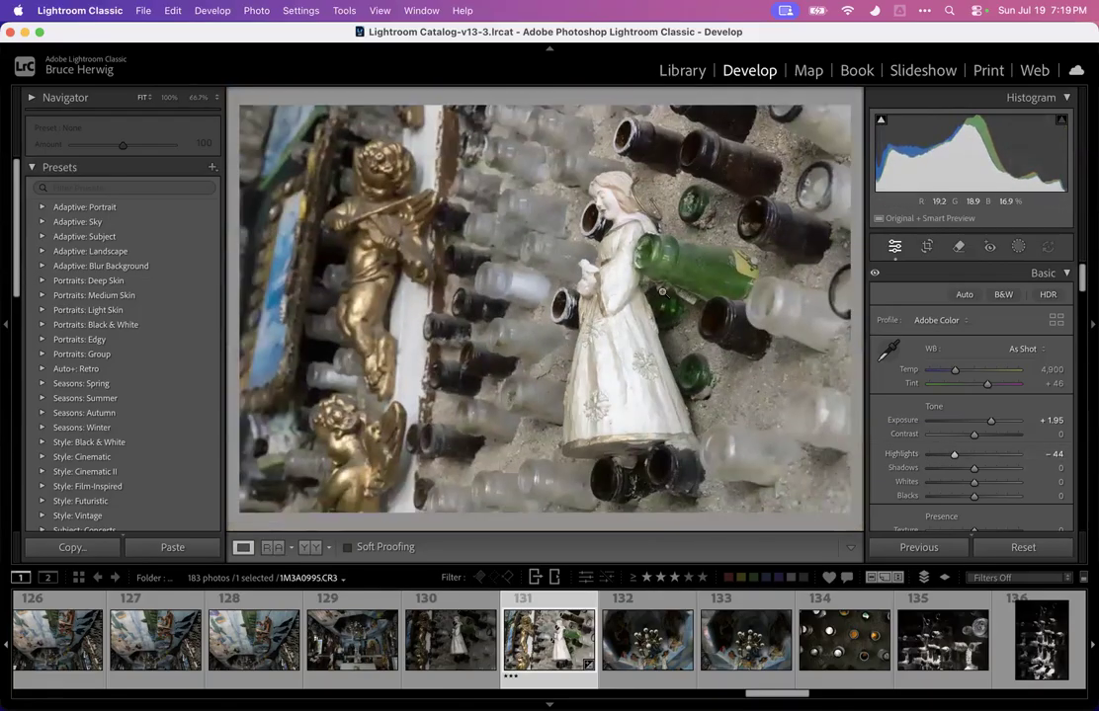
Rotate the figurine photo about 2.72 degrees with the crop tool and apply the crop
key(r)
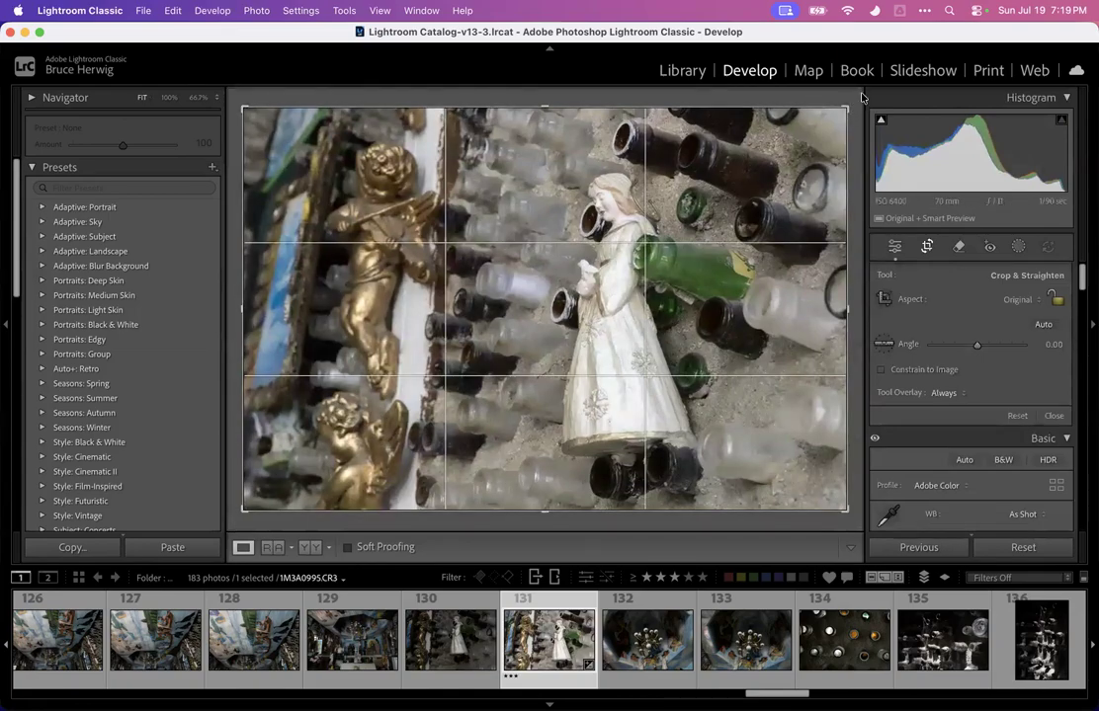
drag(855, 100, 864, 112)
double_click(685, 133)
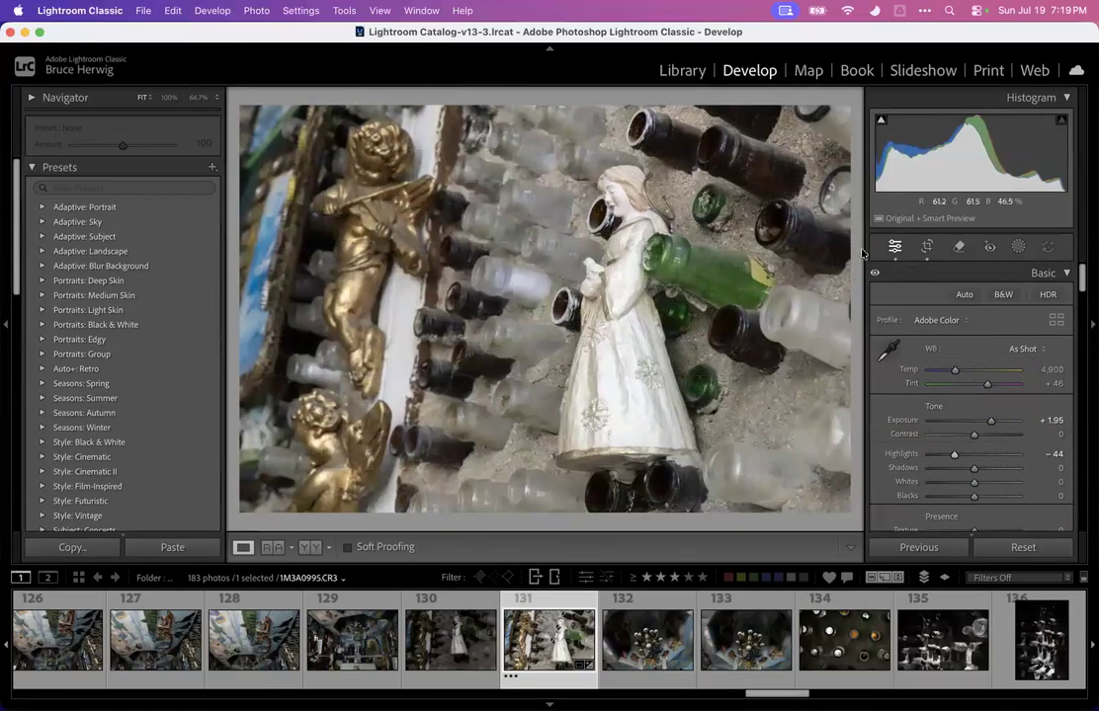
Shift the crop frame to the right, trim its right edge slightly inward, and apply the crop
click(927, 246)
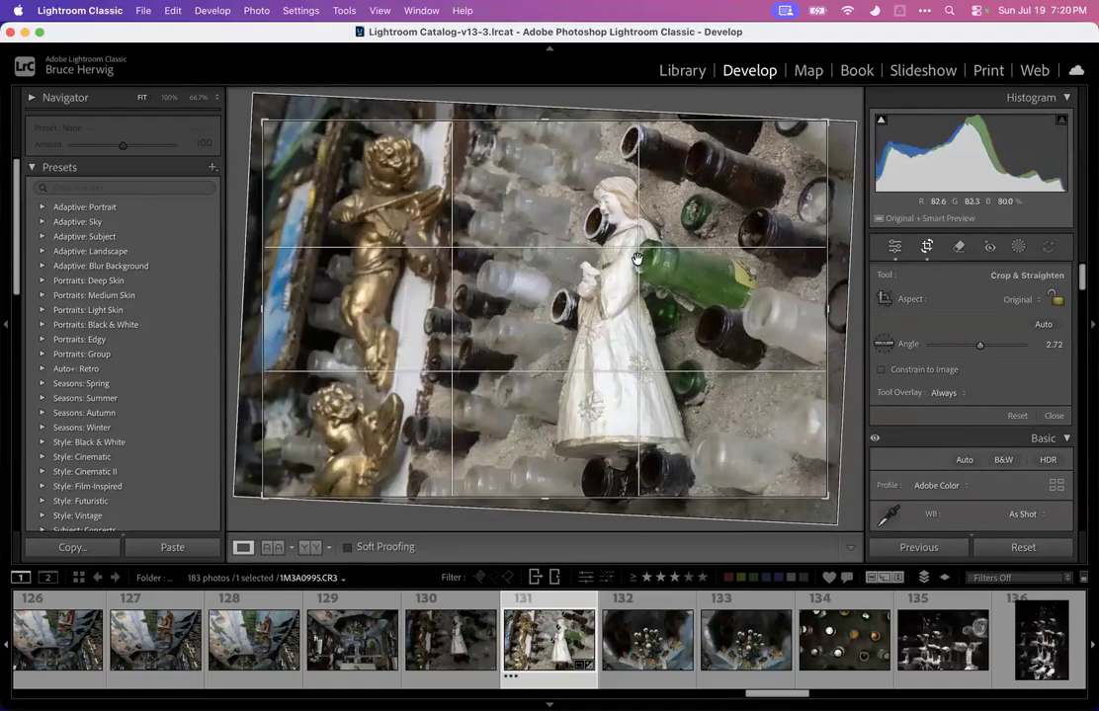
drag(574, 255, 600, 255)
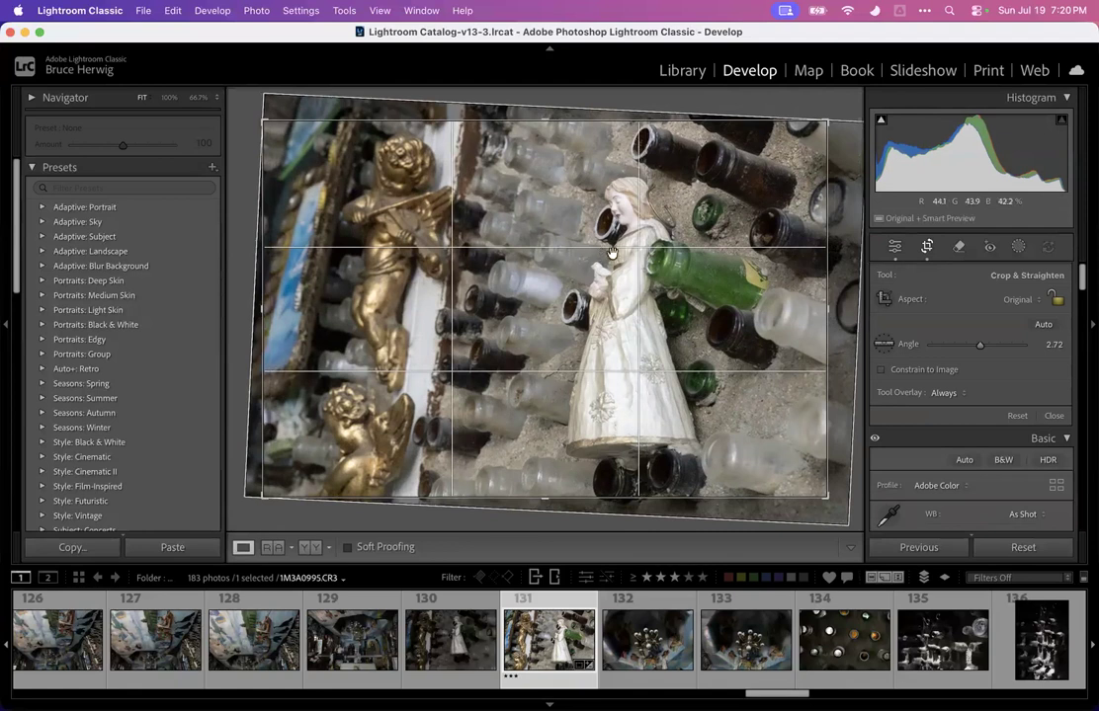
drag(826, 306, 815, 305)
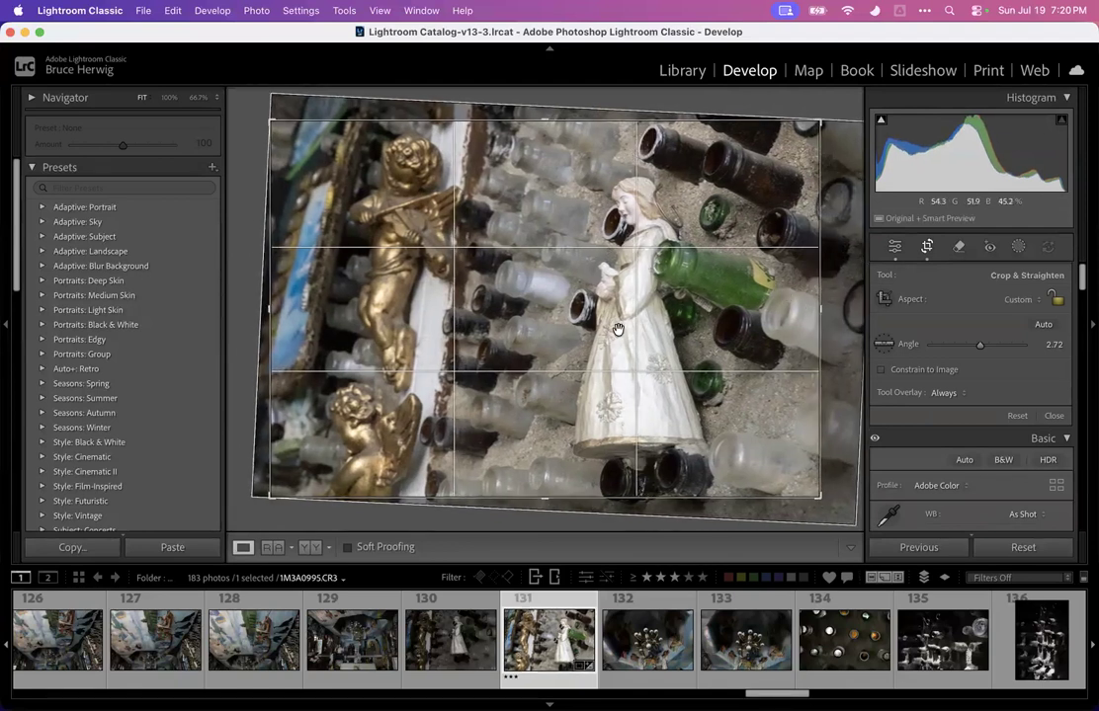
key(Return)
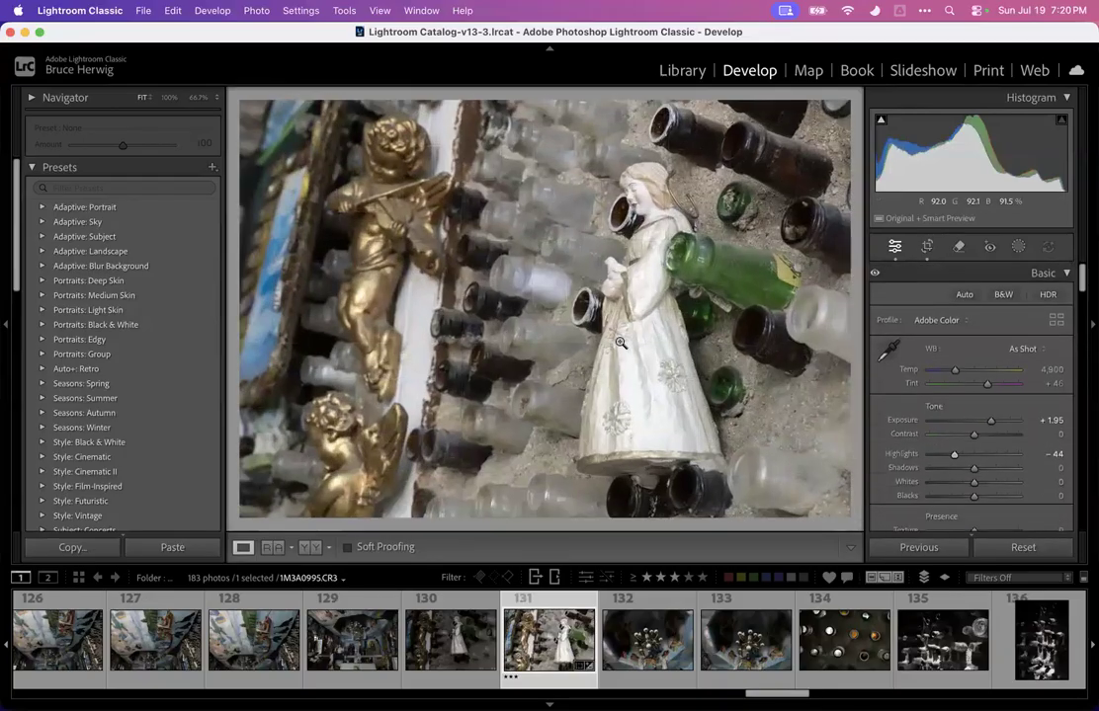
Adjust the crop's lower-left corner and position slightly, then apply the crop
click(927, 247)
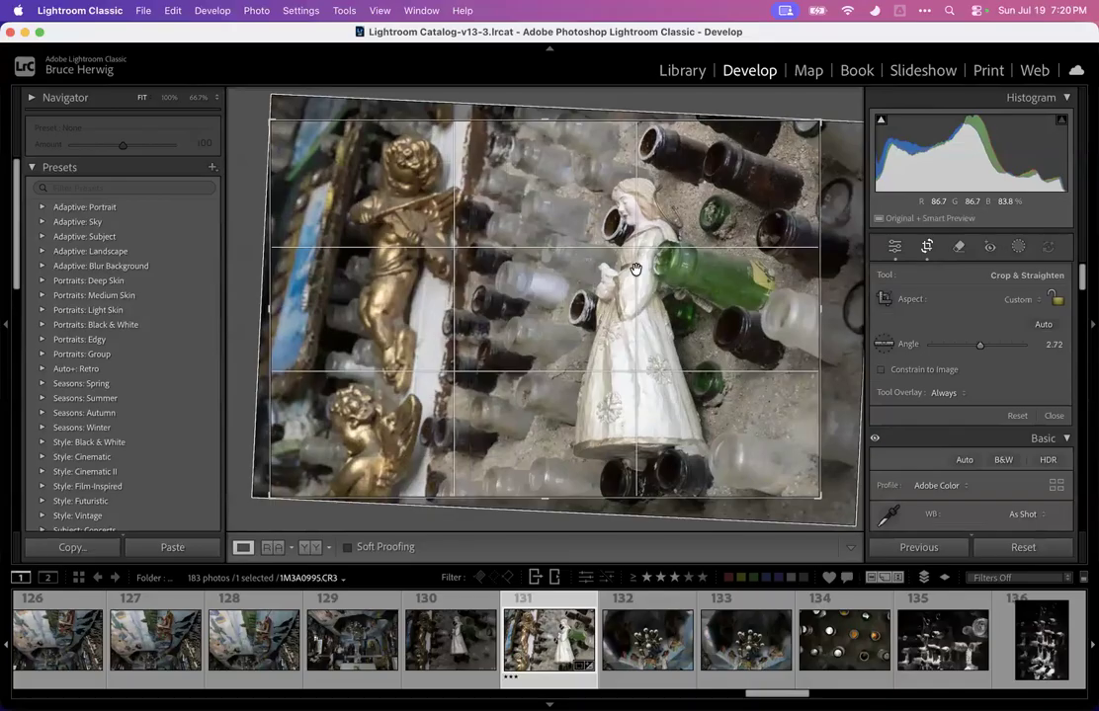
drag(270, 495, 277, 489)
drag(414, 386, 416, 386)
key(Return)
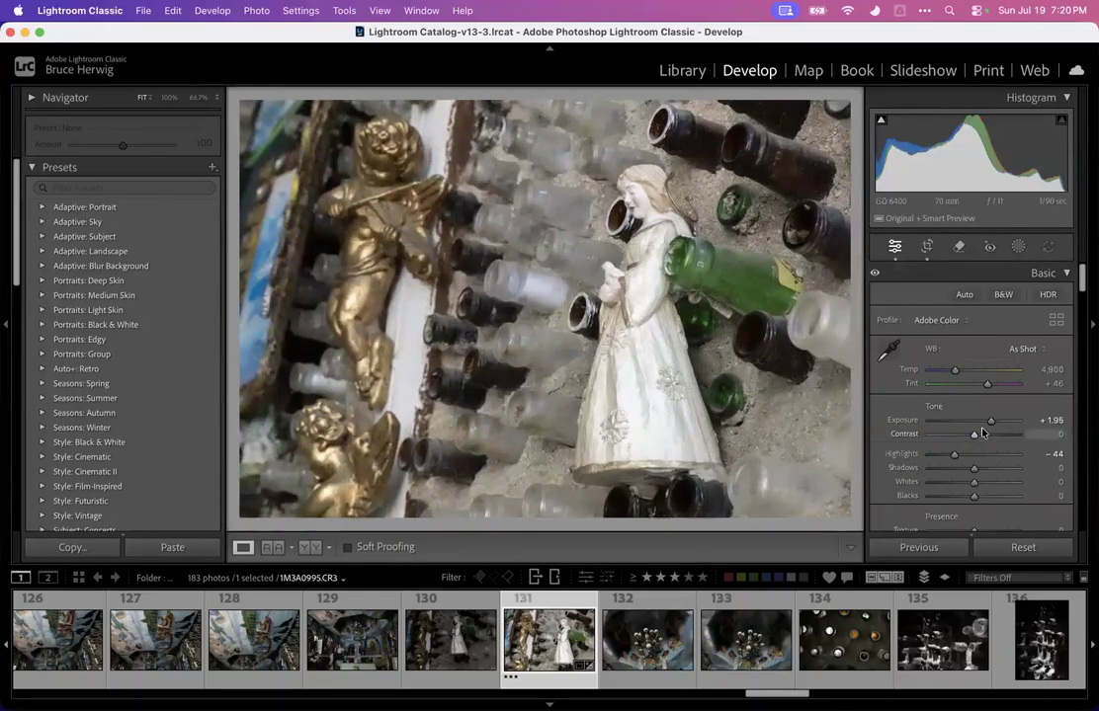
Lower the figurine photo's shadows to -53
drag(986, 472, 945, 479)
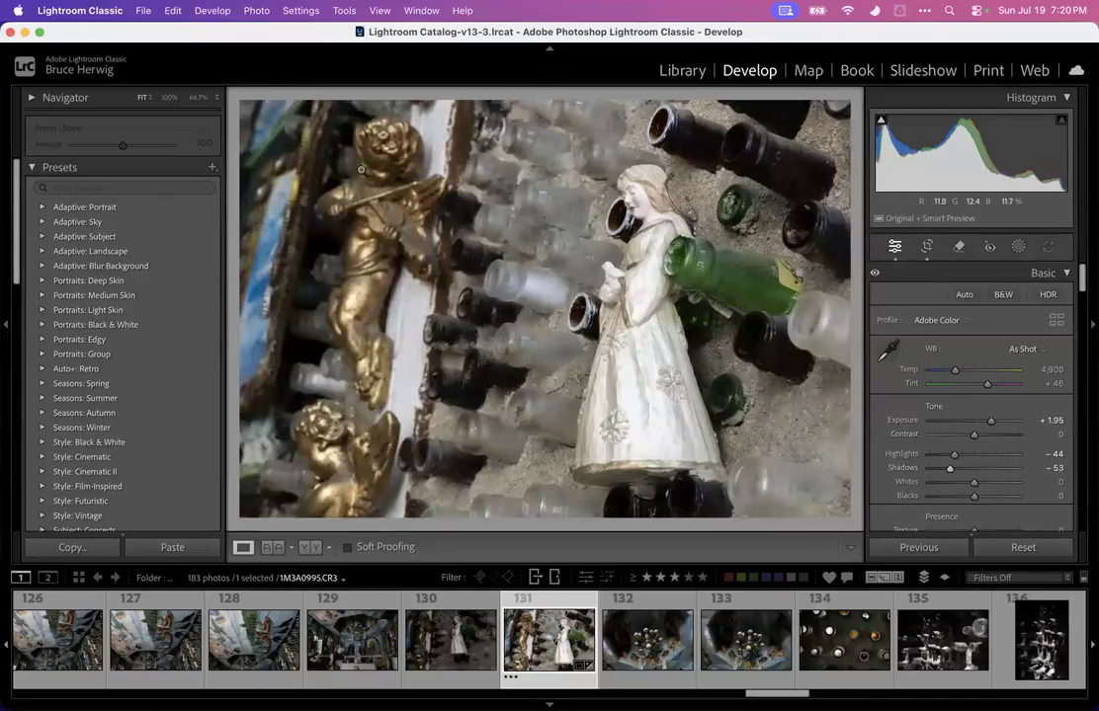
click(1017, 247)
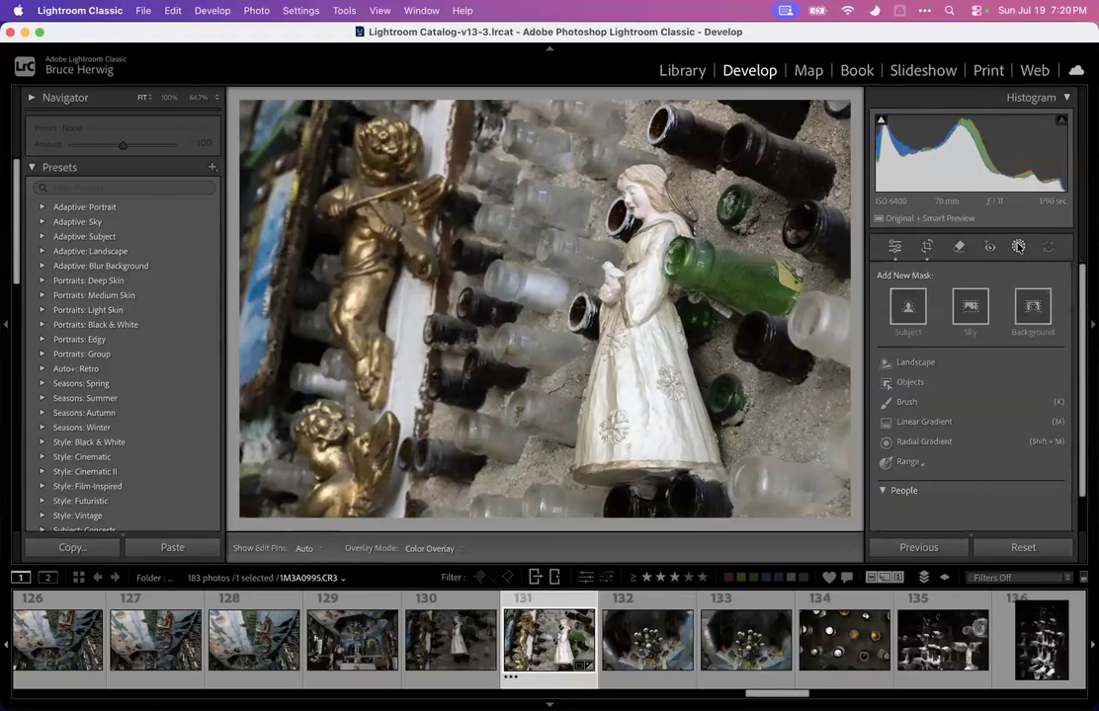
click(1018, 247)
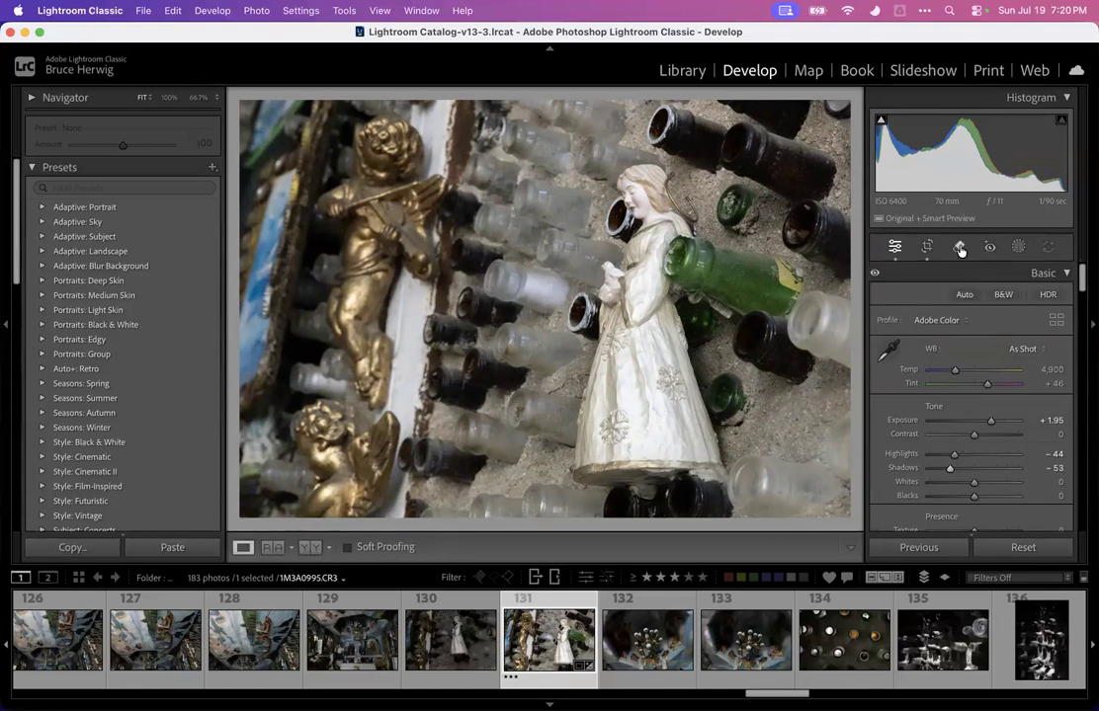
Paint a brush mask over the background bottles around the cherubs and figurine and set its exposure to -4.00
click(1018, 248)
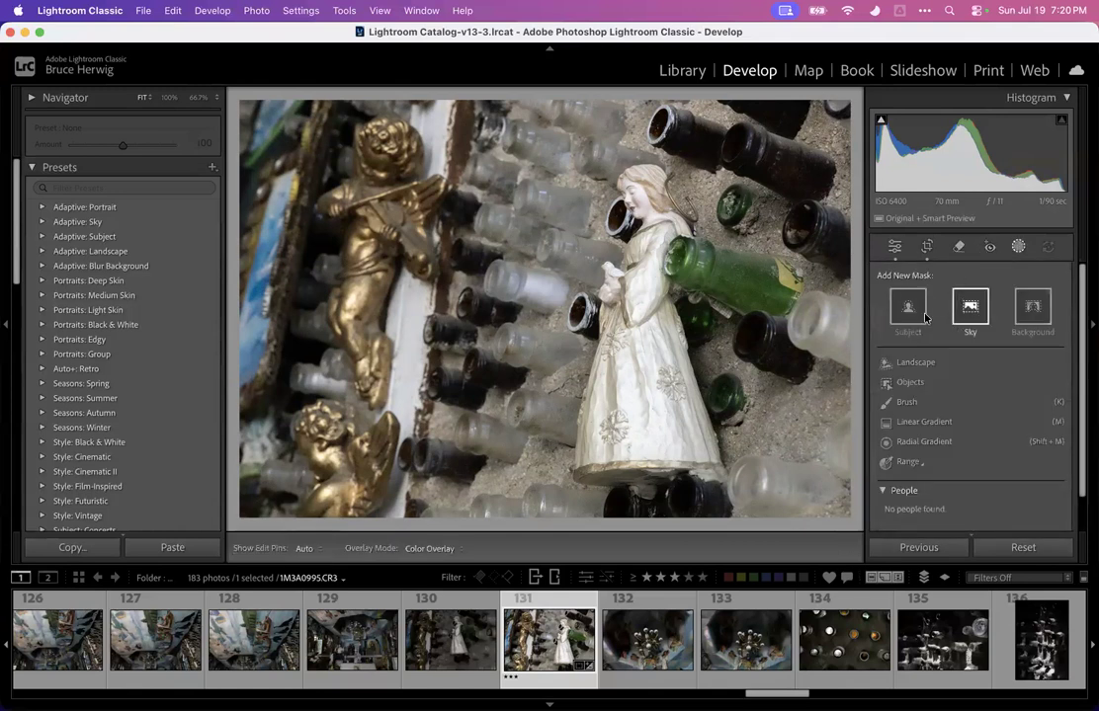
click(906, 402)
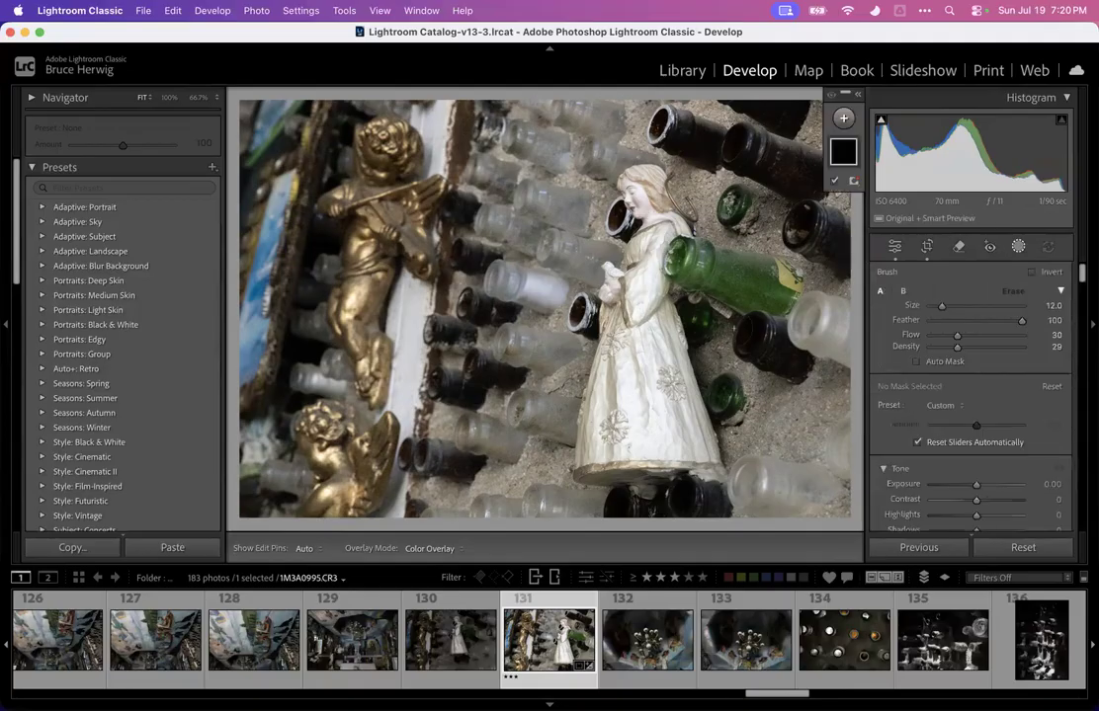
scroll(395, 262, up, 4)
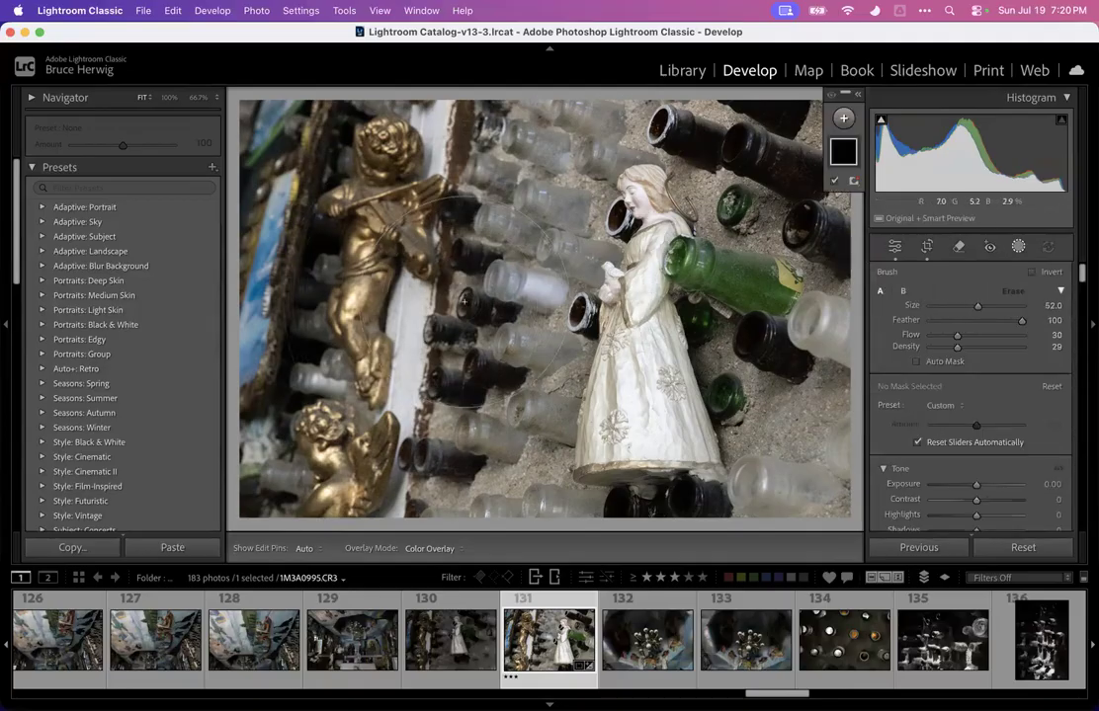
scroll(395, 262, down, 6)
mouse_move(395, 262)
mouse_down()
mouse_move(464, 326)
mouse_move(395, 197)
mouse_move(346, 307)
mouse_move(267, 212)
mouse_move(271, 129)
mouse_move(242, 346)
mouse_move(455, 287)
mouse_up()
drag(472, 340, 462, 390)
mouse_move(493, 486)
mouse_down()
mouse_move(415, 223)
mouse_move(516, 140)
mouse_move(701, 143)
mouse_move(847, 181)
mouse_move(752, 118)
mouse_move(778, 321)
mouse_move(735, 370)
mouse_move(762, 123)
mouse_up()
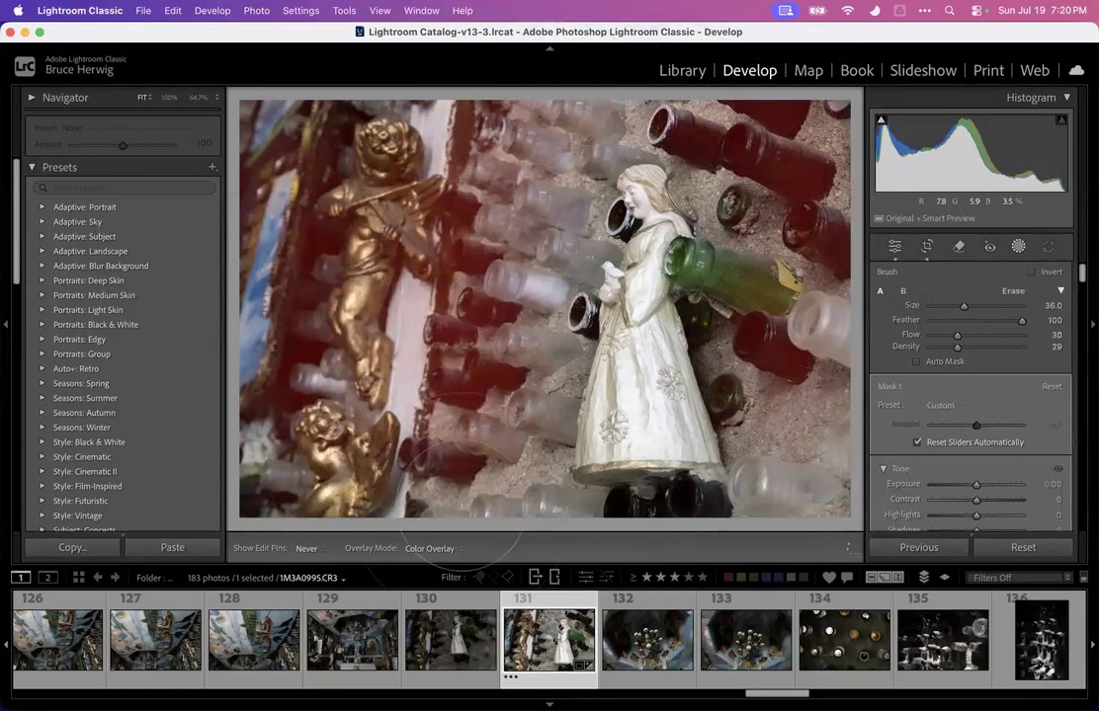
drag(344, 225, 350, 229)
drag(976, 485, 900, 494)
key(h)
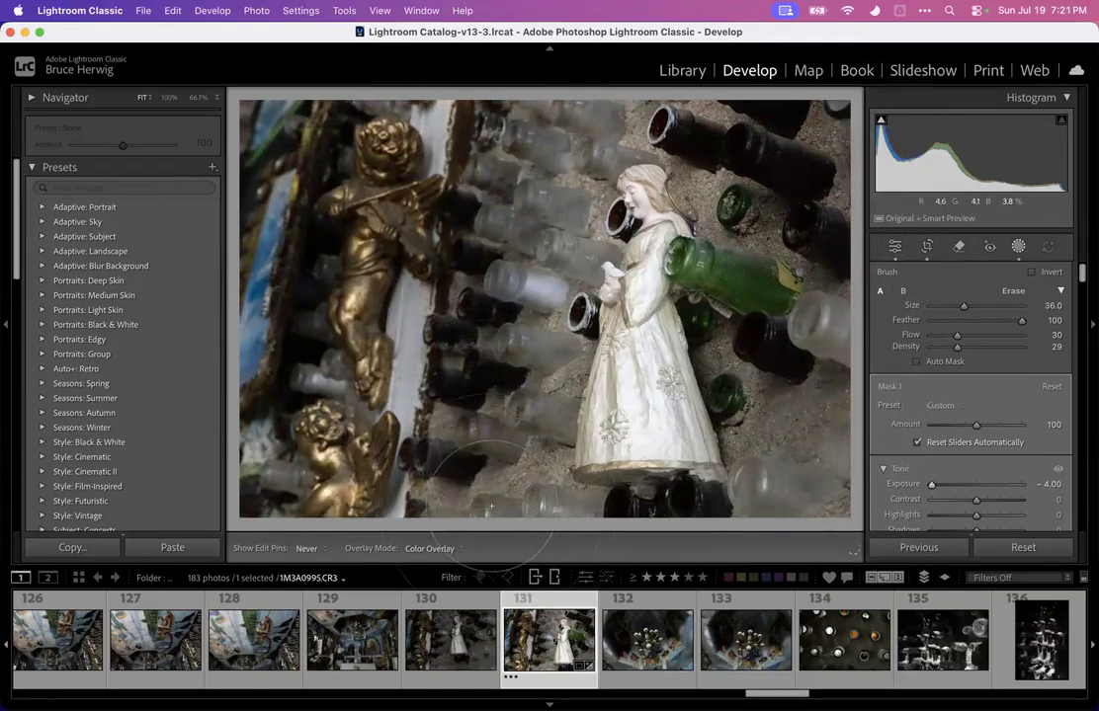
mouse_move(605, 97)
mouse_down()
mouse_move(400, 115)
mouse_move(408, 335)
mouse_move(444, 349)
mouse_up()
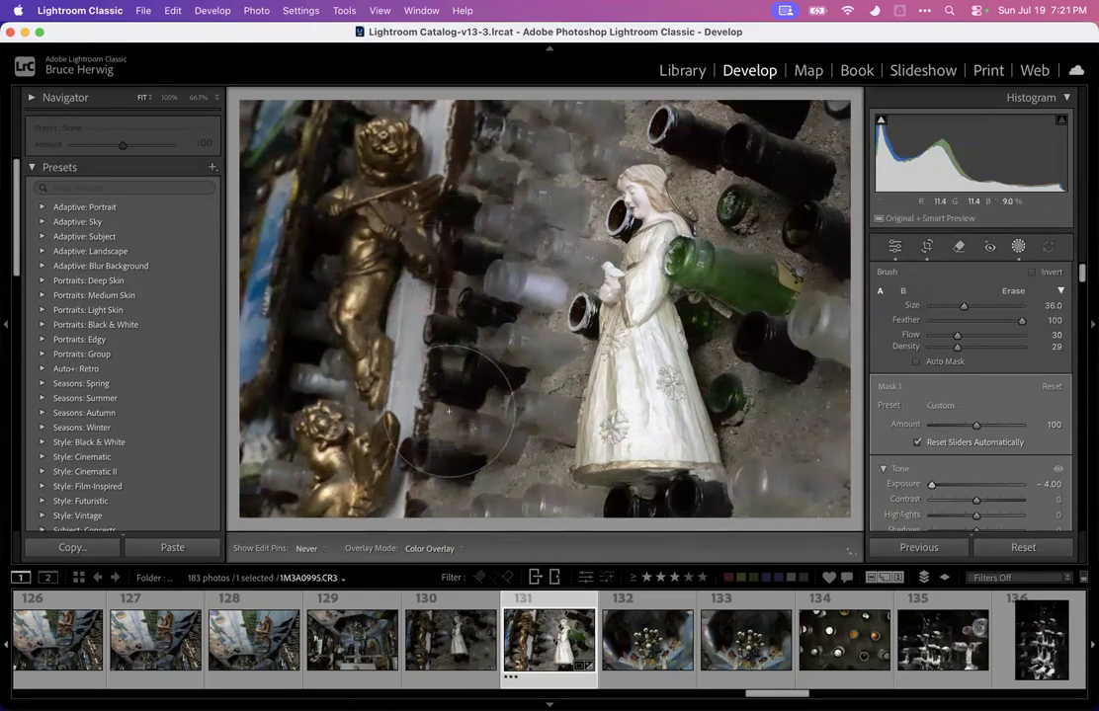
Add a second brush mask on the figurine's head with a smaller brush and set its exposure to 1.19
click(842, 118)
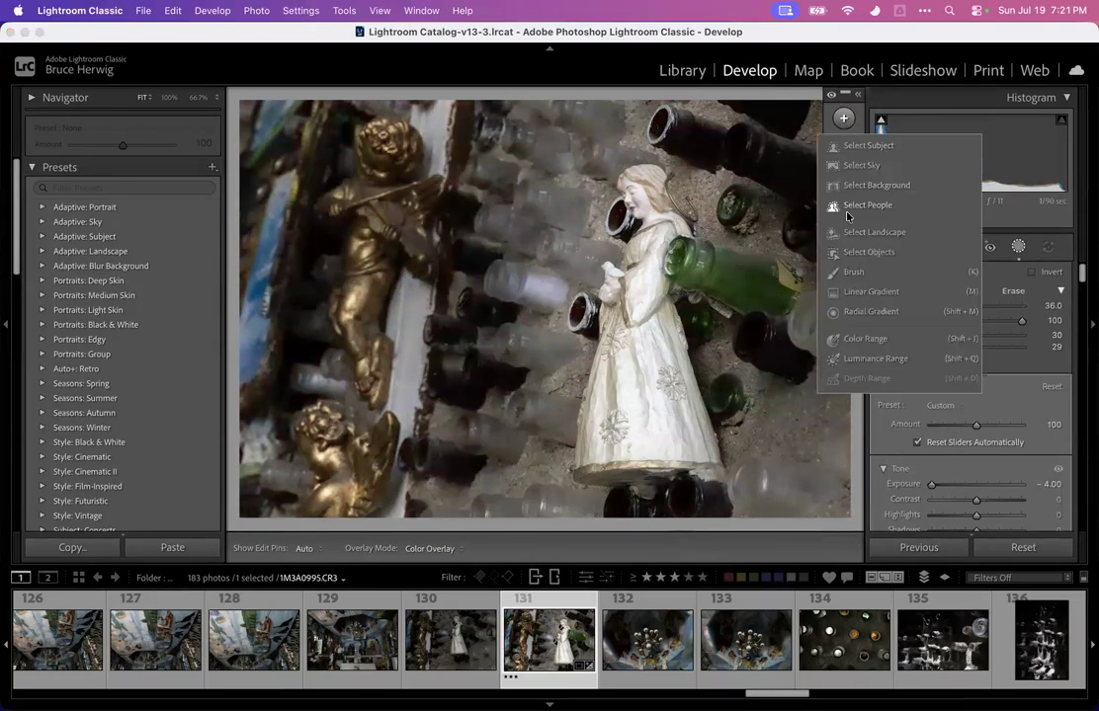
click(879, 270)
scroll(629, 200, down, 5)
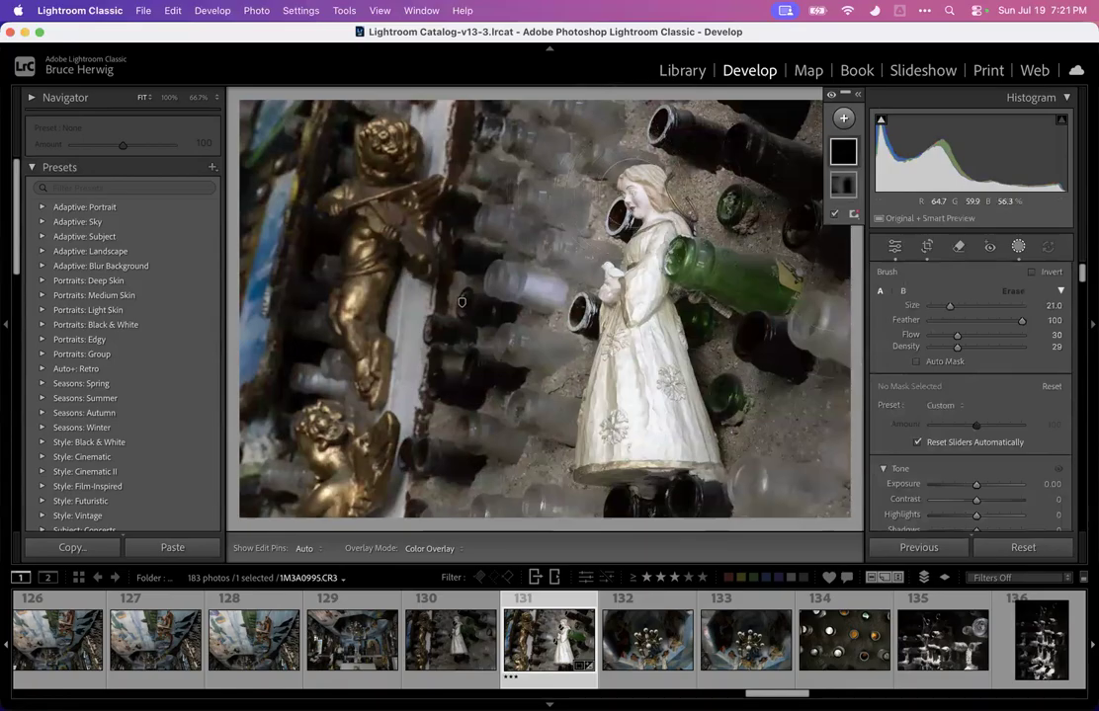
drag(635, 197, 633, 201)
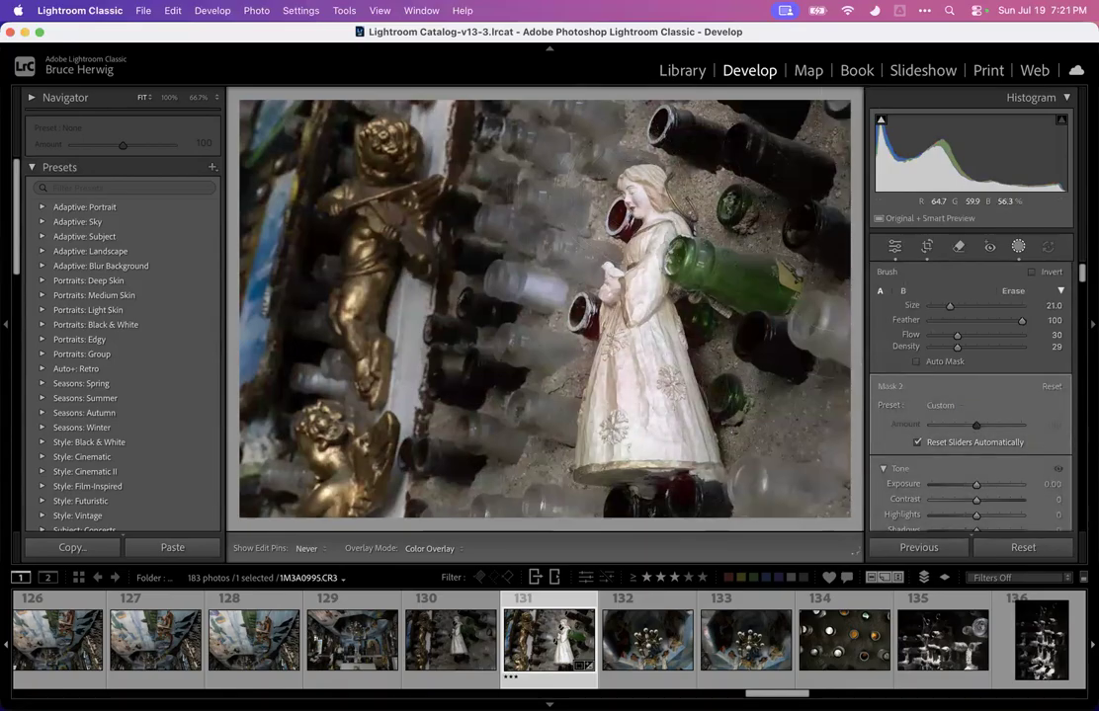
click(976, 485)
drag(988, 485, 990, 485)
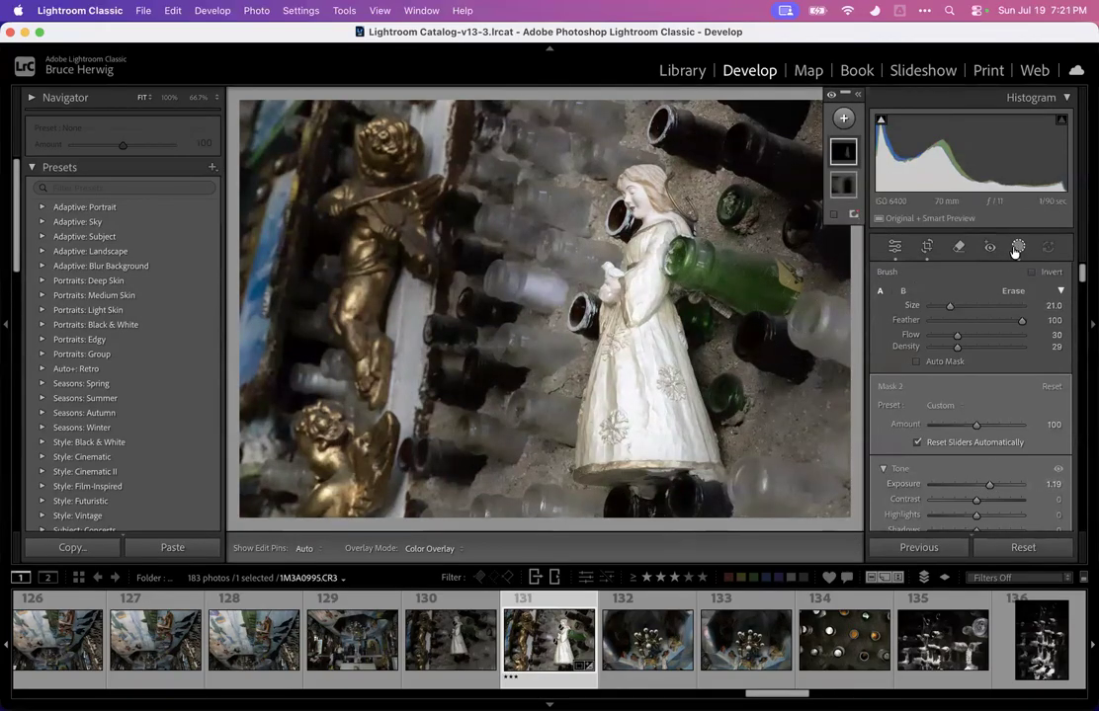
Raise the figurine photo's vibrance to +43
click(895, 247)
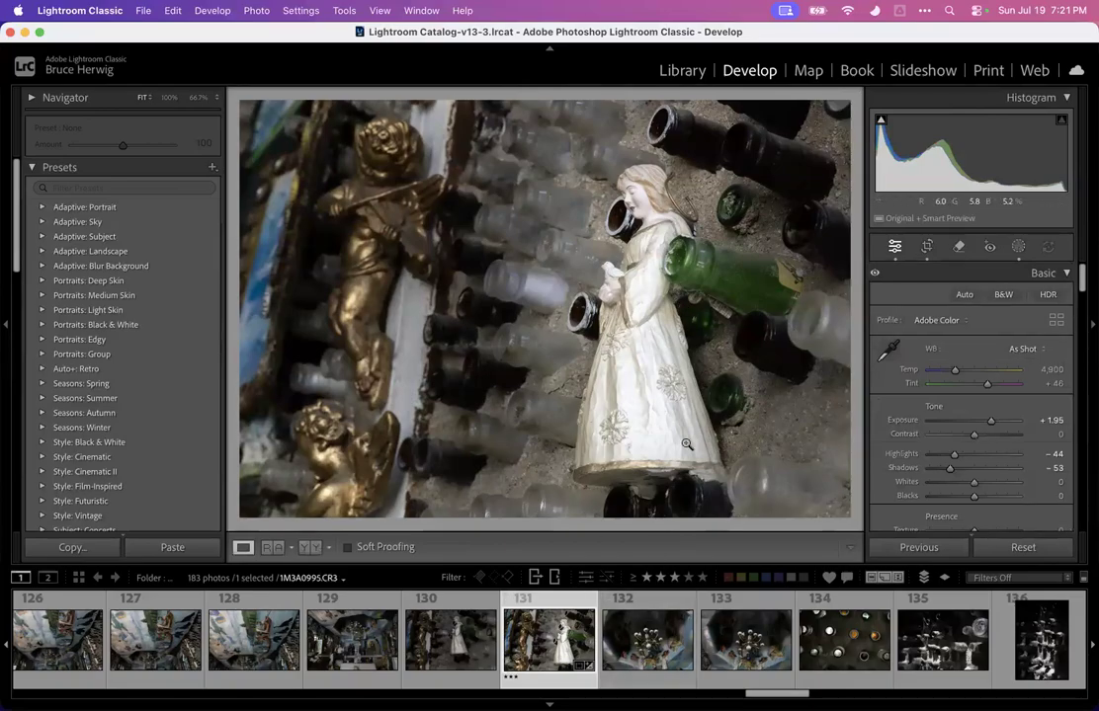
scroll(973, 415, down, 5)
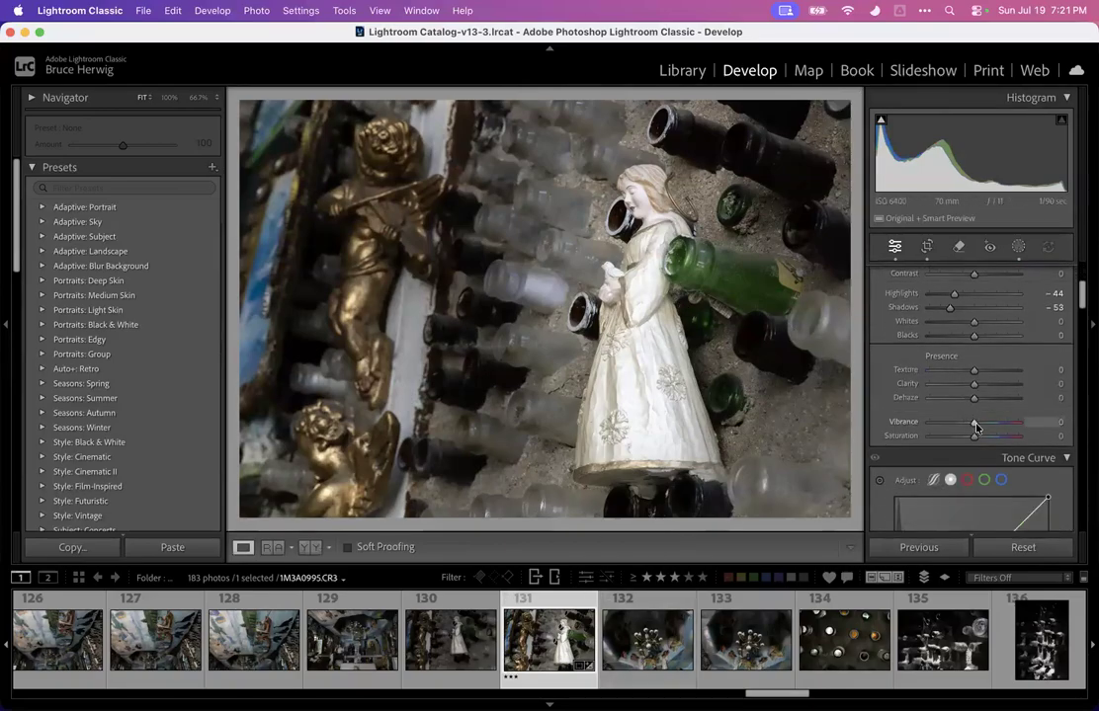
drag(982, 425, 990, 423)
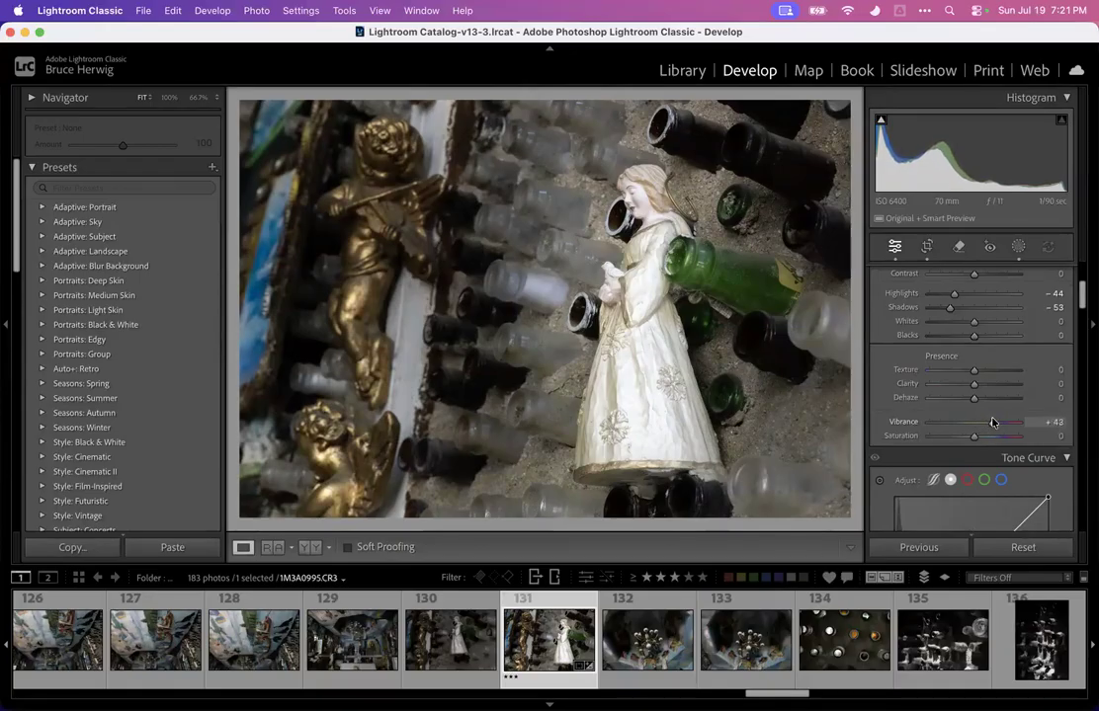
Nudge the crop's top-right corner down slightly and apply the crop
click(927, 246)
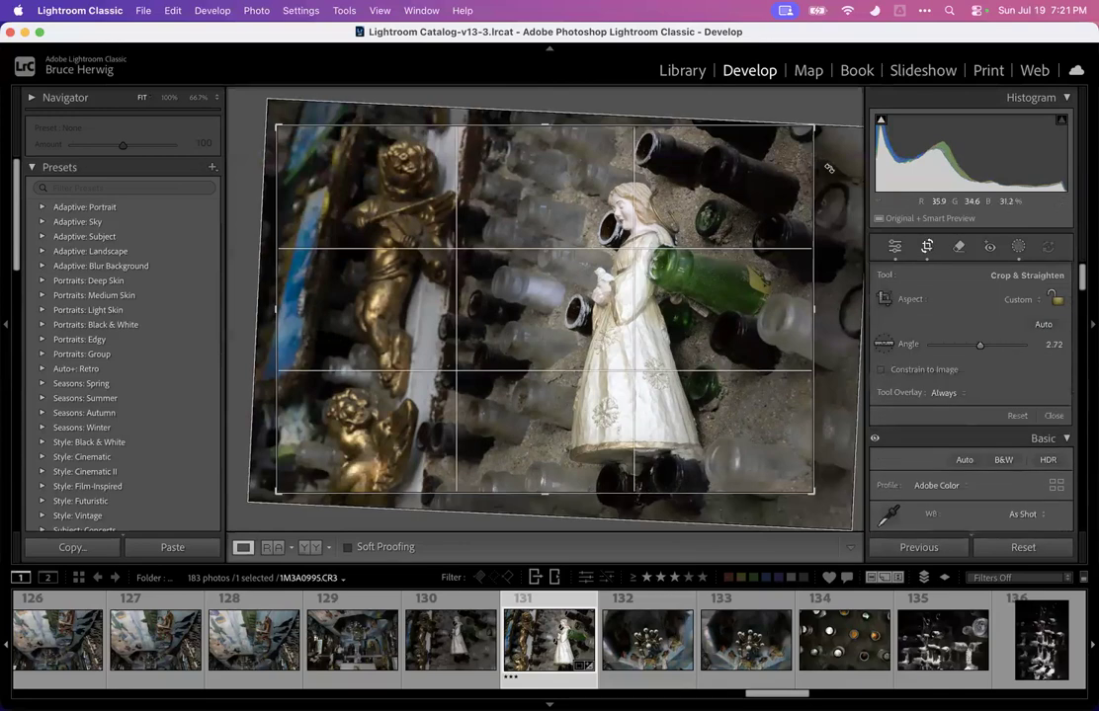
drag(824, 120, 825, 132)
key(Return)
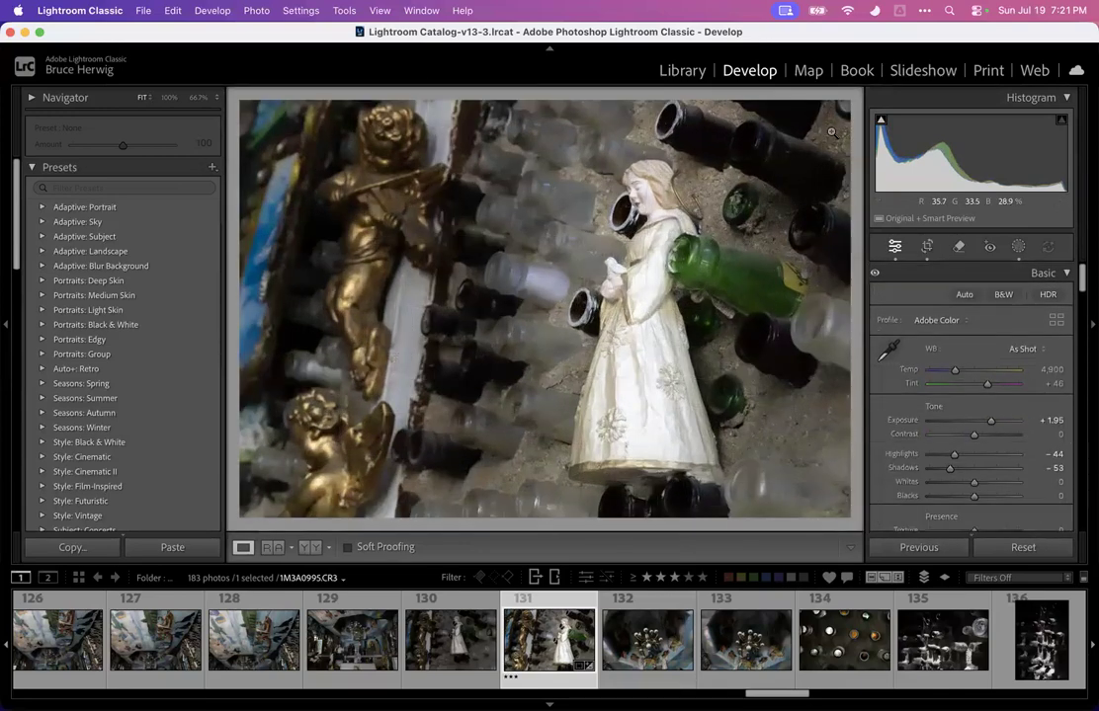
Zoom in to check the figurine photo, then browse through the following bottle-wall photos
click(683, 244)
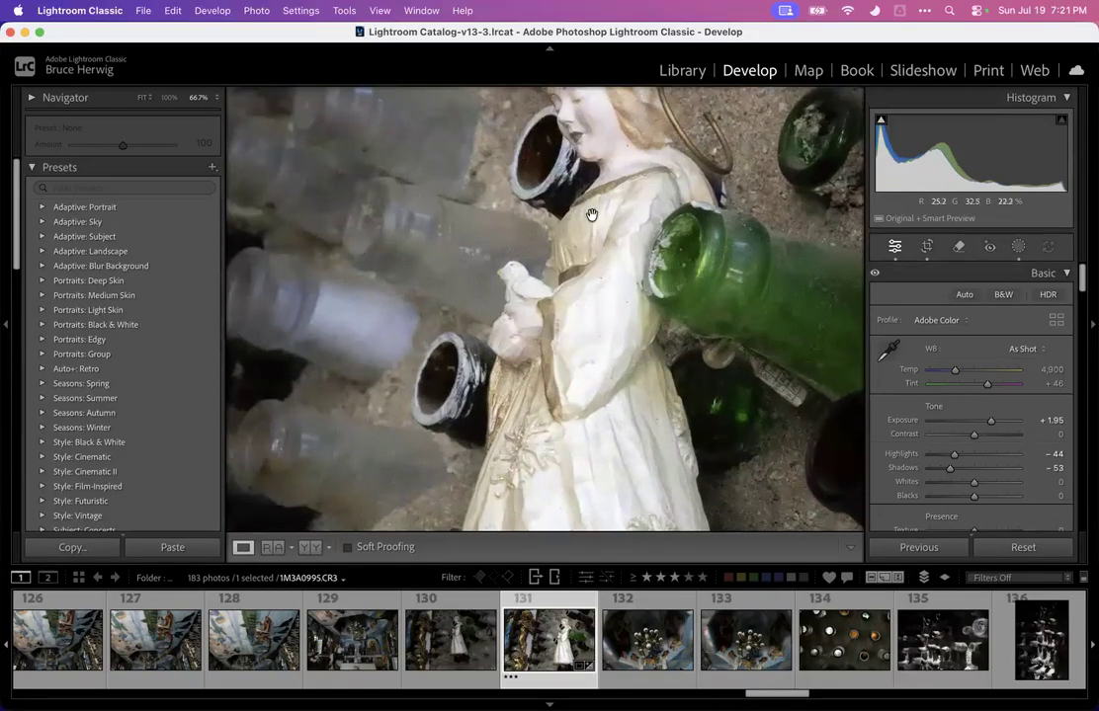
click(445, 256)
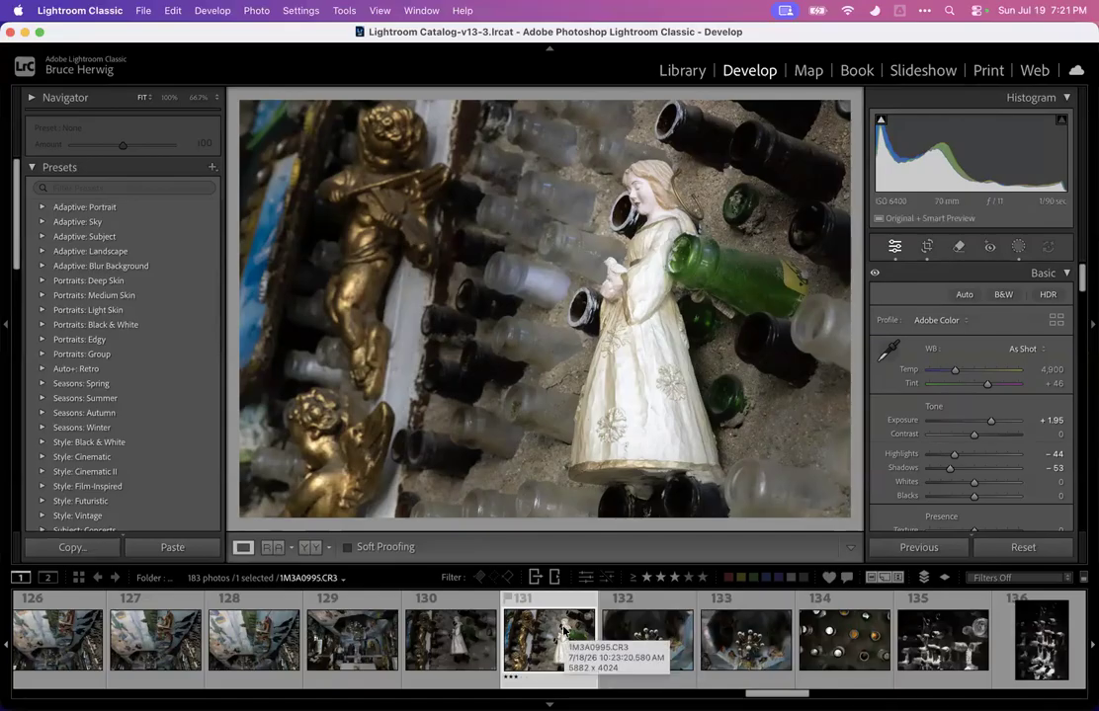
key(Right)
key(Right)
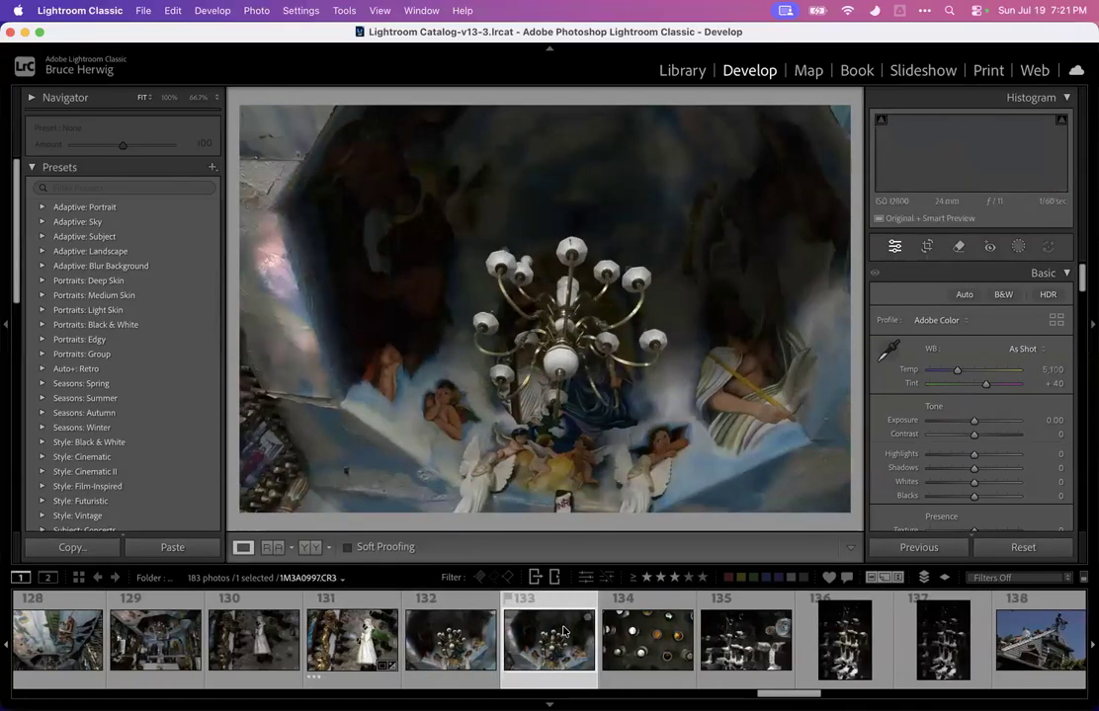
key(Right)
key(Right)
key(Left)
key(Right)
key(Right)
key(Left)
Switch to the next bottle-wall photo and zoom in to inspect the cobweb detail
key(Right)
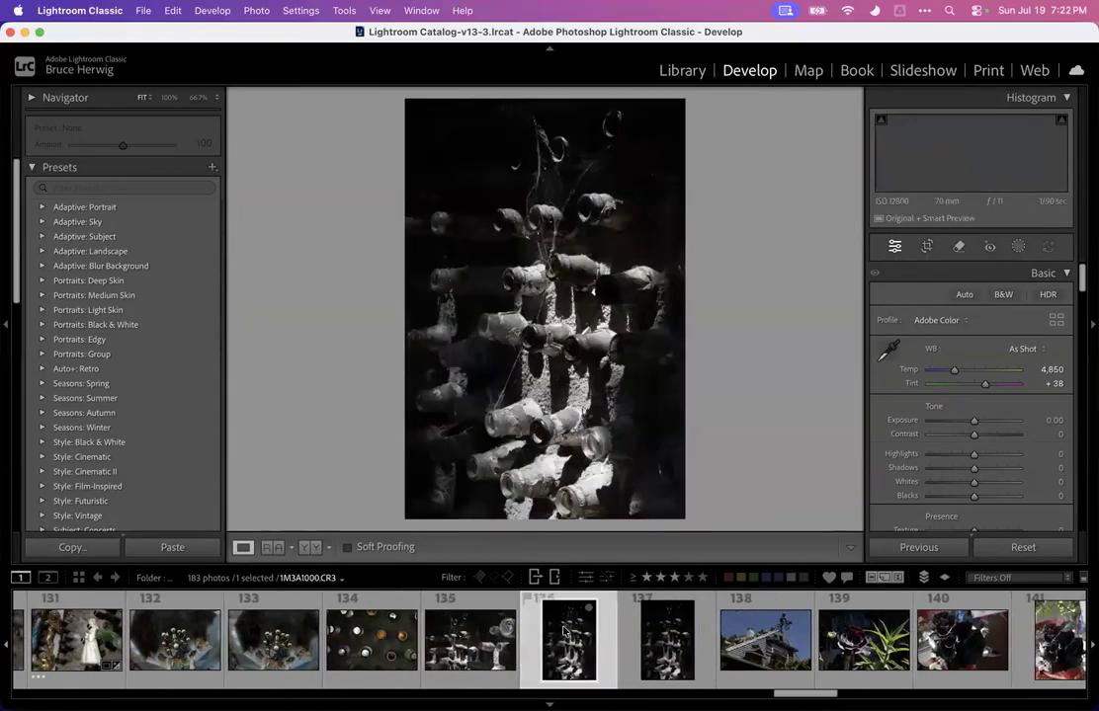
key(Right)
key(Left)
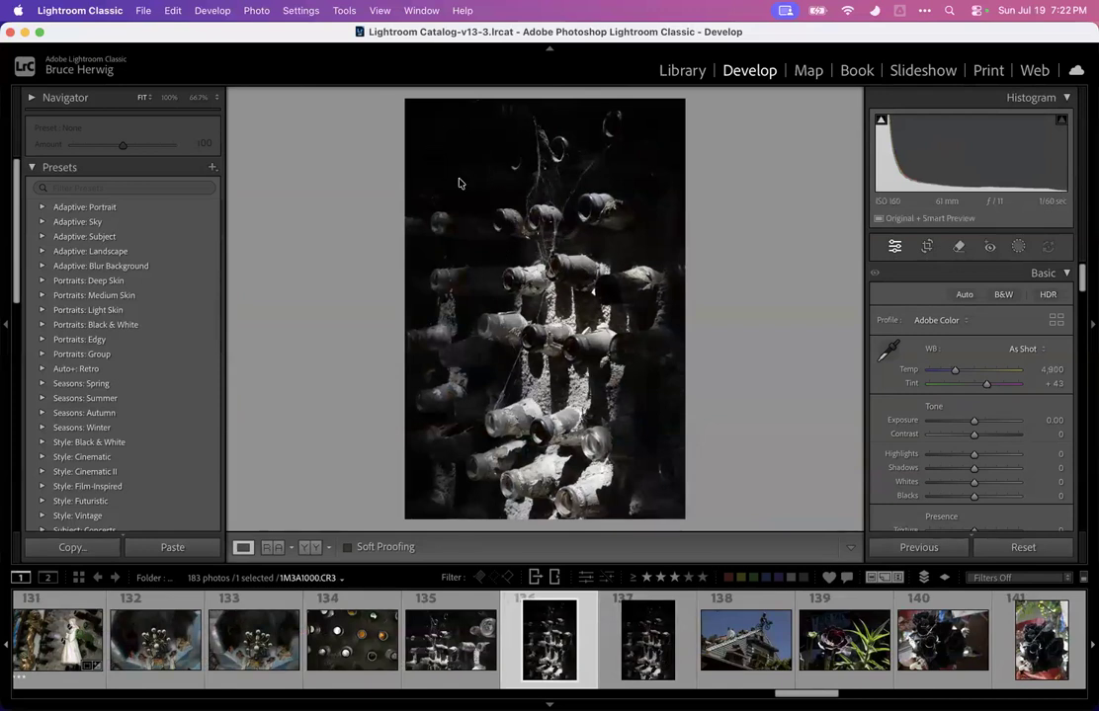
click(534, 247)
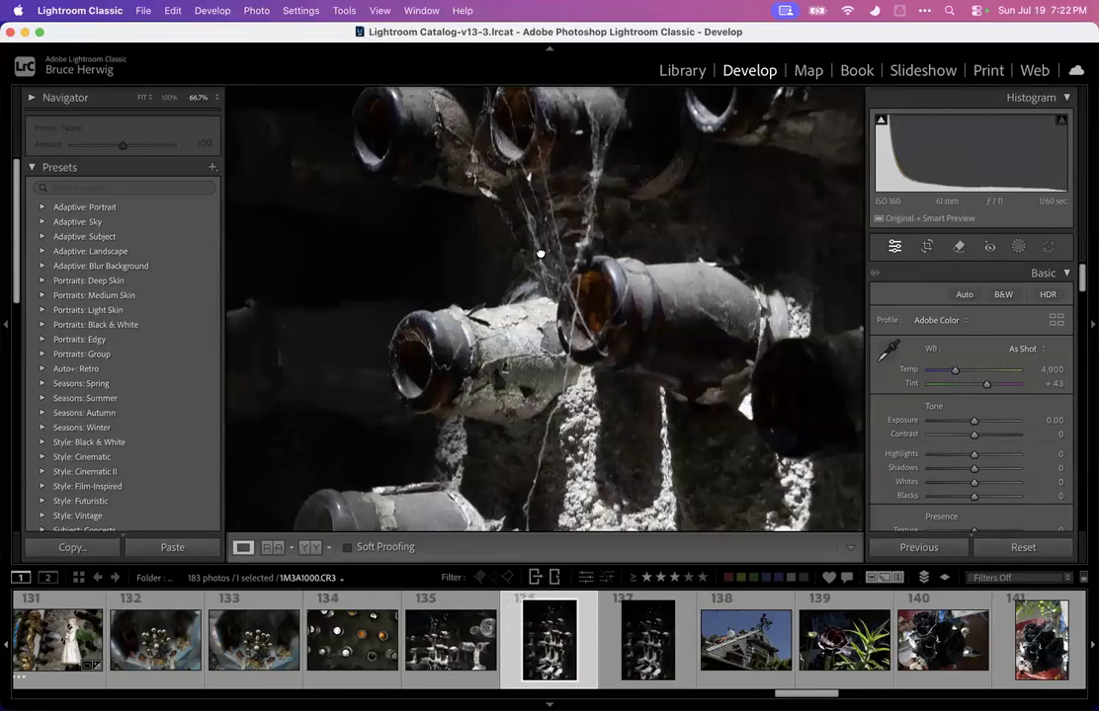
click(539, 254)
click(574, 211)
mouse_move(541, 225)
mouse_down()
mouse_move(556, 240)
mouse_move(540, 343)
mouse_move(540, 215)
mouse_up()
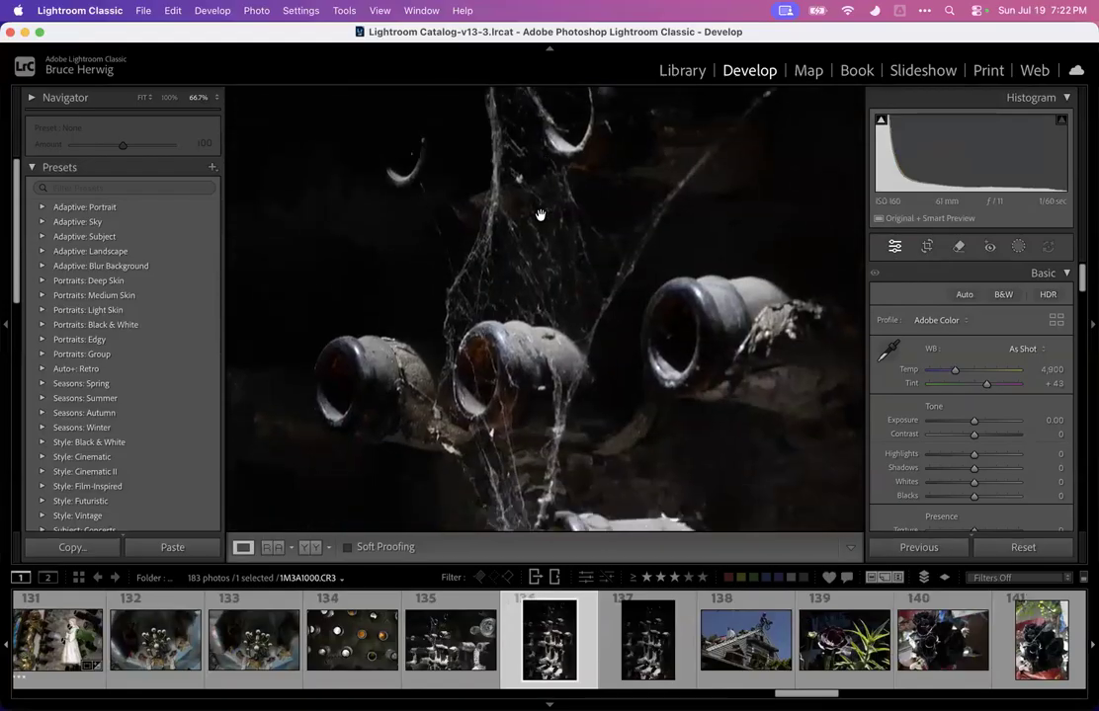
drag(505, 353, 507, 233)
click(507, 234)
click(504, 278)
click(617, 274)
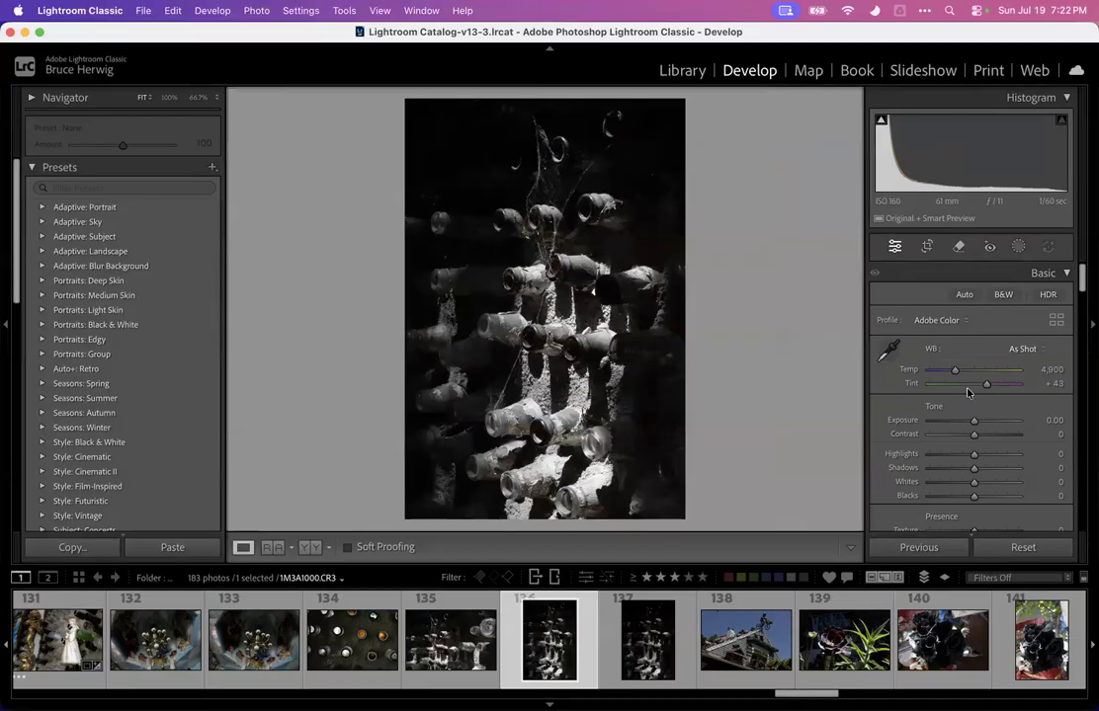
Set the bottle-wall photo's exposure to +2.50 and its highlights to -100
drag(974, 421, 998, 421)
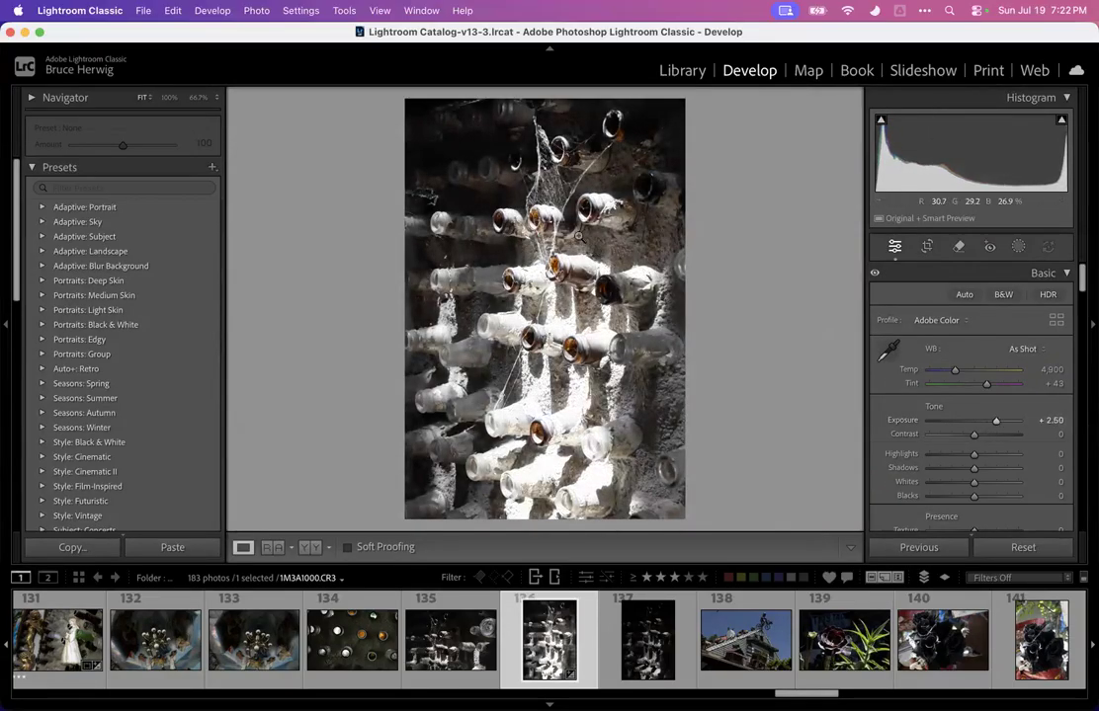
click(553, 187)
click(553, 187)
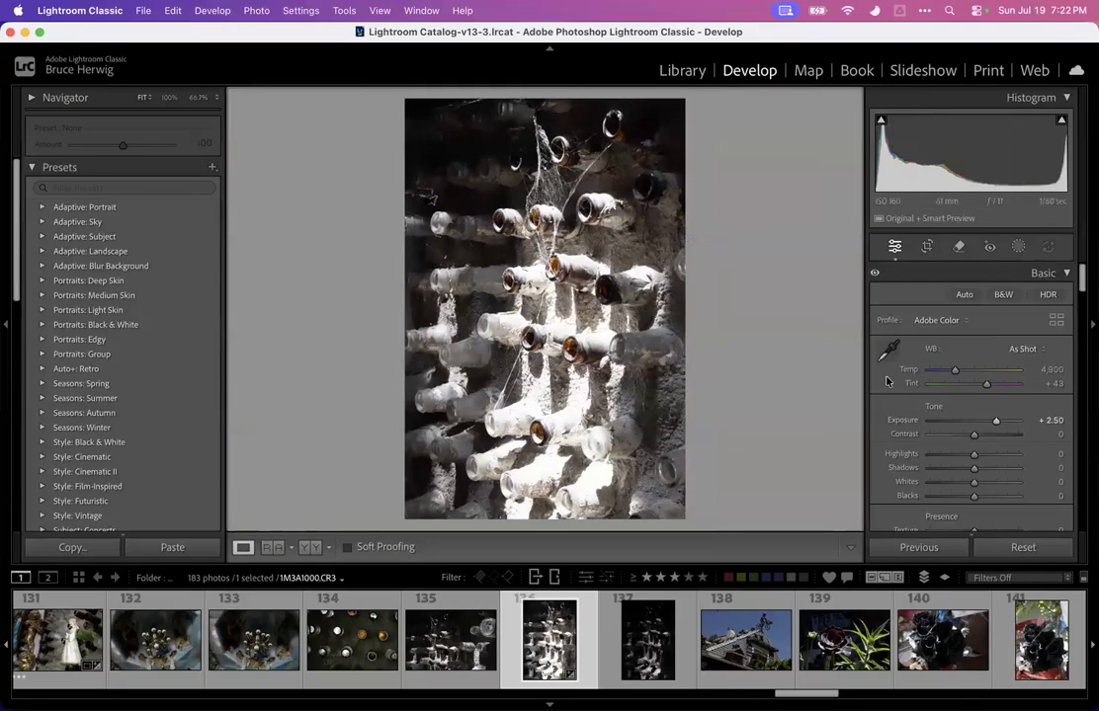
drag(973, 457, 929, 454)
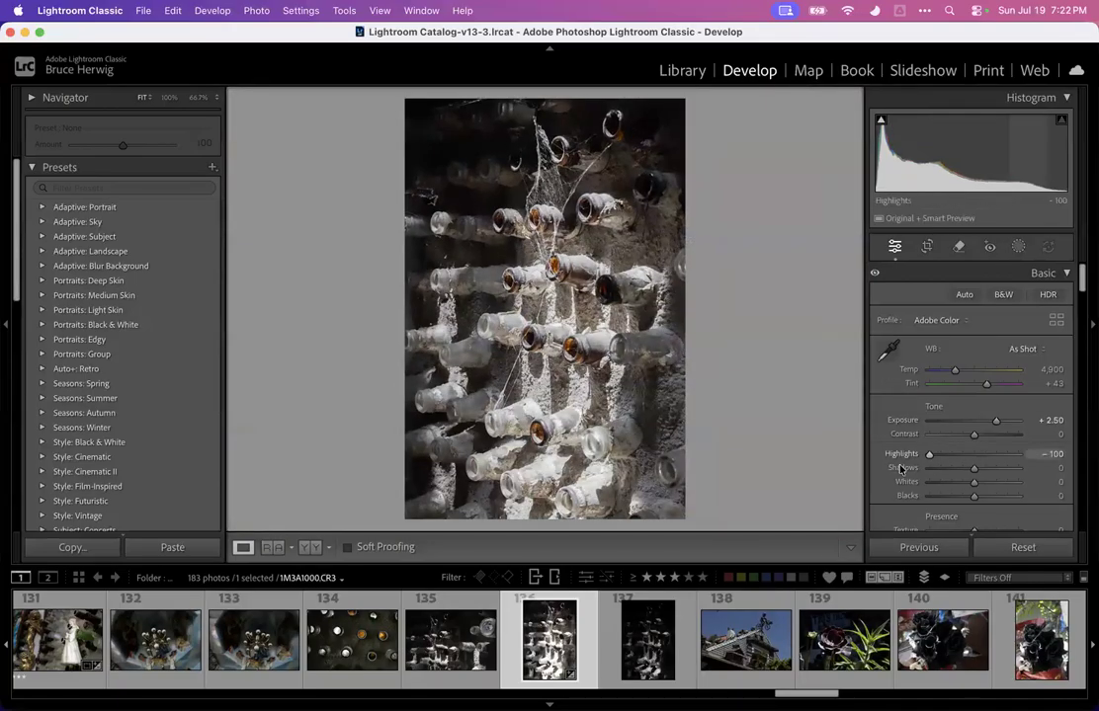
click(538, 275)
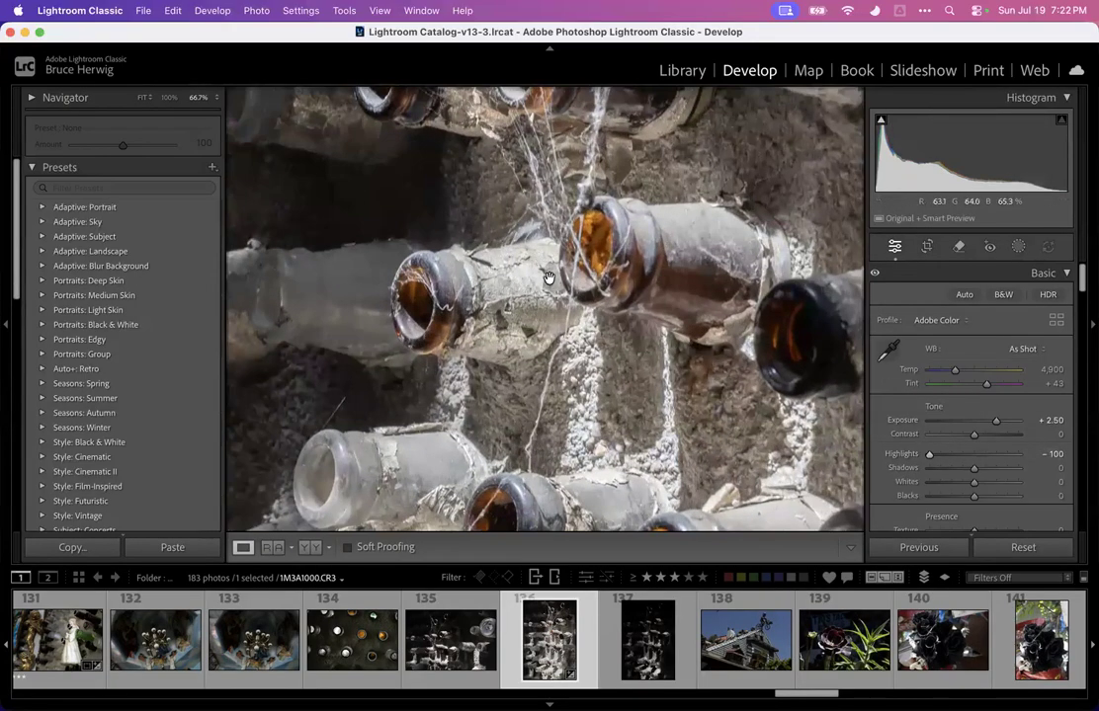
click(549, 277)
Crop the bottle-wall photo tighter around the cobweb, apply the crop, and lower blacks to -42
key(r)
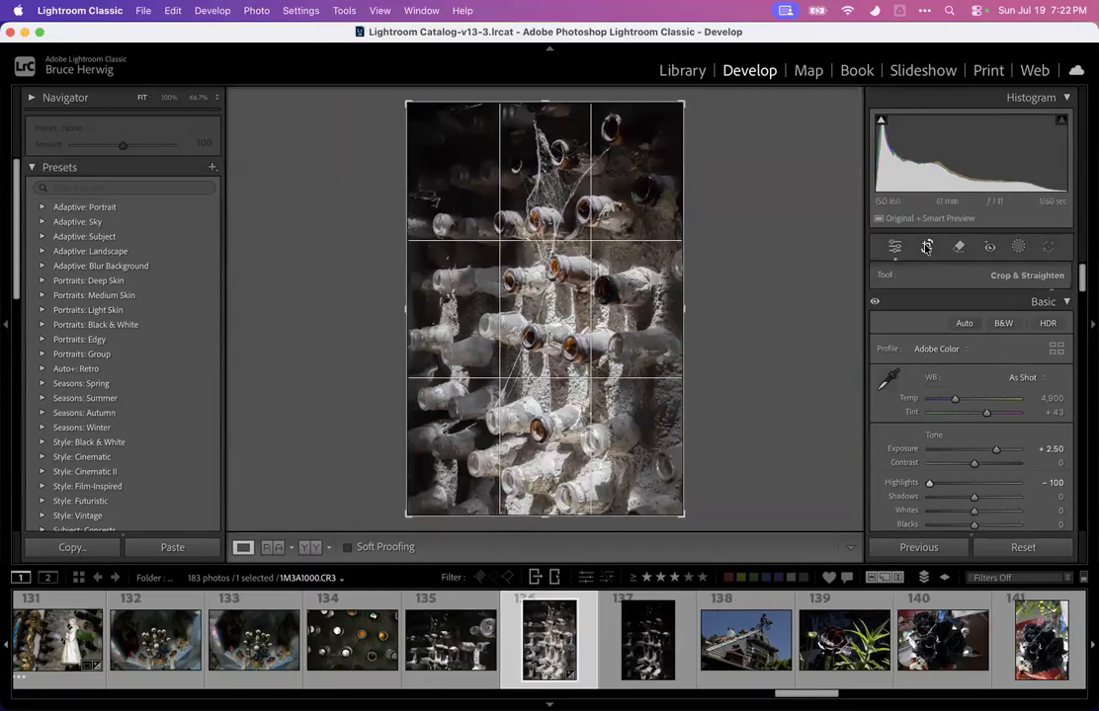
drag(546, 513, 558, 453)
drag(572, 396, 566, 396)
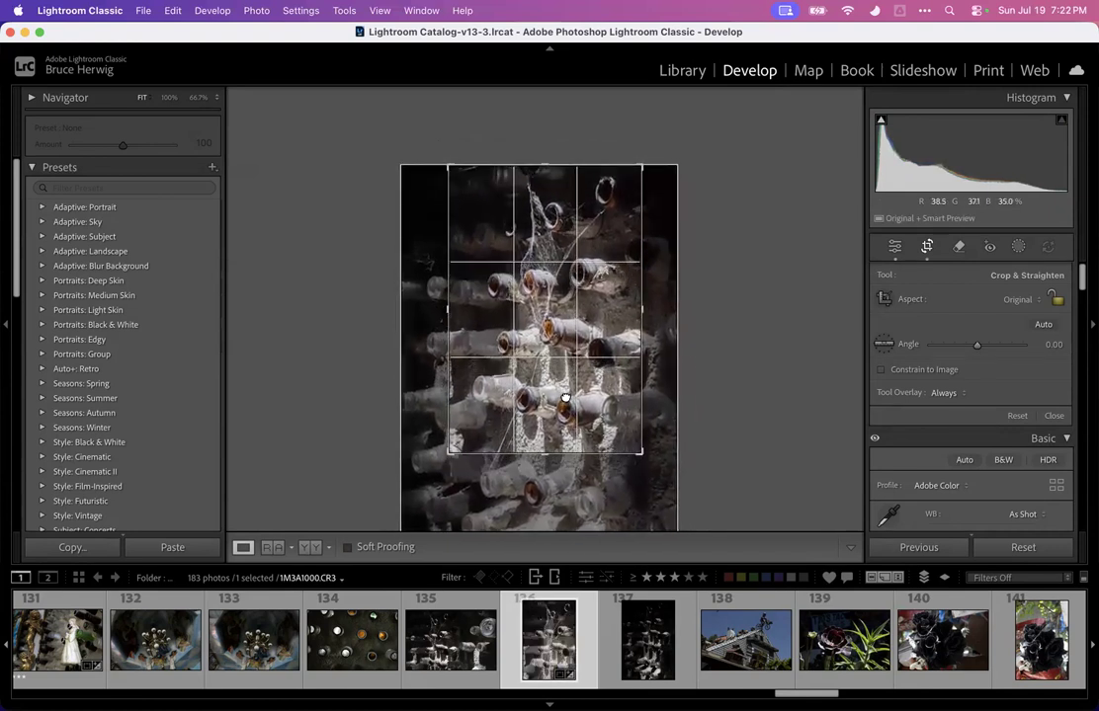
drag(545, 456, 549, 445)
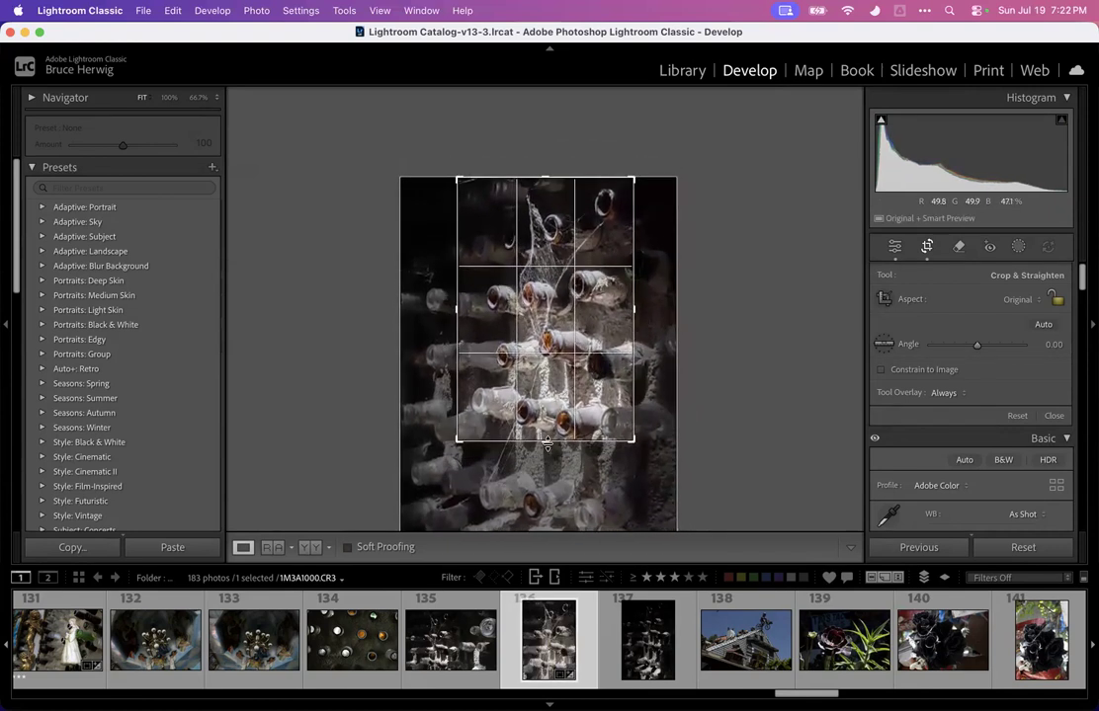
key(Return)
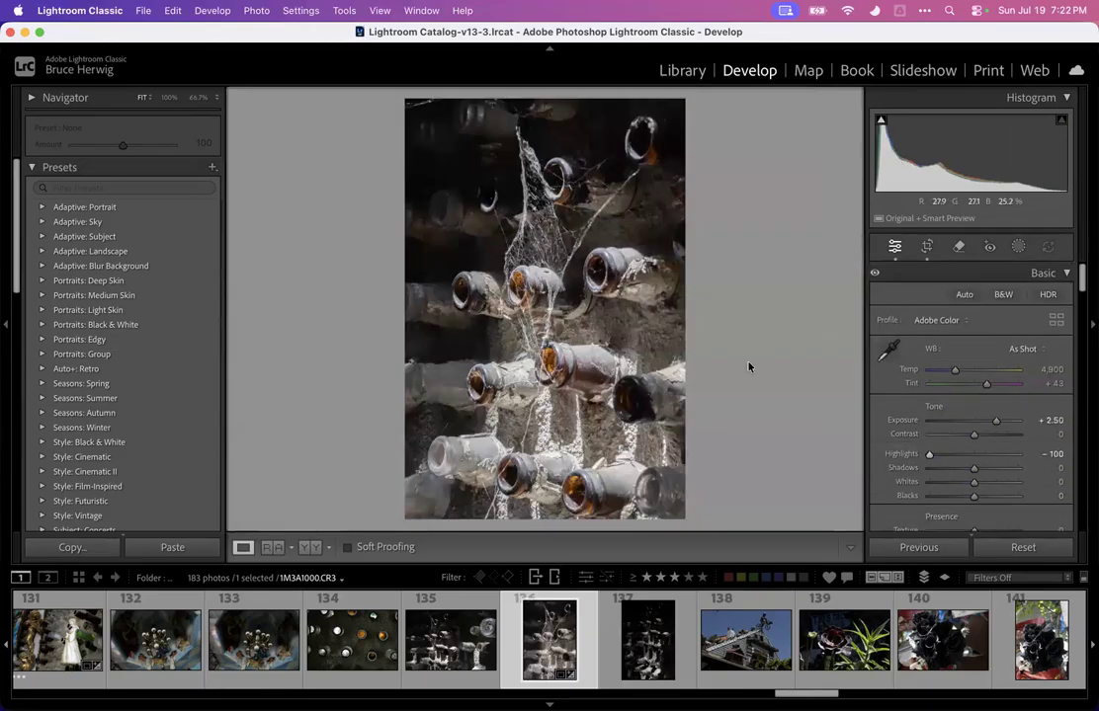
drag(975, 501, 955, 495)
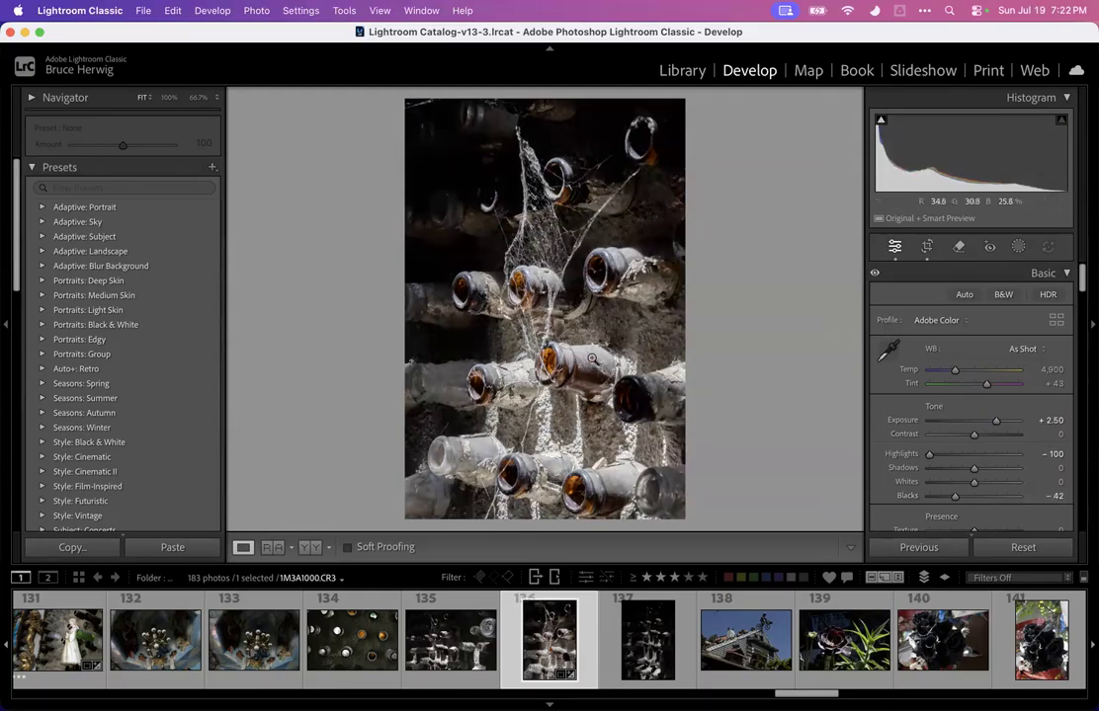
Paint a brush mask over the right-side bottles with exposure -4.00 and amount 200
click(1018, 246)
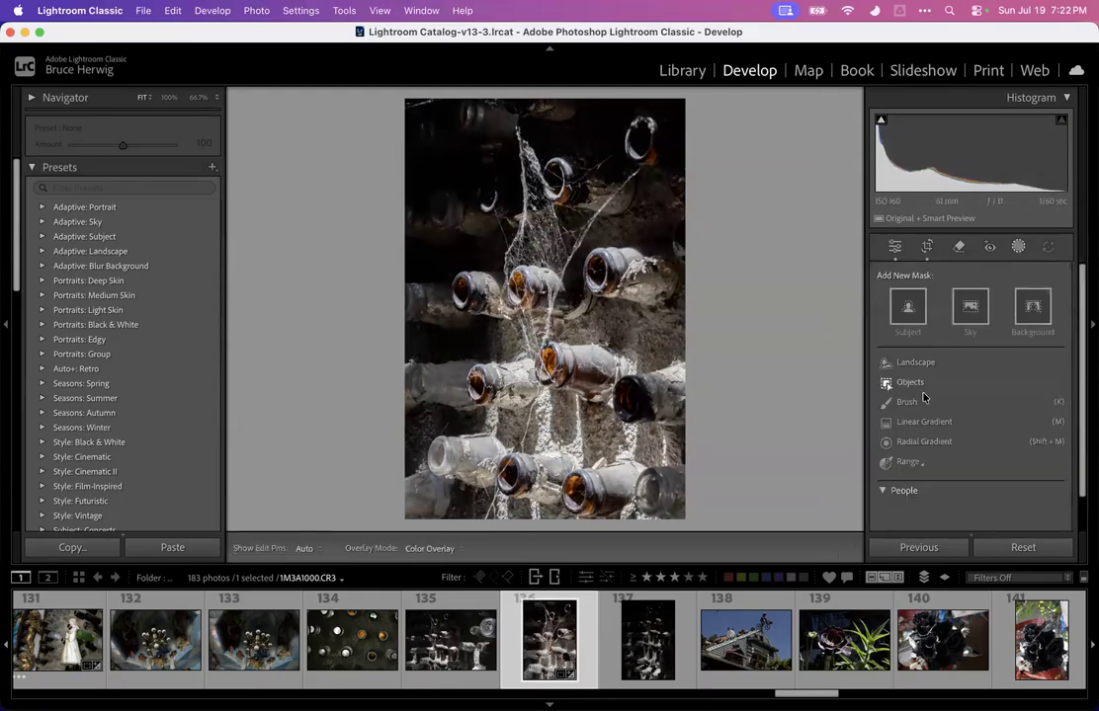
click(912, 400)
scroll(614, 328, up, 10)
mouse_move(616, 332)
mouse_down()
mouse_move(681, 395)
mouse_move(502, 572)
mouse_move(422, 376)
mouse_move(410, 442)
mouse_move(465, 197)
mouse_move(447, 504)
mouse_move(415, 498)
mouse_move(588, 482)
mouse_up()
drag(978, 486, 927, 487)
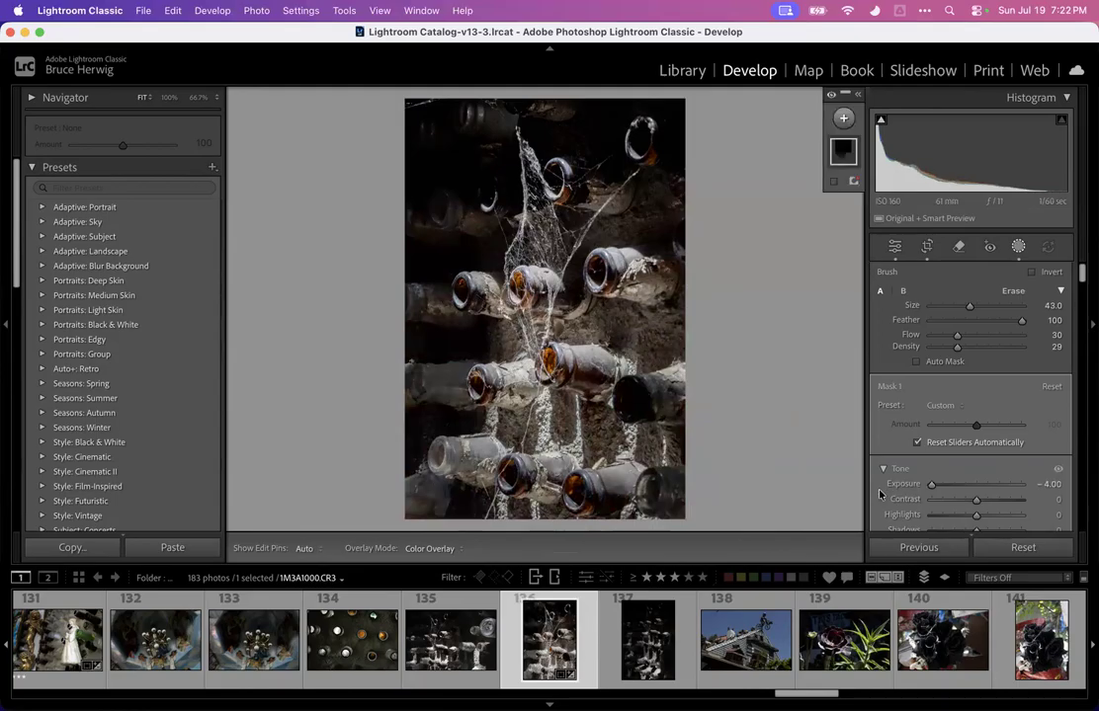
drag(975, 427, 1022, 426)
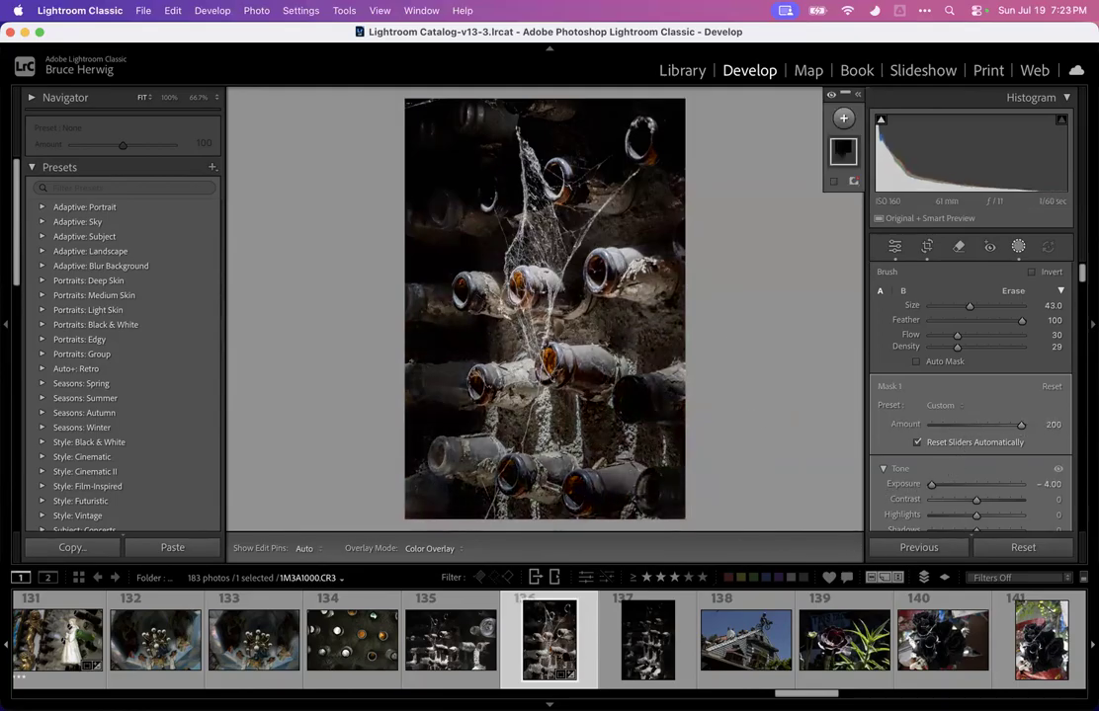
Set the photo's vibrance to +31 and raise its exposure to +3.00
key(h)
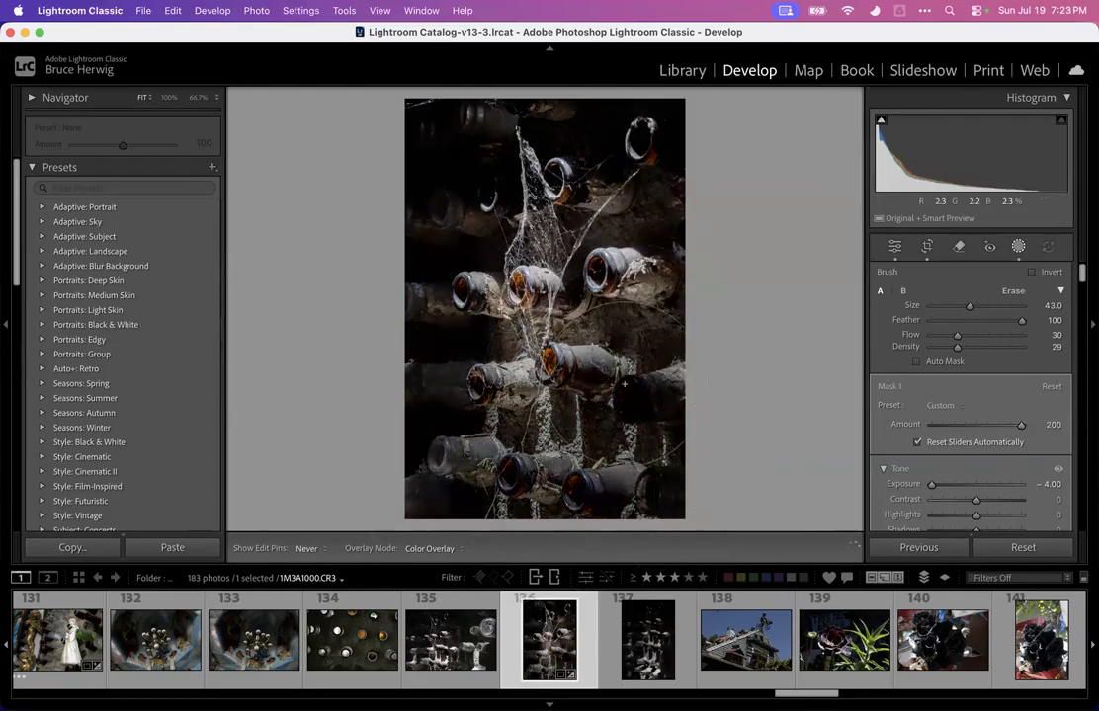
key(h)
click(1017, 247)
scroll(973, 396, down, 5)
drag(1009, 435, 1001, 436)
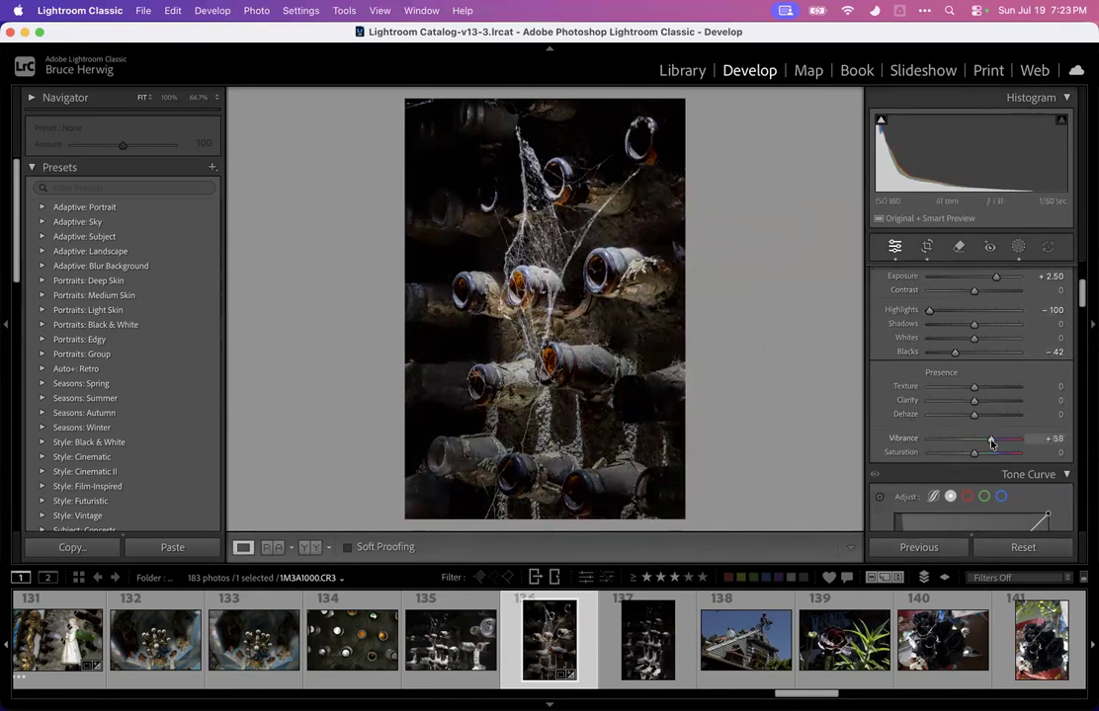
scroll(978, 395, up, 1)
drag(996, 310, 1000, 310)
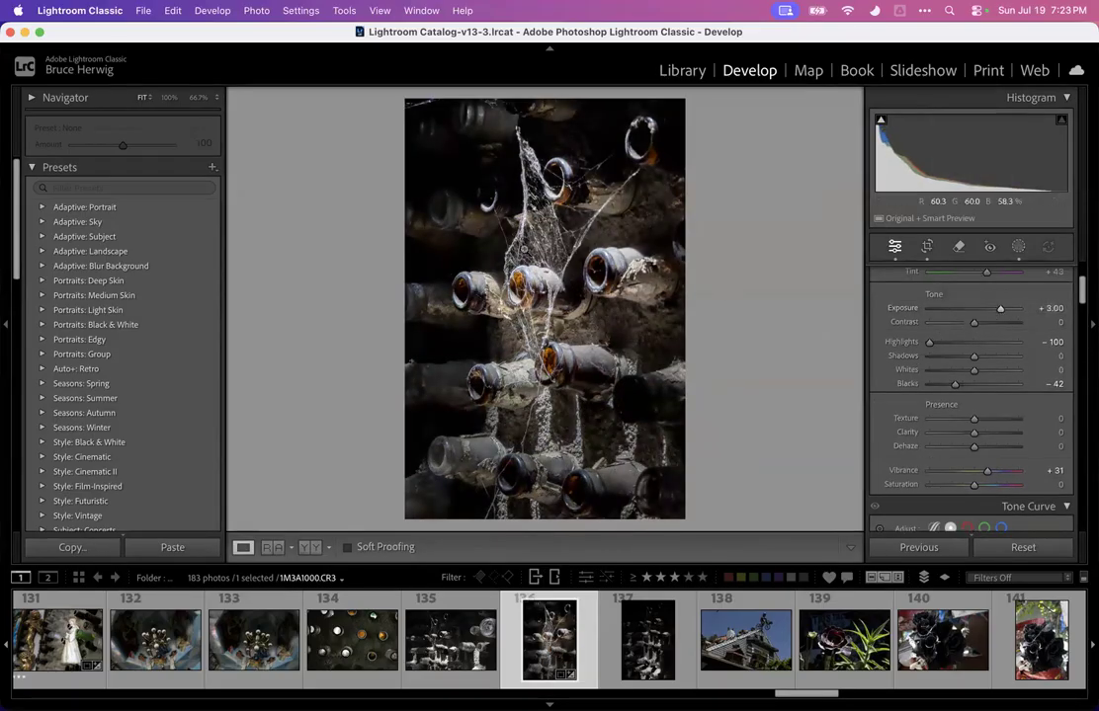
Zoom into the cobweb and scroll through the develop panels to review the photo's settings
click(540, 240)
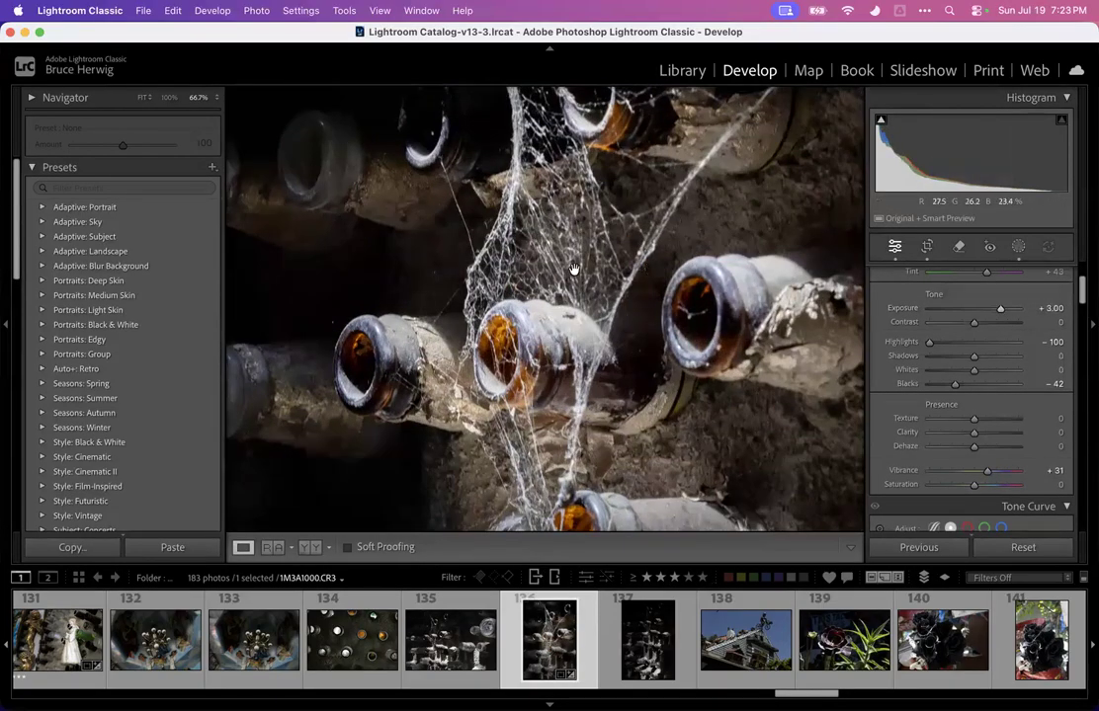
mouse_move(572, 271)
mouse_down()
mouse_move(561, 252)
mouse_move(554, 264)
mouse_up()
click(554, 265)
scroll(877, 353, down, 5)
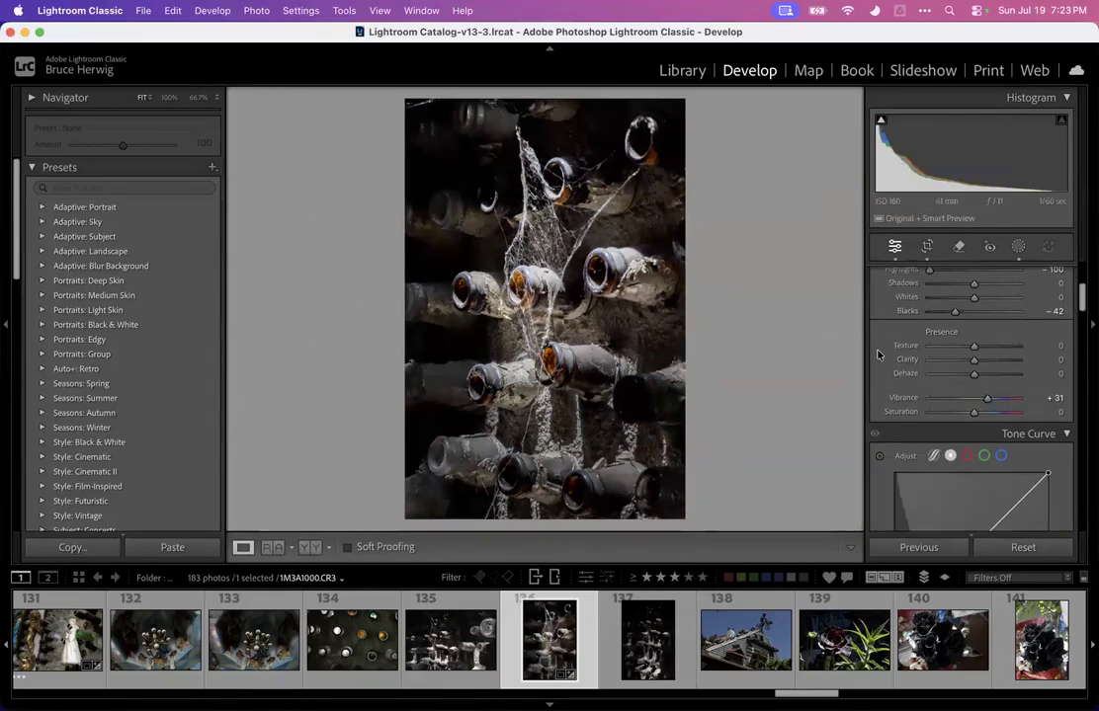
scroll(877, 353, down, 10)
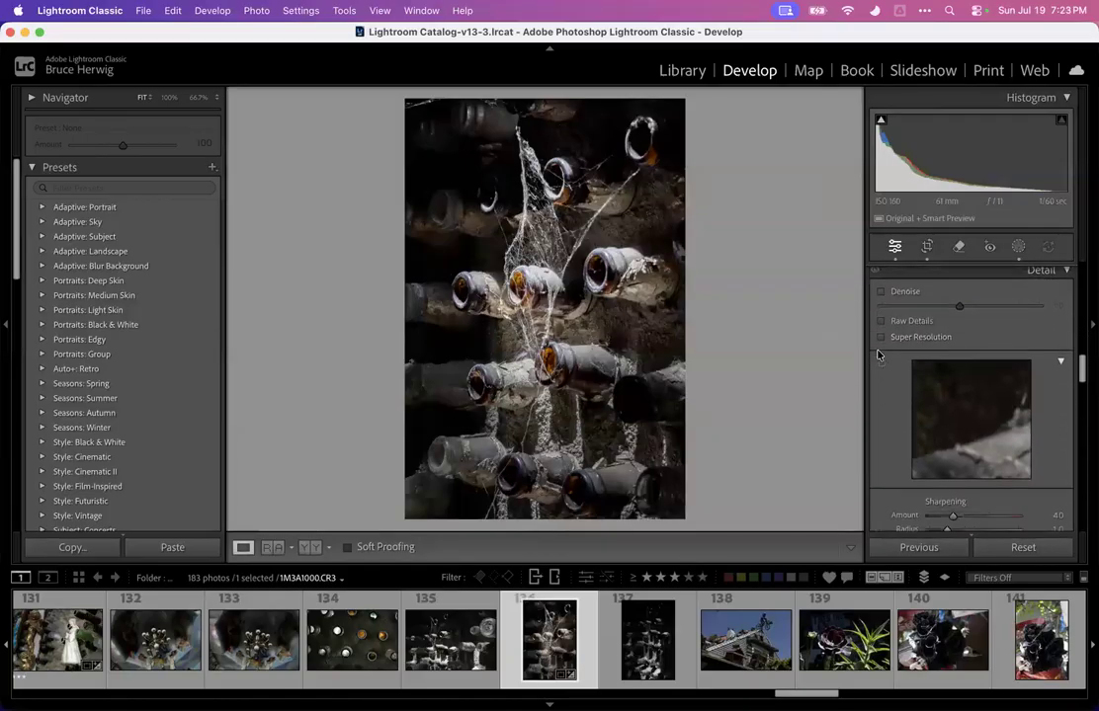
scroll(879, 358, down, 8)
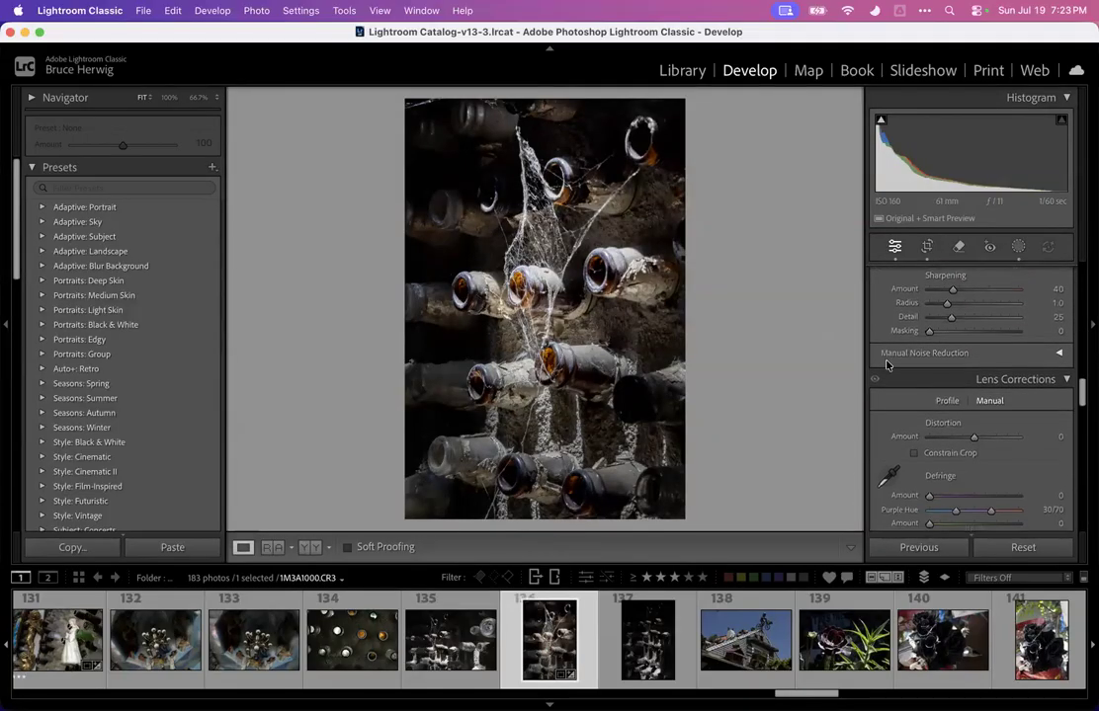
scroll(886, 366, up, 10)
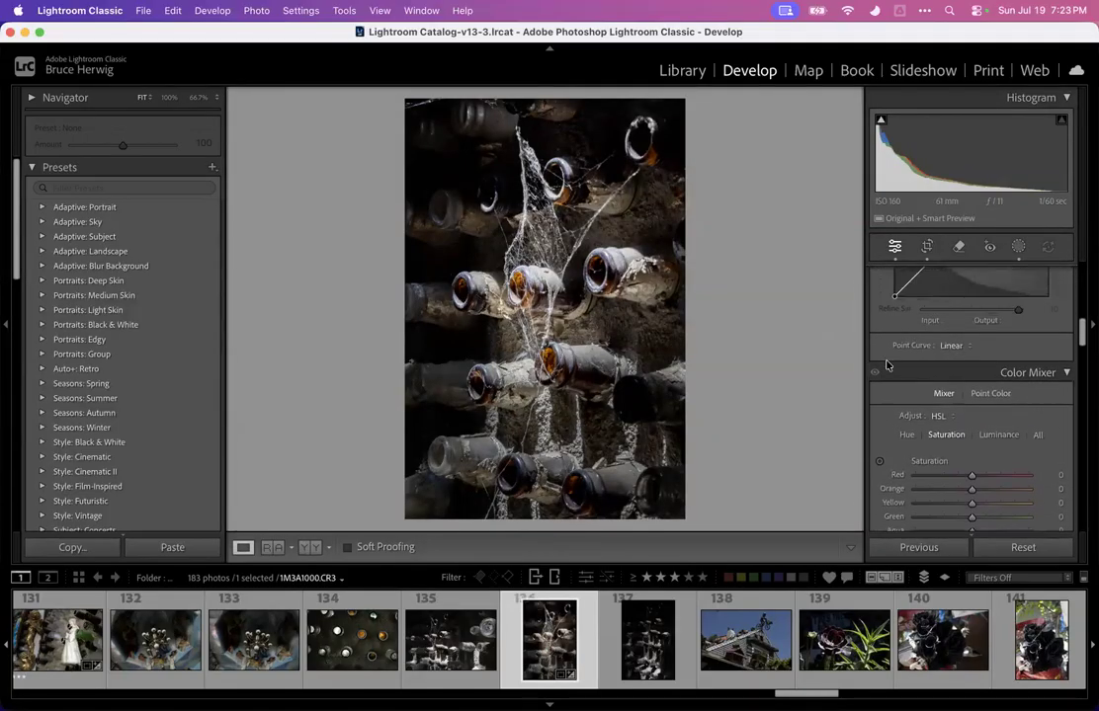
scroll(886, 365, up, 8)
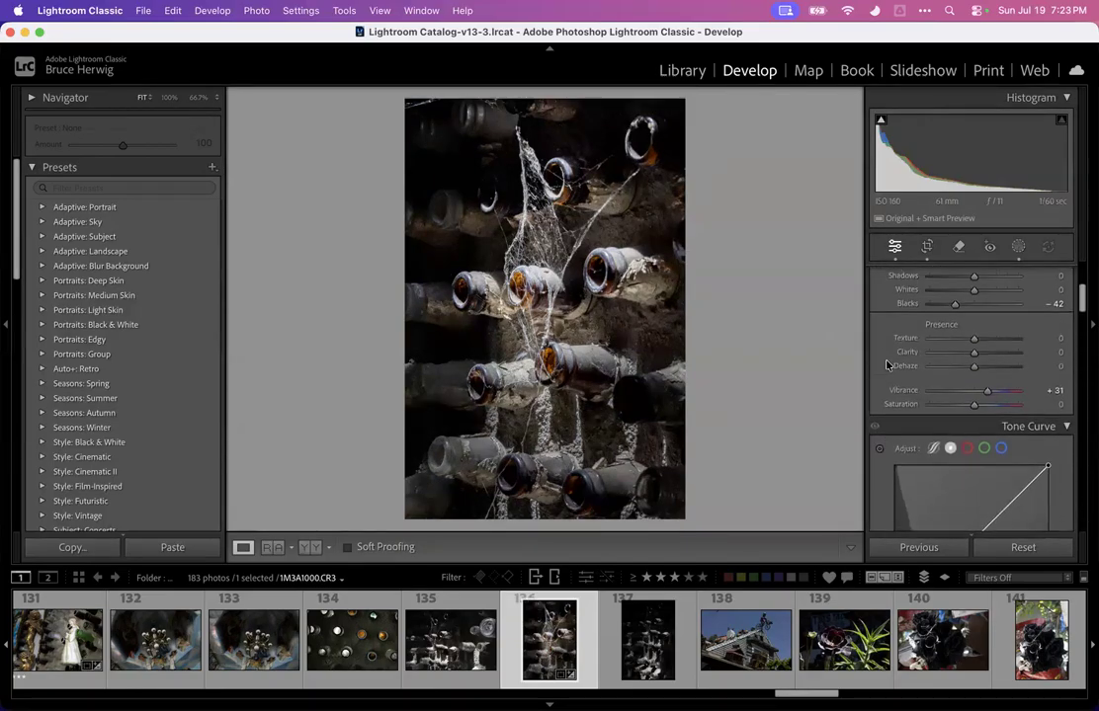
Raise the texture to +85 while zoomed in on the cobweb
key(z)
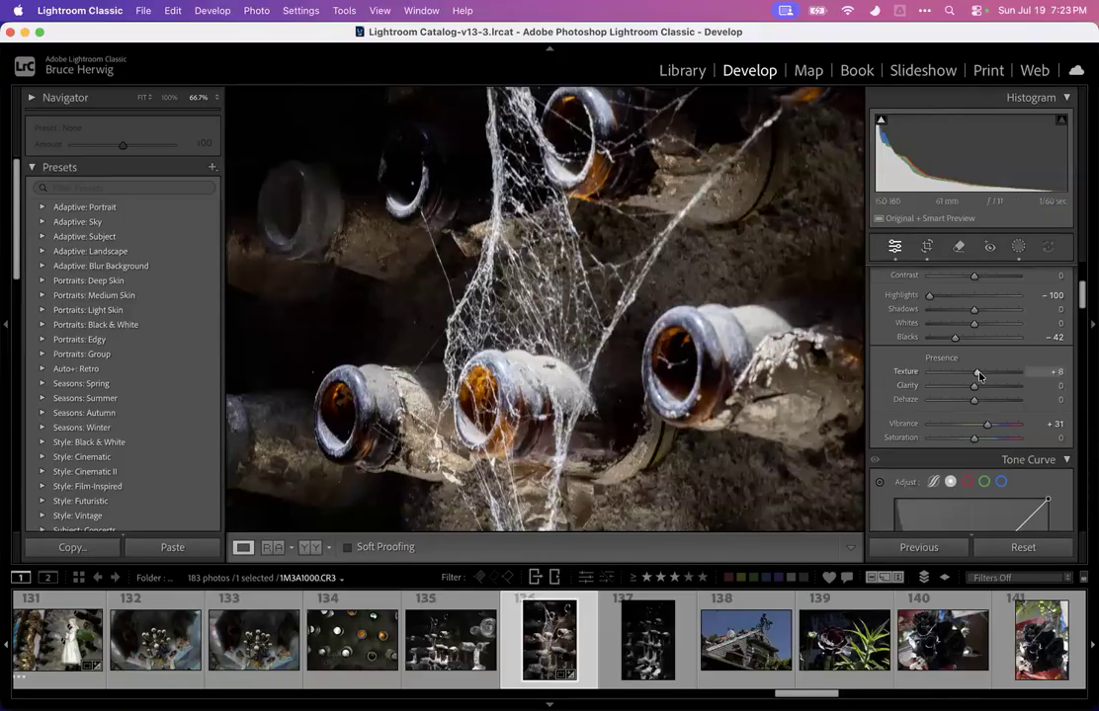
mouse_move(1003, 370)
mouse_down()
mouse_move(966, 373)
mouse_move(1011, 372)
mouse_up()
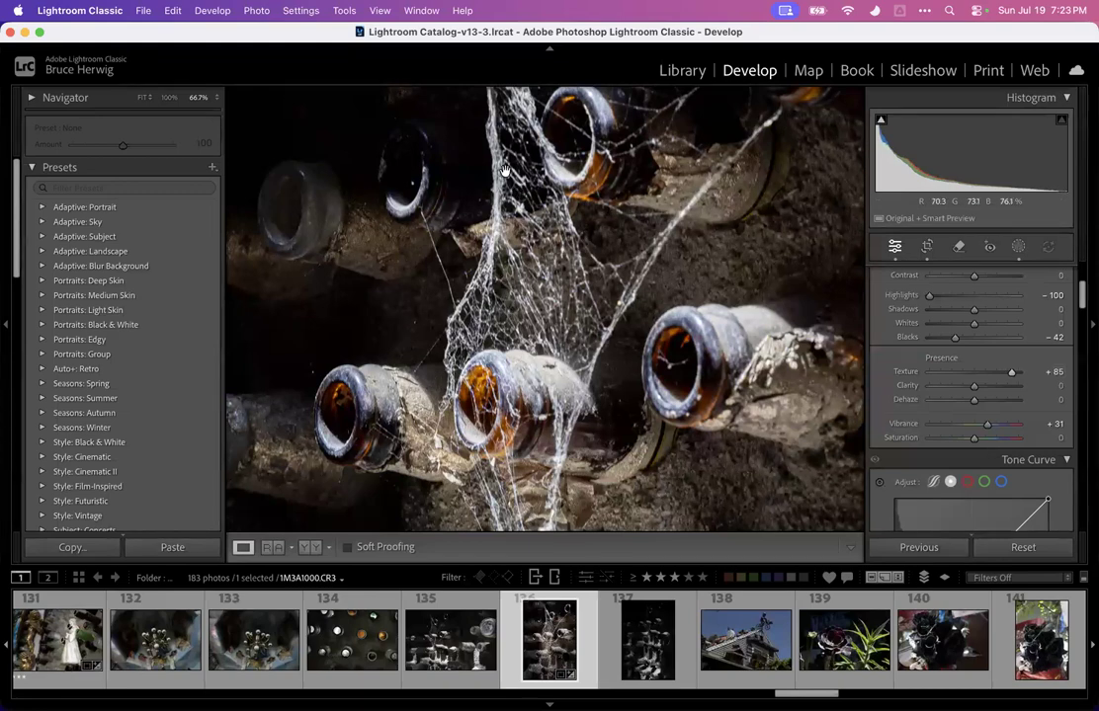
click(450, 198)
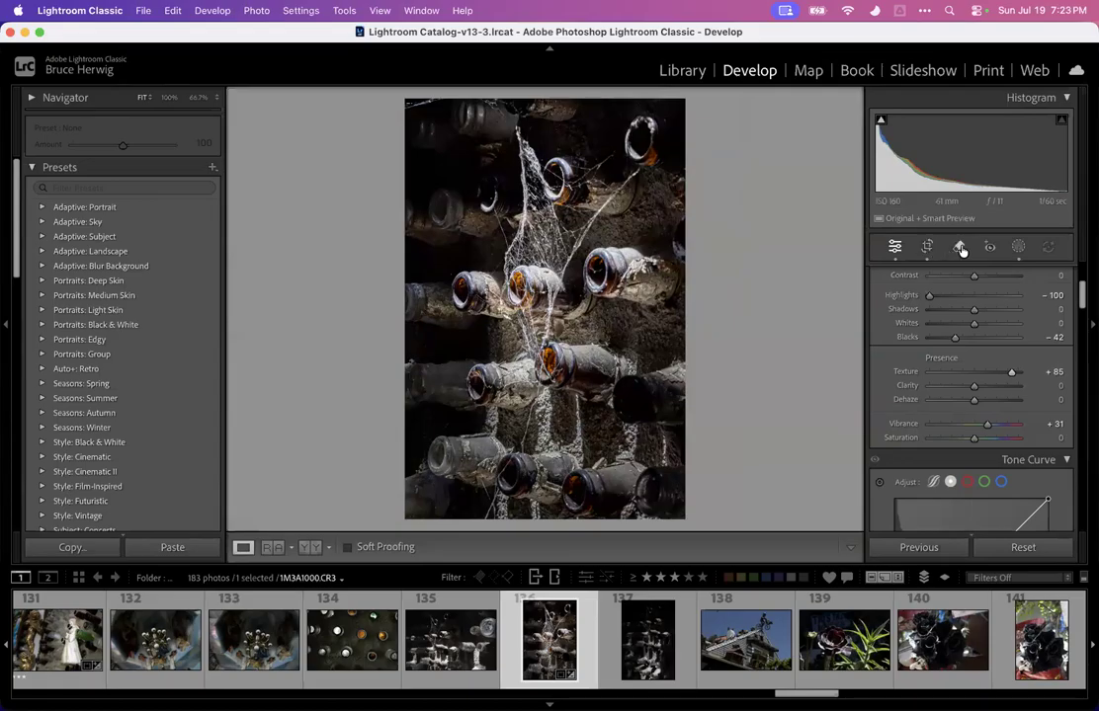
Add a linear gradient mask from the bottom toward the upper right with exposure -0.58
click(1022, 246)
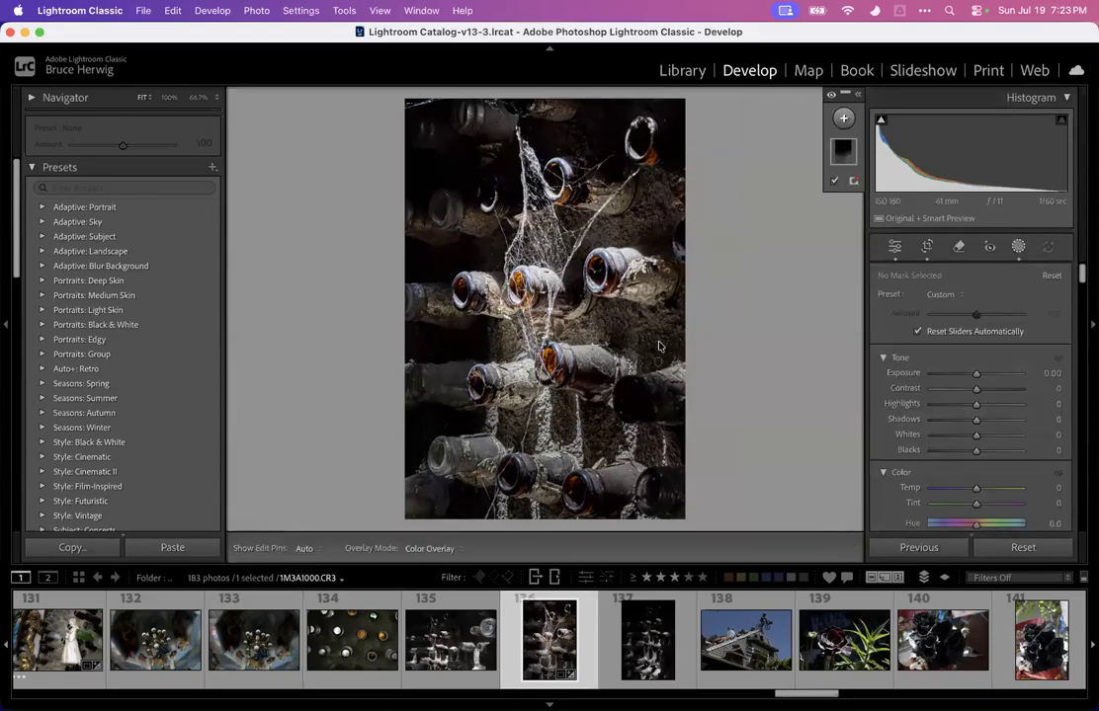
click(1018, 247)
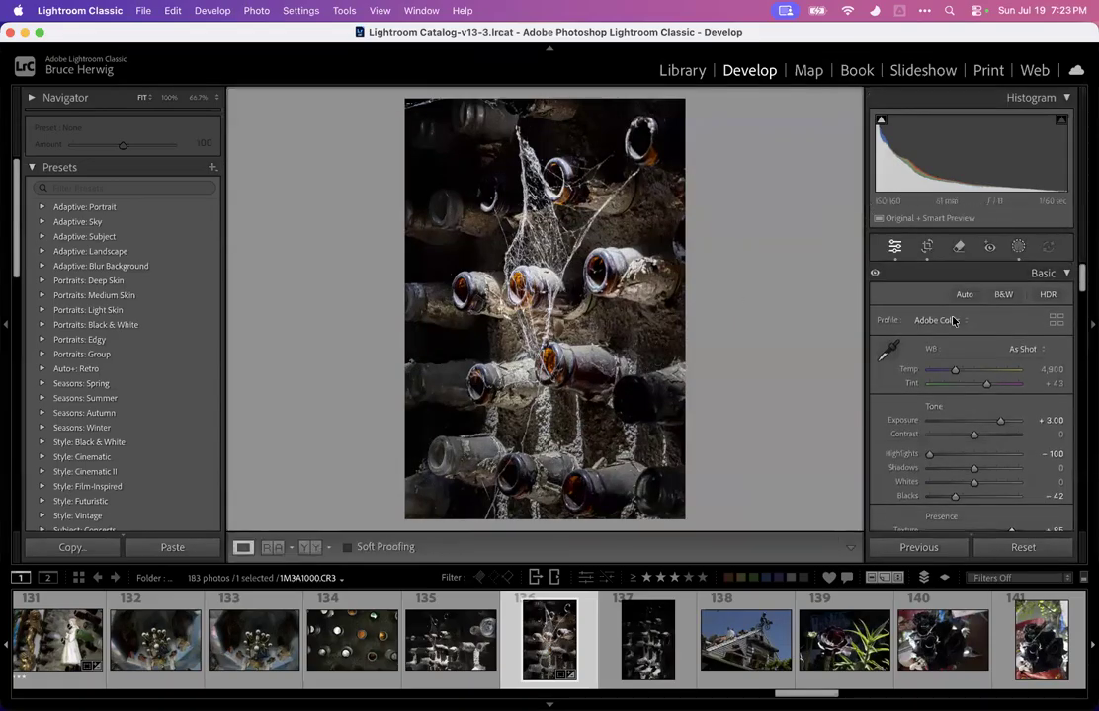
click(1016, 249)
click(842, 118)
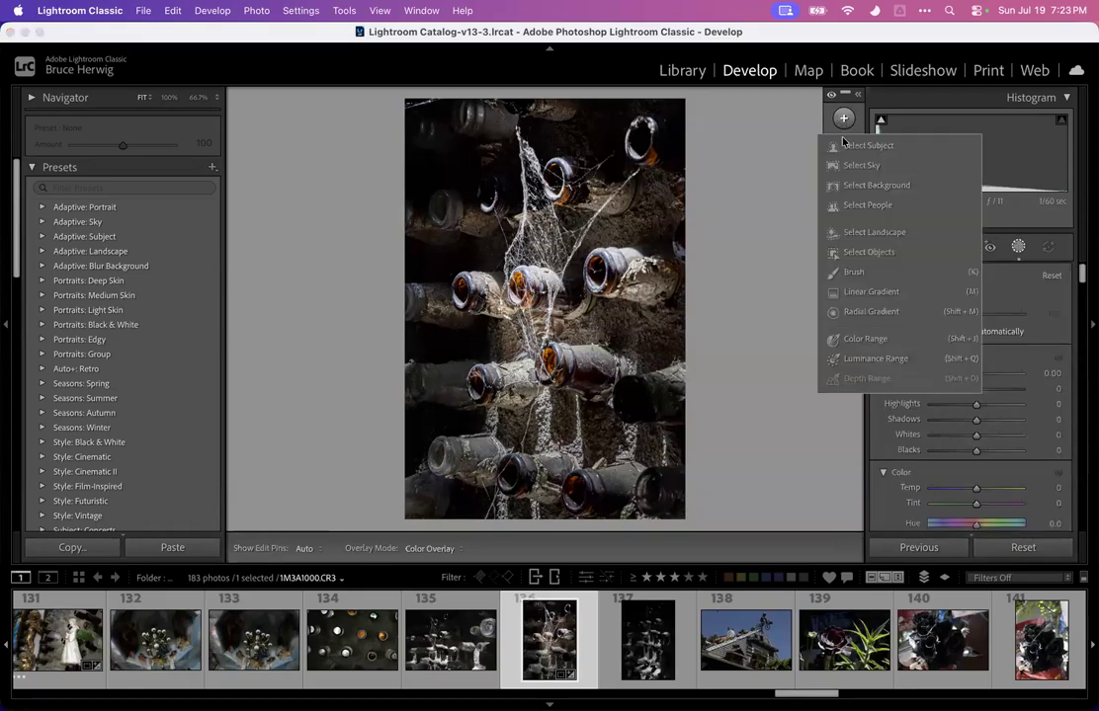
click(856, 291)
drag(593, 435, 658, 309)
drag(976, 392, 969, 396)
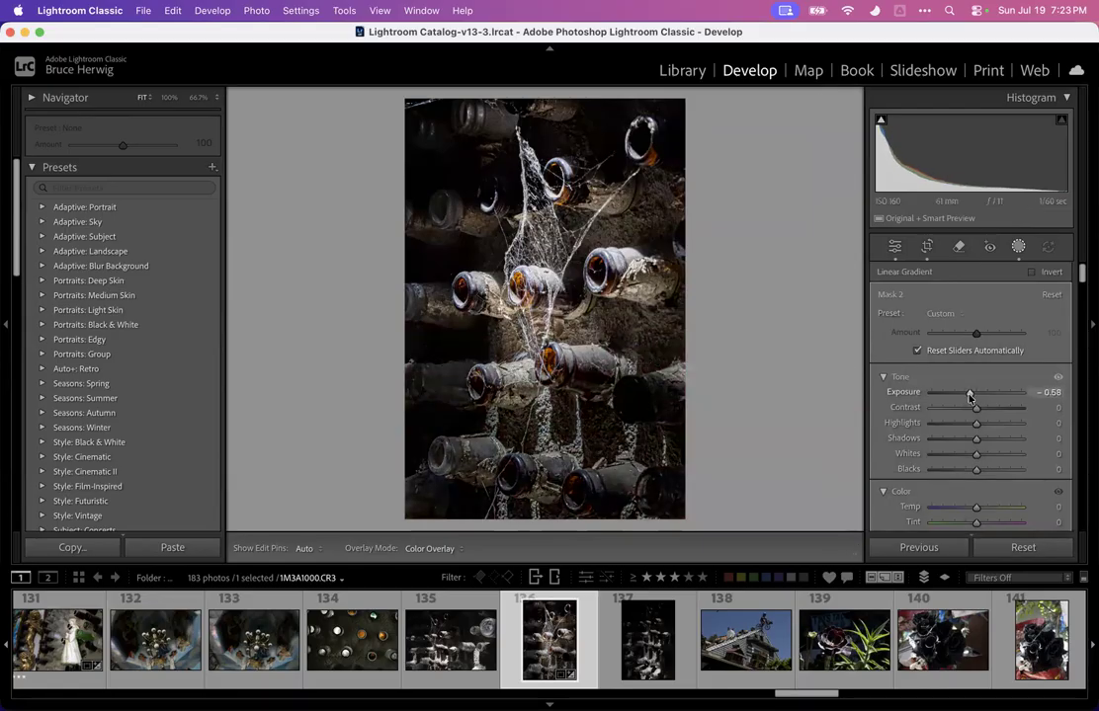
Pull the crop's bottom edge up slightly and apply the crop
click(926, 251)
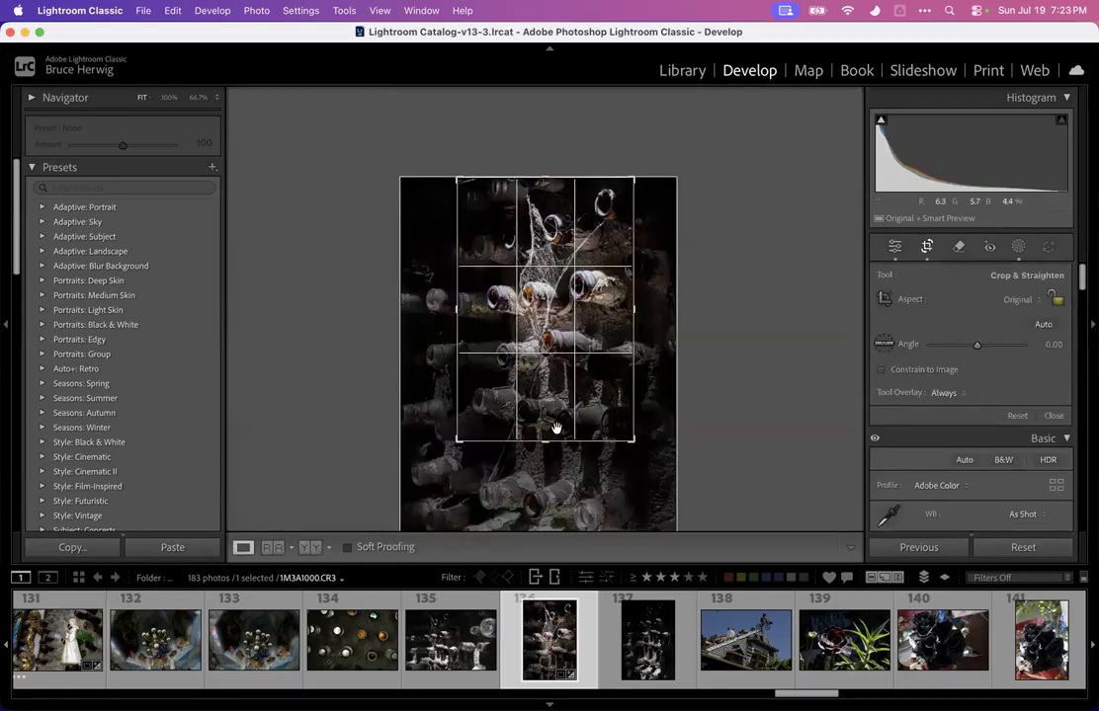
drag(555, 440, 551, 427)
key(Return)
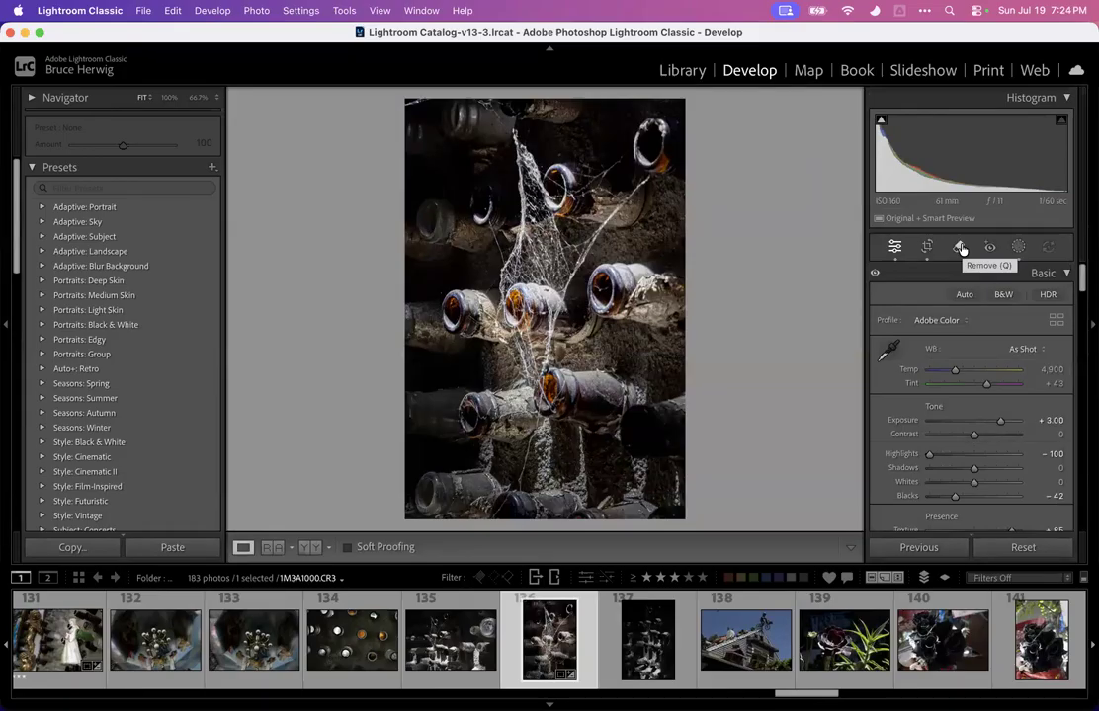
Create a virtual copy of the cobweb photo from the filmstrip
click(483, 635)
click(558, 640)
right_click(552, 638)
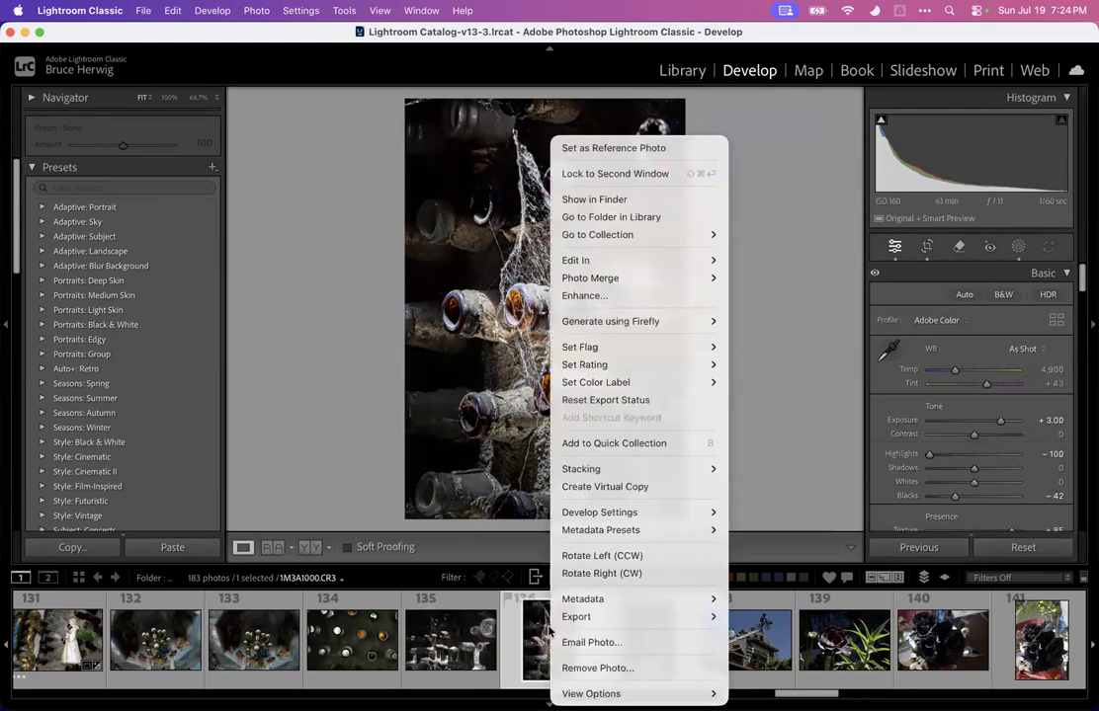
click(639, 488)
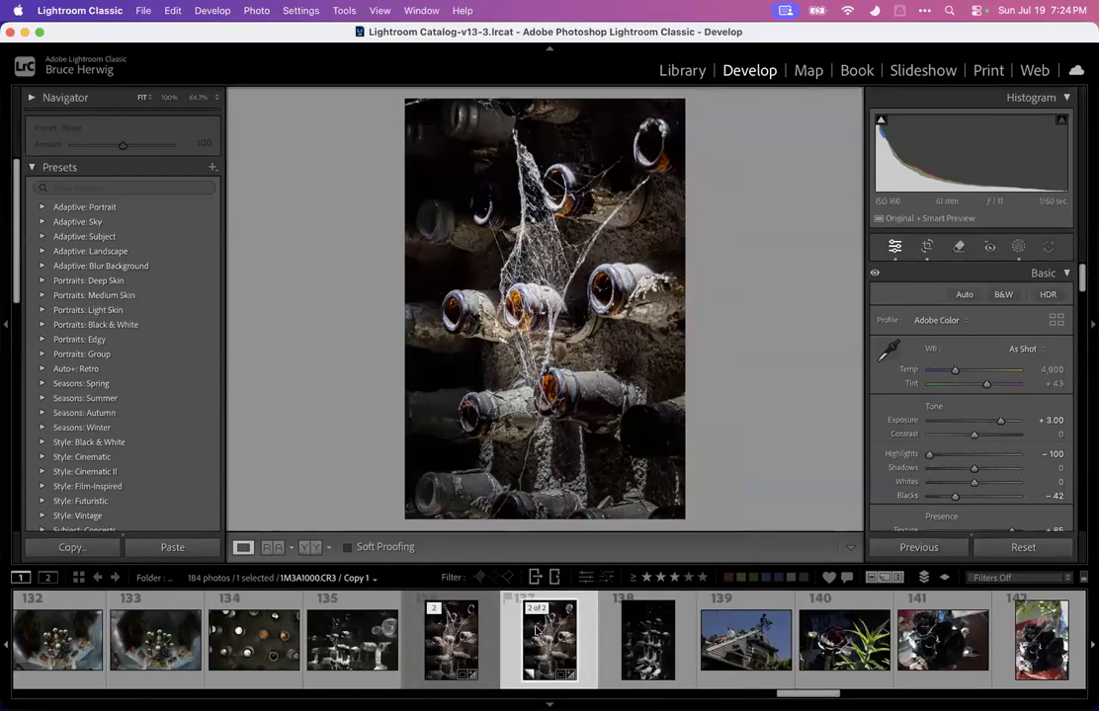
Switch between the original cobweb photo and its virtual copy to compare them, ending on the copy
key(Left)
key(Right)
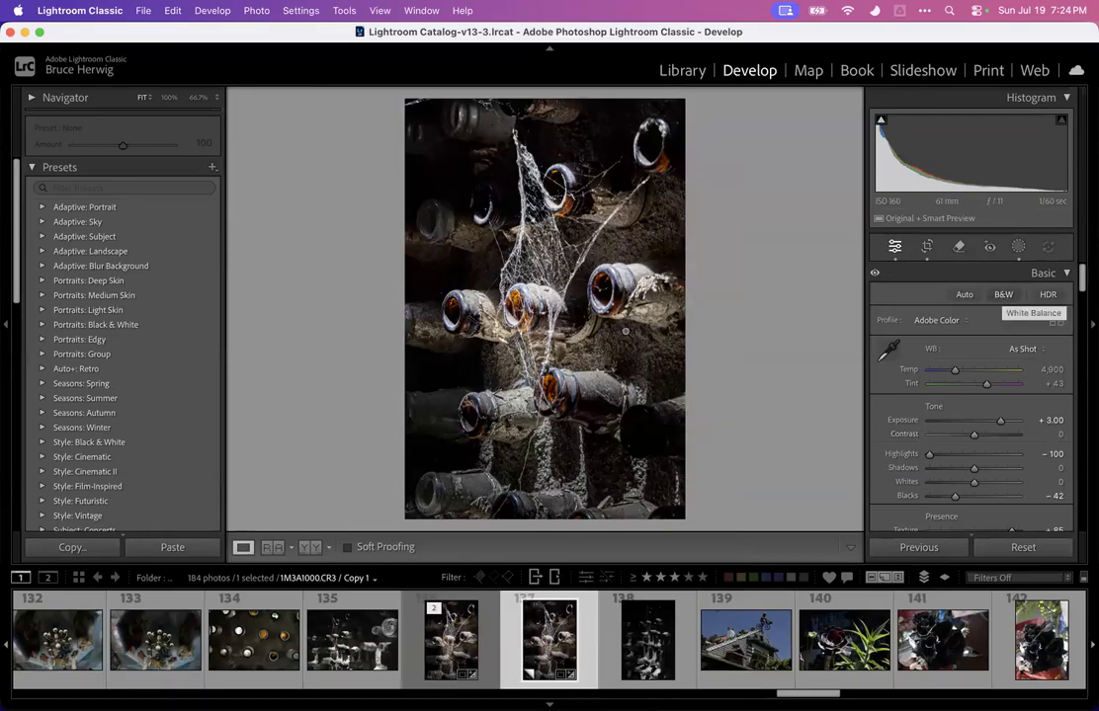
click(452, 628)
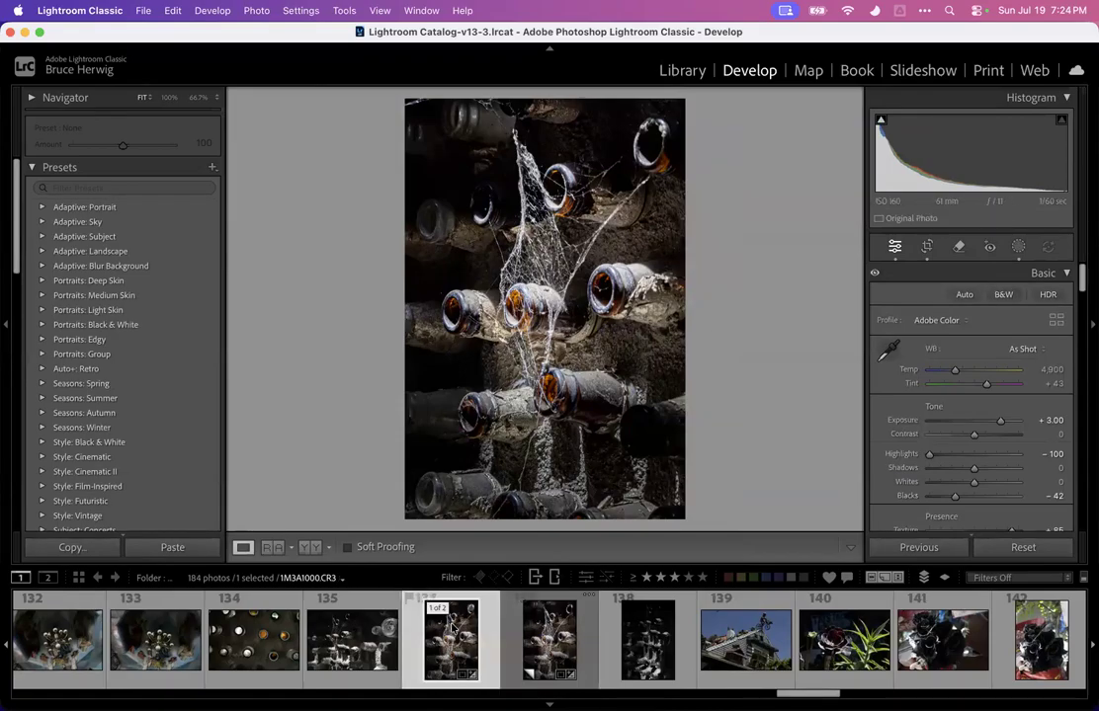
key(Right)
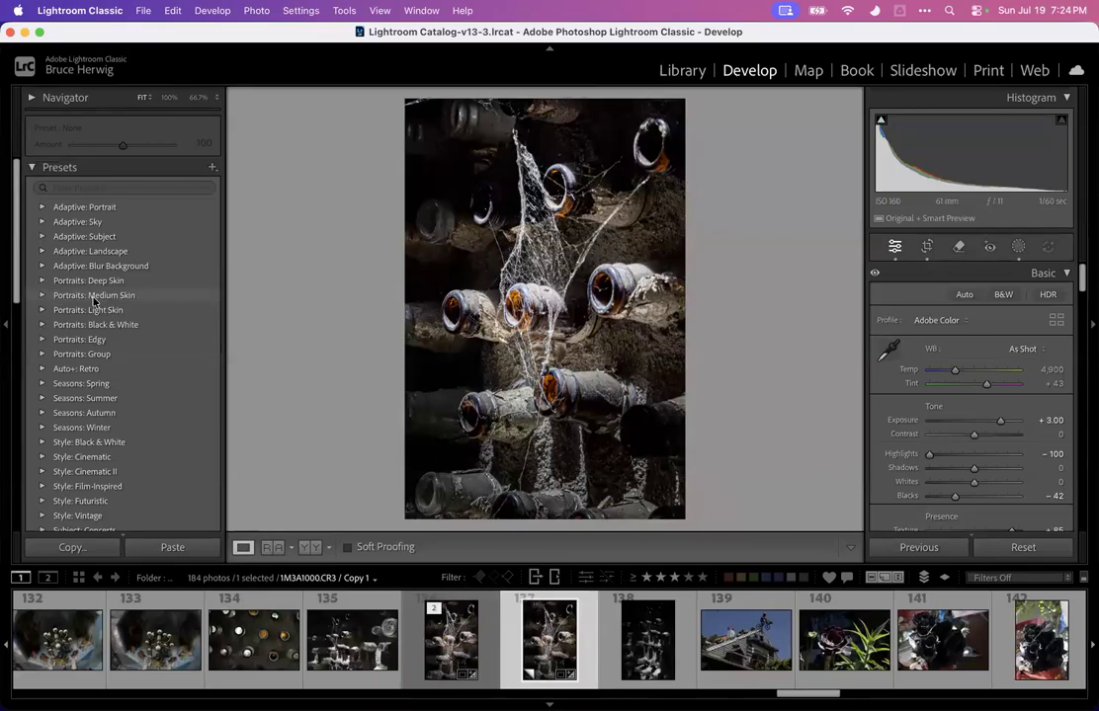
Browse the B&W presets to preview black-and-white looks on the virtual copy
scroll(94, 301, down, 15)
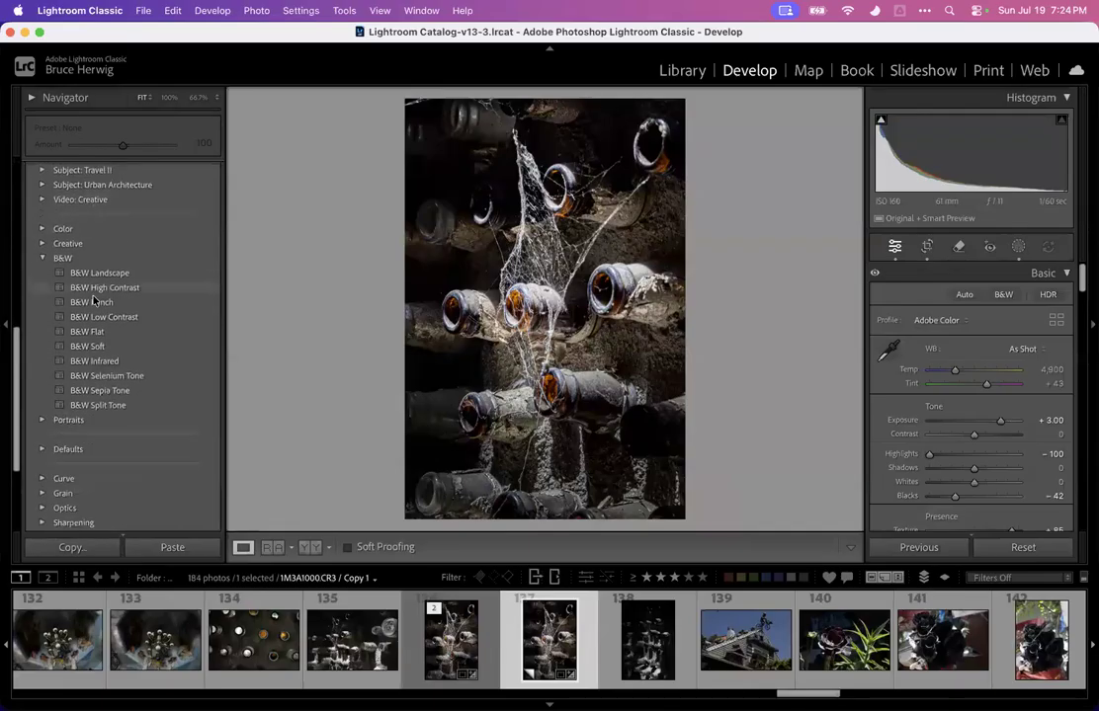
scroll(94, 302, down, 2)
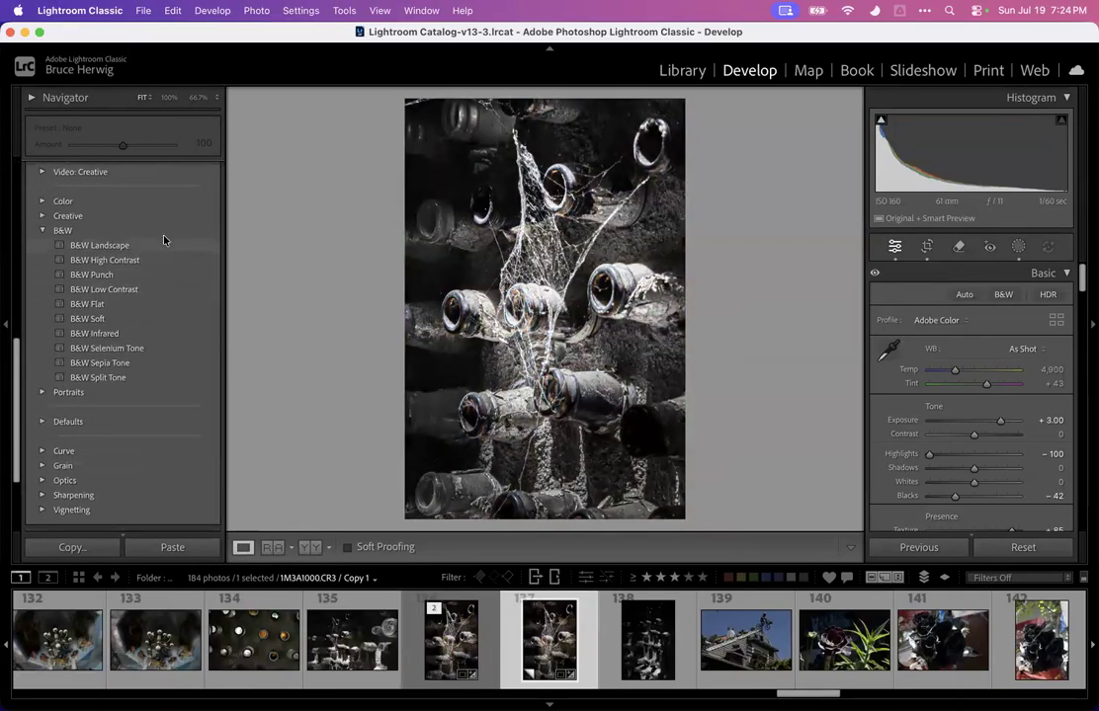
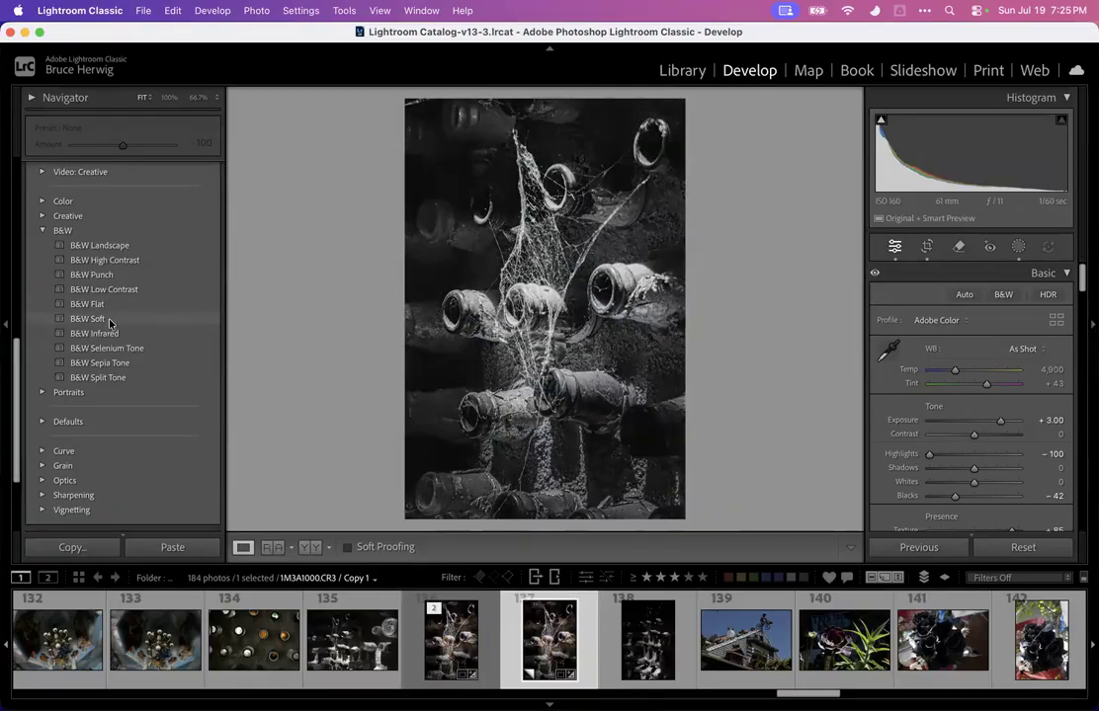
Apply the B&W High Contrast preset to the virtual copy and lower Exposure to about +2.35
click(119, 263)
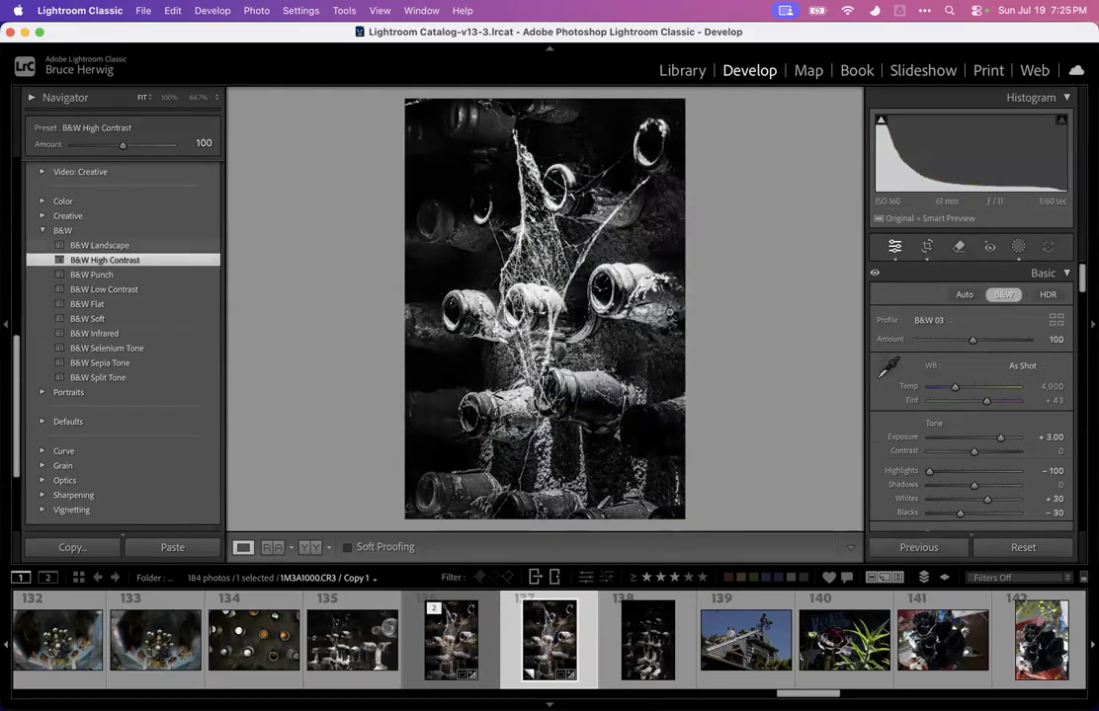
drag(1003, 442, 994, 446)
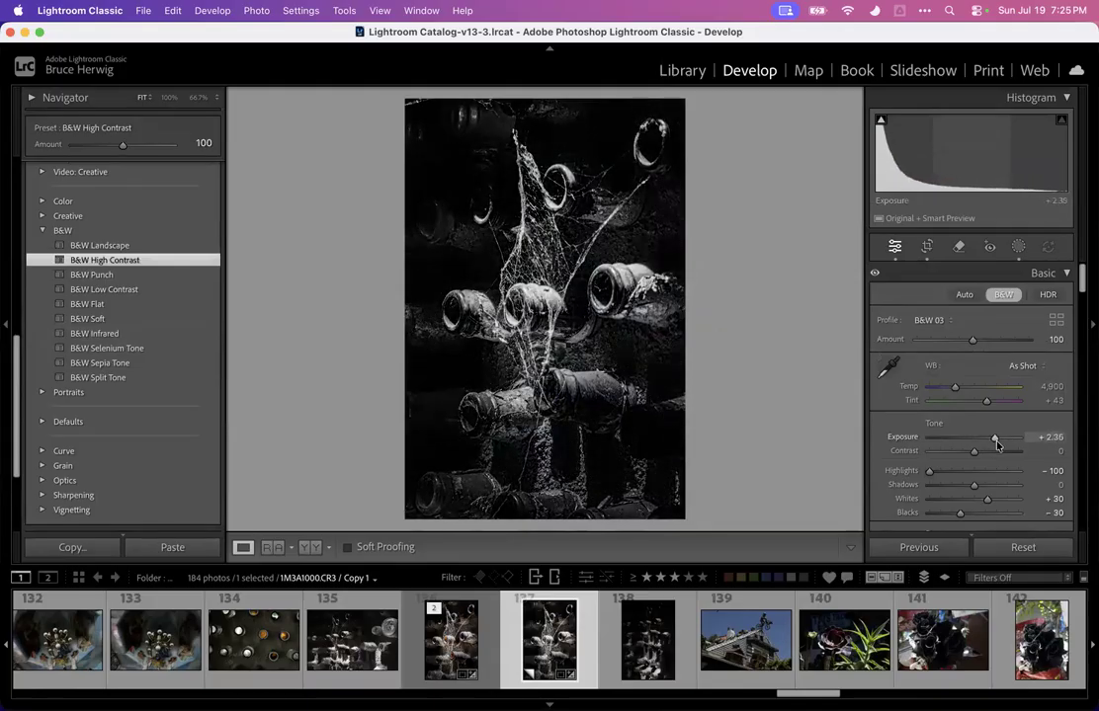
Crop the virtual copy tighter around the cobweb and bottles and apply the crop
click(926, 246)
drag(545, 428, 545, 410)
drag(541, 240, 543, 296)
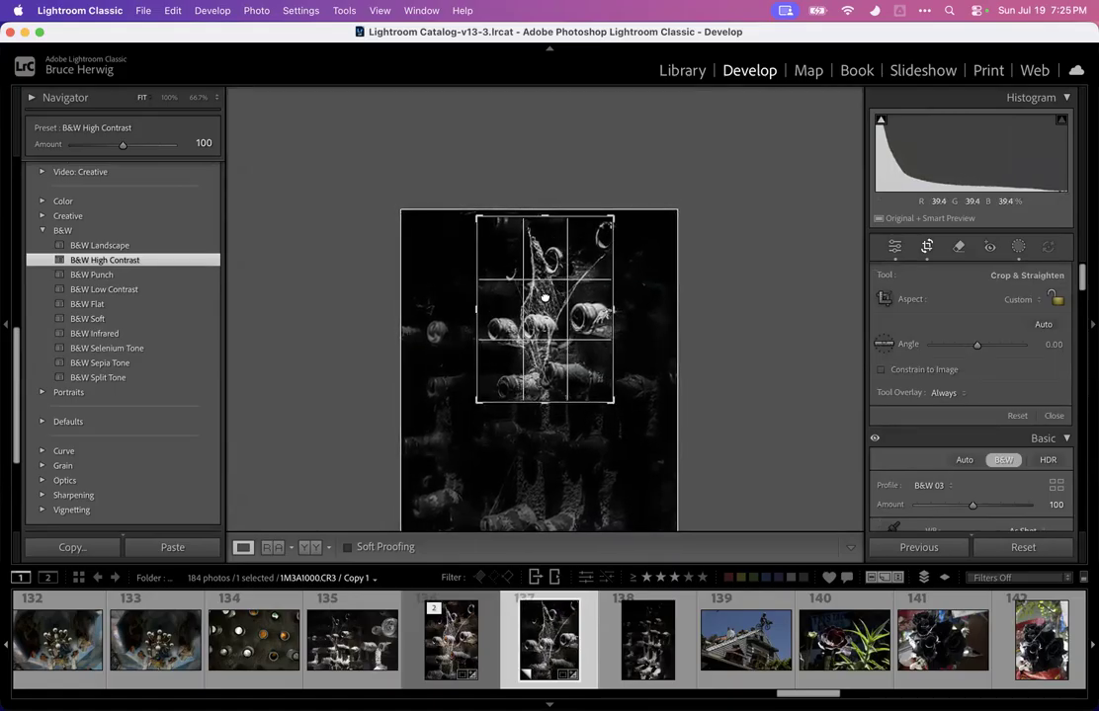
key(Return)
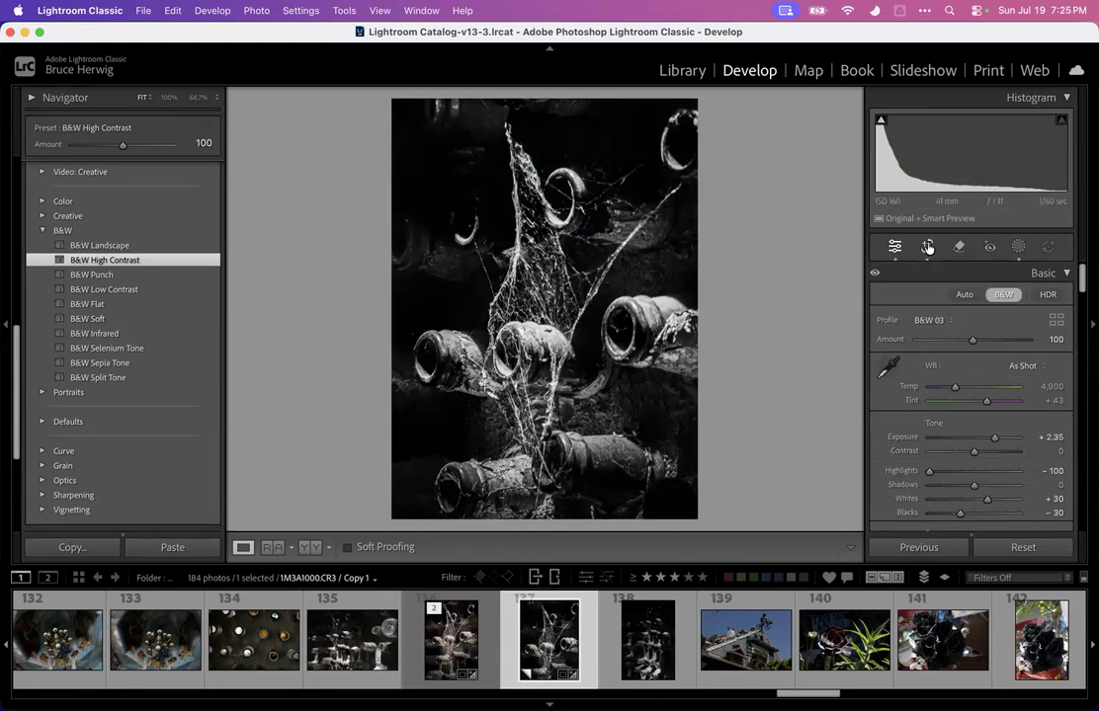
key(r)
key(Return)
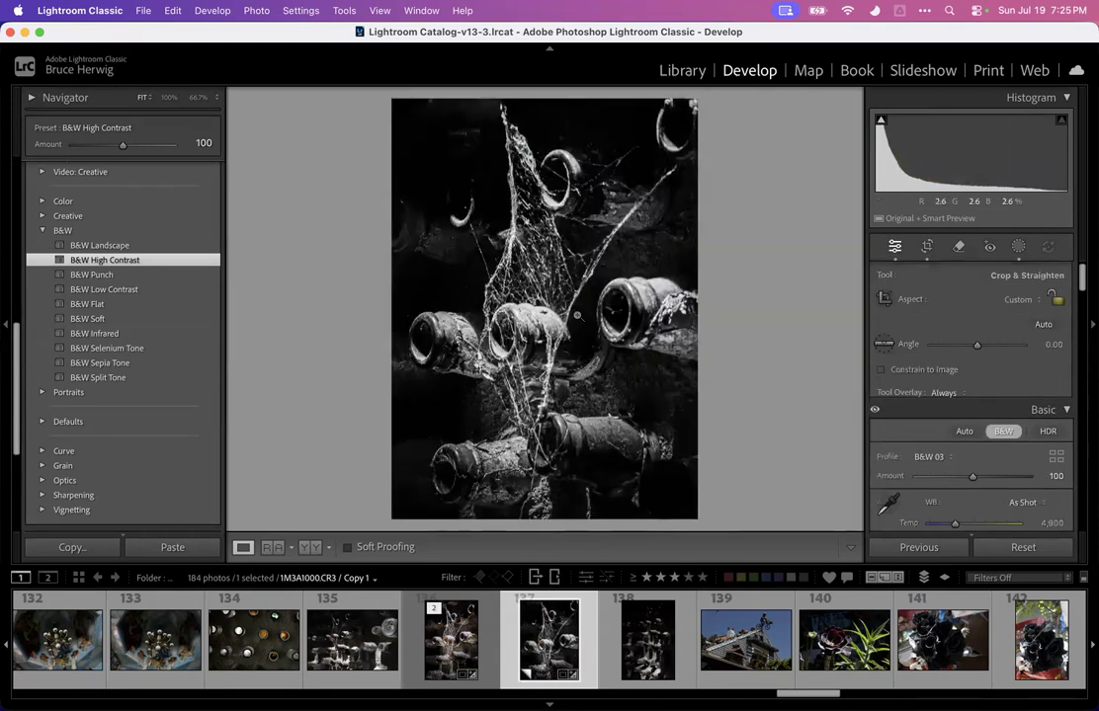
Switch between the original and the black-and-white copy to compare them, rating the original 3 stars
click(457, 657)
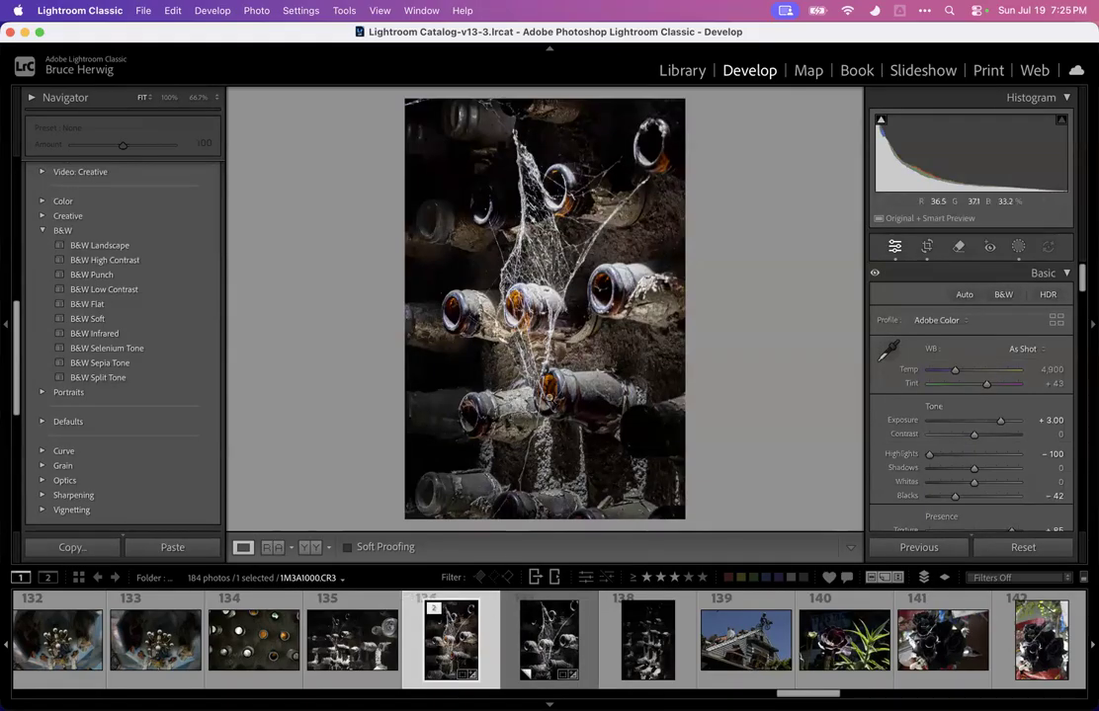
click(545, 644)
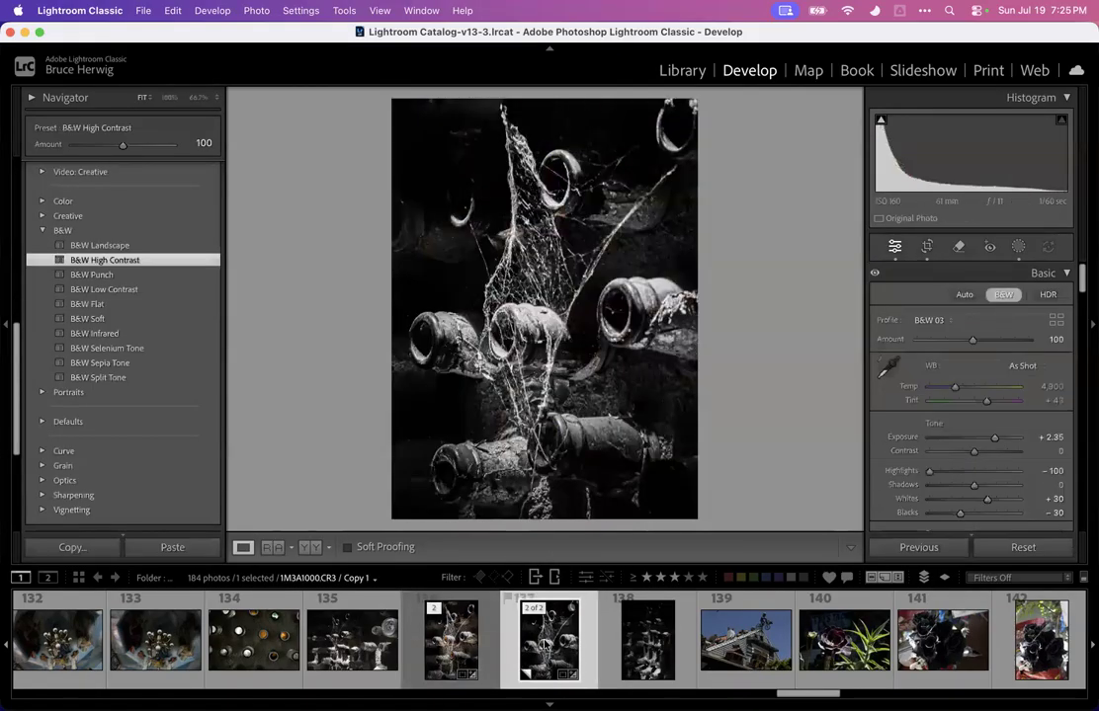
click(443, 647)
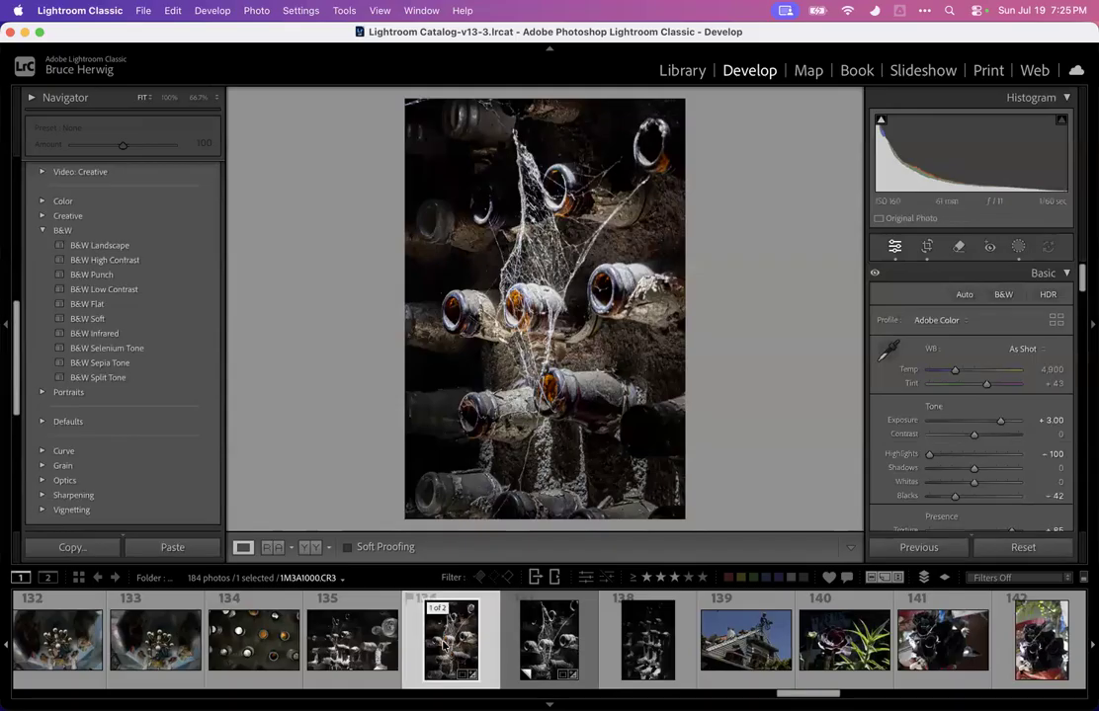
key(3)
click(545, 632)
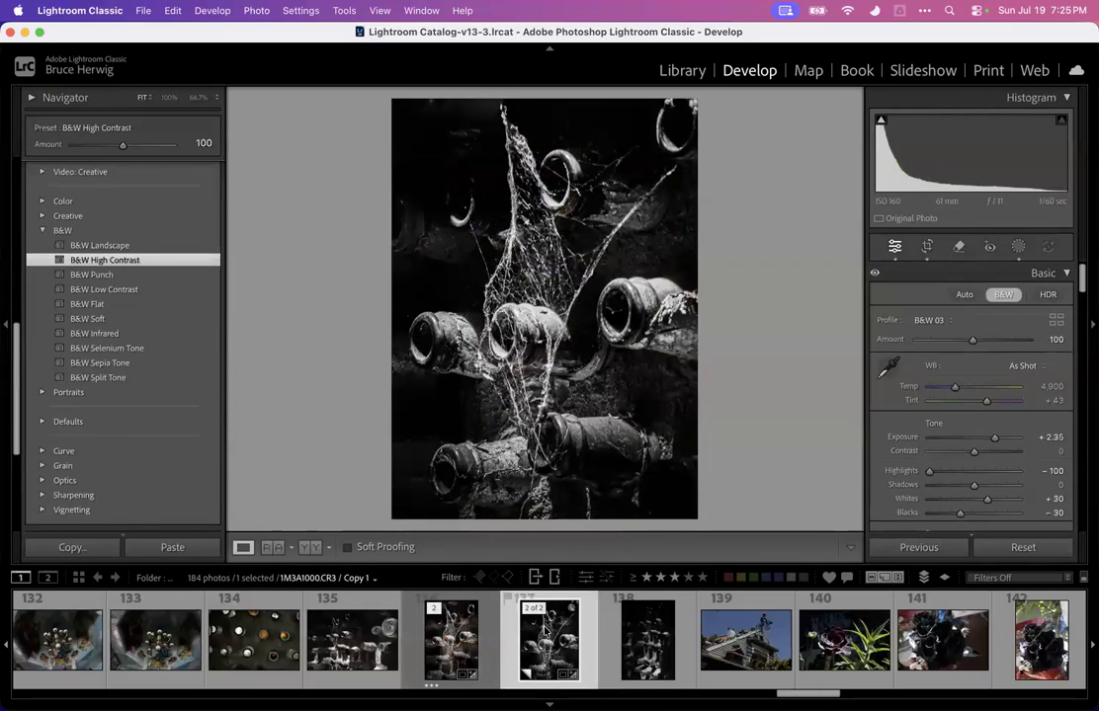
click(482, 646)
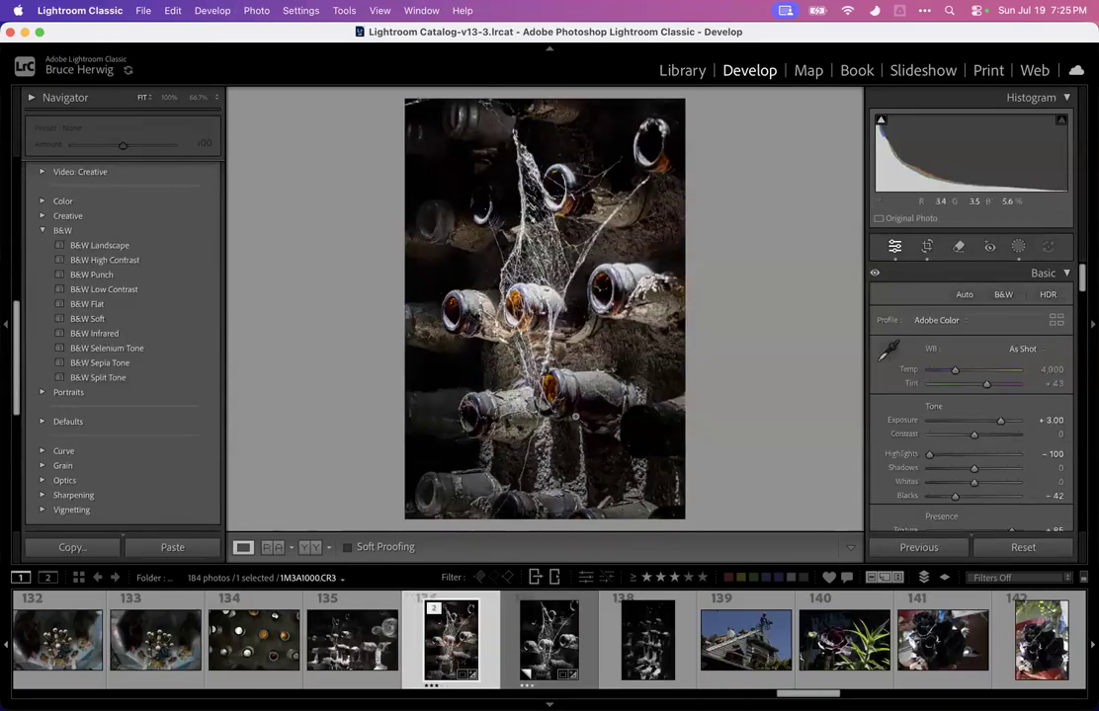
Zoom into the original color photo and pan around to inspect the bottles and dark areas for specks
click(534, 311)
click(532, 309)
click(476, 264)
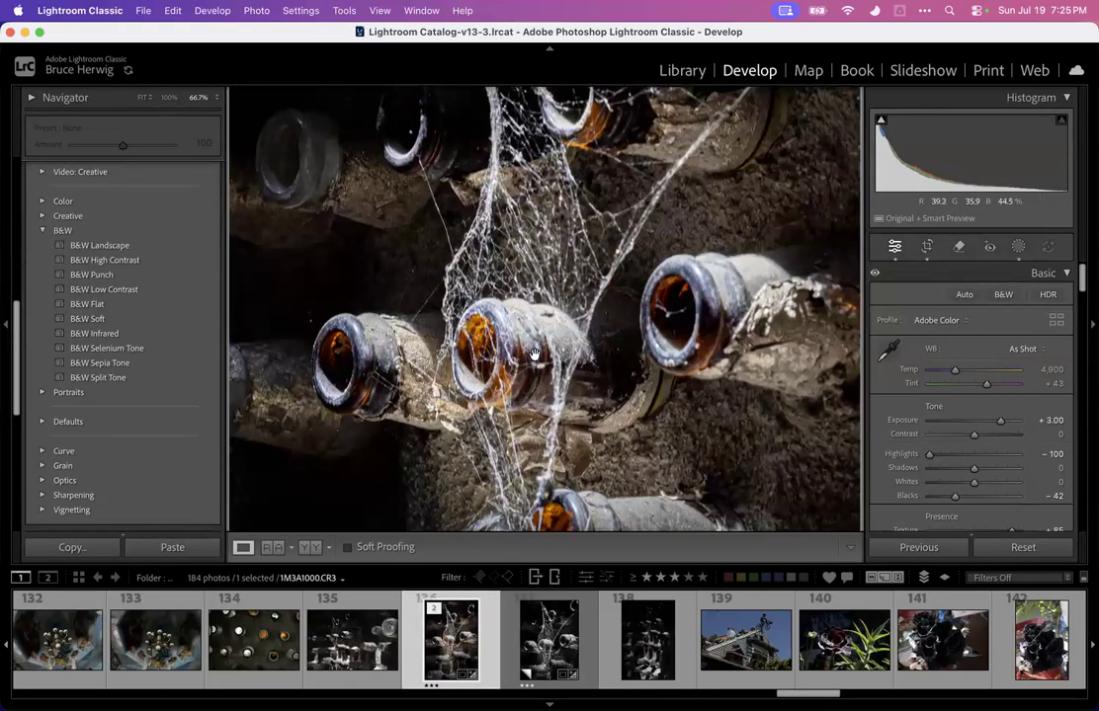
drag(542, 354, 523, 160)
drag(493, 295, 656, 264)
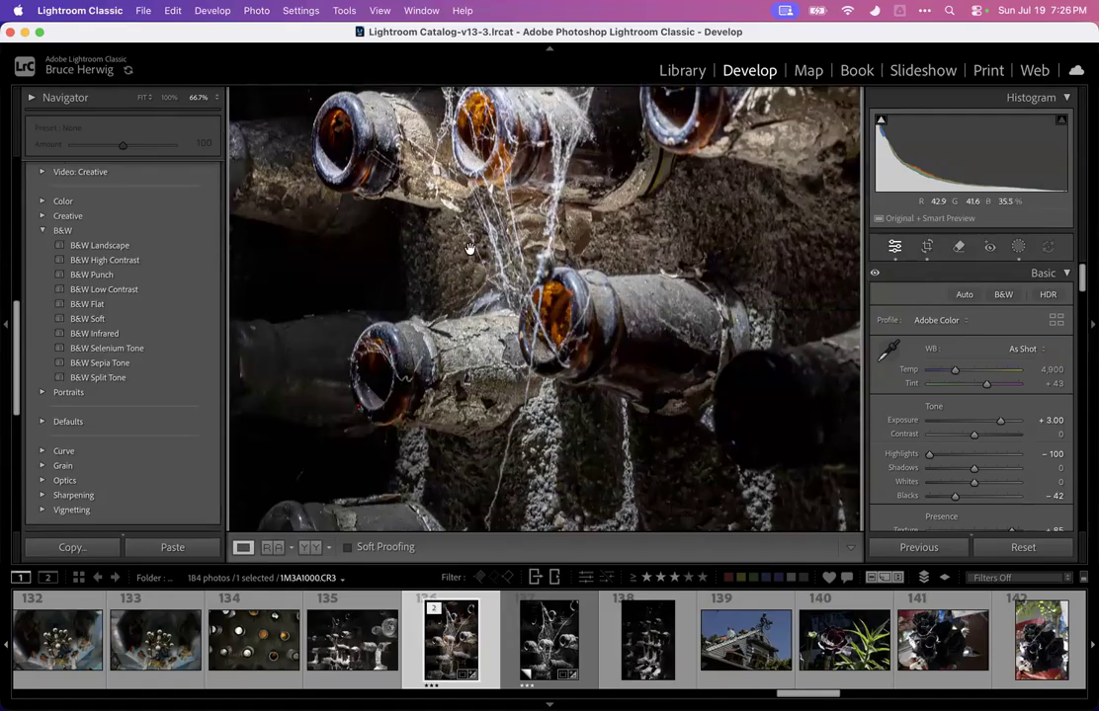
drag(470, 248, 549, 421)
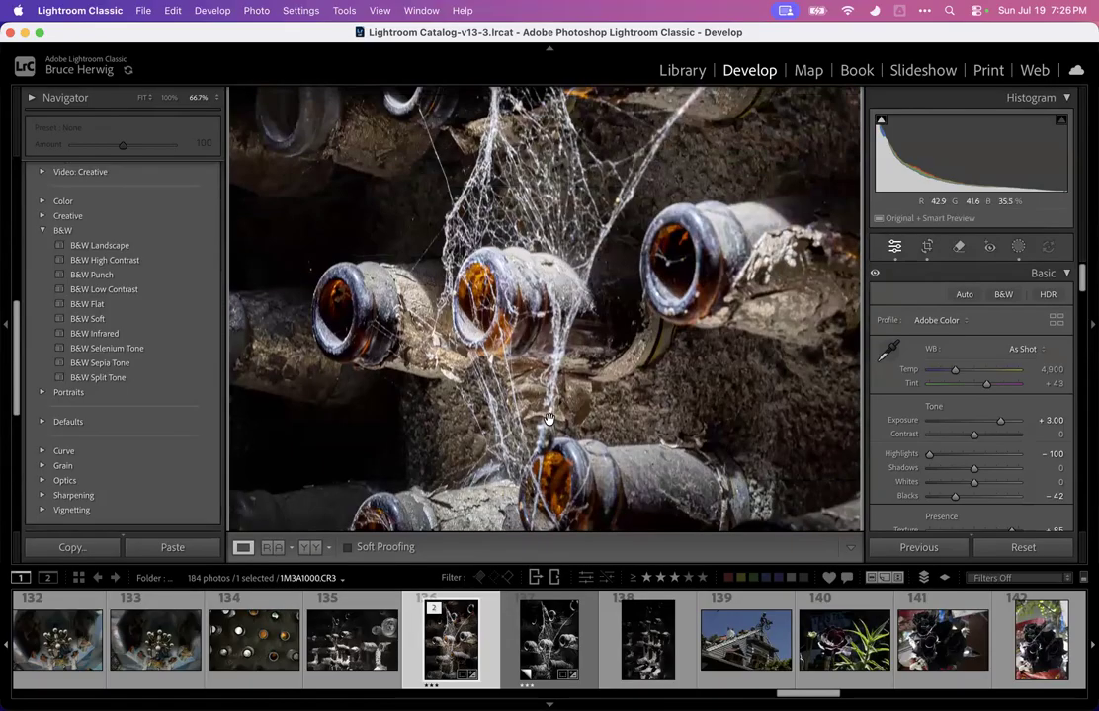
click(304, 275)
drag(498, 210, 461, 470)
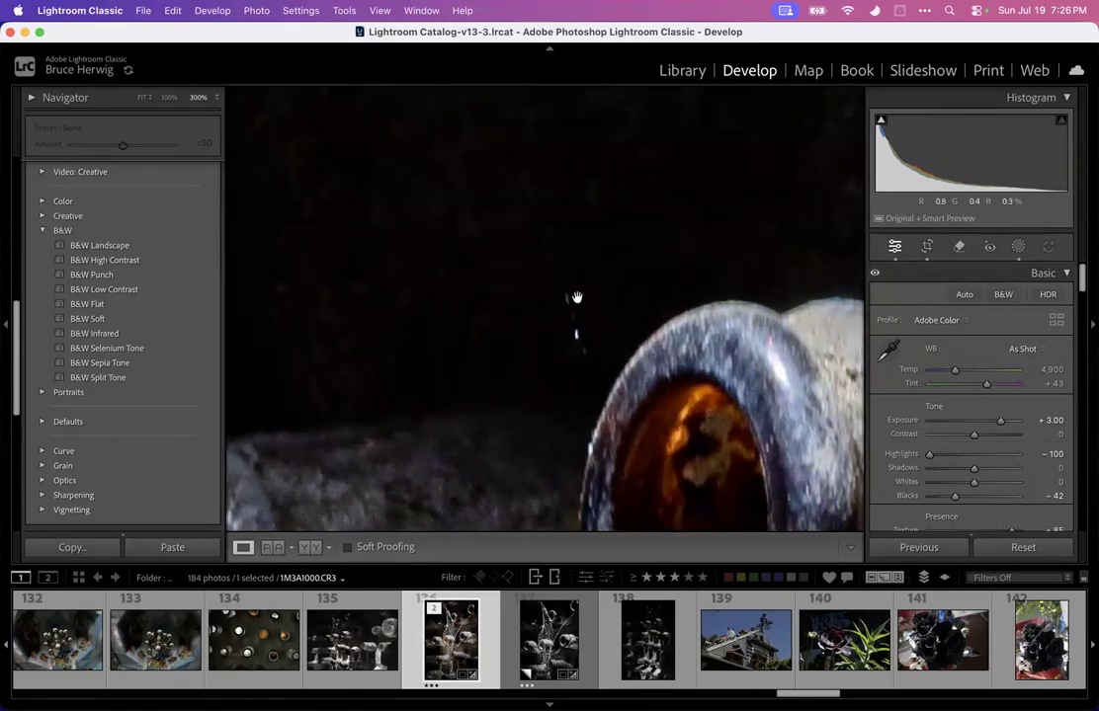
drag(540, 318, 454, 314)
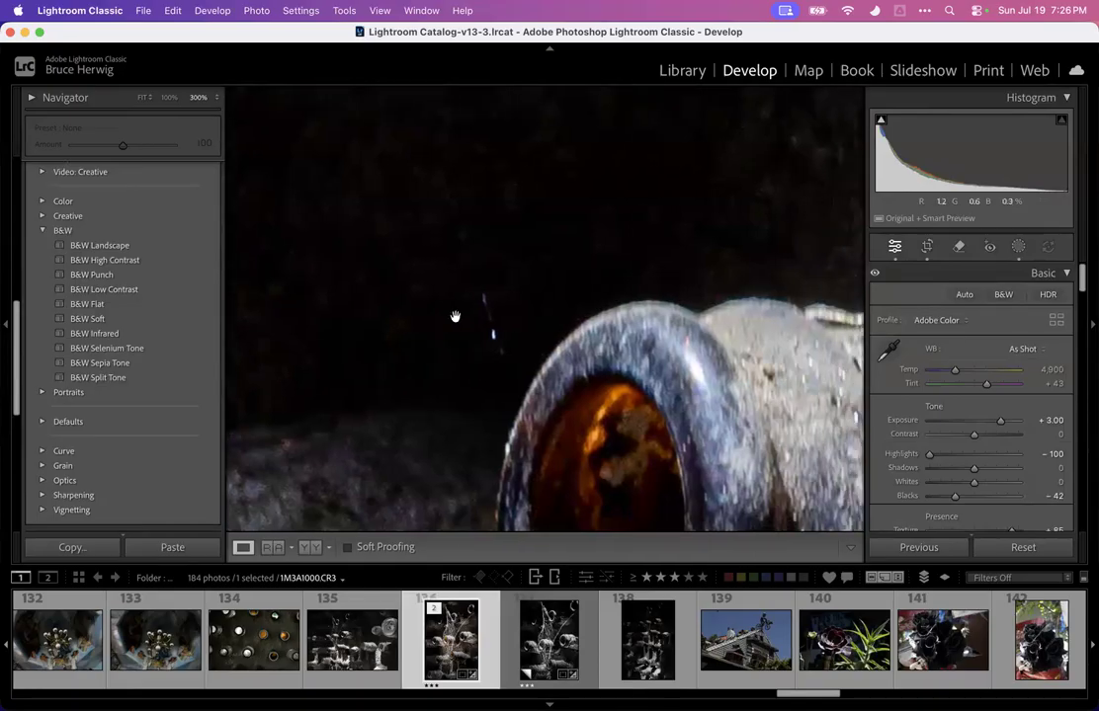
click(451, 319)
click(297, 324)
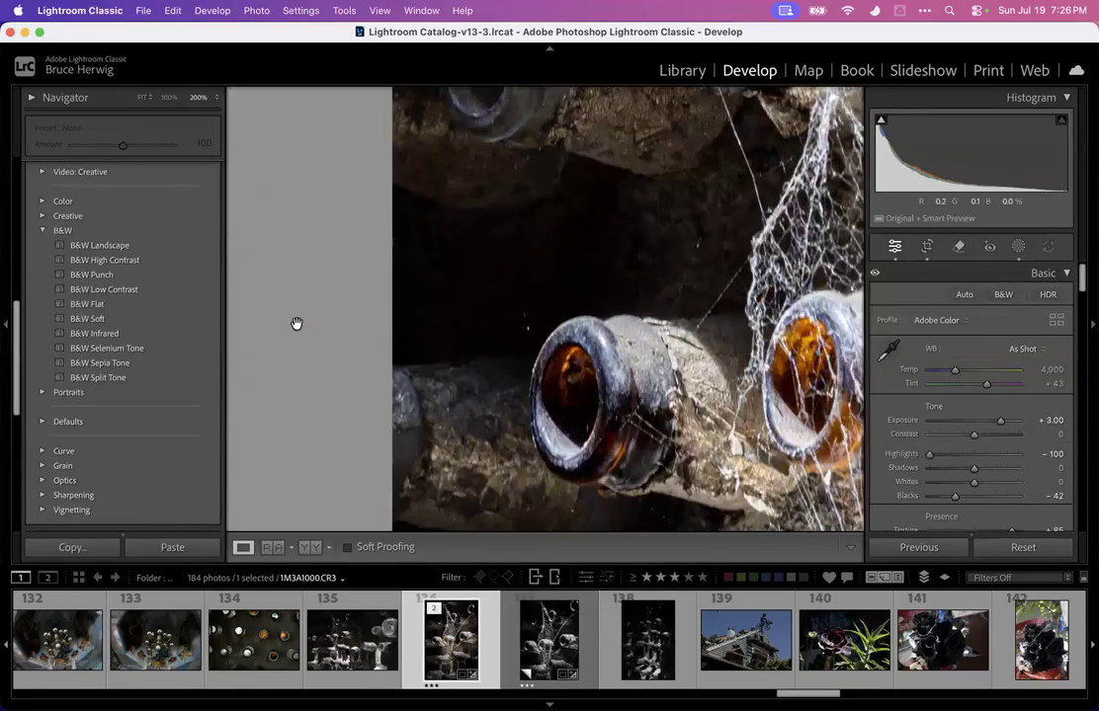
drag(444, 319, 359, 279)
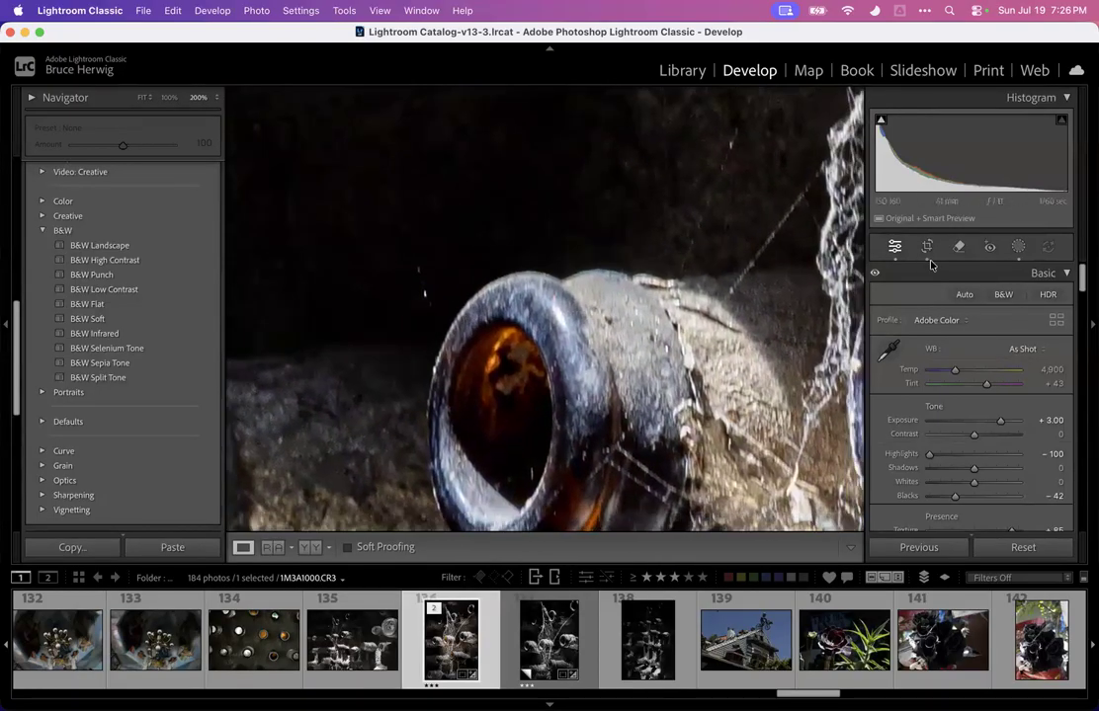
Try to paint out the small bright speck left of the bottle neck with the Remove tool, then undo it
click(958, 248)
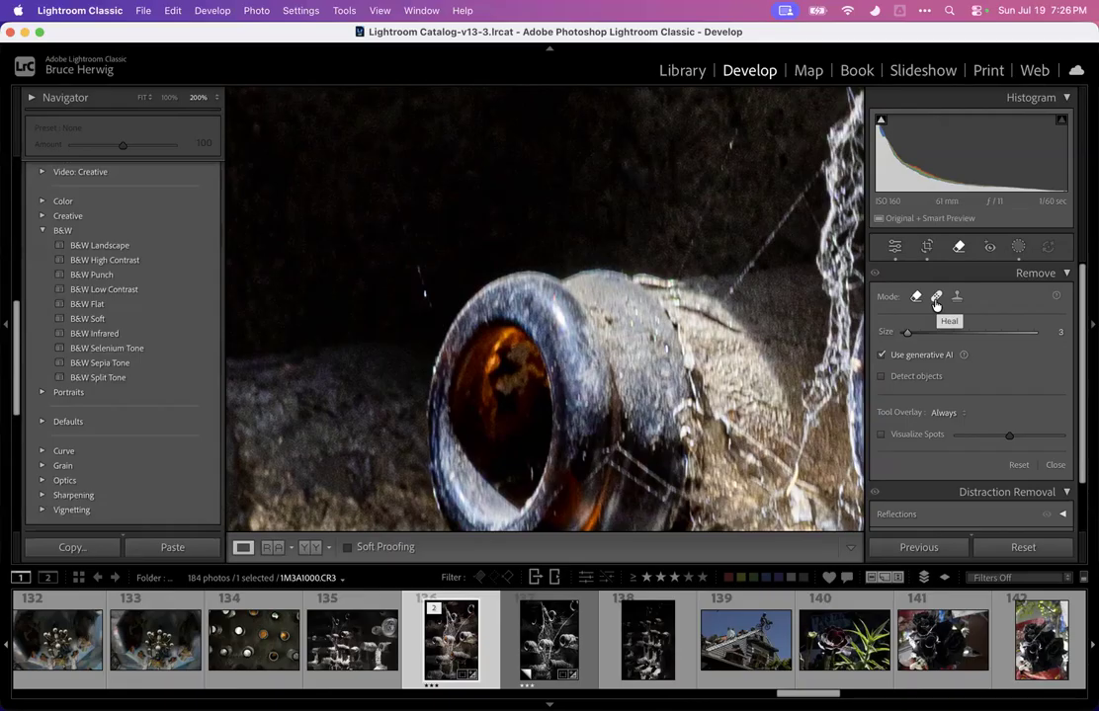
scroll(397, 264, up, 5)
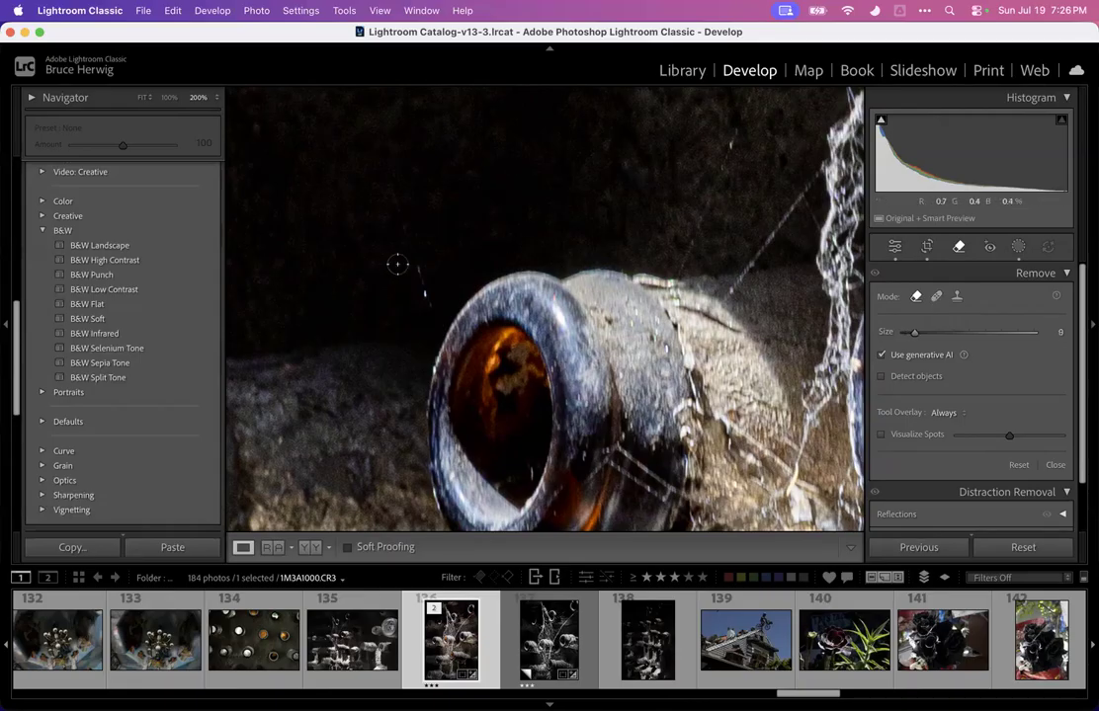
click(419, 268)
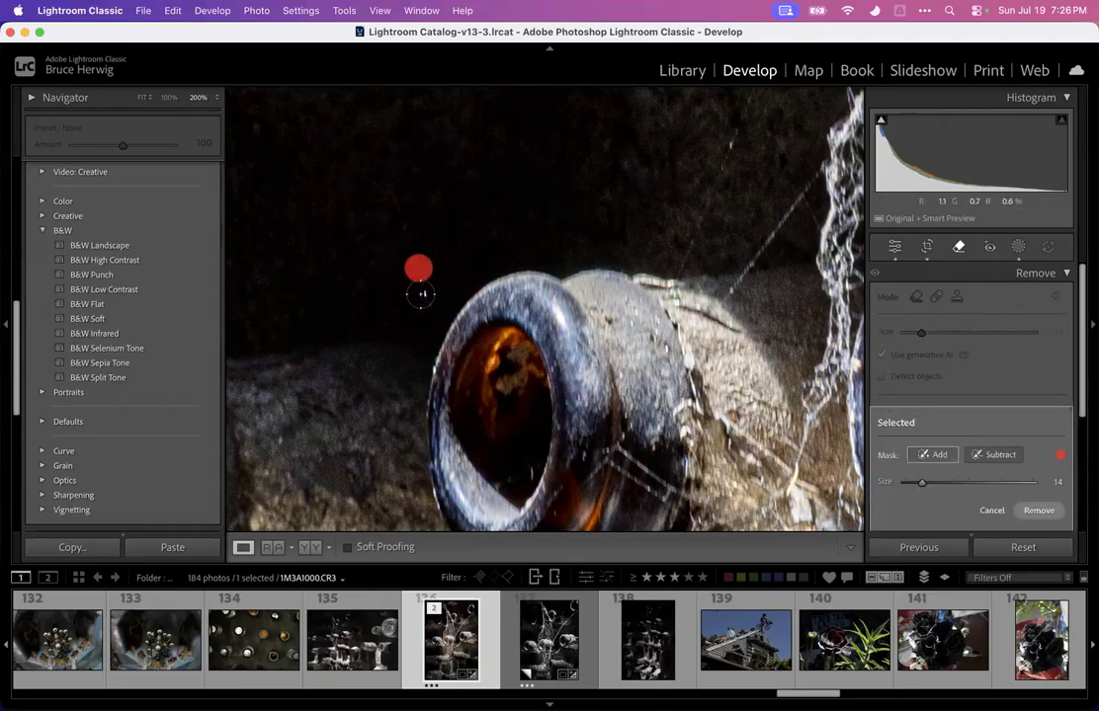
click(421, 293)
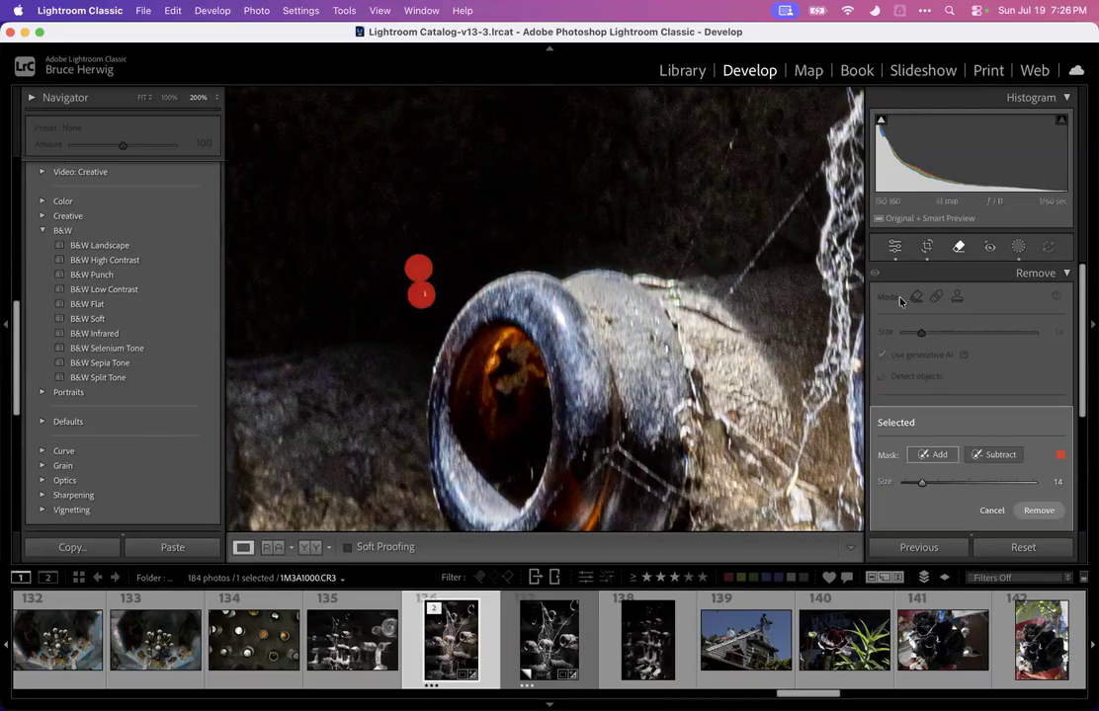
key(super+z)
Clone out the small bright speck left of the bottle neck using the Remove tool's Clone mode
click(956, 298)
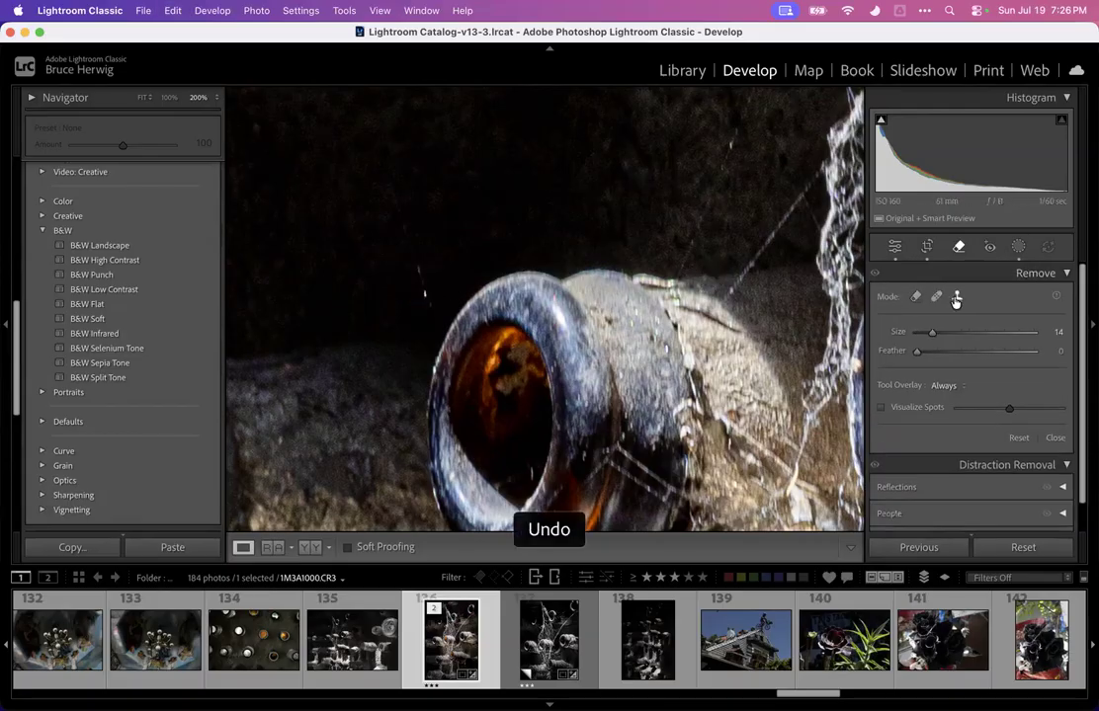
click(422, 296)
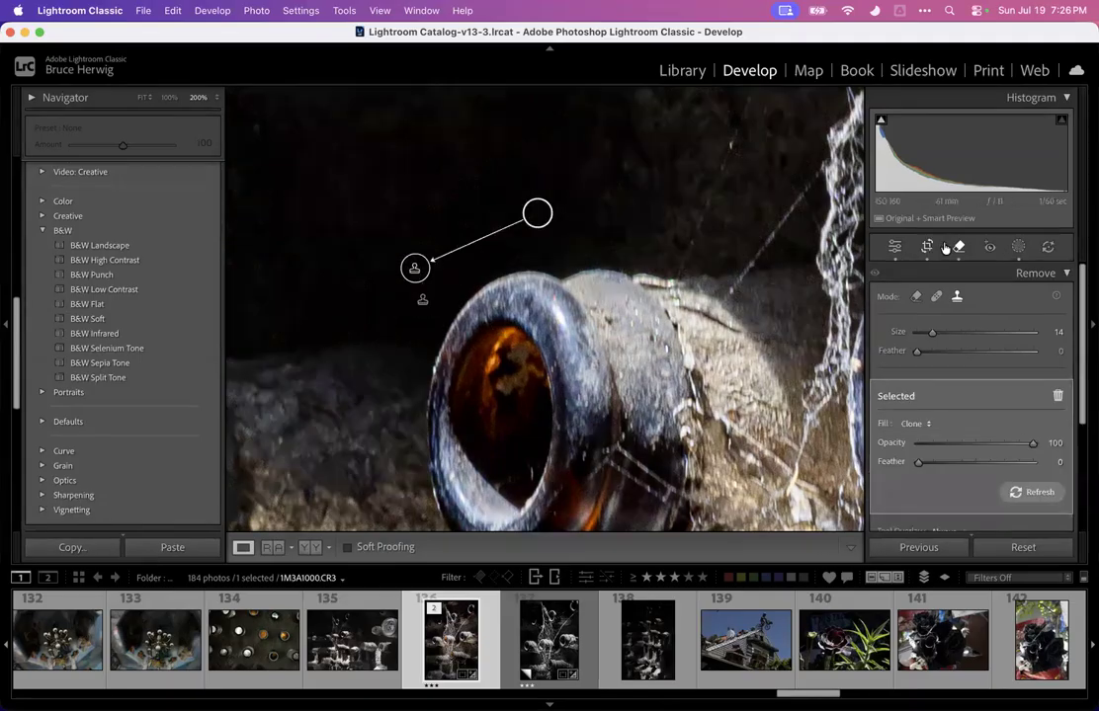
key(q)
Zoom out and pan across the original photo to look for remaining distractions
drag(598, 257, 384, 506)
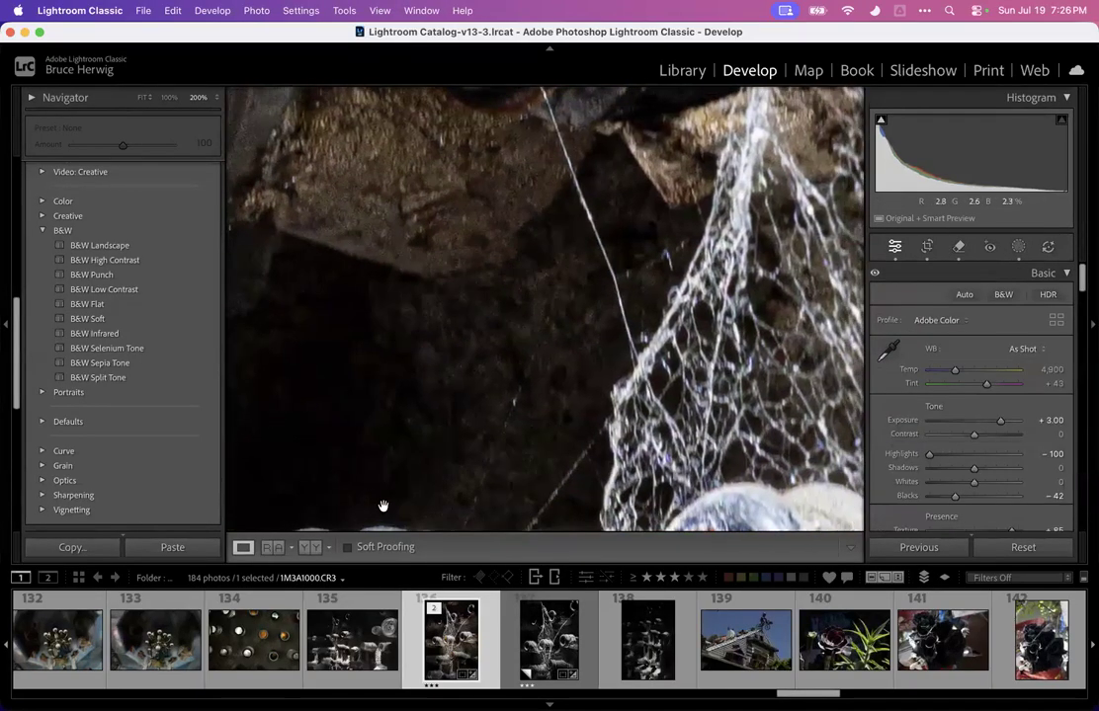
click(431, 434)
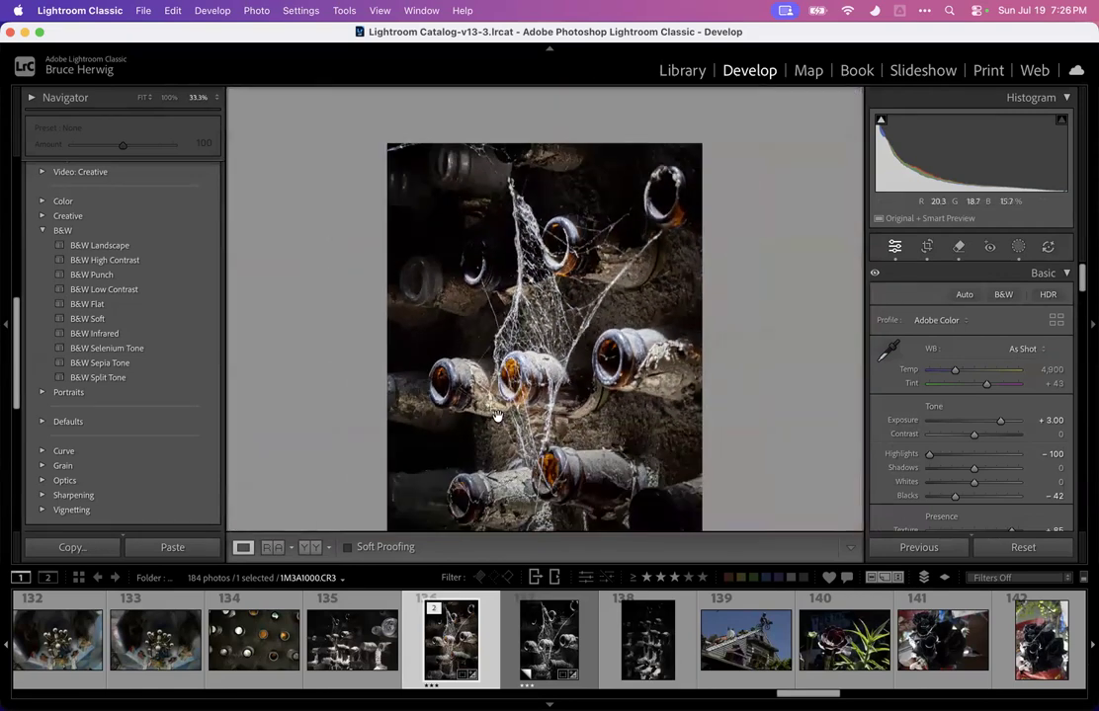
scroll(531, 421, down, 5)
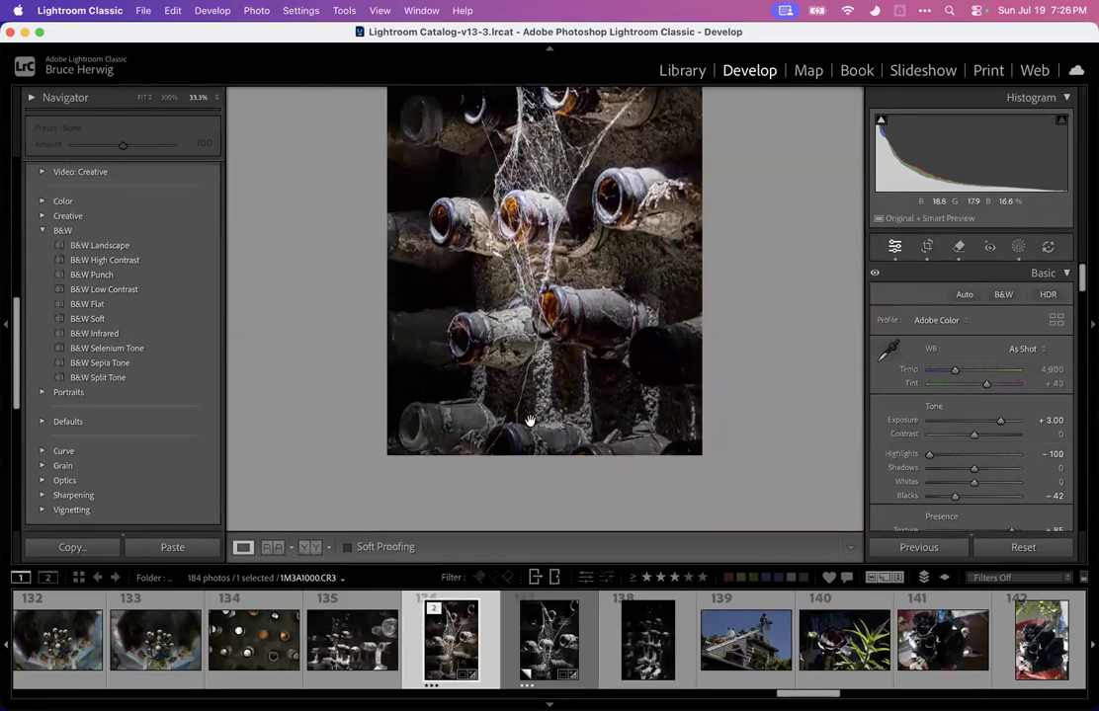
scroll(545, 341, up, 1)
click(545, 341)
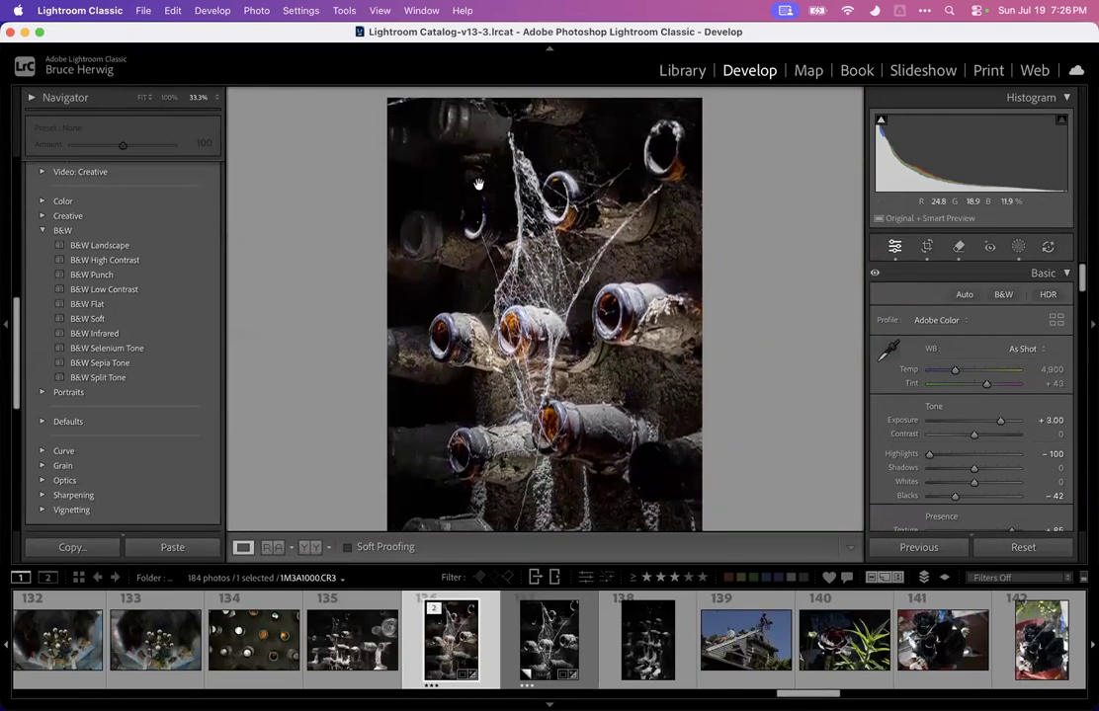
click(429, 204)
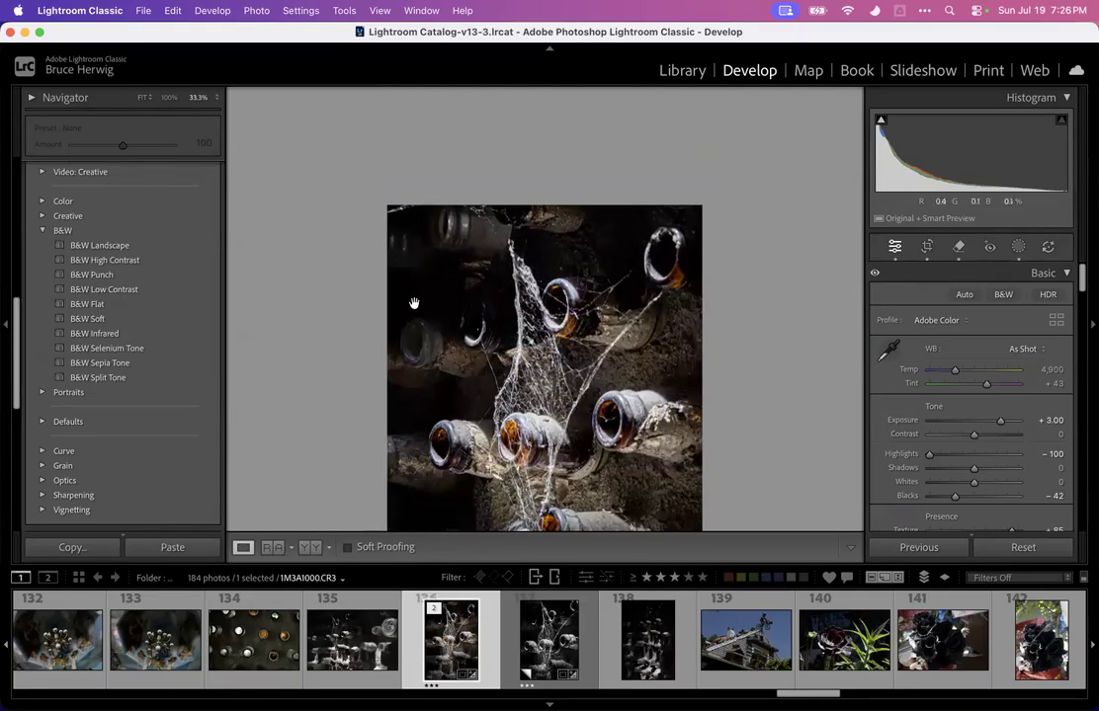
Zoom to 400% and erase the bright highlight streak on the dark bottle with generative Remove
key(super+equal)
key(super+equal)
key(super+equal)
key(super+equal)
key(super+equal)
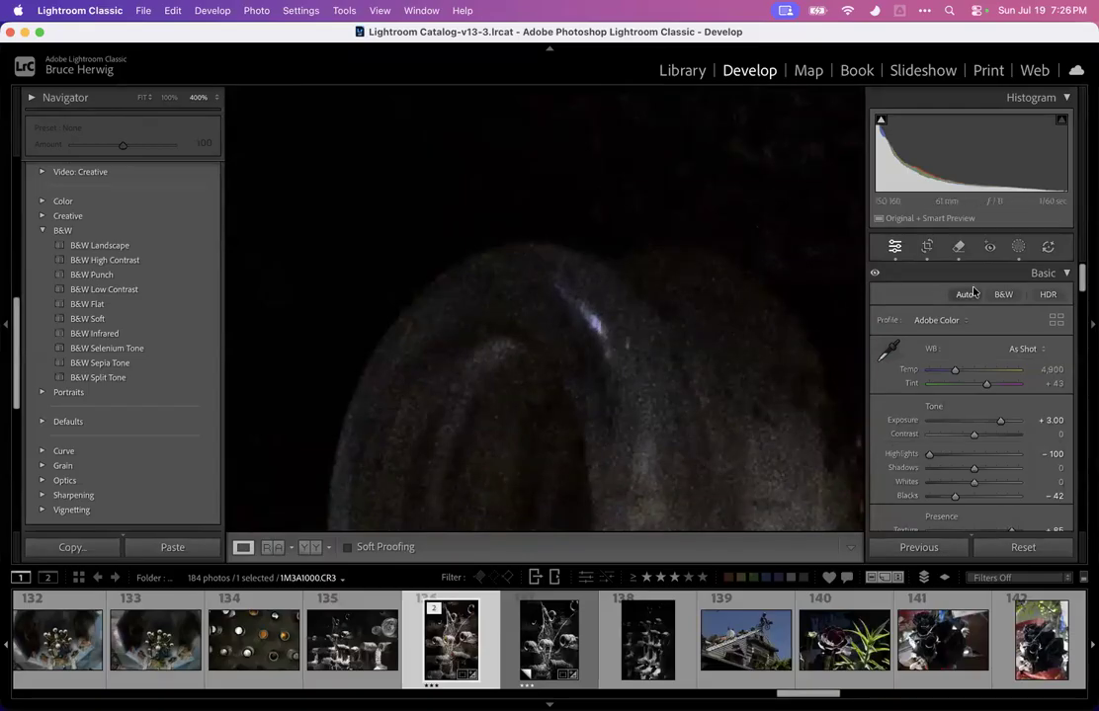
key(q)
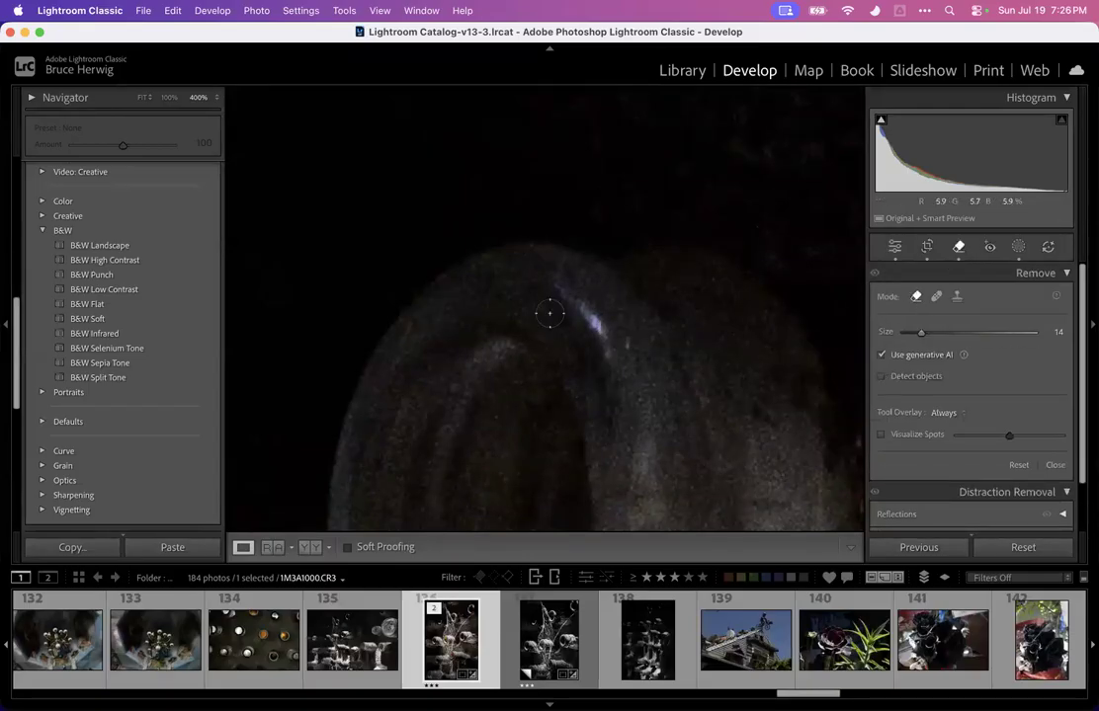
drag(551, 289, 605, 353)
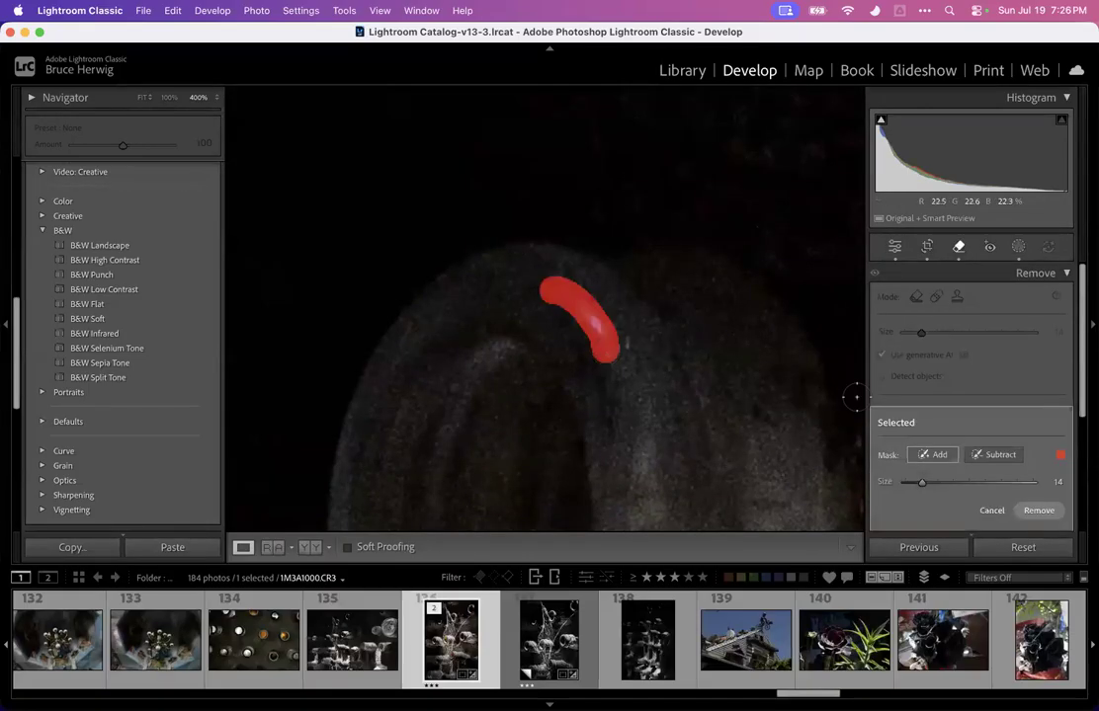
click(1037, 510)
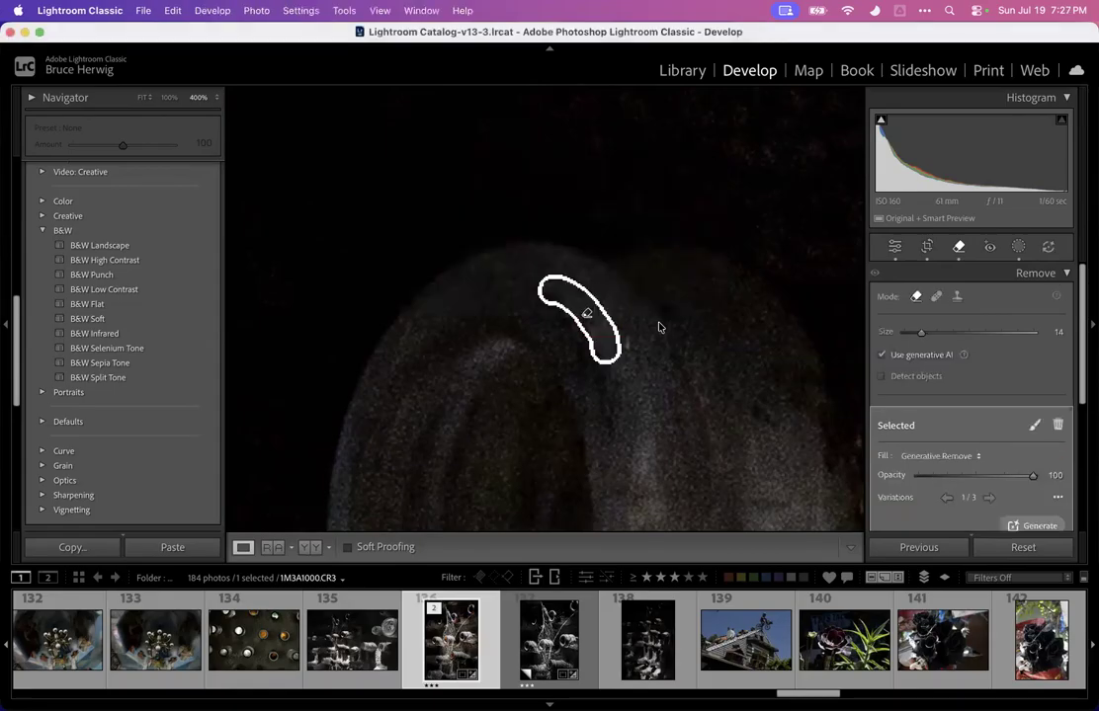
click(958, 246)
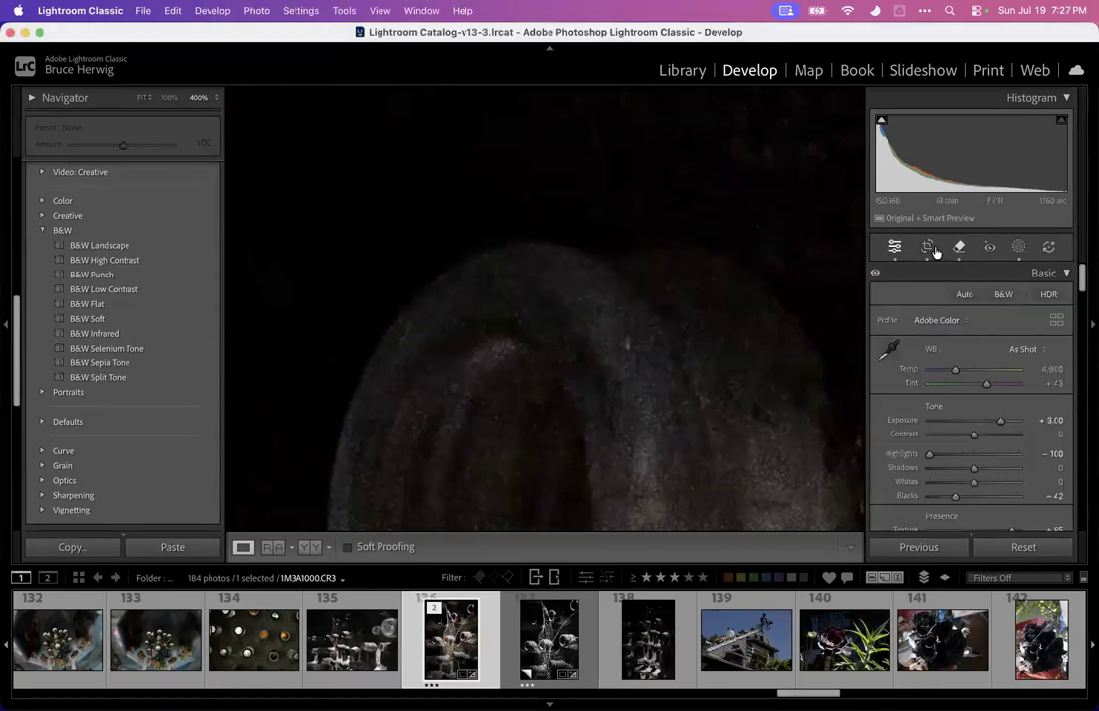
click(709, 314)
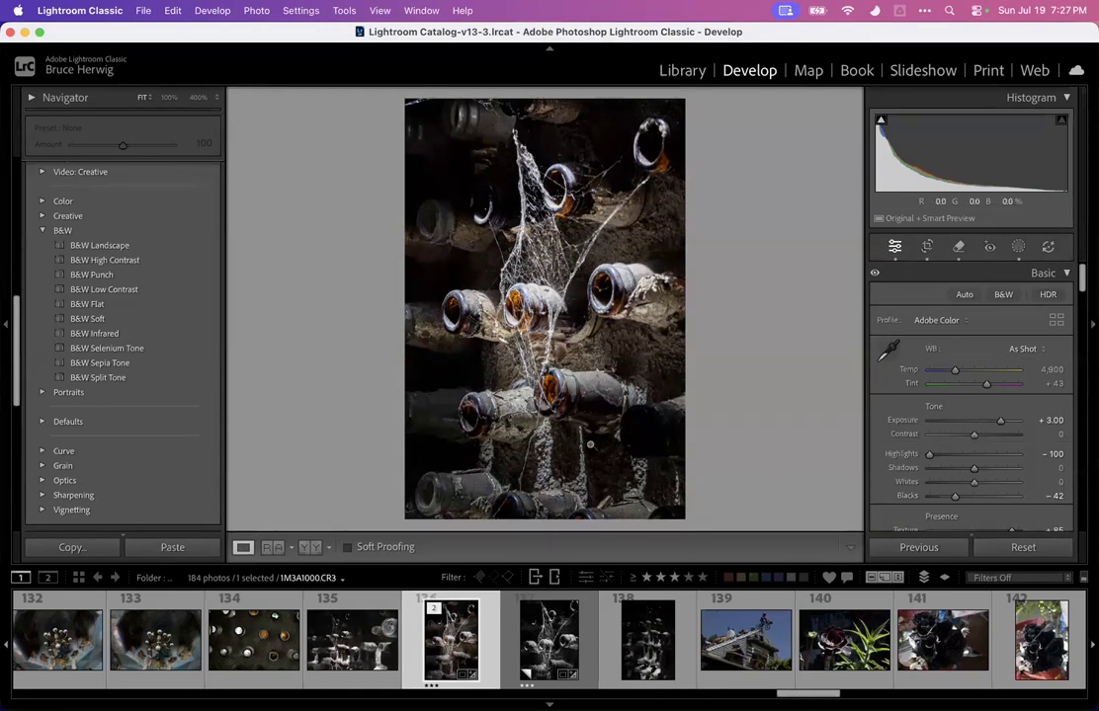
scroll(568, 670, right, 8)
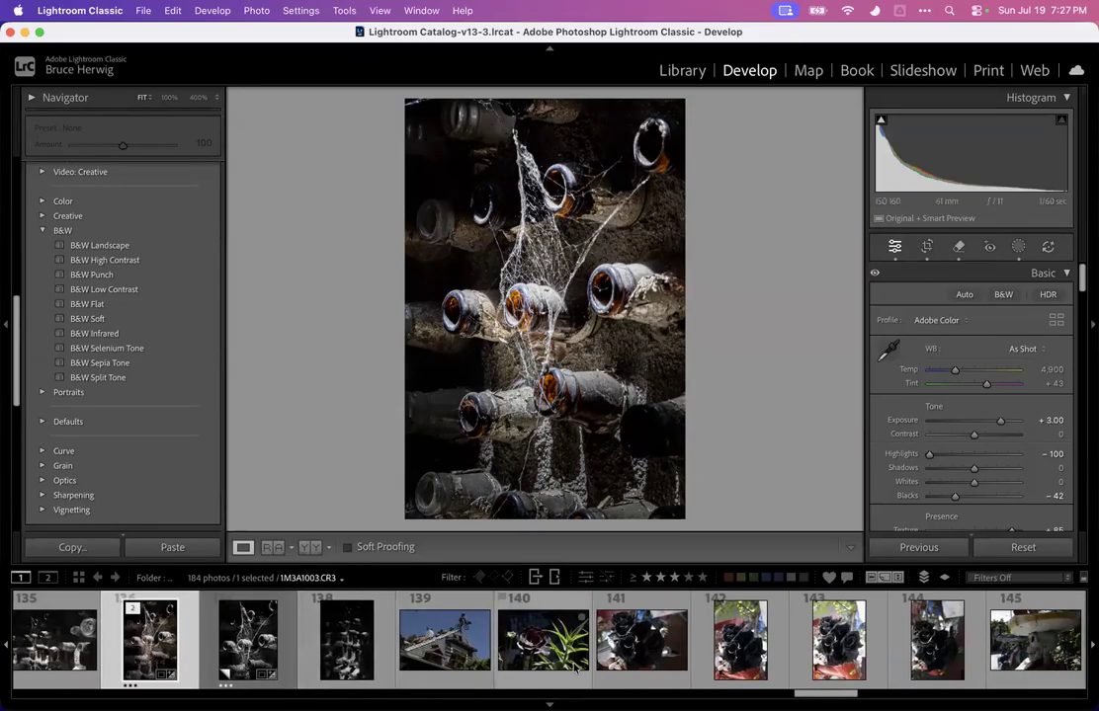
Scroll the filmstrip and step through the photos around the skeleton mariachi cutouts shot
scroll(607, 629, right, 4)
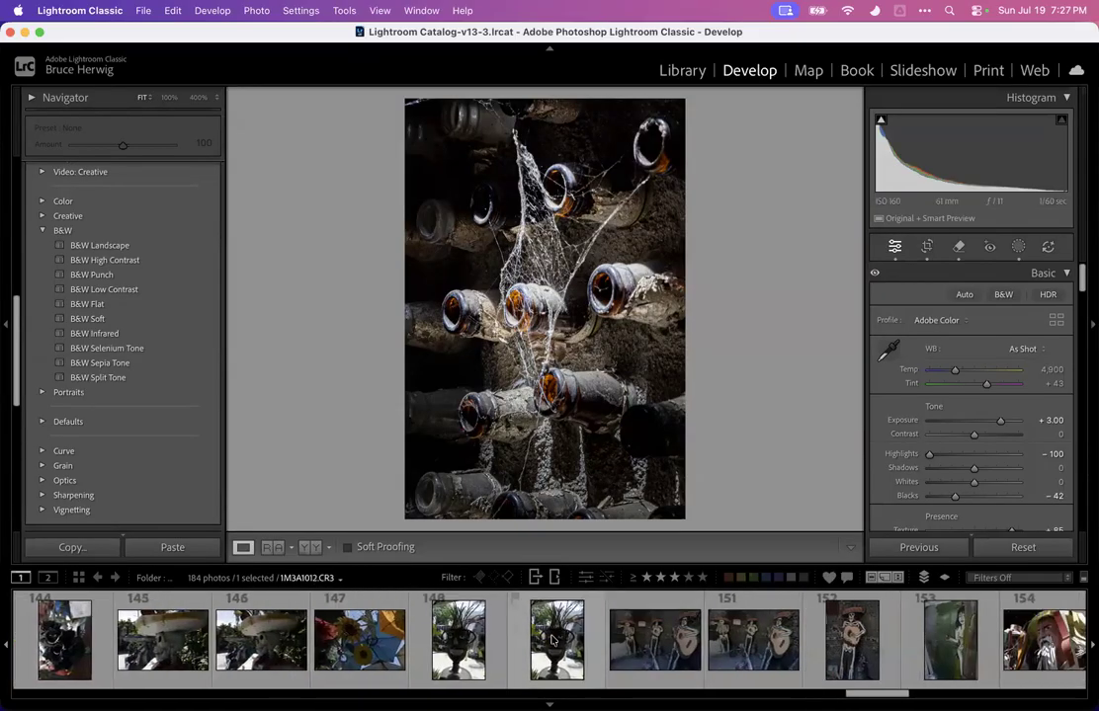
click(660, 636)
key(Right)
key(Right)
key(Left)
key(Left)
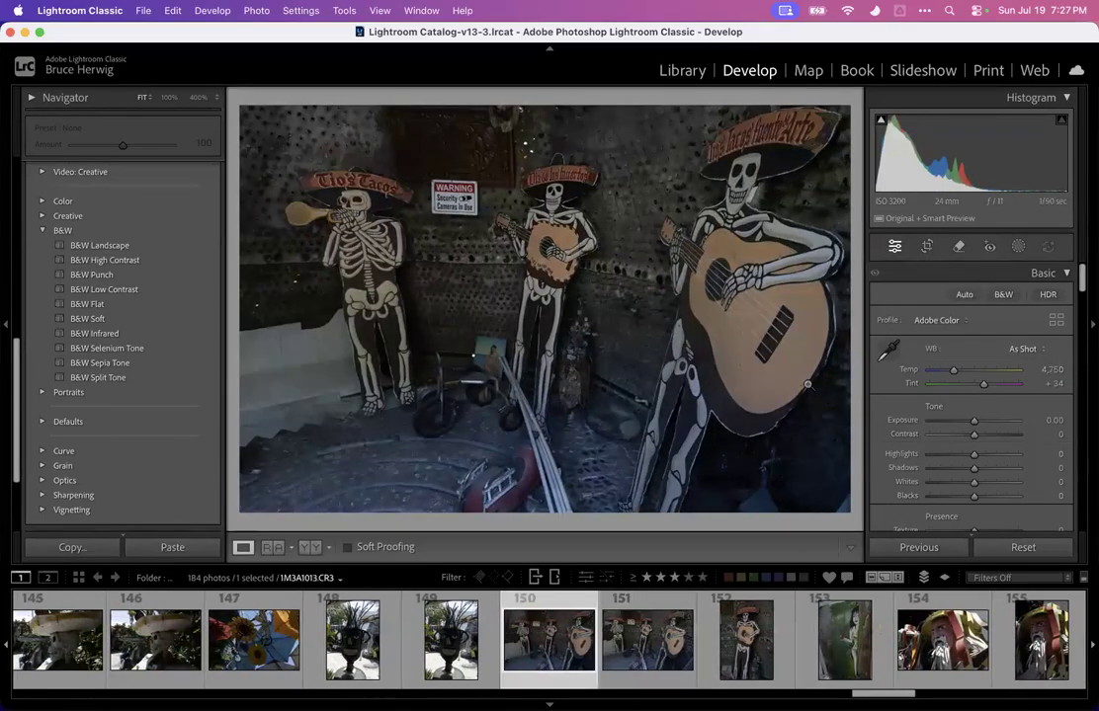
Zoom into the skeleton mariachi photo, pan across the guitar-playing figures, and zoom back out
click(766, 266)
drag(753, 241, 638, 508)
drag(682, 275, 450, 614)
drag(568, 289, 530, 334)
key(super+minus)
key(super+minus)
key(super+minus)
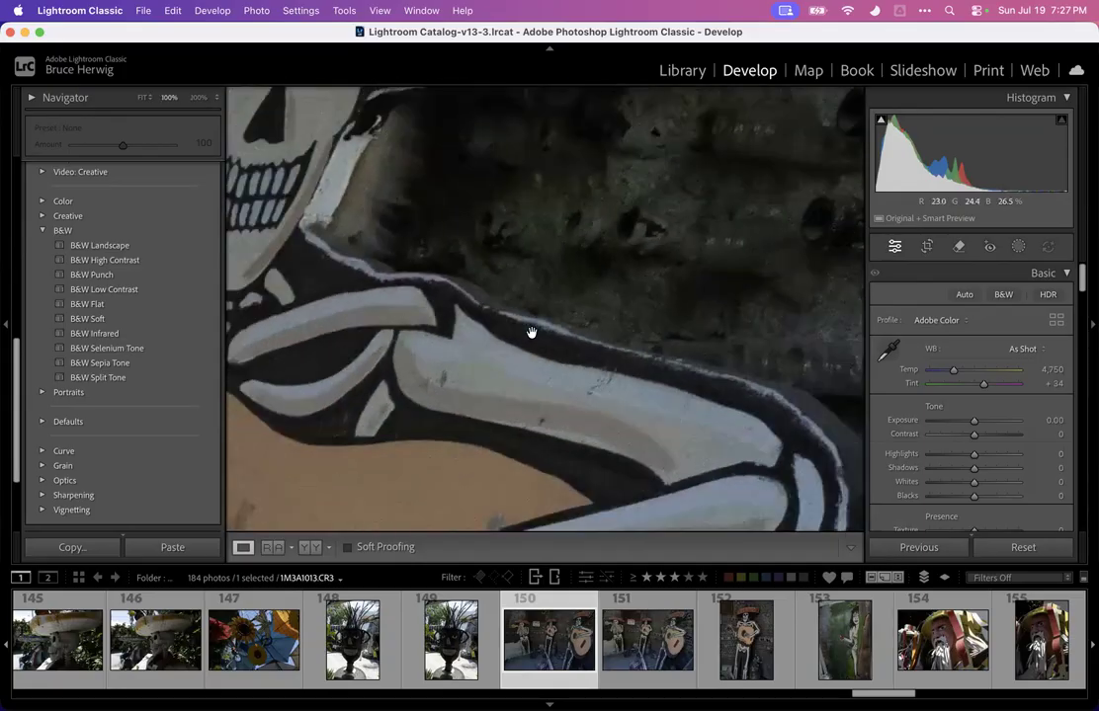
key(super+minus)
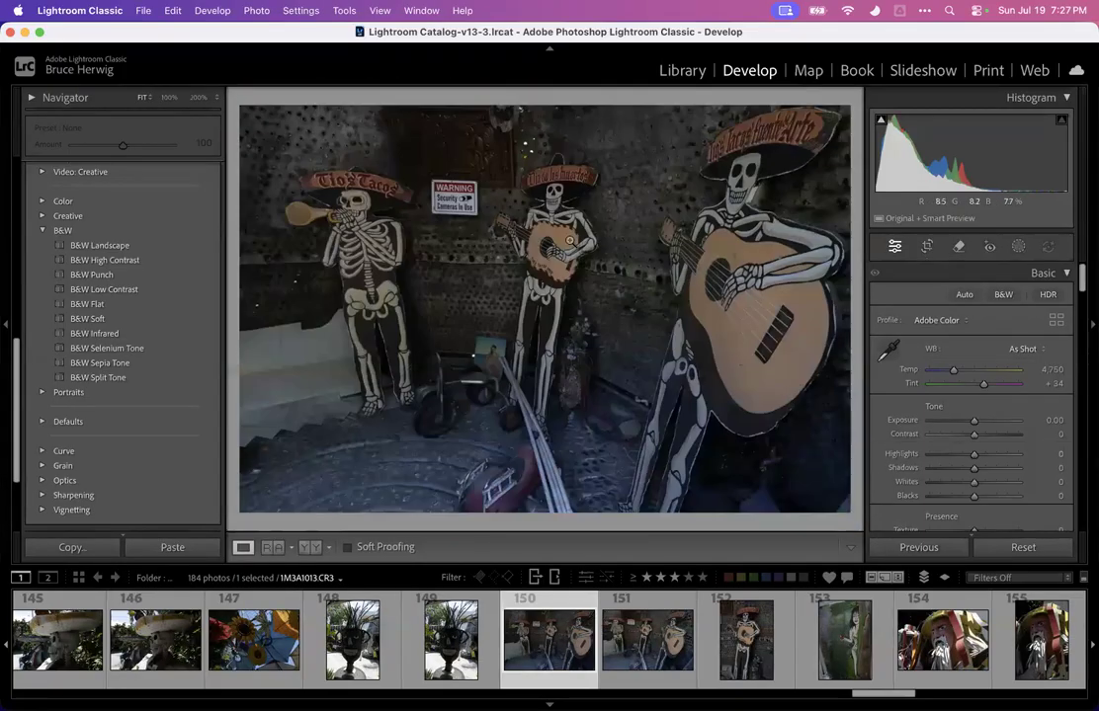
Open the colourful masked figure photo and set Highlights to -100, Exposure to +0.90 and Dehaze to +37
scroll(708, 652, down, 5)
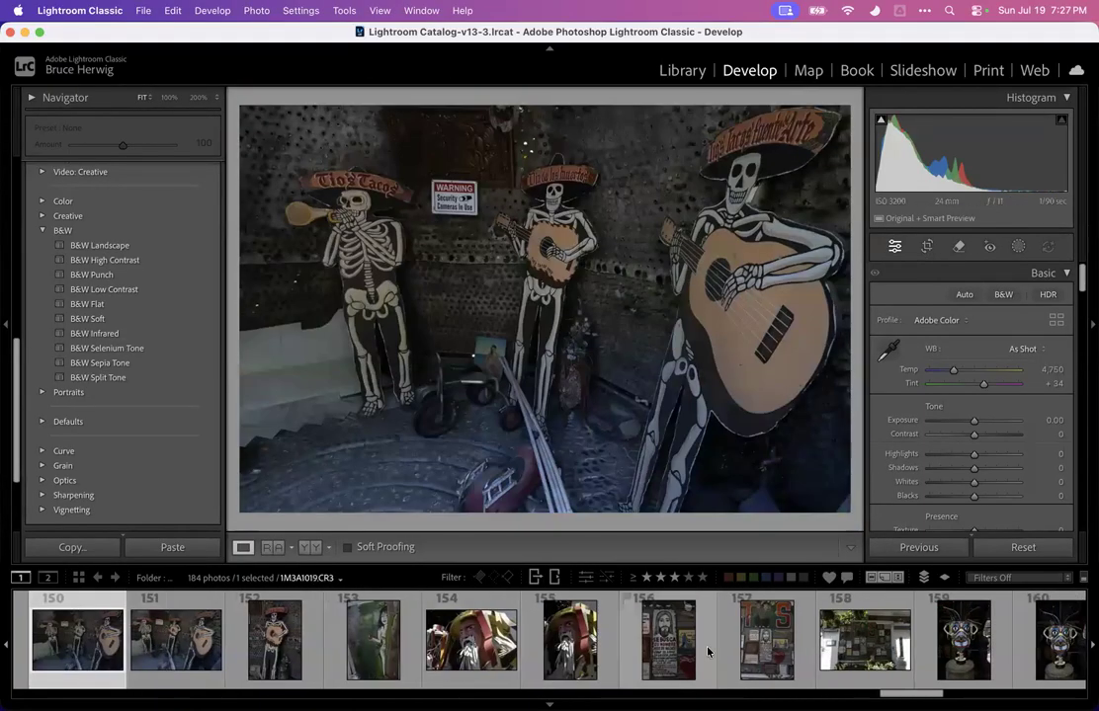
click(572, 667)
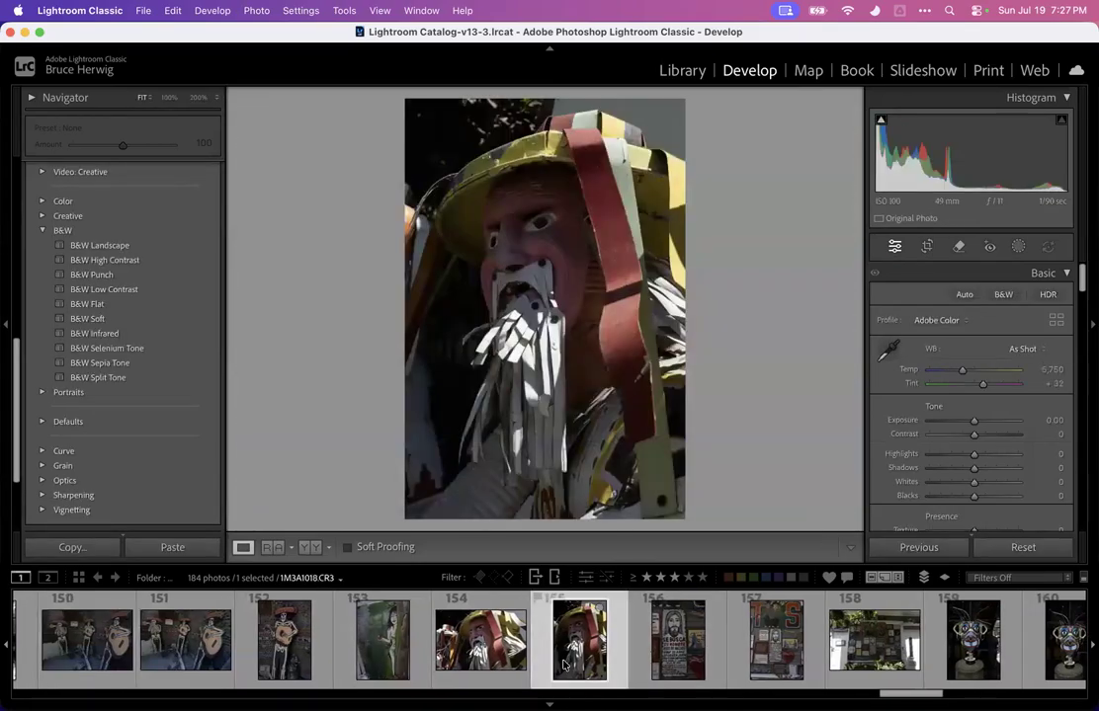
key(Left)
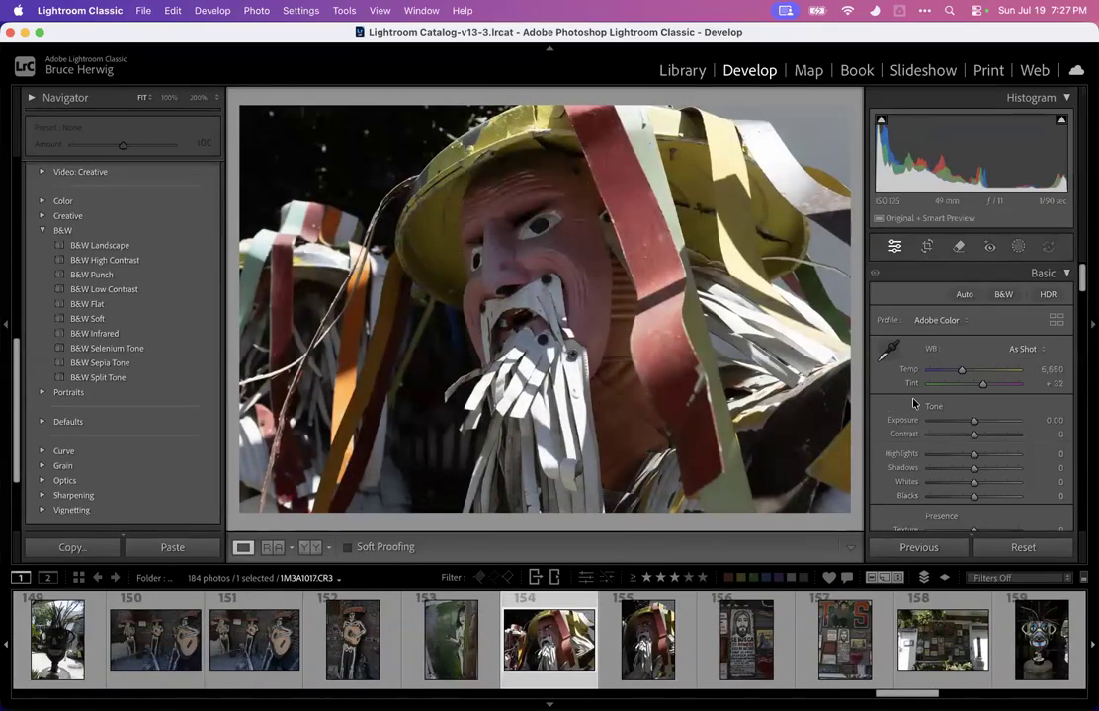
drag(974, 455, 936, 459)
drag(980, 458, 896, 458)
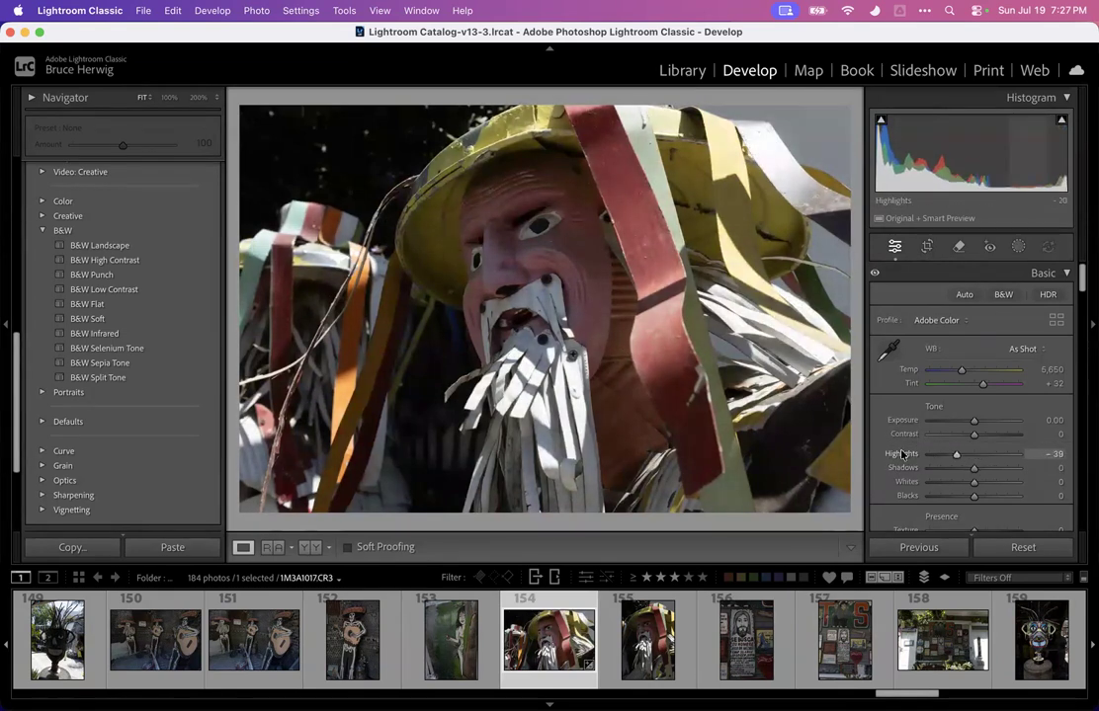
drag(973, 421, 983, 422)
scroll(974, 474, down, 3)
drag(972, 491, 986, 490)
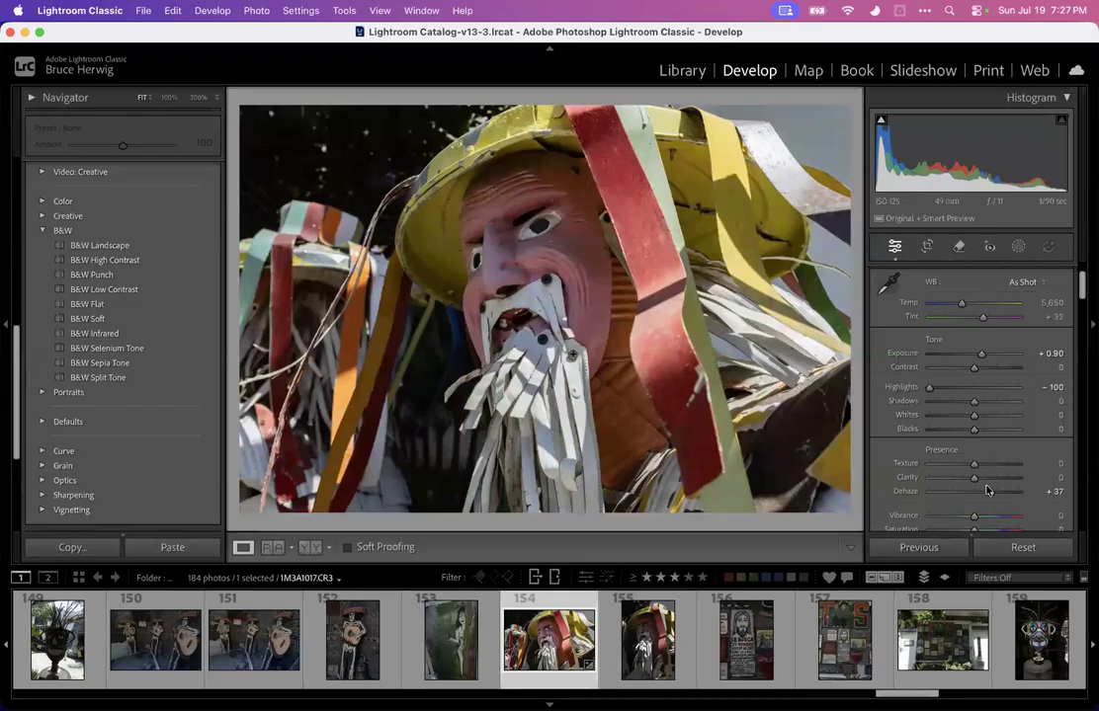
Raise Shadows to +100 and lower Blacks to -34 on the masked figure photo
drag(974, 407, 1048, 405)
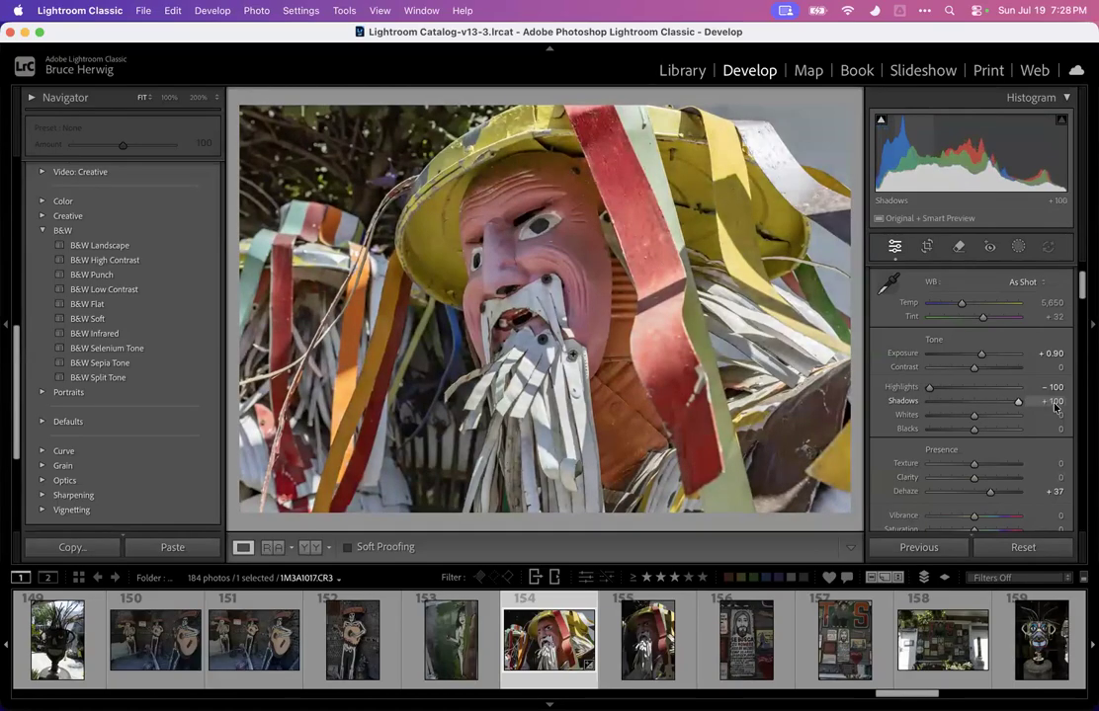
drag(1018, 402, 958, 432)
Crop the masked figure photo to a 1 x 1 square framed on the face
key(r)
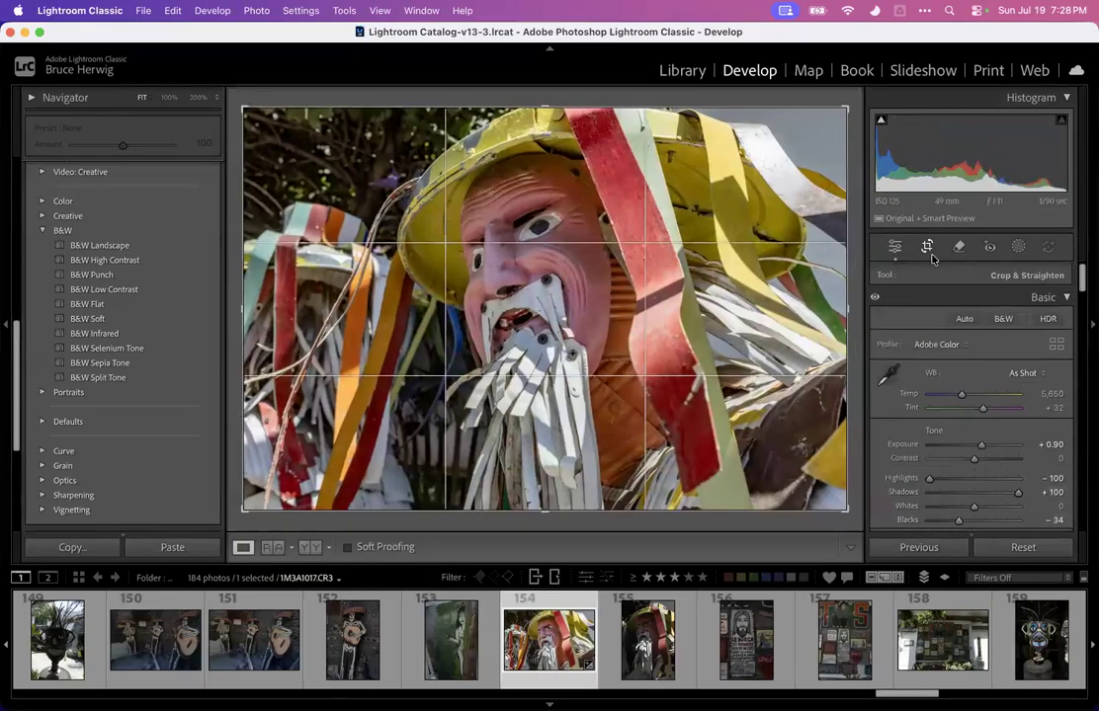
drag(254, 106, 314, 106)
click(1026, 304)
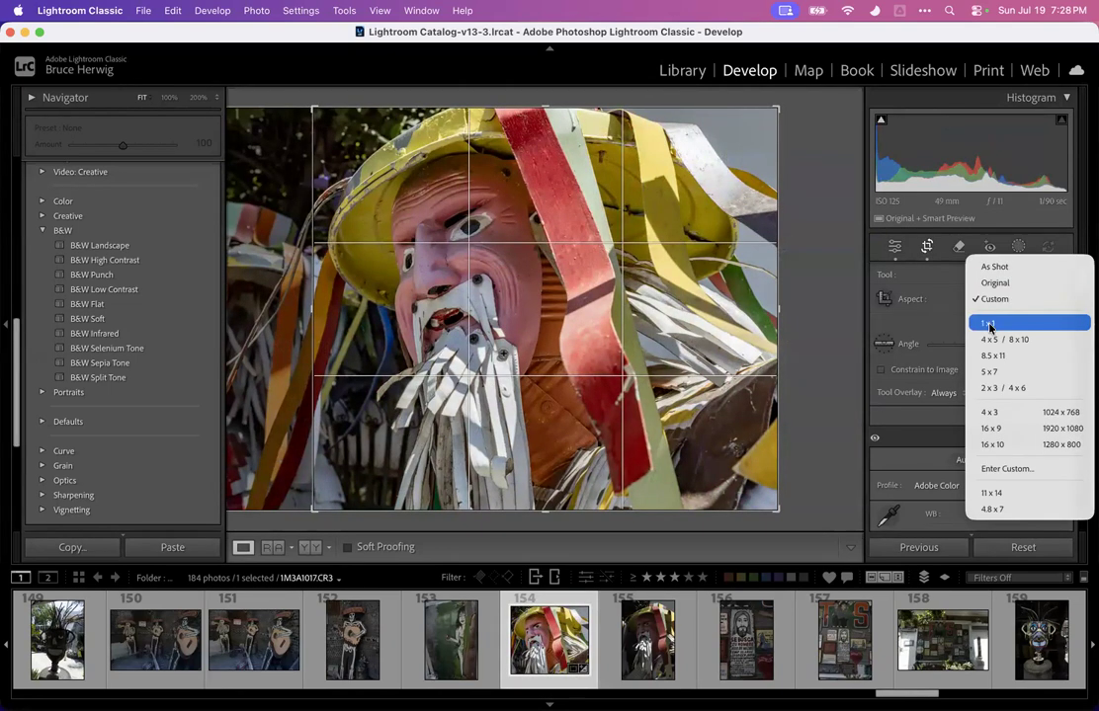
click(989, 327)
drag(667, 304, 695, 309)
key(Return)
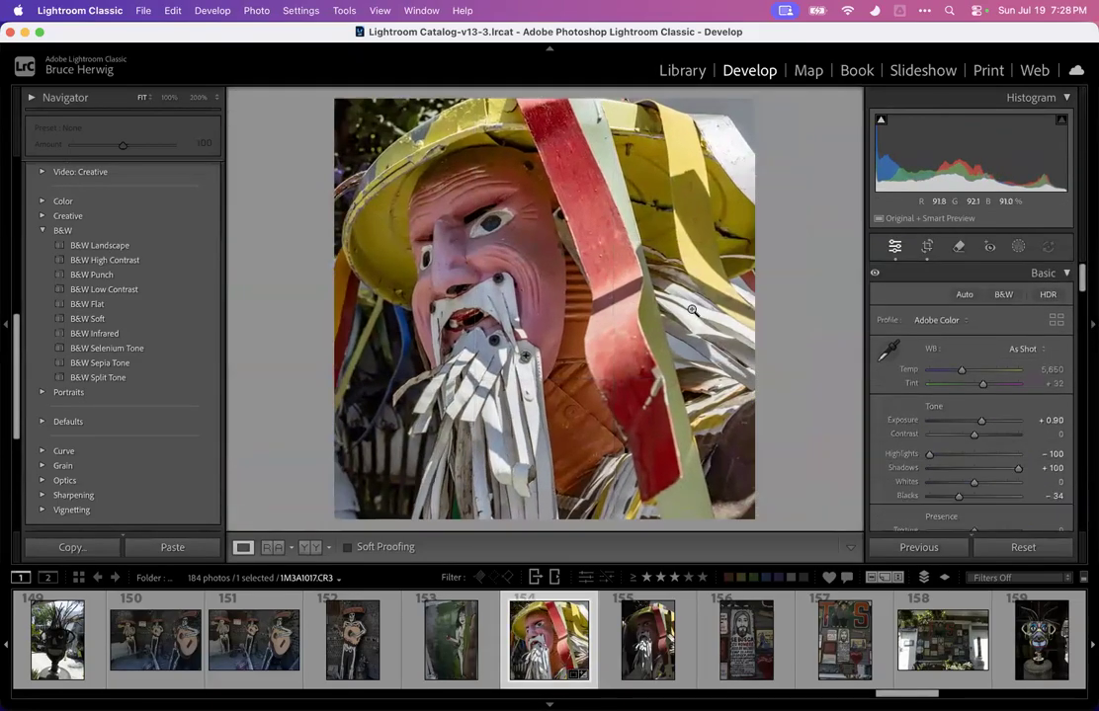
Preview the cropped masked figure photo full screen, then rate it 3 stars
key(f)
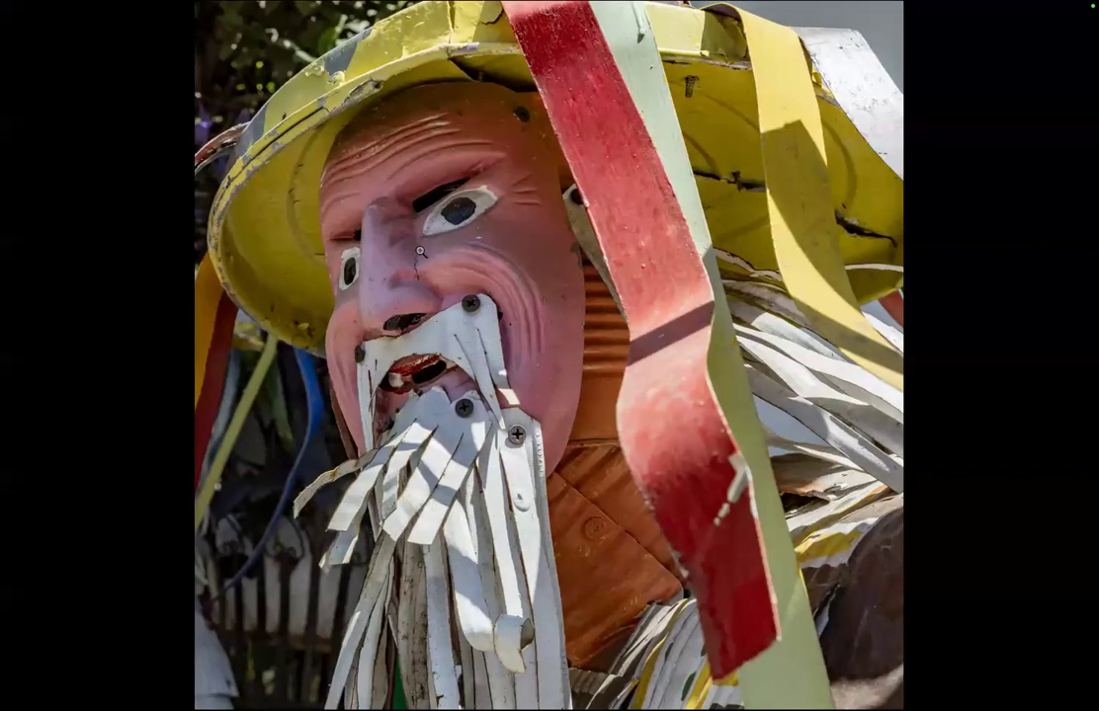
key(f)
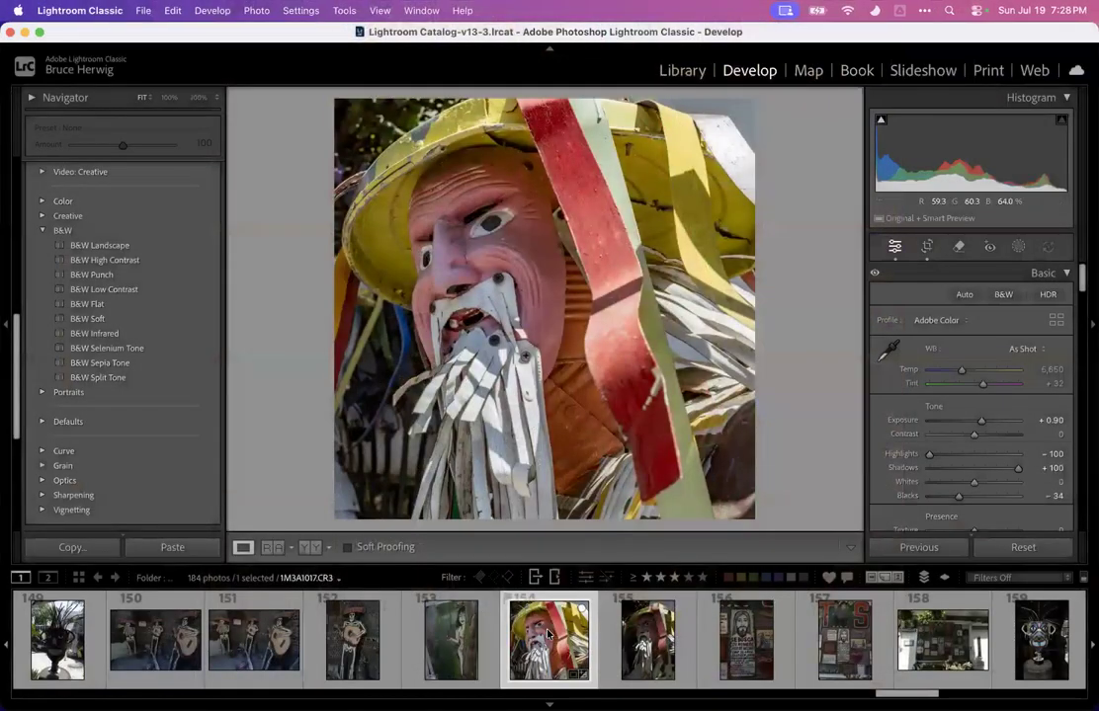
key(3)
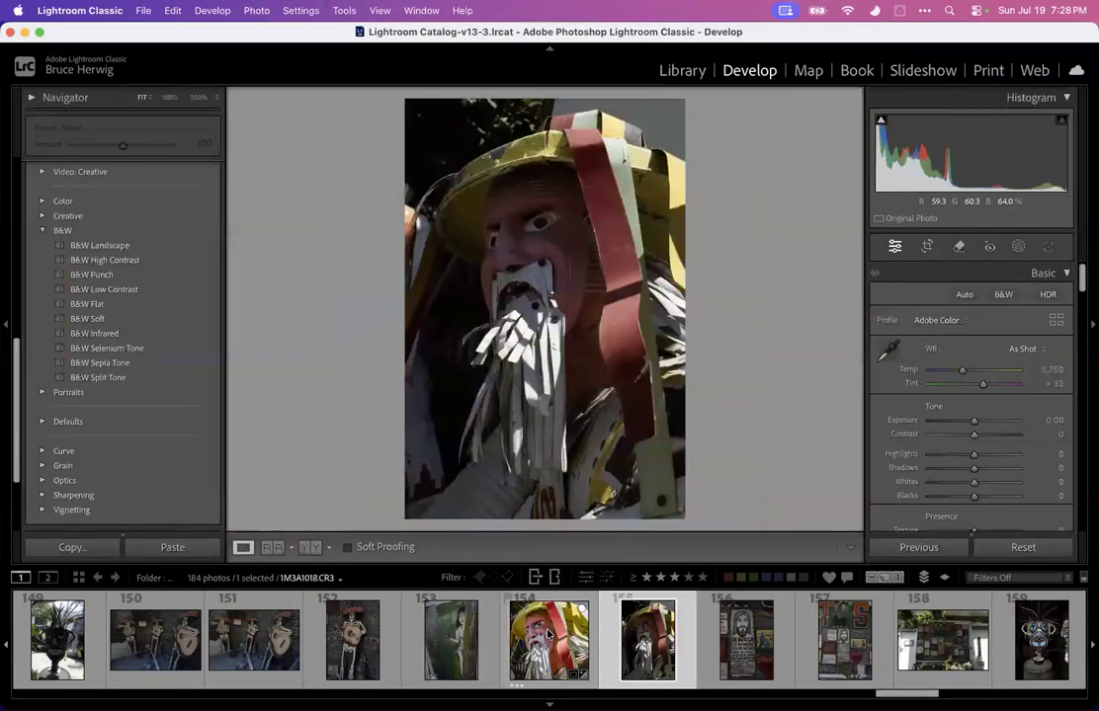
Step back and forth through the wall-of-signs photos to compare them
key(Right)
key(Right)
key(Left)
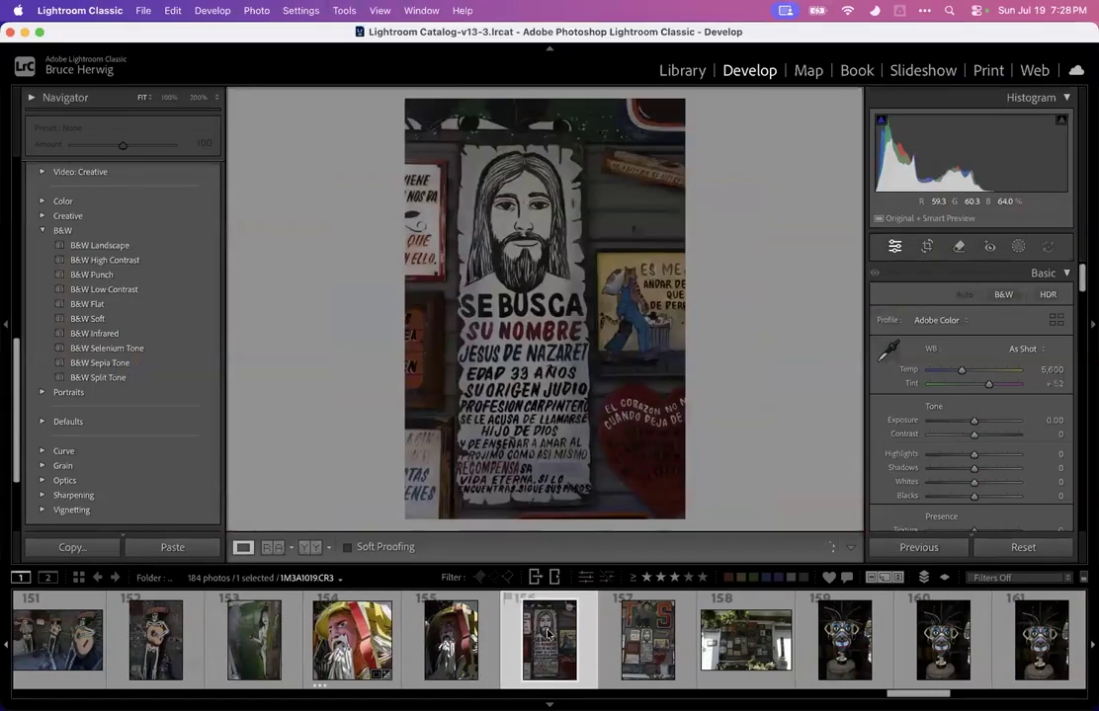
key(Right)
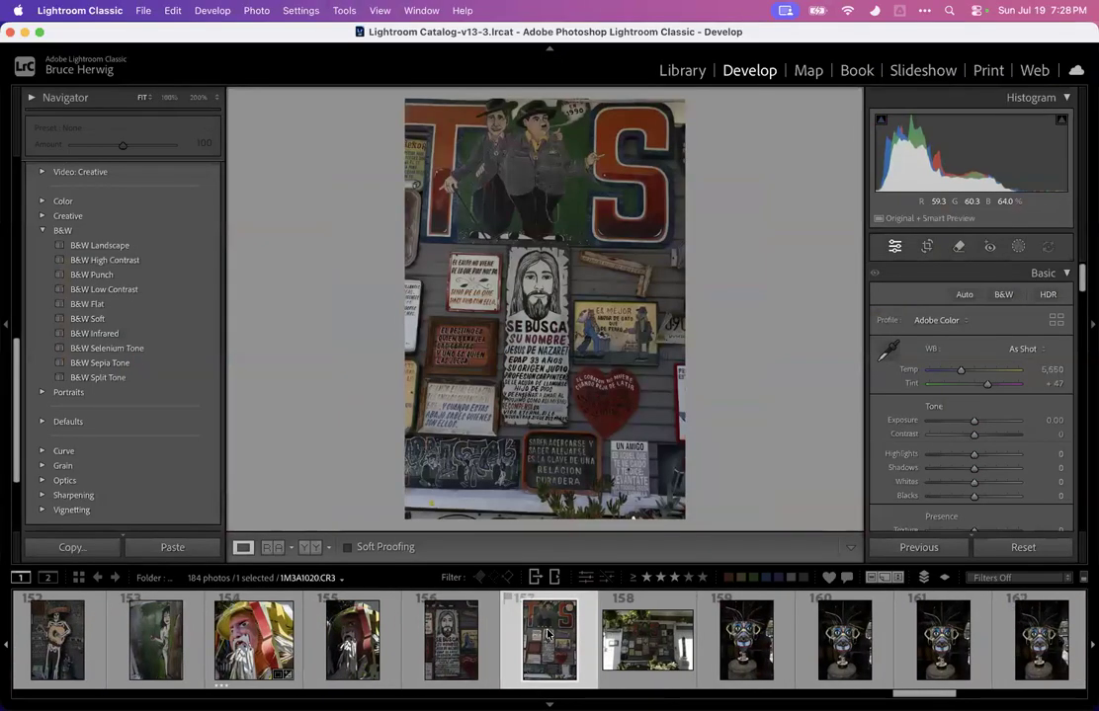
key(Right)
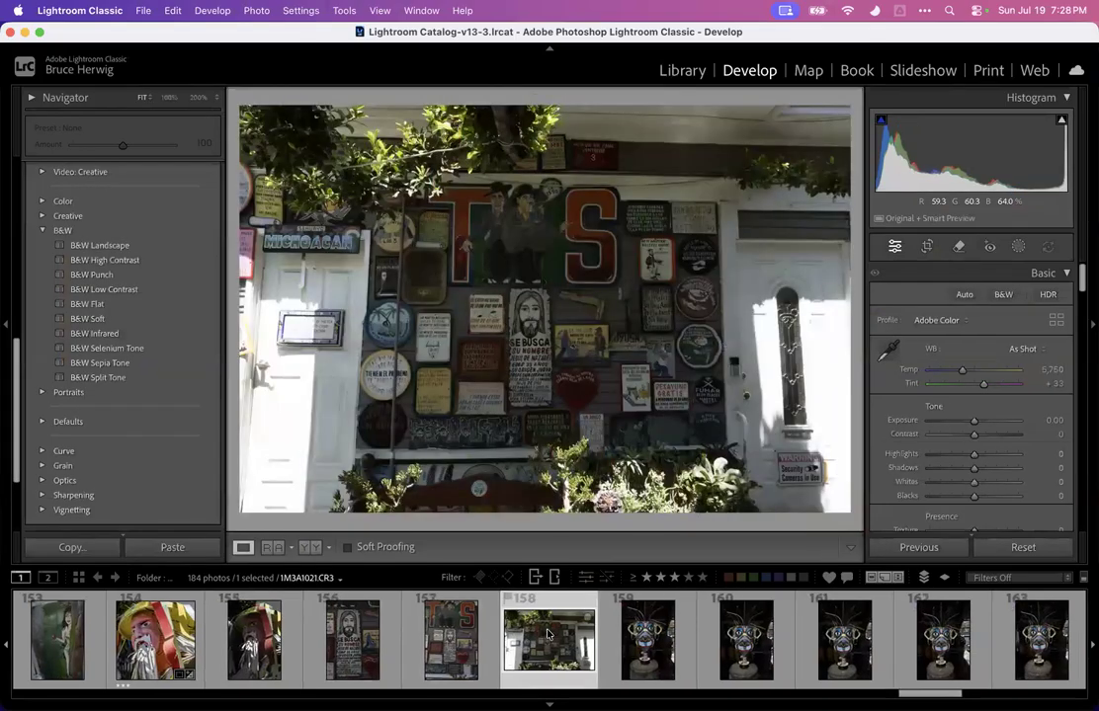
key(Left)
key(Left)
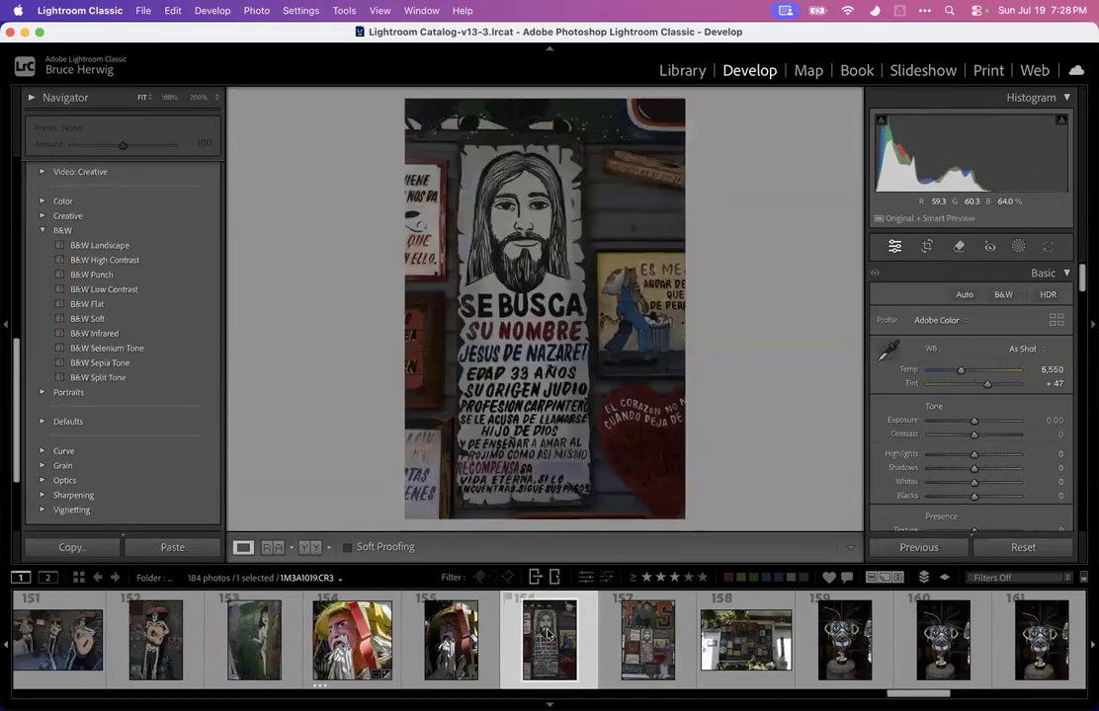
key(Right)
key(Right)
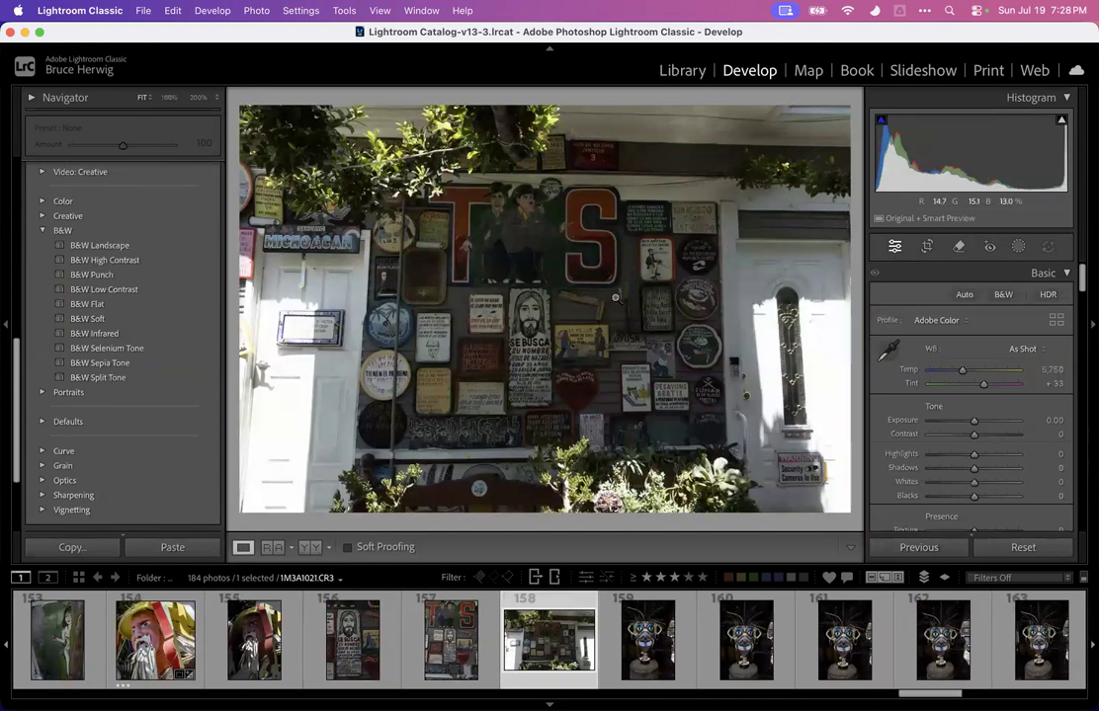
key(Left)
key(Left)
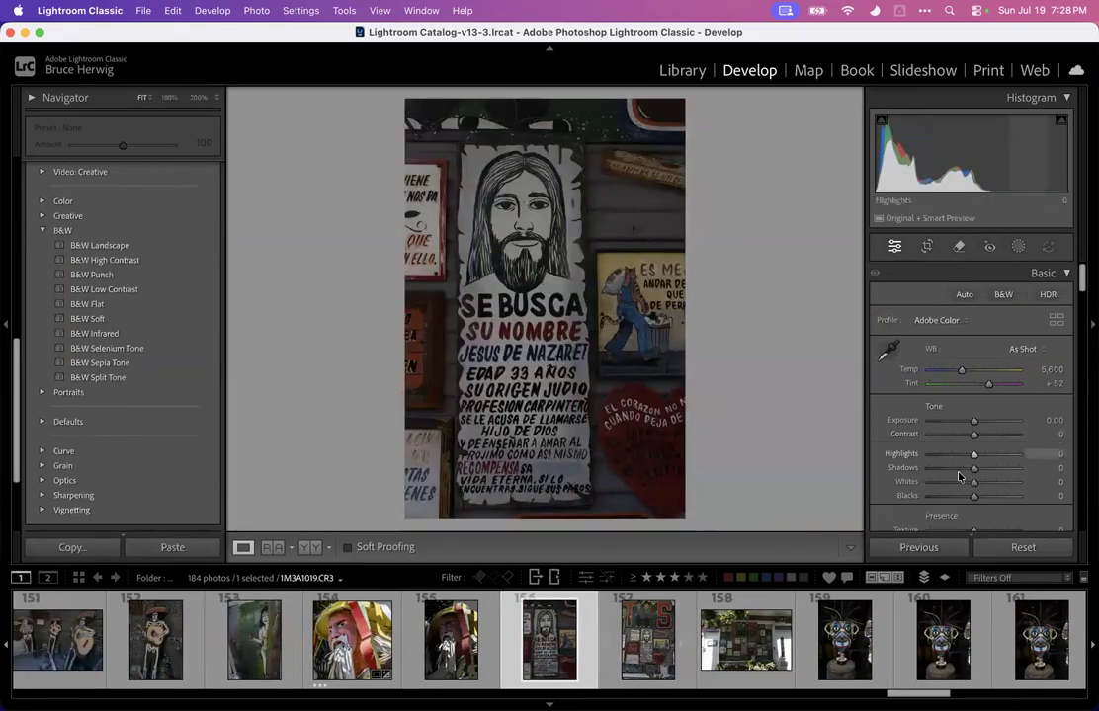
On the SE BUSCA poster photo, set Exposure to +1.60, Highlights to -100 and Blacks to -52
drag(967, 420, 906, 454)
scroll(934, 424, down, 1)
scroll(935, 424, down, 2)
drag(973, 392, 947, 392)
scroll(944, 393, down, 15)
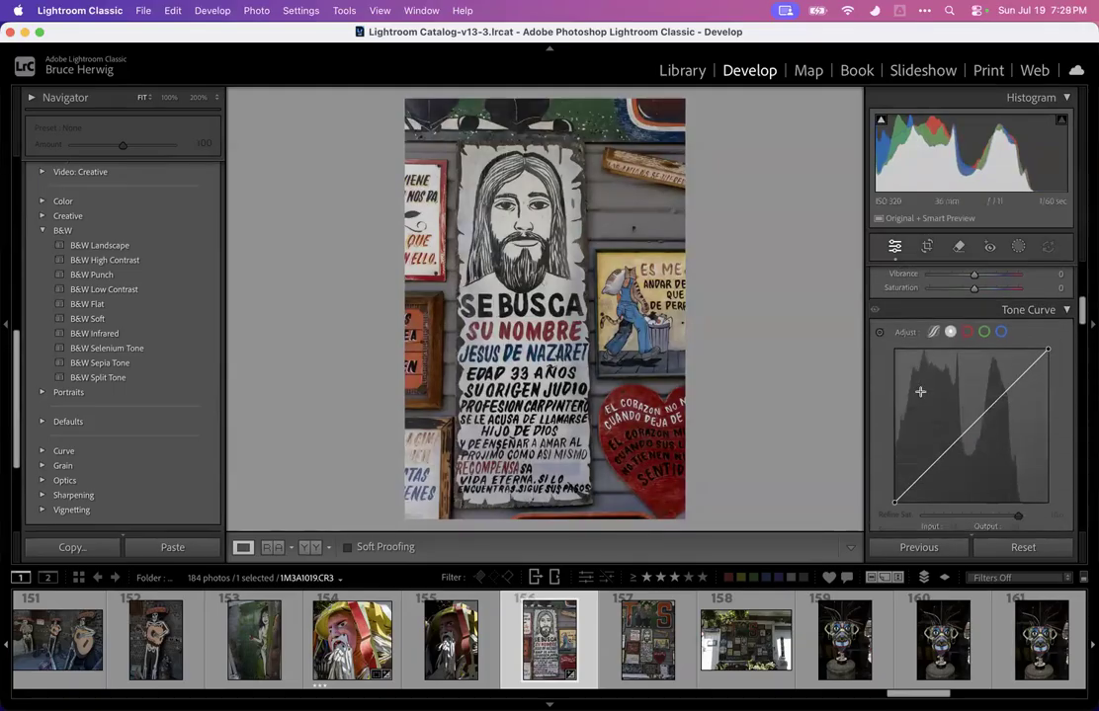
Try Auto Upright on the poster photo, check it in the crop overlay, then undo it
scroll(920, 395, down, 10)
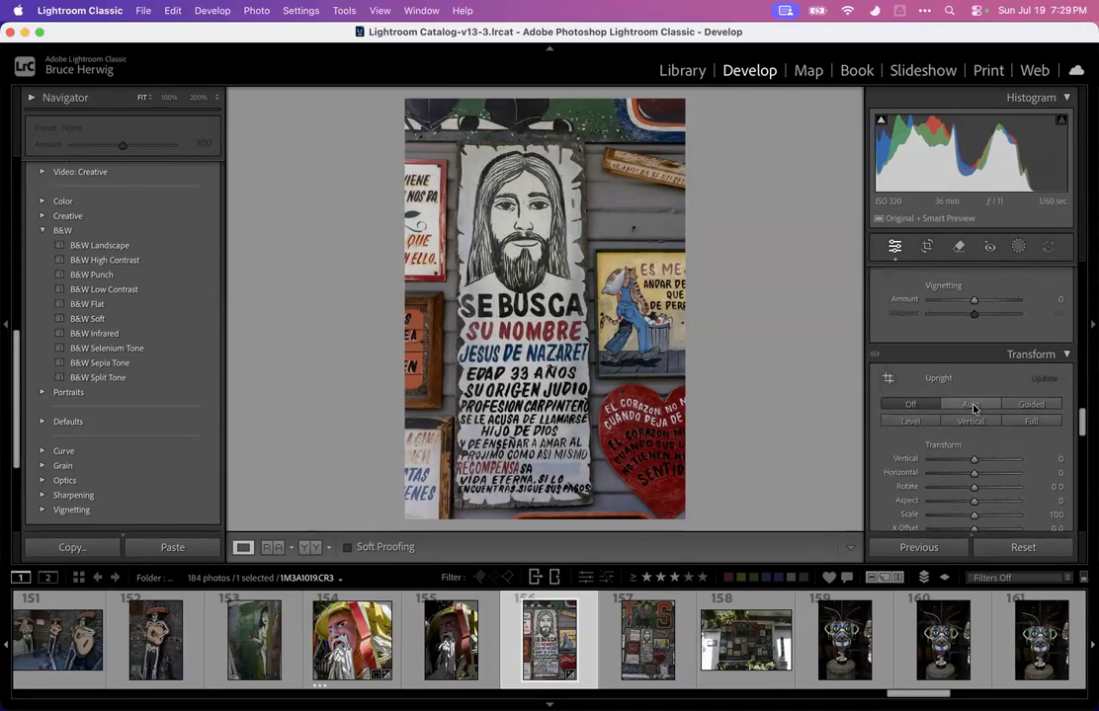
click(971, 404)
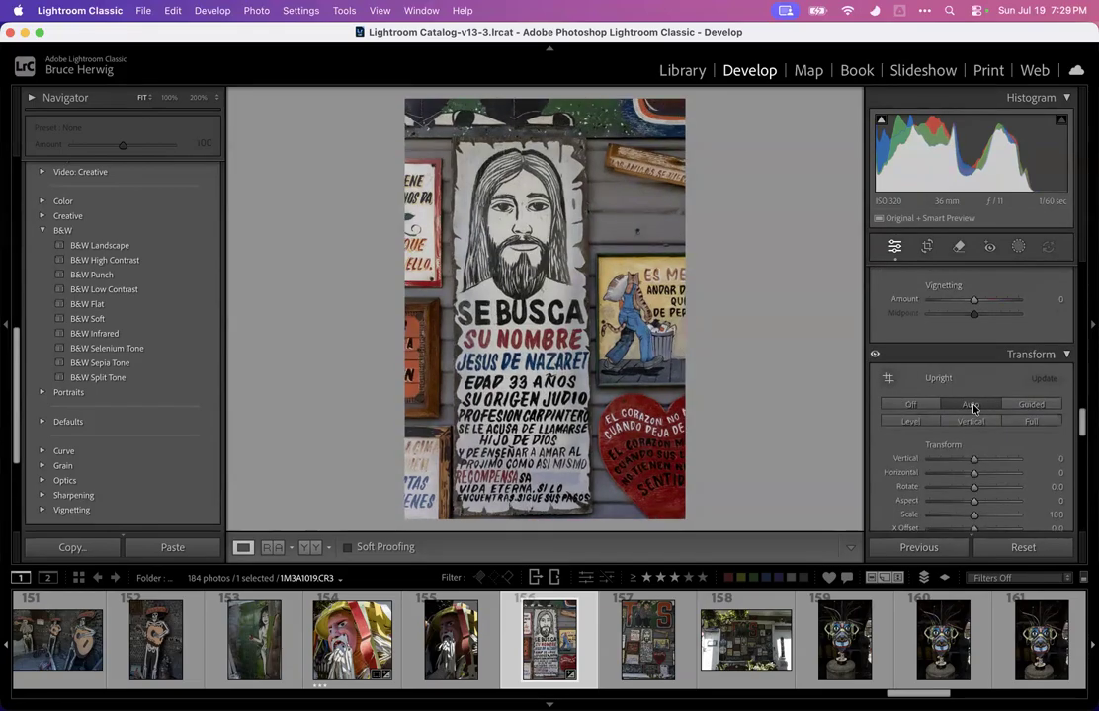
click(924, 244)
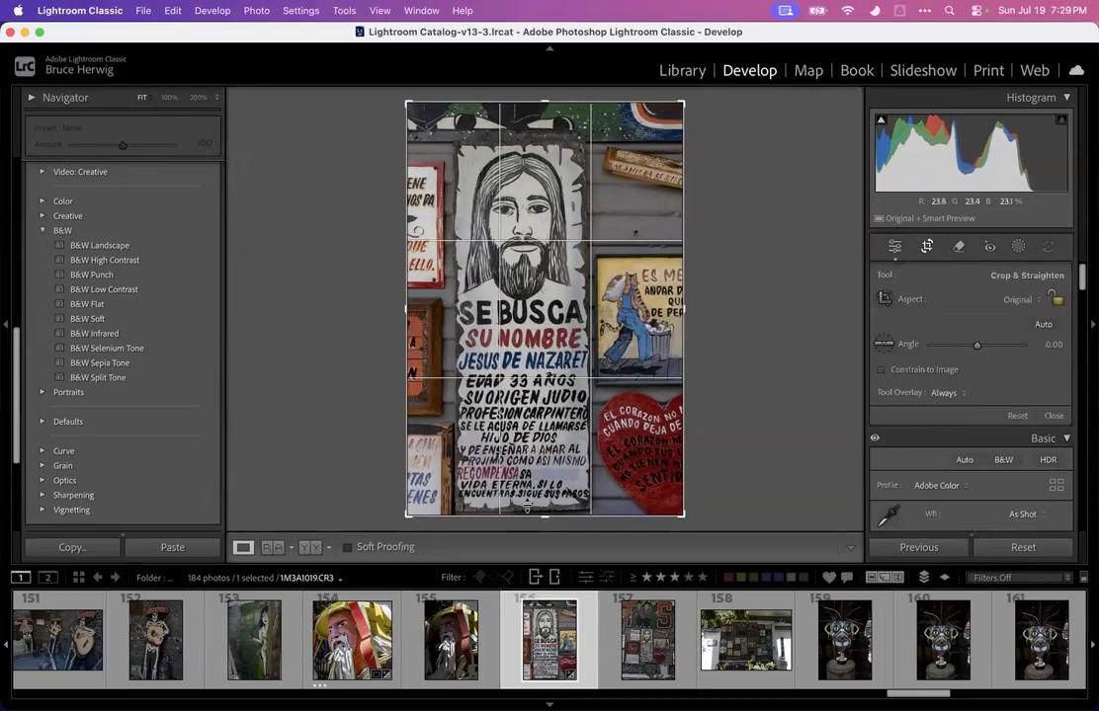
click(925, 247)
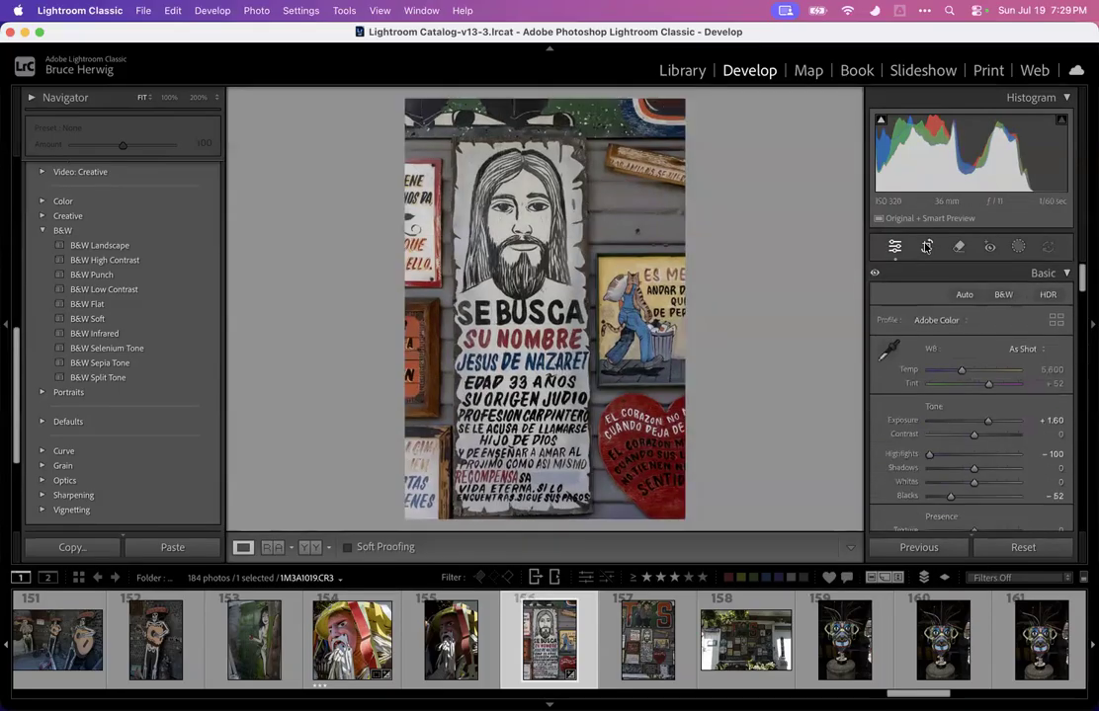
click(927, 247)
click(932, 249)
key(super+z)
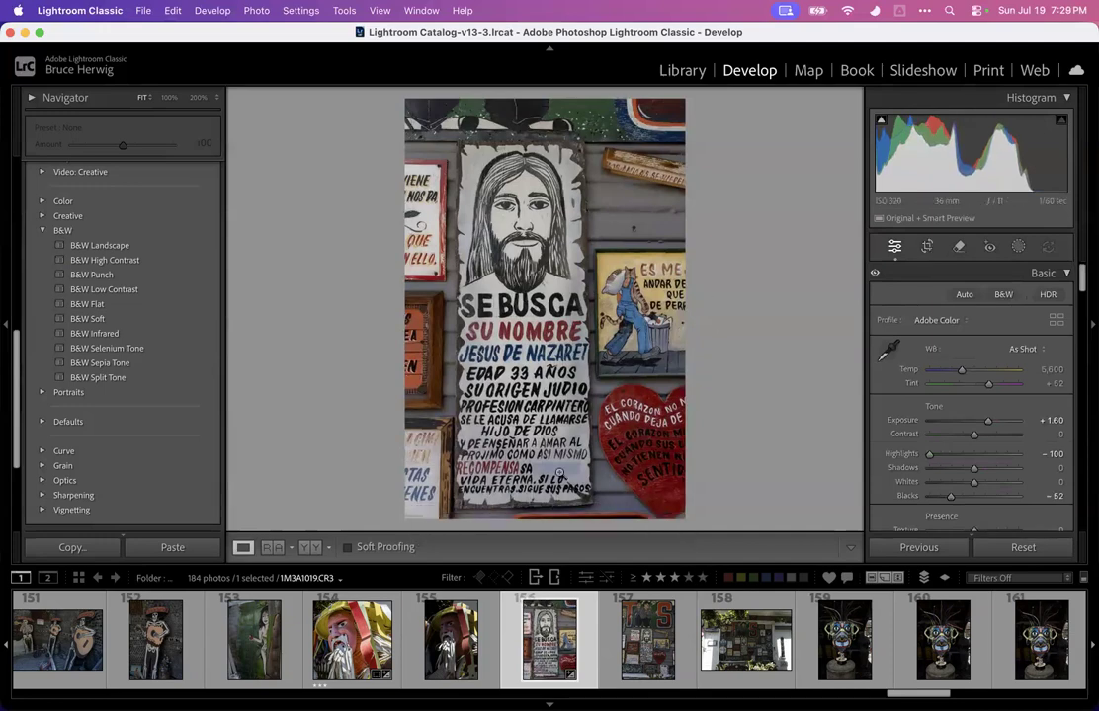
Zoom to 100% on the poster's lower text, pan across it, and zoom back out
click(496, 519)
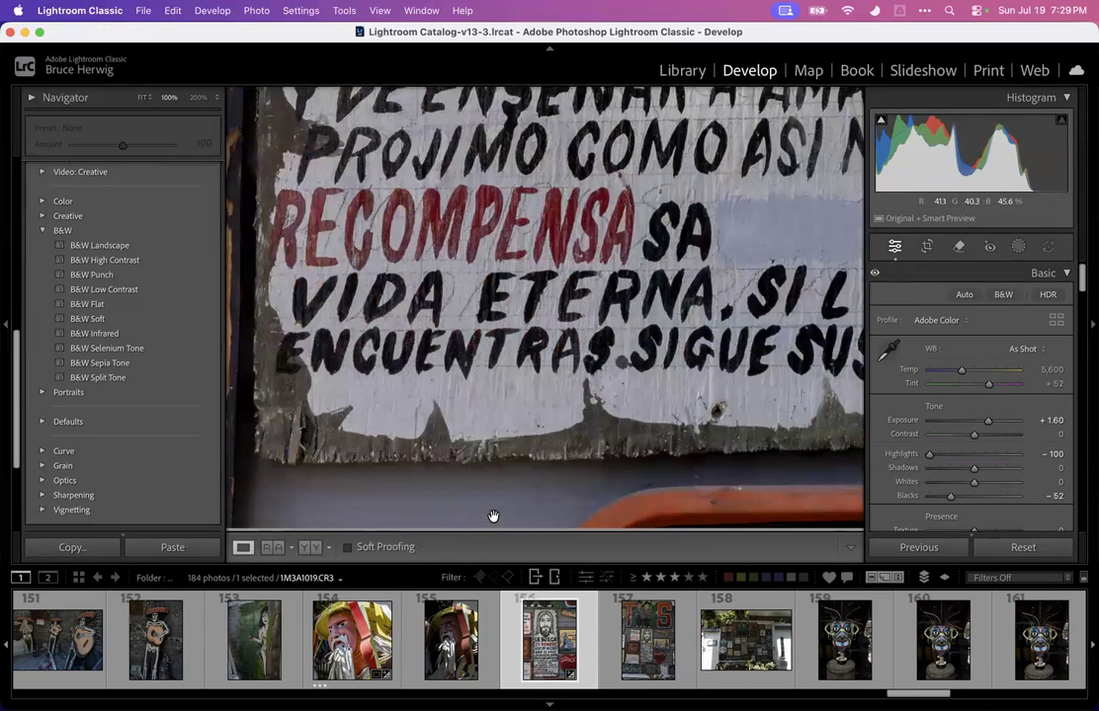
drag(559, 468, 552, 391)
click(552, 390)
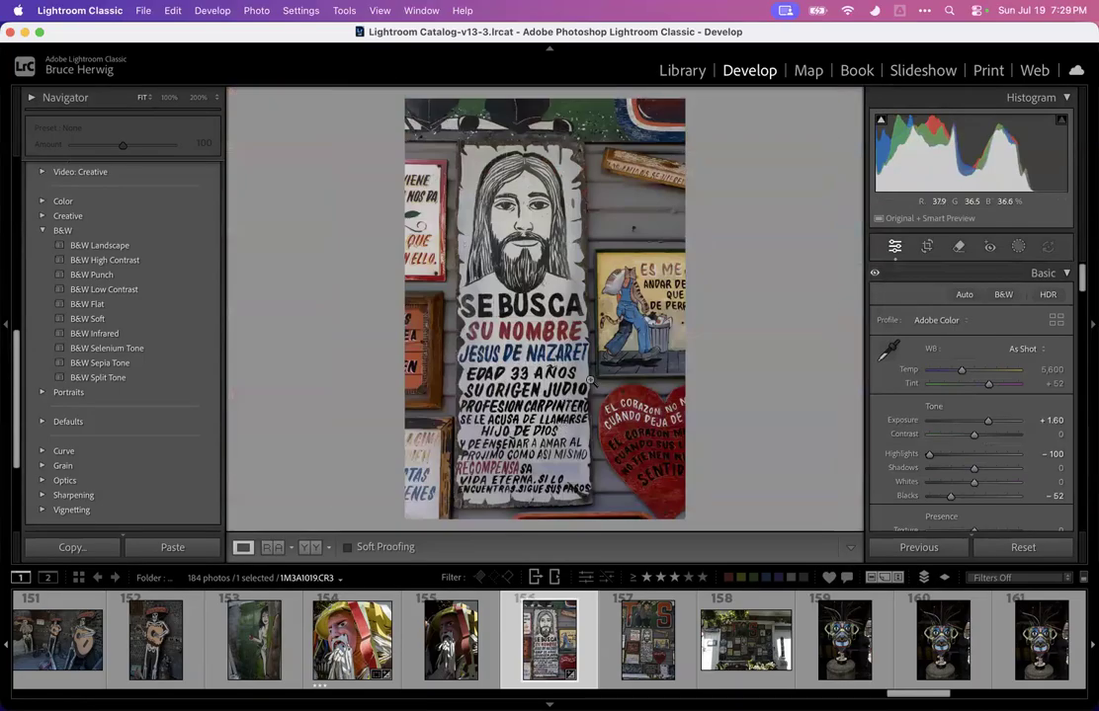
Try rotating the poster photo with the Crop tool, then undo it
click(925, 246)
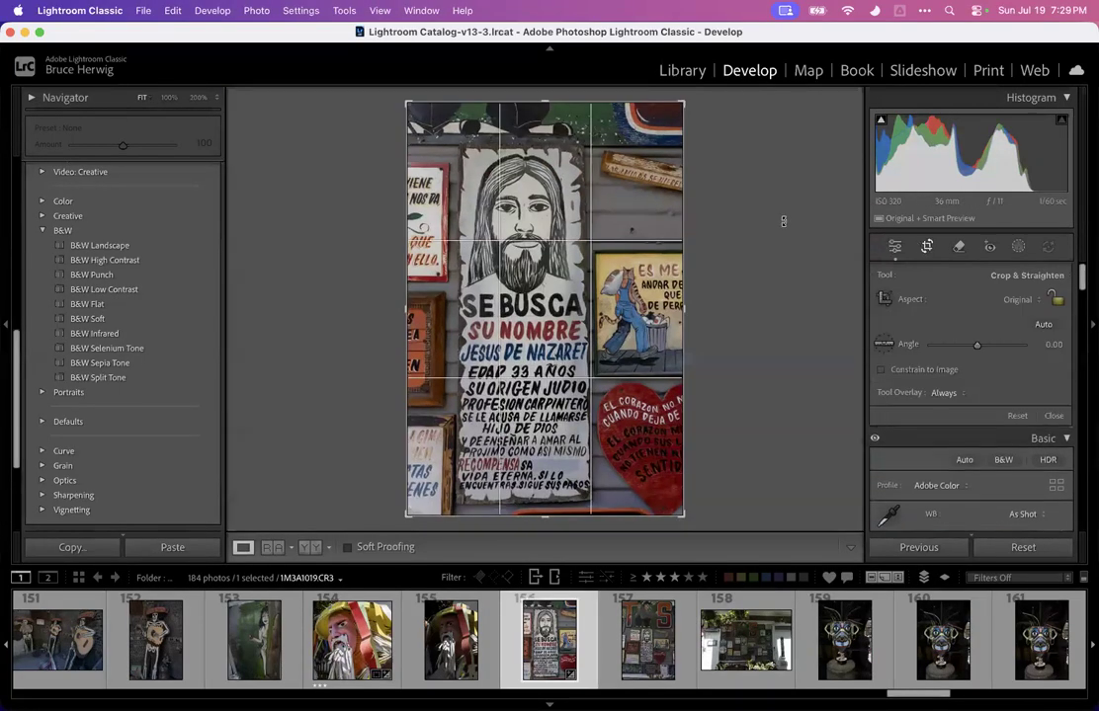
drag(753, 170, 754, 146)
key(Return)
key(super+z)
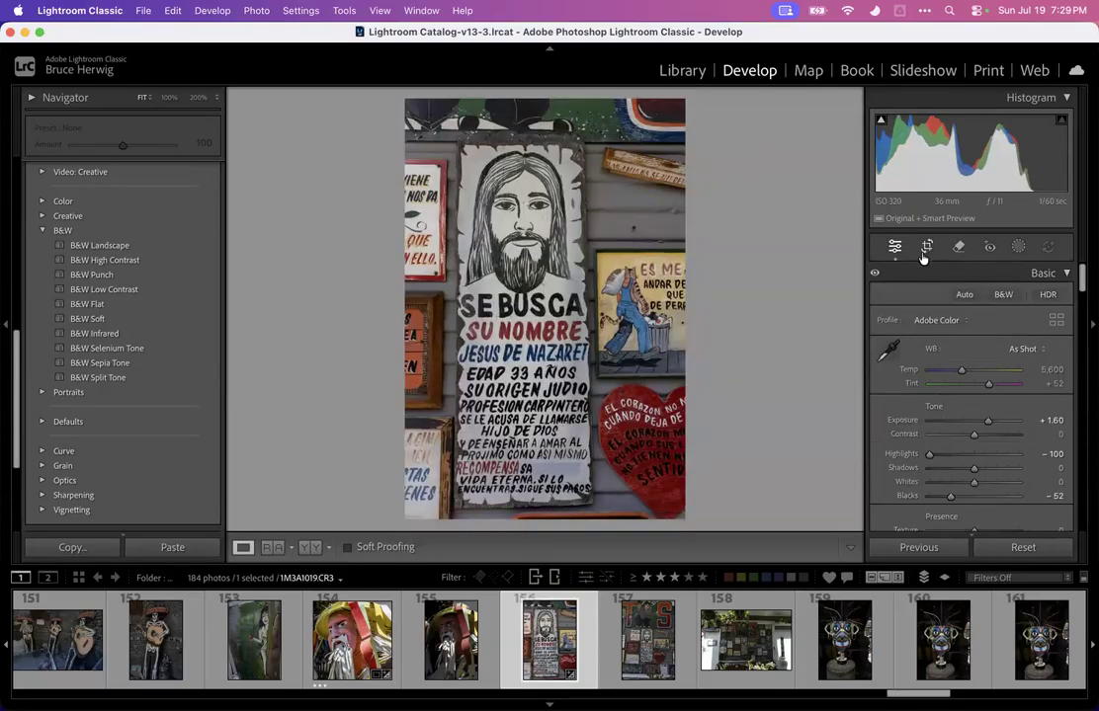
Apply a Guided Upright correction to the poster photo, drawing guides along the sign's top, bottom, left and right edges
scroll(878, 330, down, 20)
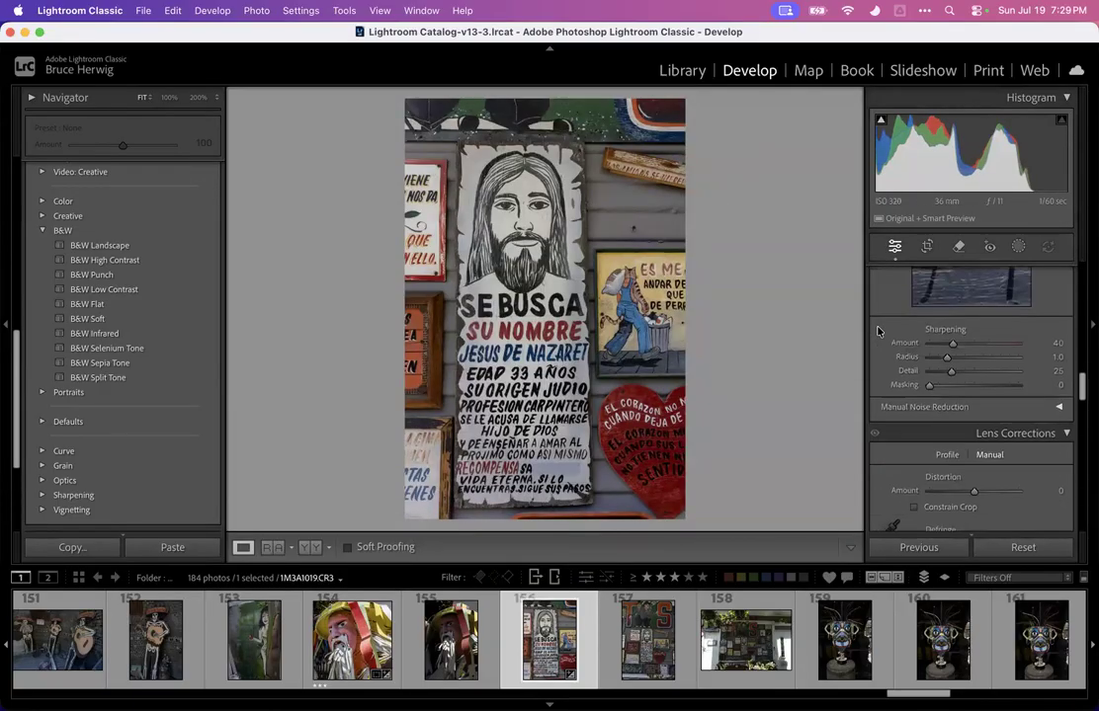
scroll(878, 330, down, 6)
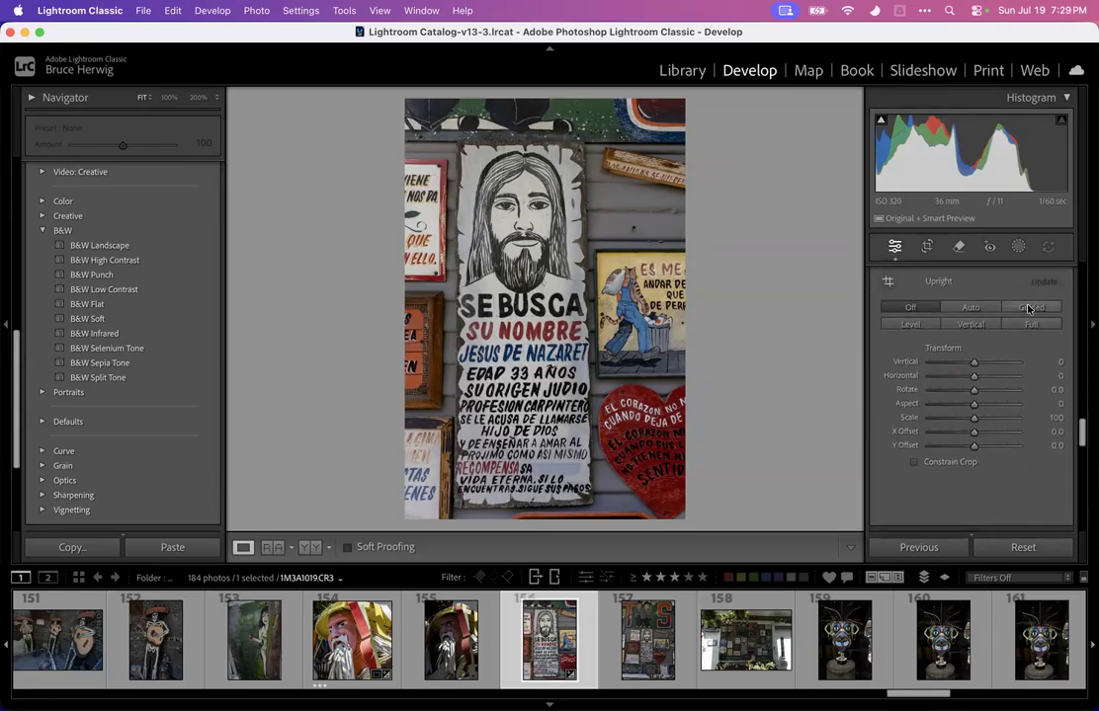
click(1030, 309)
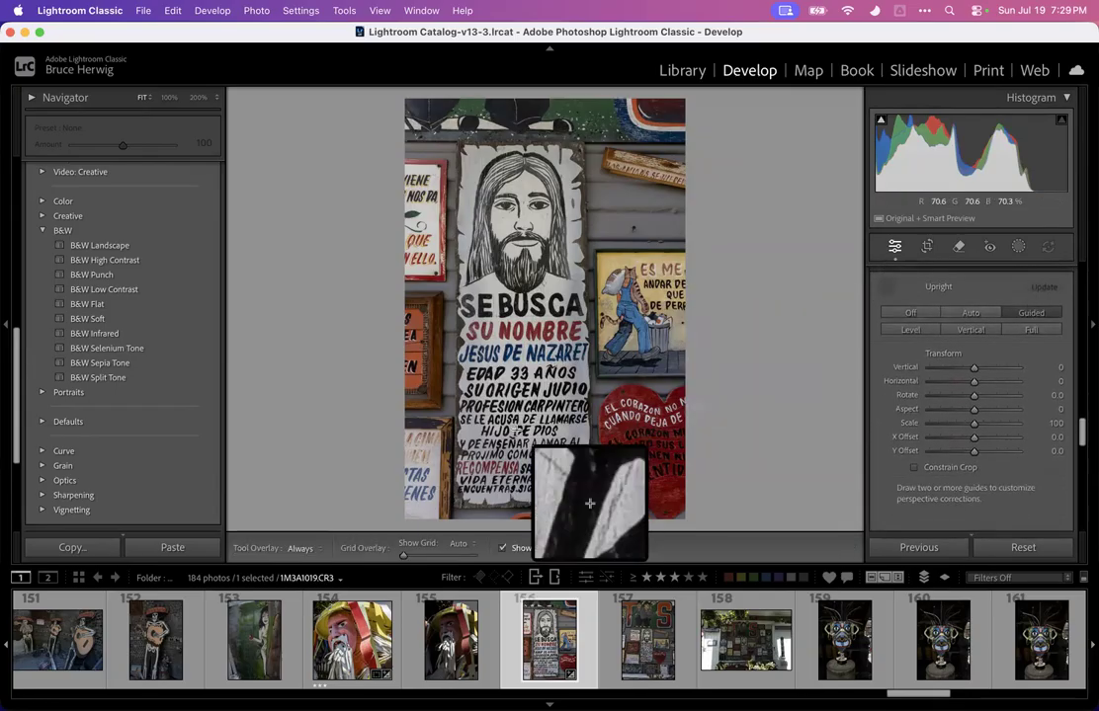
drag(457, 510, 623, 508)
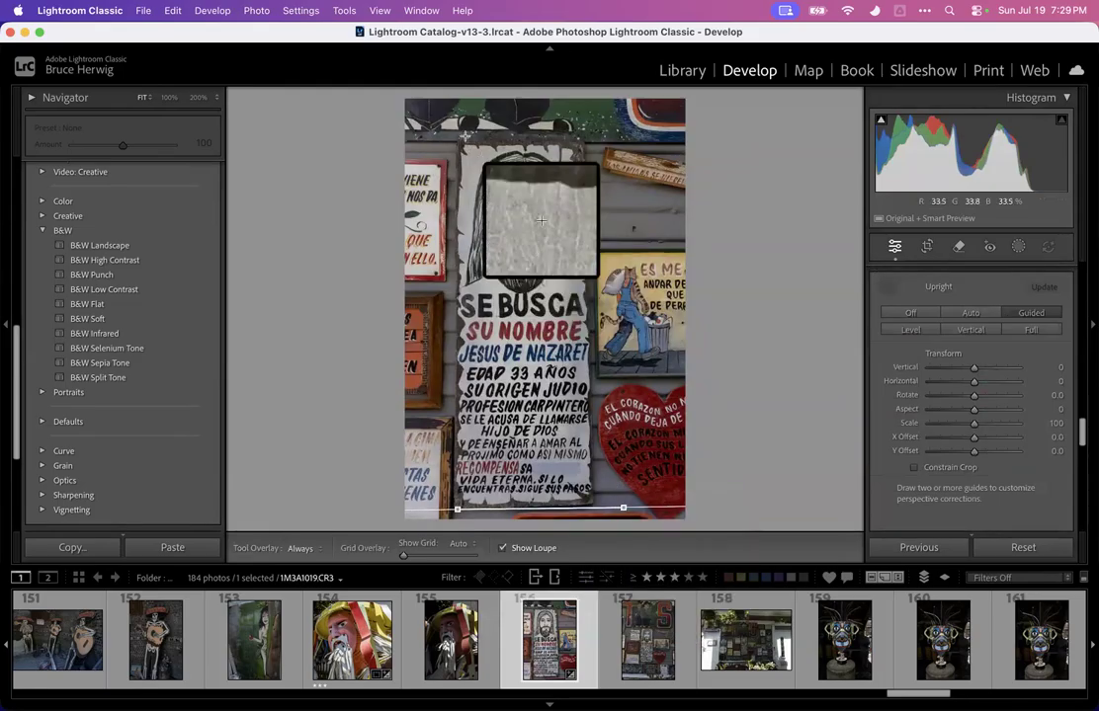
drag(461, 142, 646, 141)
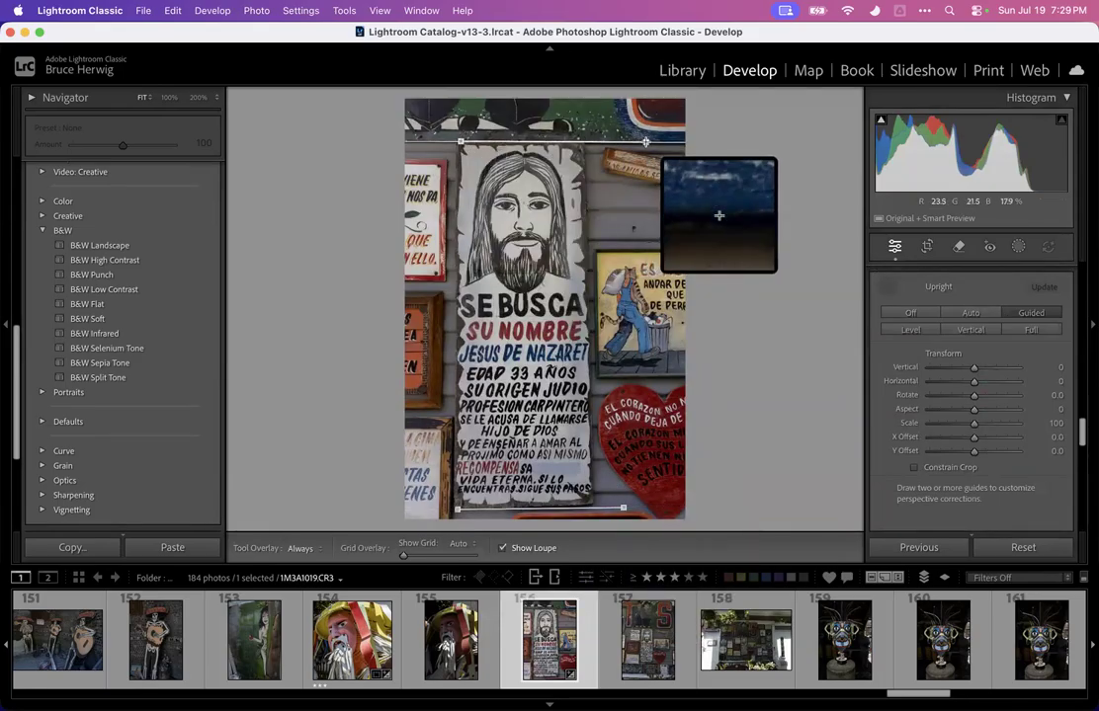
drag(585, 174, 590, 467)
drag(455, 145, 452, 465)
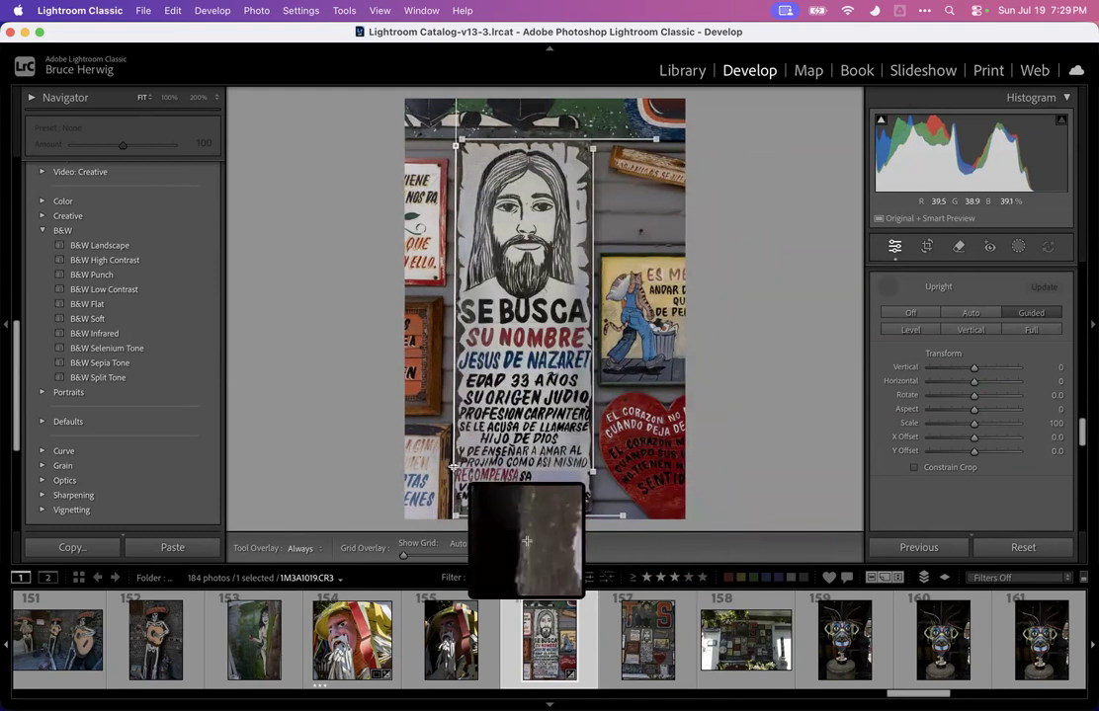
key(Return)
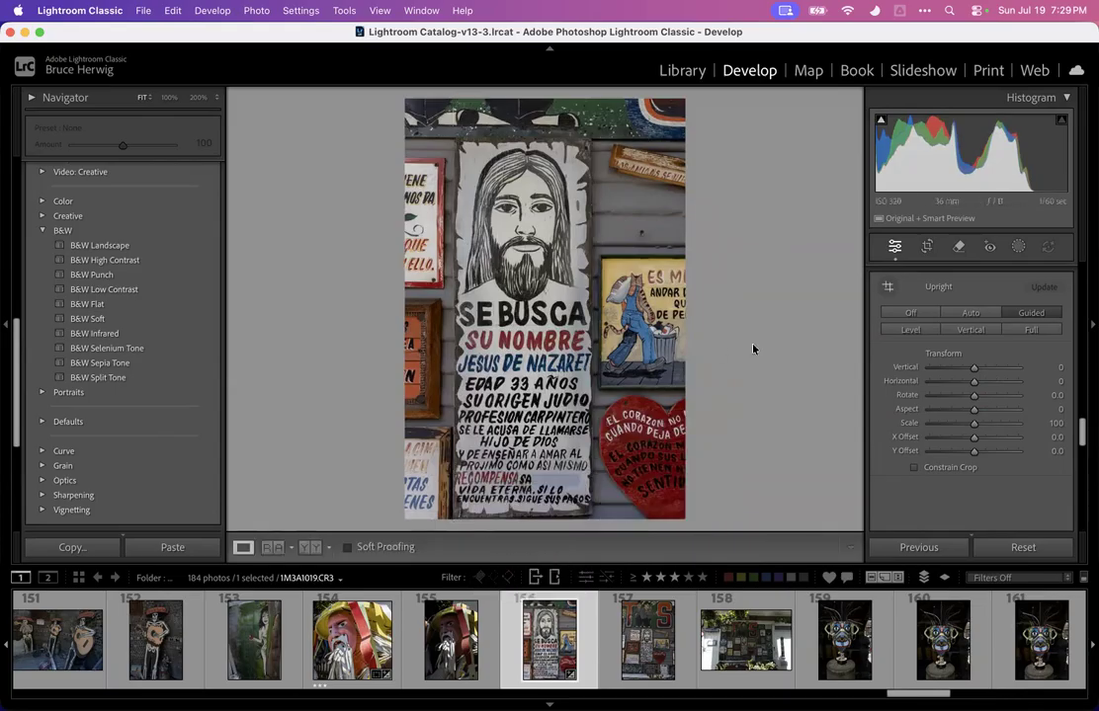
click(545, 515)
drag(542, 515, 713, 280)
drag(475, 341, 524, 283)
click(562, 259)
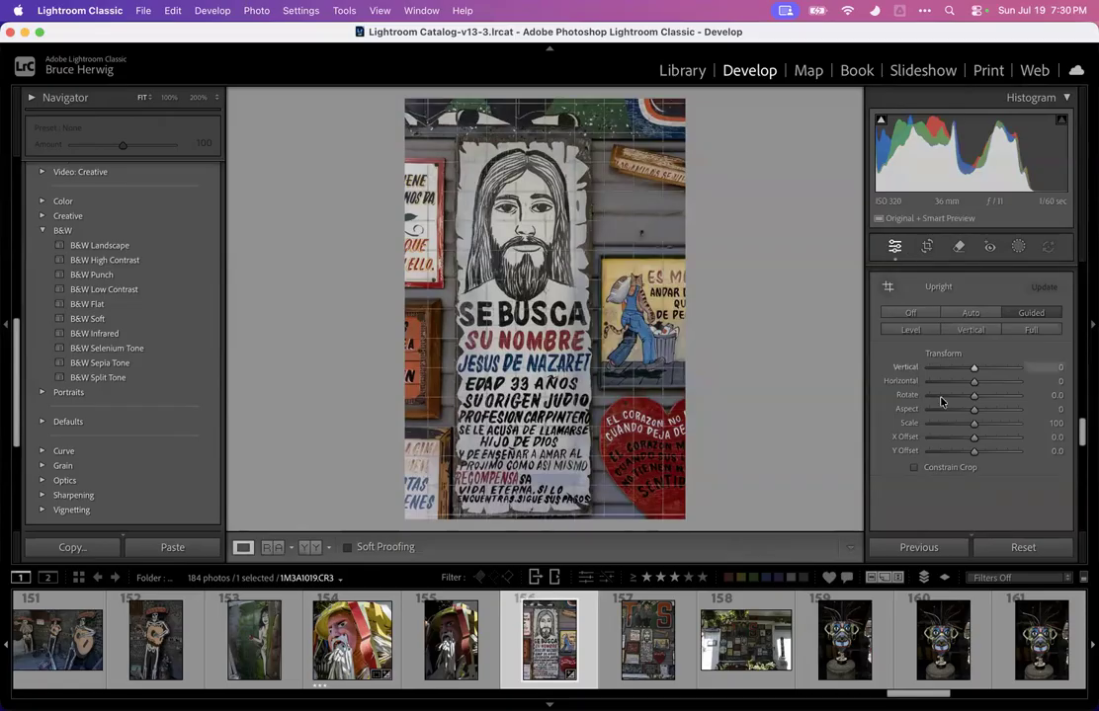
Set the poster photo's Exposure to +2.00, Contrast to -12, Shadows to -38 and Vibrance to +63
scroll(937, 409, up, 10)
scroll(936, 409, down, 2)
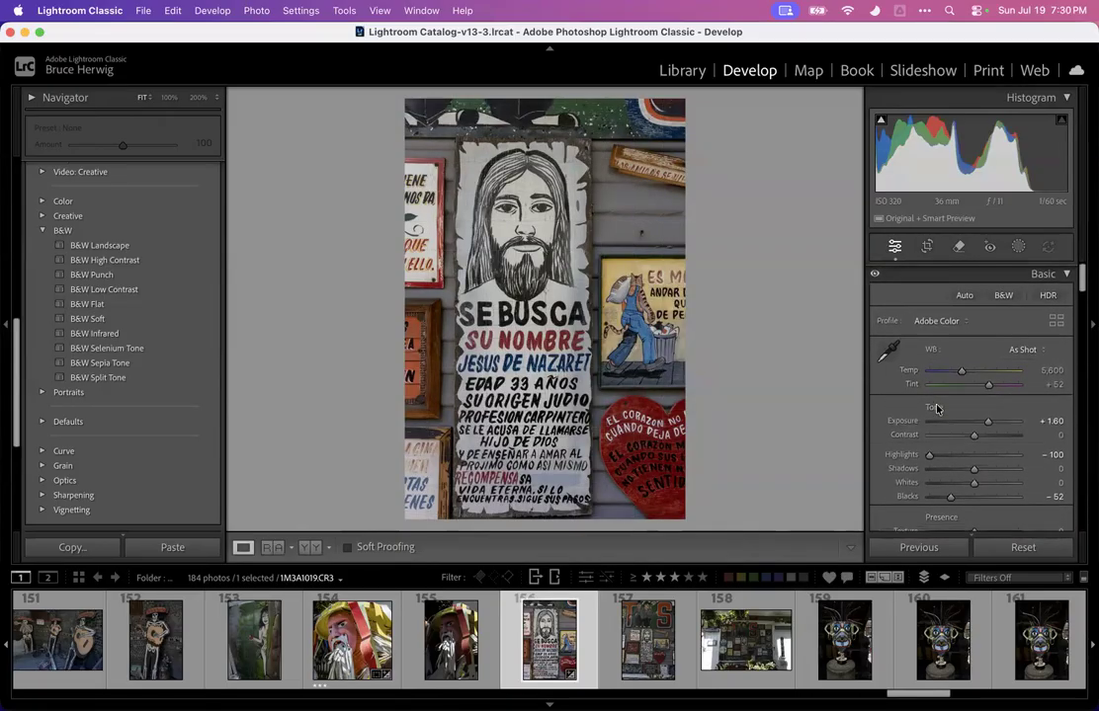
drag(990, 377, 1051, 380)
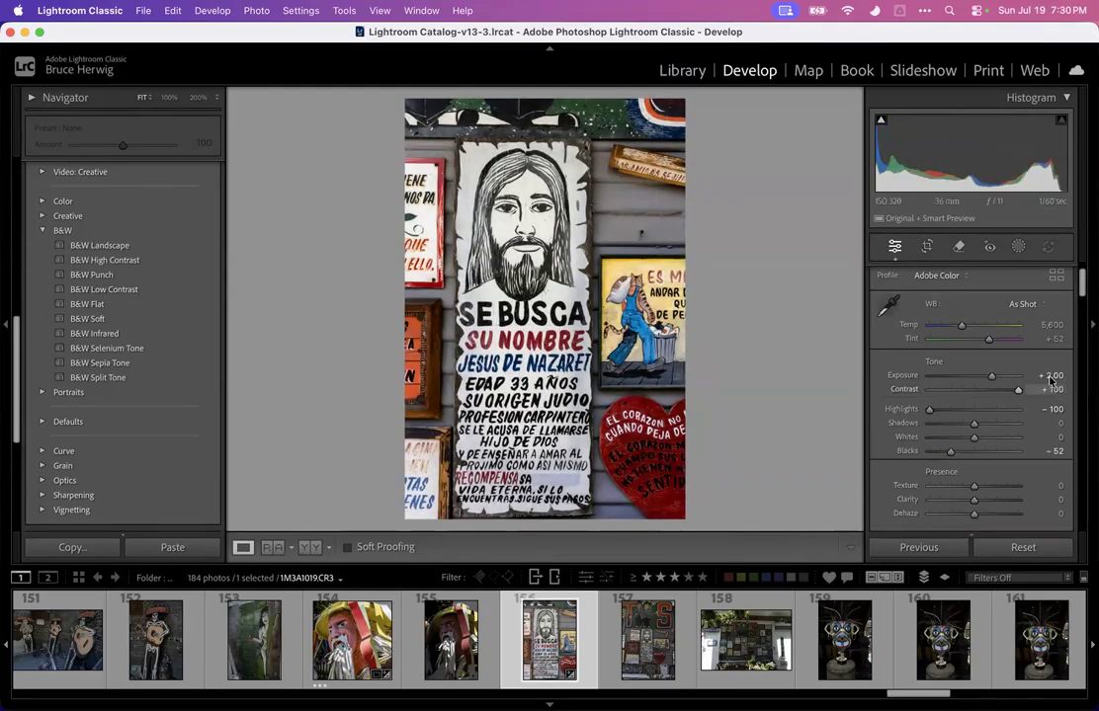
drag(1008, 393, 1044, 415)
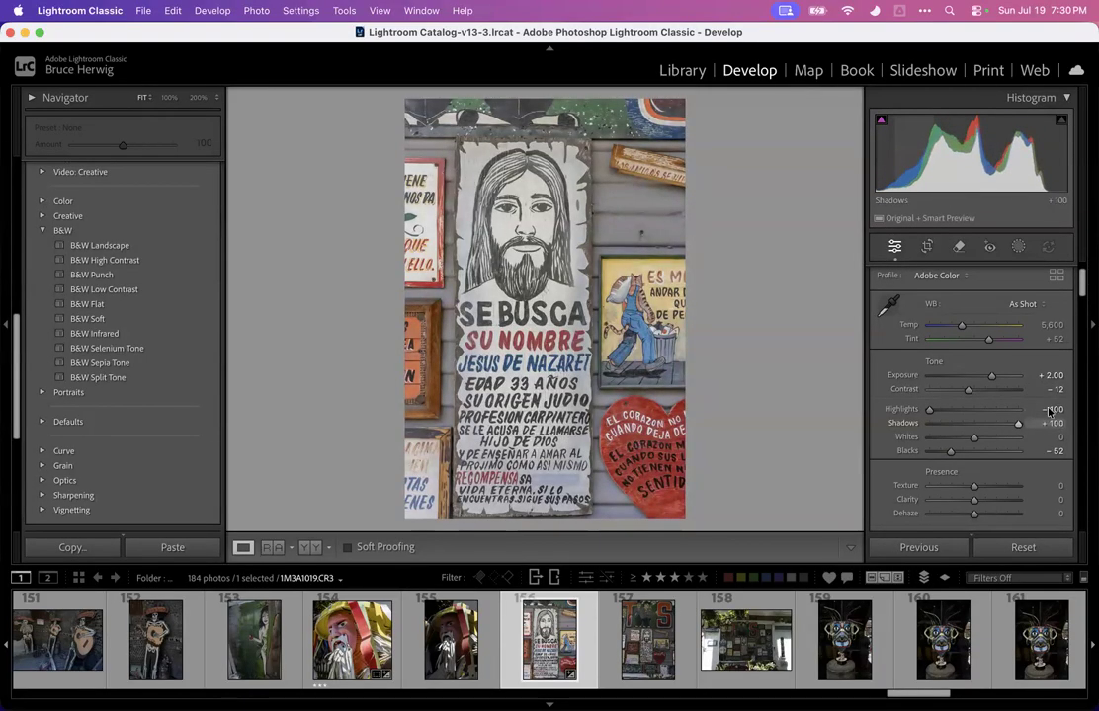
drag(1005, 419, 1003, 453)
scroll(968, 445, down, 3)
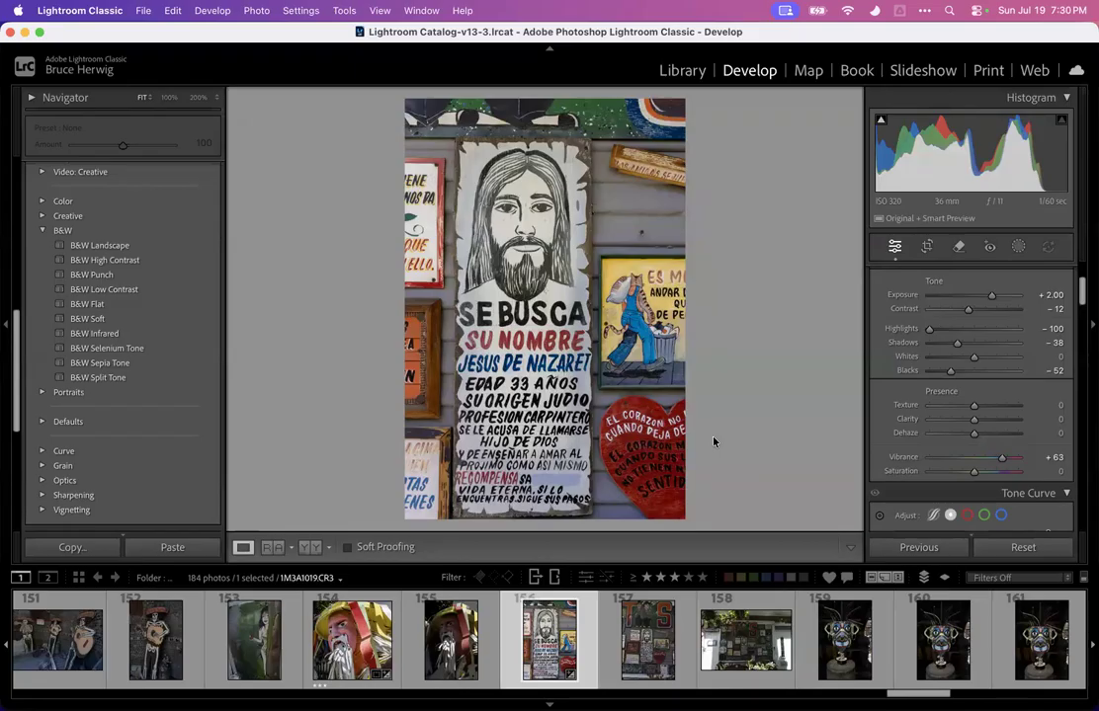
Rate the poster photo three stars
key(3)
key(Right)
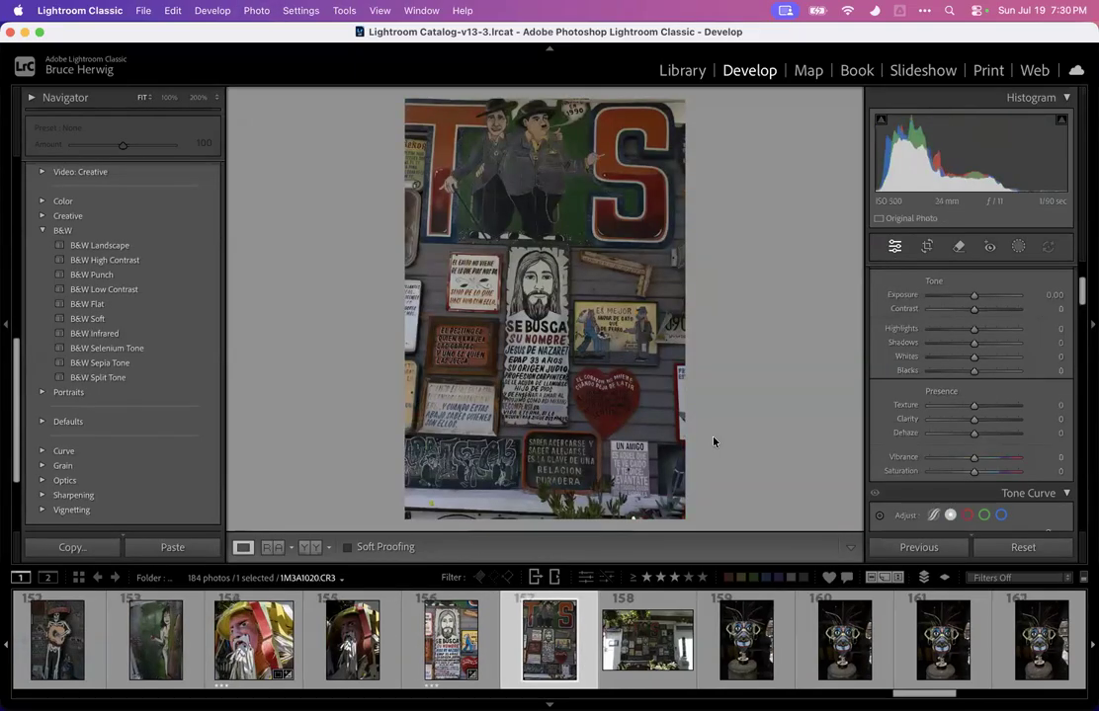
key(Left)
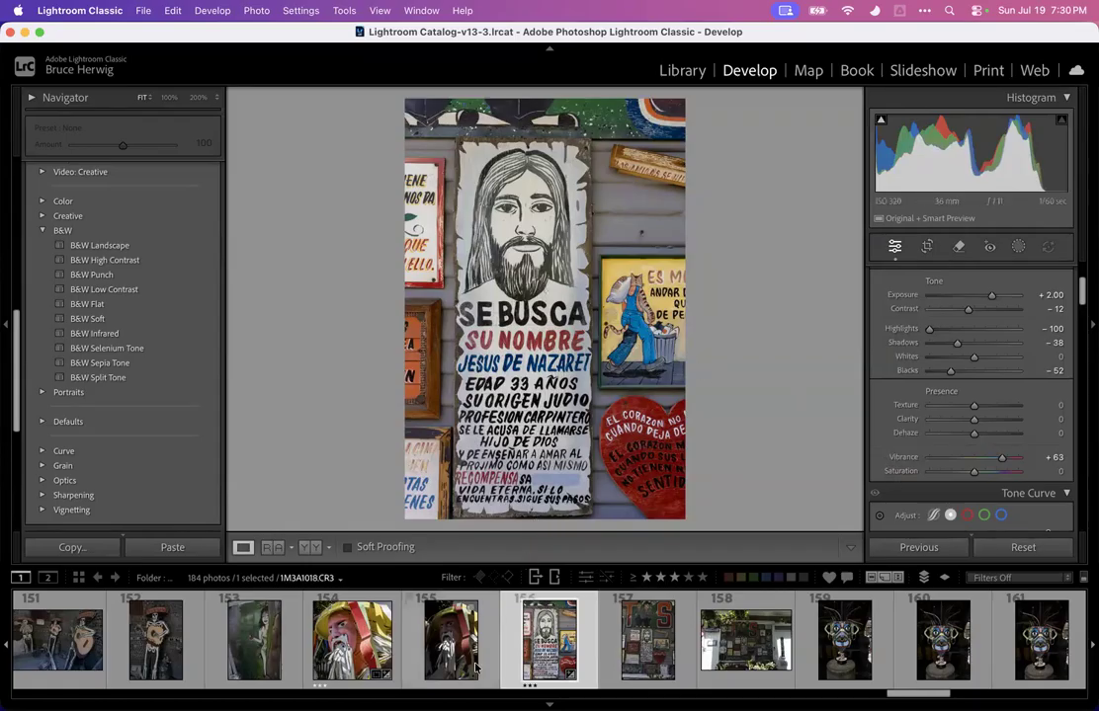
Open the yellow-hat figure photo, try Saturation at +100, then reset Saturation
click(352, 640)
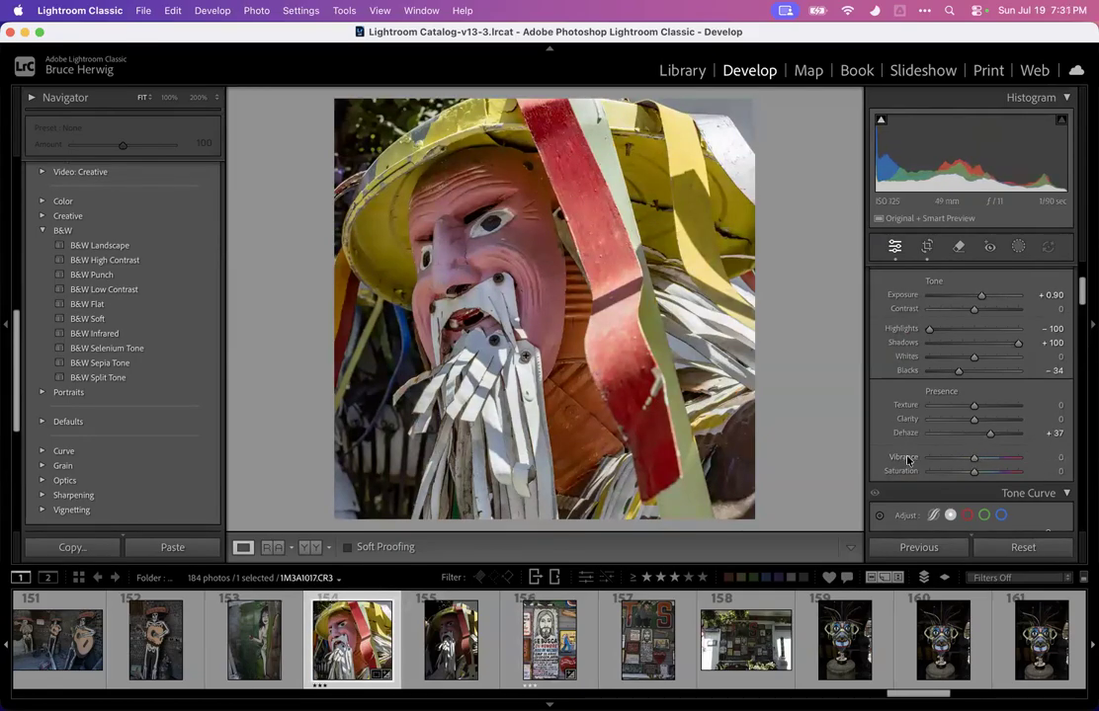
drag(978, 474, 1041, 462)
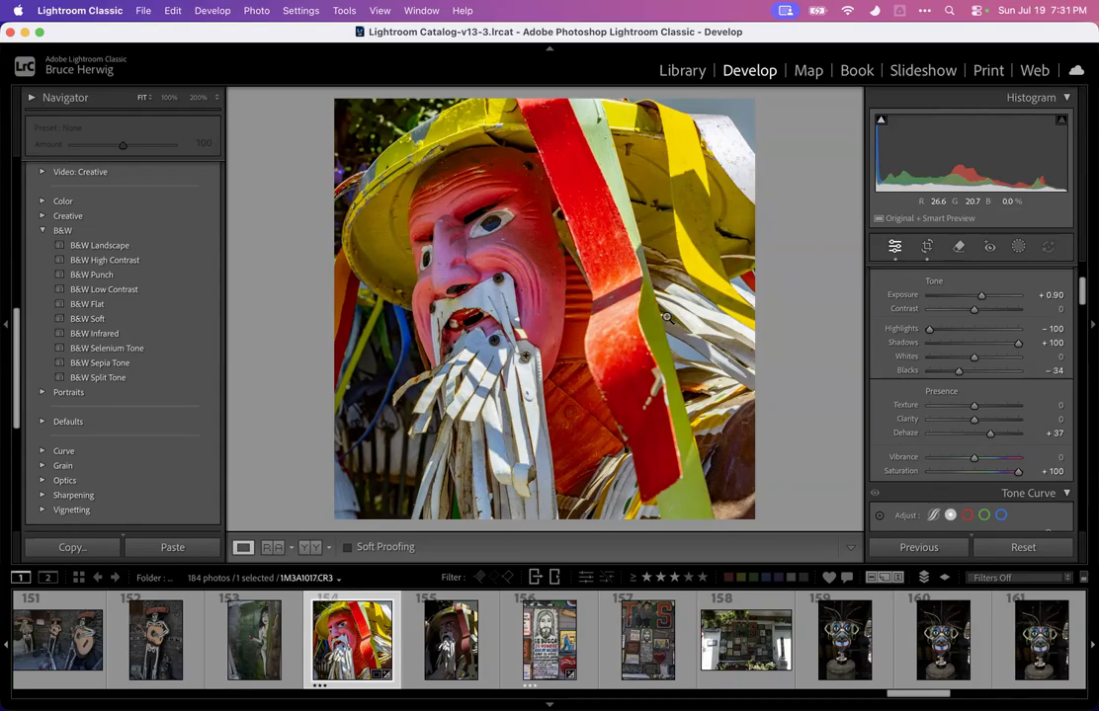
double_click(898, 472)
Set the yellow-hat figure photo's Vibrance to +56
drag(973, 460, 1022, 460)
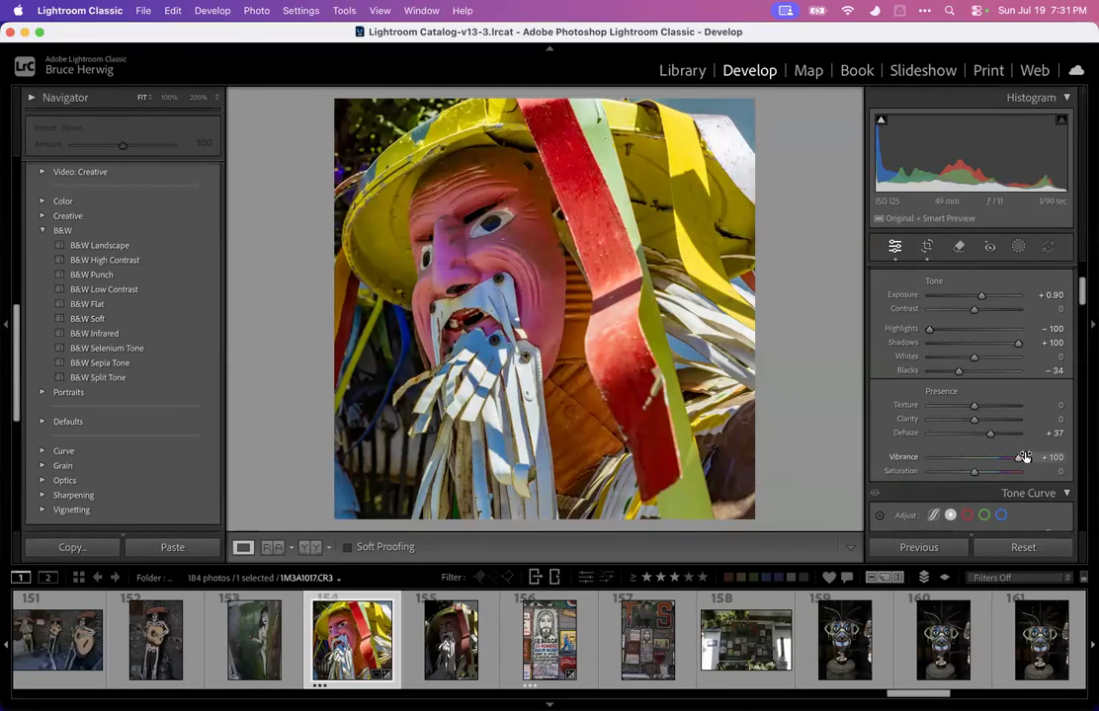
drag(1019, 461, 997, 459)
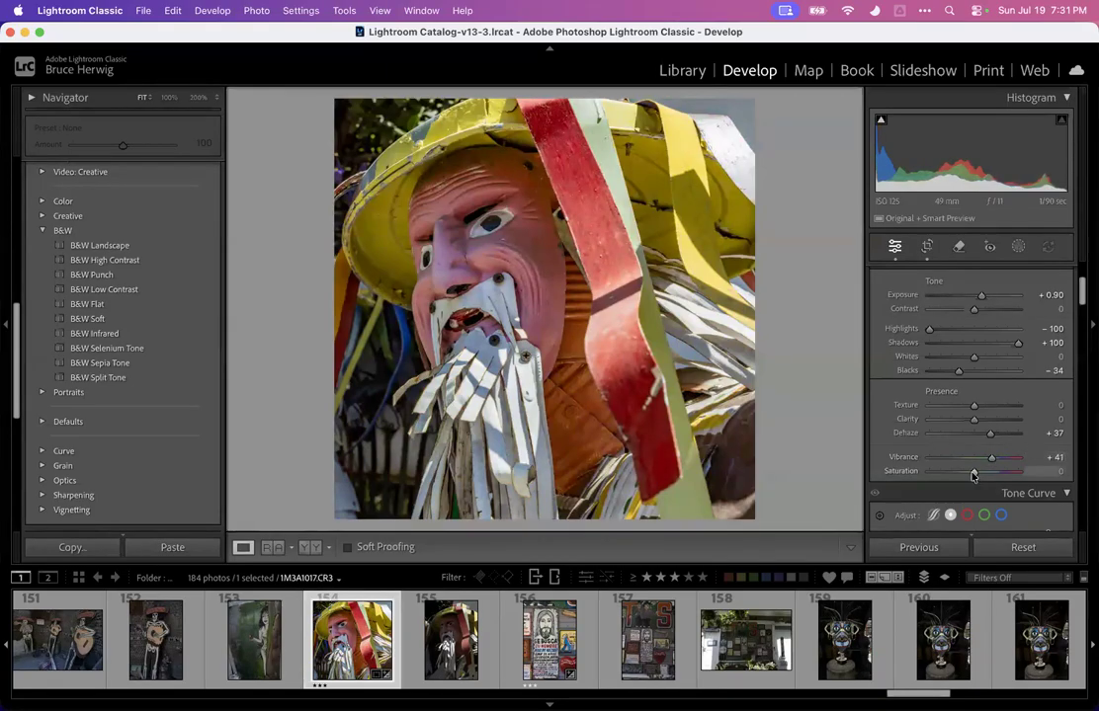
drag(985, 472, 974, 475)
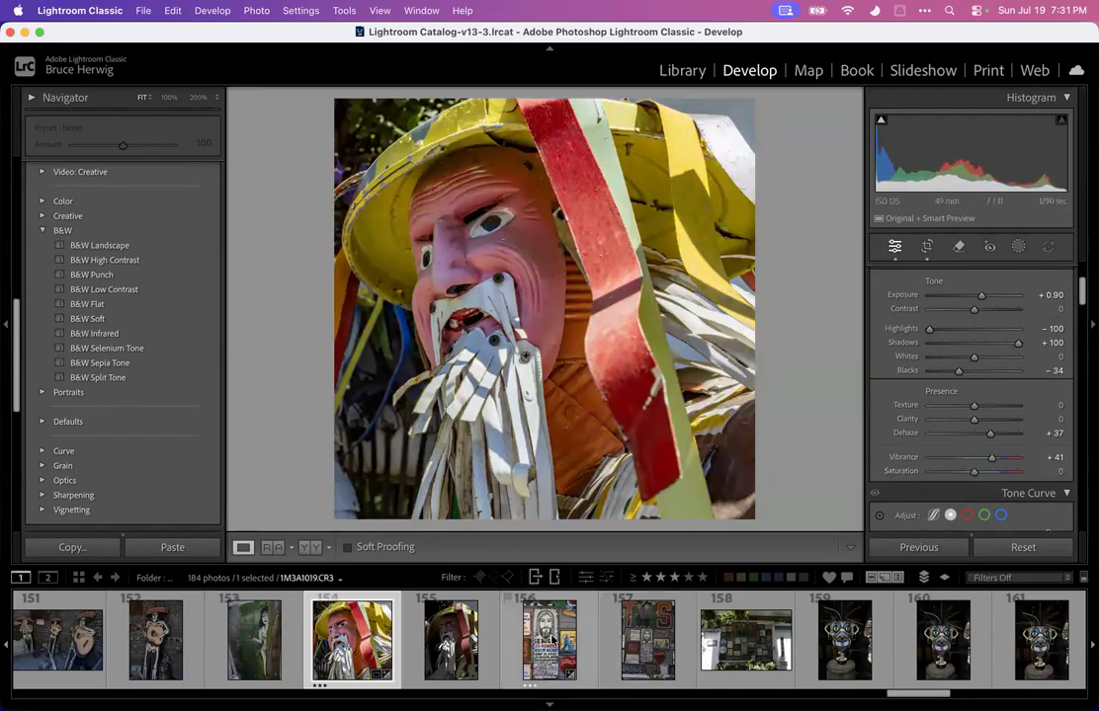
drag(992, 458, 1000, 460)
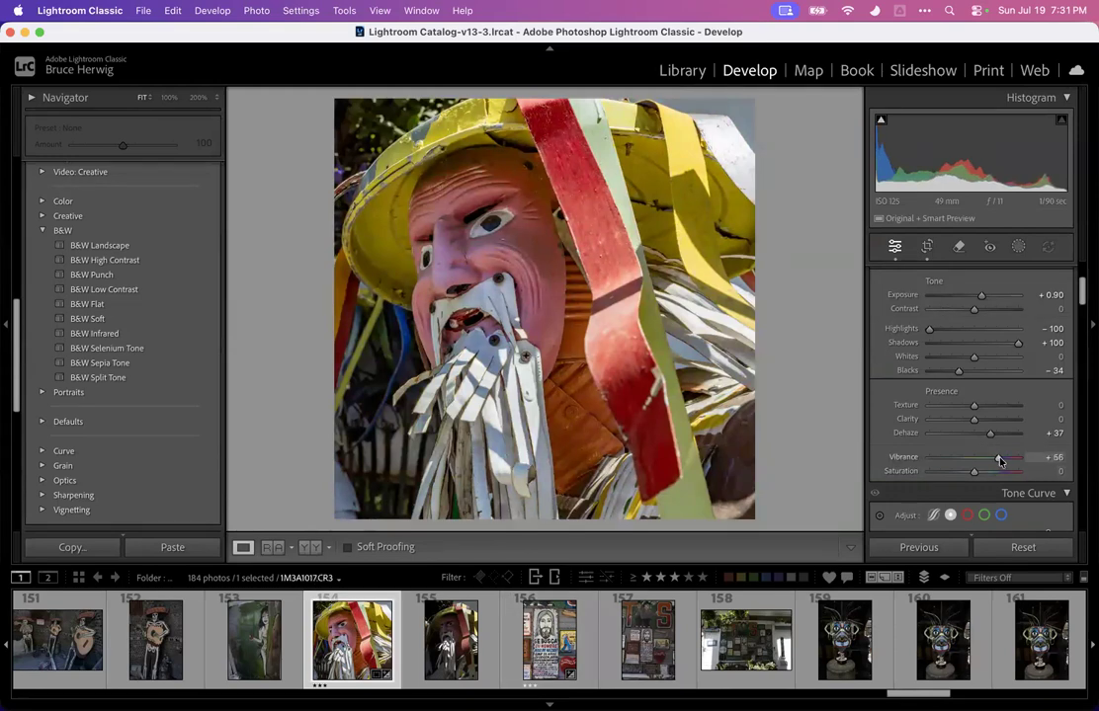
Browse the masked sculpture photos in the filmstrip to compare them
click(731, 645)
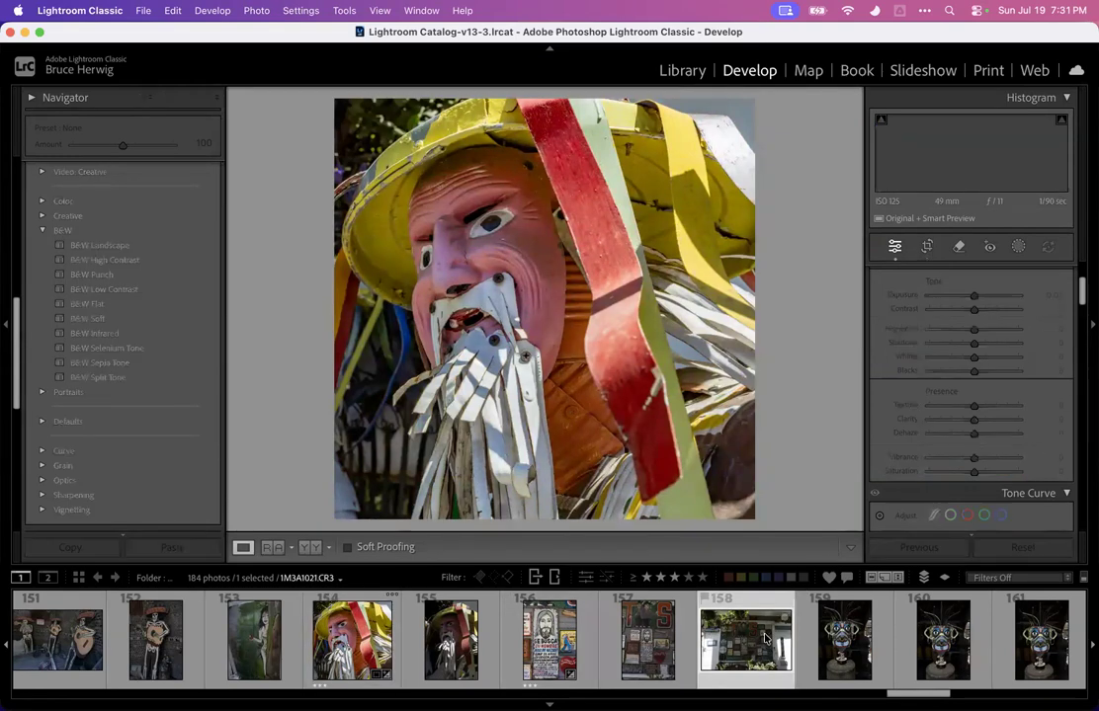
scroll(726, 645, right, 4)
click(661, 649)
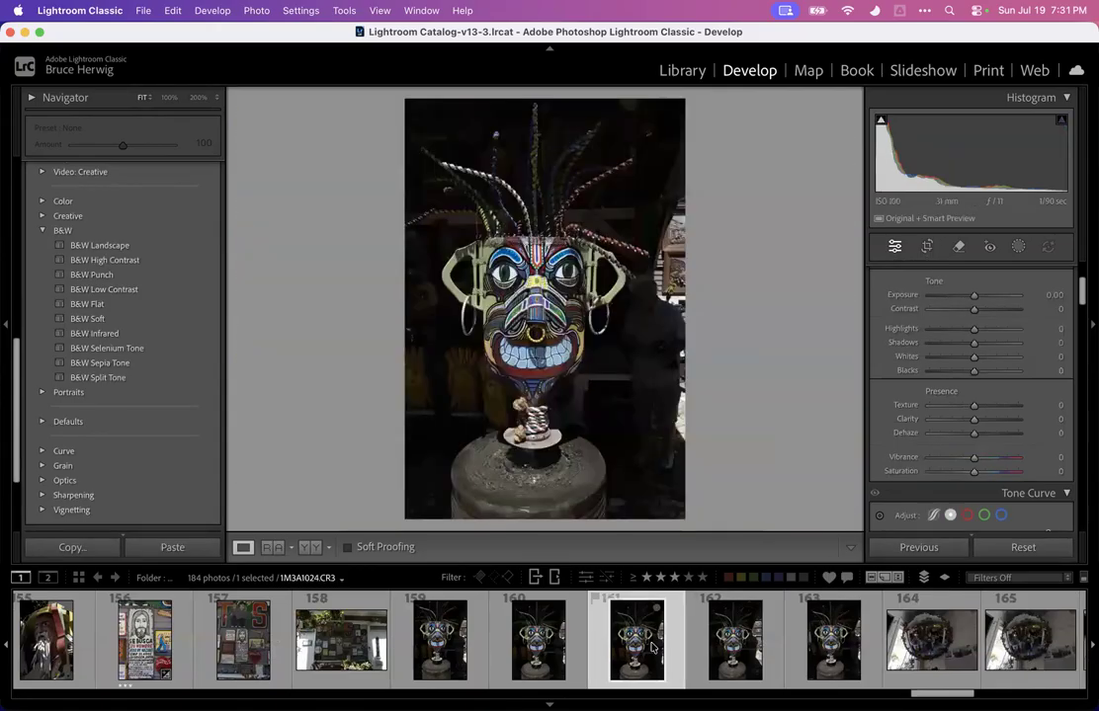
scroll(622, 659, left, 2)
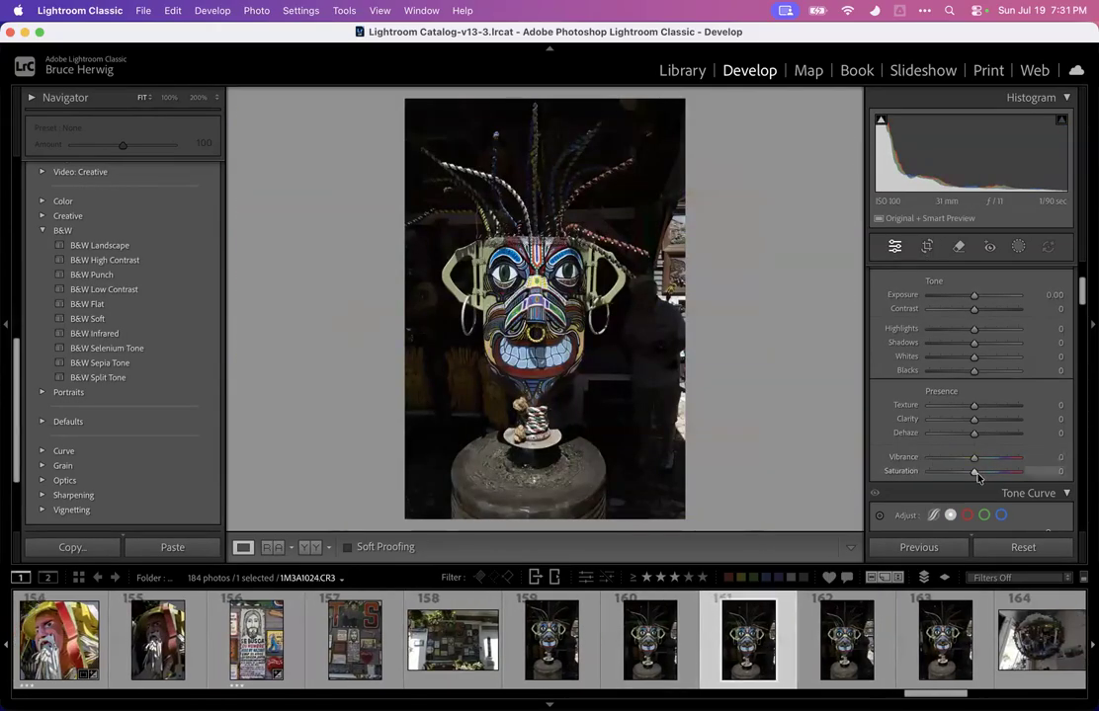
click(541, 646)
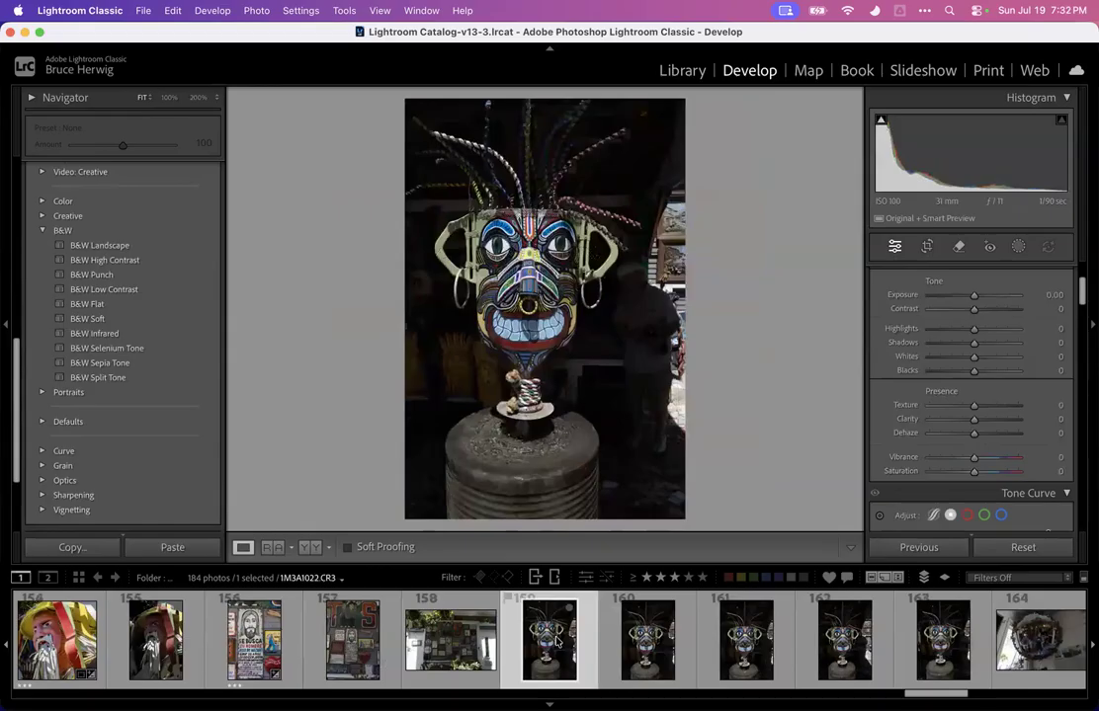
key(Left)
key(Right)
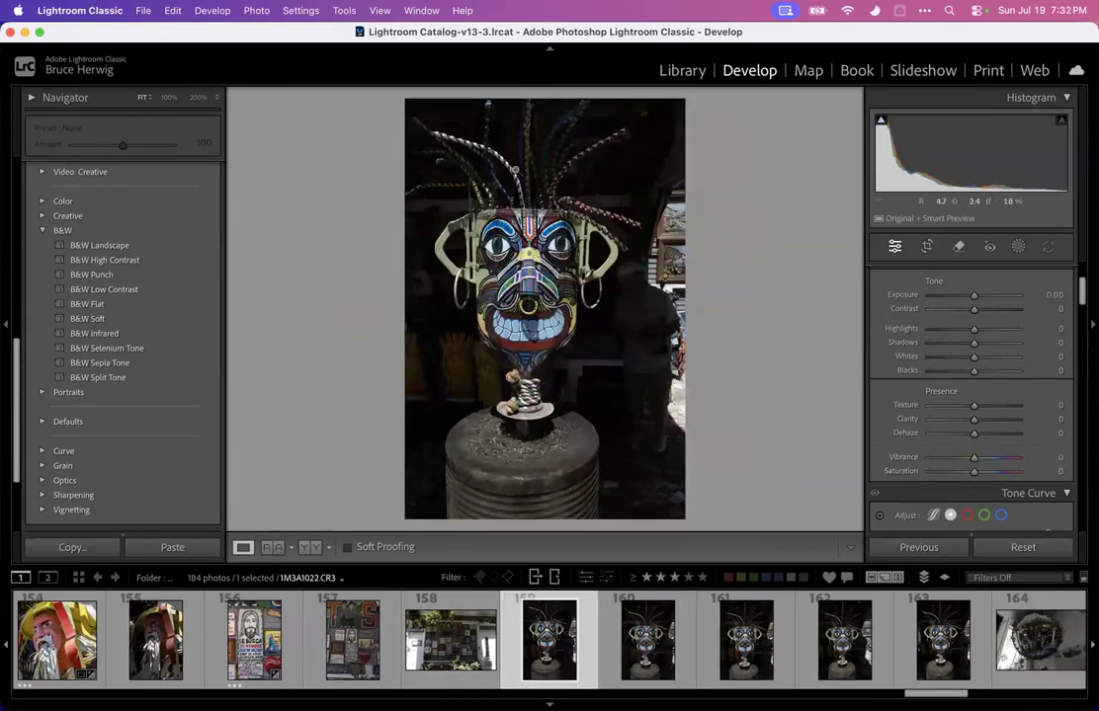
click(530, 118)
drag(530, 118, 538, 376)
click(552, 265)
Step through the masked sculpture photos and rate the chosen one three stars
key(Right)
key(Right)
key(Right)
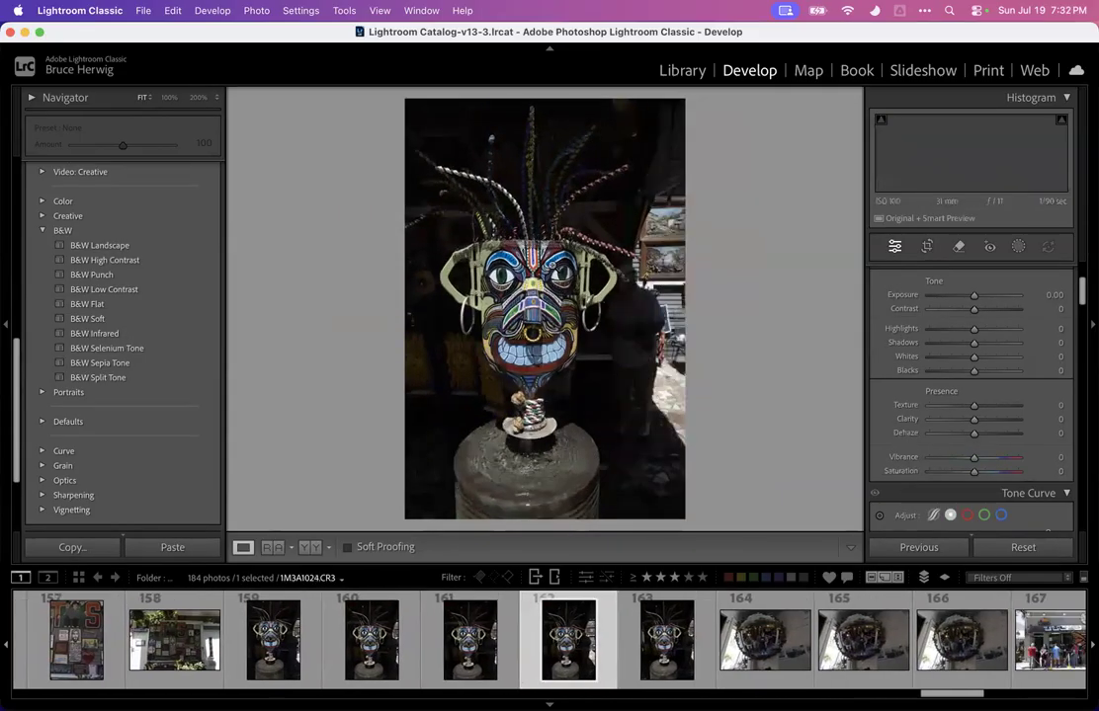
key(Left)
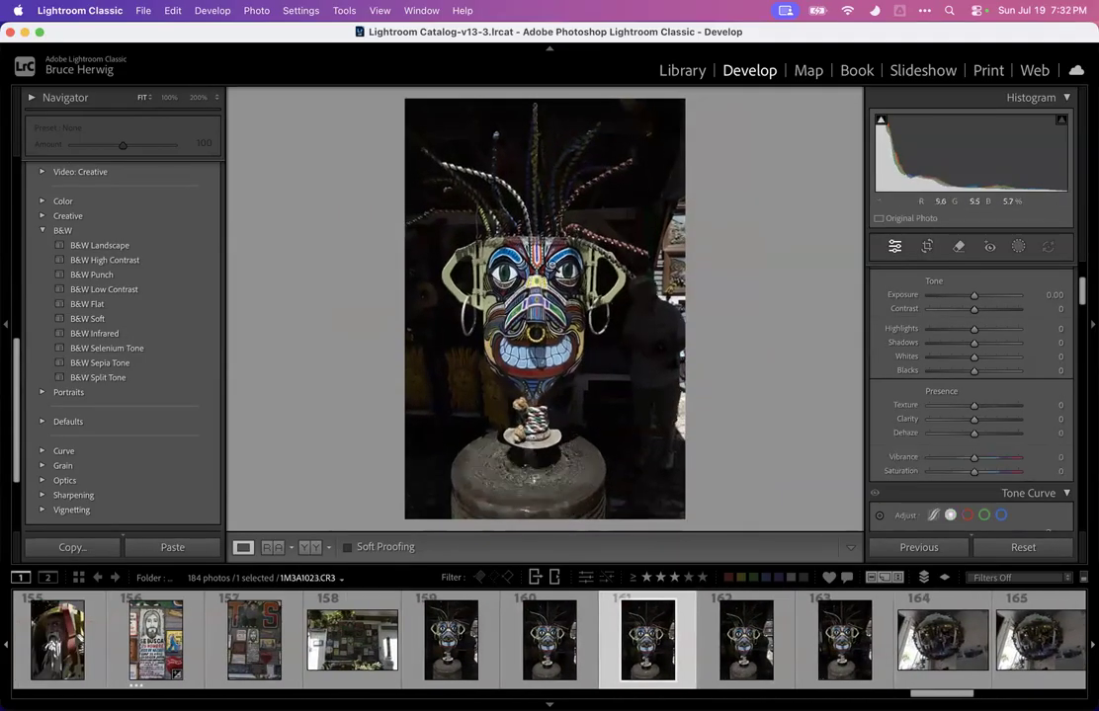
key(Right)
key(Left)
key(Left)
key(Right)
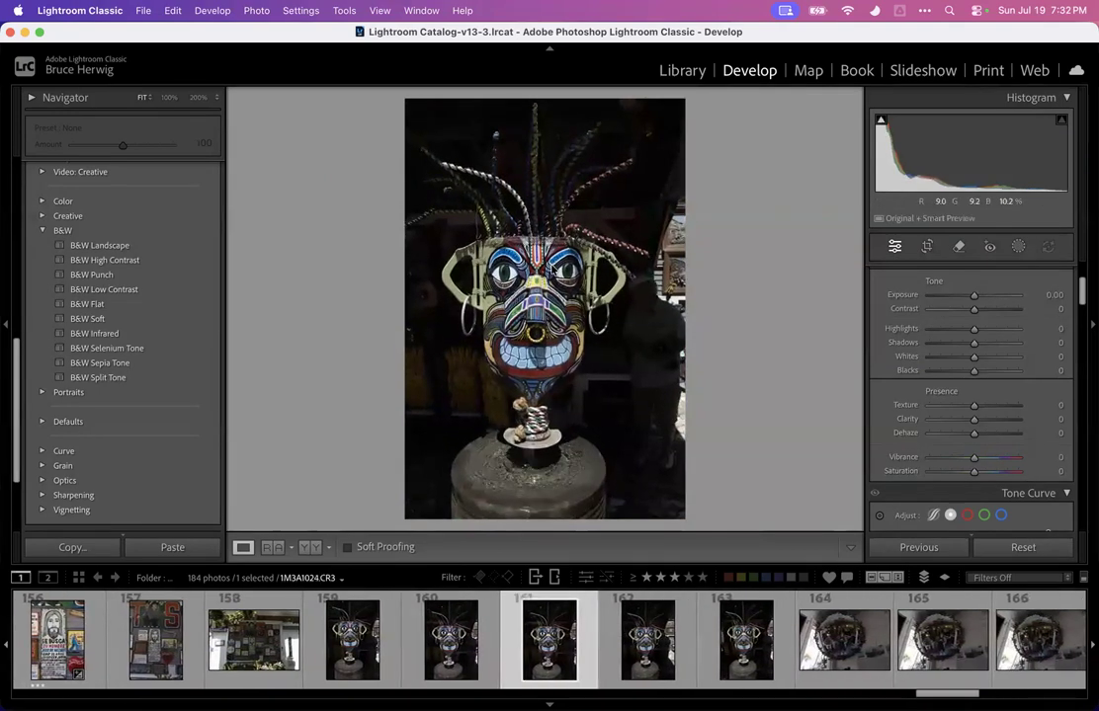
key(3)
Browse forward and back through the following photos and scroll along the filmstrip
key(Right)
key(Right)
key(Right)
key(Right)
key(Right)
key(Right)
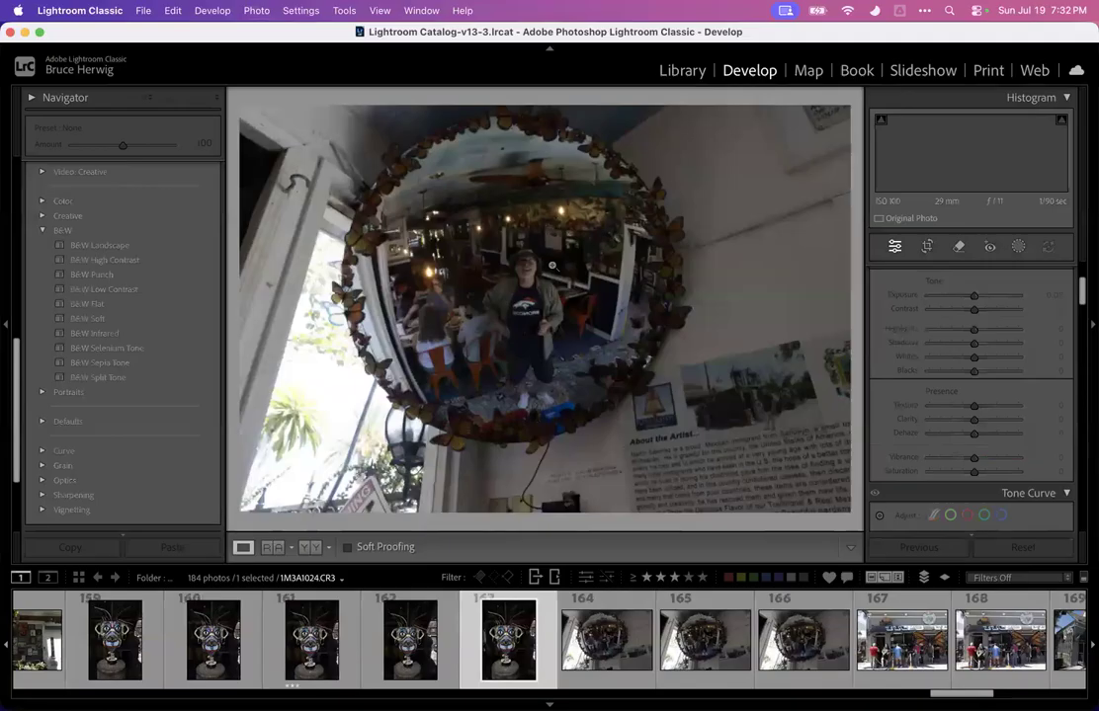
key(Right)
key(Right)
key(Right)
key(Right)
key(Right)
key(Right)
key(Right)
key(Right)
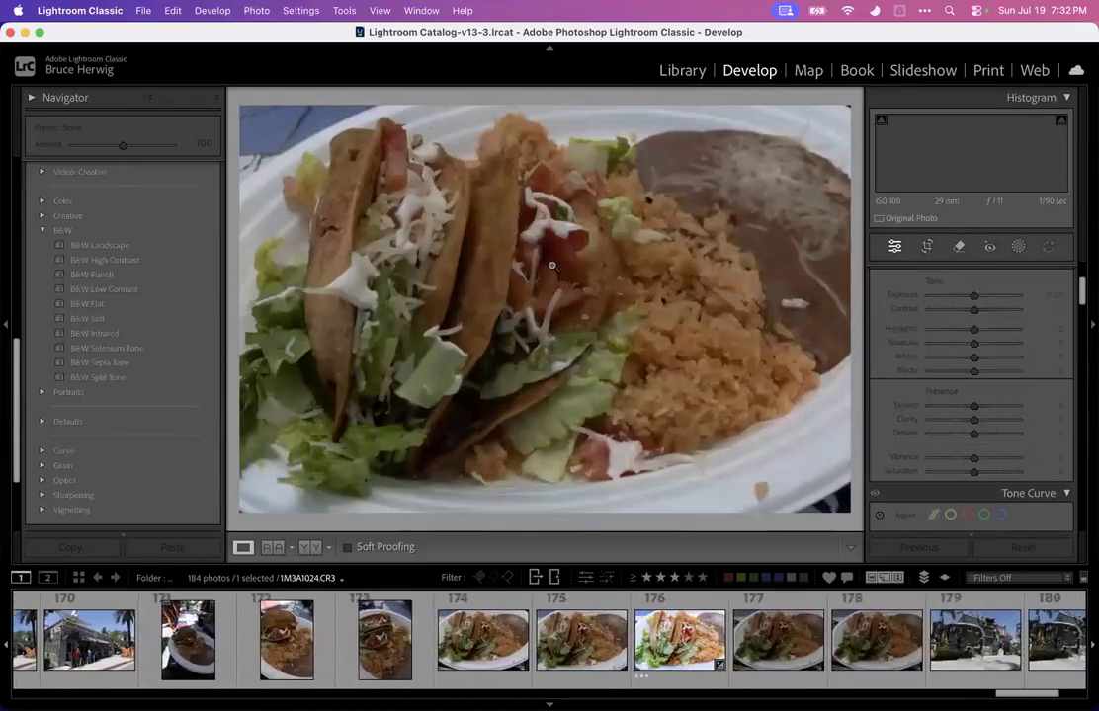
key(Left)
key(Left)
key(Left)
key(Left)
key(Left)
key(Left)
key(Left)
key(Left)
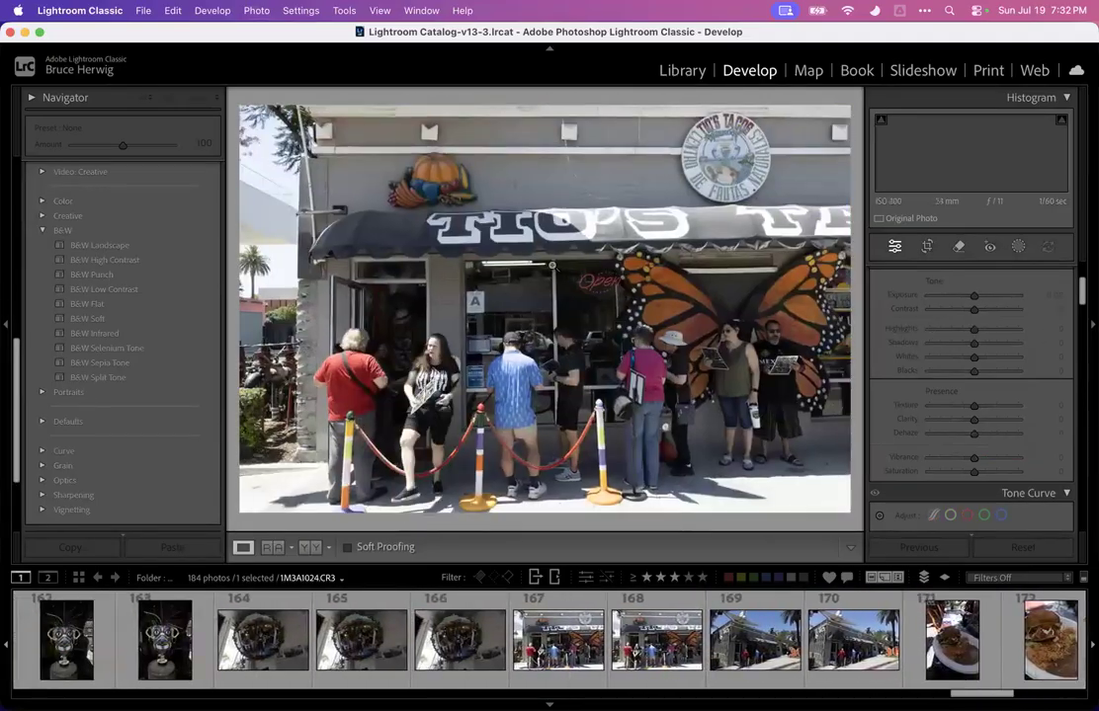
key(Left)
key(Left)
key(Left)
key(Left)
key(Left)
key(Left)
key(Left)
key(Left)
key(Left)
key(Left)
key(Left)
key(Left)
key(Left)
key(Left)
key(Left)
key(Left)
key(Left)
key(Left)
key(Left)
key(Left)
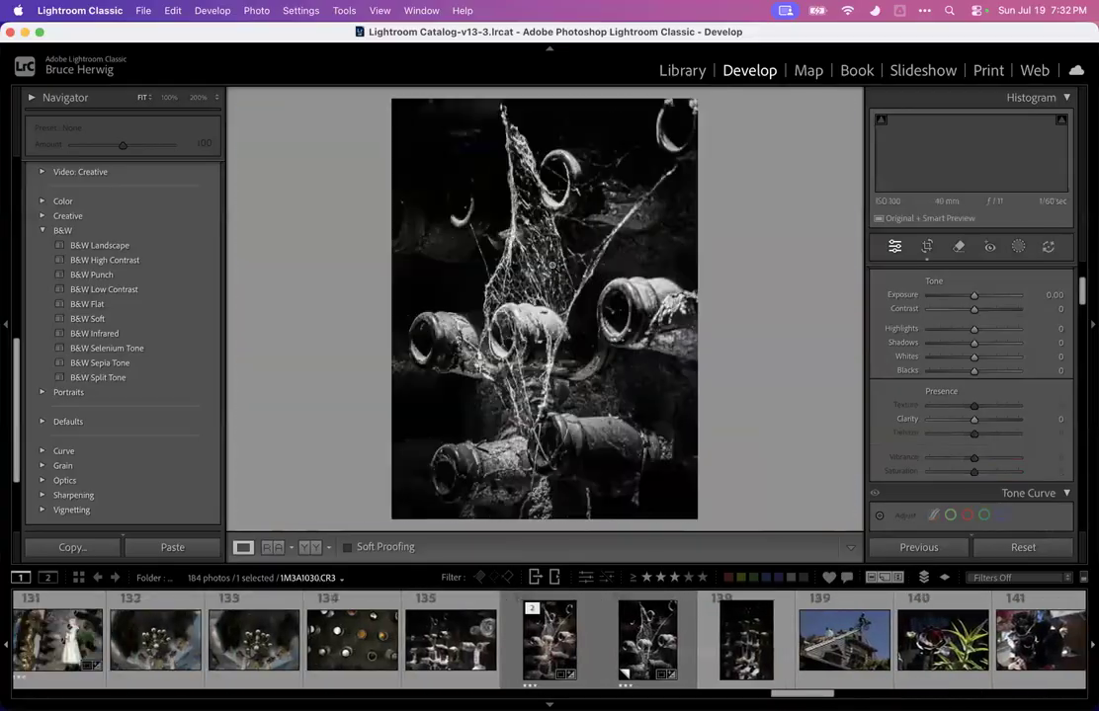
scroll(518, 630, down, 8)
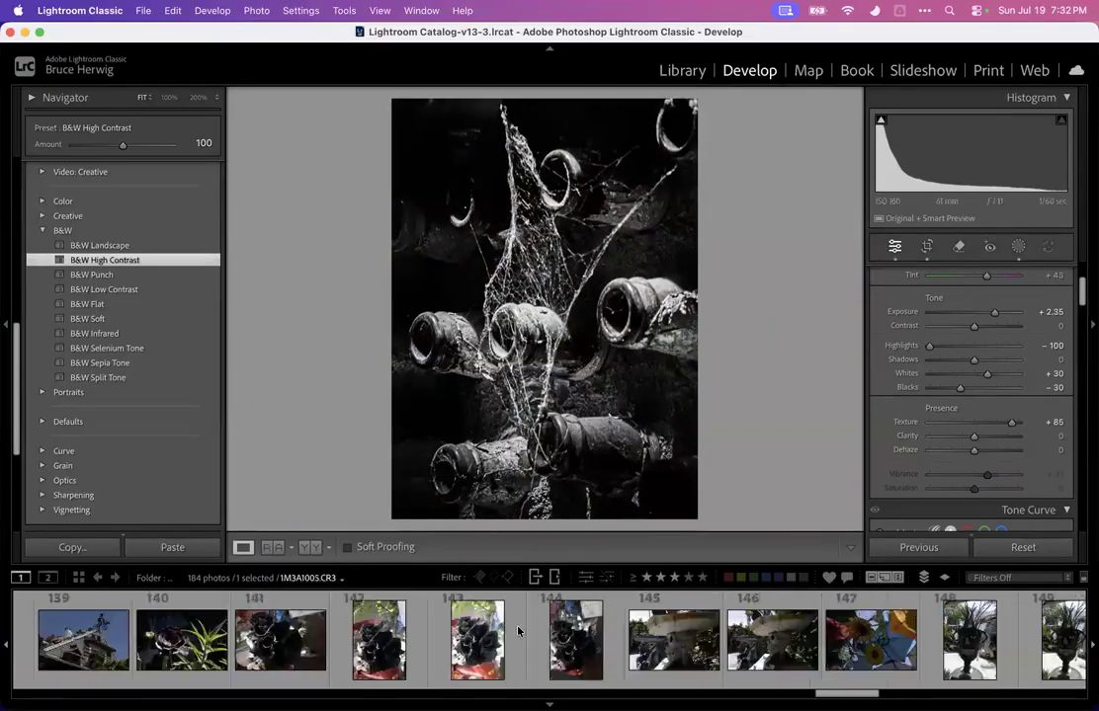
scroll(518, 630, down, 4)
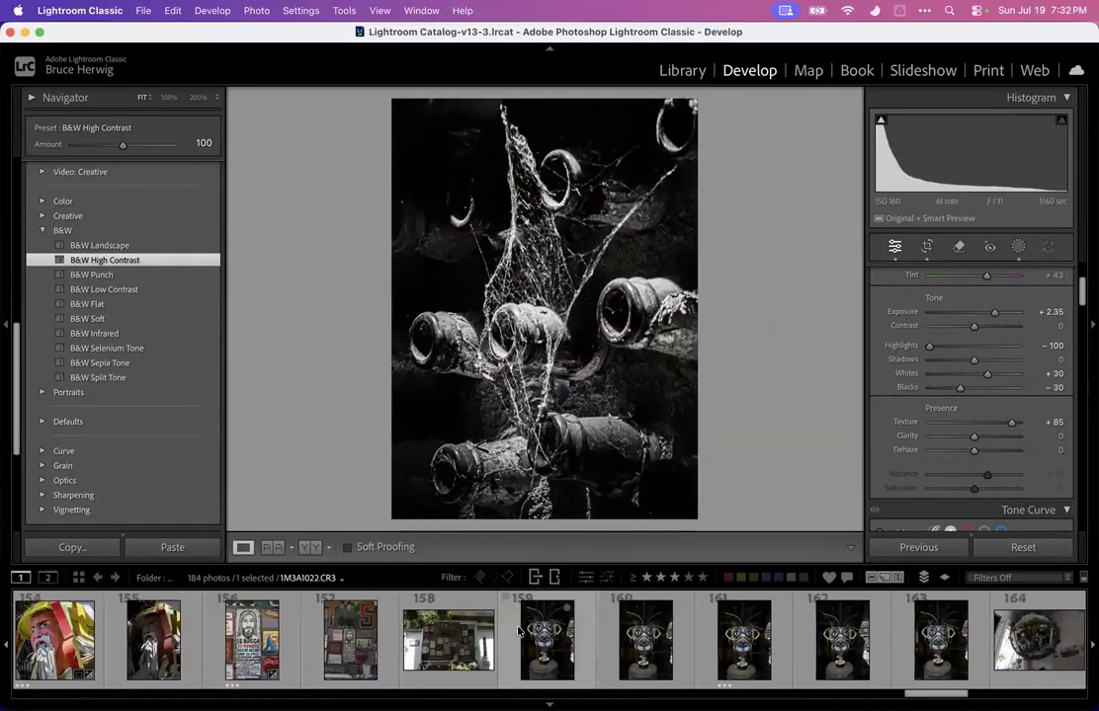
scroll(518, 630, up, 7)
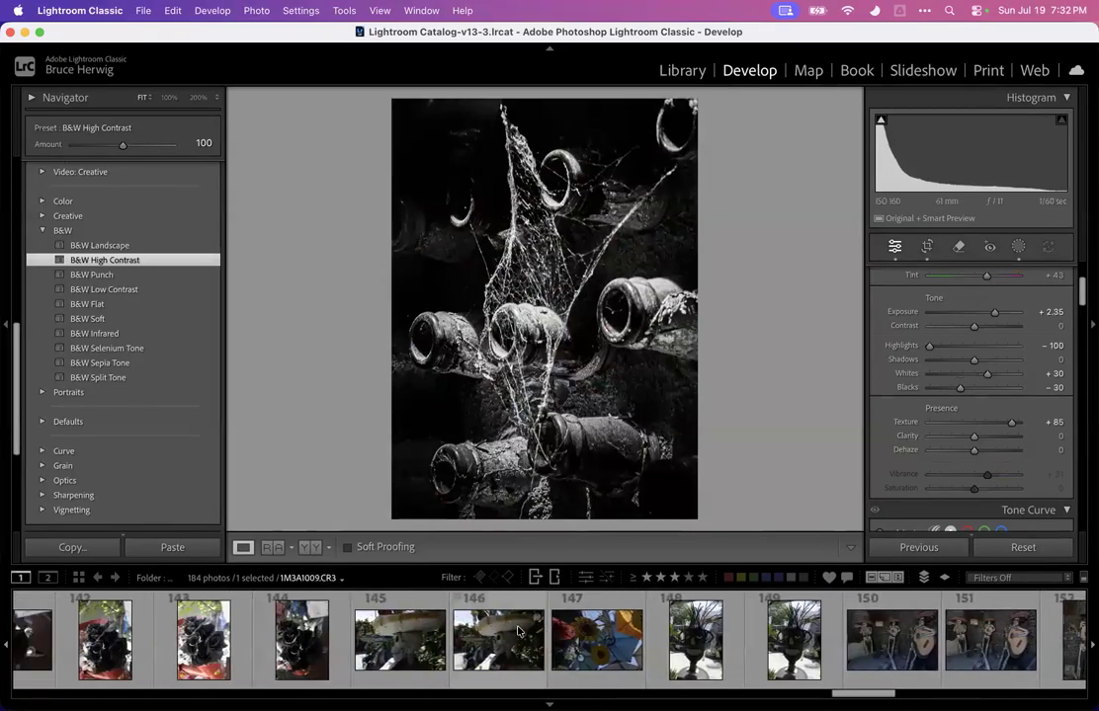
Open the painted woman mural photo from the filmstrip and set Exposure to +1.70, Highlights to -100 and Dehaze to +52
scroll(518, 630, up, 9)
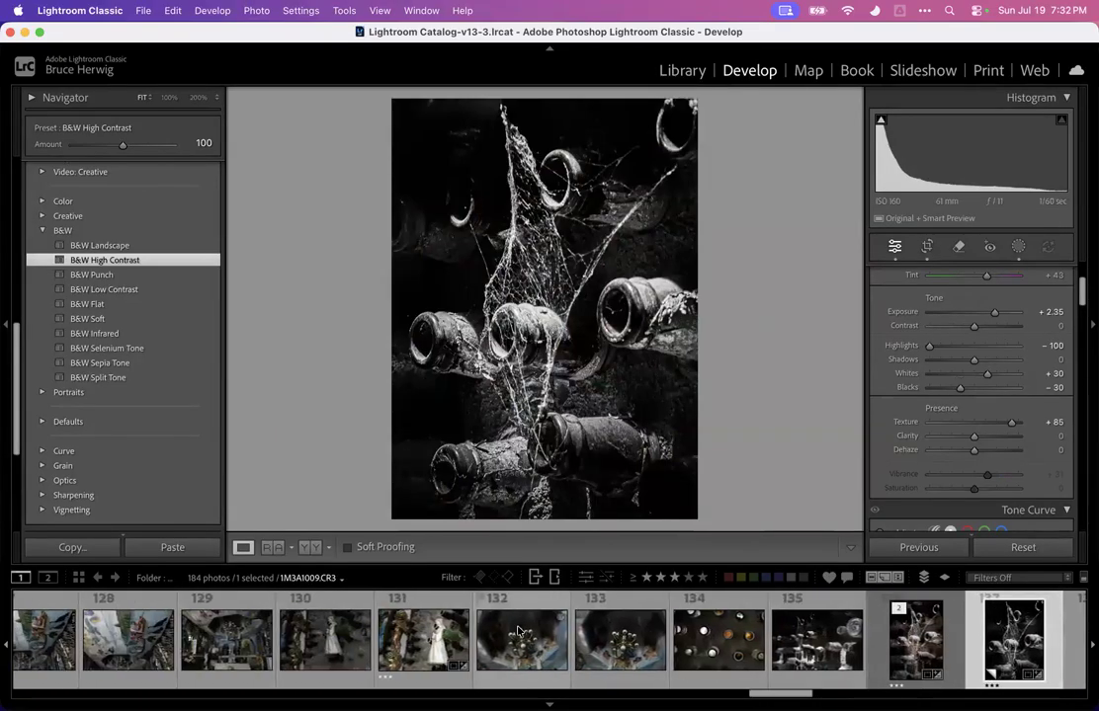
scroll(518, 630, up, 9)
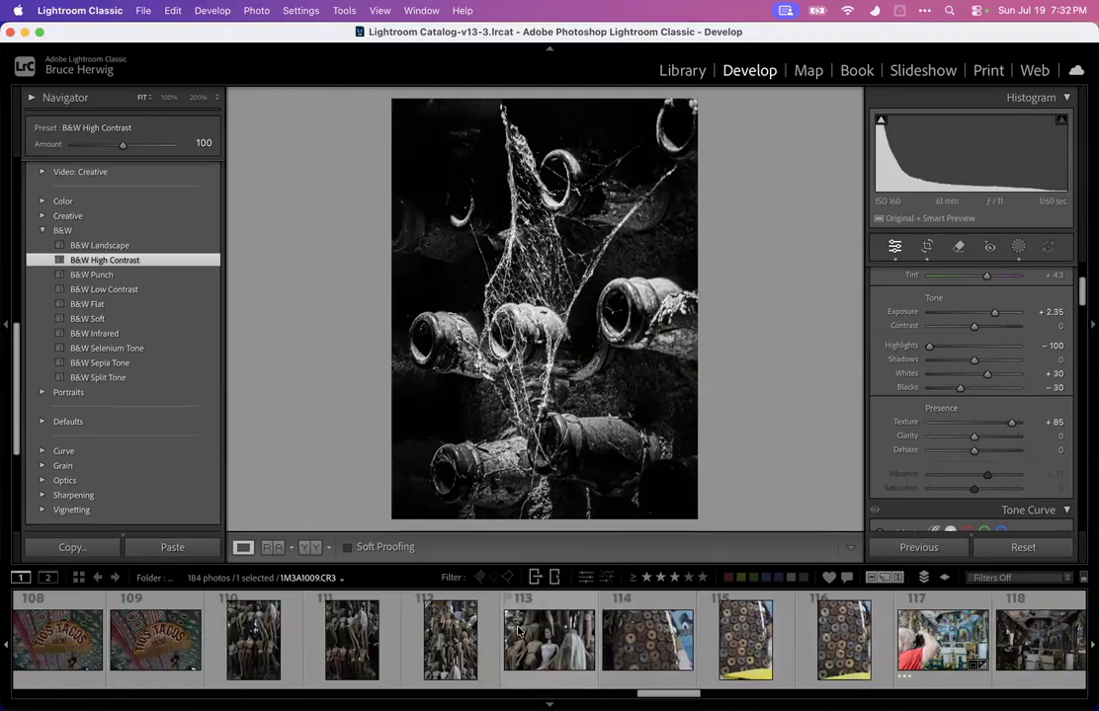
scroll(518, 631, down, 20)
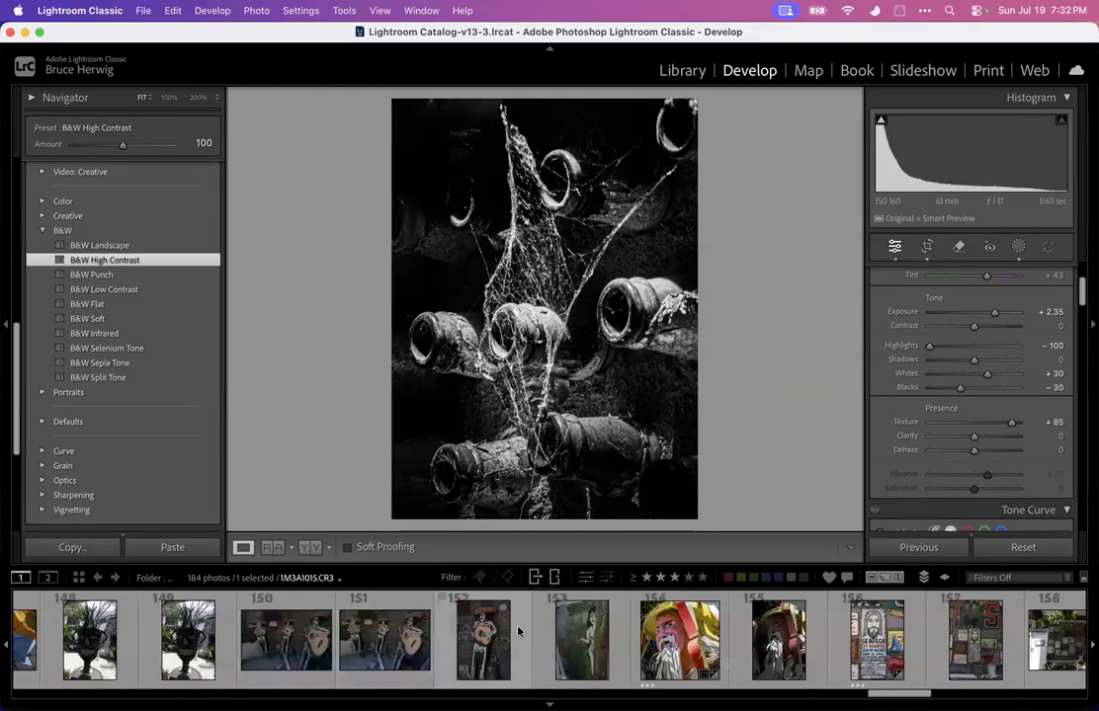
scroll(518, 630, down, 2)
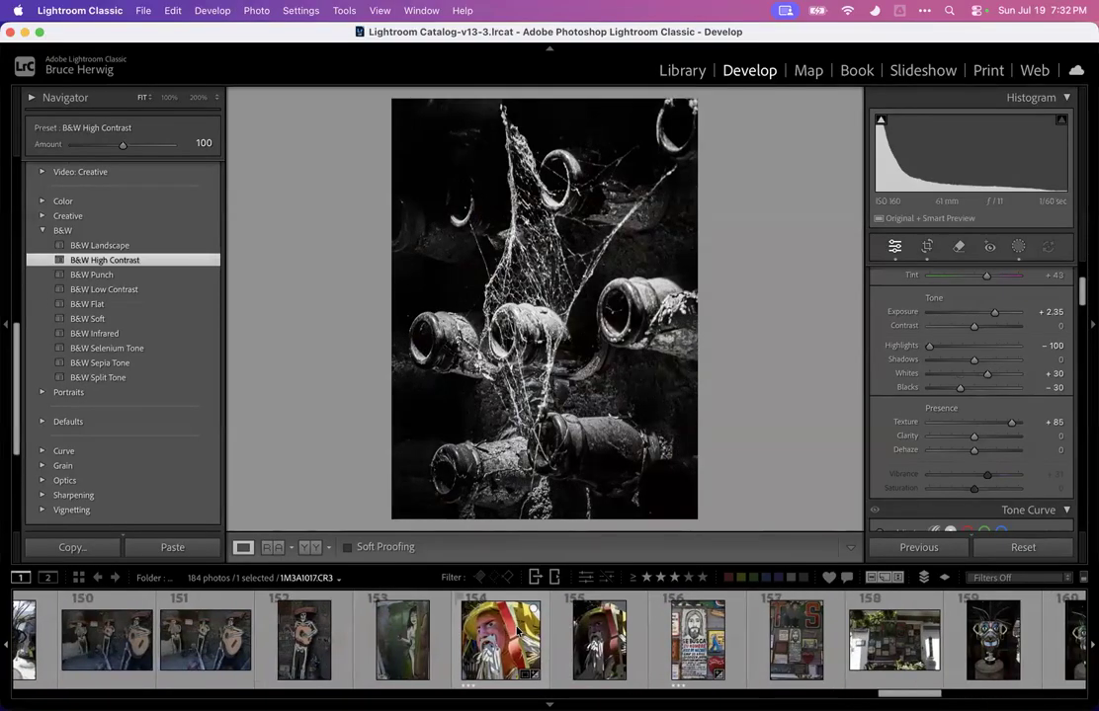
click(418, 643)
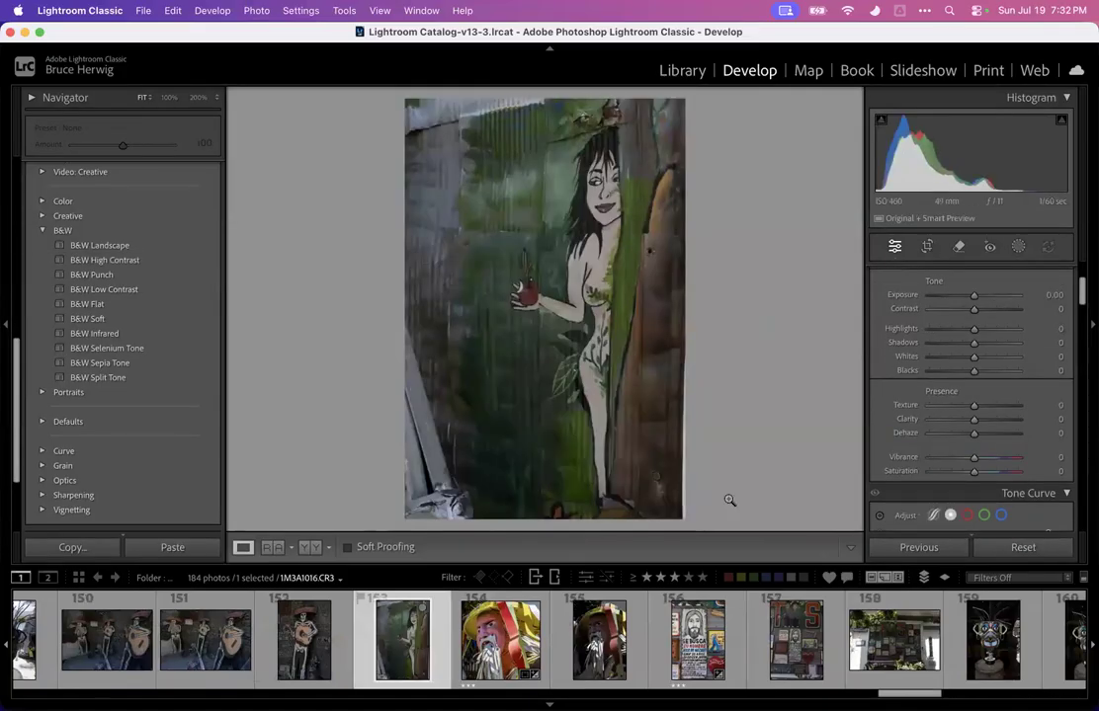
drag(973, 294, 886, 332)
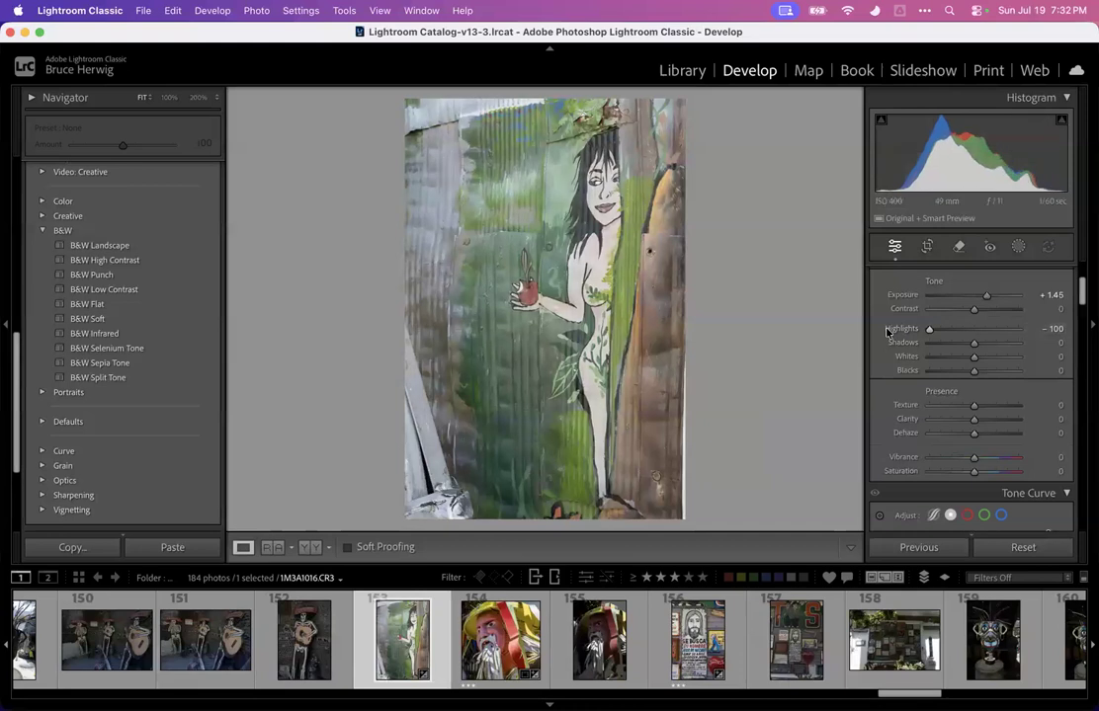
scroll(886, 332, down, 3)
drag(973, 357, 988, 382)
scroll(994, 375, up, 4)
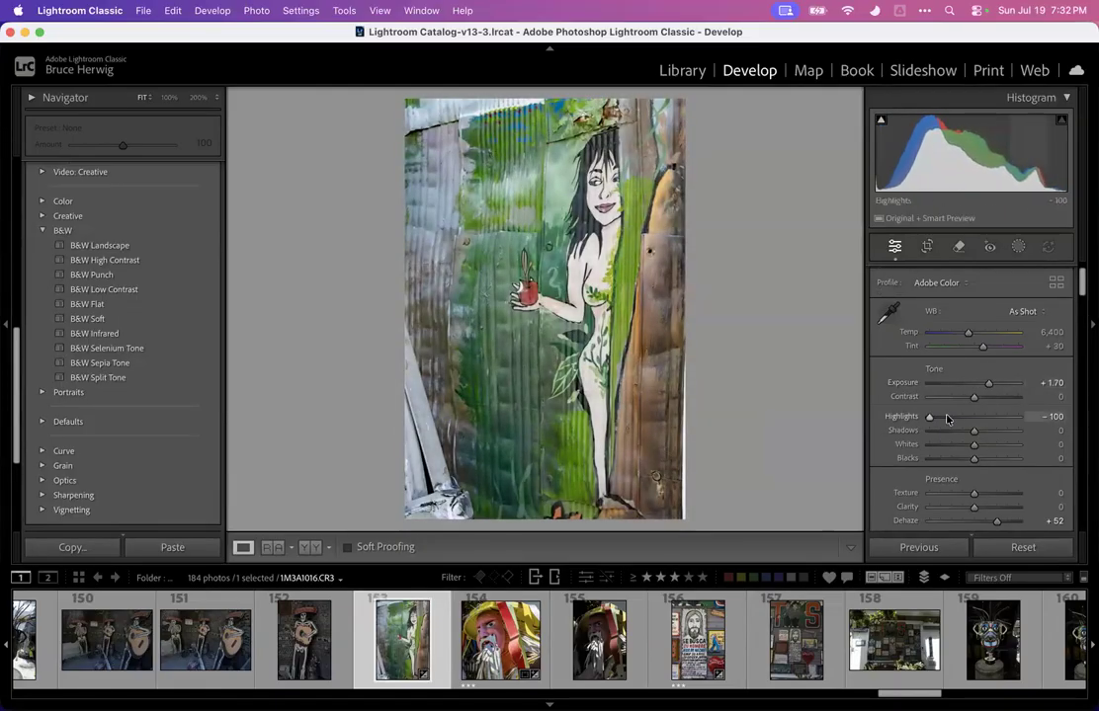
Zoom in on the mural's face and try Highlights at +89 before setting it back to -100
click(611, 269)
drag(612, 270, 679, 496)
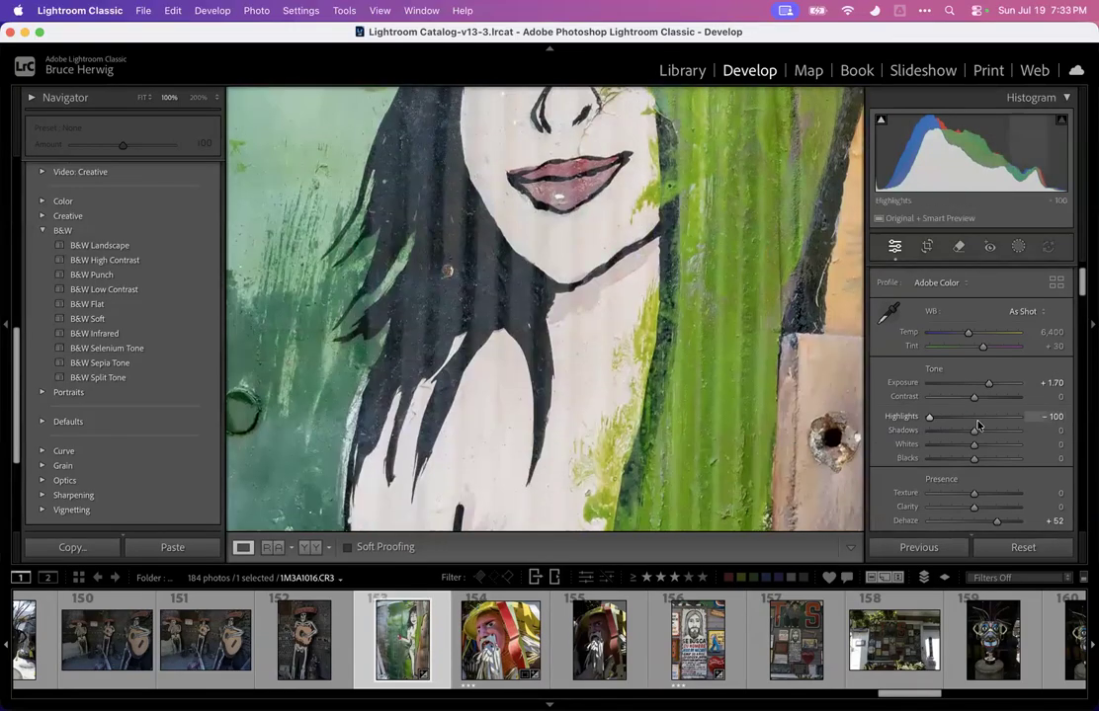
drag(935, 419, 1013, 417)
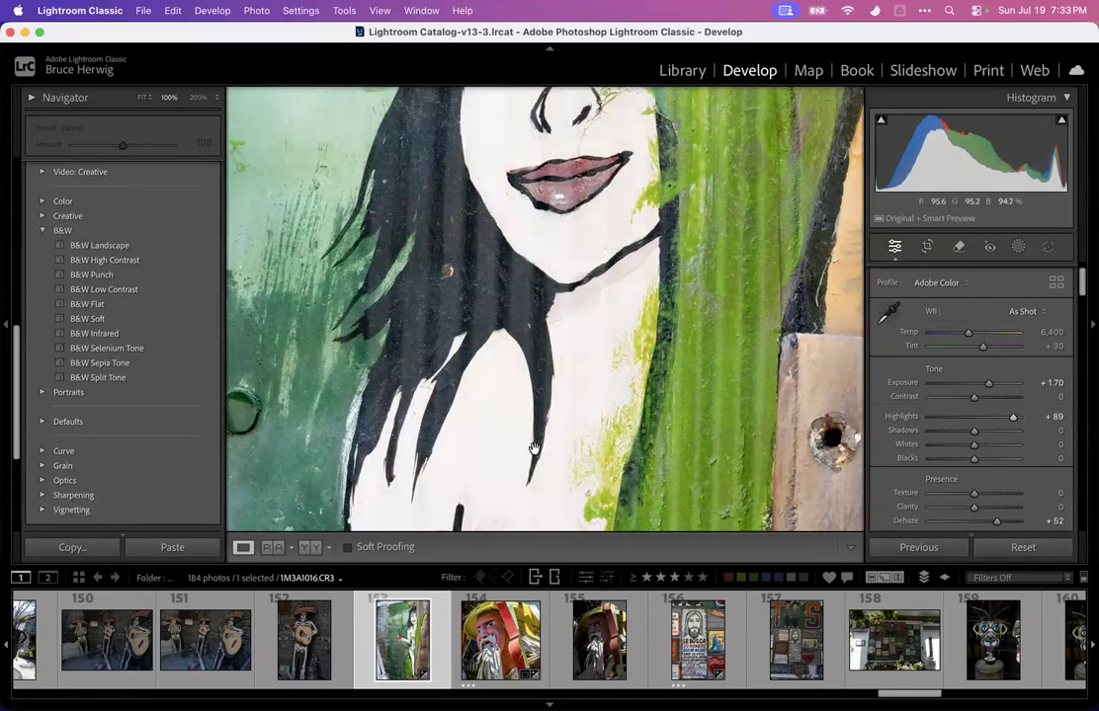
drag(1012, 417, 861, 420)
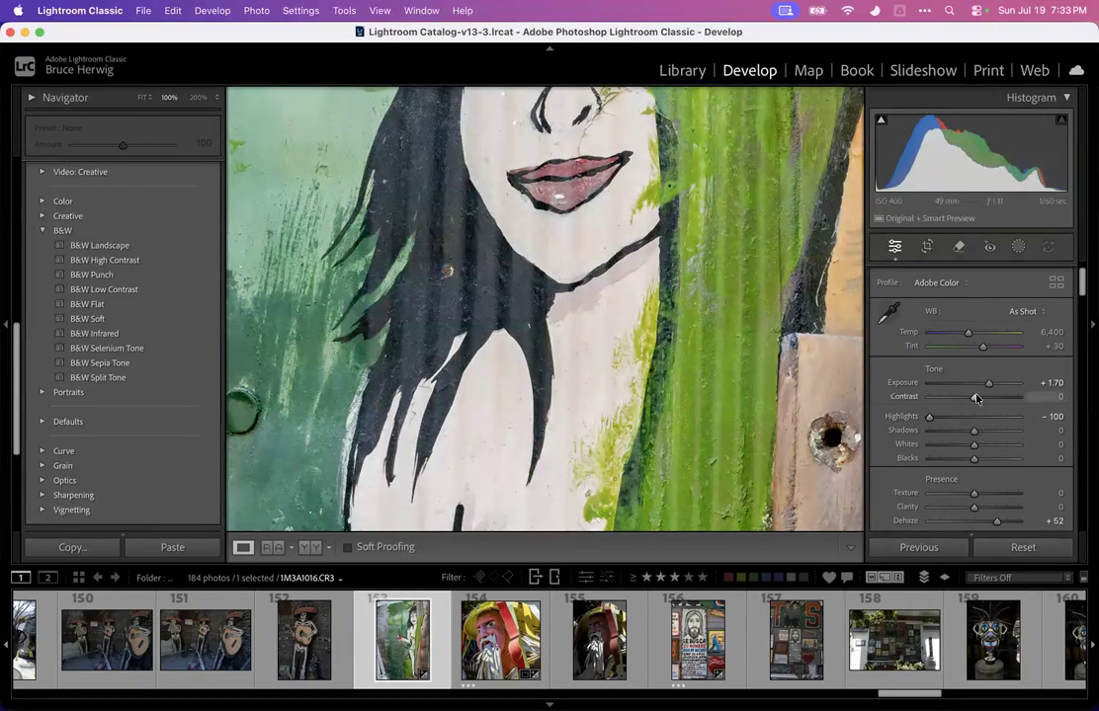
Set Exposure to +1.55, Shadows to +100 and Blacks to -22 on the mural photo
drag(988, 382, 985, 383)
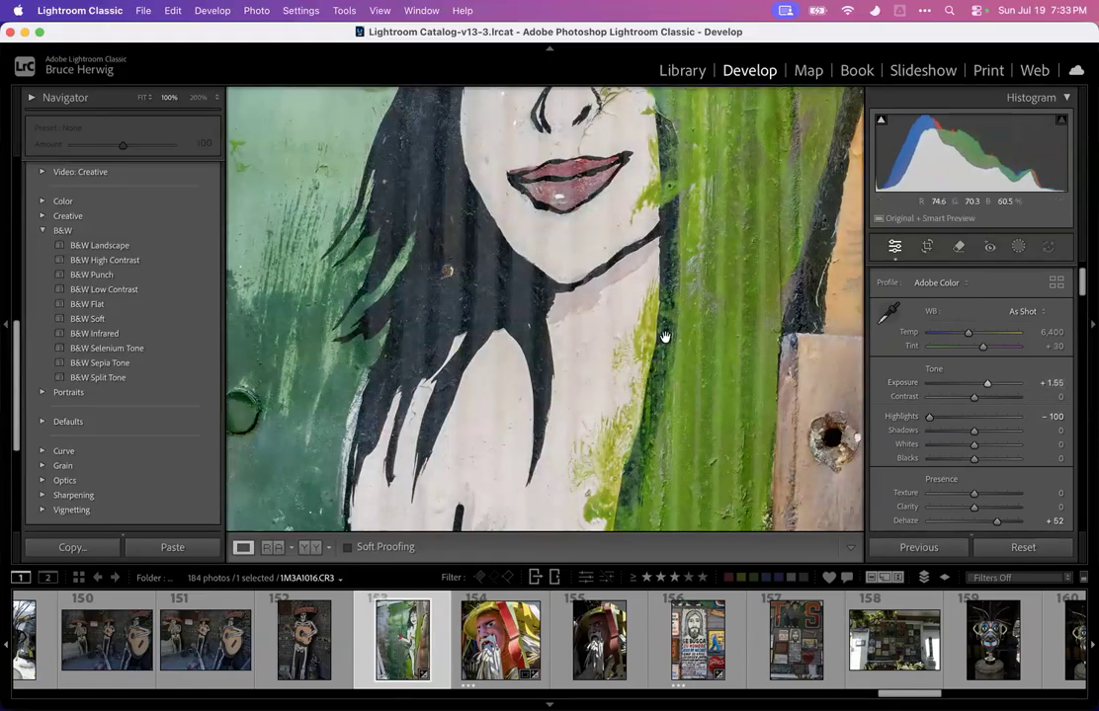
click(665, 337)
drag(973, 461, 1044, 416)
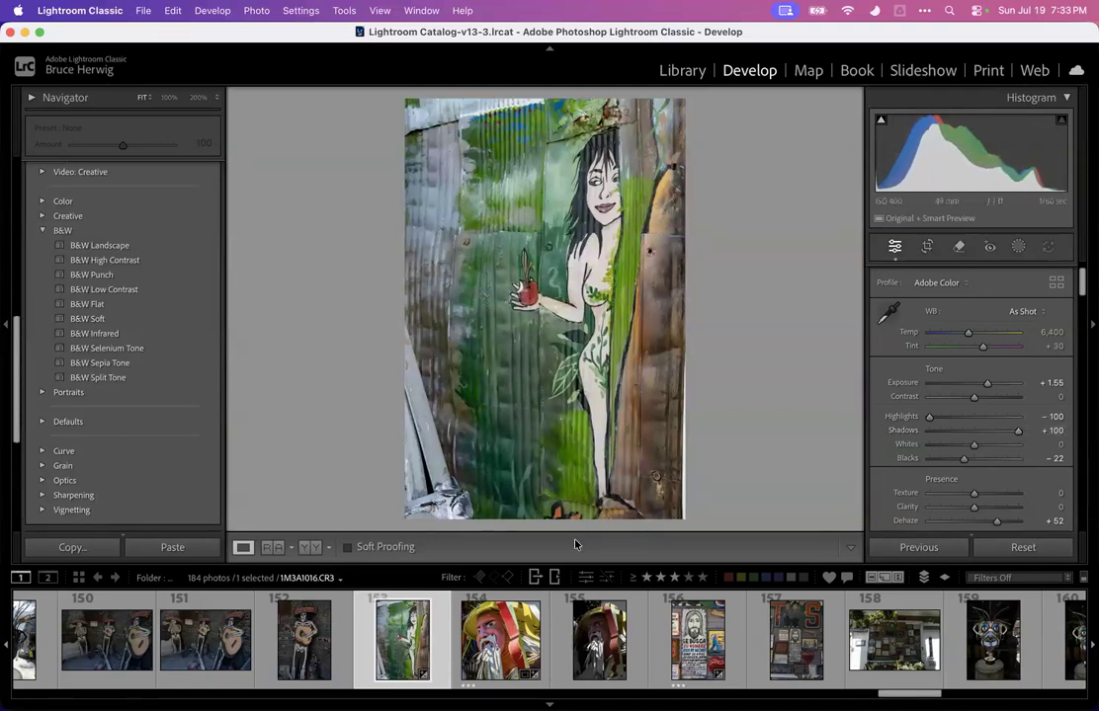
Crop a narrow strip off the mural photo's left edge
key(r)
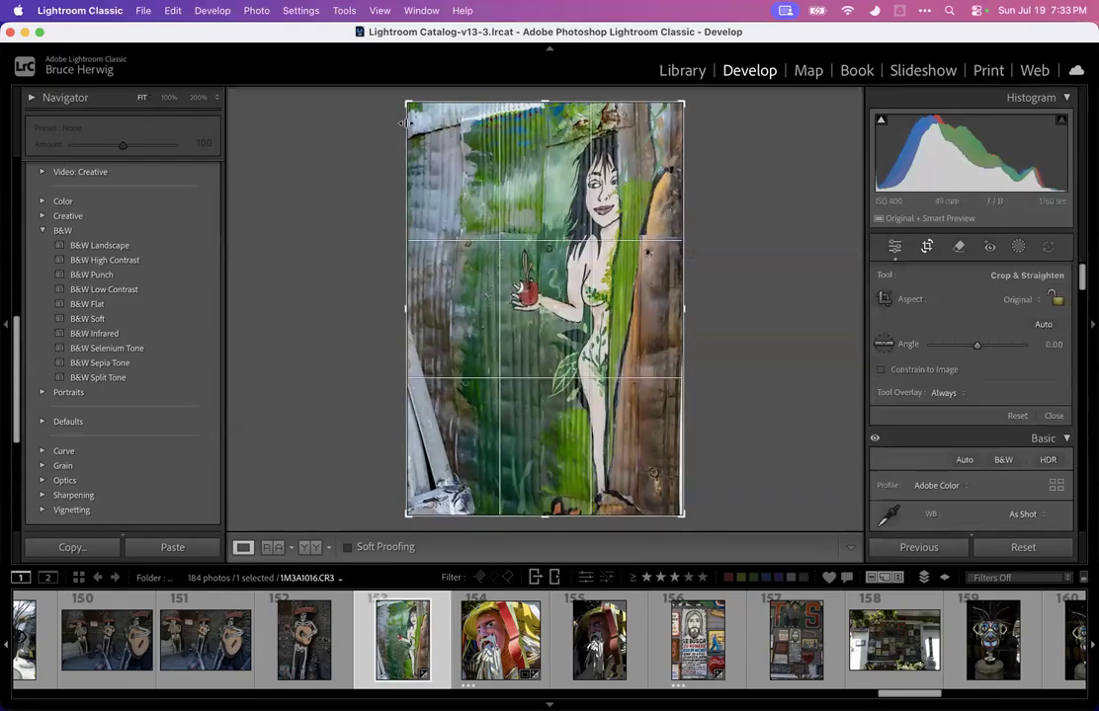
drag(408, 311, 439, 311)
key(Return)
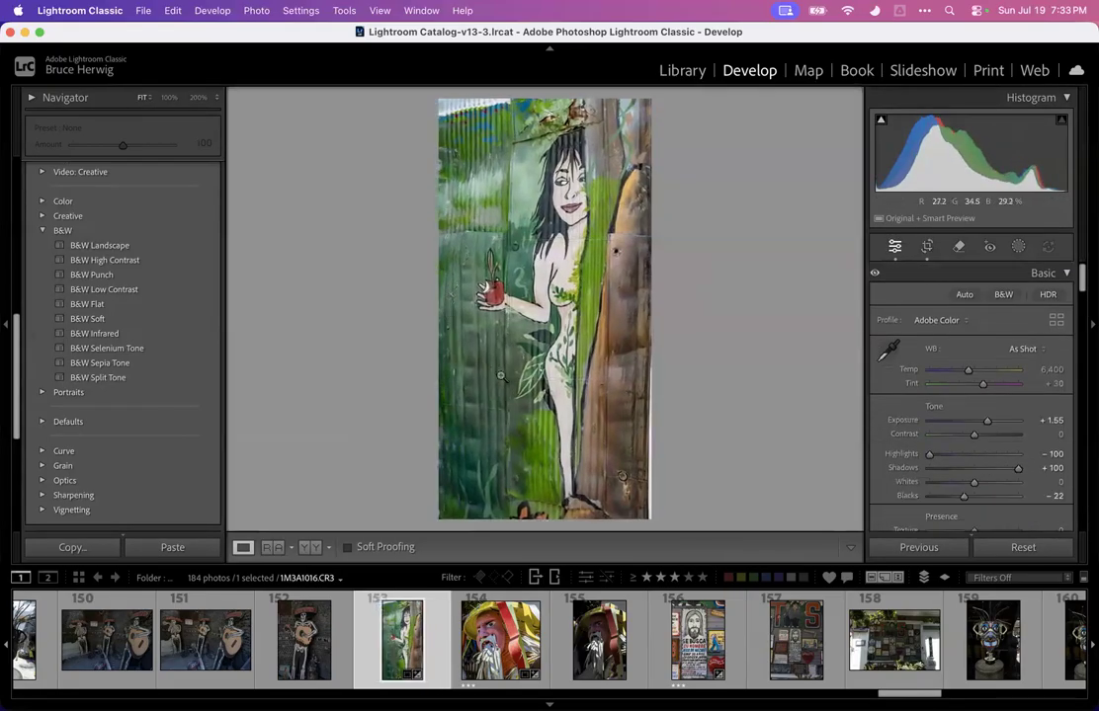
Set Vibrance to +16 and, checking the face up close, lower Shadows to -7
scroll(948, 425, down, 3)
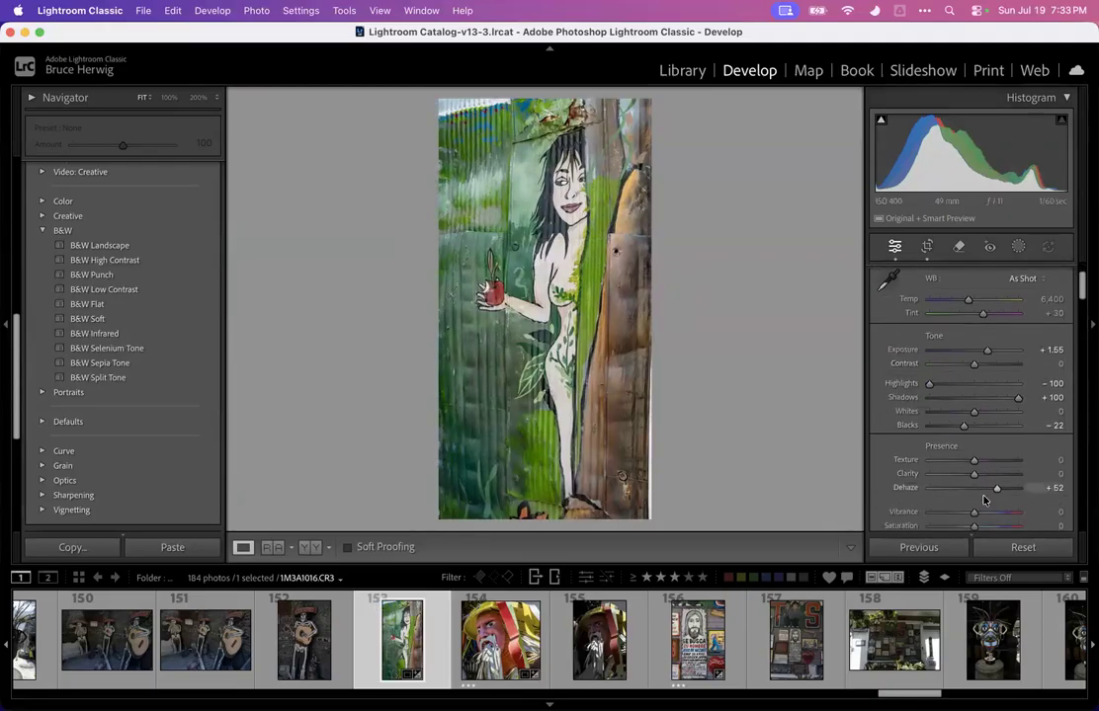
drag(973, 513, 984, 515)
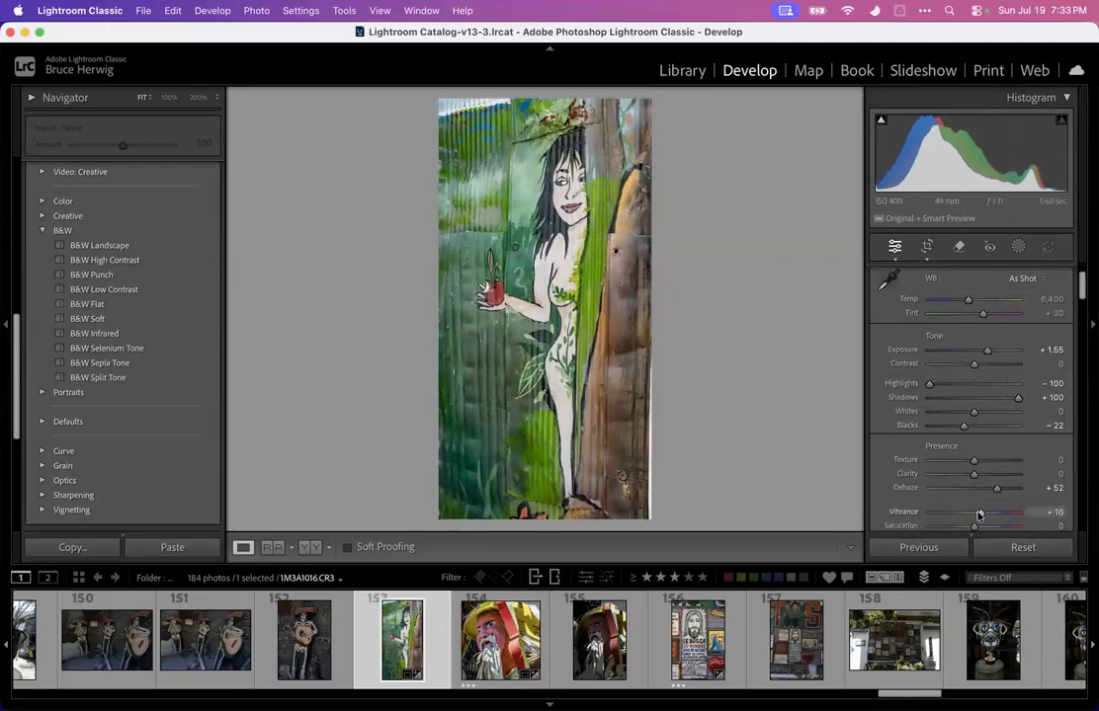
click(567, 188)
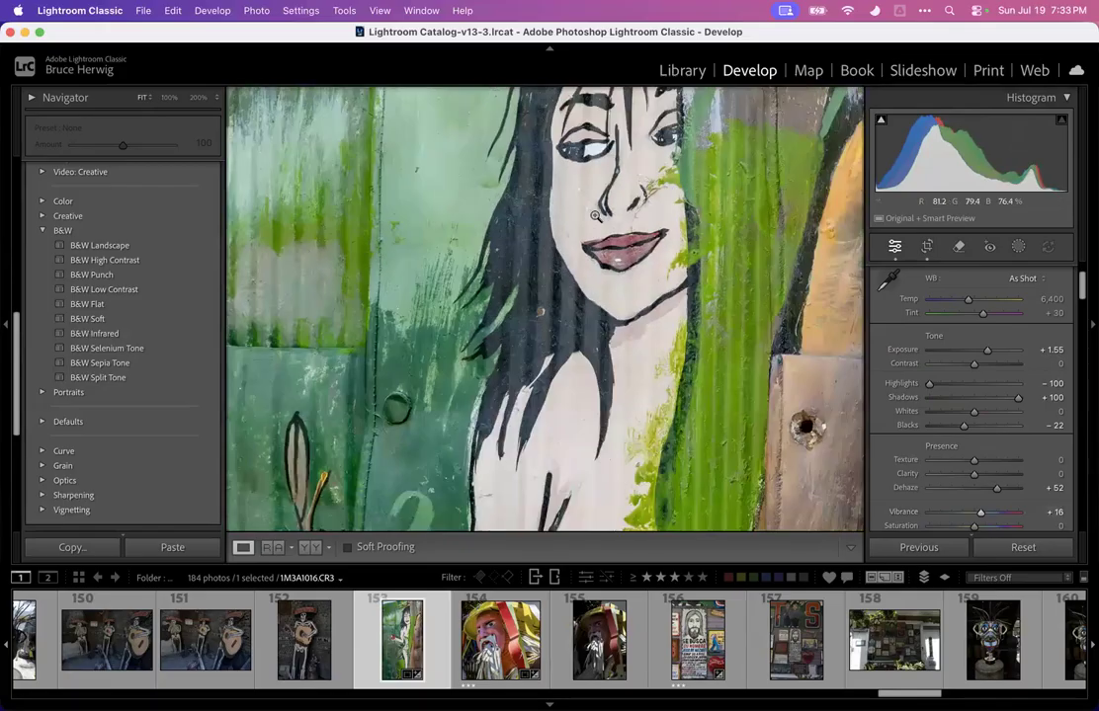
click(595, 215)
click(556, 189)
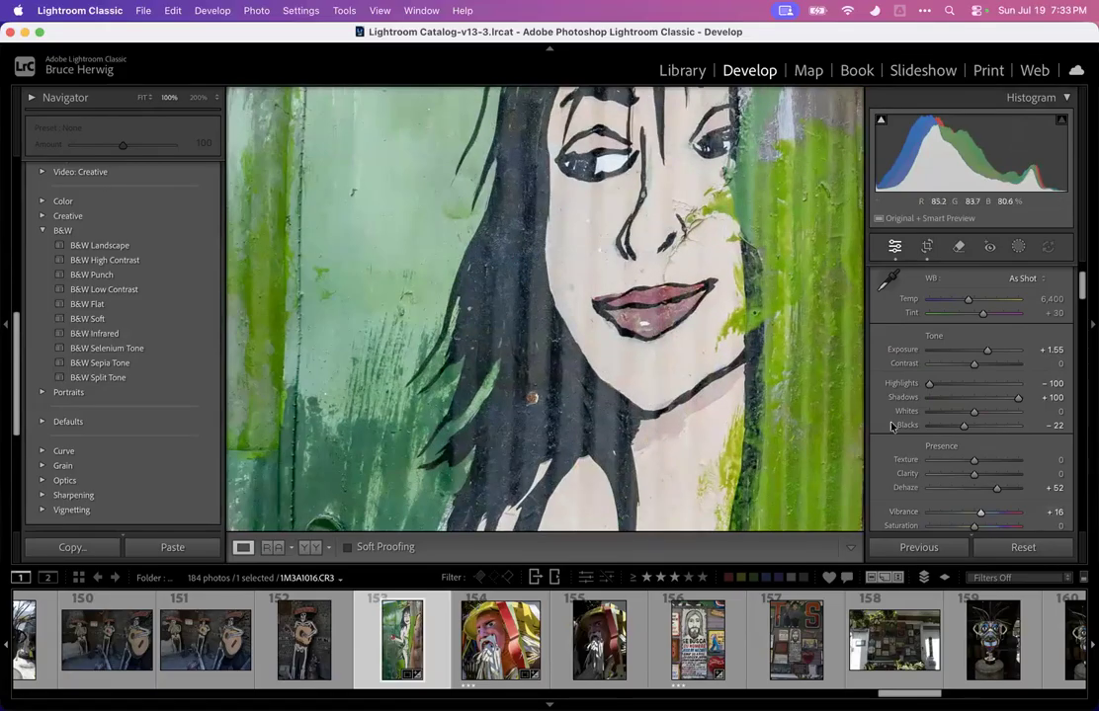
drag(1002, 400, 973, 399)
drag(521, 354, 523, 343)
click(522, 343)
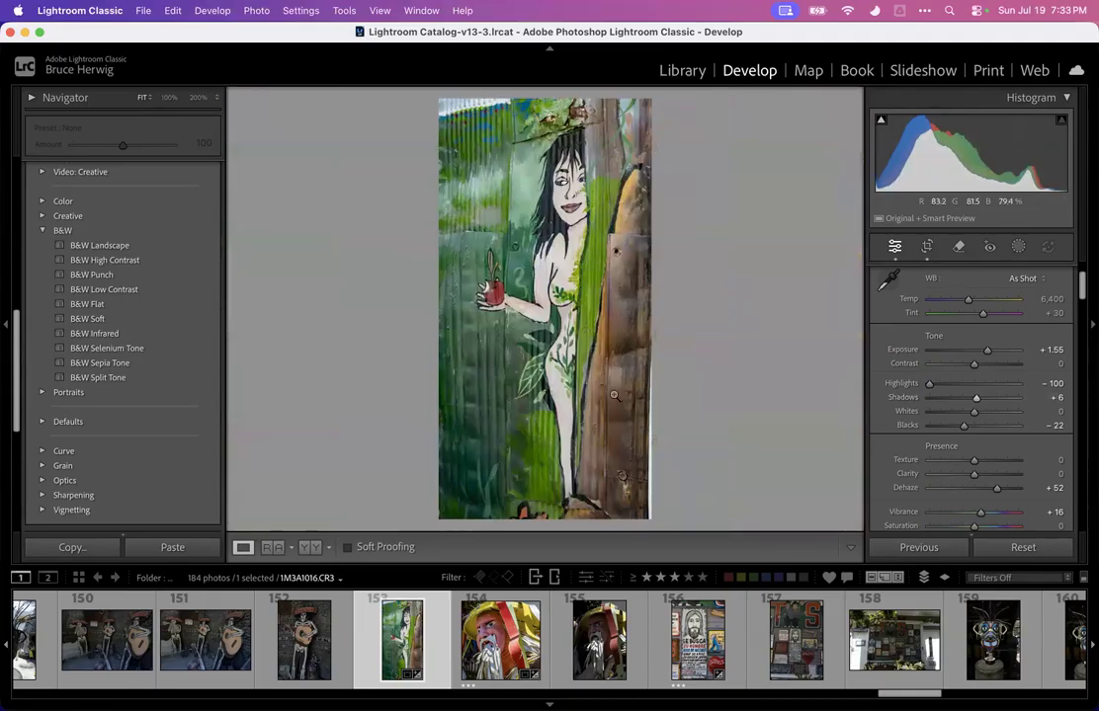
mouse_move(976, 400)
mouse_down()
mouse_move(1051, 393)
mouse_move(968, 391)
mouse_up()
double_click(970, 392)
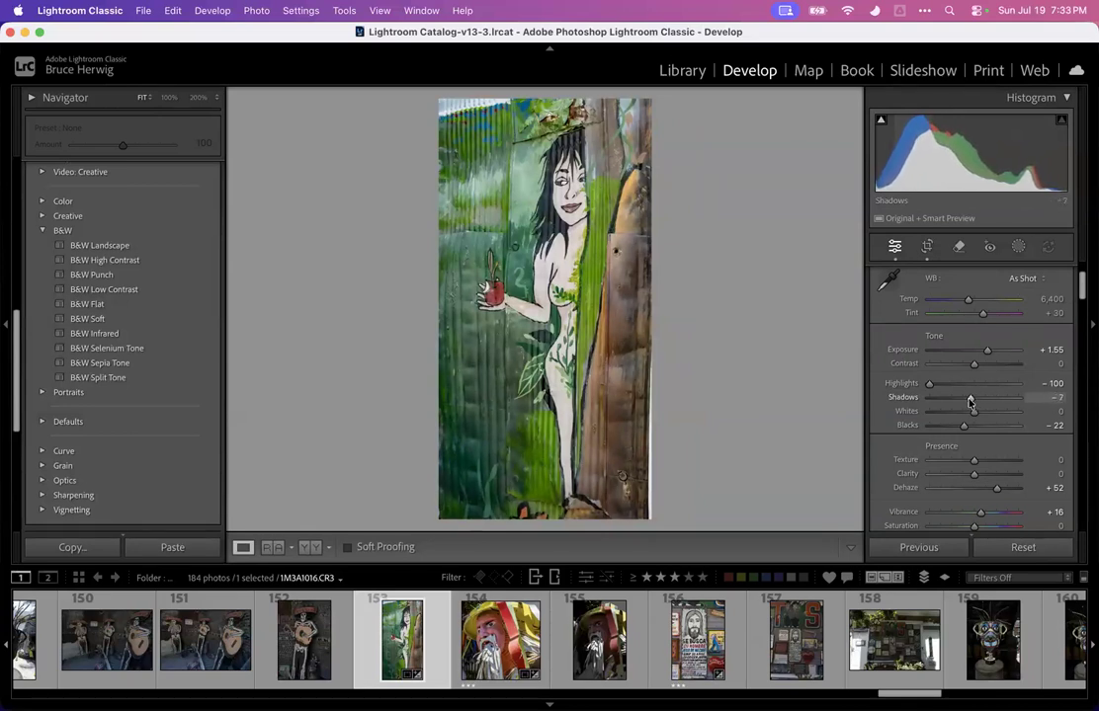
drag(969, 400, 970, 399)
Add a Linear Gradient mask rising from the bottom of the mural and set its Exposure to 0.40
click(1016, 248)
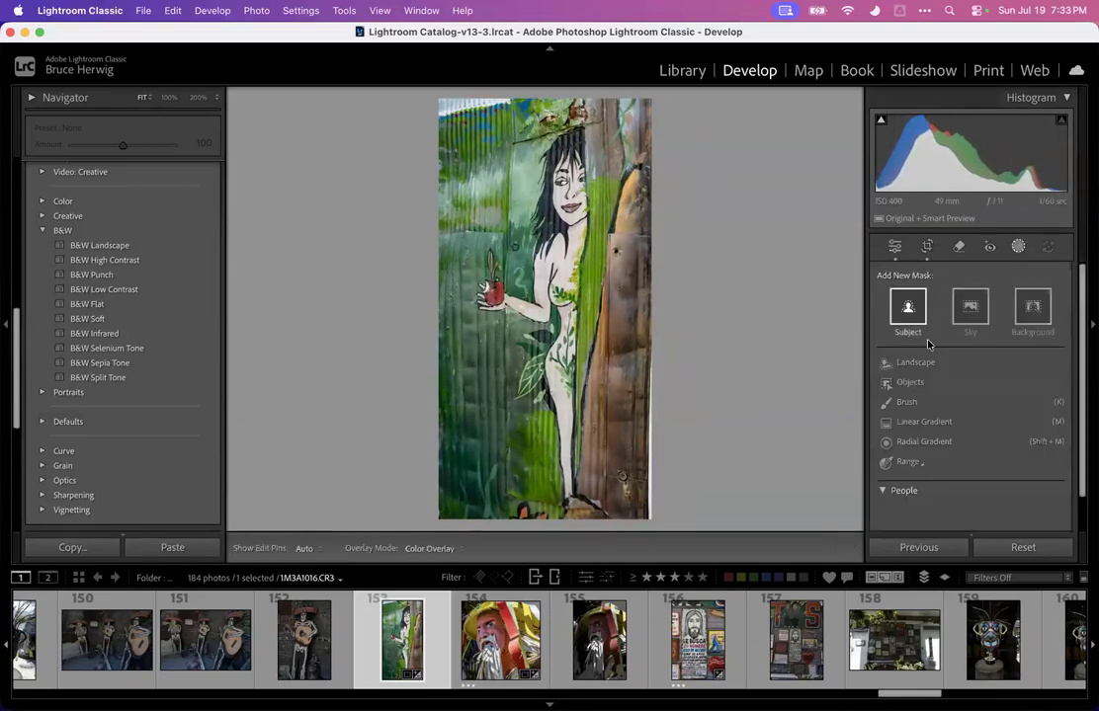
click(904, 421)
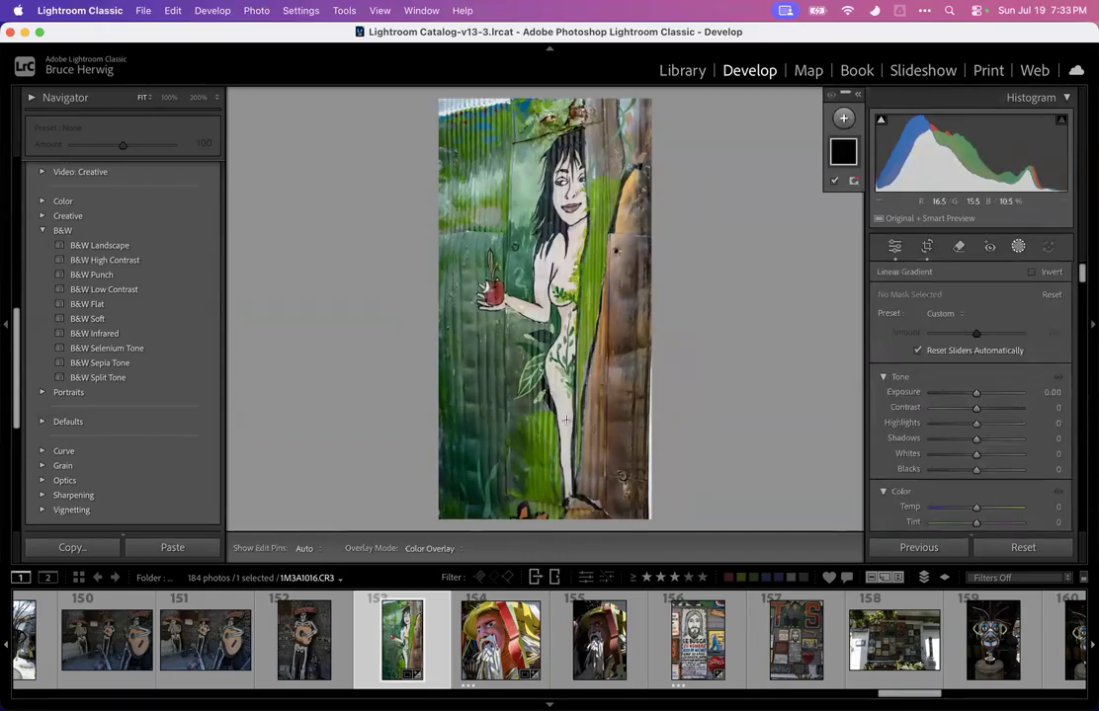
drag(532, 503, 559, 143)
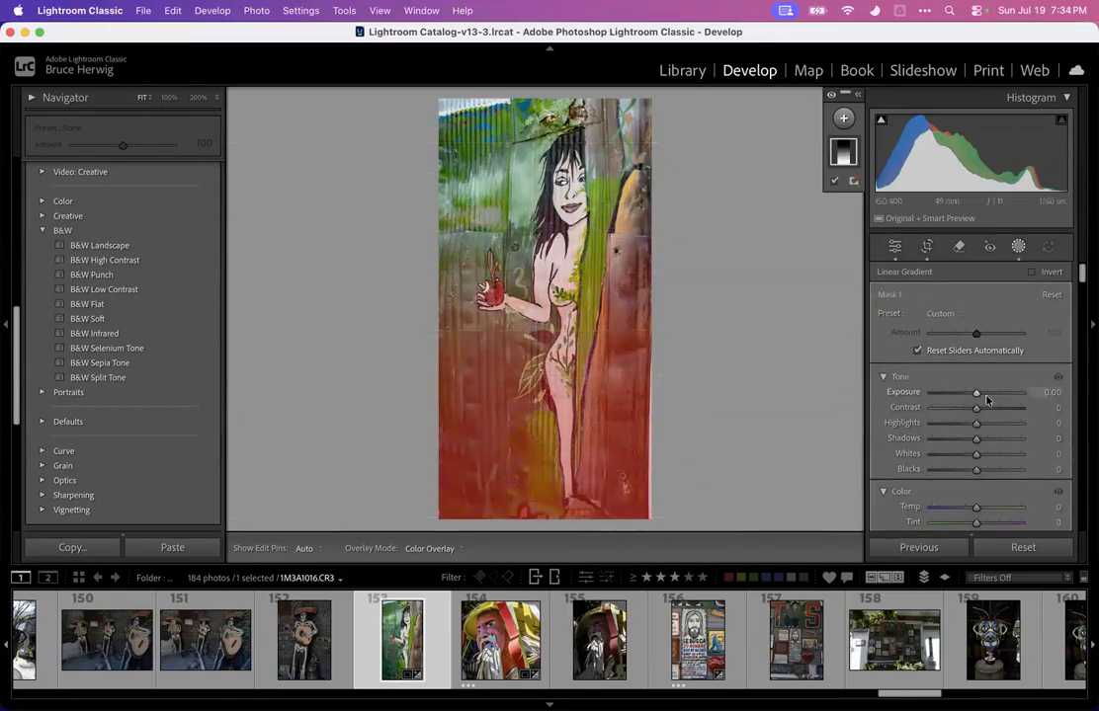
drag(977, 393, 982, 396)
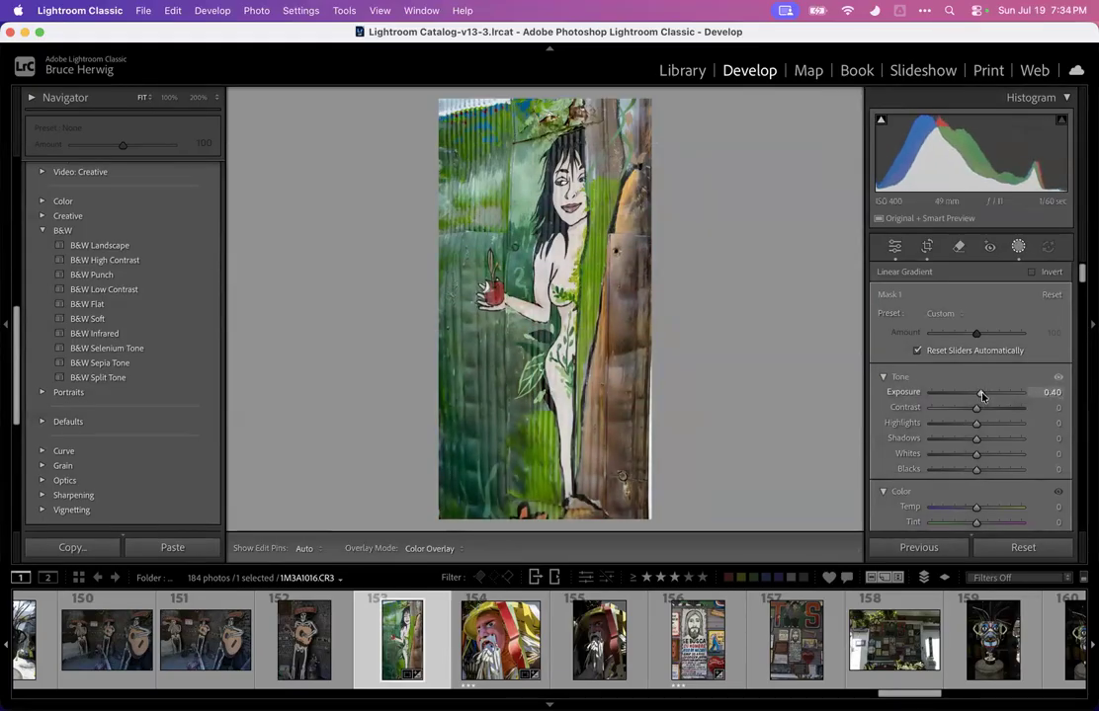
click(1018, 246)
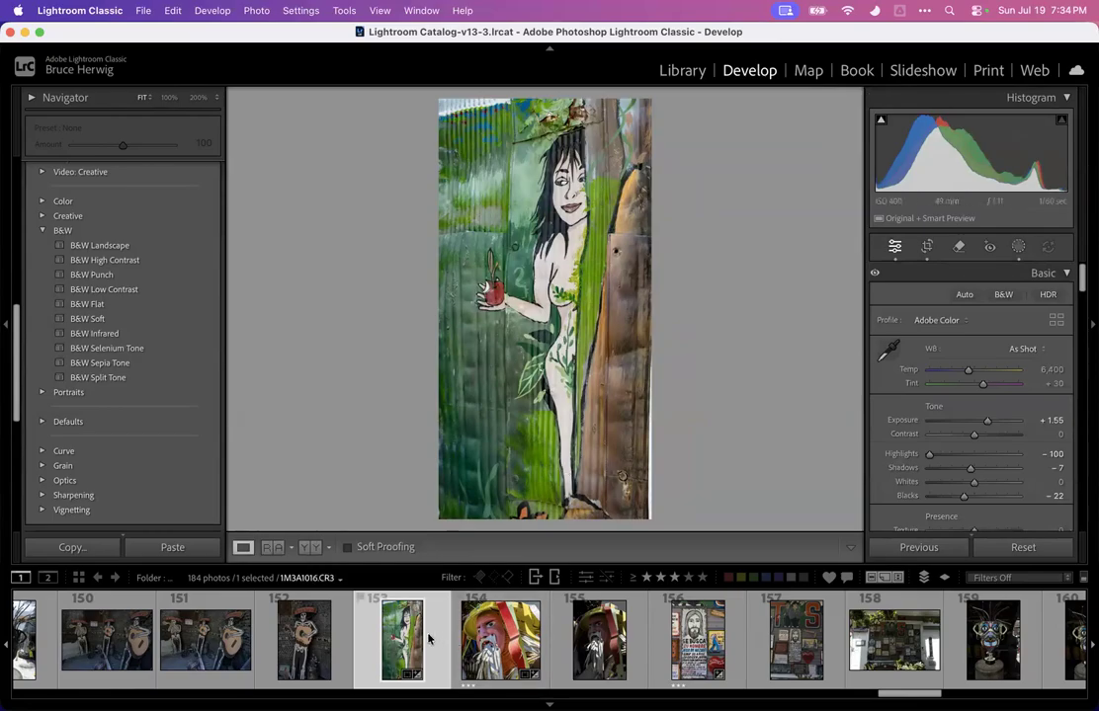
Rate the mural photo three stars
key(3)
scroll(402, 642, down, 5)
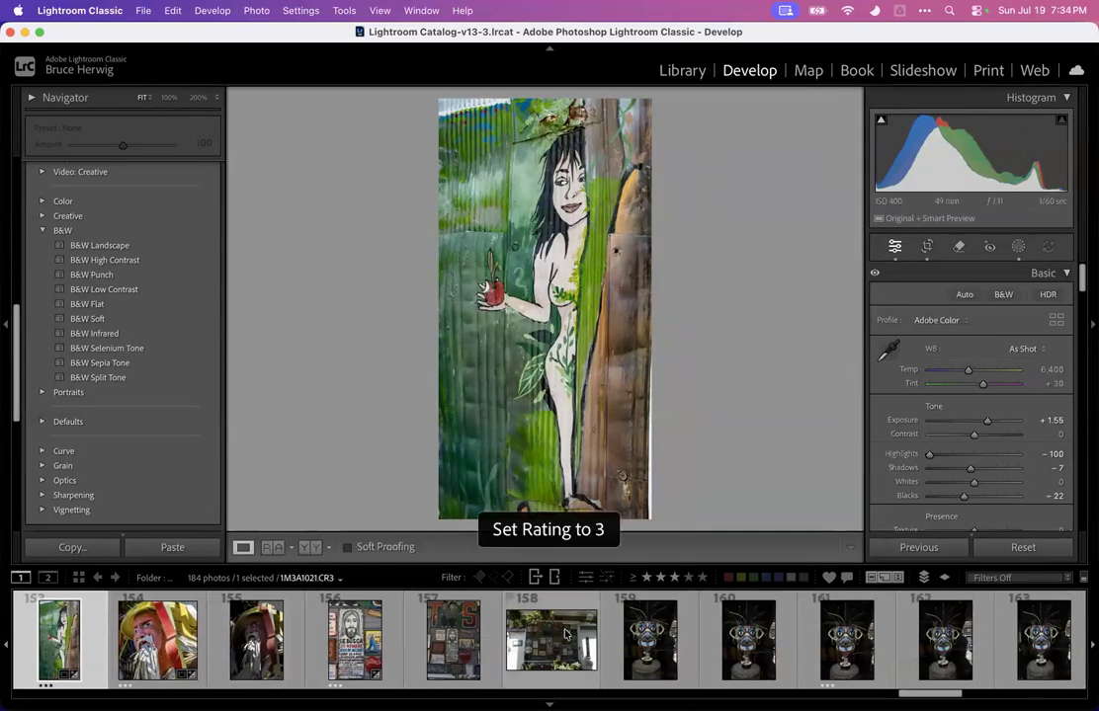
Open the crispy tacos photo and inspect it full screen and up close
click(565, 633)
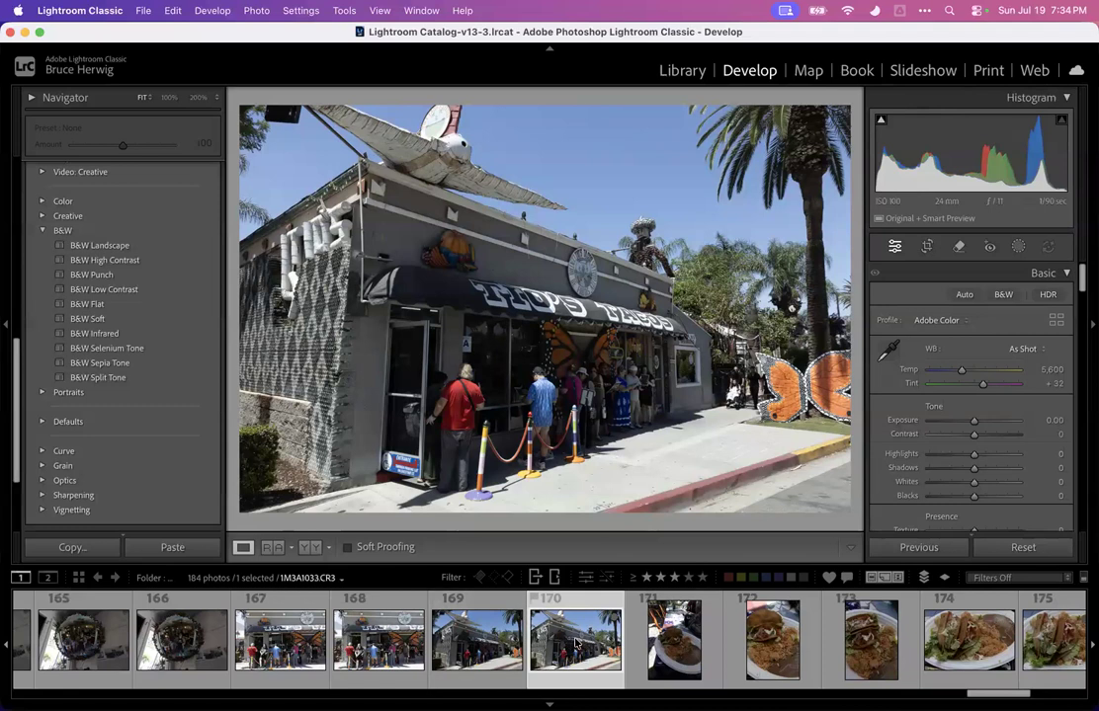
scroll(575, 643, down, 5)
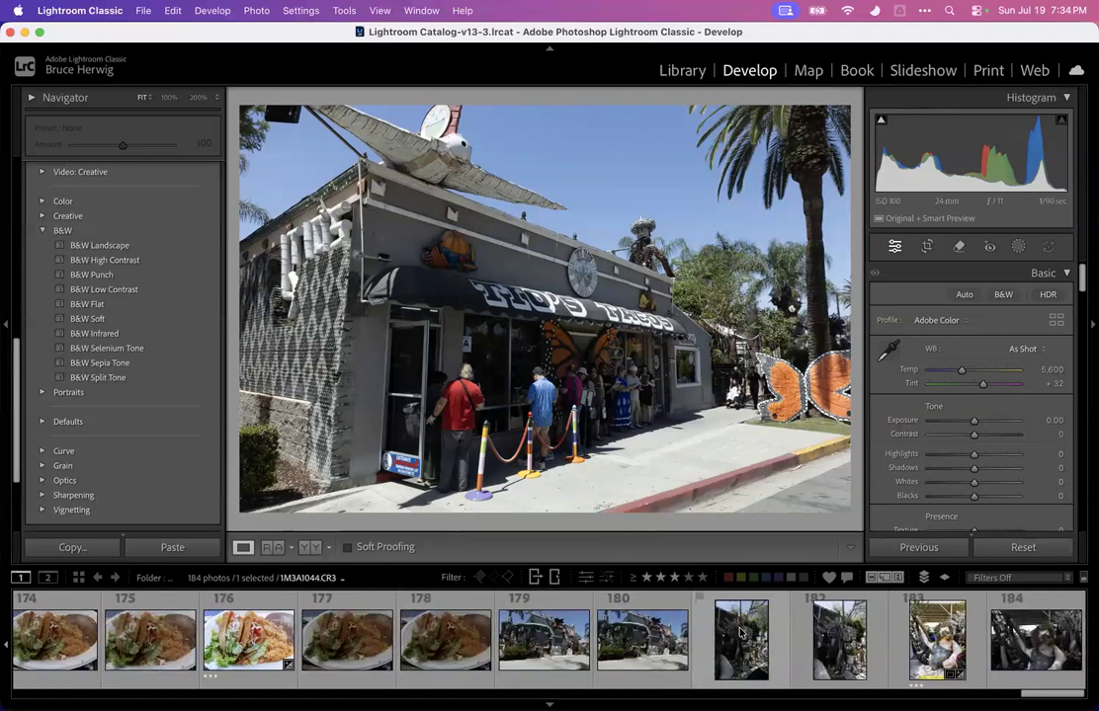
click(244, 640)
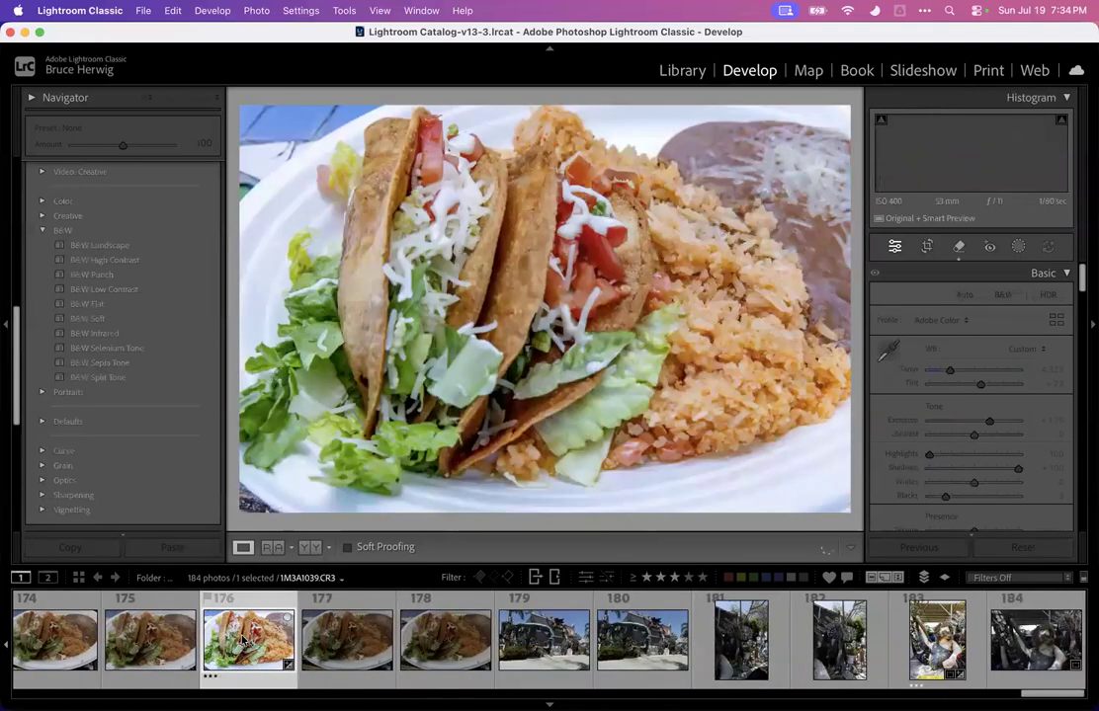
key(f)
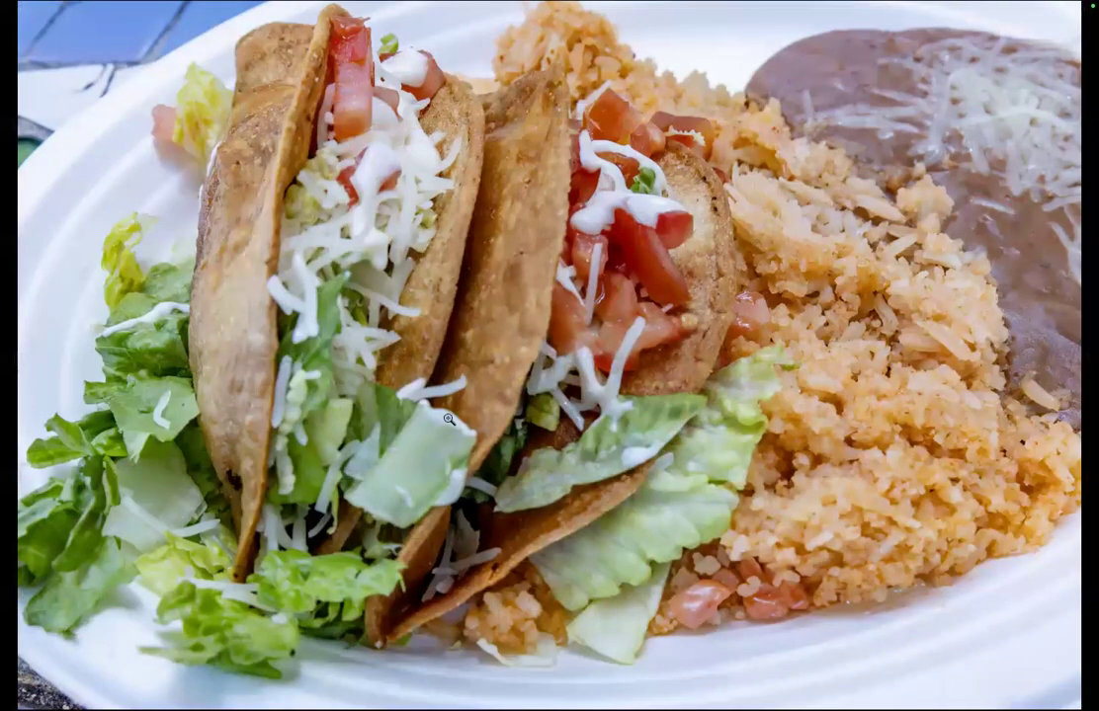
key(f)
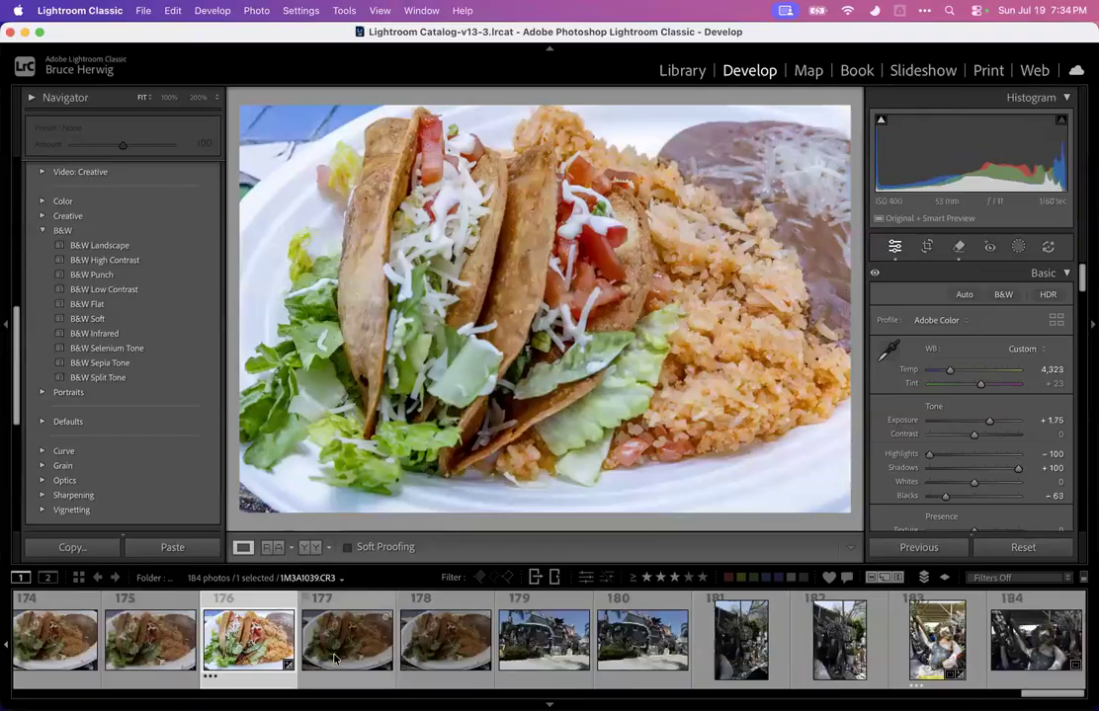
click(479, 378)
drag(478, 377, 433, 278)
click(432, 277)
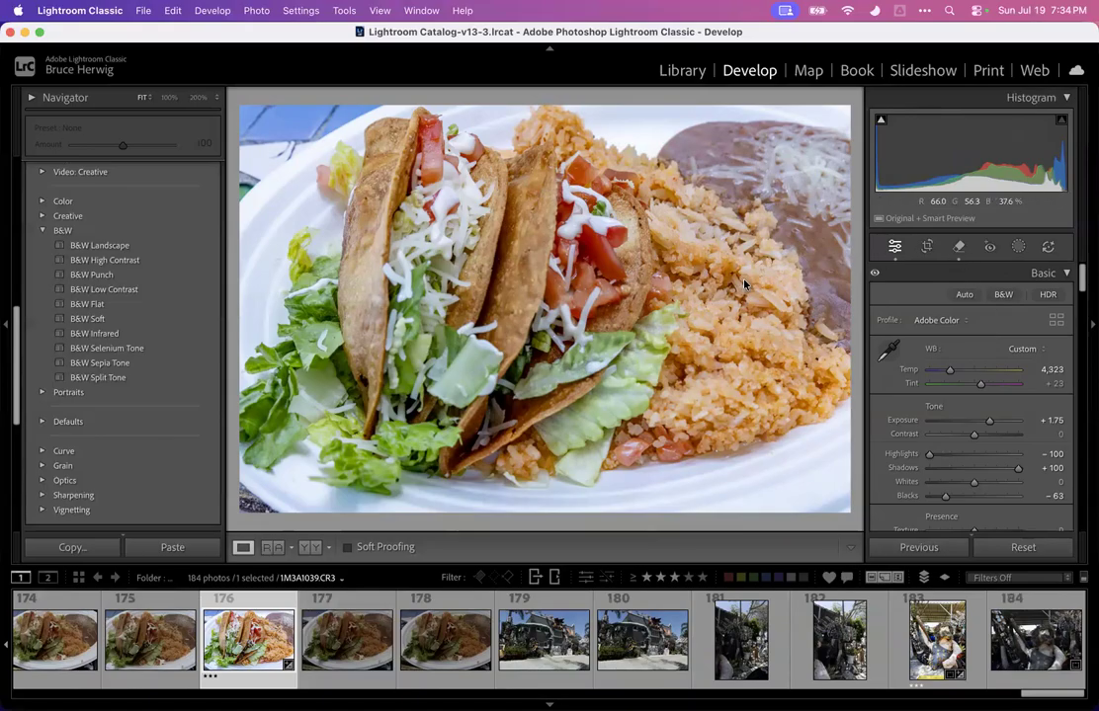
Use the Remove tool with generative AI to paint over the lettuce strip on the front taco and remove it
click(958, 248)
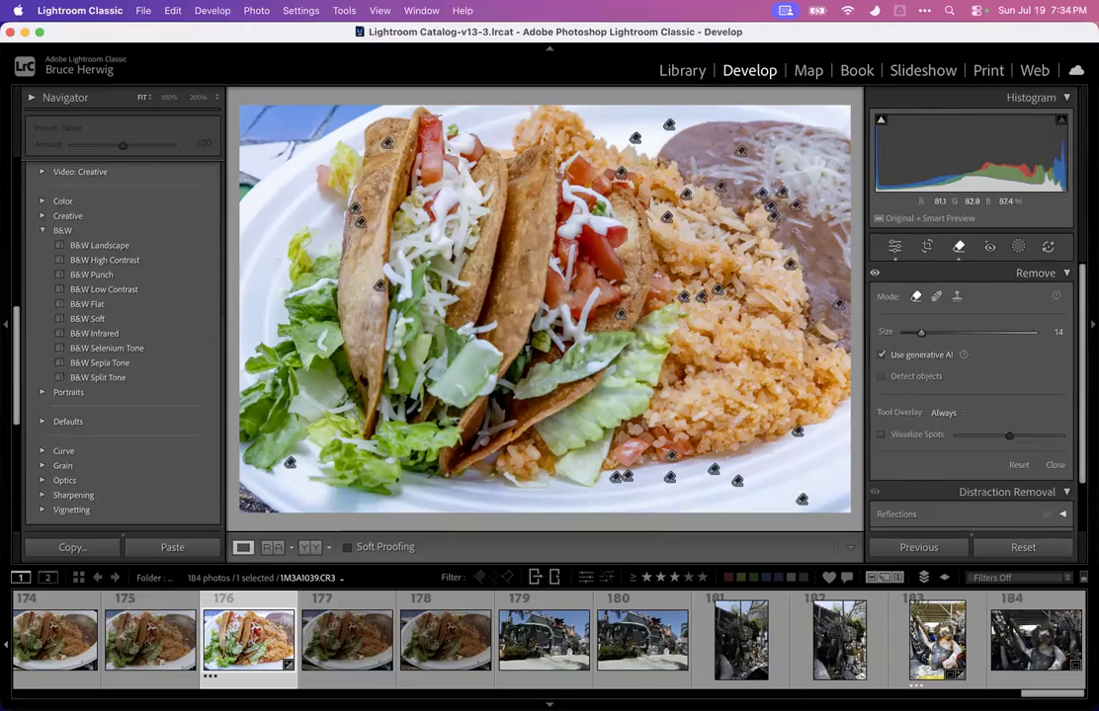
mouse_move(465, 329)
mouse_down()
mouse_move(437, 379)
mouse_move(460, 328)
mouse_move(462, 365)
mouse_move(481, 333)
mouse_move(448, 396)
mouse_move(495, 355)
mouse_move(484, 386)
mouse_move(482, 357)
mouse_move(441, 406)
mouse_move(443, 394)
mouse_move(418, 448)
mouse_move(450, 426)
mouse_move(419, 437)
mouse_up()
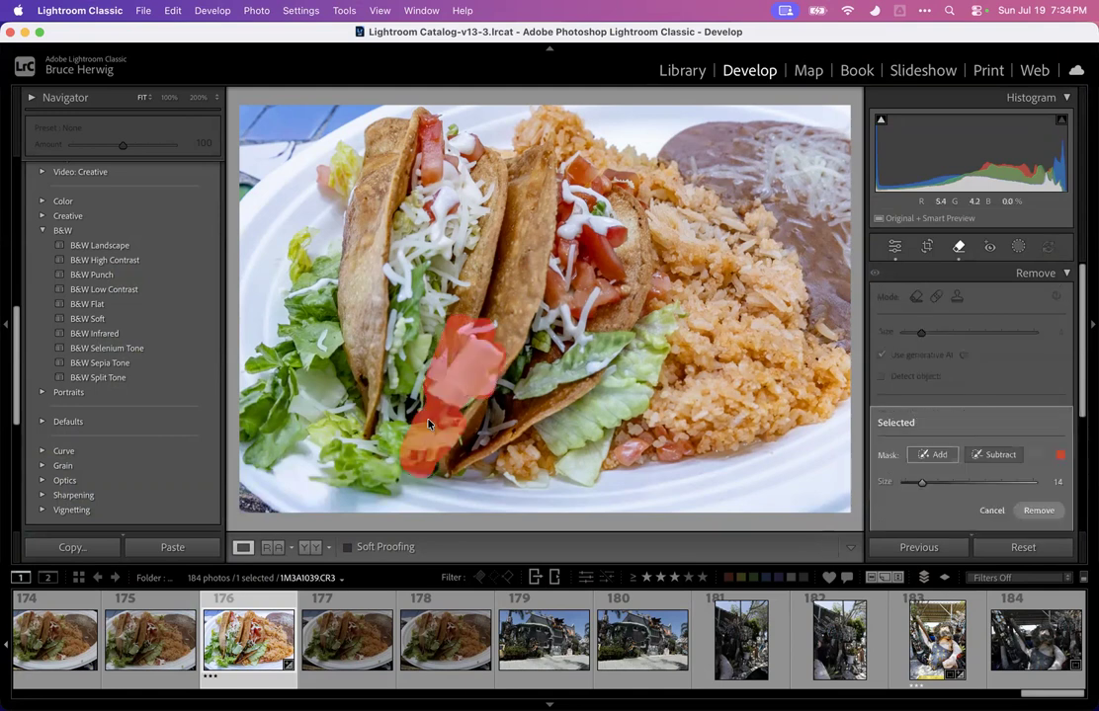
click(1039, 511)
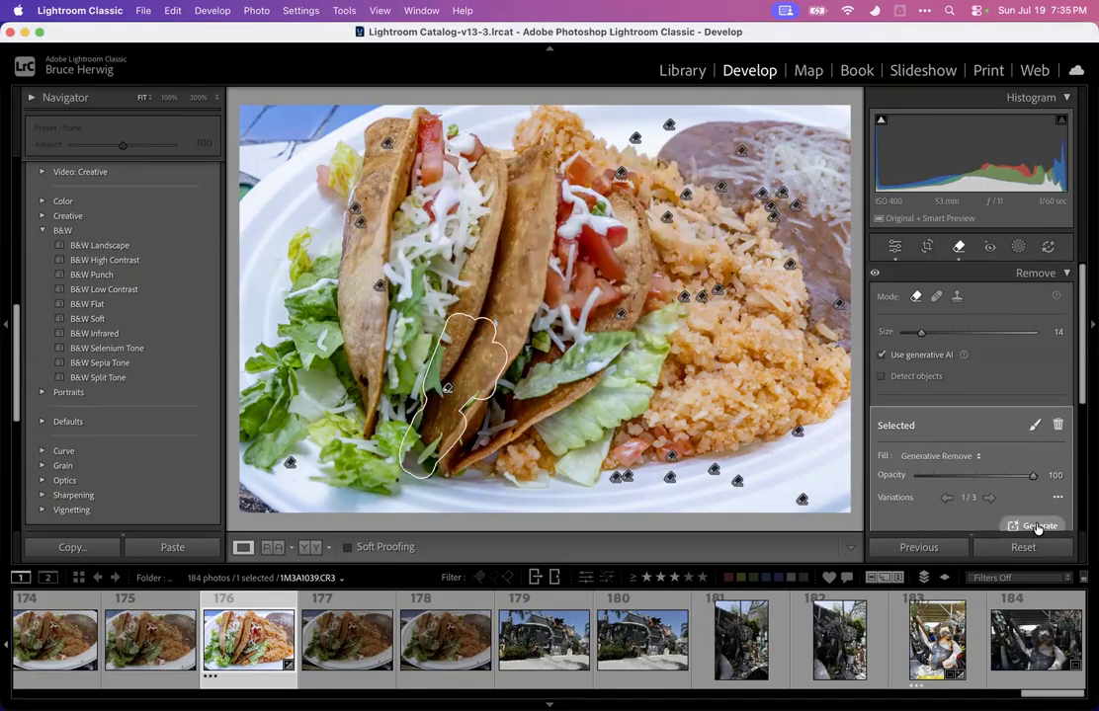
click(1037, 523)
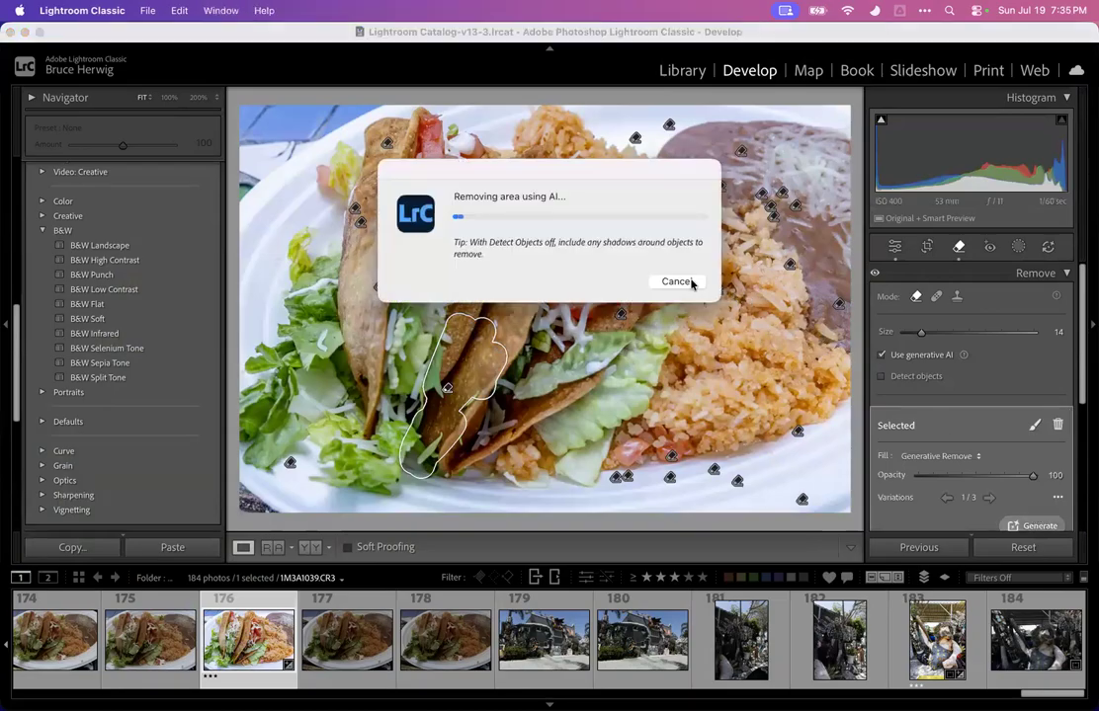
click(689, 282)
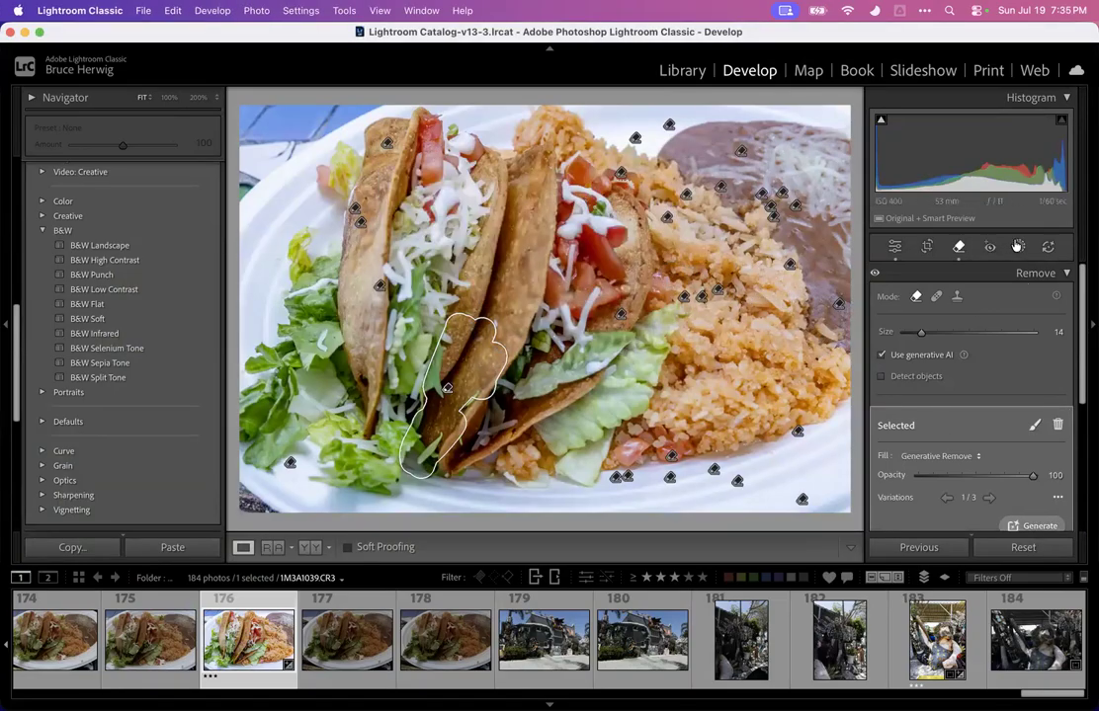
click(1017, 246)
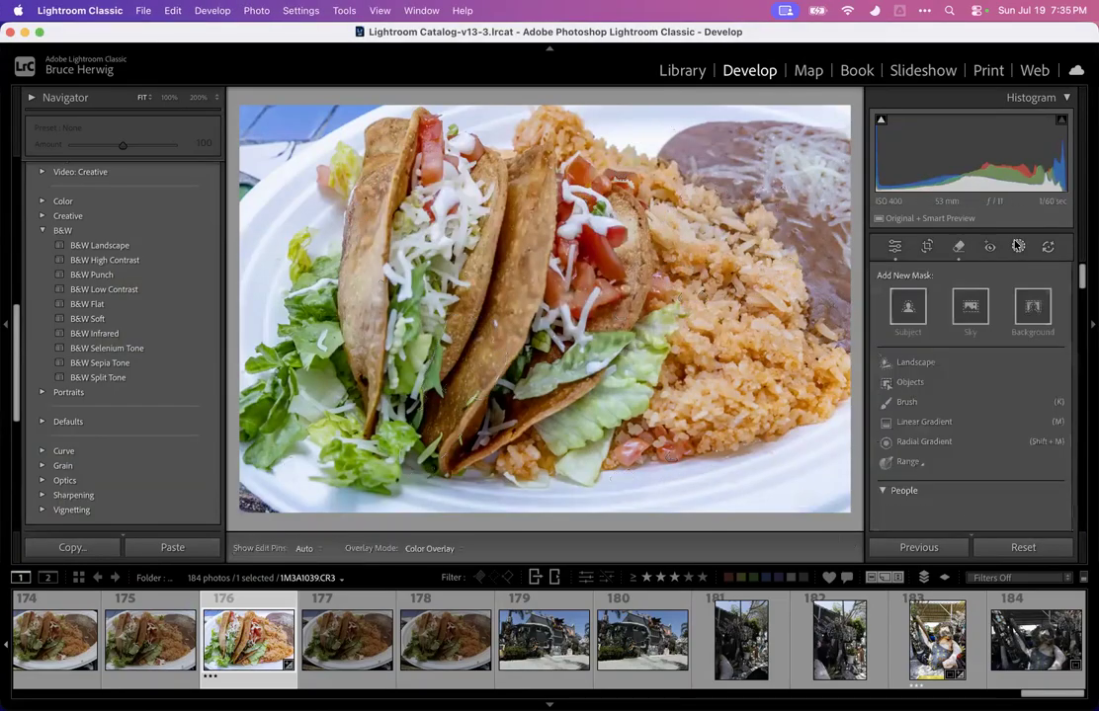
Zoom in on the tacos and use the Remove tool at size 11 to paint over small spots on the taco shells and remove them
click(455, 416)
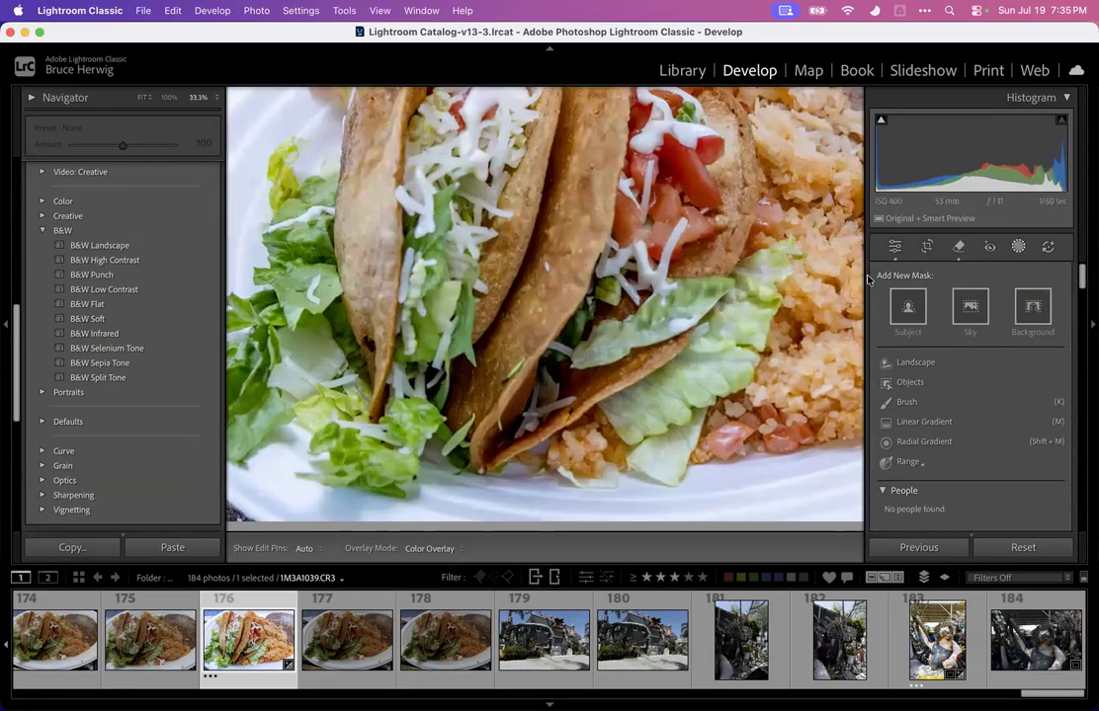
click(958, 247)
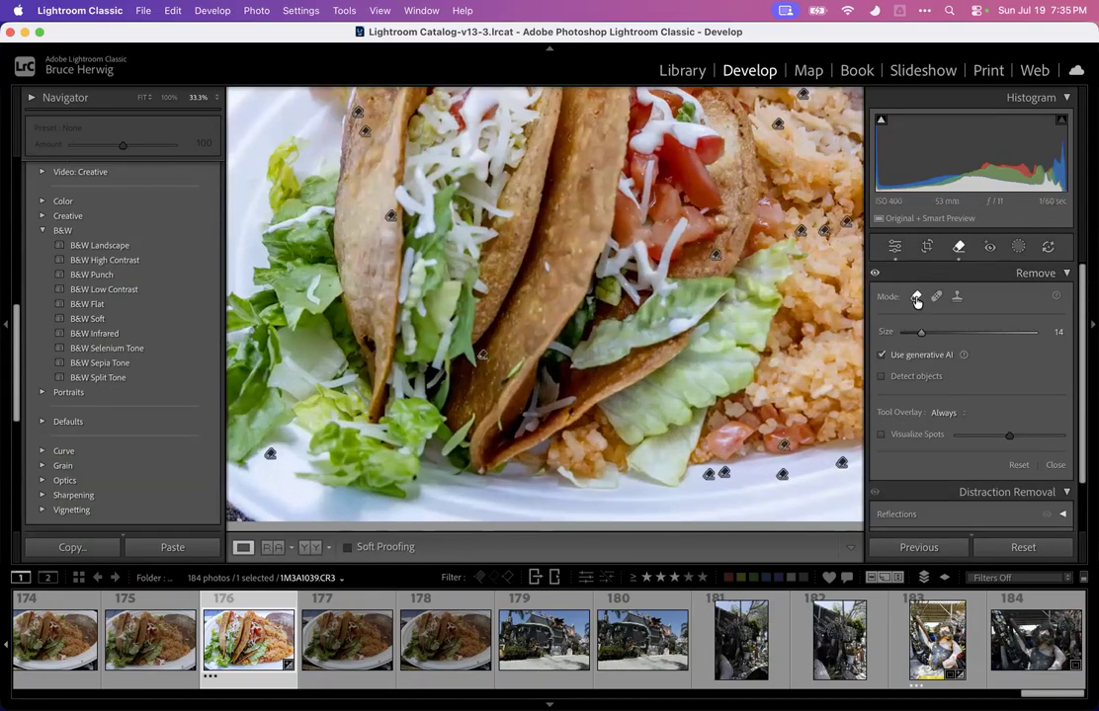
key(bracketleft)
key(bracketleft)
key(bracketleft)
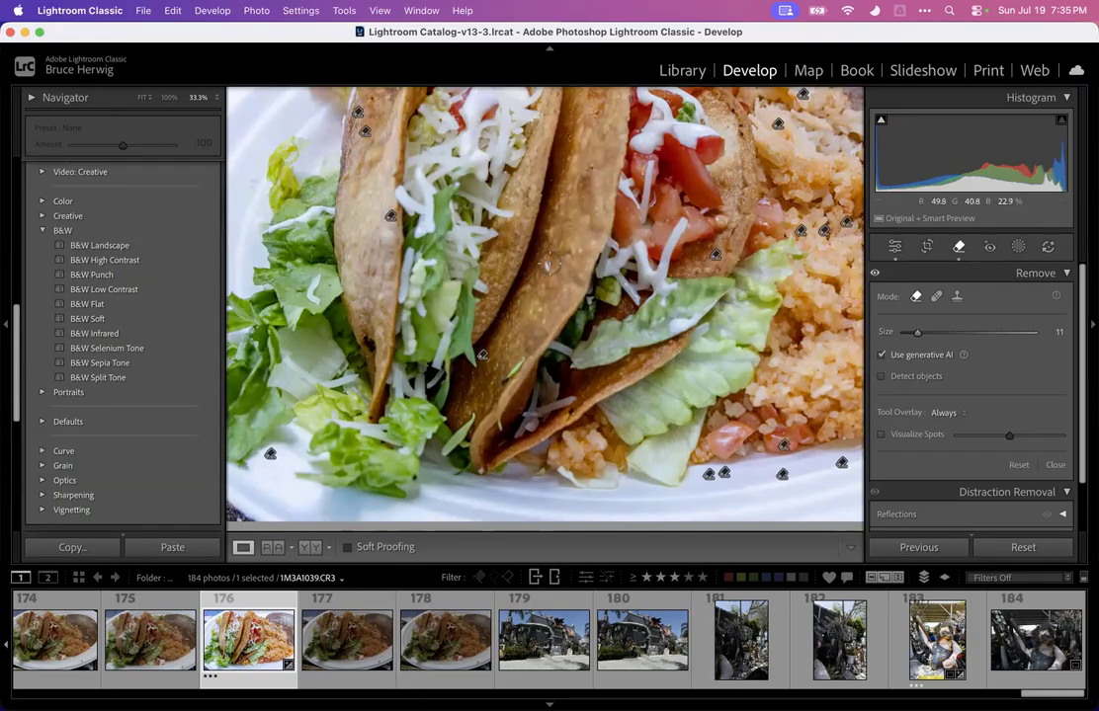
click(549, 265)
drag(503, 374, 518, 358)
drag(480, 413, 439, 464)
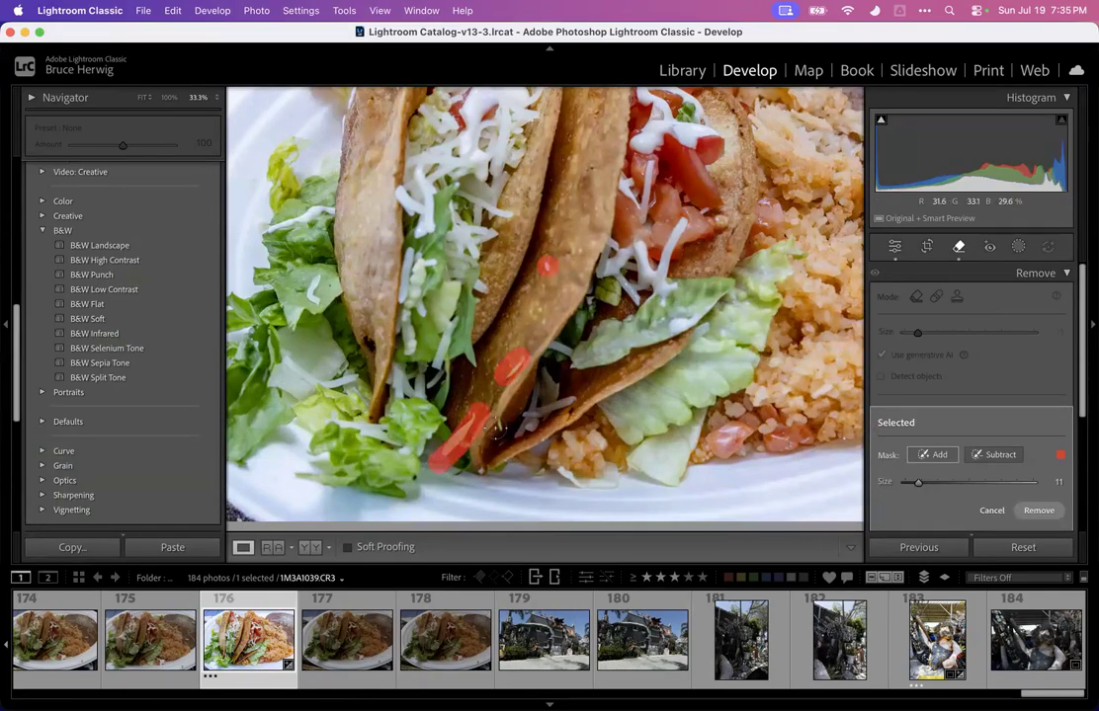
click(497, 420)
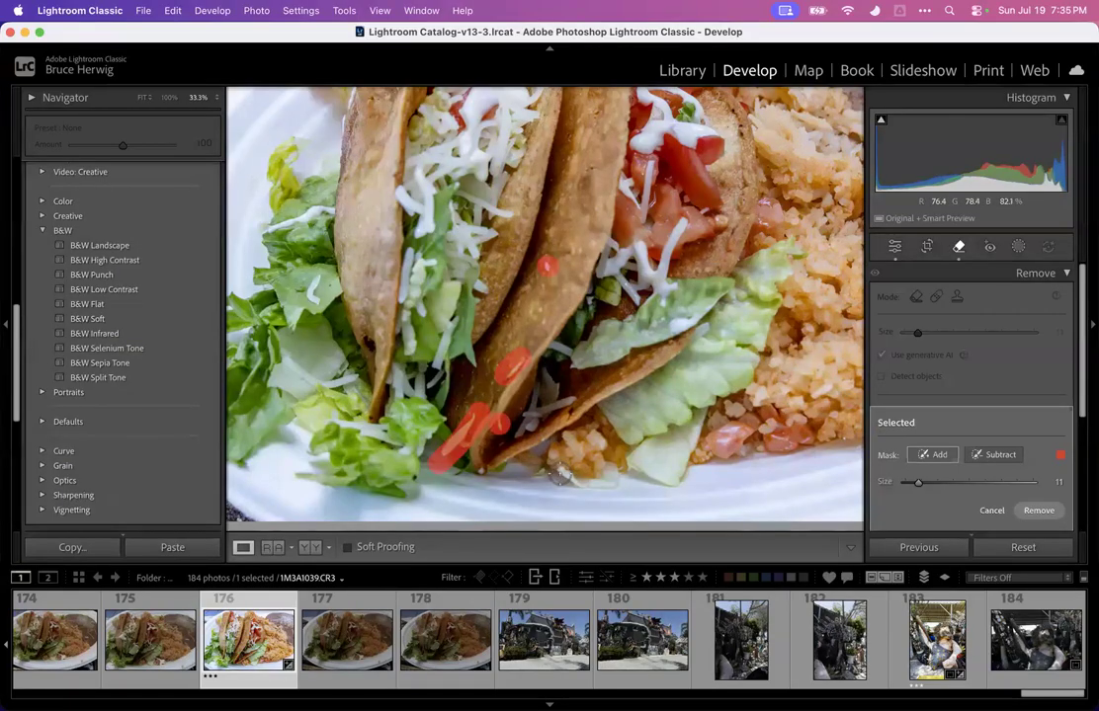
click(413, 479)
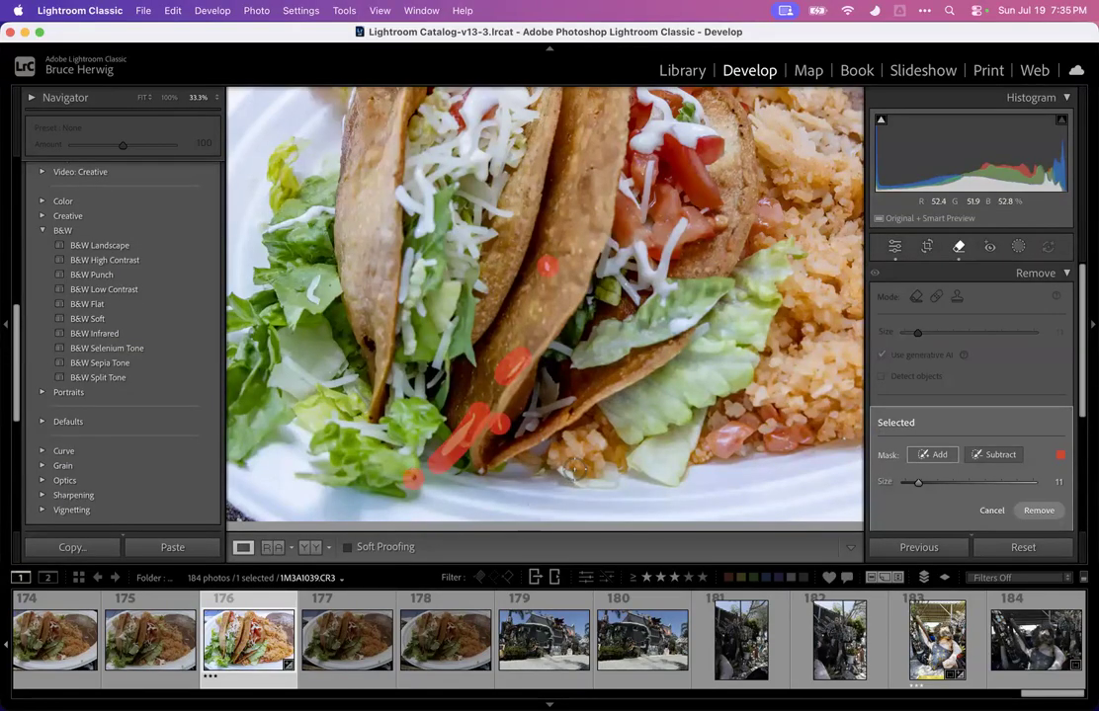
click(1038, 510)
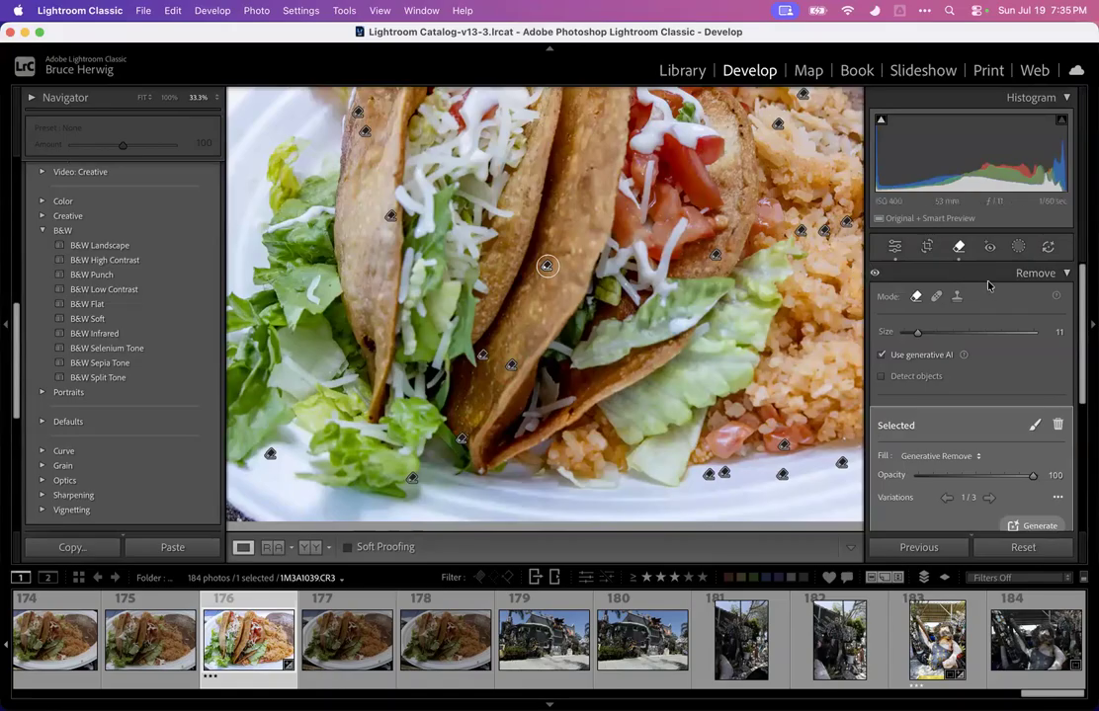
Return to the fitted view and browse the filmstrip photos to open the Tio's Tacos storefront photo
click(1018, 246)
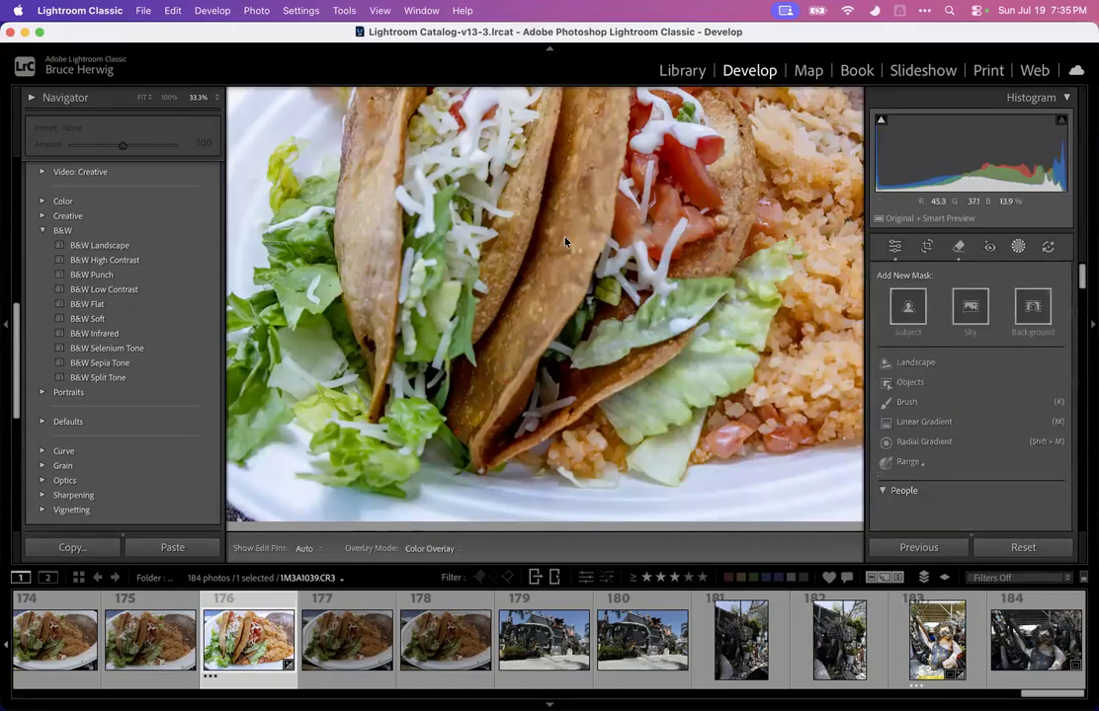
key(super+minus)
key(super+minus)
key(d)
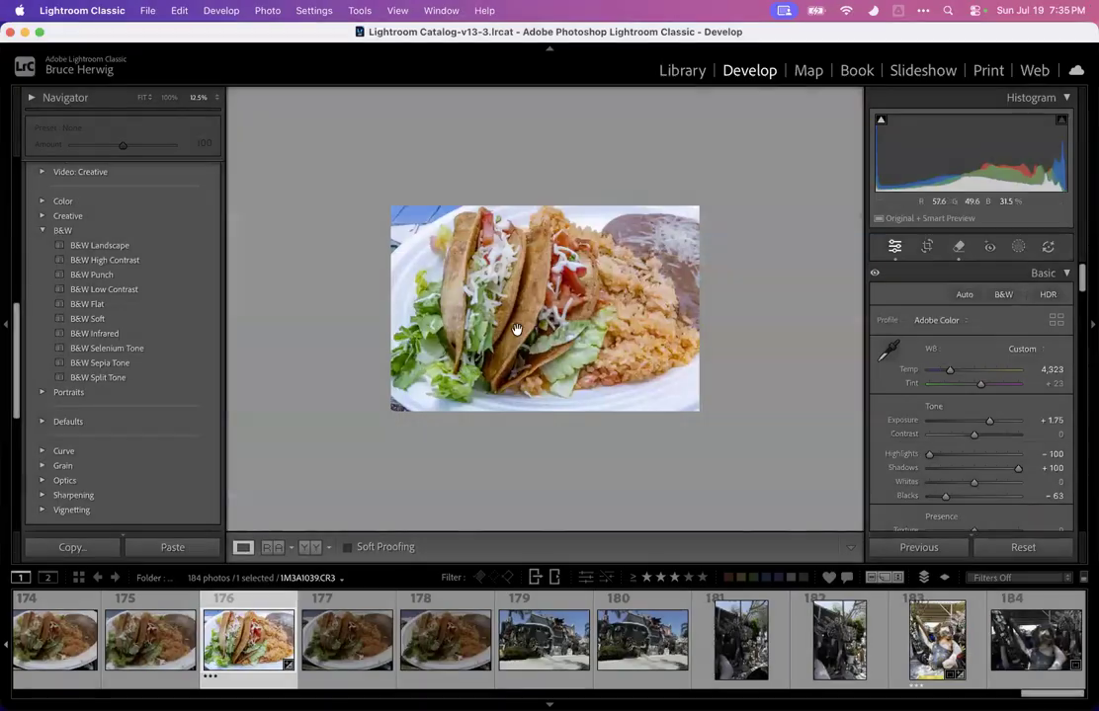
key(z)
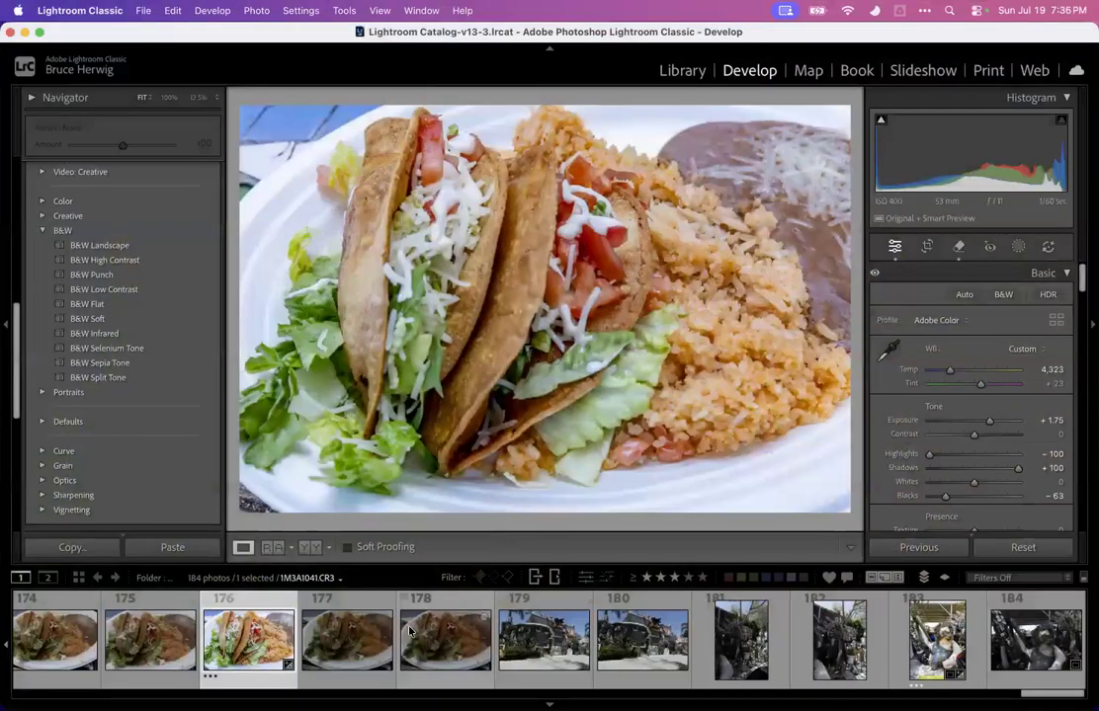
click(561, 648)
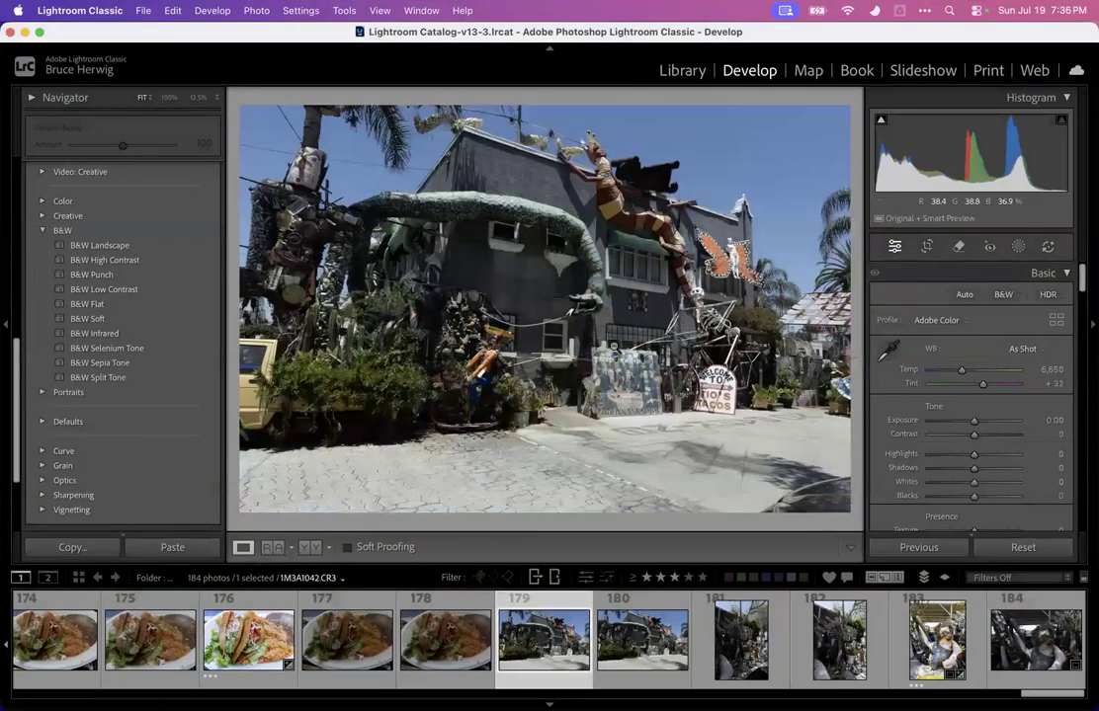
click(250, 643)
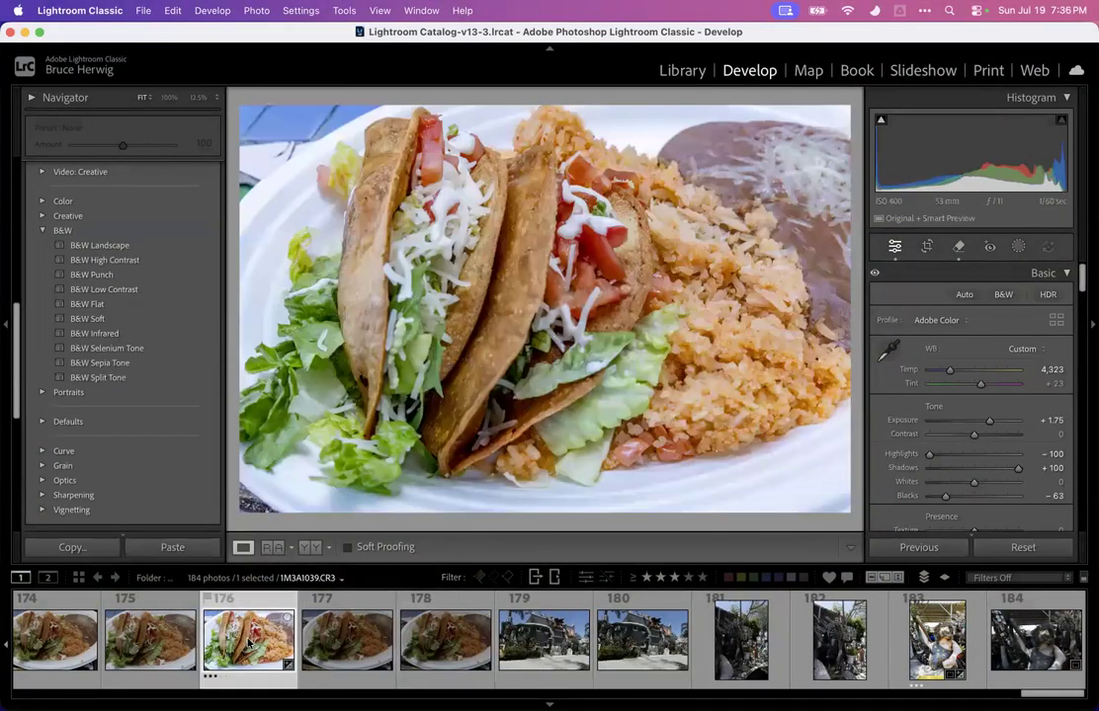
scroll(290, 649, up, 10)
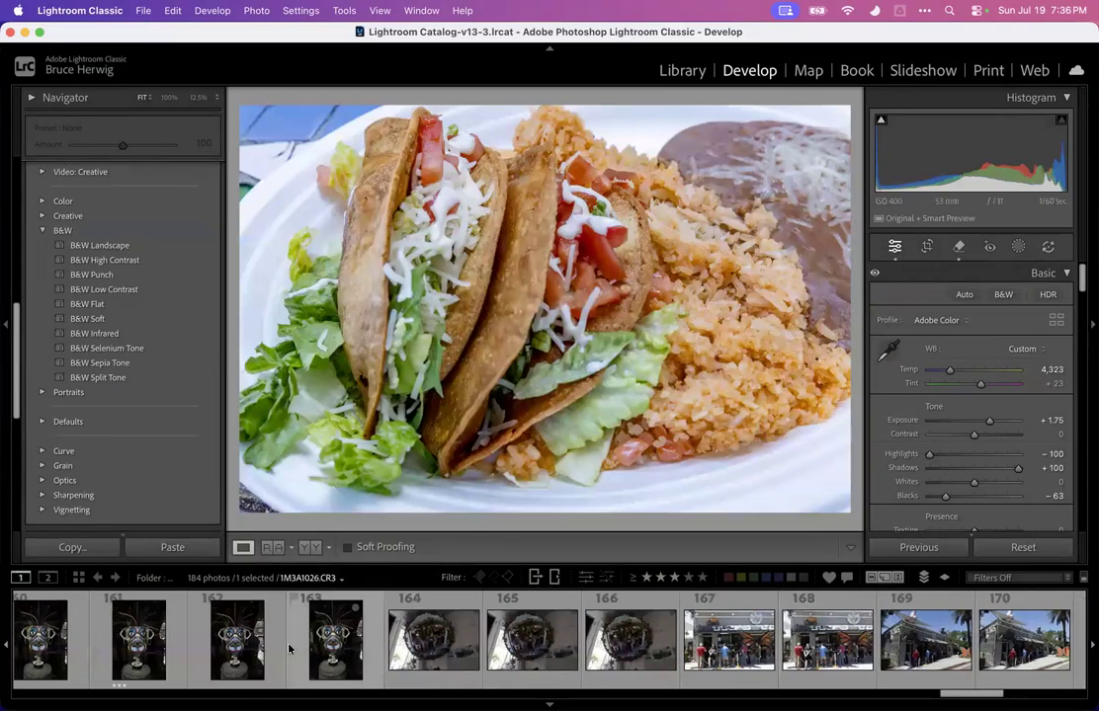
click(571, 642)
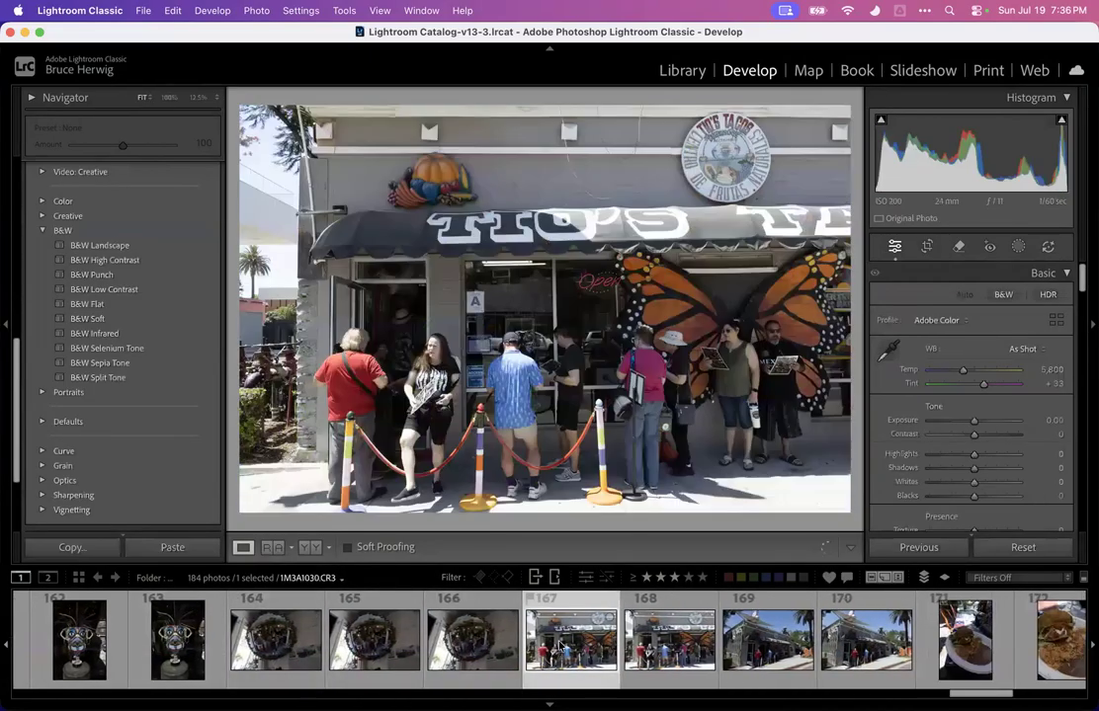
click(668, 643)
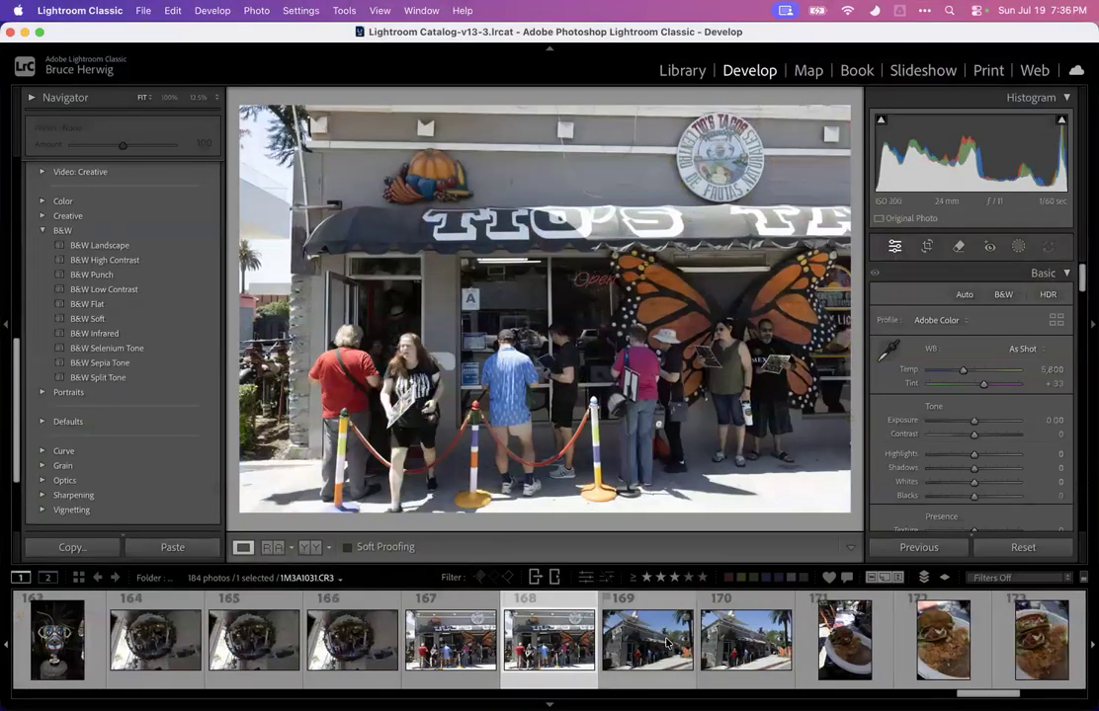
key(Left)
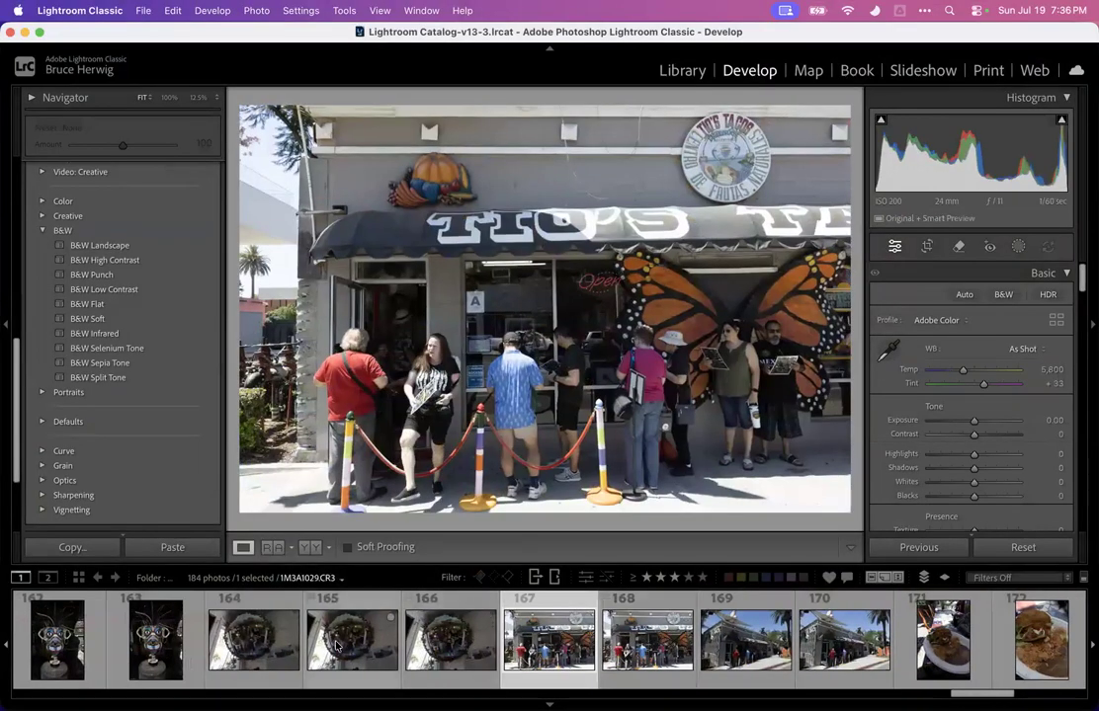
click(232, 636)
key(Right)
key(Left)
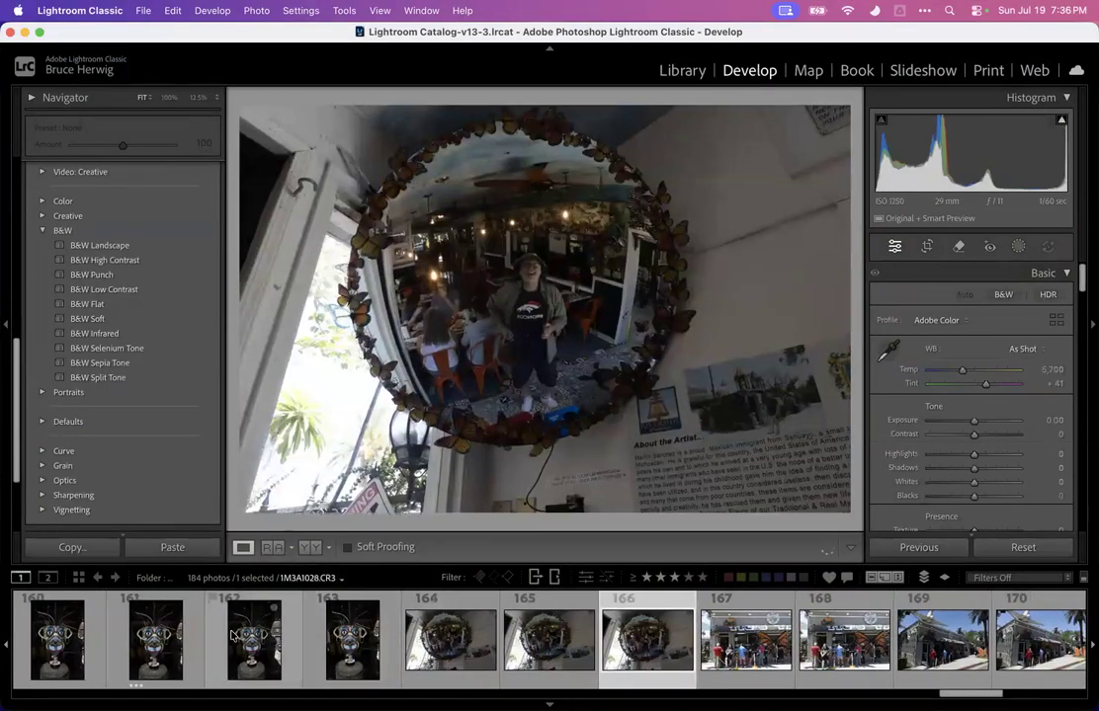
key(Right)
key(Right)
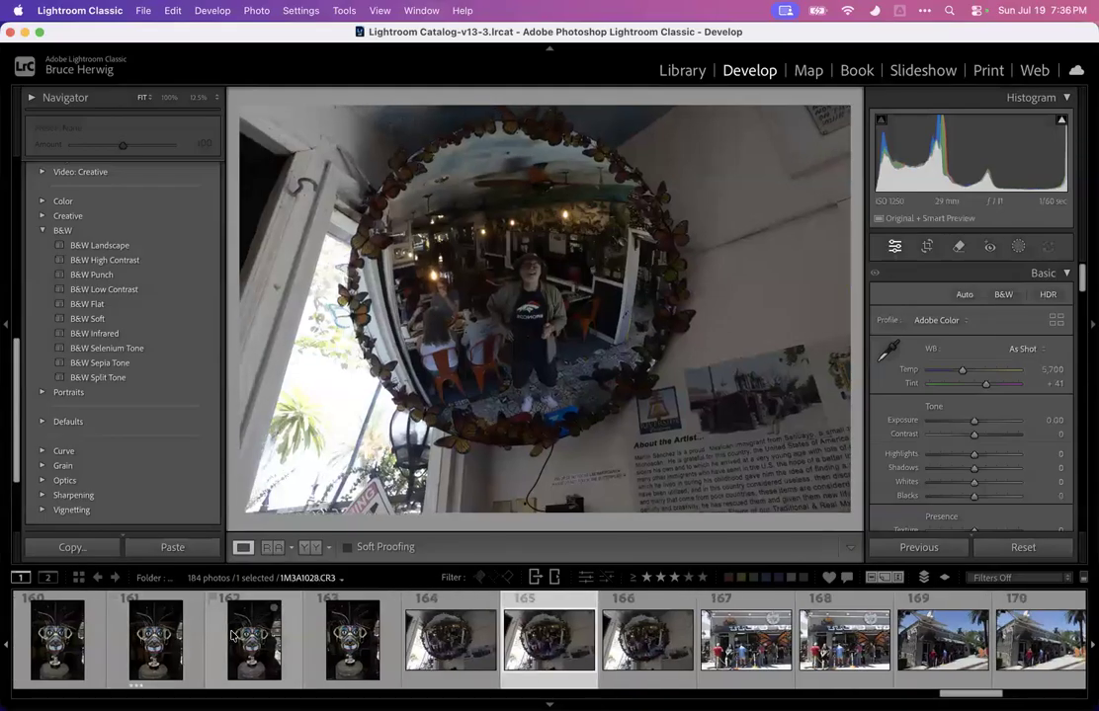
key(Right)
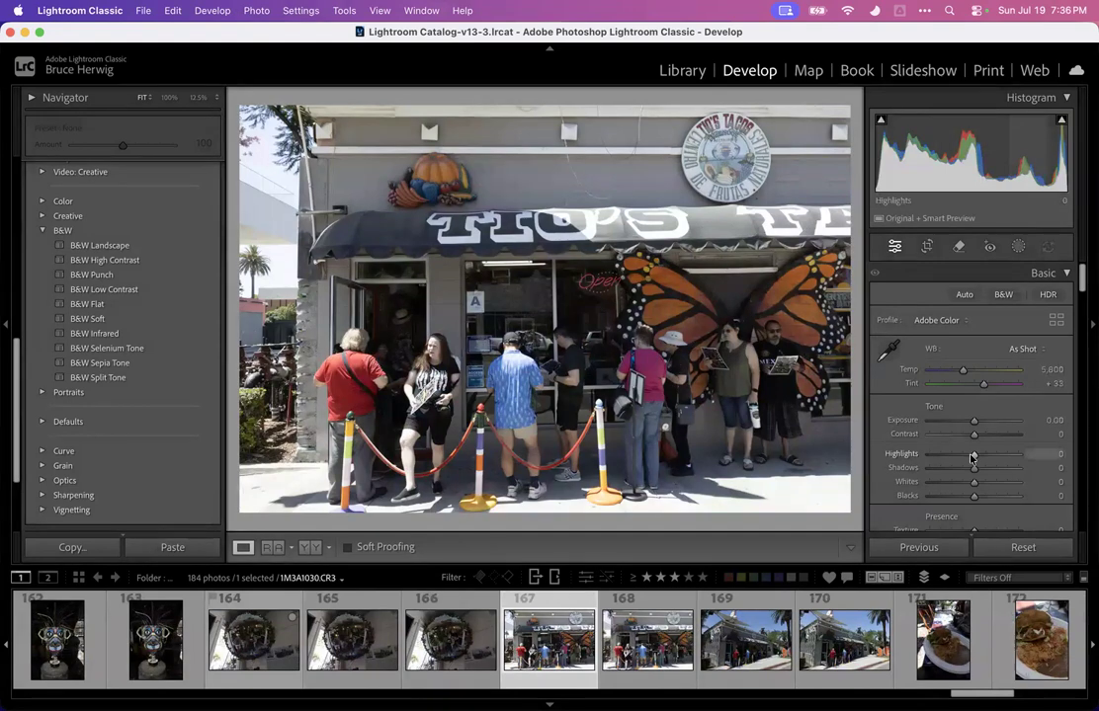
Set Highlights to -100, Shadows to +100 and Blacks to -62 on the storefront photo
drag(912, 457, 889, 455)
mouse_move(974, 422)
mouse_down()
mouse_move(1007, 417)
mouse_move(976, 422)
mouse_up()
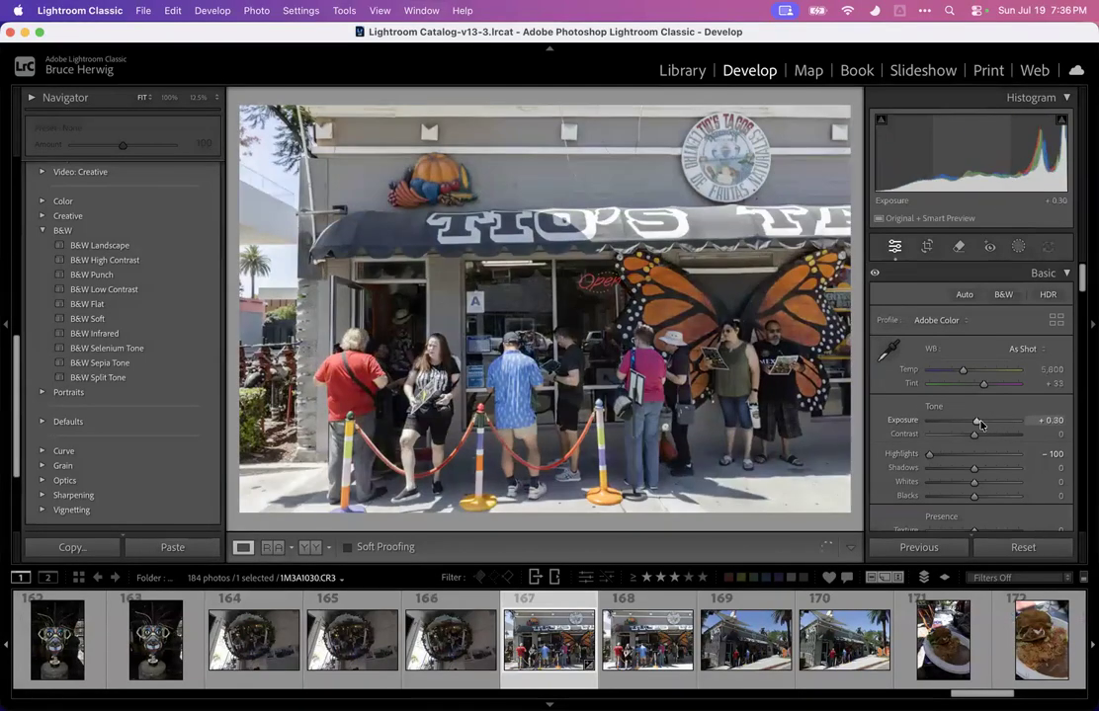
double_click(910, 420)
drag(974, 467, 1034, 465)
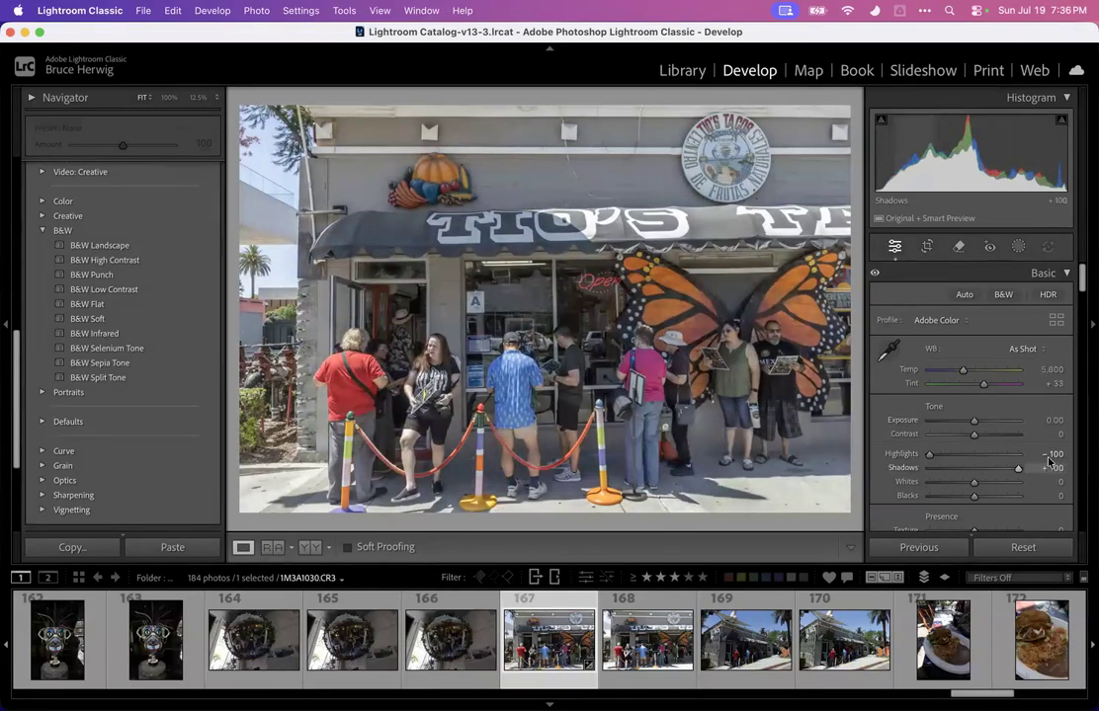
mouse_move(973, 494)
mouse_down()
mouse_move(939, 495)
mouse_move(983, 481)
mouse_move(967, 483)
mouse_move(990, 504)
mouse_up()
scroll(980, 488, down, 2)
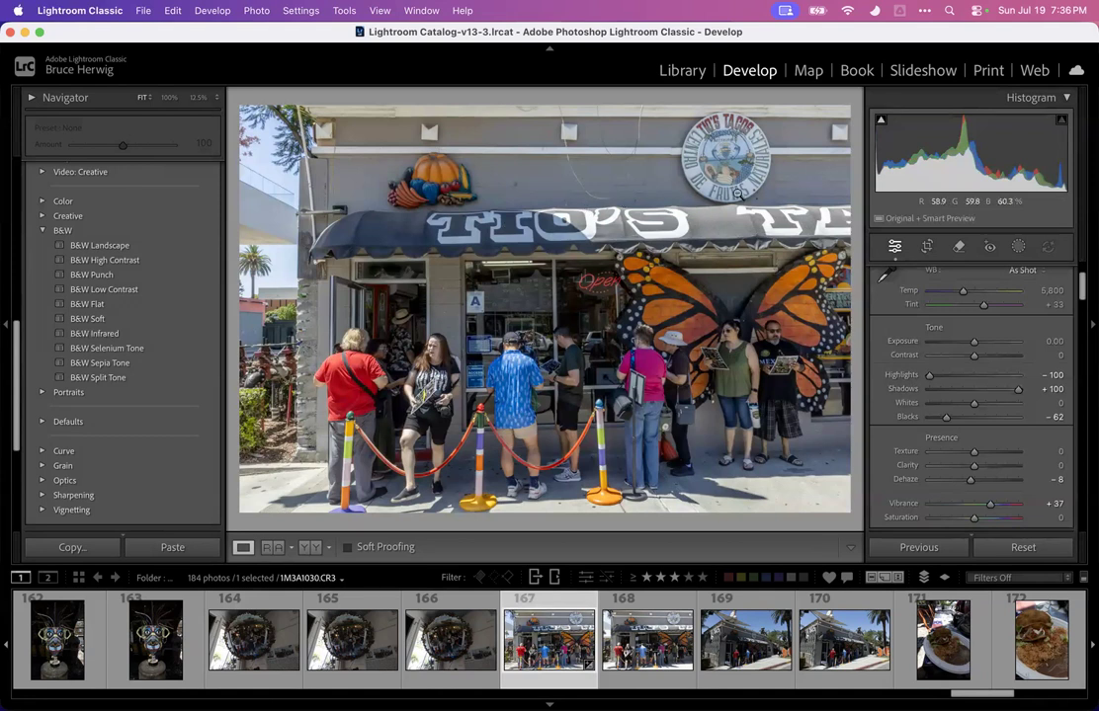
click(1019, 246)
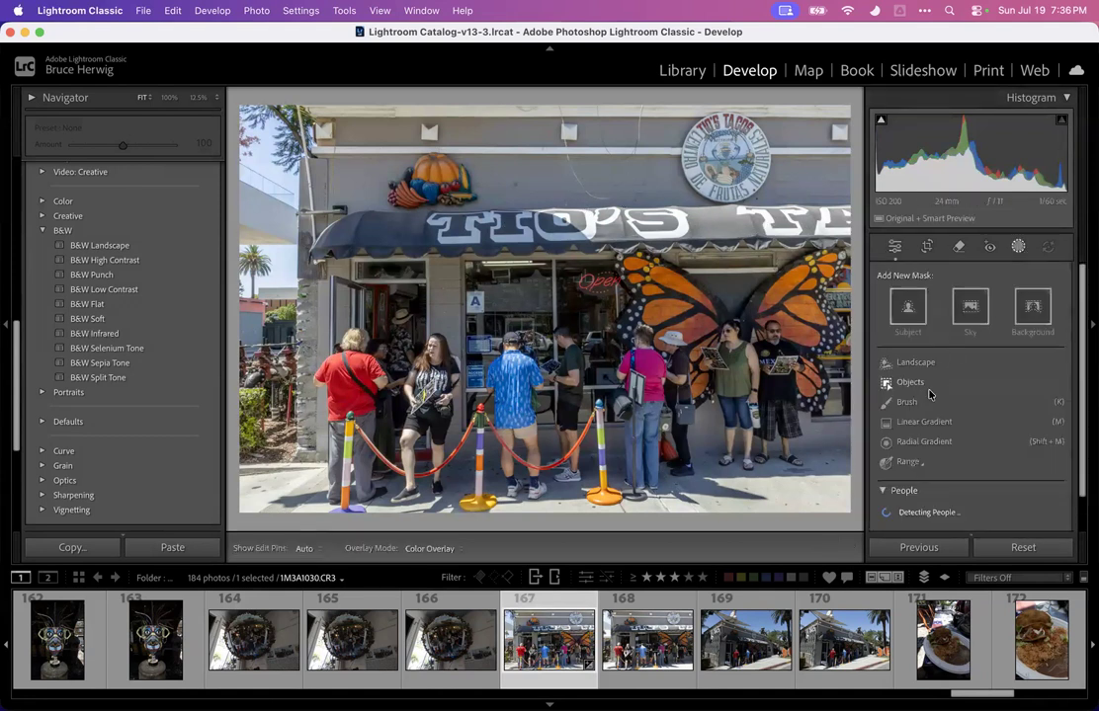
click(919, 389)
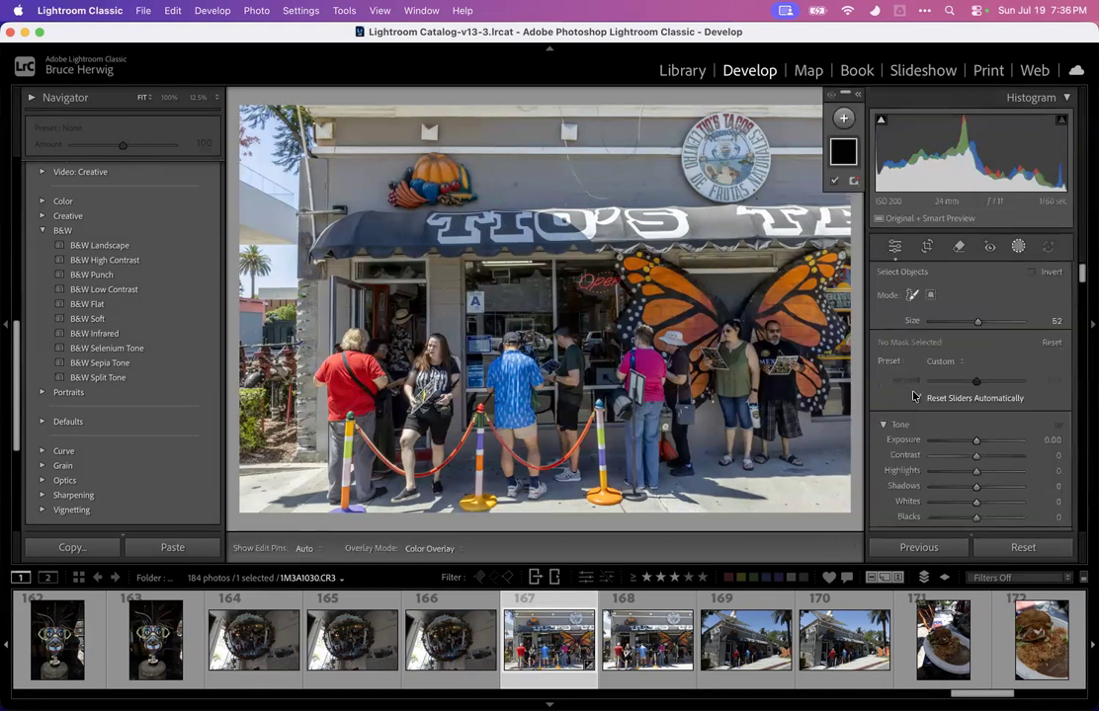
click(1019, 248)
click(1019, 246)
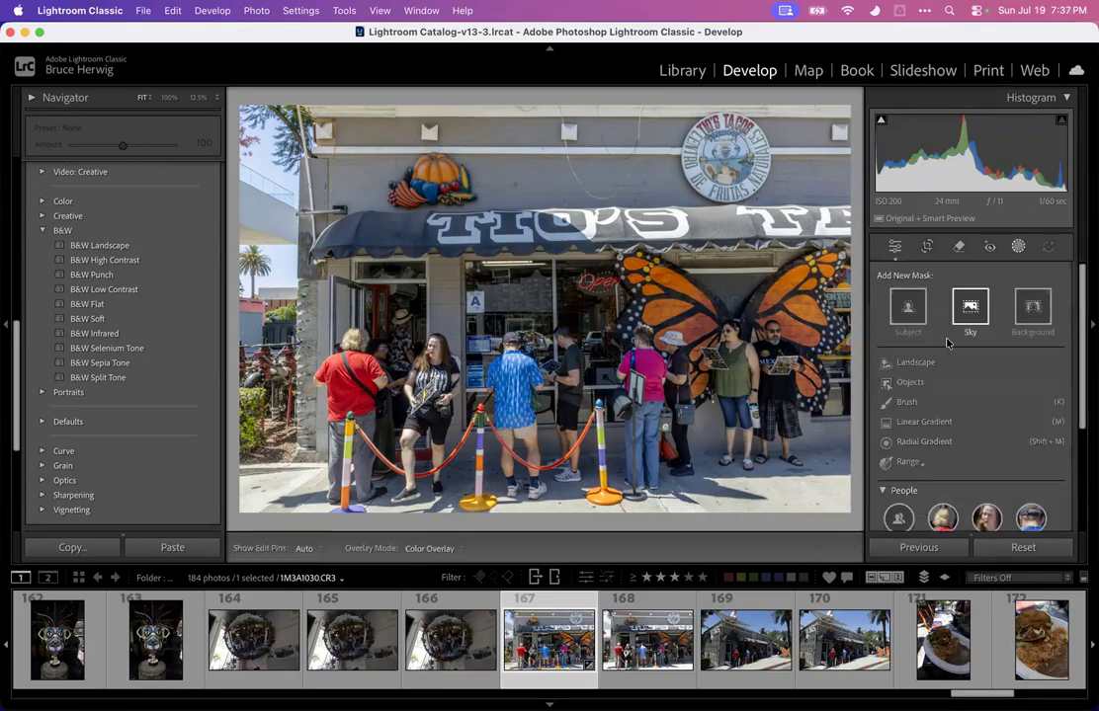
Paint a Brush mask over the wall above the awning and set its Exposure to -4.00
click(904, 362)
scroll(605, 251, down, 5)
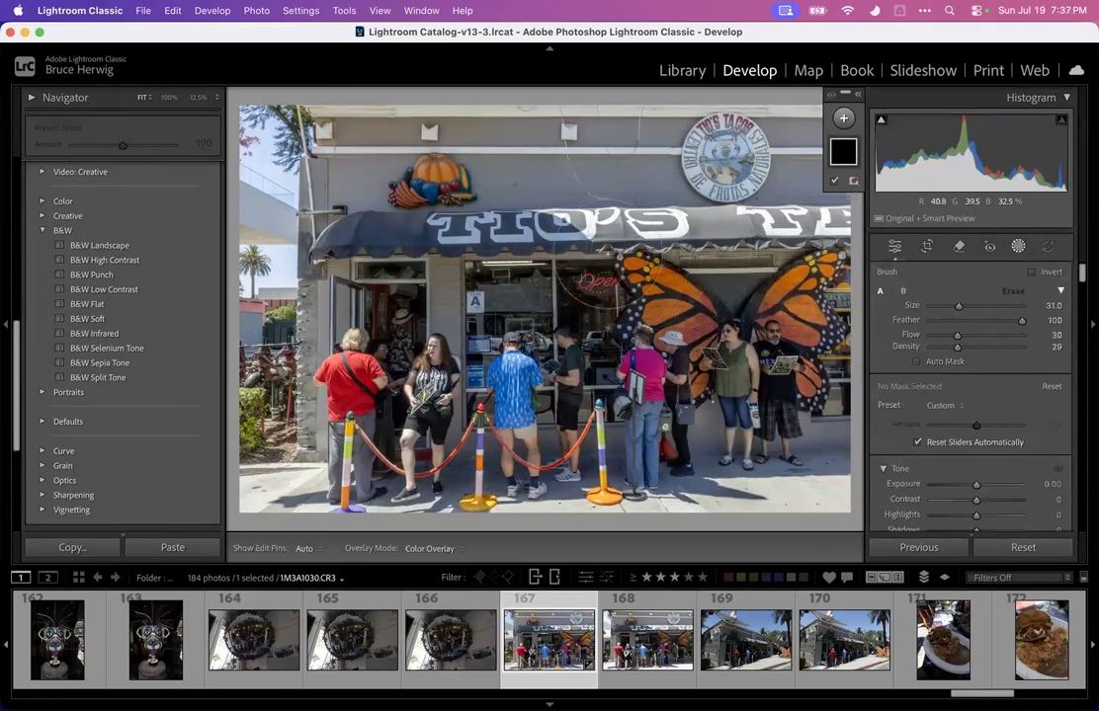
drag(593, 237, 591, 235)
mouse_move(769, 201)
mouse_down()
mouse_move(726, 197)
mouse_move(786, 203)
mouse_up()
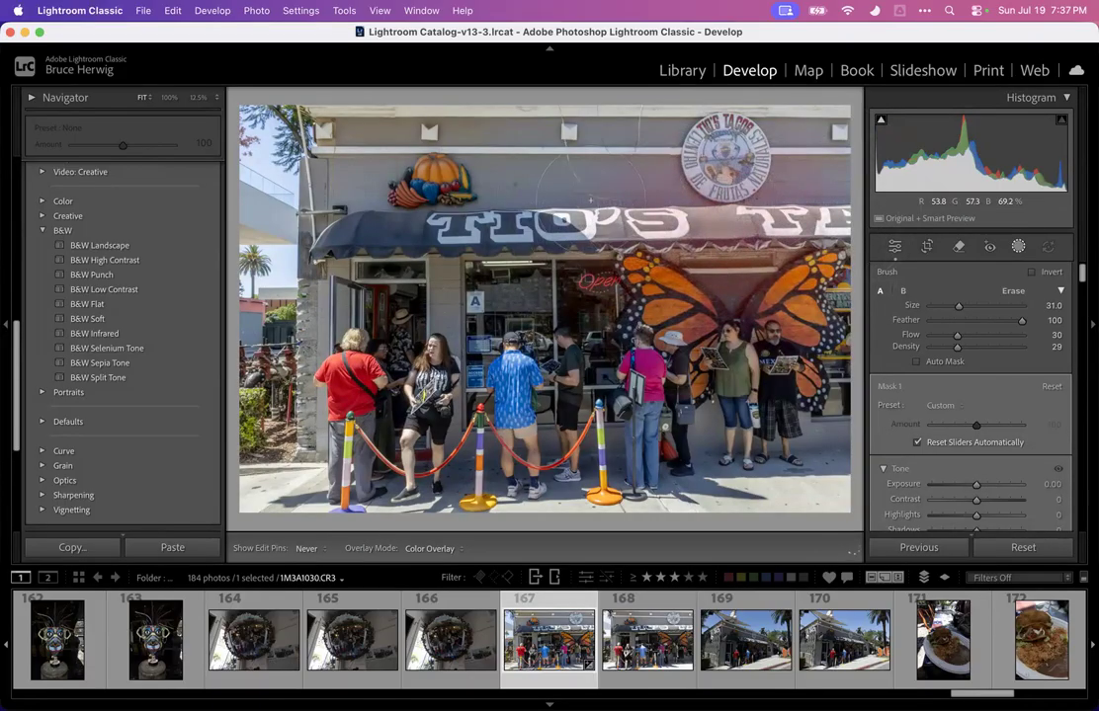
mouse_move(976, 484)
mouse_down()
mouse_move(931, 487)
mouse_move(953, 486)
mouse_up()
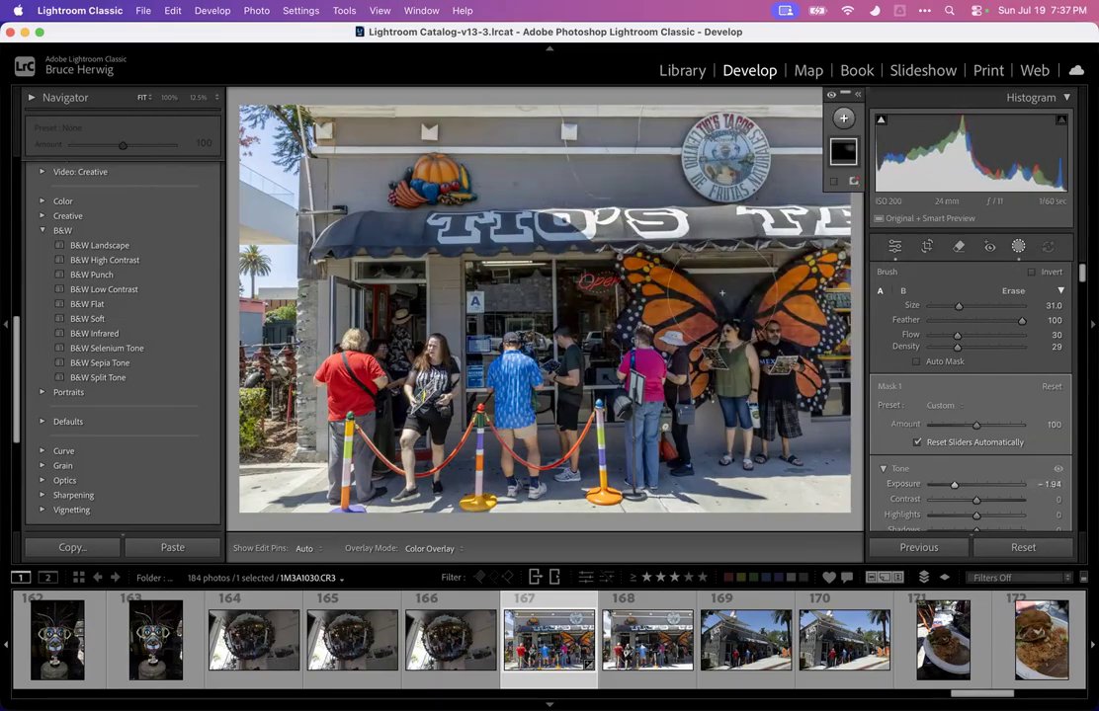
scroll(719, 284, down, 3)
scroll(719, 285, down, 2)
mouse_move(578, 196)
mouse_down()
mouse_move(519, 198)
mouse_move(647, 210)
mouse_up()
drag(731, 229, 735, 226)
mouse_move(954, 485)
mouse_down()
mouse_move(971, 487)
mouse_move(980, 512)
mouse_move(915, 517)
mouse_up()
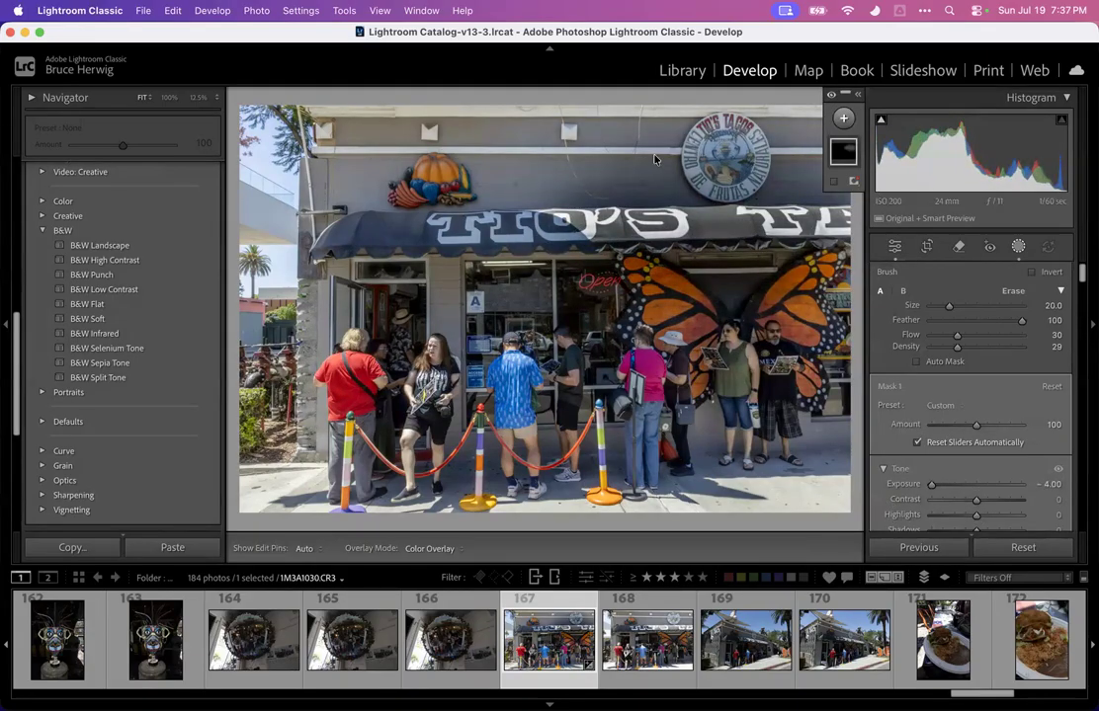
Reselect the brush mask and erase part of it near the round Tio's Tacos sign with a size 22 brush
key(])
click(1017, 250)
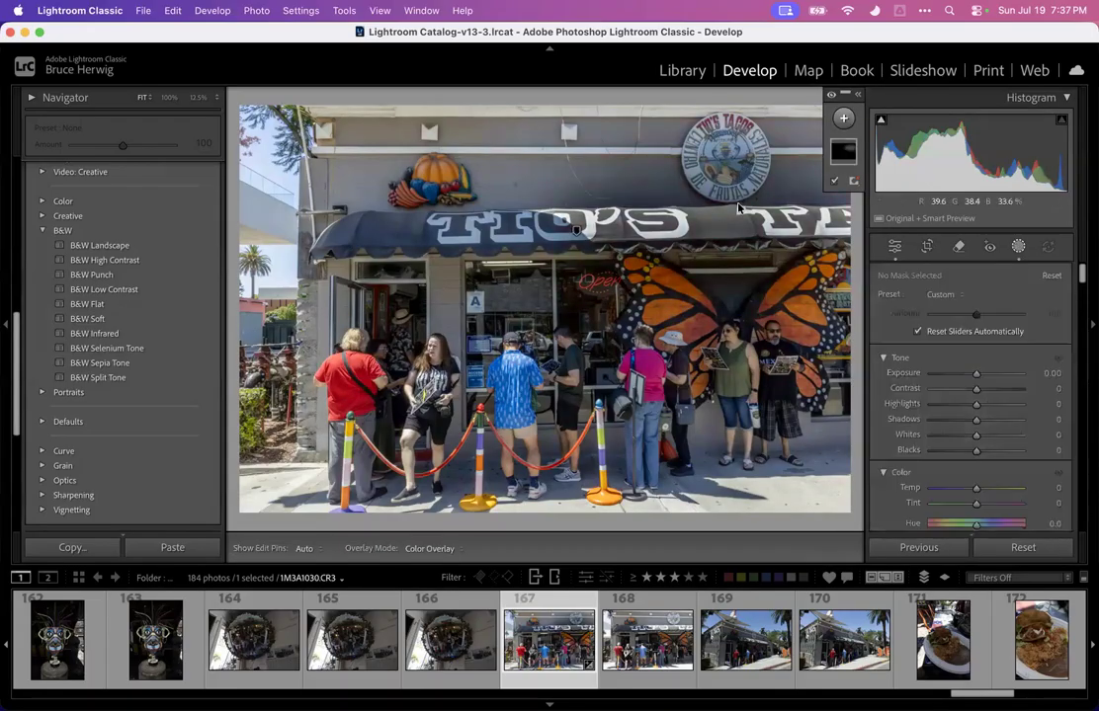
click(1017, 248)
click(1018, 247)
click(843, 151)
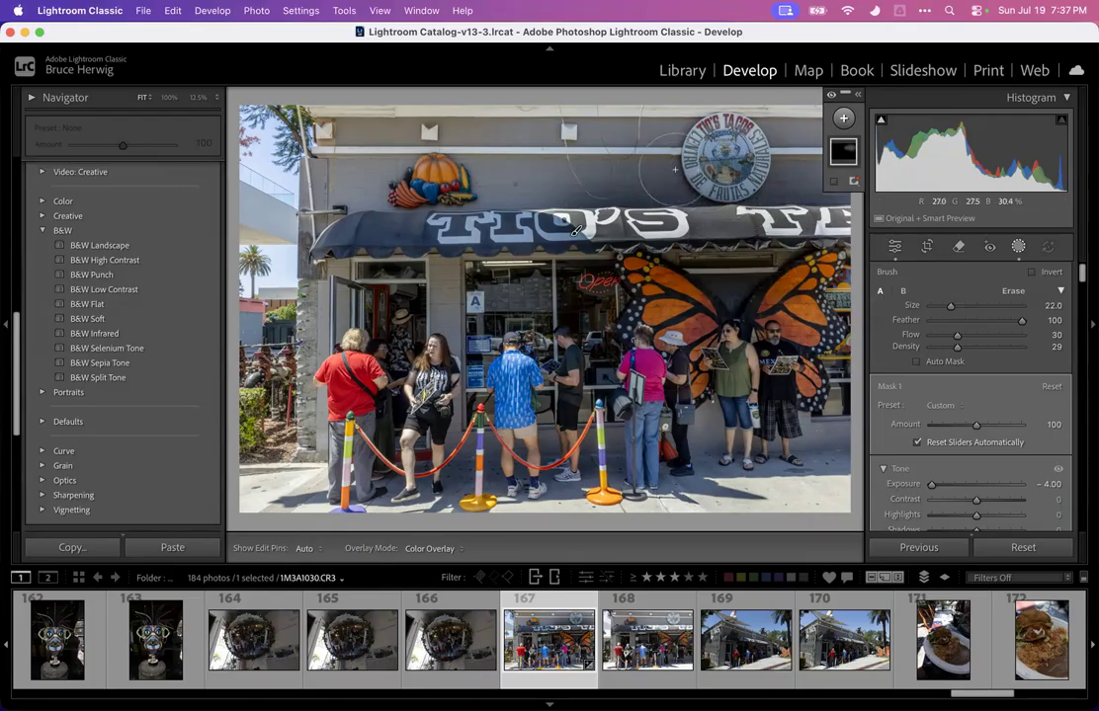
key(alt)
mouse_move(645, 170)
mouse_down()
mouse_move(522, 143)
mouse_move(657, 116)
mouse_move(557, 119)
mouse_move(721, 148)
mouse_move(706, 163)
mouse_move(633, 158)
mouse_up()
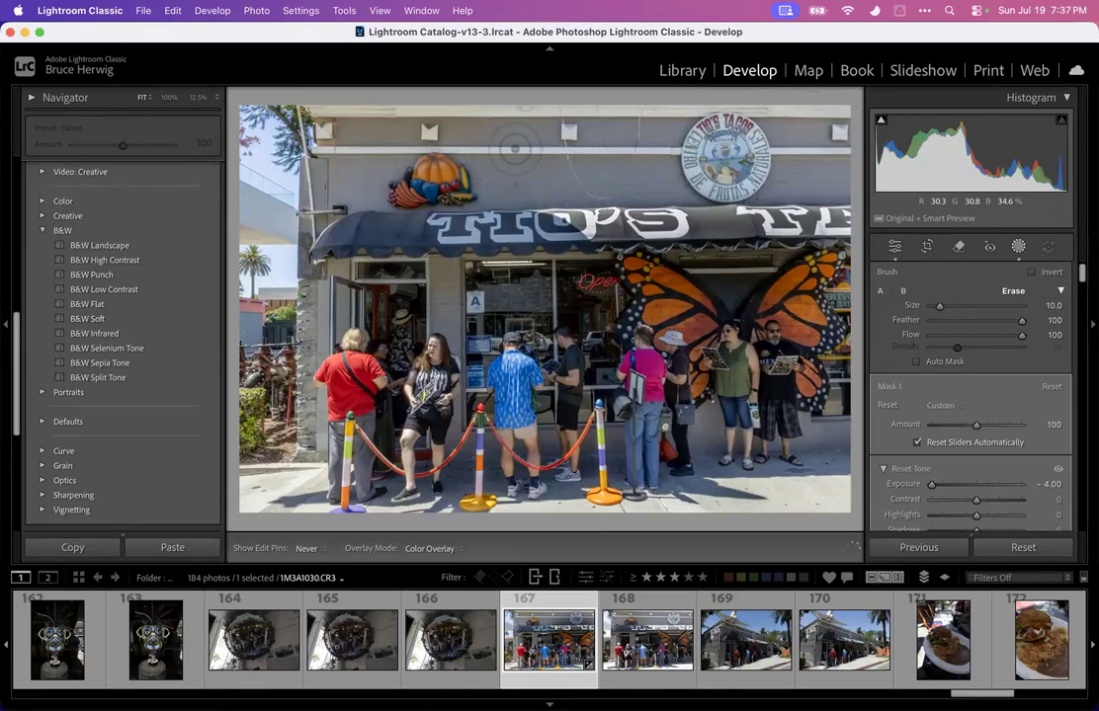
Add a Linear Gradient mask drawn upward from the lower storefront and set its Exposure to 0.26
click(1020, 247)
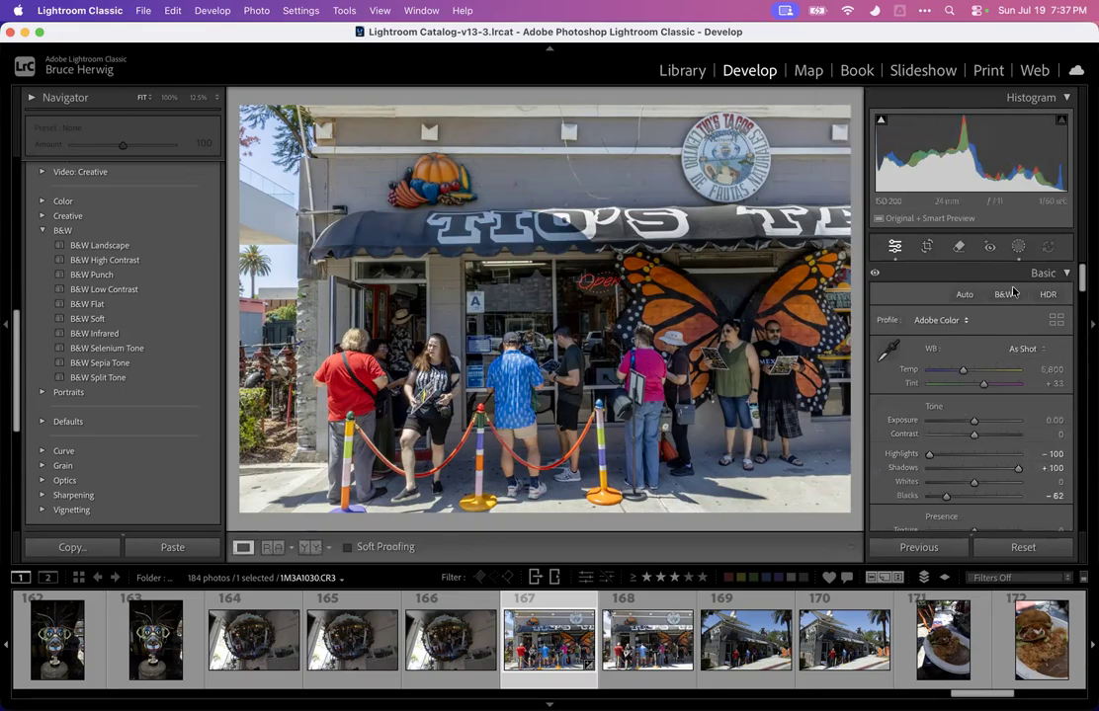
click(1019, 247)
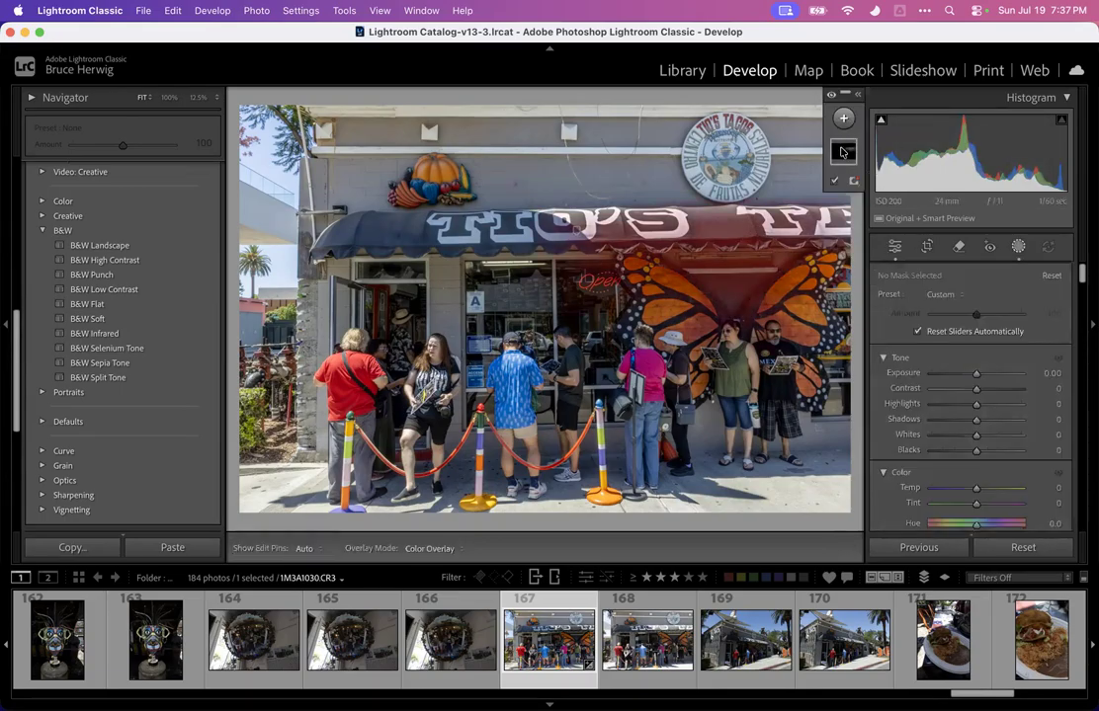
click(843, 118)
click(741, 253)
drag(550, 367, 555, 198)
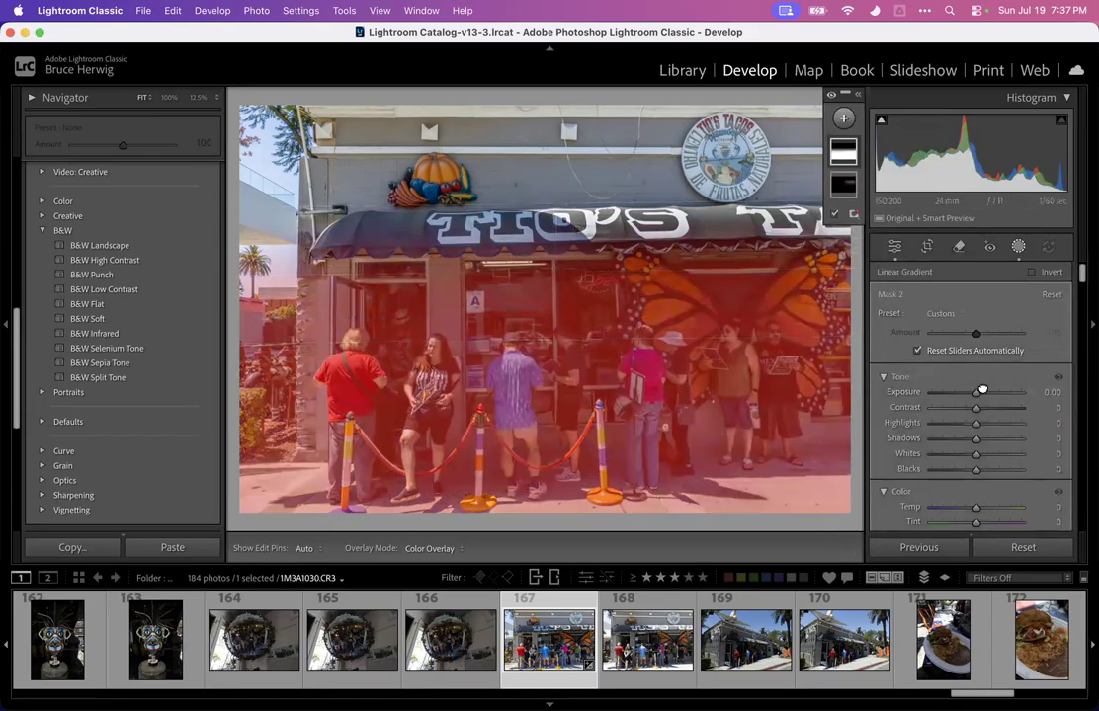
drag(976, 394, 980, 394)
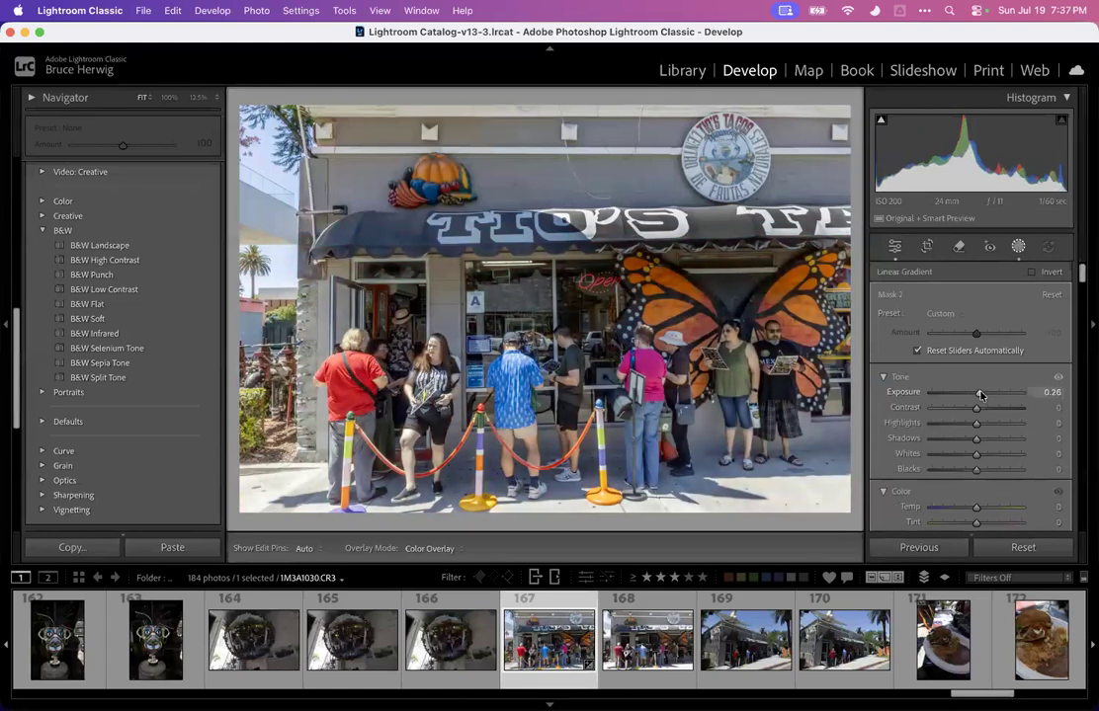
click(1017, 246)
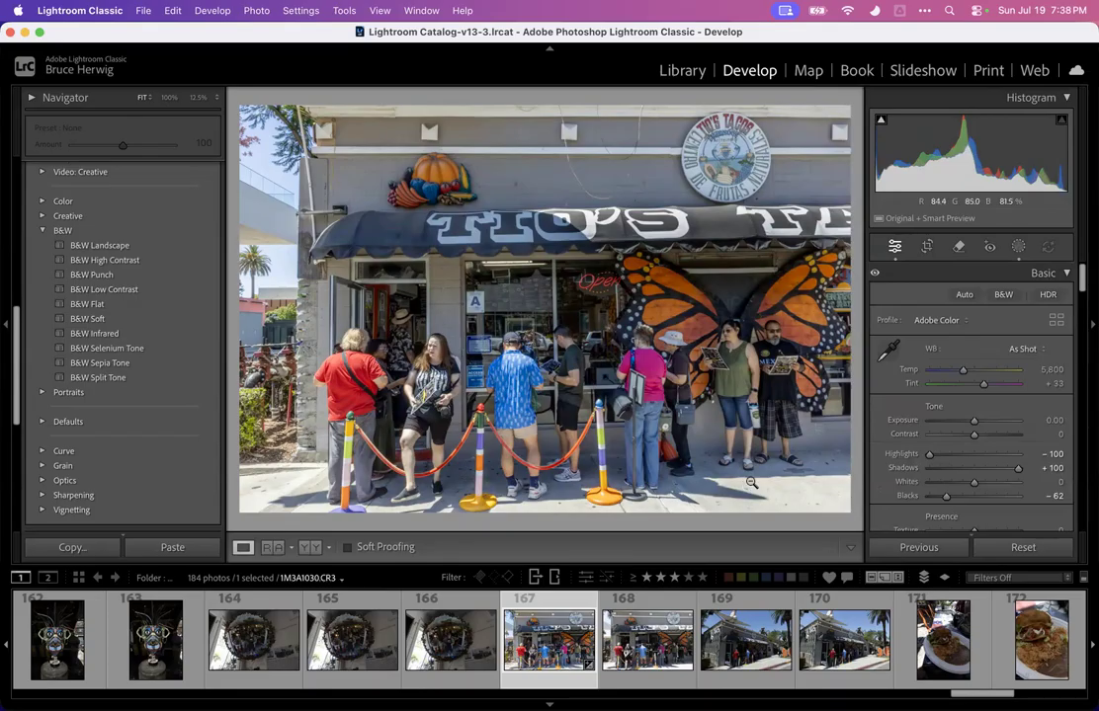
click(959, 247)
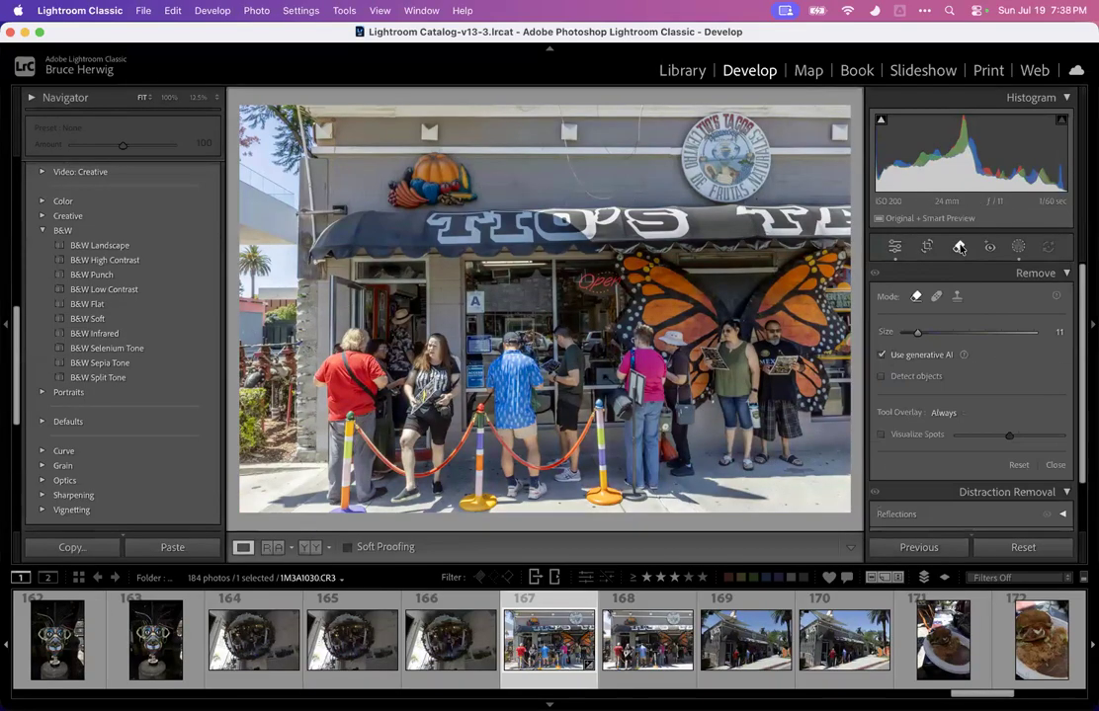
click(1017, 248)
click(1014, 249)
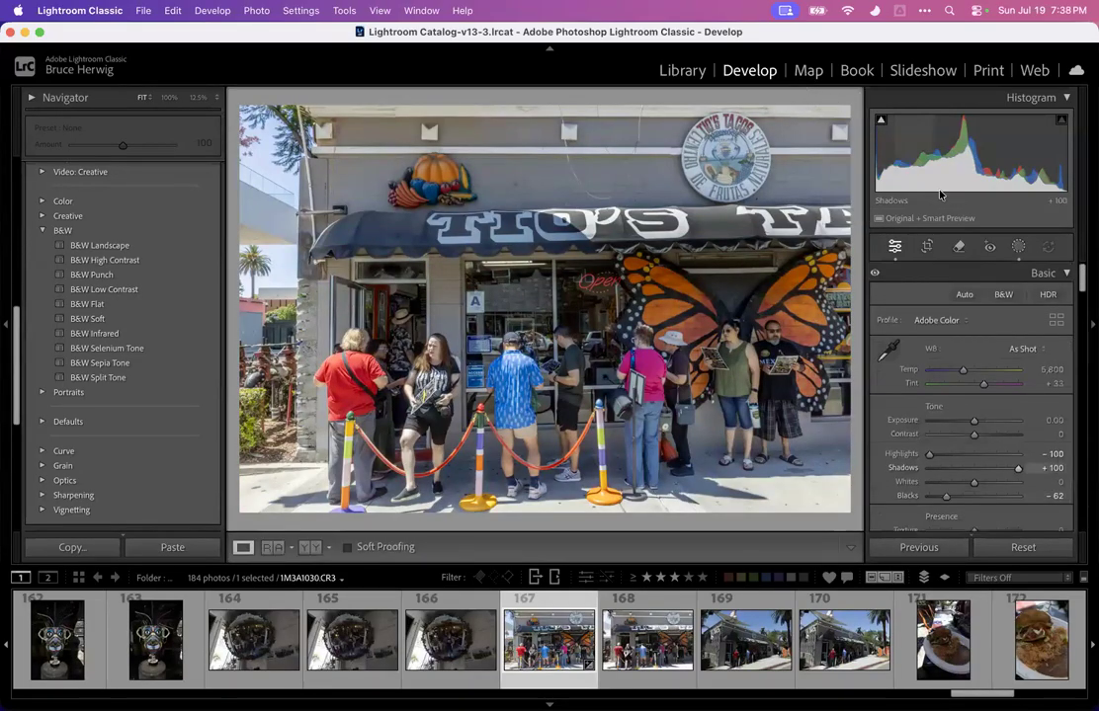
Create a new Brush mask, hide the overlay and lower the mask's Exposure
click(1017, 248)
click(842, 119)
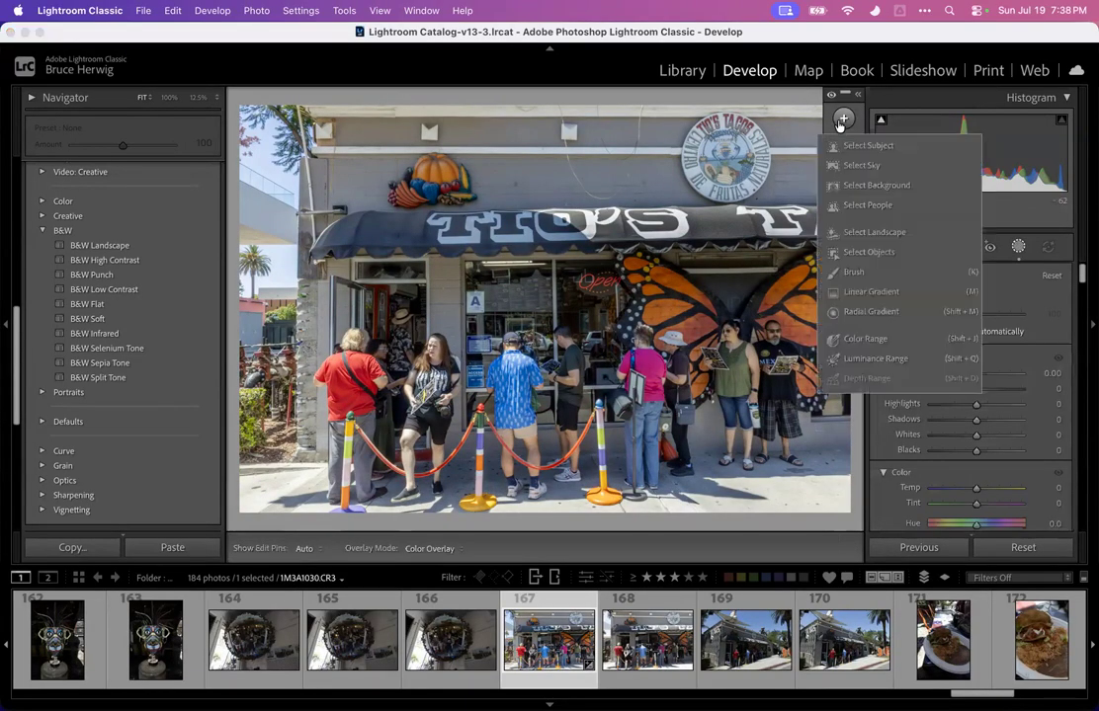
click(854, 275)
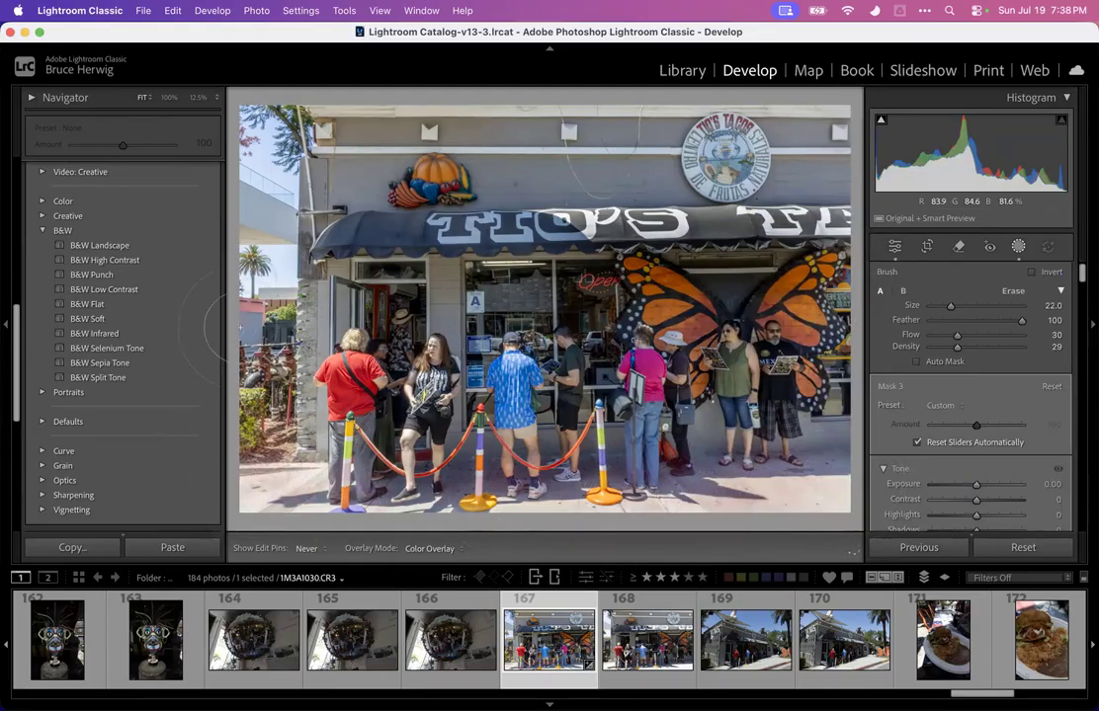
key(h)
drag(976, 484, 952, 485)
click(1017, 247)
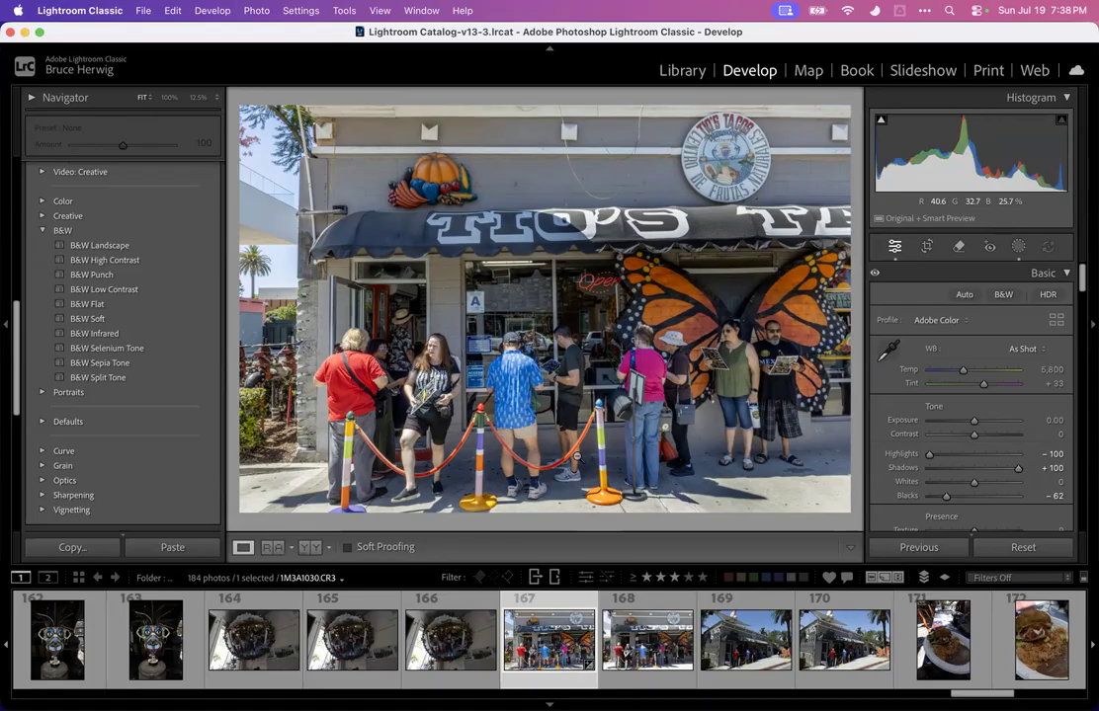
Select the edited storefront photo and the next one, and synchronize the settings including all masks
click(631, 638)
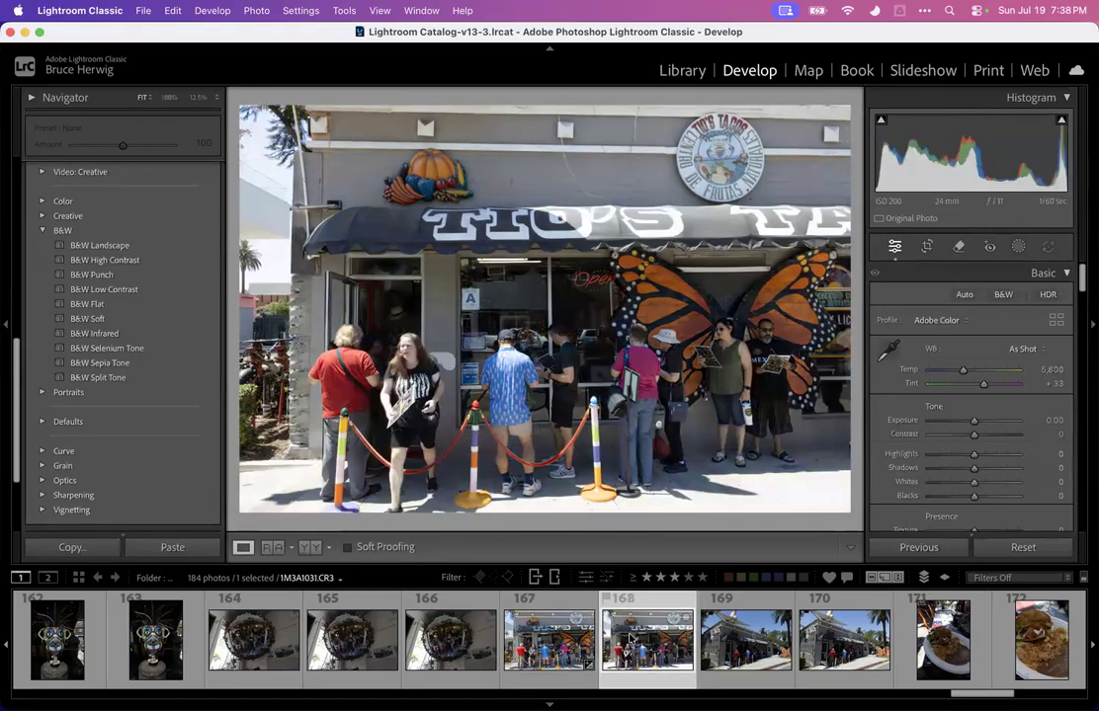
key(Left)
key(Right)
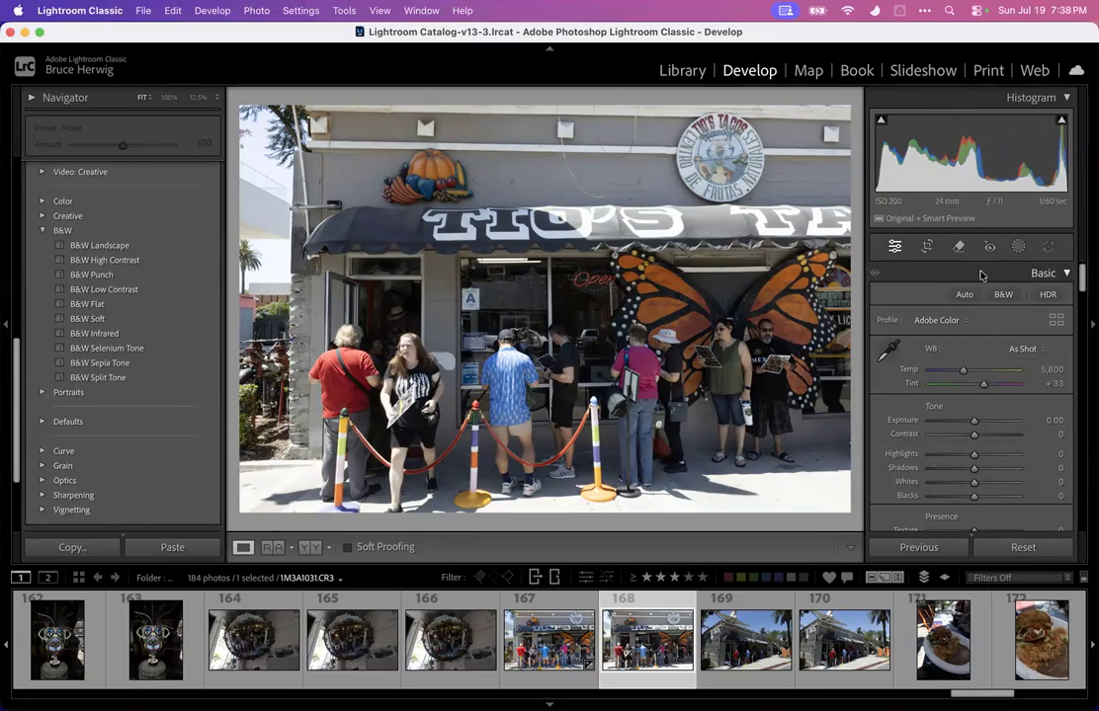
click(535, 639)
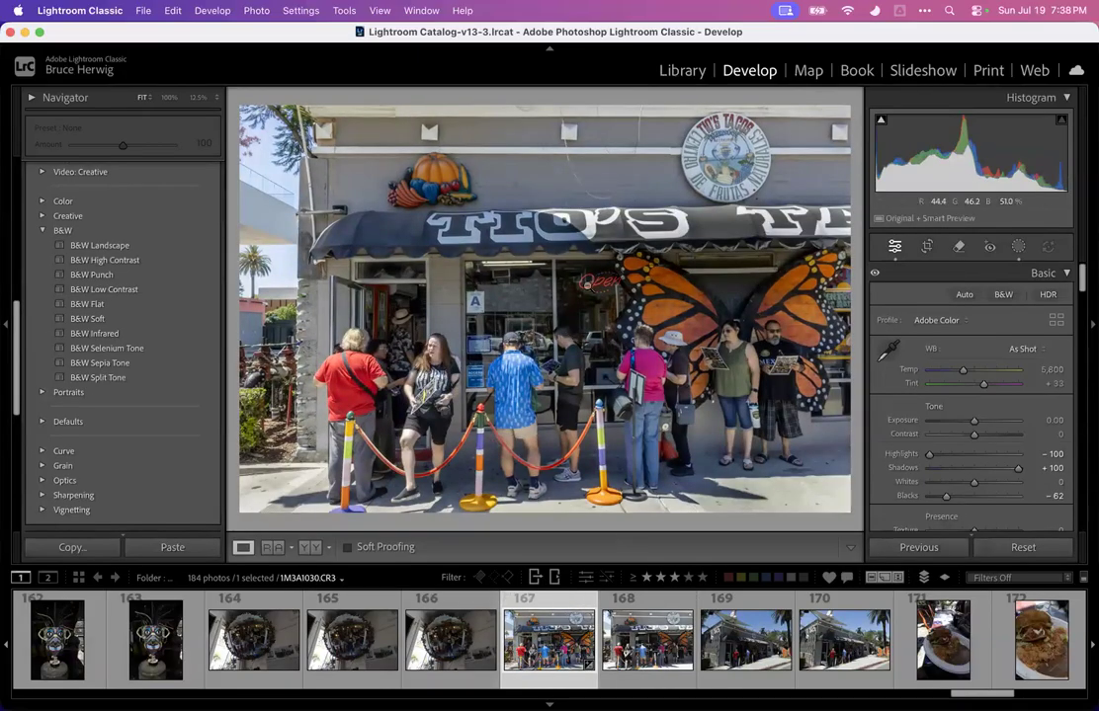
super+click(647, 637)
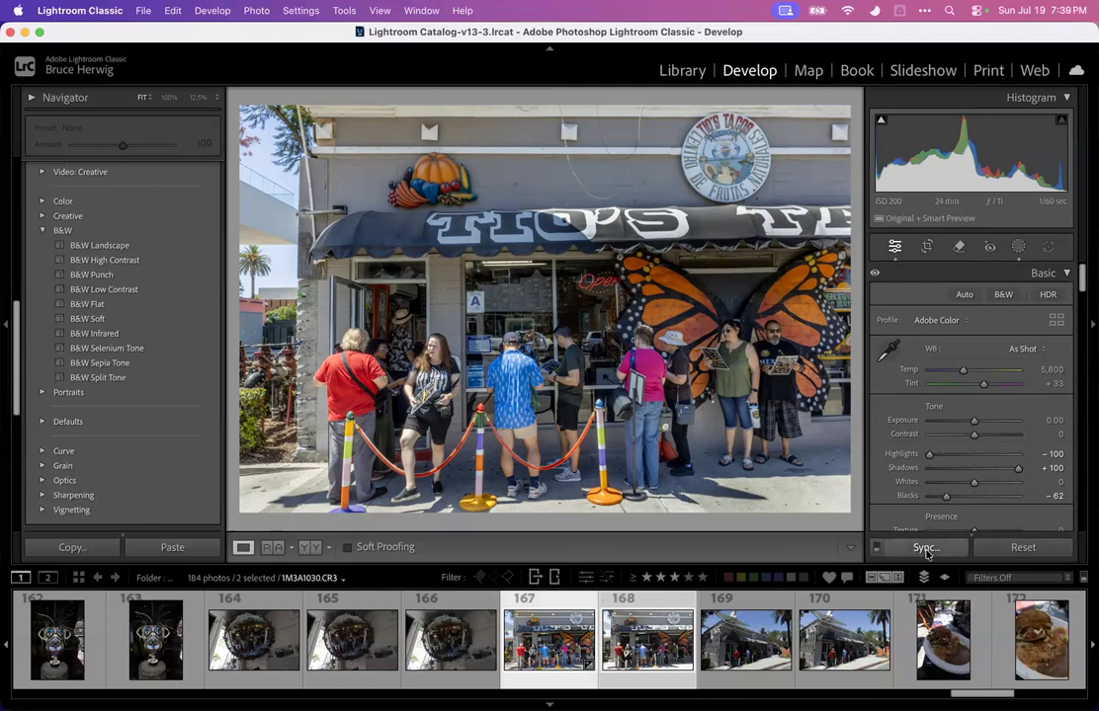
click(927, 550)
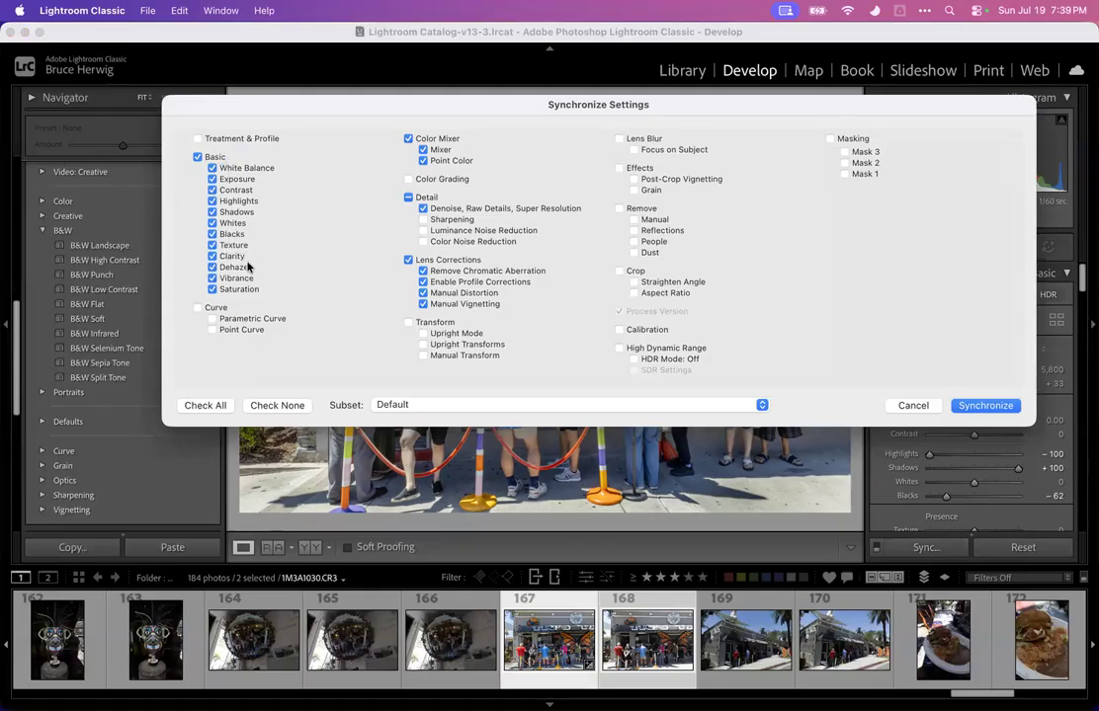
click(830, 139)
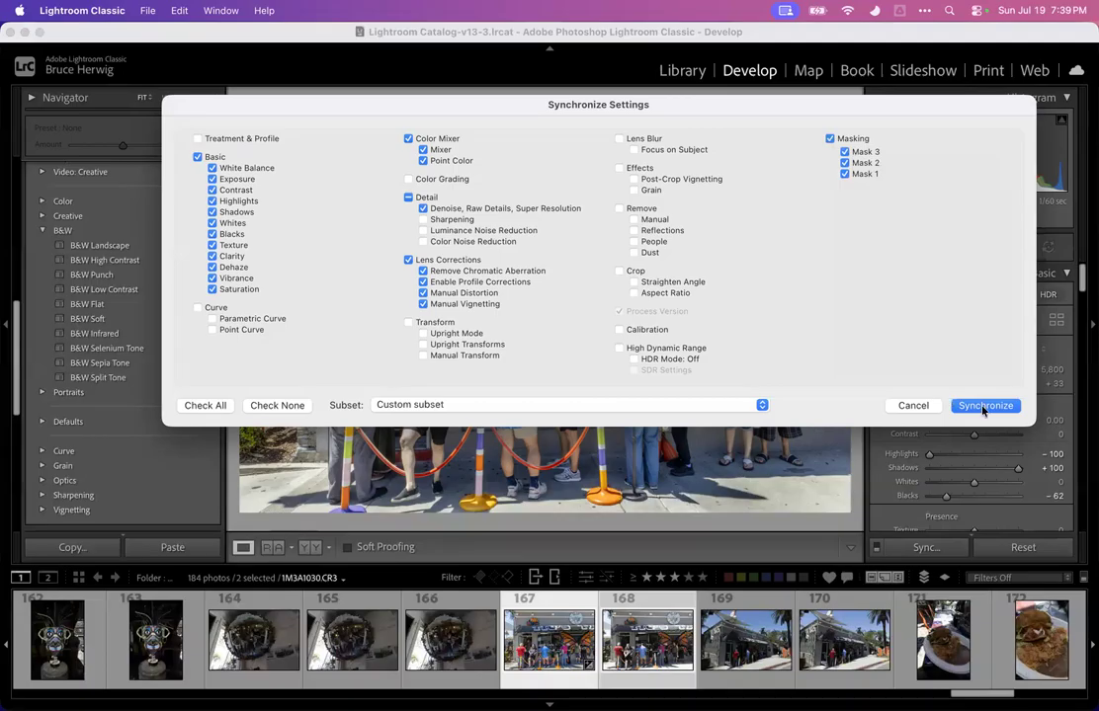
click(983, 406)
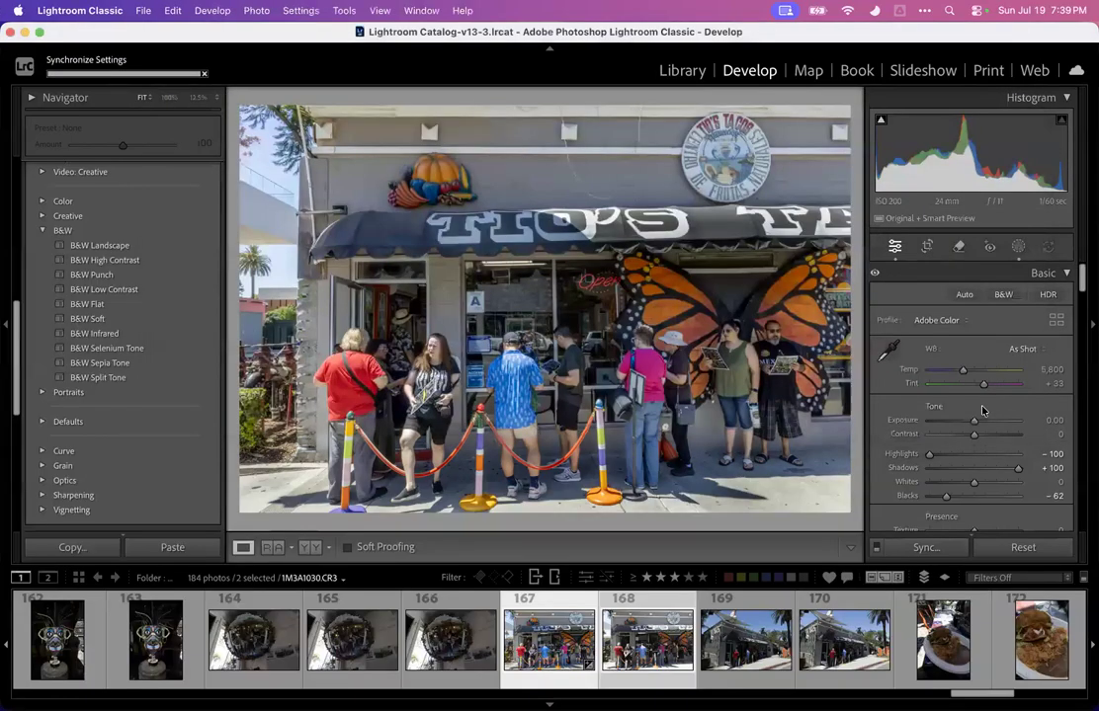
Select the second storefront photo together with the angled storefront shot and synchronize settings including masking
click(671, 616)
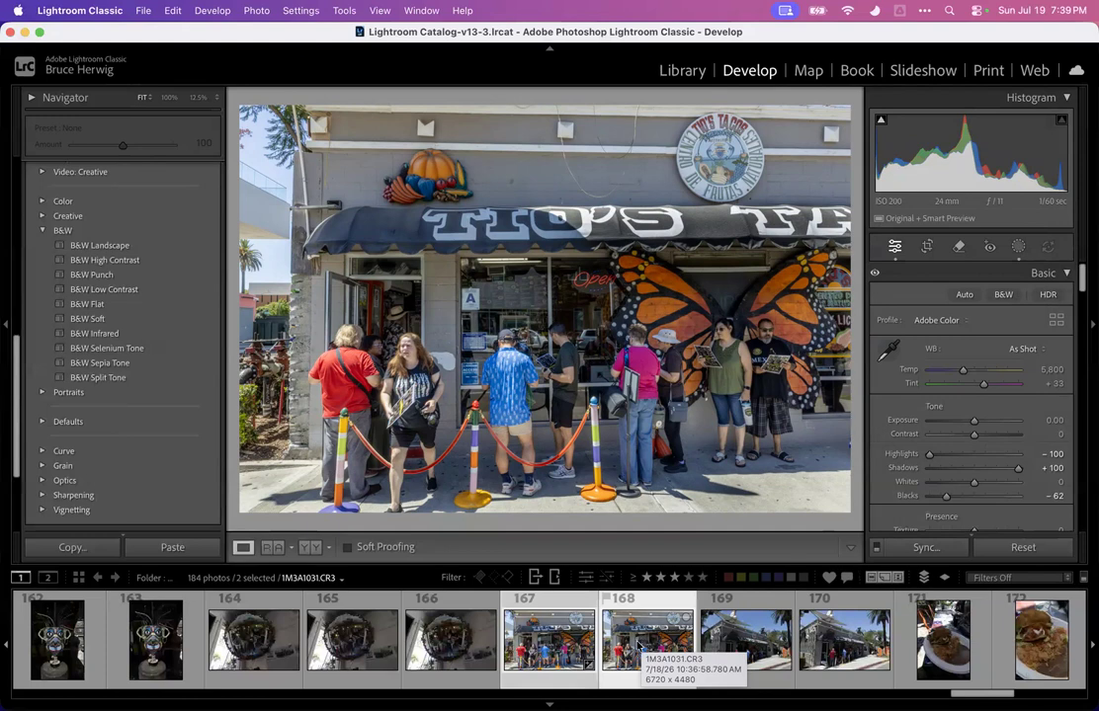
click(652, 648)
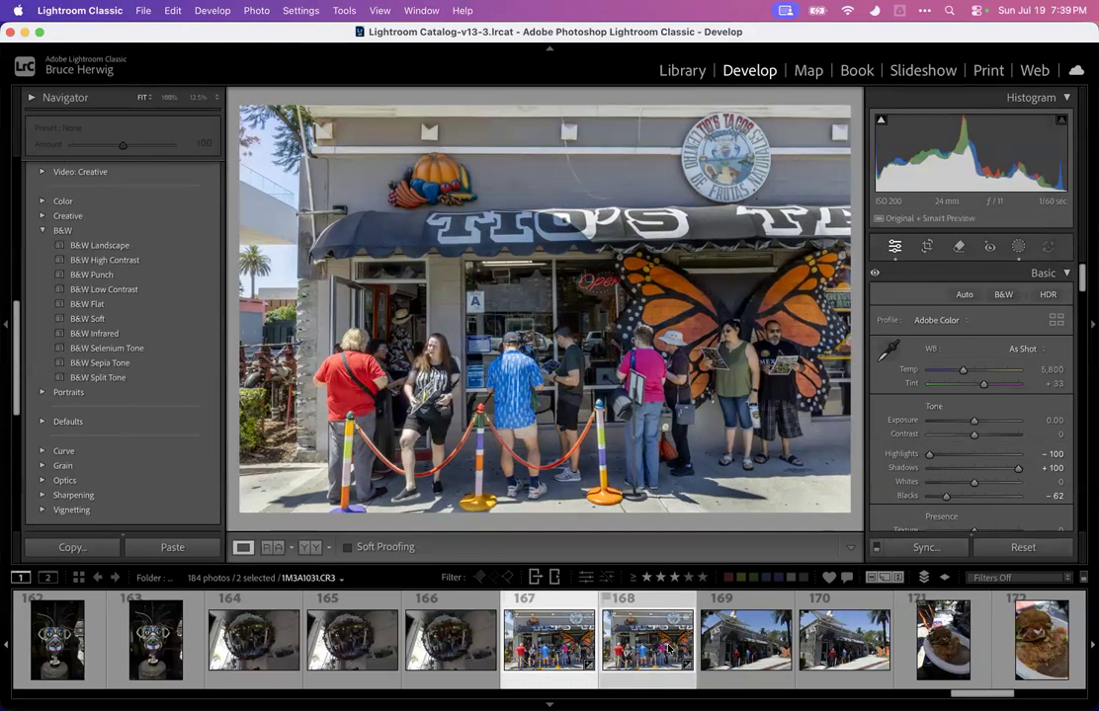
click(667, 648)
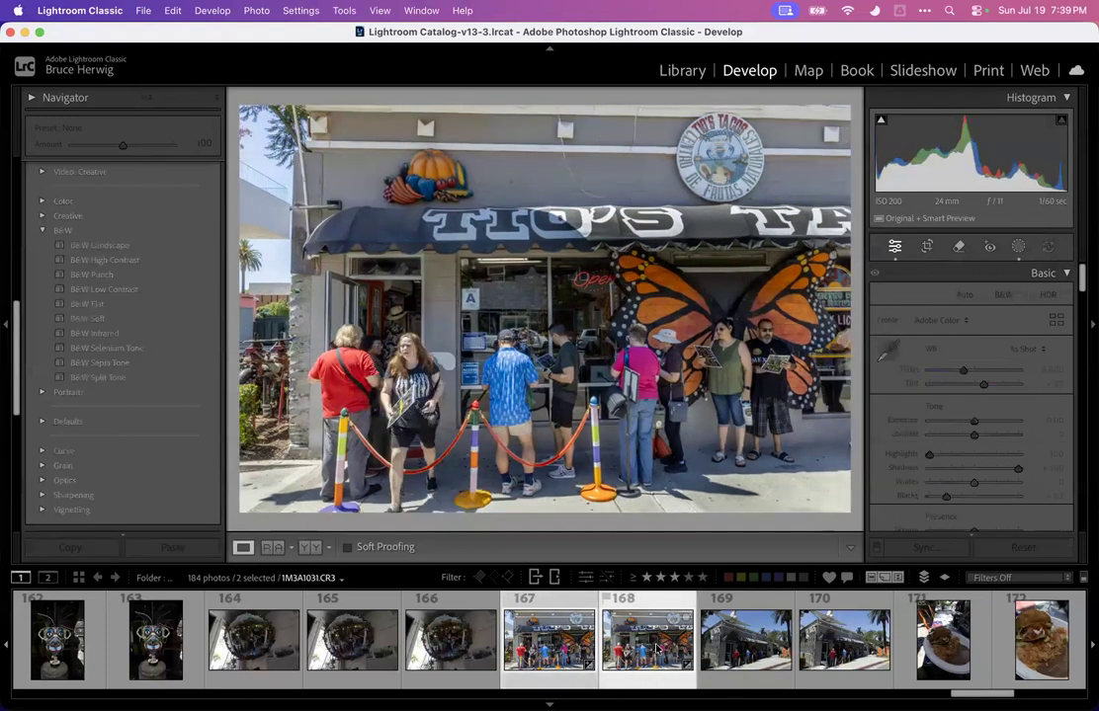
click(747, 650)
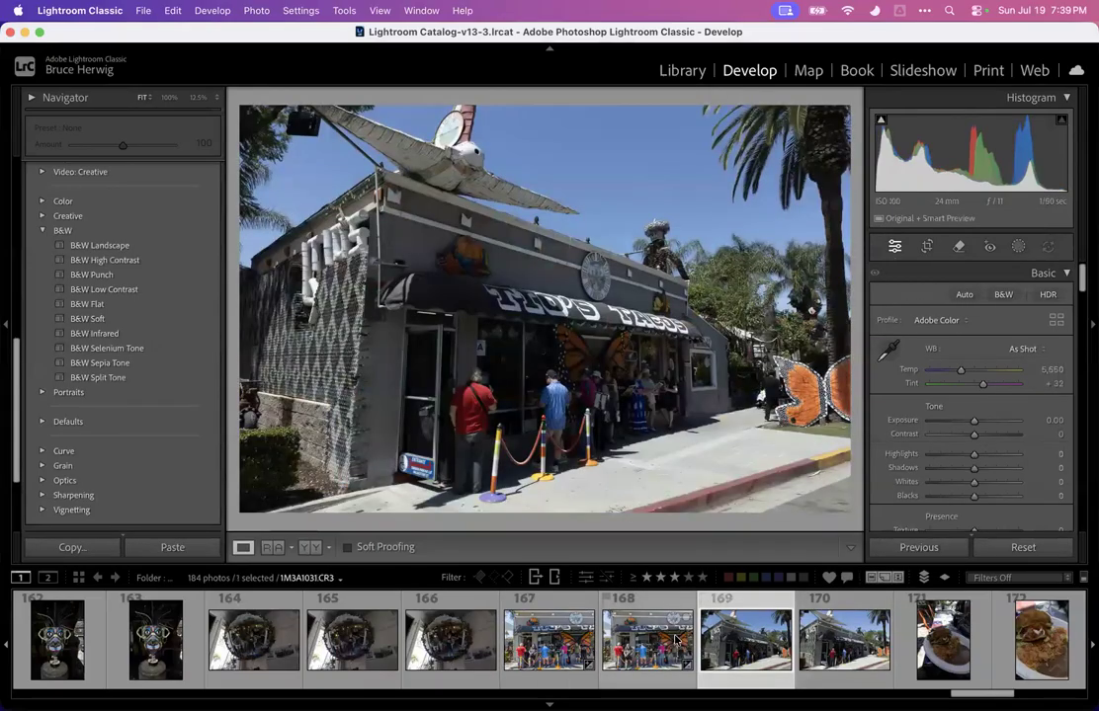
super+click(652, 647)
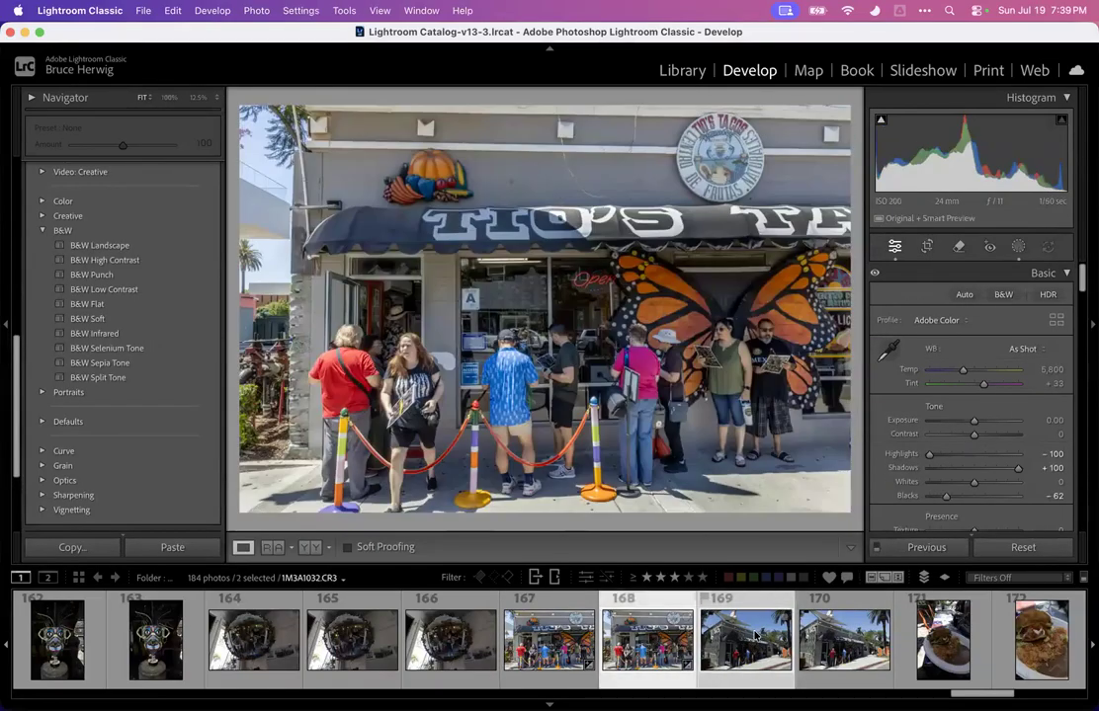
click(919, 550)
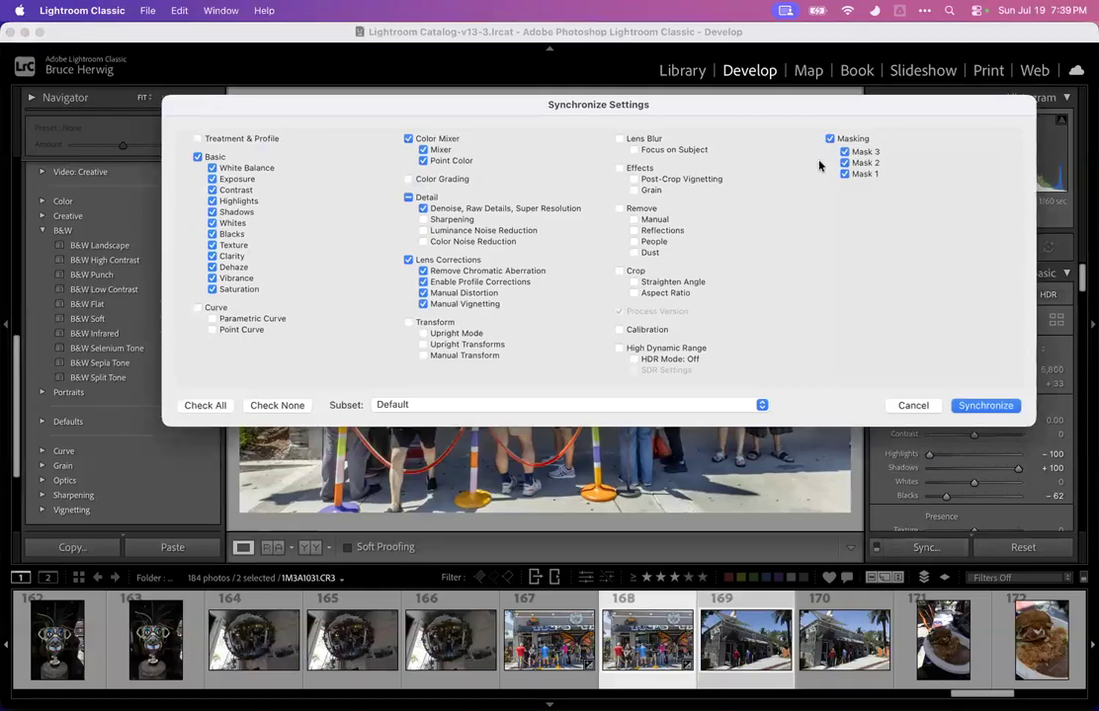
click(830, 139)
click(983, 410)
Open the angled storefront photo, set Exposure to +0.70 and apply the Auto Upright transform
click(761, 644)
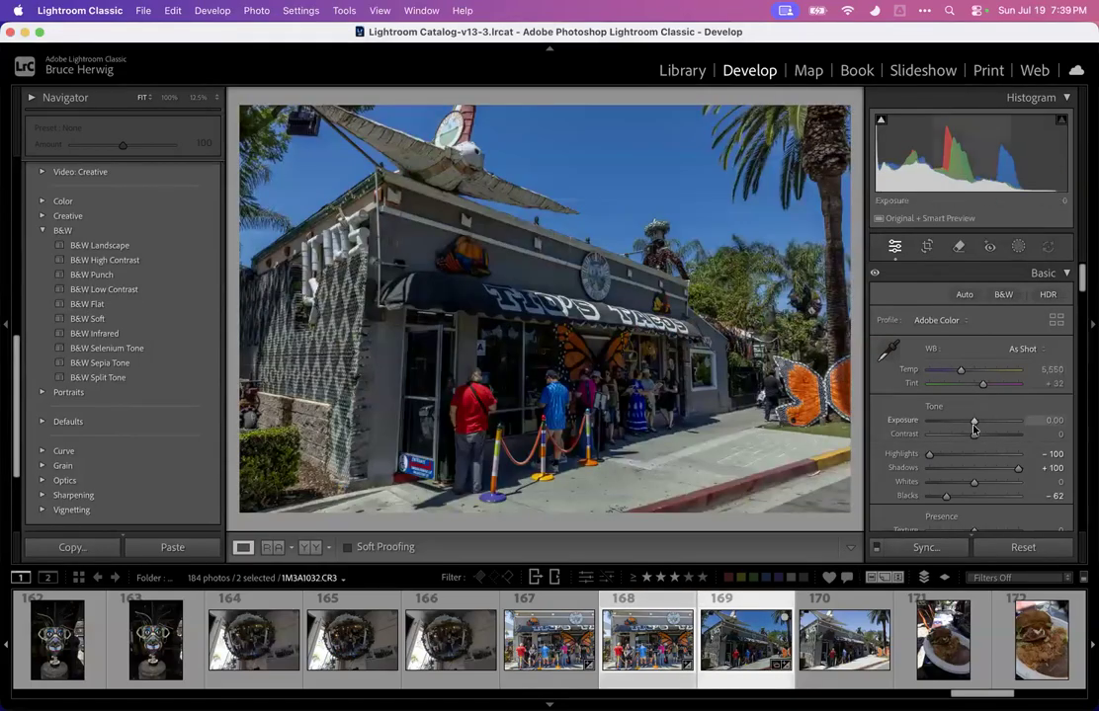
drag(975, 422, 978, 424)
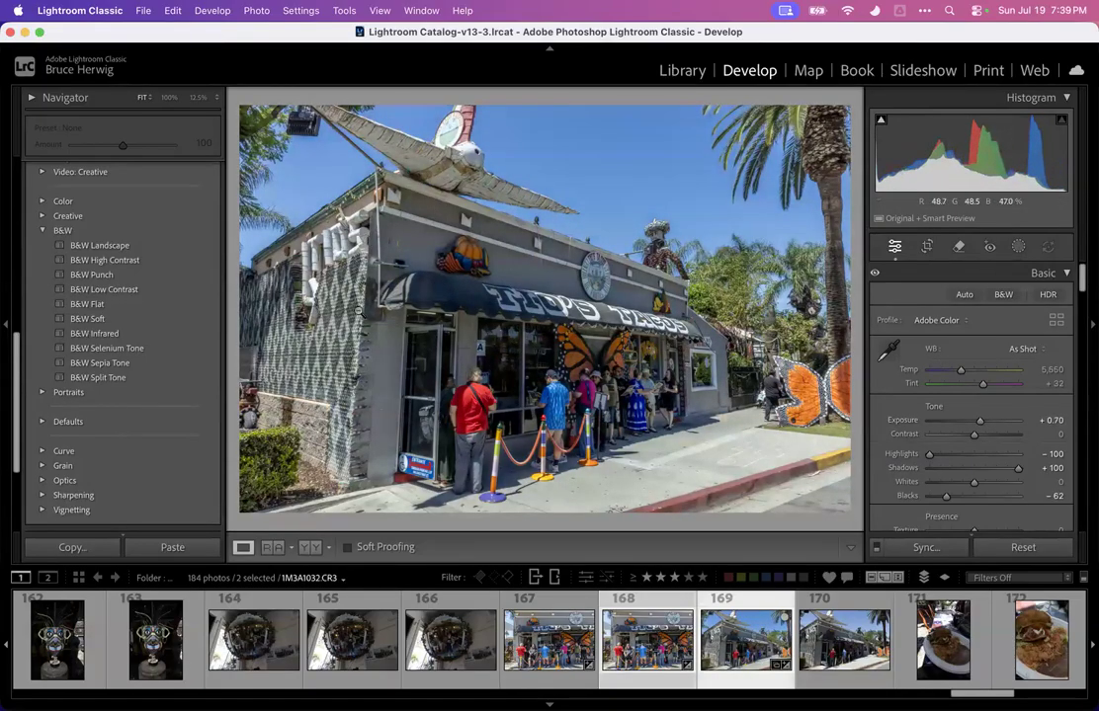
scroll(922, 328, down, 20)
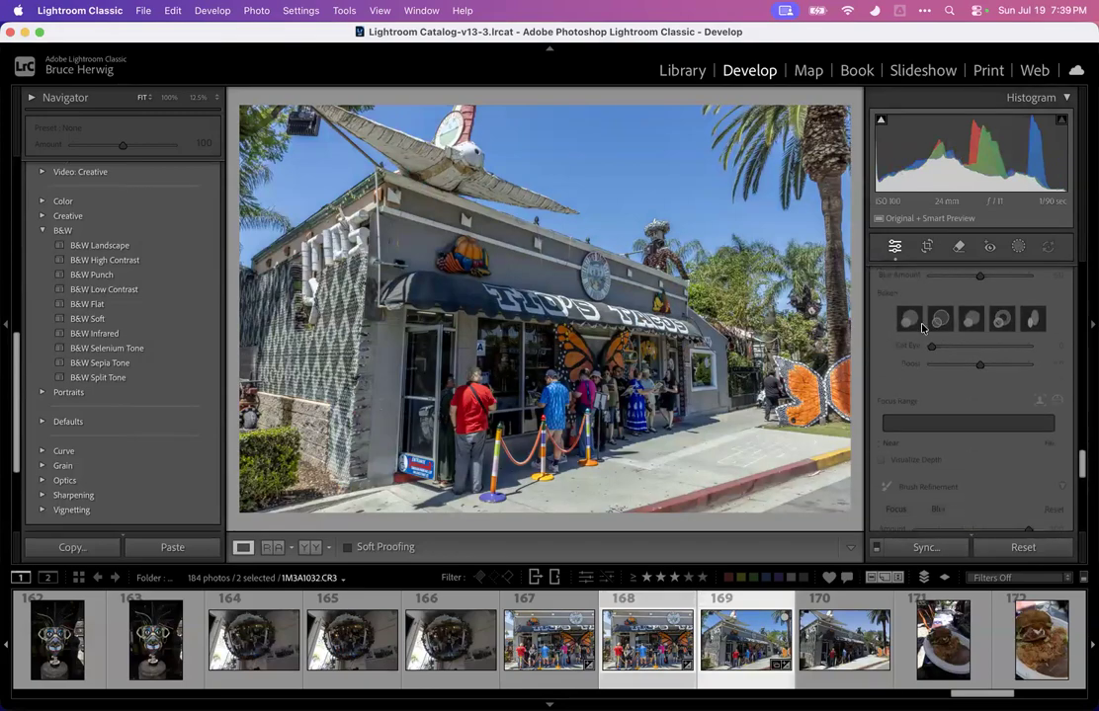
scroll(922, 328, down, 10)
scroll(921, 328, up, 10)
scroll(922, 328, up, 5)
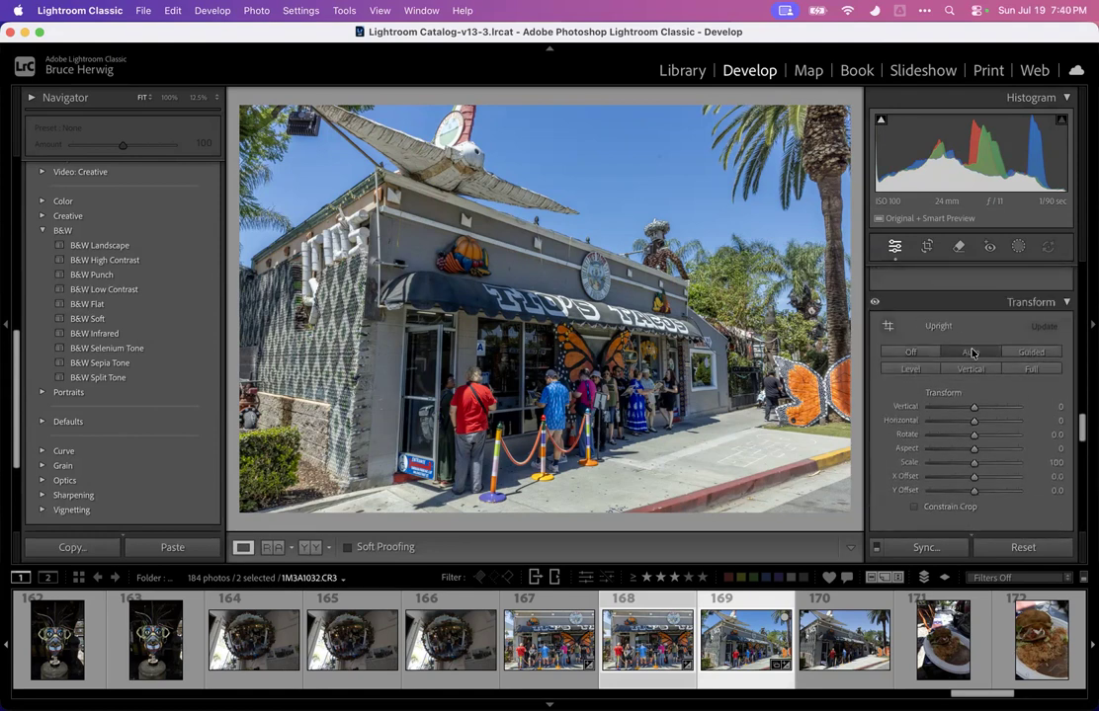
click(971, 352)
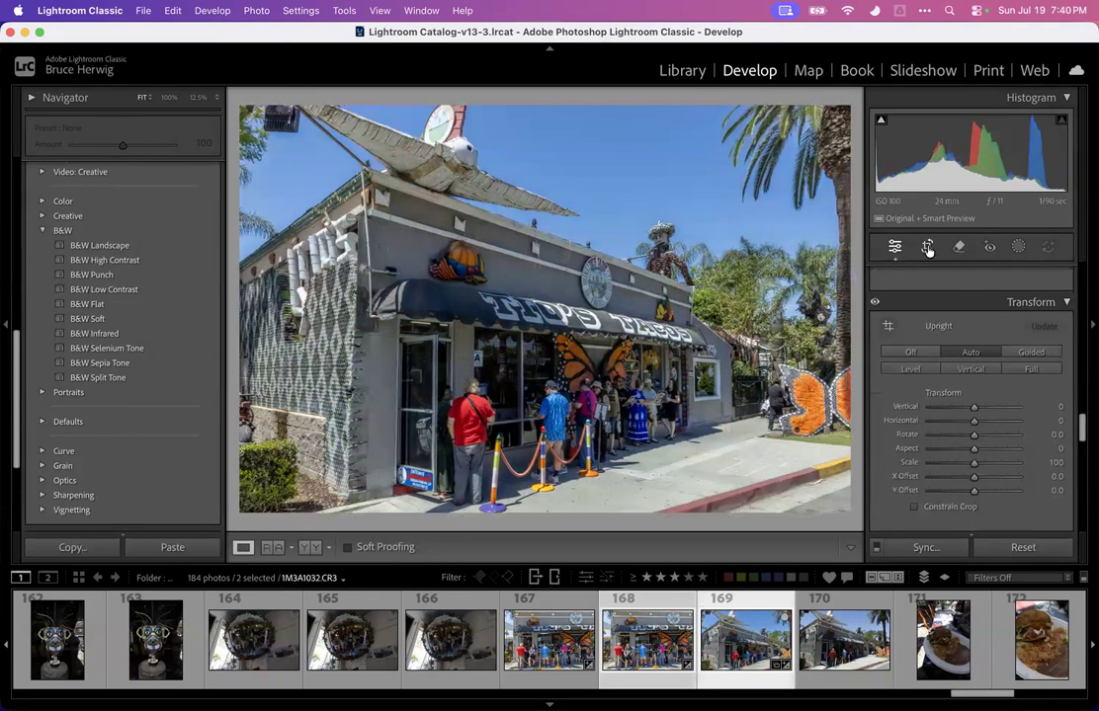
Crop the angled storefront photo, trimming the right and top edges slightly, and commit the crop
click(927, 246)
drag(850, 309, 833, 321)
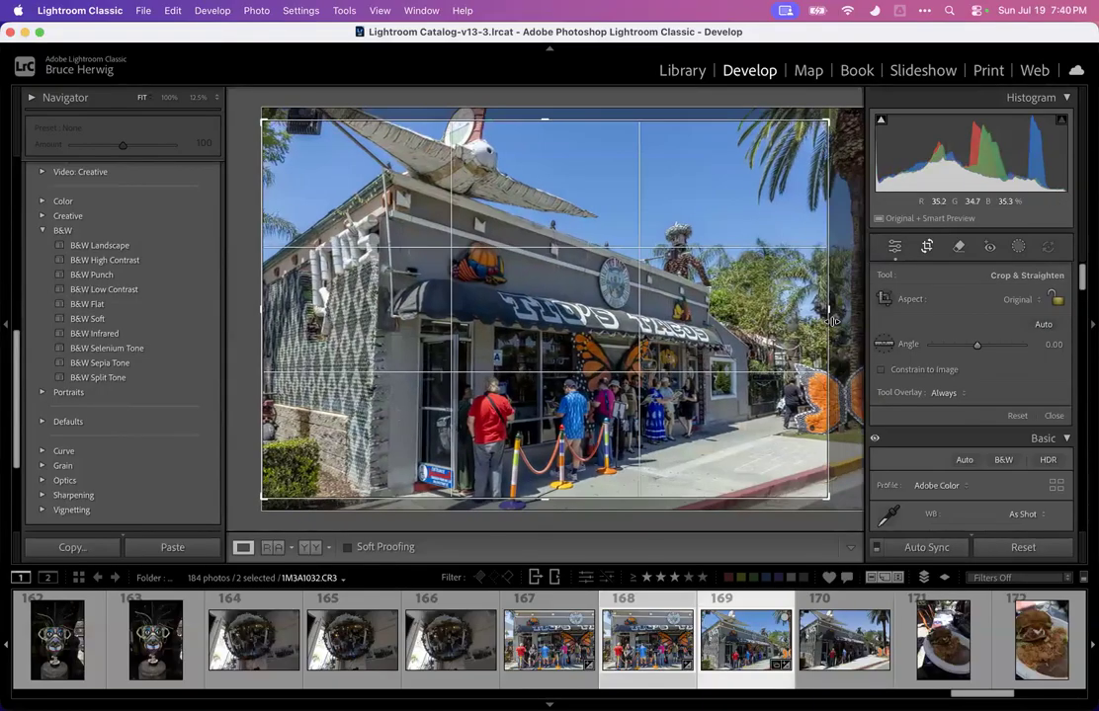
drag(758, 298, 755, 285)
drag(828, 120, 819, 129)
drag(731, 209, 713, 217)
key(Return)
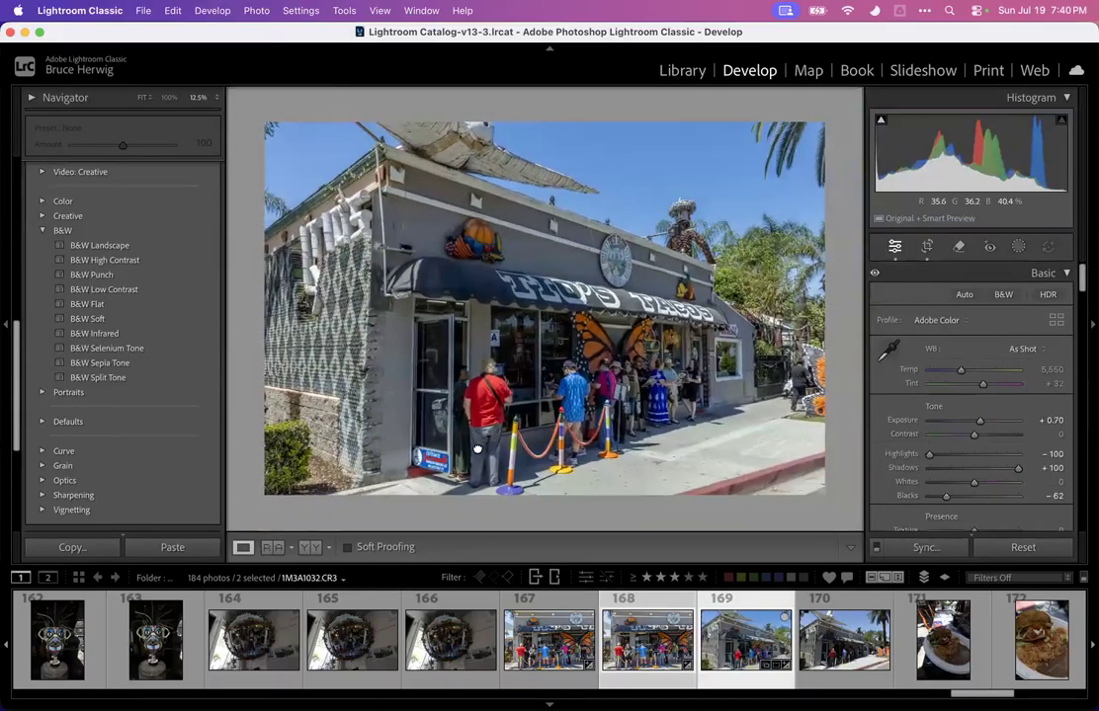
Zoom to 100% to inspect the people at the shop entrance, then return to the fitted view
click(169, 97)
drag(420, 255, 420, 360)
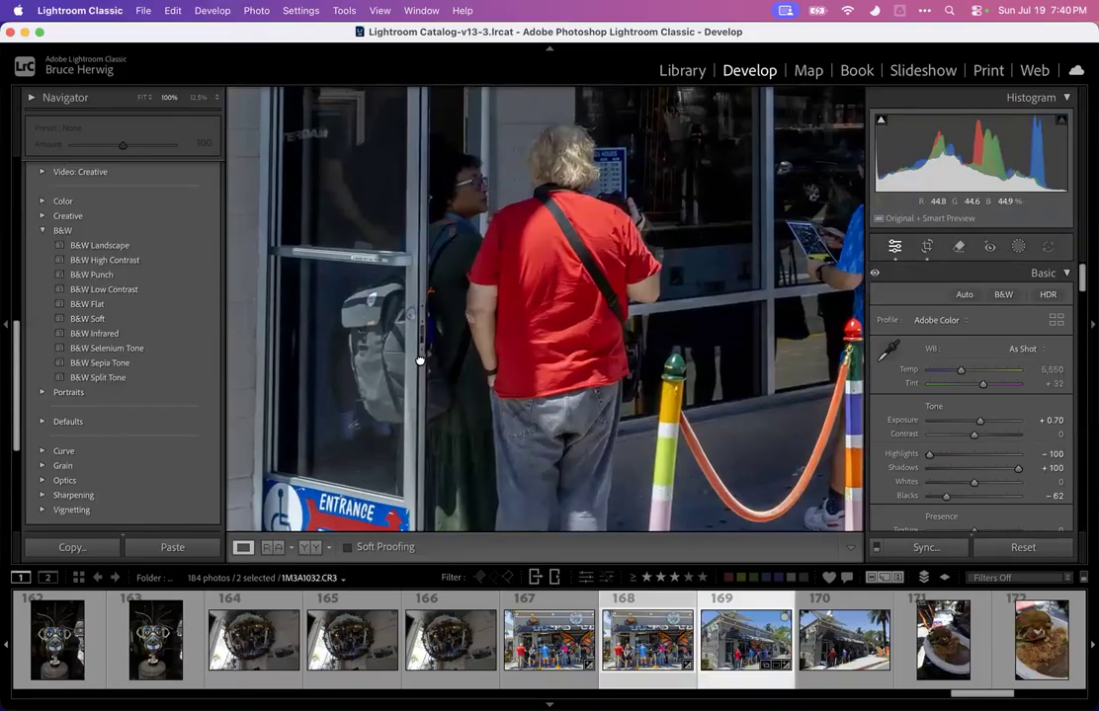
click(532, 217)
key(z)
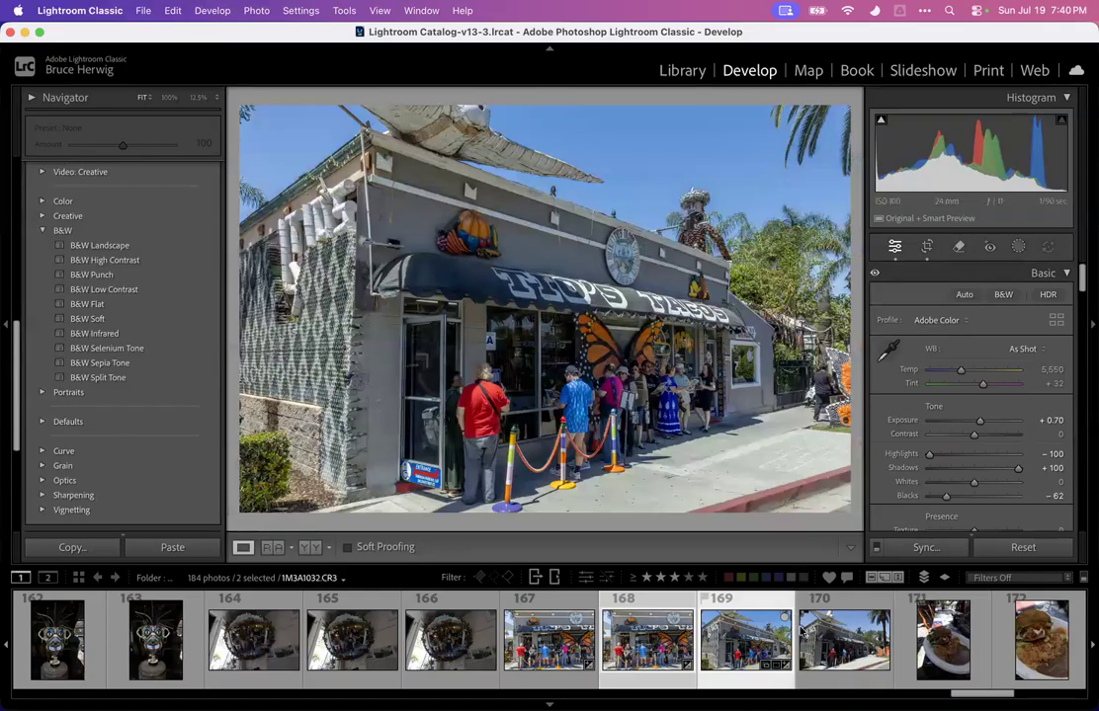
Scroll the filmstrip and browse the taco plate photos to open the first taco plate shot
scroll(772, 647, down, 5)
scroll(772, 647, down, 3)
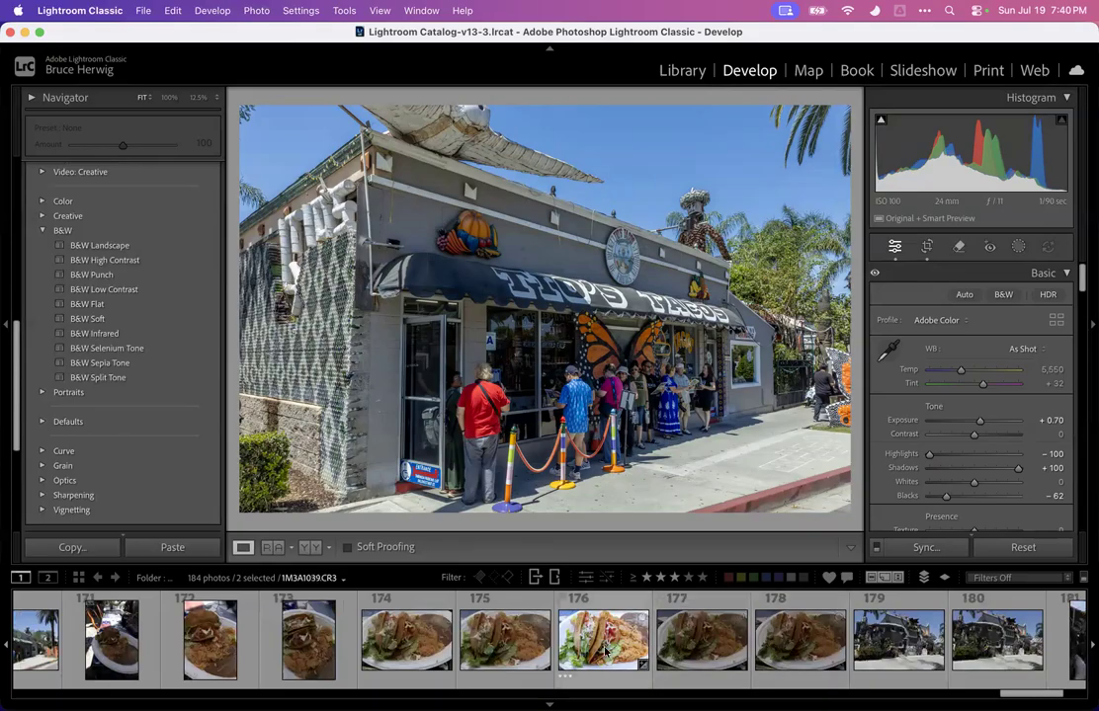
click(604, 650)
click(504, 640)
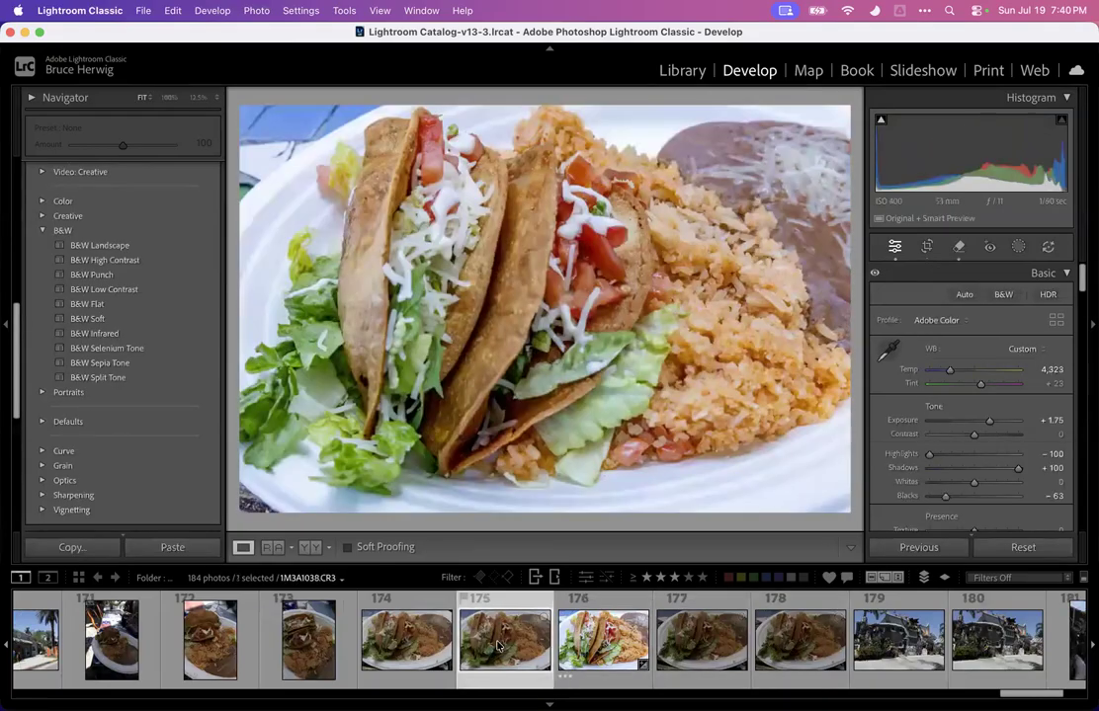
click(416, 638)
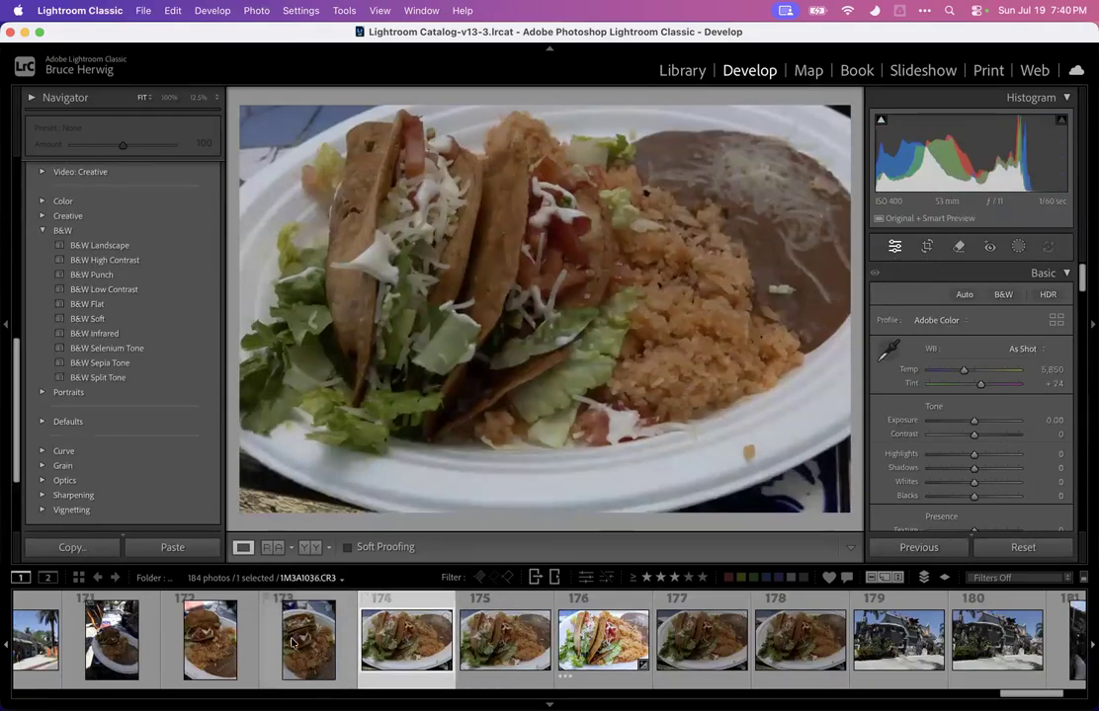
Browse the taco plate photos 172 through 176 one by one in the filmstrip
click(308, 638)
click(605, 652)
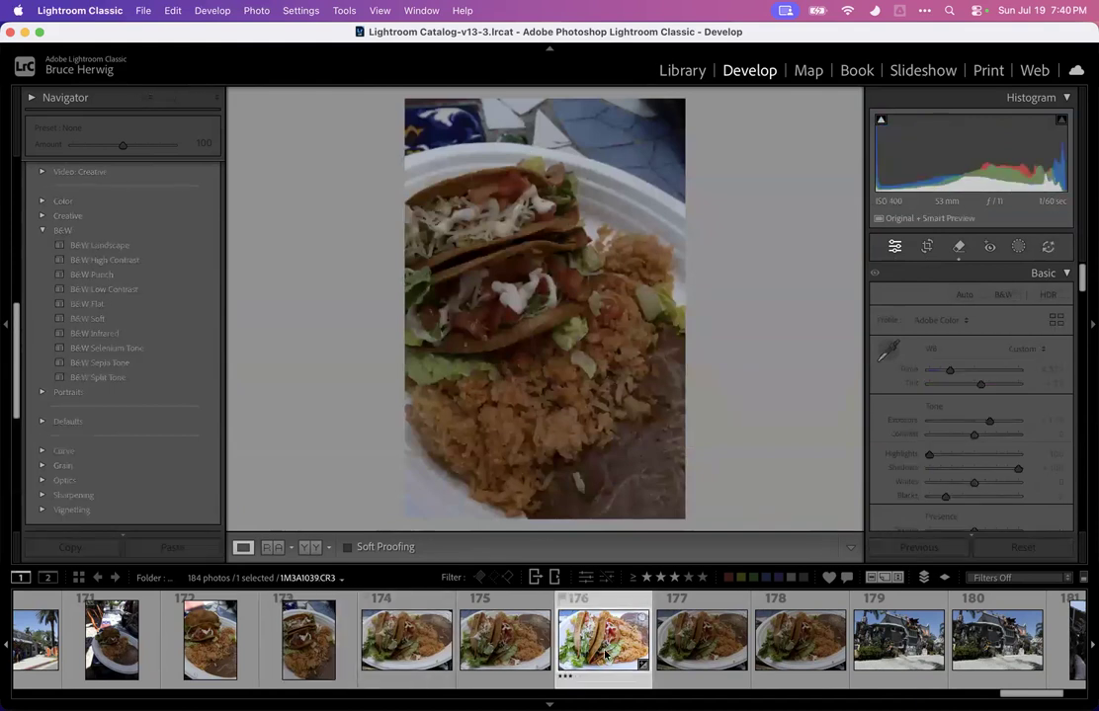
shift+click(306, 637)
shift+click(209, 637)
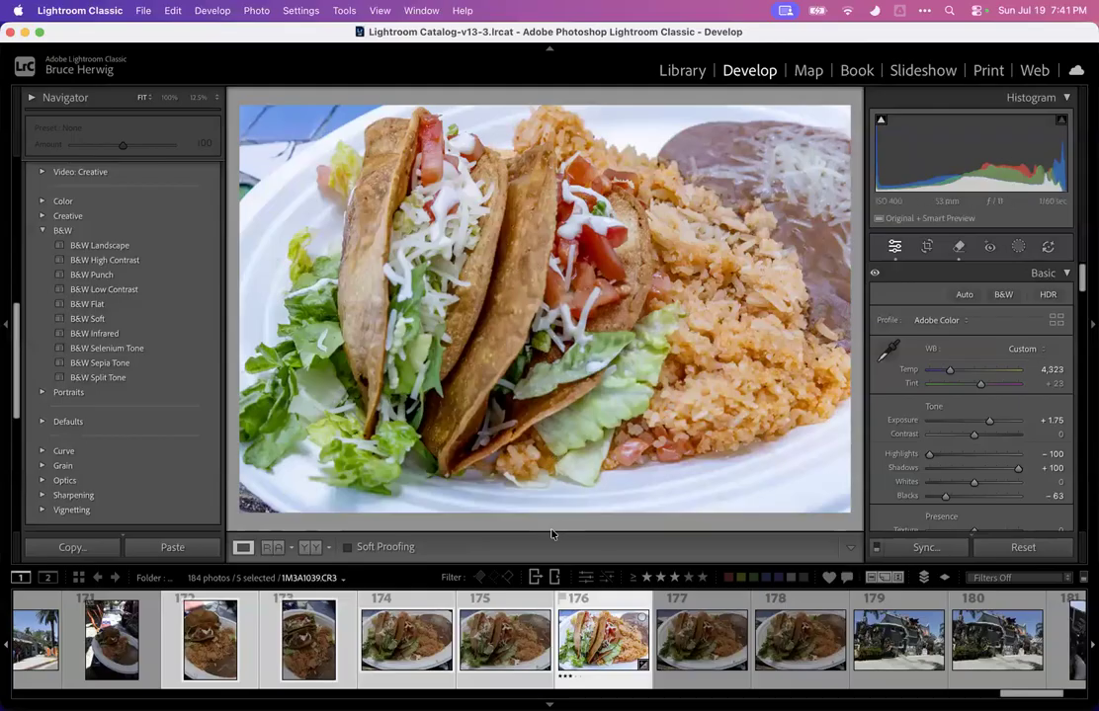
click(617, 639)
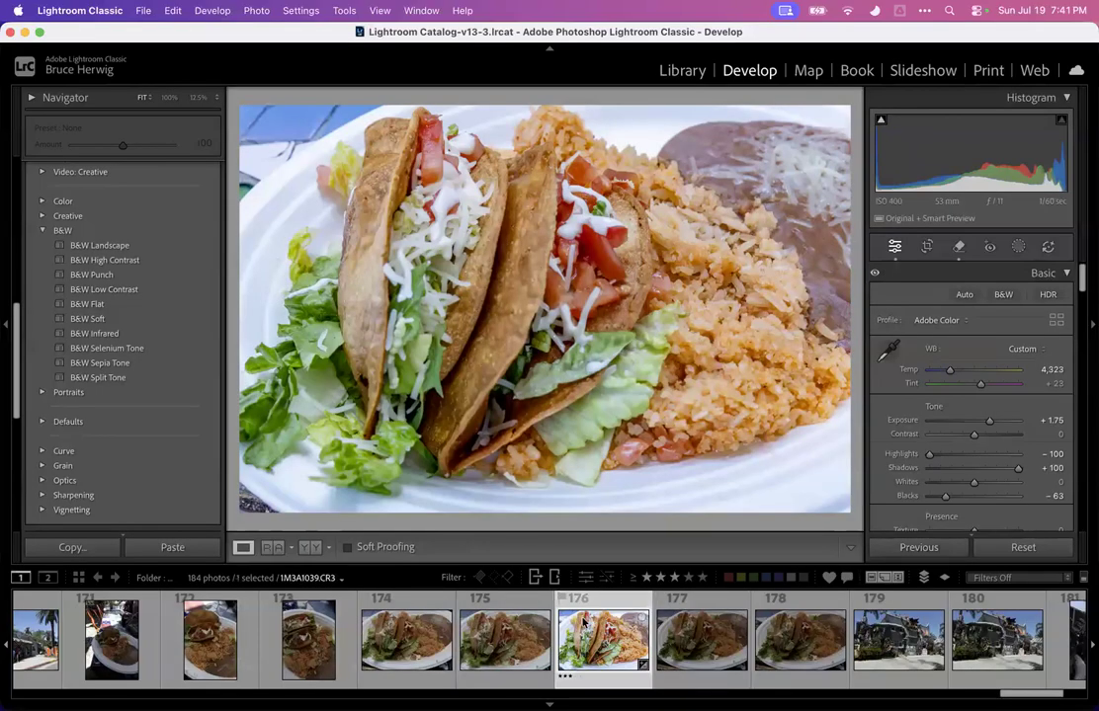
click(504, 637)
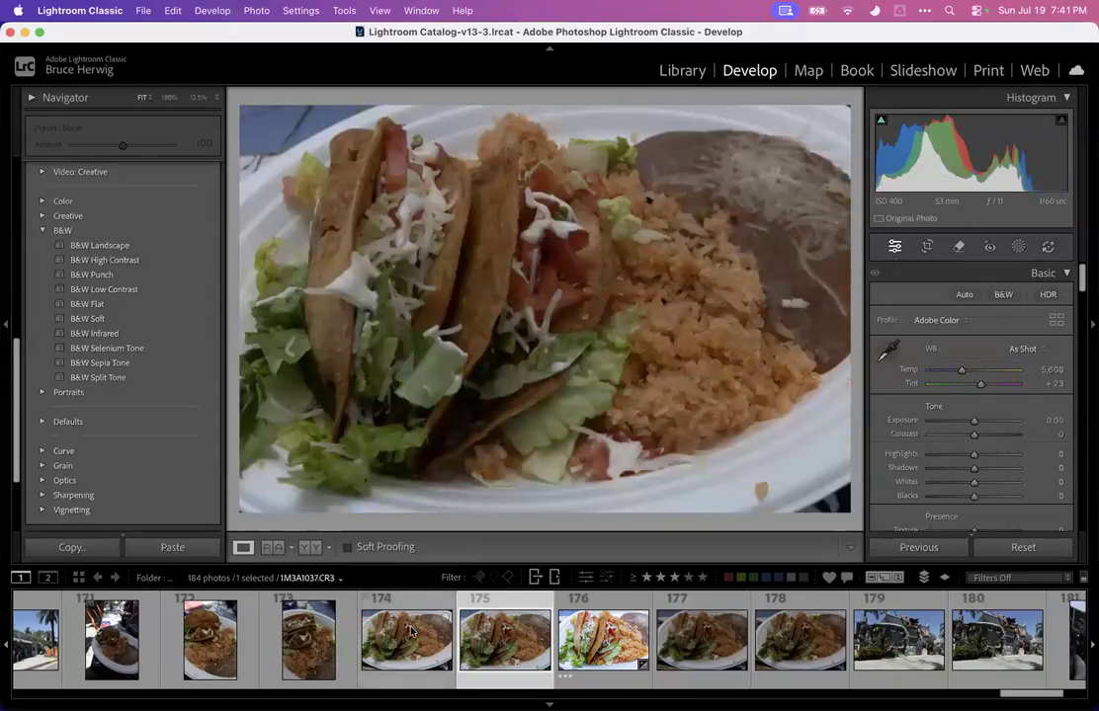
click(405, 637)
click(306, 629)
click(209, 637)
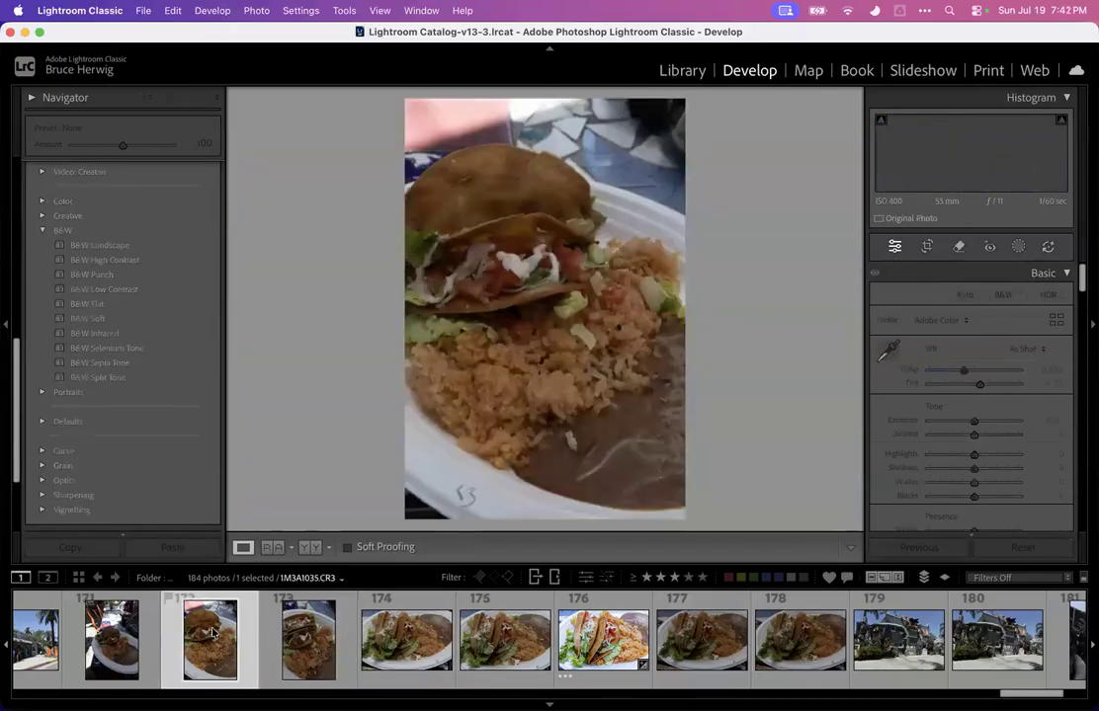
Synchronize the edited taco plate's settings to photos 172 through 176, then undo the synchronization
click(600, 644)
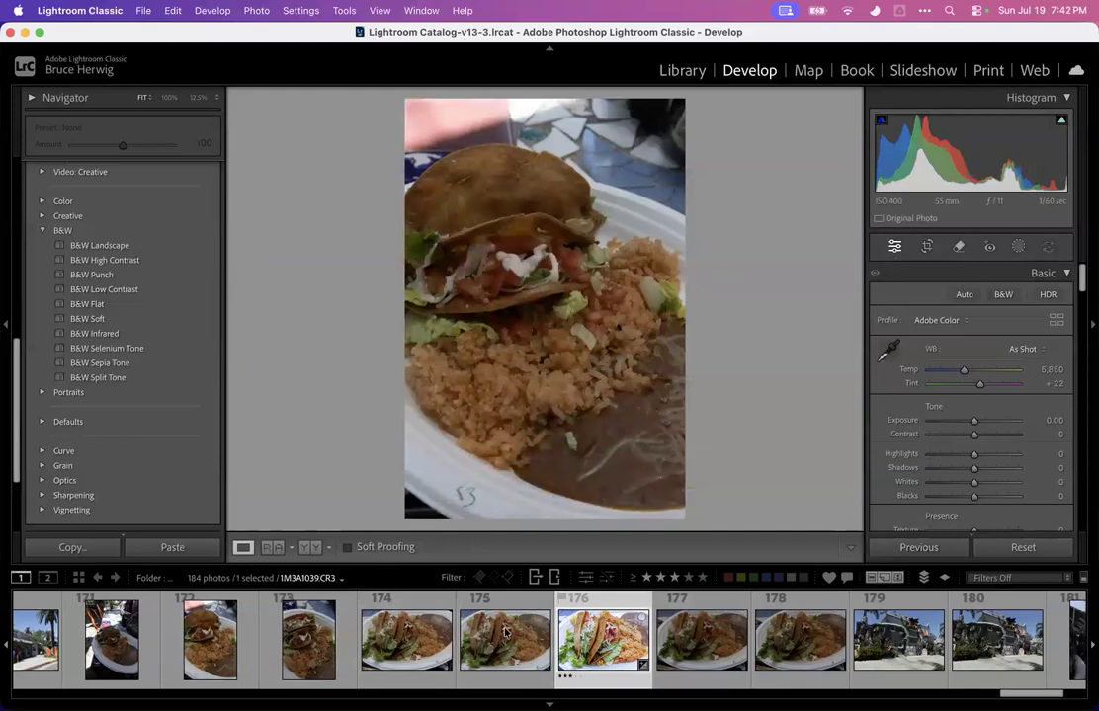
shift+click(210, 638)
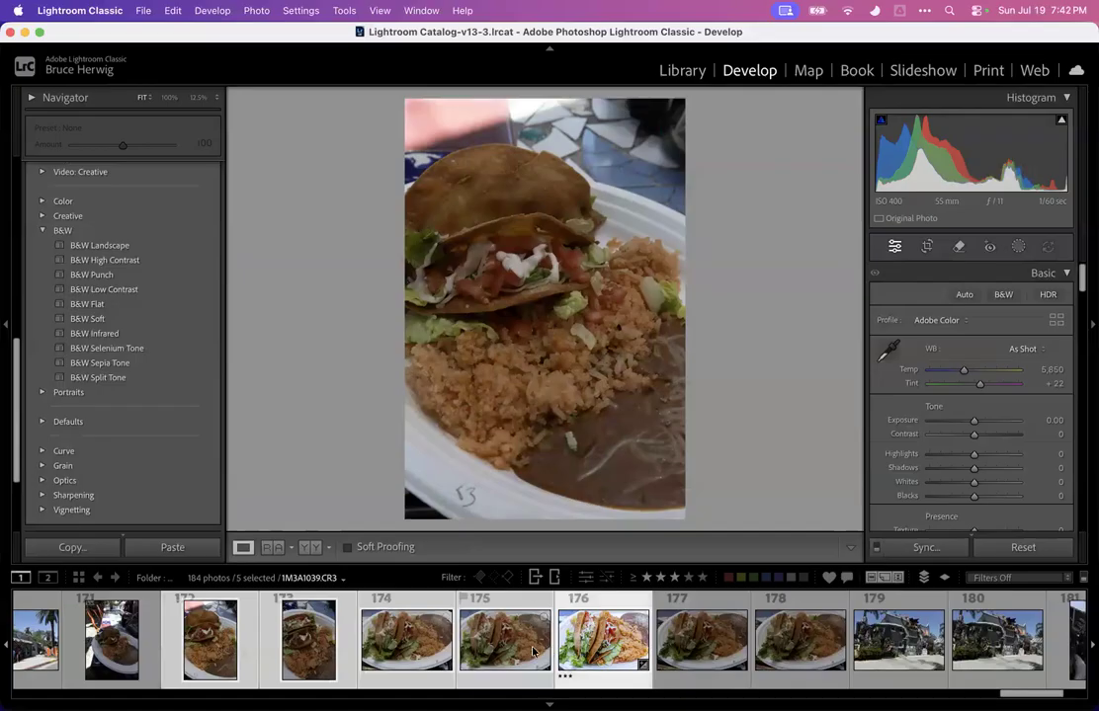
click(924, 548)
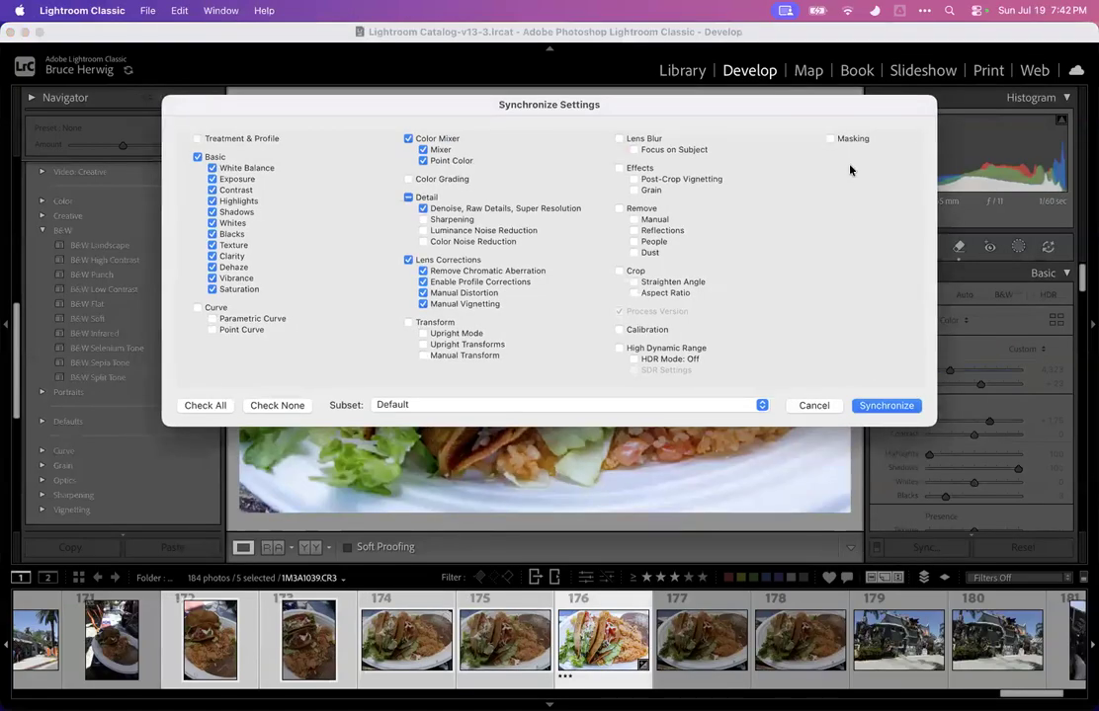
click(884, 406)
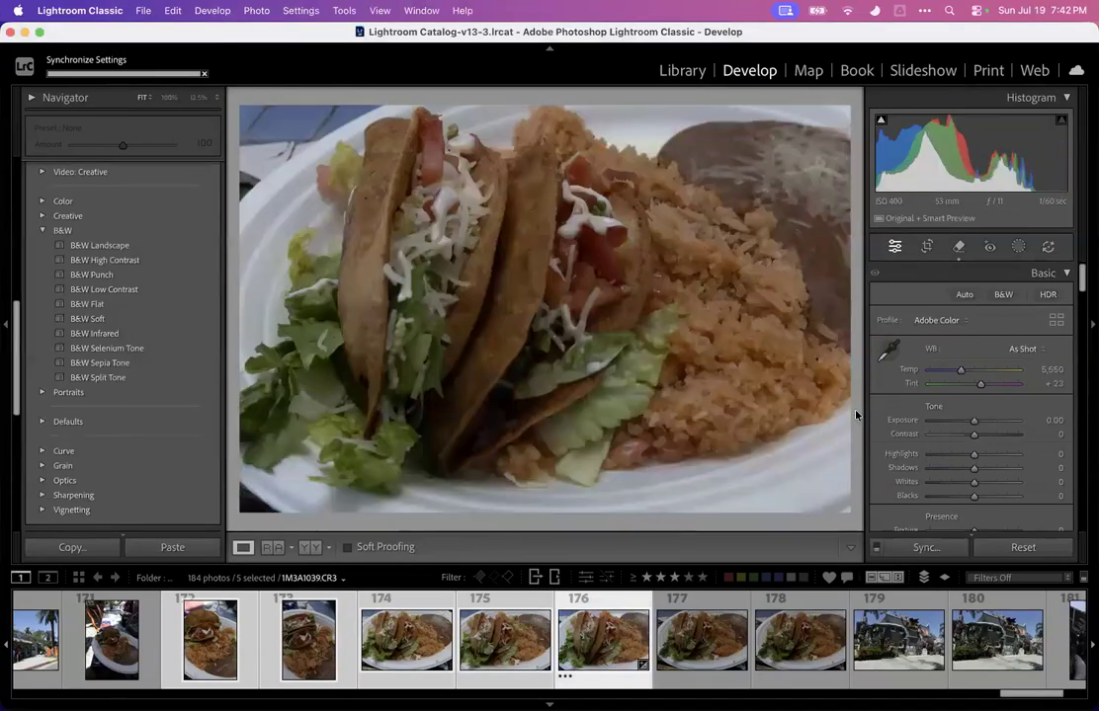
key(super+z)
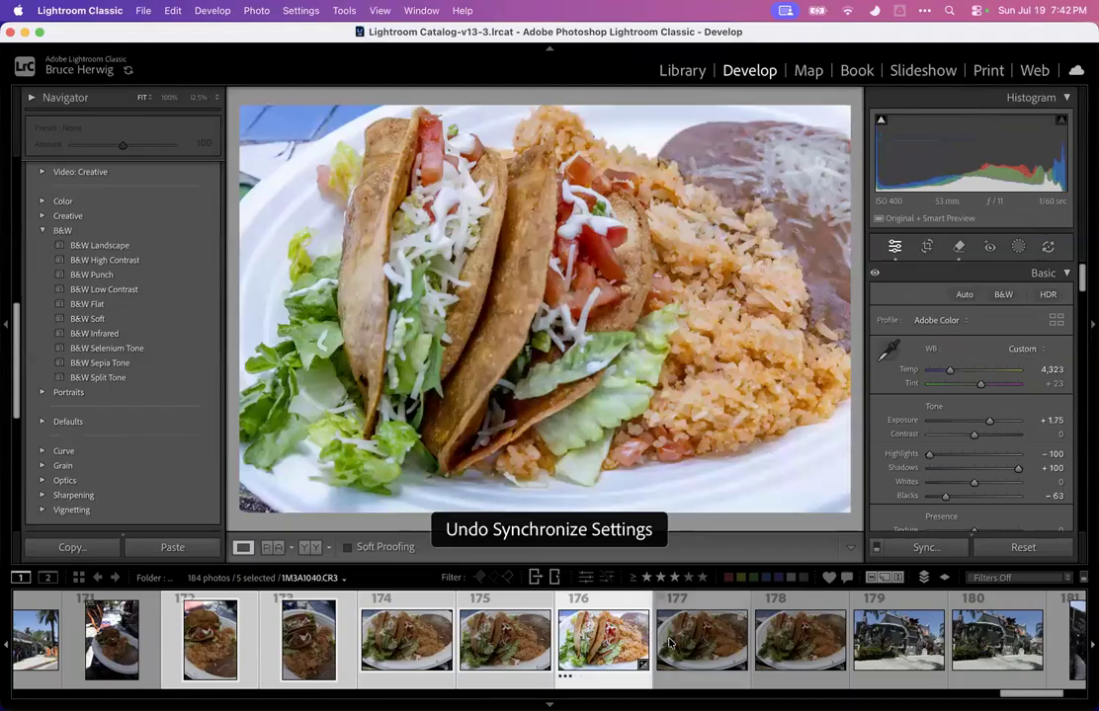
Select photos 172 through 176 and synchronize the edited taco plate's Basic, Color Mixer, Detail and Lens Corrections settings to them
click(593, 644)
shift+click(210, 640)
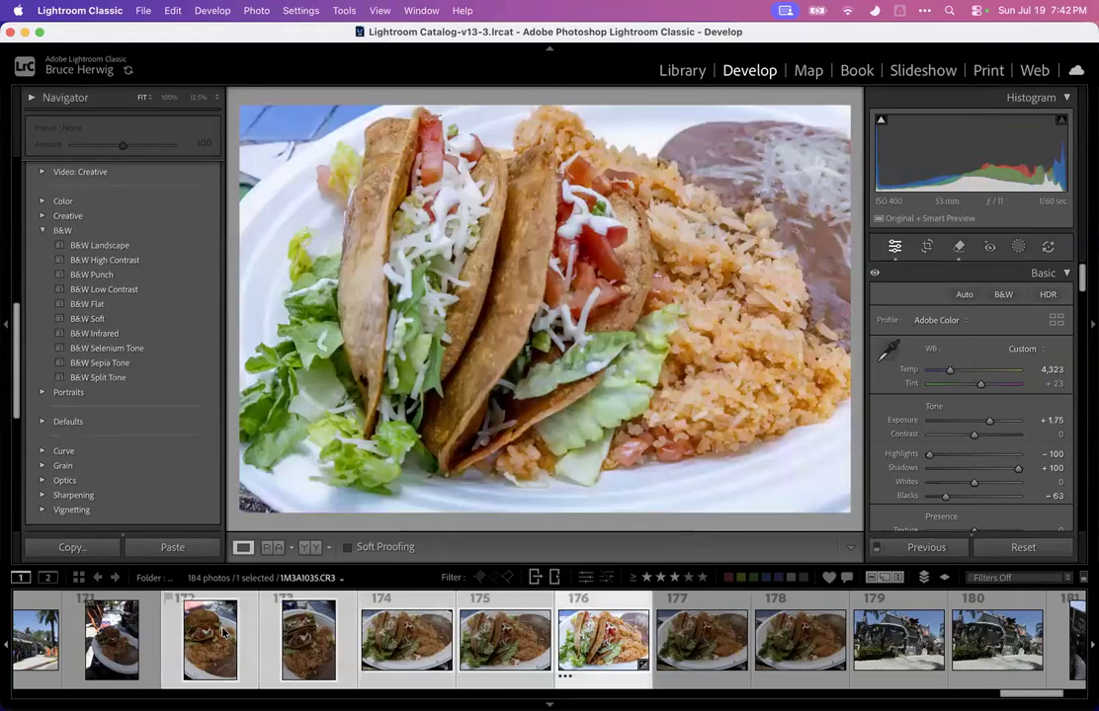
click(926, 547)
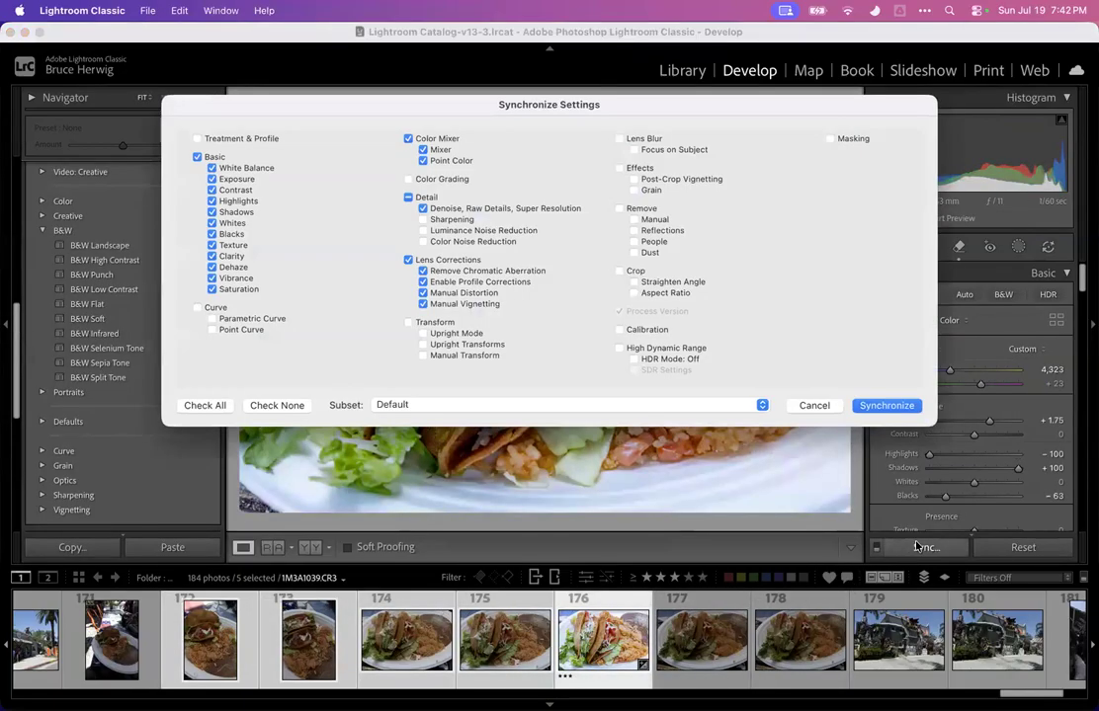
click(885, 406)
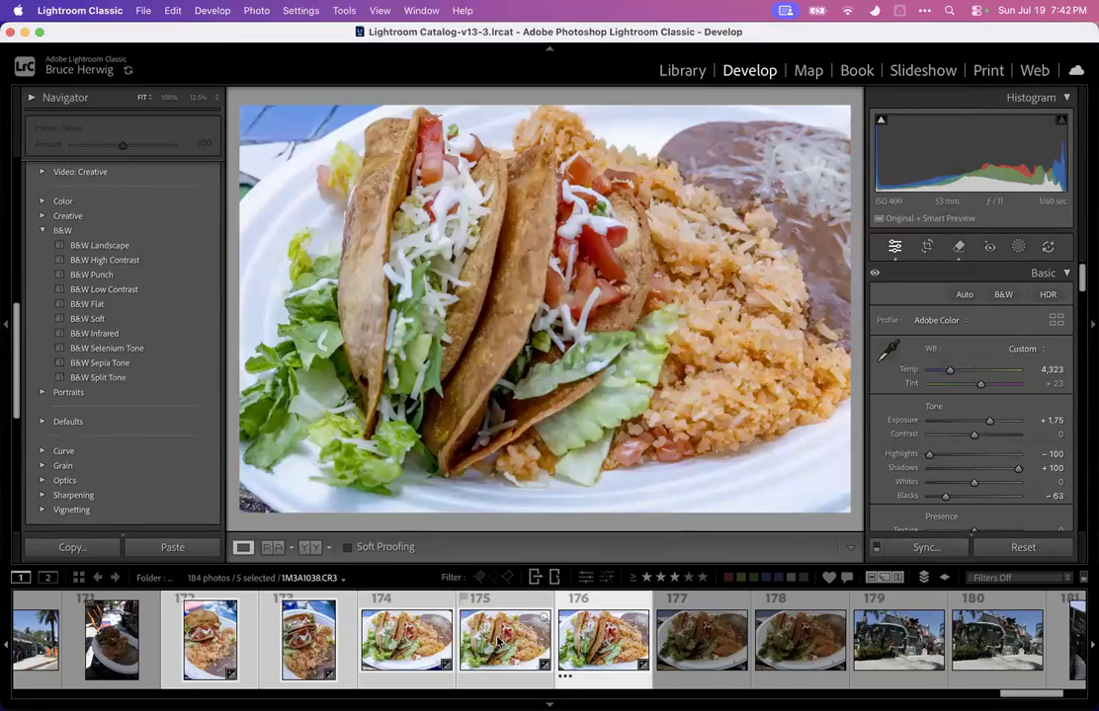
Step through the synced taco plate photos to compare their results
key(Left)
key(Left)
key(Right)
key(Right)
key(Left)
key(Right)
key(Left)
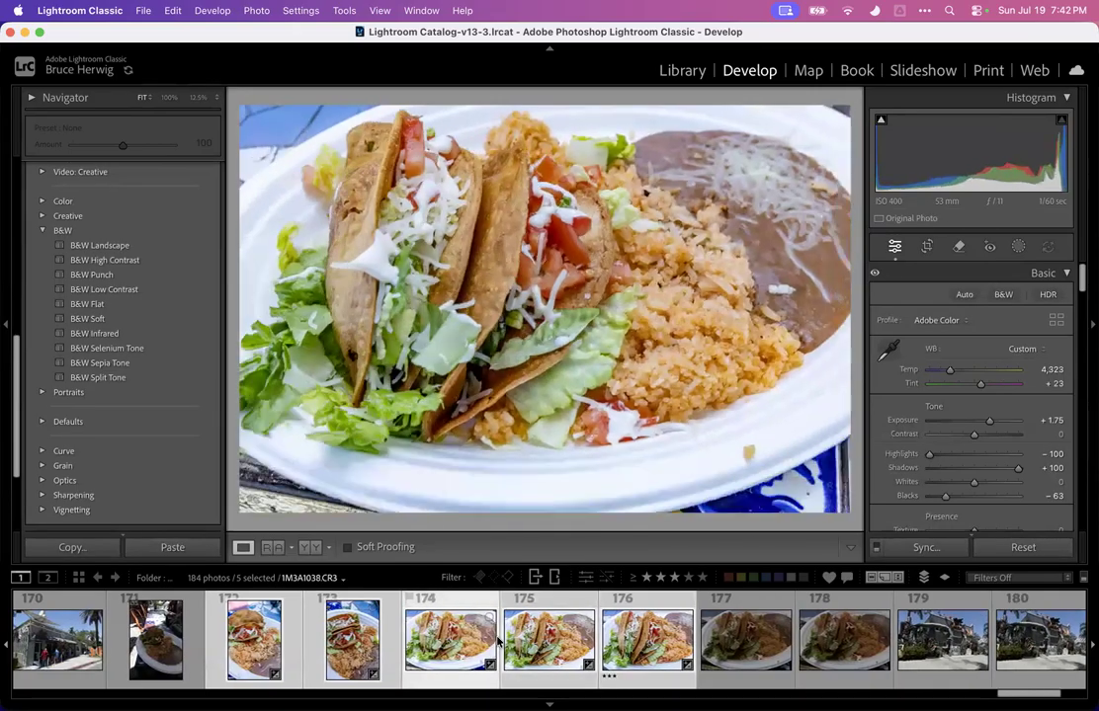
click(762, 449)
drag(743, 469, 711, 419)
click(665, 337)
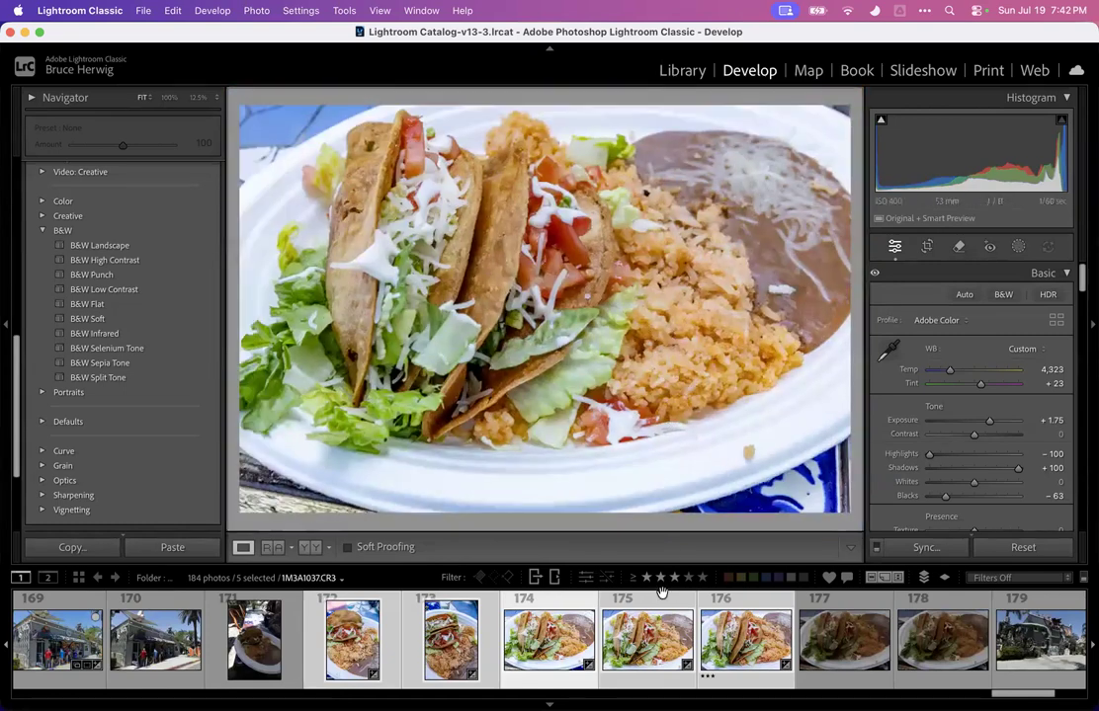
click(726, 647)
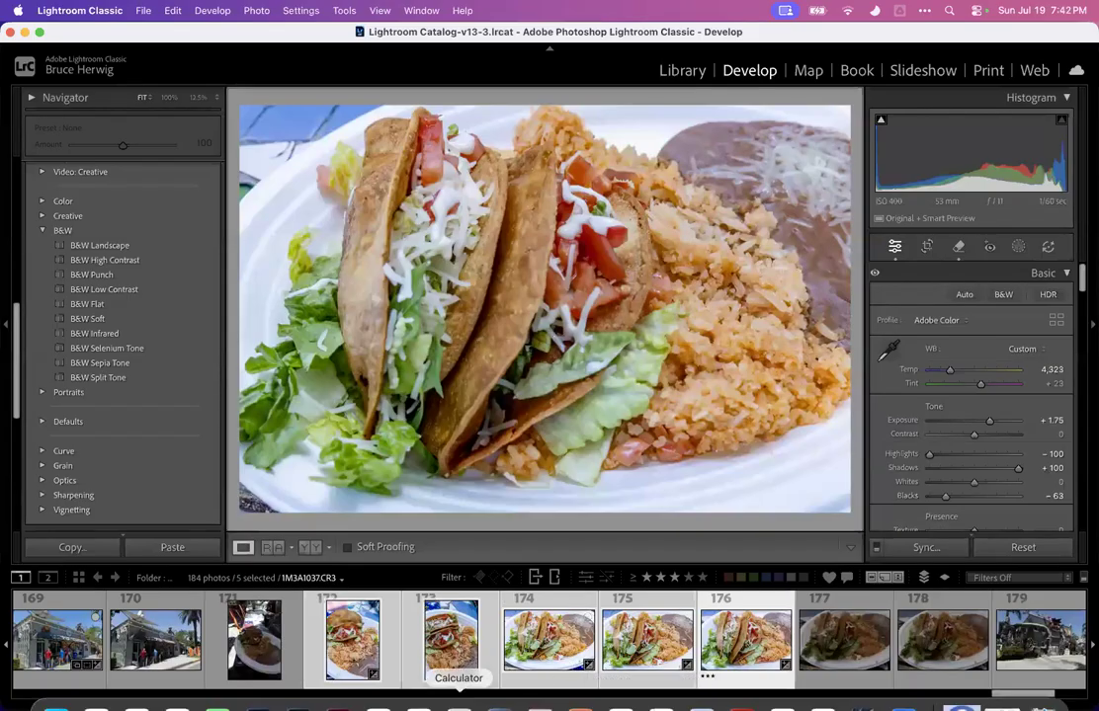
Scroll back to the mirror selfie photos and inspect photos 165 and 166 at 100%
scroll(480, 649, left, 4)
scroll(479, 649, left, 2)
scroll(479, 649, left, 2)
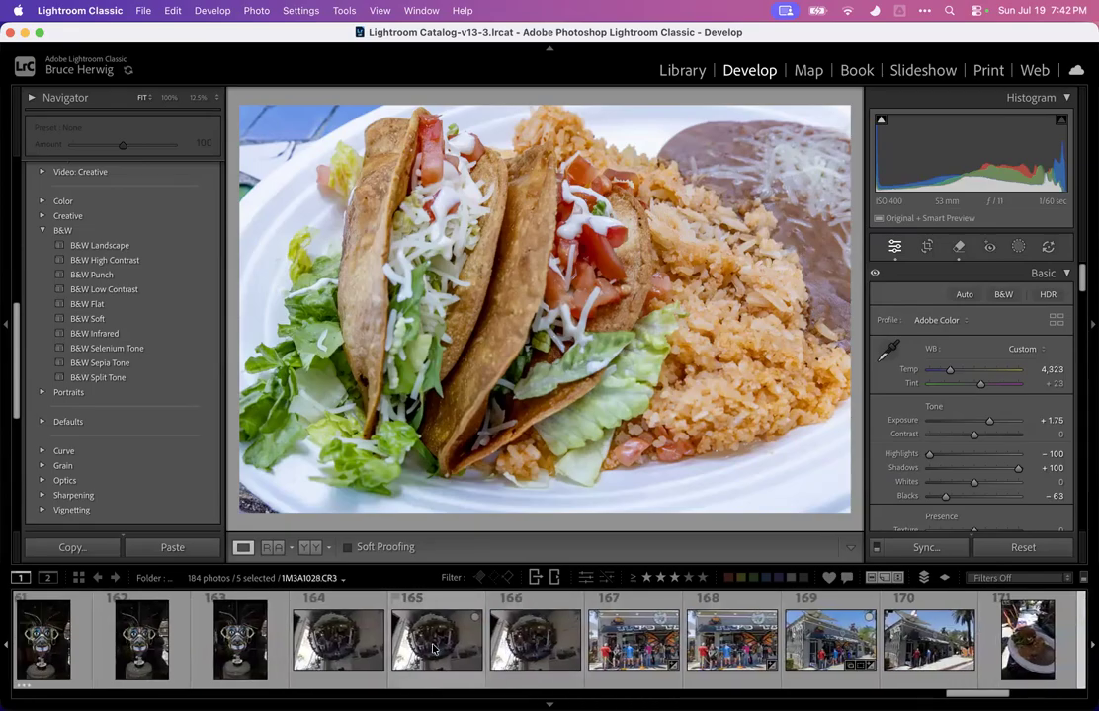
click(432, 649)
click(538, 272)
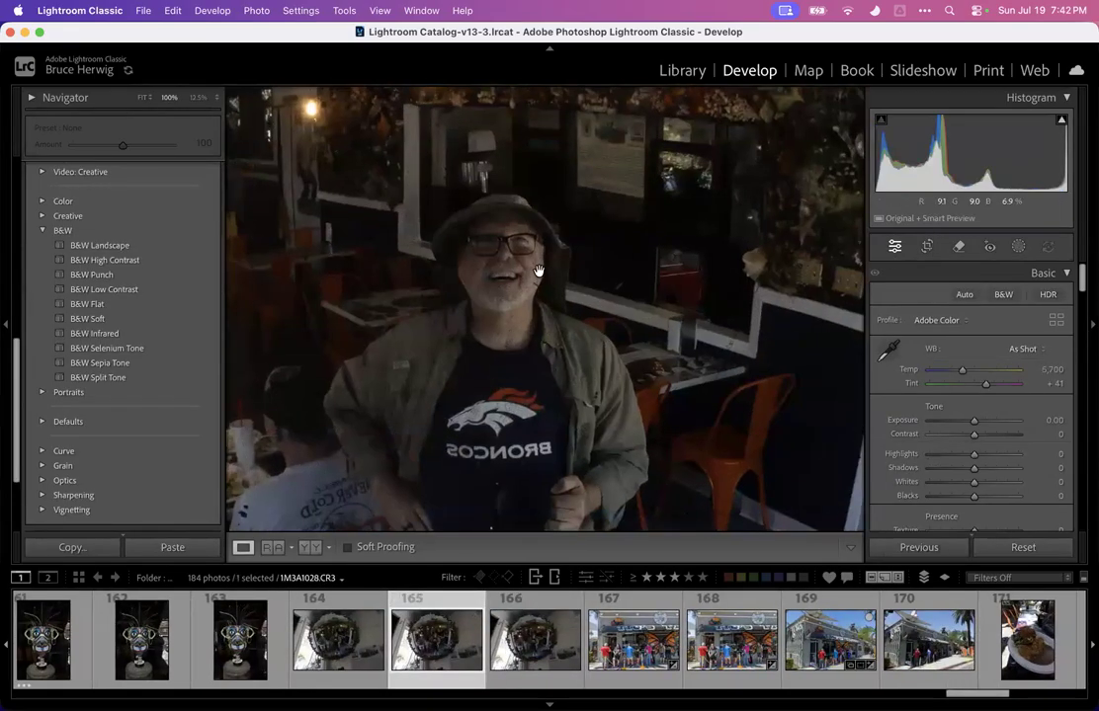
click(525, 295)
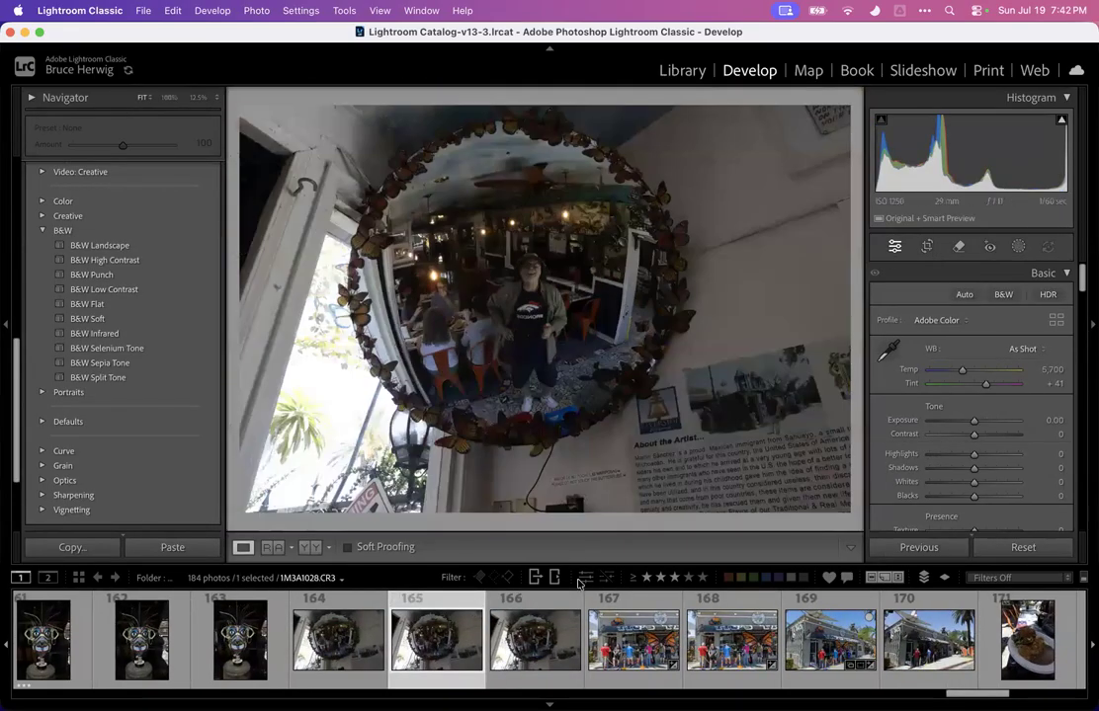
click(534, 641)
click(531, 295)
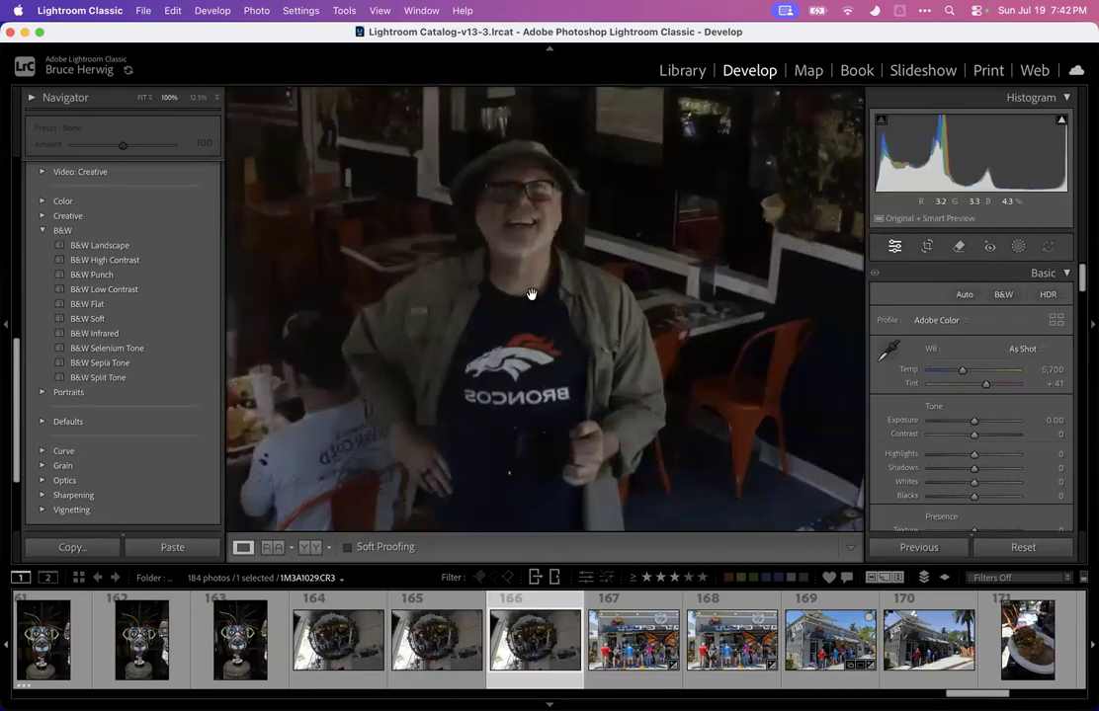
click(532, 295)
Open mirror photo 164 and set Highlights to -100, Exposure to +1.75 and Shadows to +94
click(338, 641)
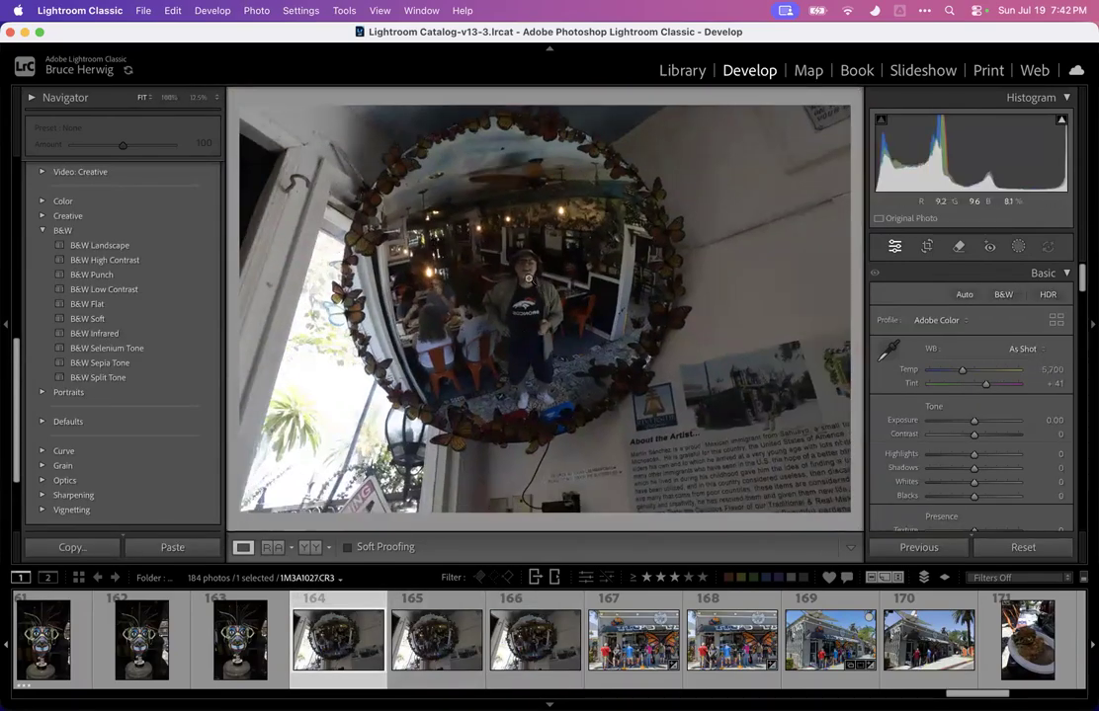
click(529, 279)
click(520, 326)
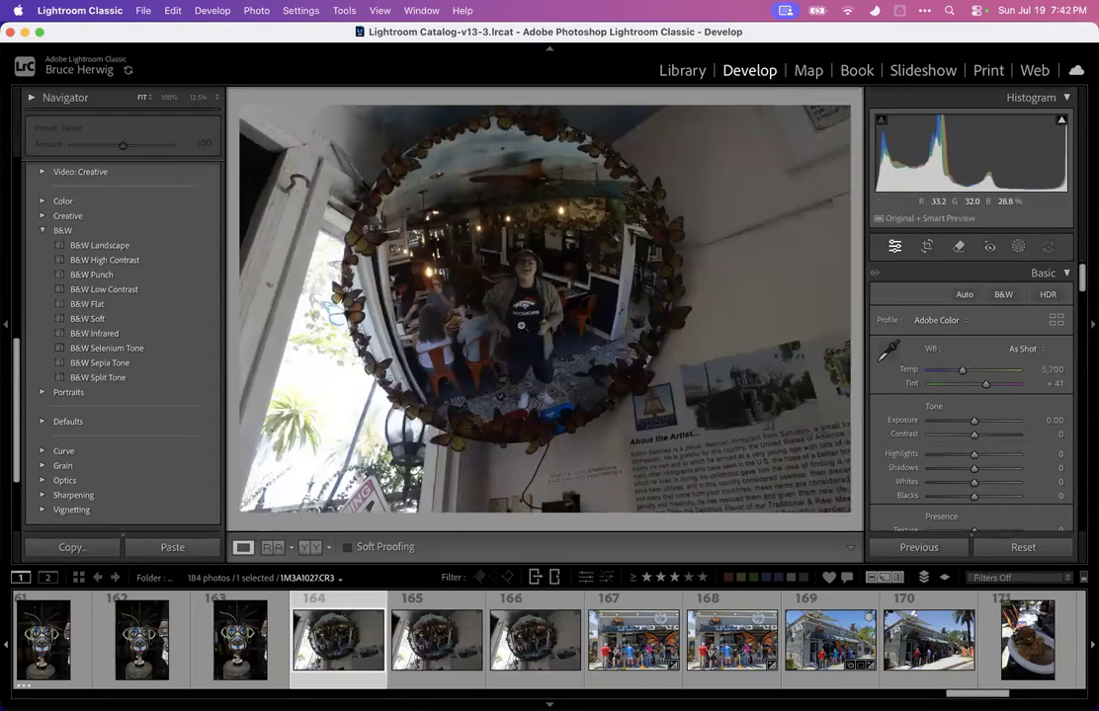
drag(969, 456, 927, 456)
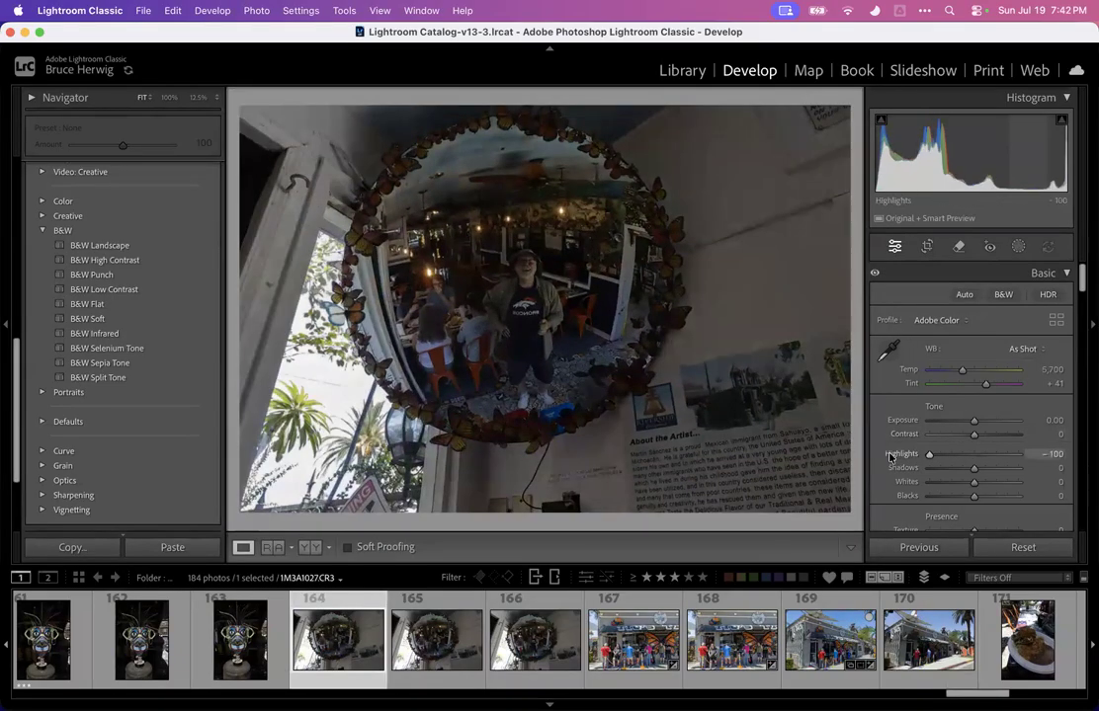
mouse_move(988, 418)
mouse_down()
mouse_move(998, 421)
mouse_move(988, 421)
mouse_up()
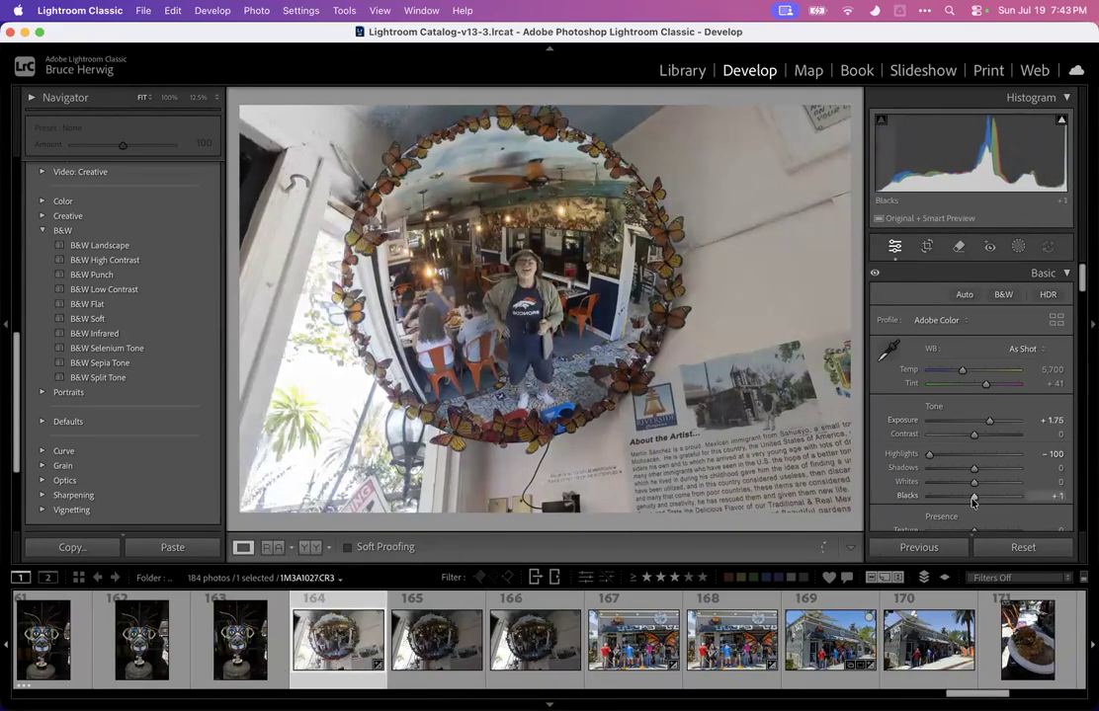
drag(973, 467, 996, 494)
scroll(969, 464, down, 4)
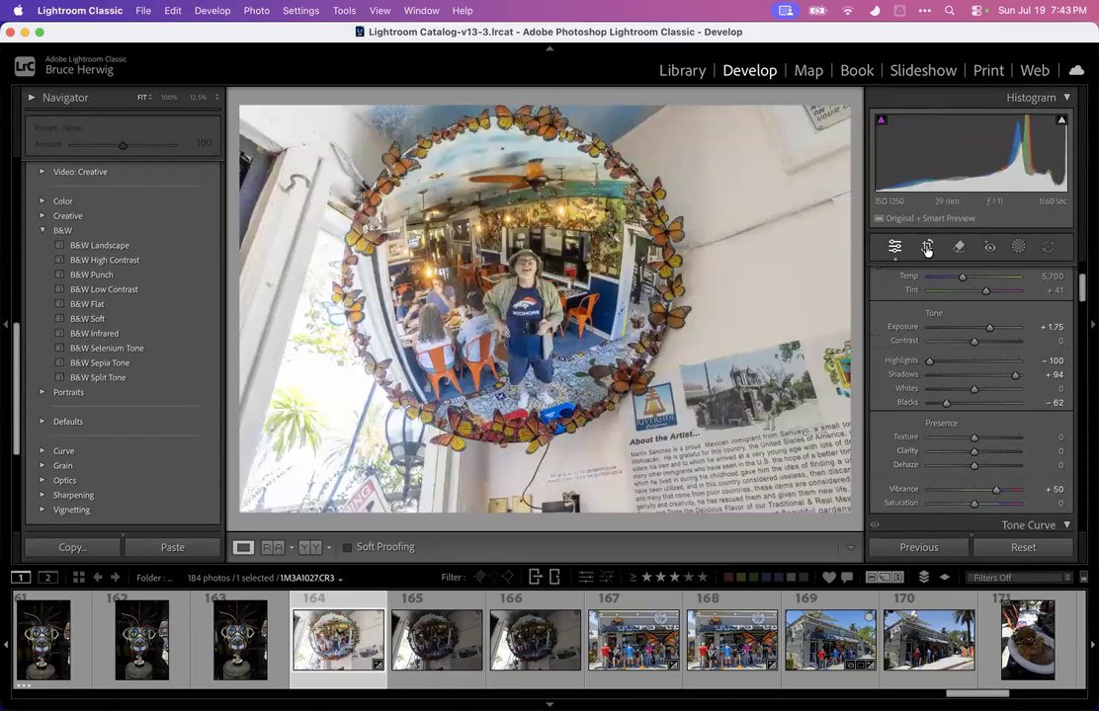
Crop the mirror photo tightly around the butterfly-framed mirror, trimming bottom and right edges, refine the top corner and commit
key(r)
drag(542, 508, 544, 483)
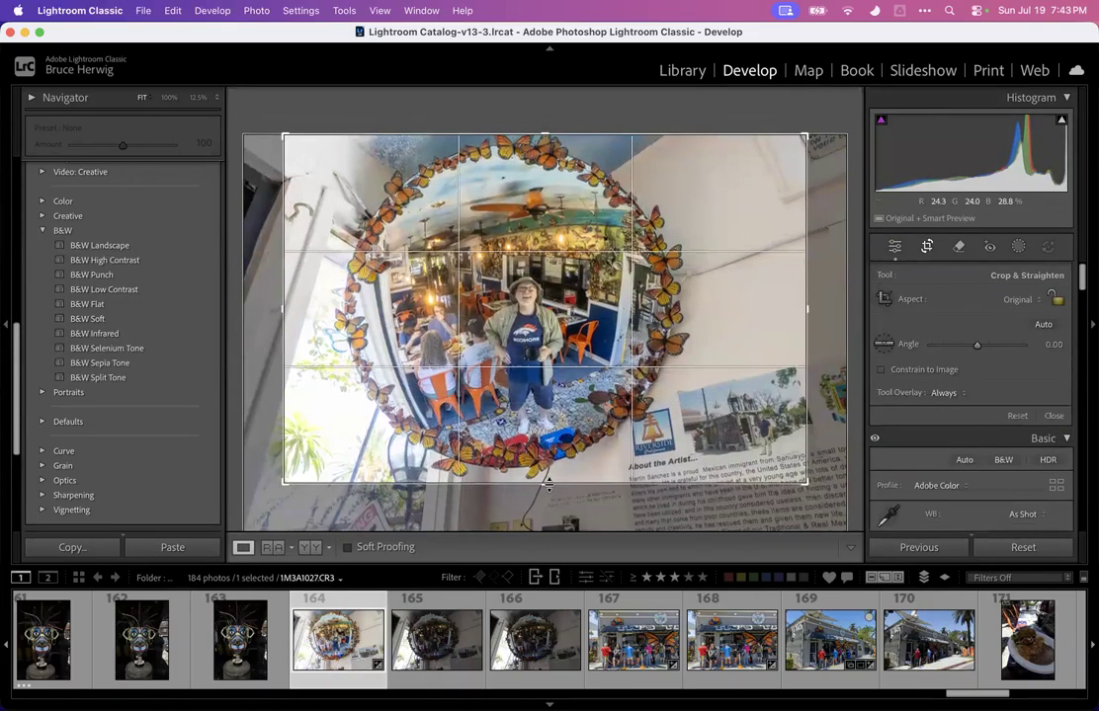
drag(801, 308, 755, 309)
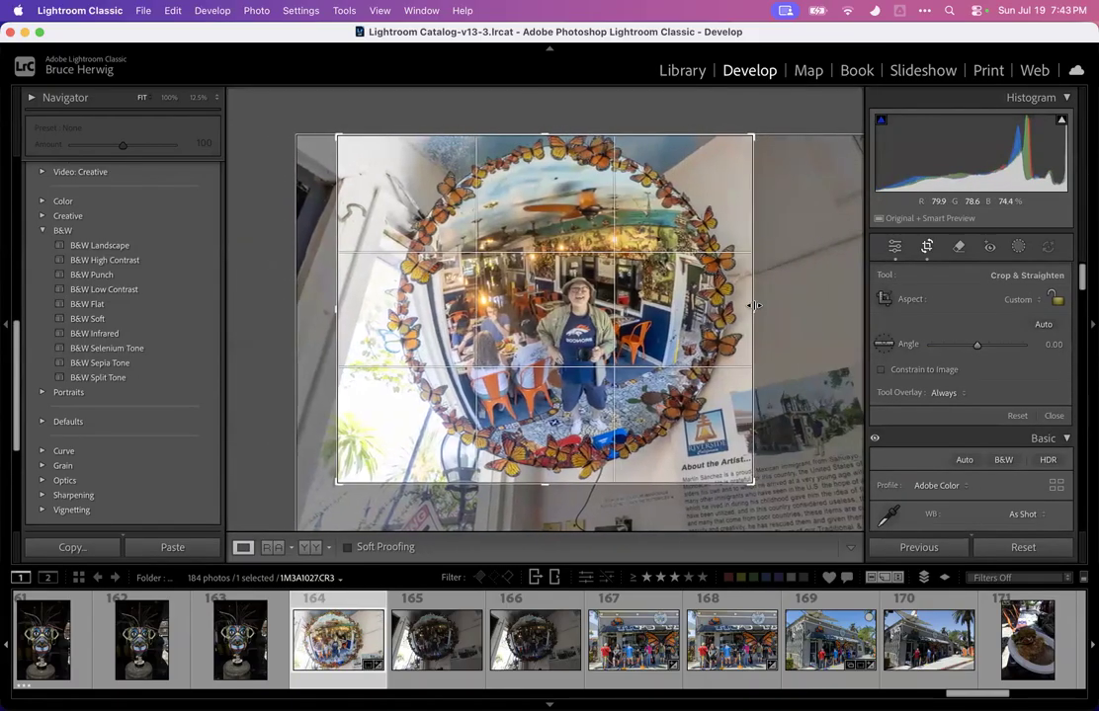
drag(390, 332, 358, 310)
key(Return)
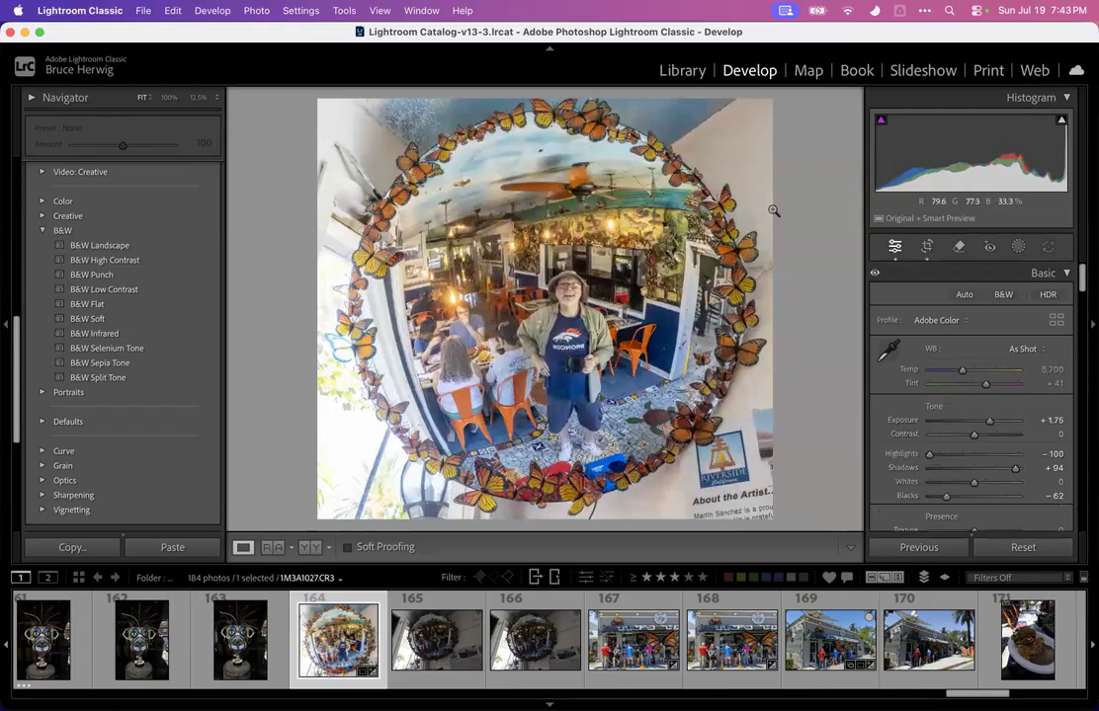
click(925, 247)
drag(815, 196, 757, 133)
key(Return)
Zoom into the person in the mirror at 100%, 400% and 200% to check noise, then return to the fitted view
click(568, 329)
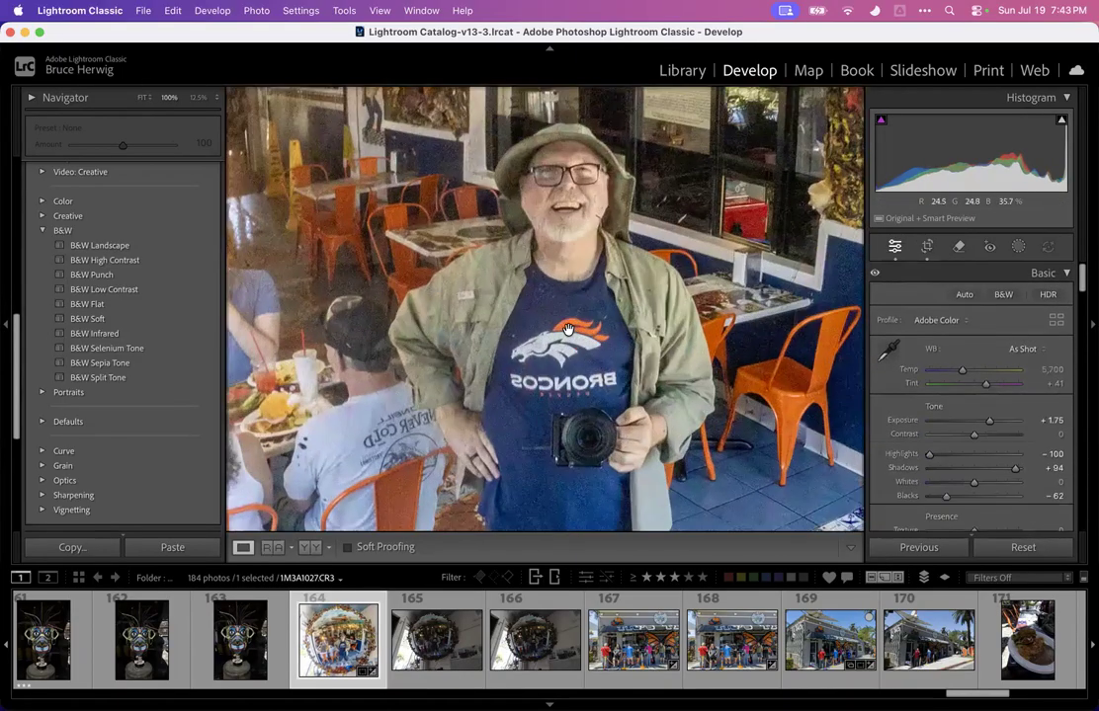
click(494, 286)
click(501, 257)
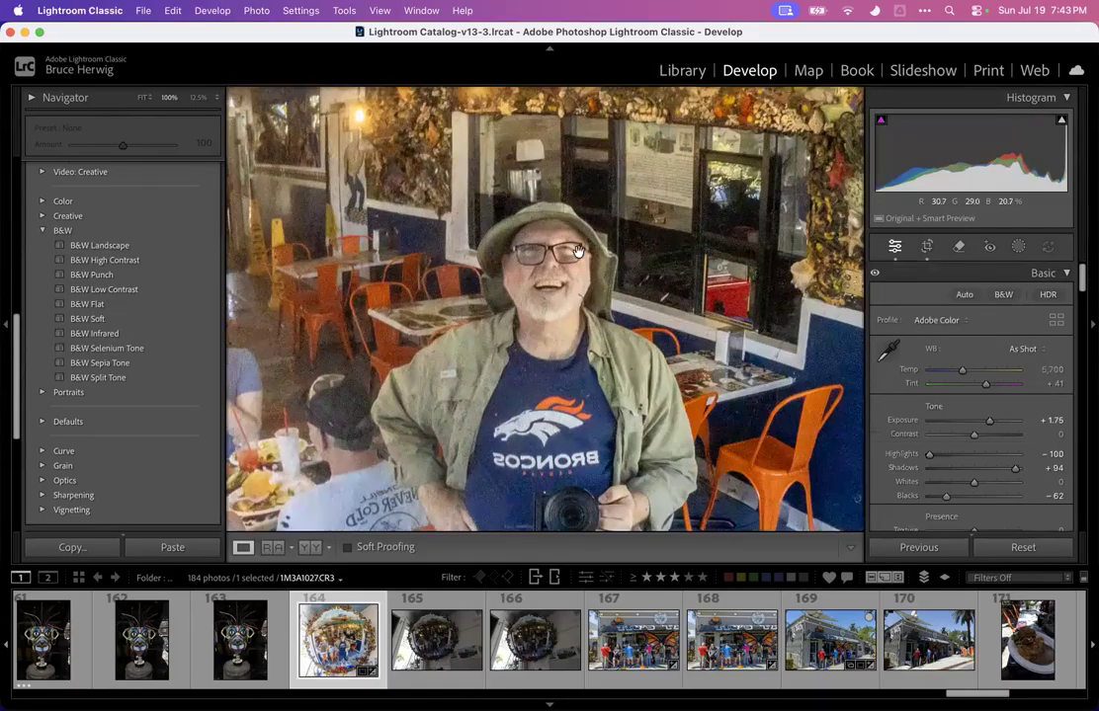
click(435, 312)
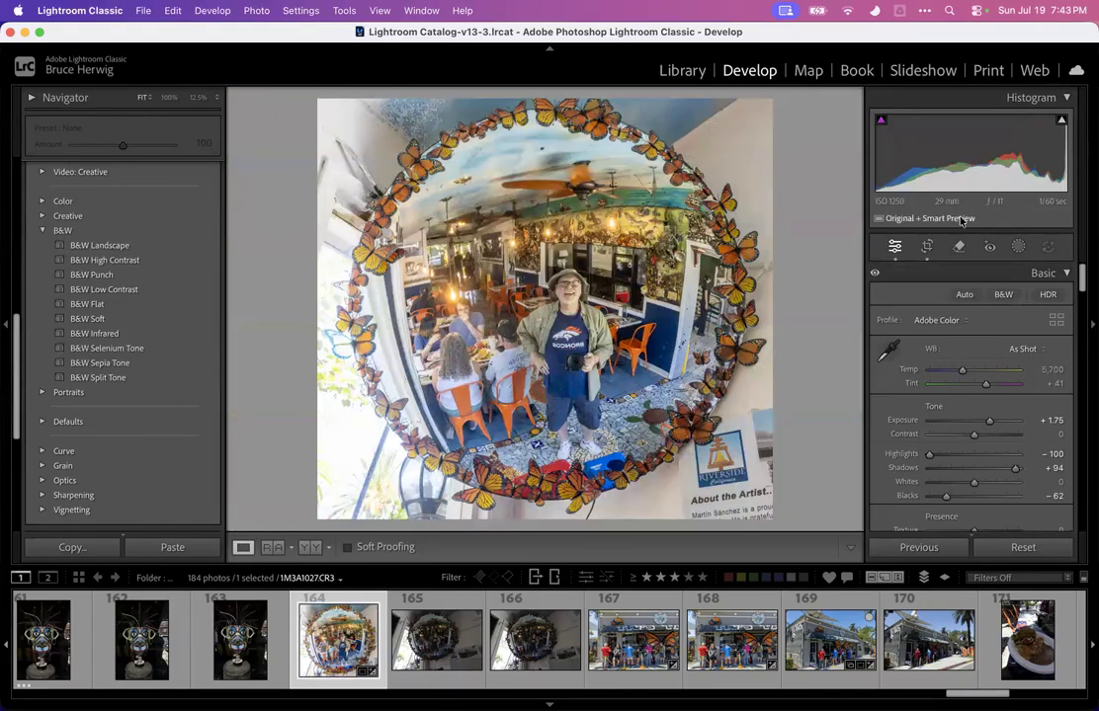
click(551, 287)
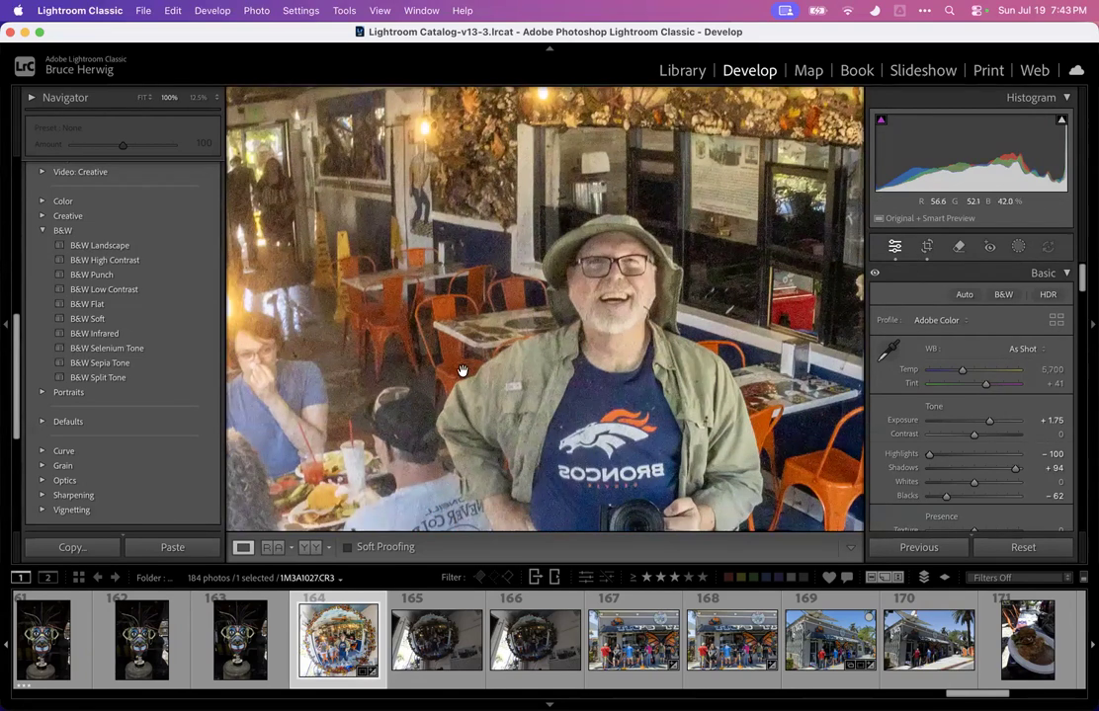
key(super+equal)
key(super+equal)
key(super+equal)
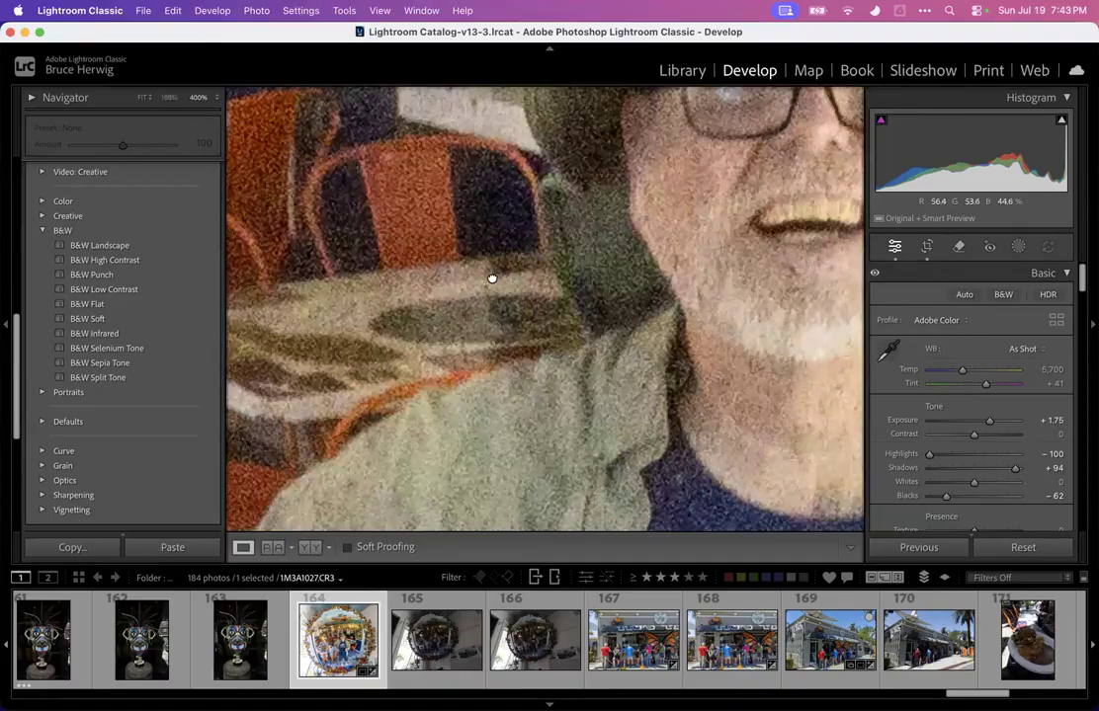
drag(490, 277, 723, 289)
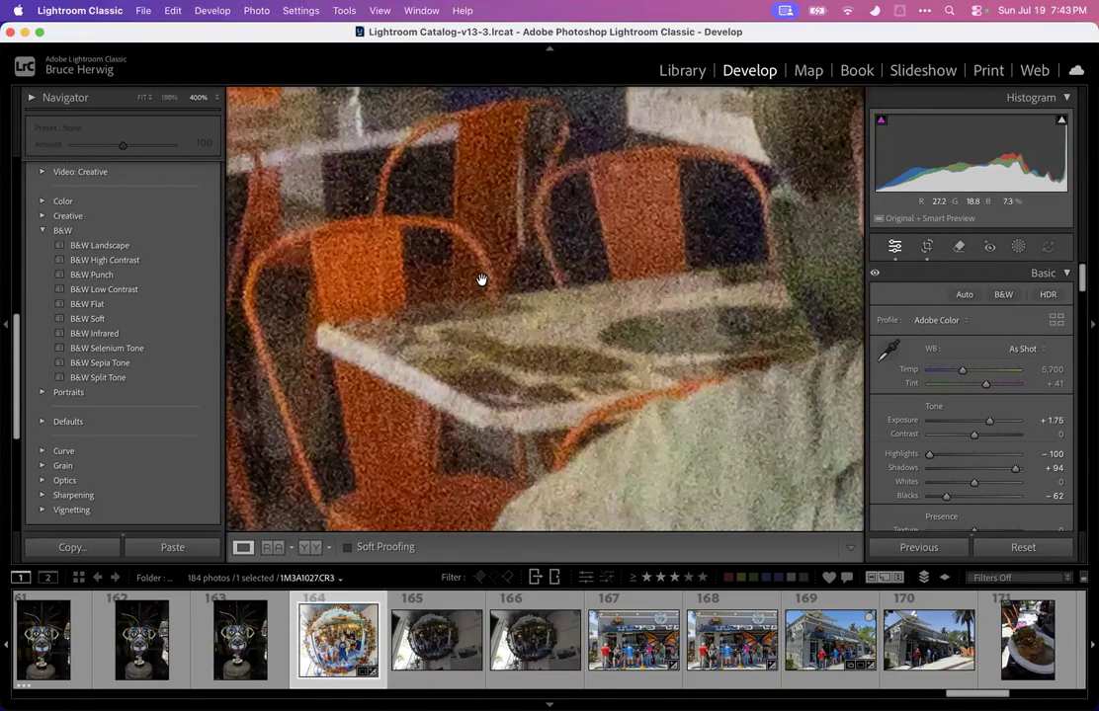
key(super+minus)
key(super+minus)
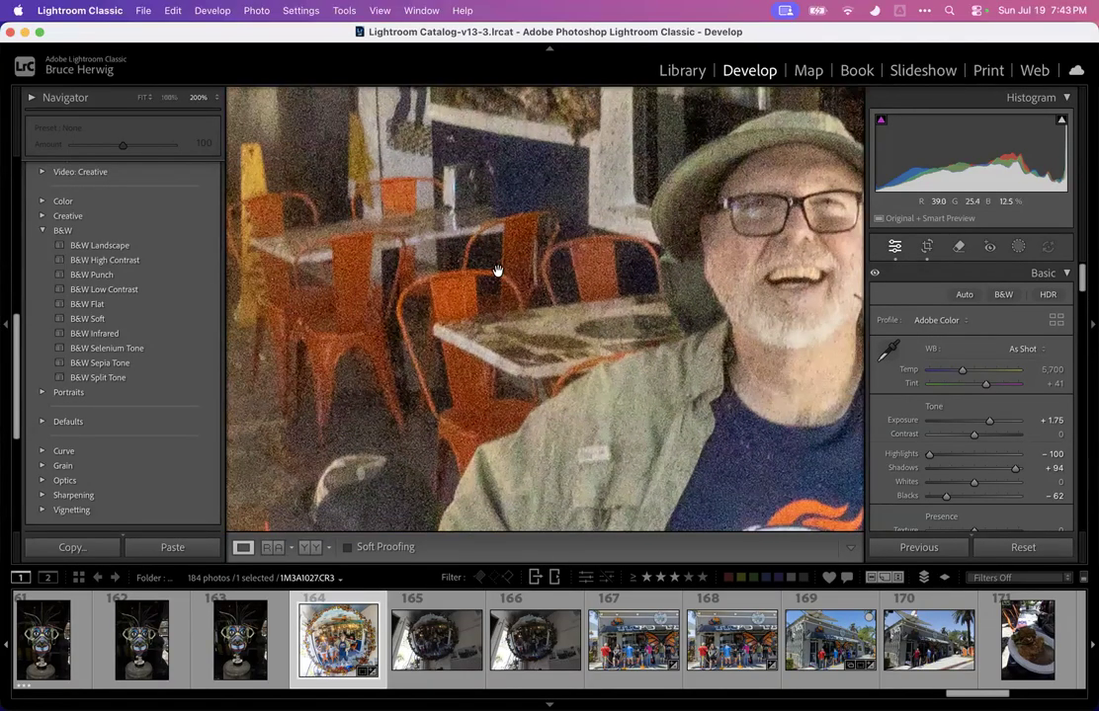
click(498, 271)
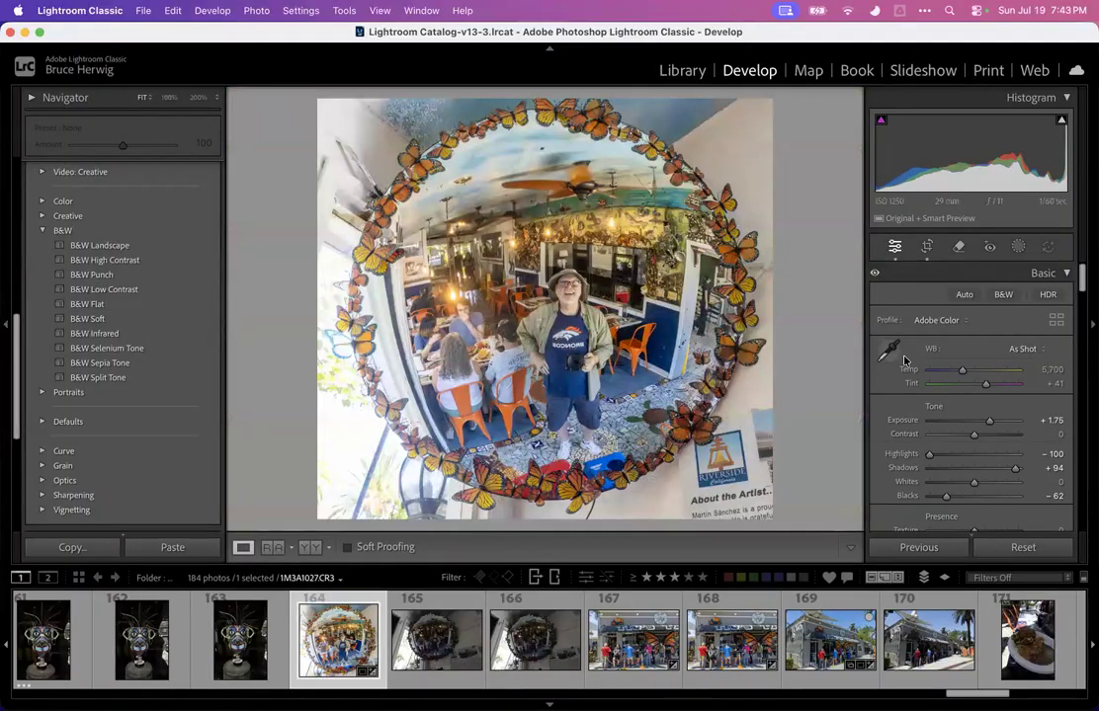
Enable Denoise in the Detail section for the mirror photo
scroll(903, 360, down, 10)
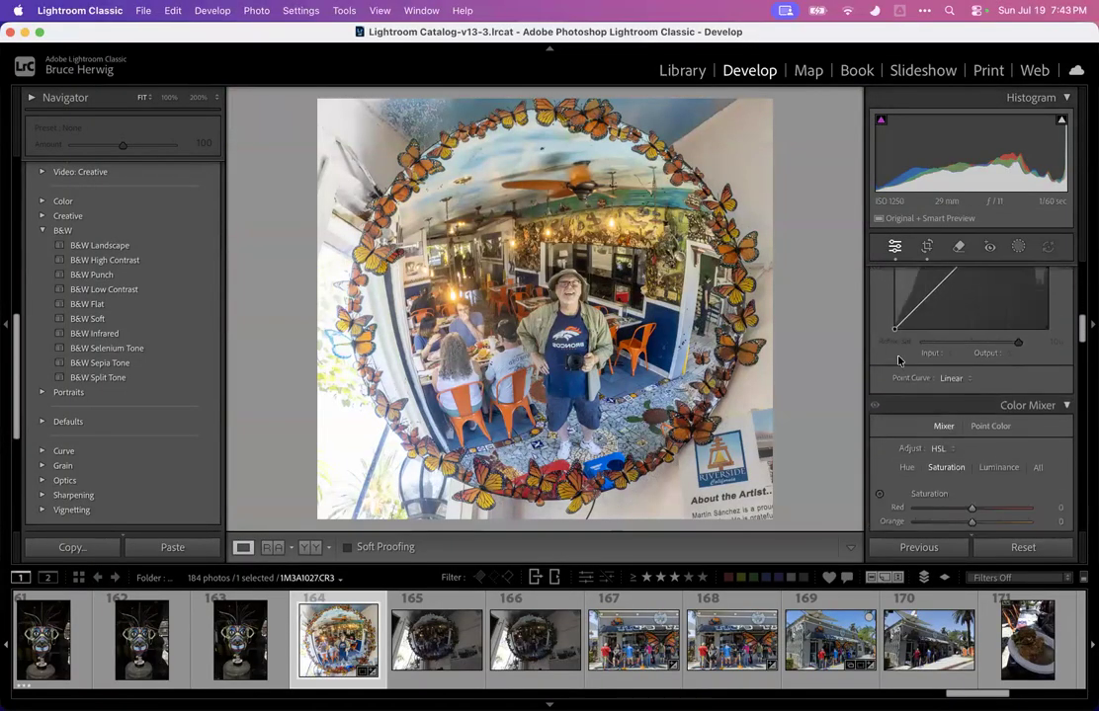
scroll(899, 360, down, 10)
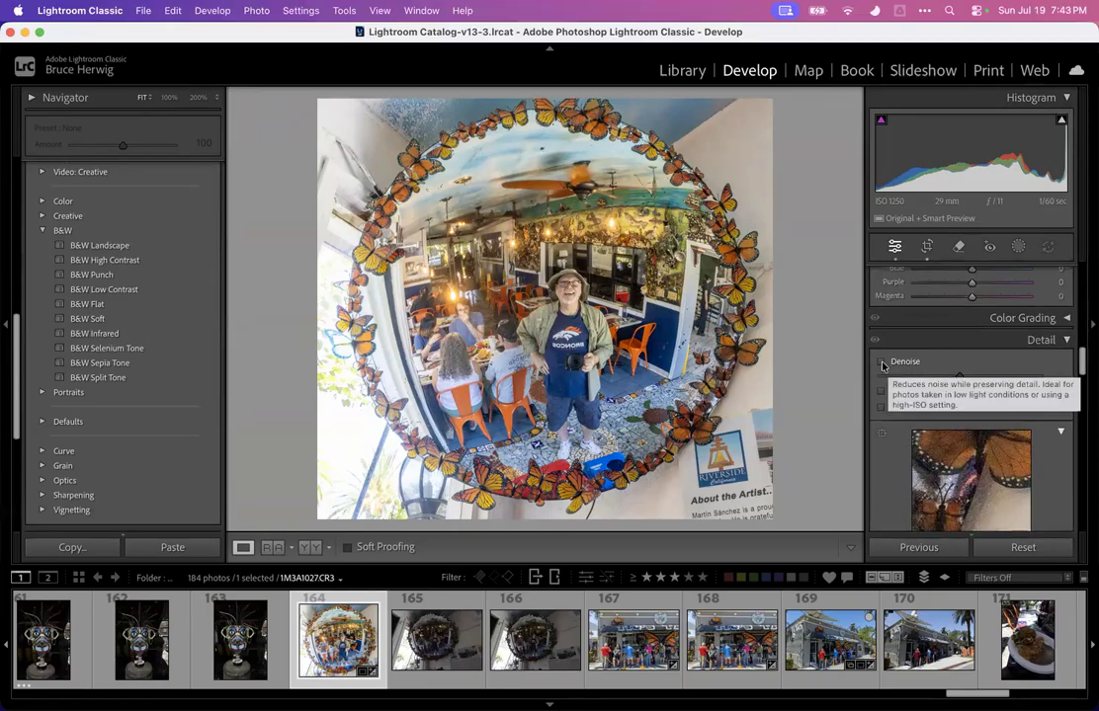
click(881, 365)
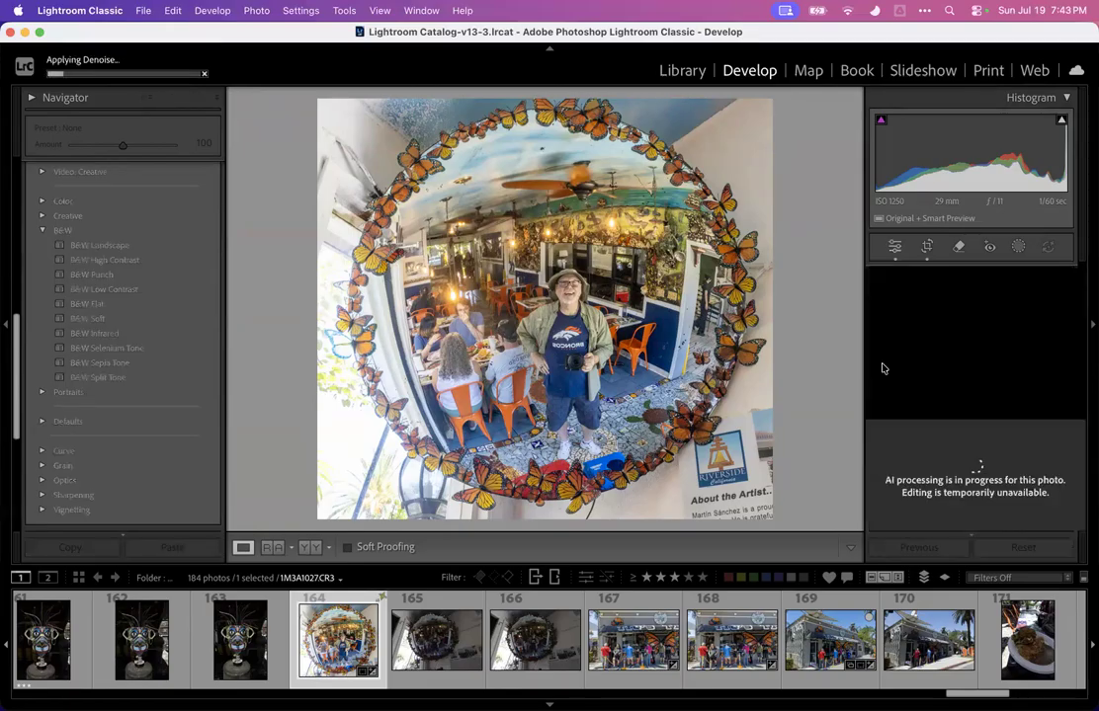
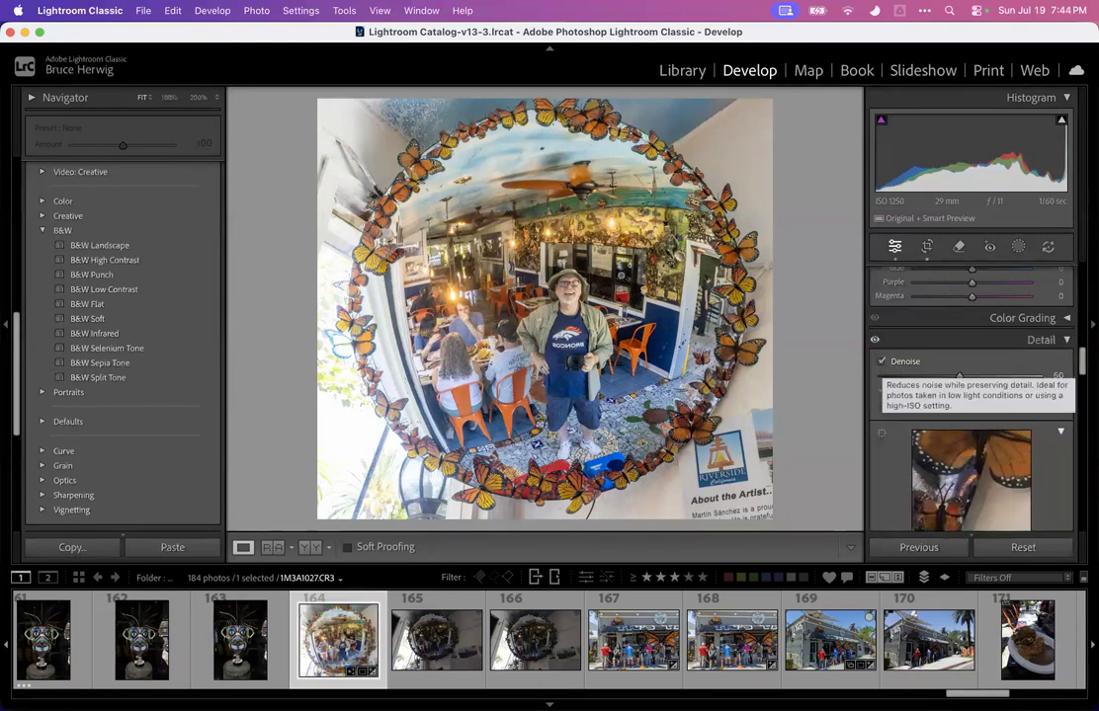
Zoom in to check the mirror photo's noise, return to the fitted view and lower the Denoise amount
click(529, 250)
drag(476, 319, 679, 167)
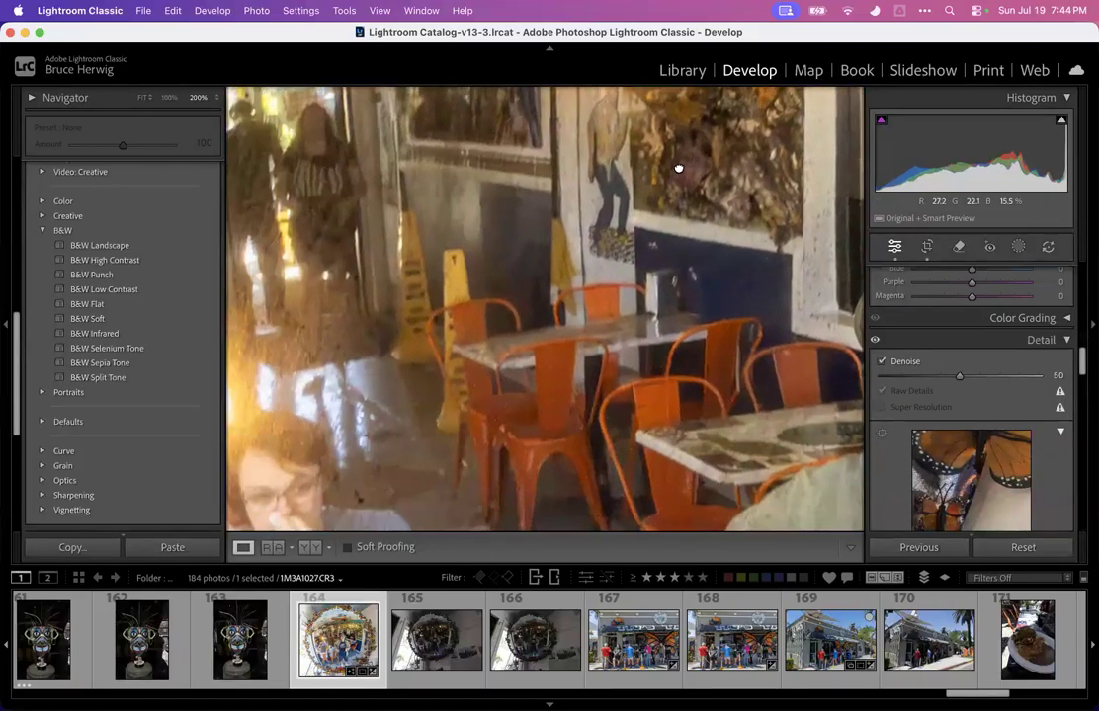
drag(629, 246, 426, 305)
click(426, 305)
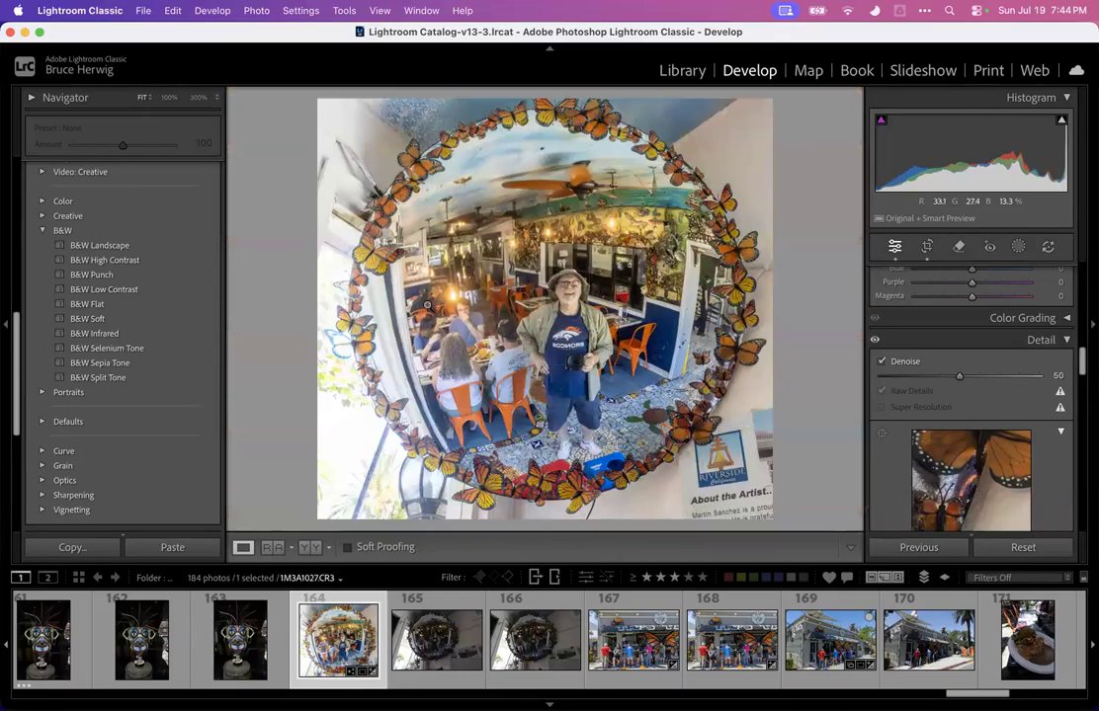
drag(959, 379, 1010, 379)
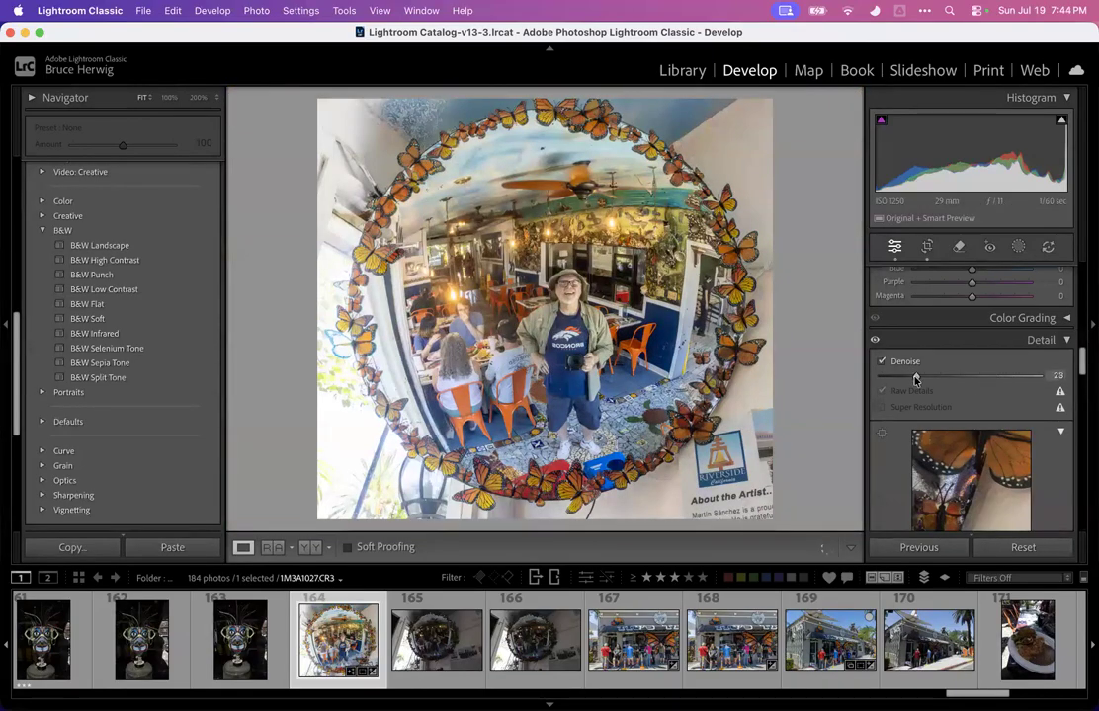
drag(955, 377, 944, 379)
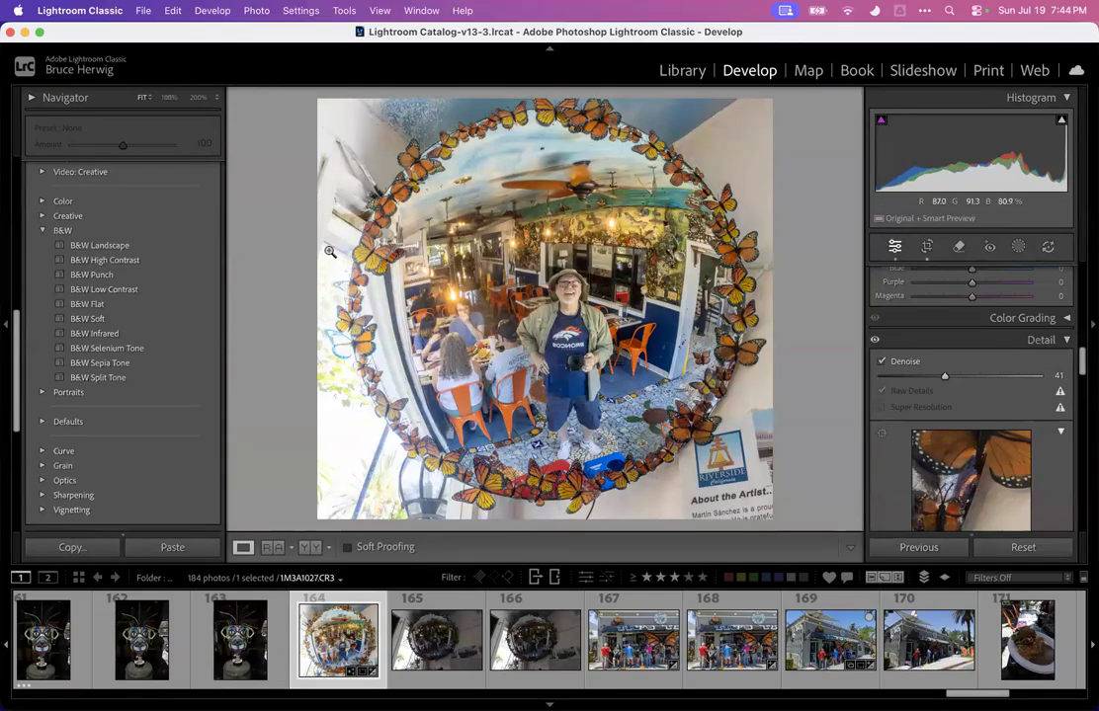
click(961, 247)
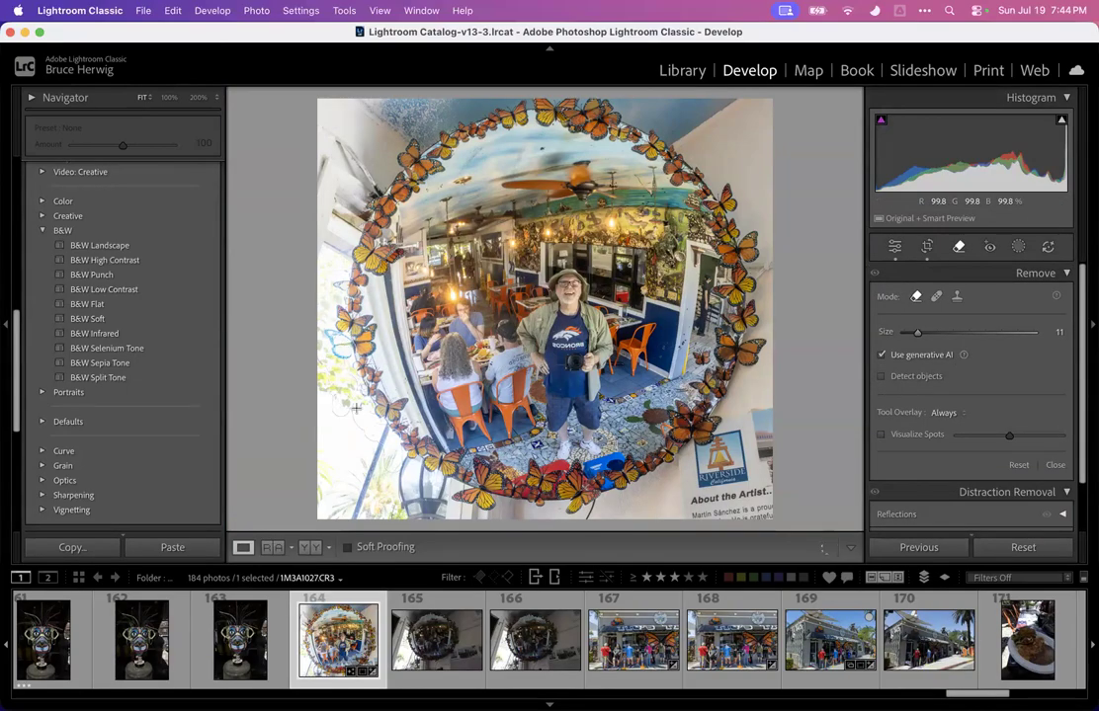
drag(438, 482, 441, 483)
key(super+z)
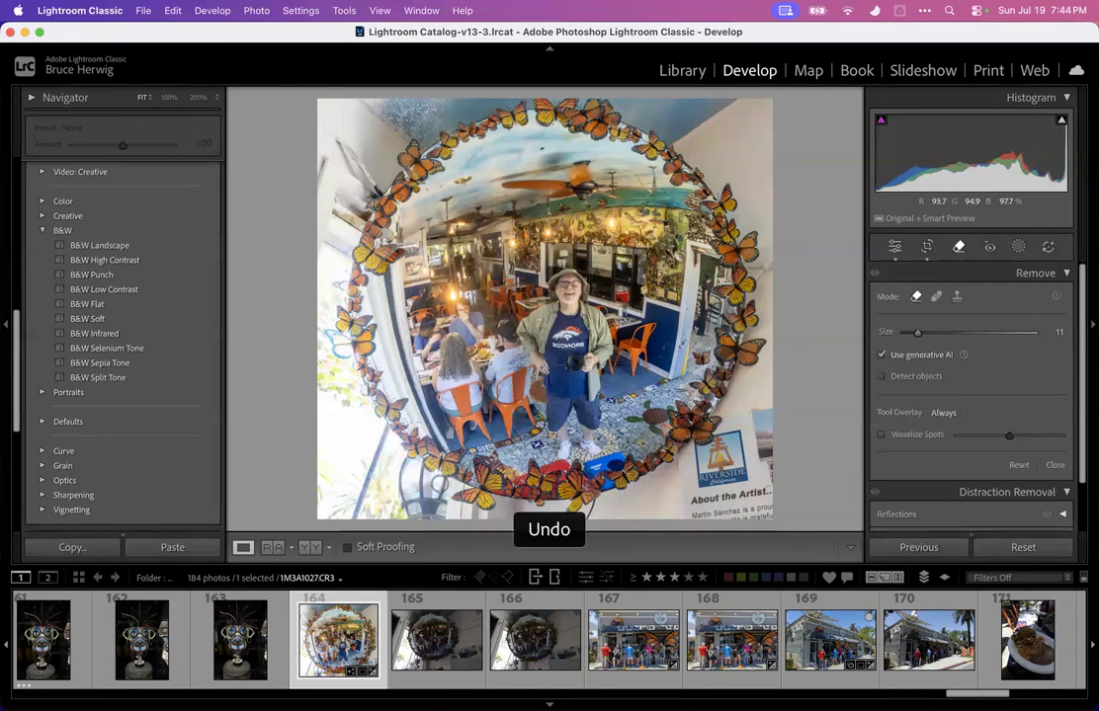
Add a Background mask and try its Exposure at -4.00, then reset the Exposure
click(1018, 247)
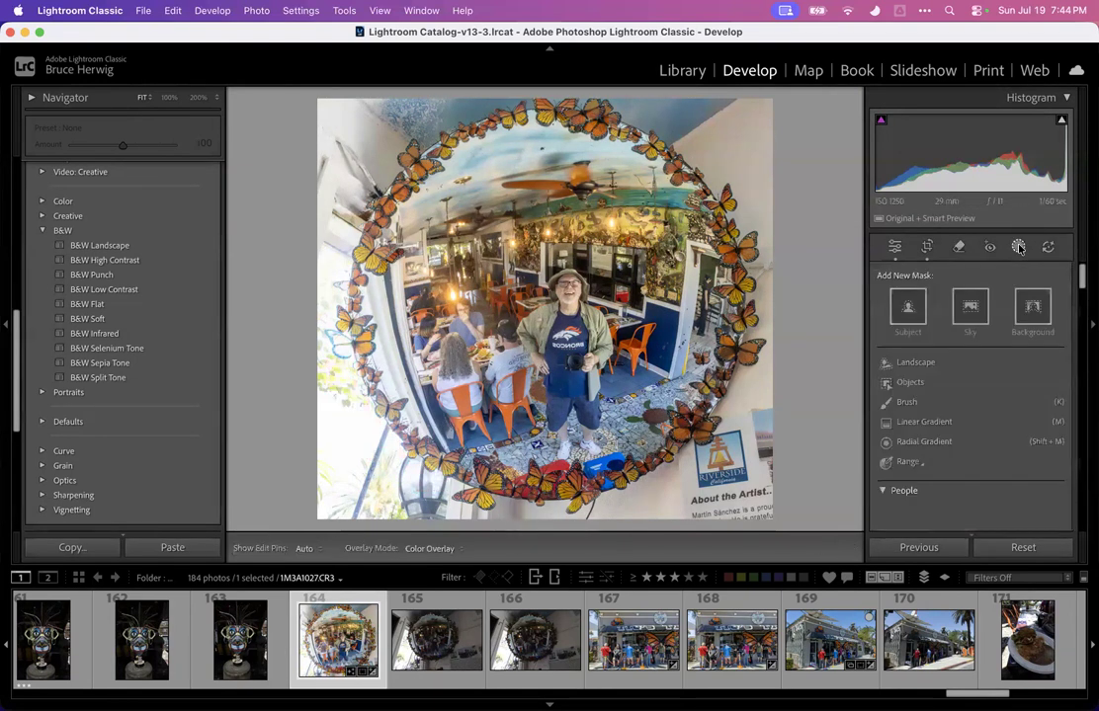
click(1030, 302)
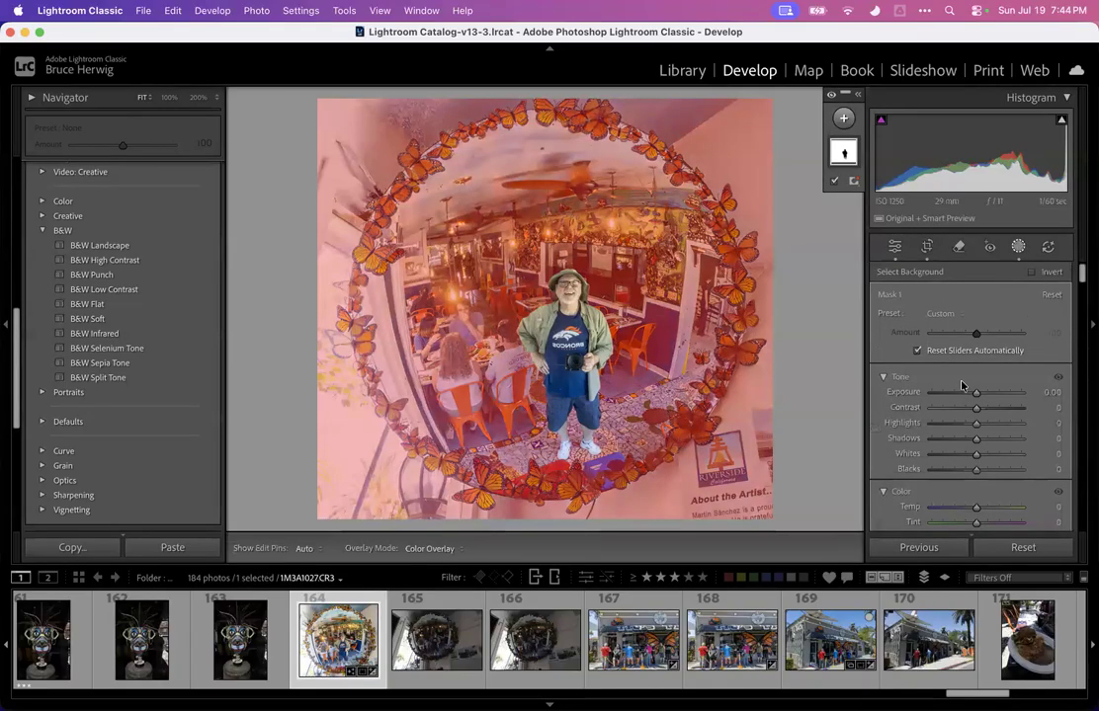
drag(975, 392, 917, 400)
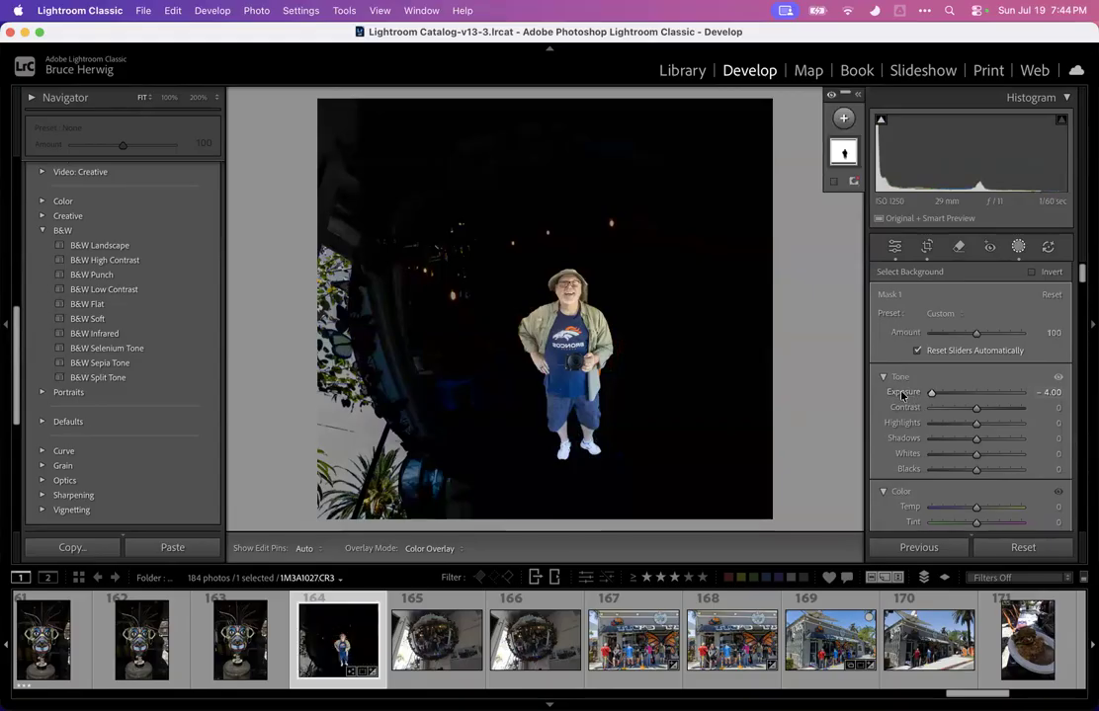
double_click(901, 392)
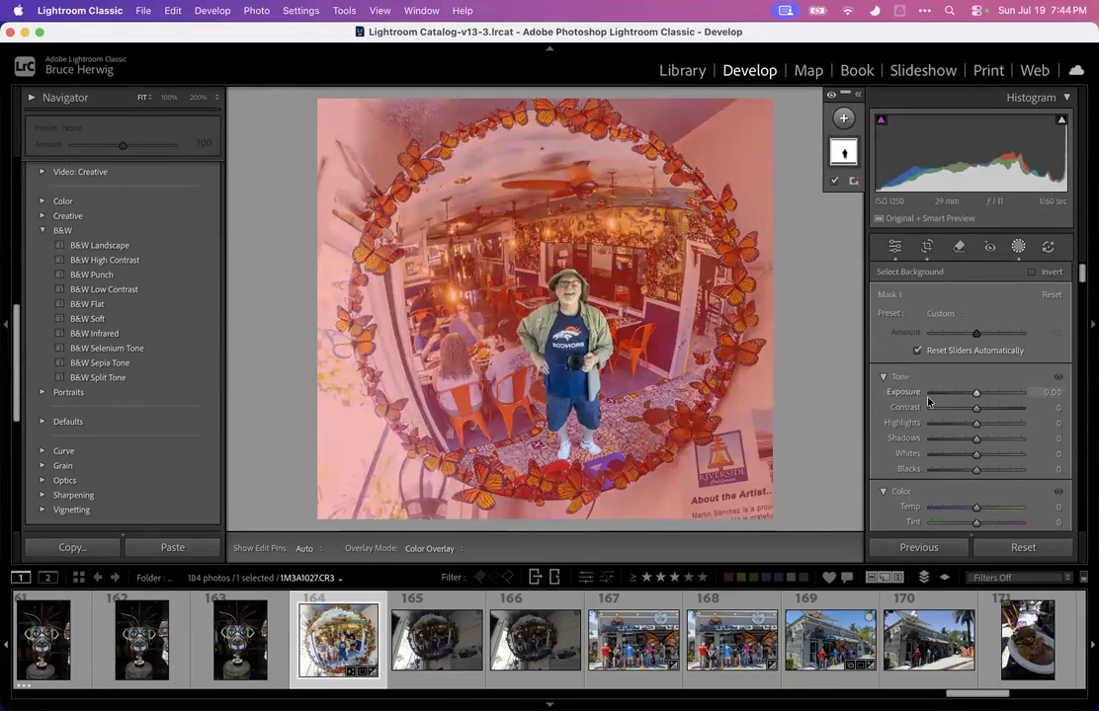
click(1018, 248)
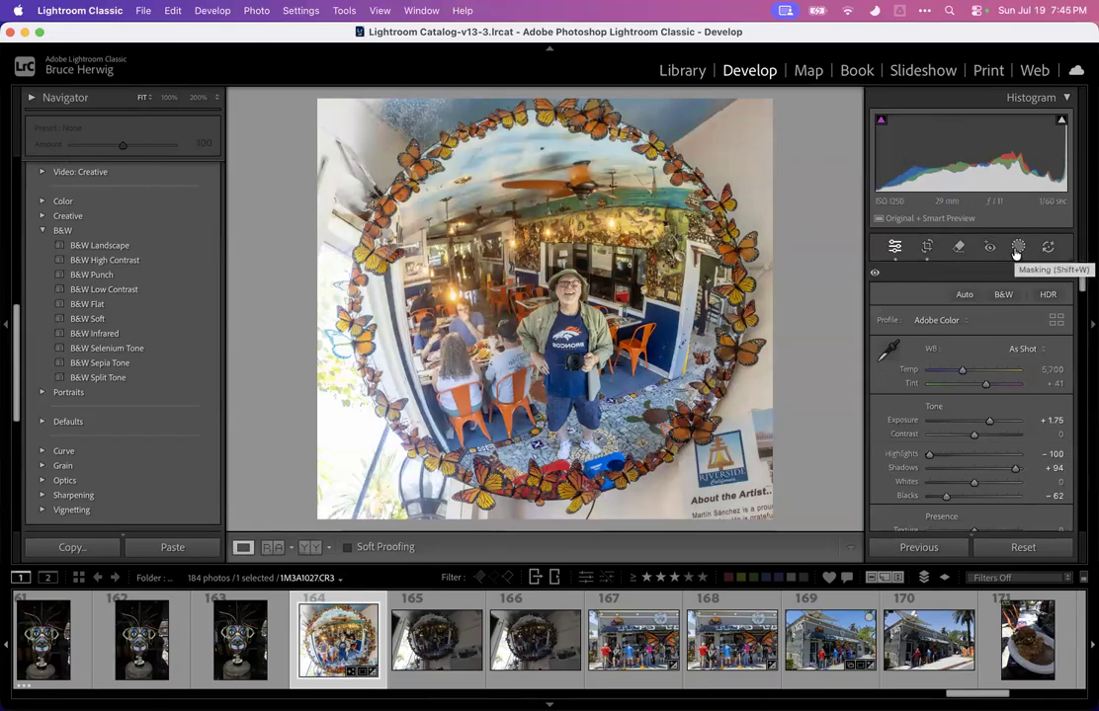
Add a Select Subject mask to the mirror photo
click(1018, 247)
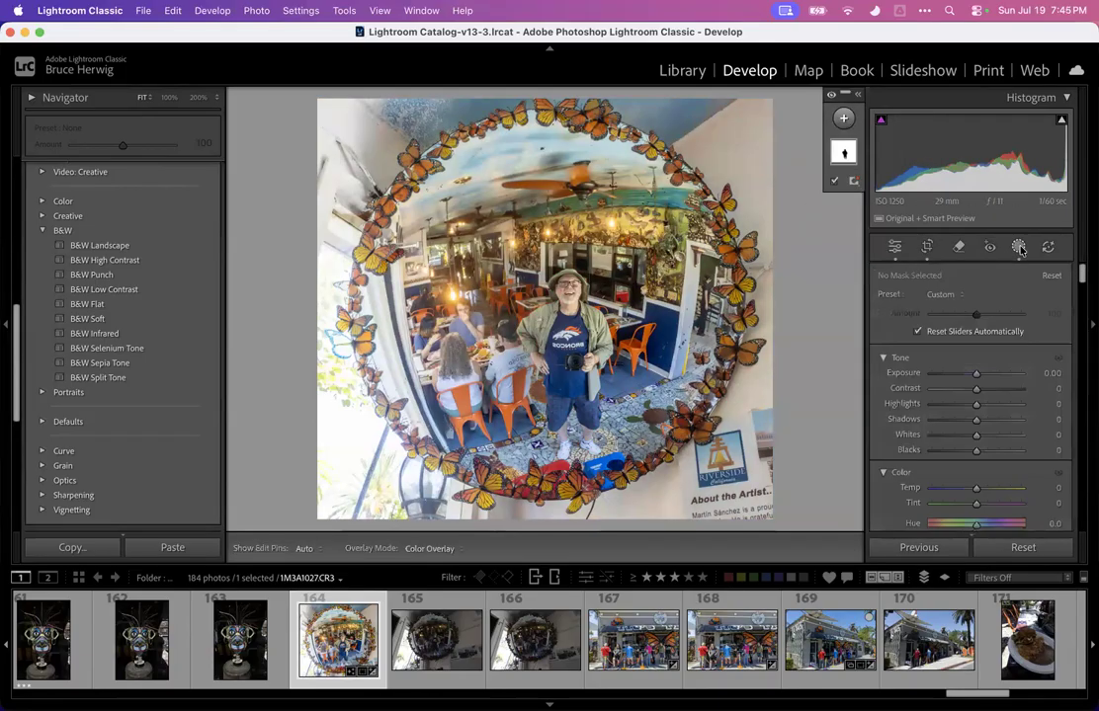
click(843, 115)
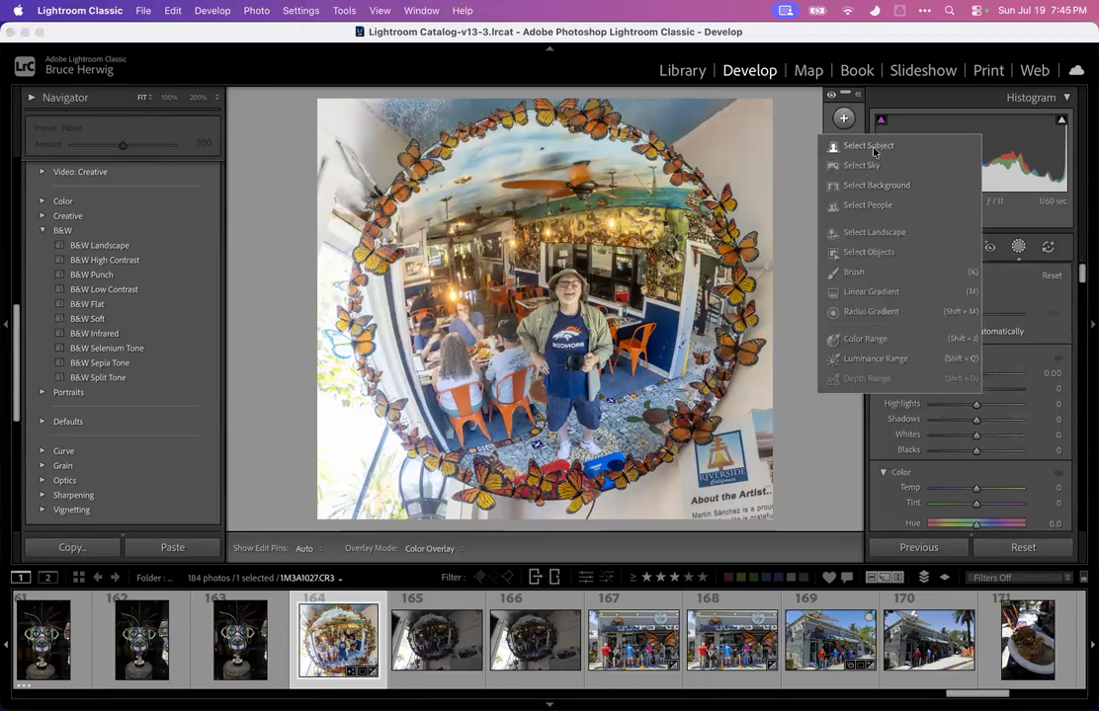
click(872, 147)
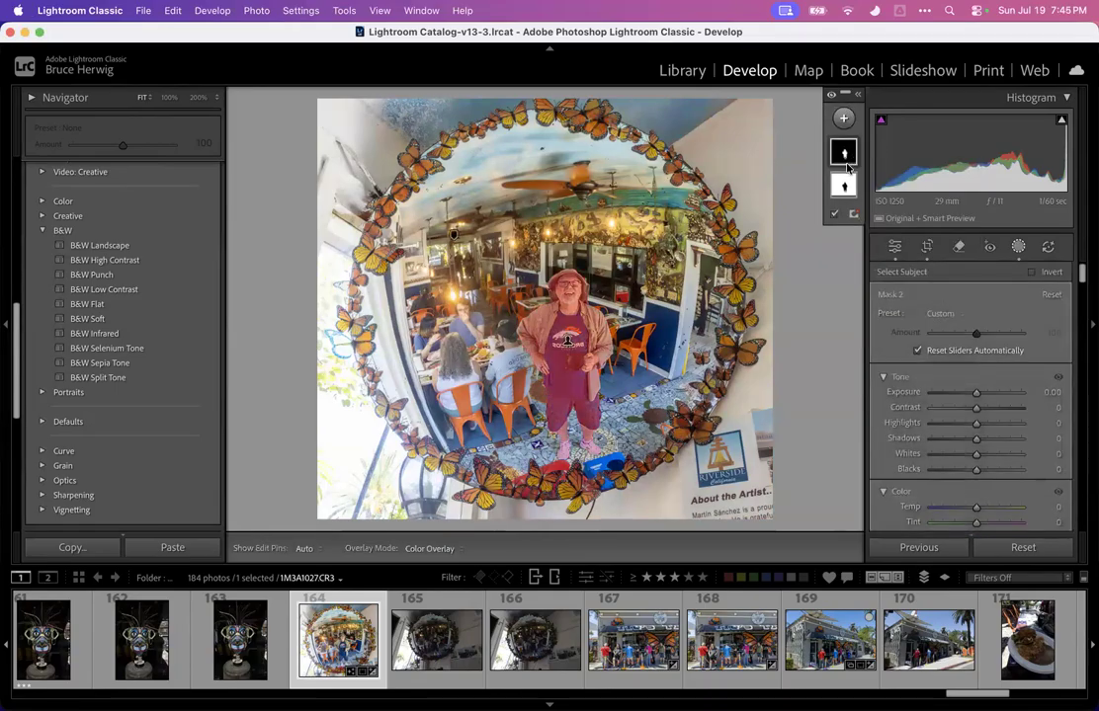
click(1017, 248)
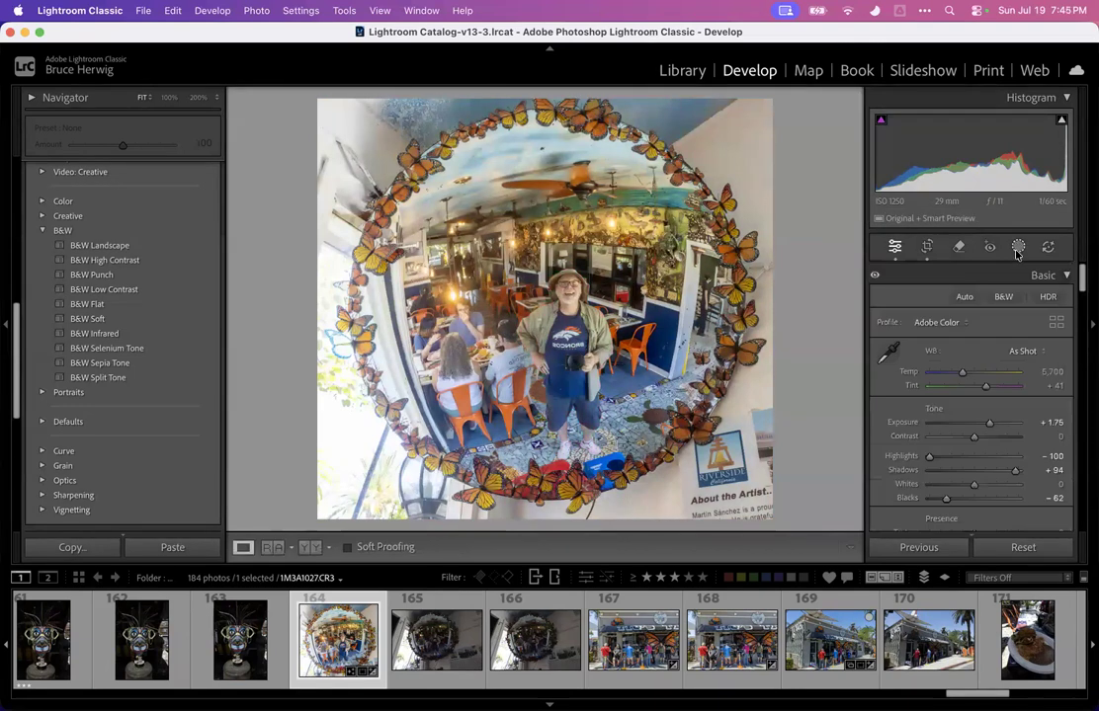
Add a Brush mask and set its Exposure to -4.00
click(1018, 248)
click(844, 117)
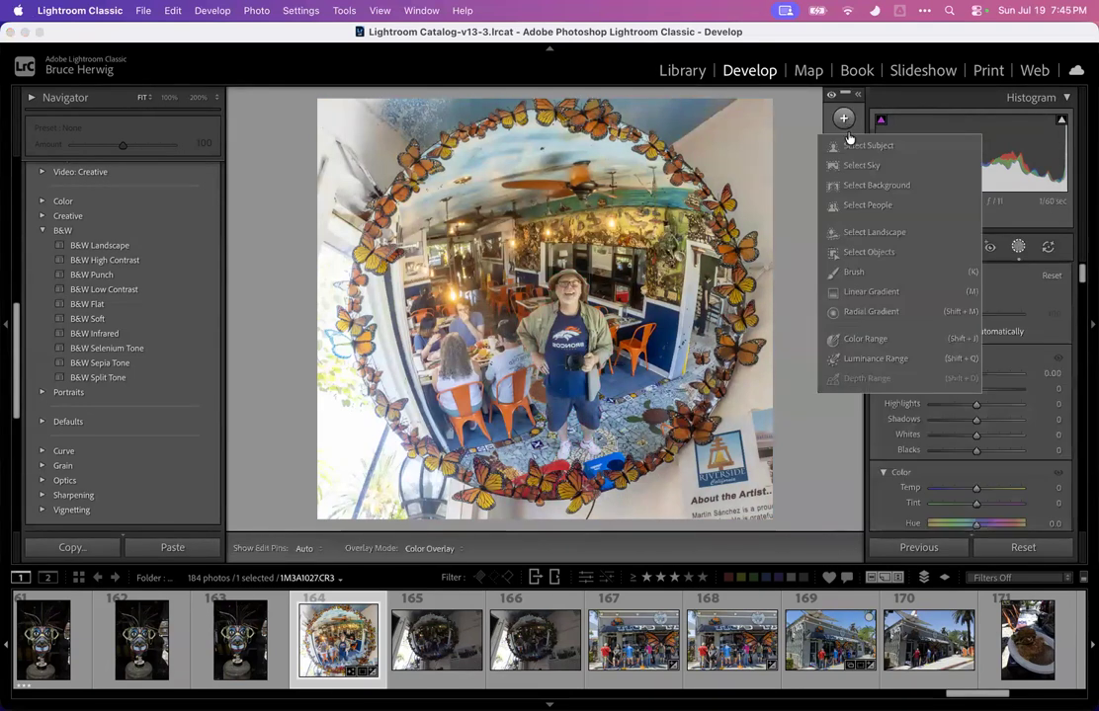
click(851, 272)
mouse_move(366, 156)
mouse_down()
mouse_move(324, 107)
mouse_move(348, 435)
mouse_move(316, 406)
mouse_move(379, 474)
mouse_move(512, 405)
mouse_up()
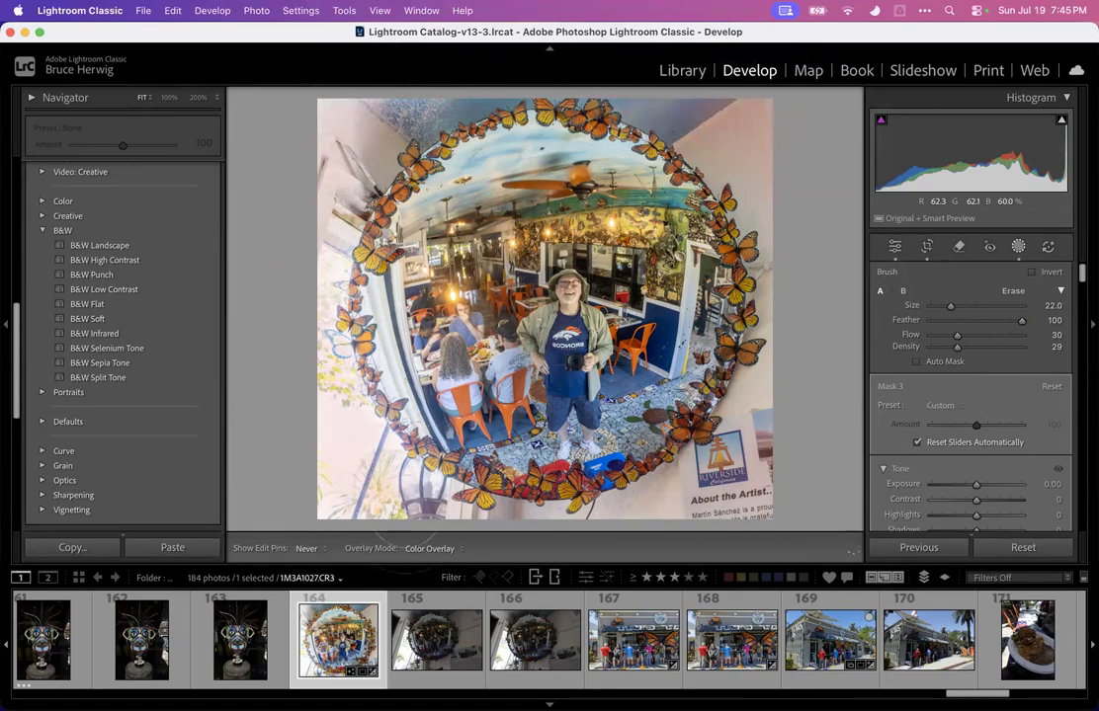
key(h)
drag(976, 485, 884, 500)
key(h)
Paint brush-mask strokes over the left side of the mirror photo and leave Masking
mouse_move(736, 195)
mouse_down()
mouse_move(788, 285)
mouse_move(736, 410)
mouse_move(627, 494)
mouse_move(484, 512)
mouse_move(390, 497)
mouse_move(339, 413)
mouse_up()
drag(293, 196, 297, 195)
drag(333, 396, 321, 384)
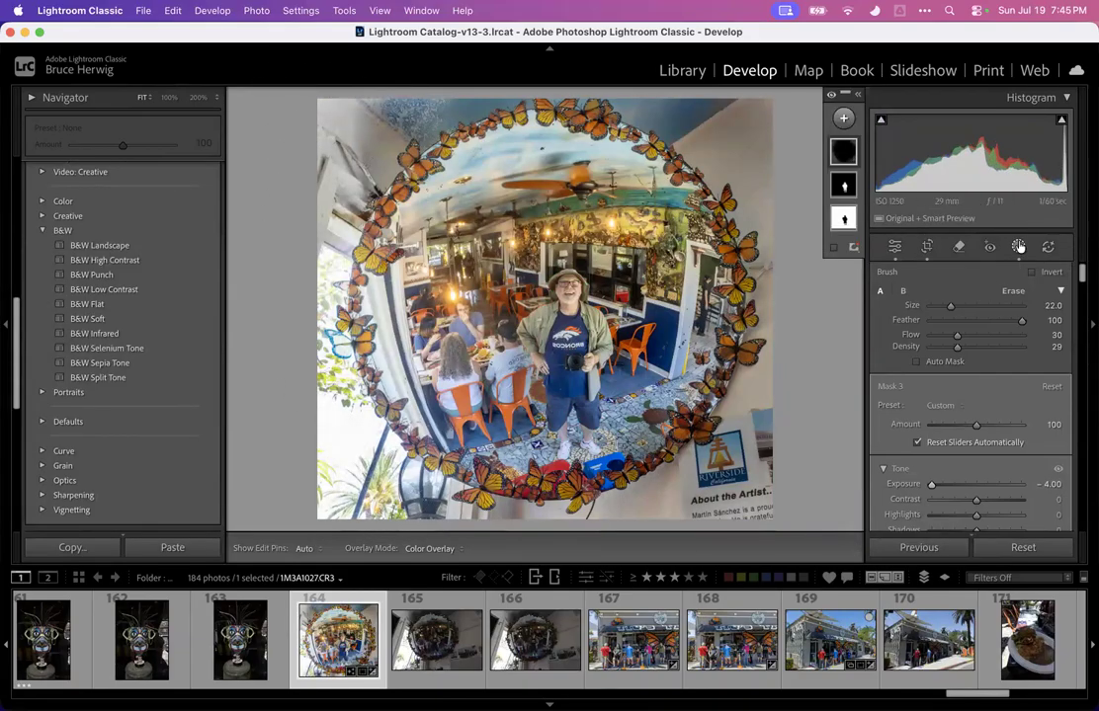
click(894, 246)
Zoom into the person's face and use Remove with a smaller brush to erase the spot by his jaw
click(585, 301)
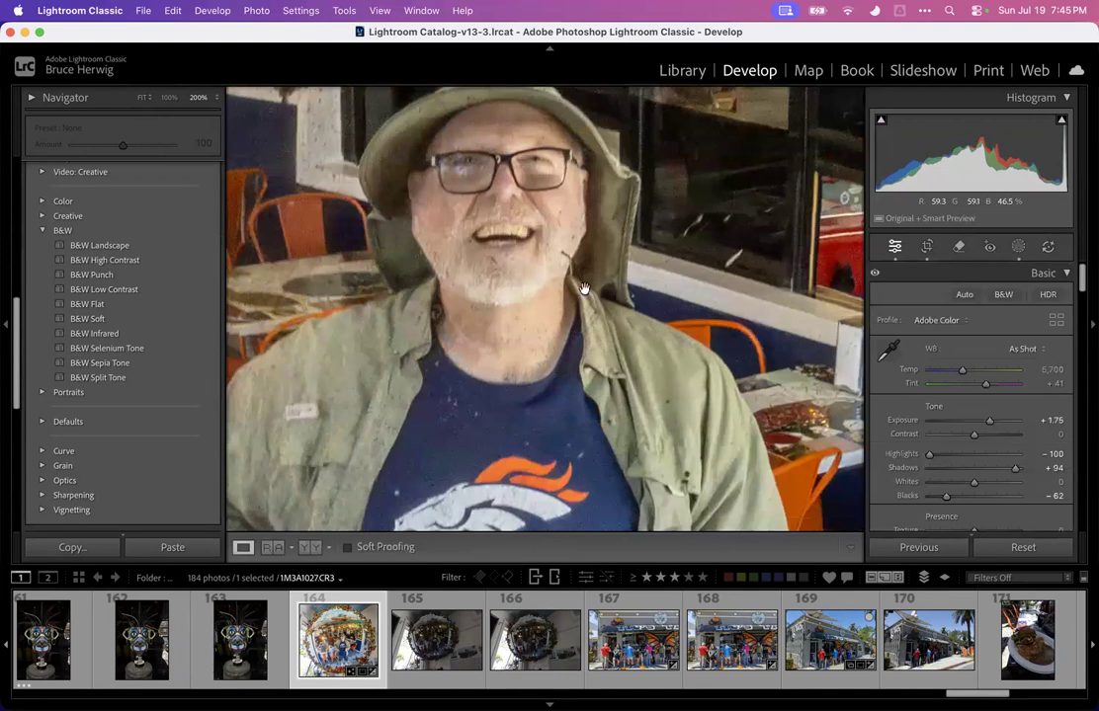
drag(596, 260, 515, 271)
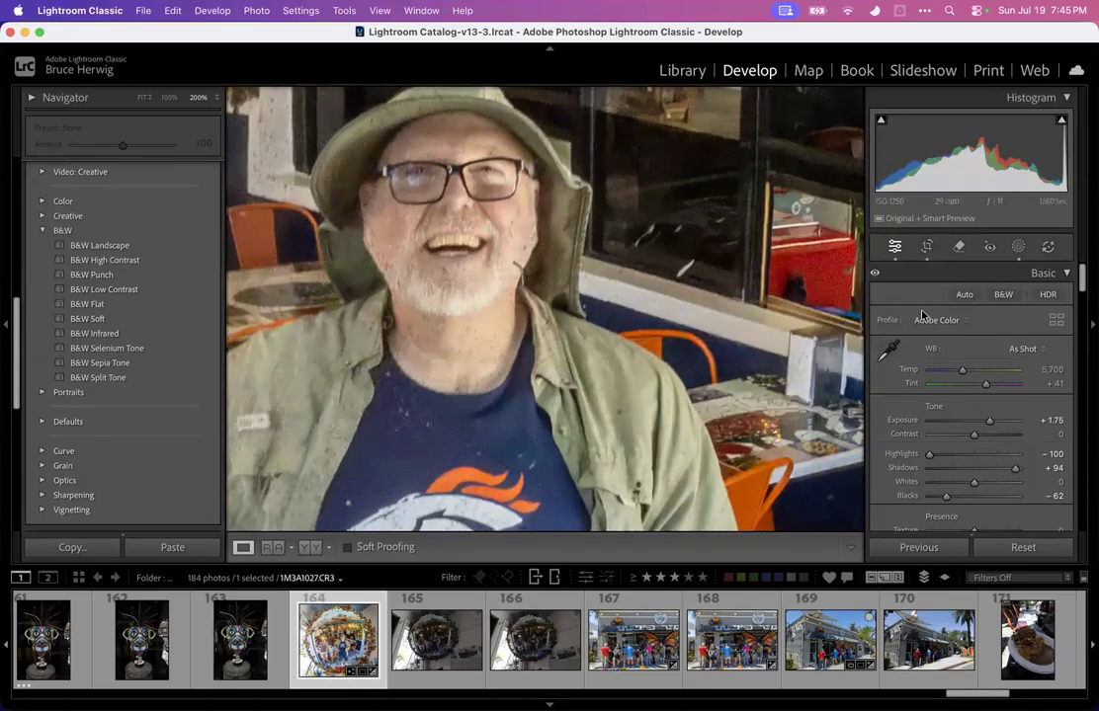
key(q)
key(bracketleft)
key(bracketleft)
key(bracketleft)
drag(512, 262, 522, 279)
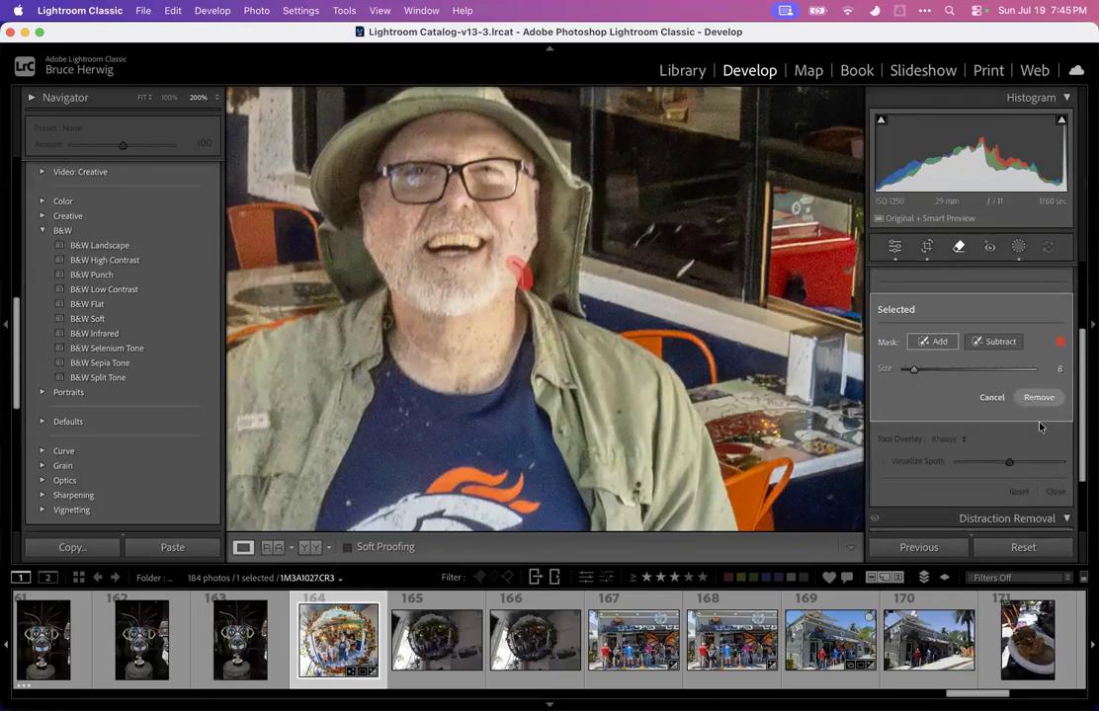
click(1039, 398)
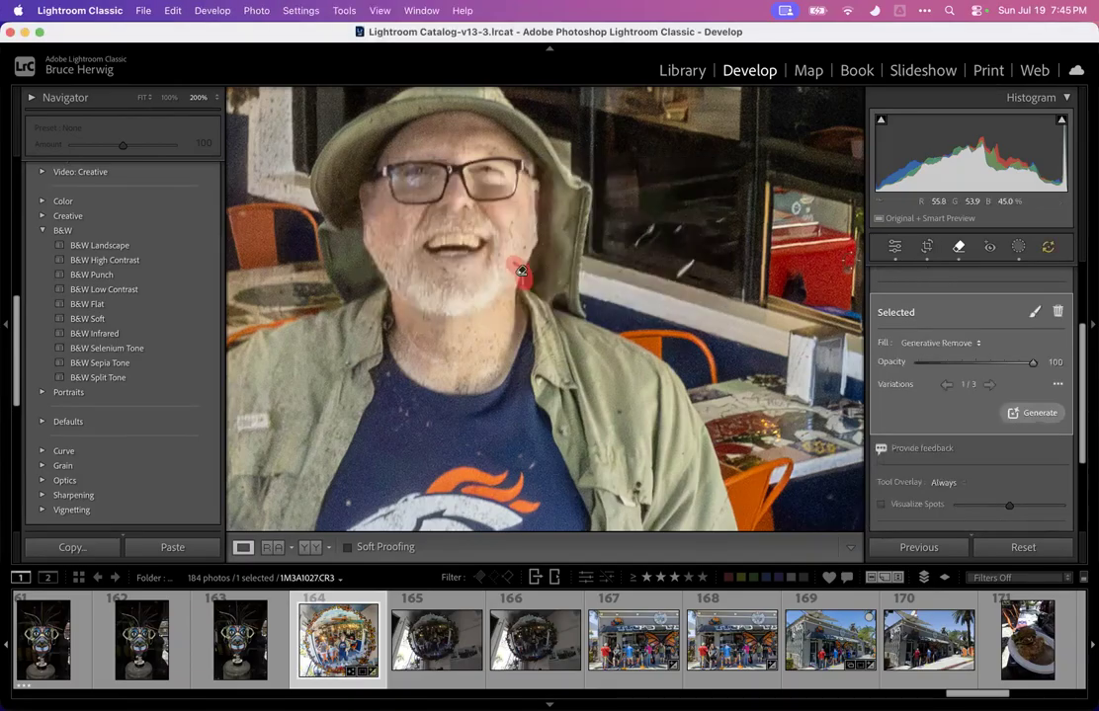
click(958, 250)
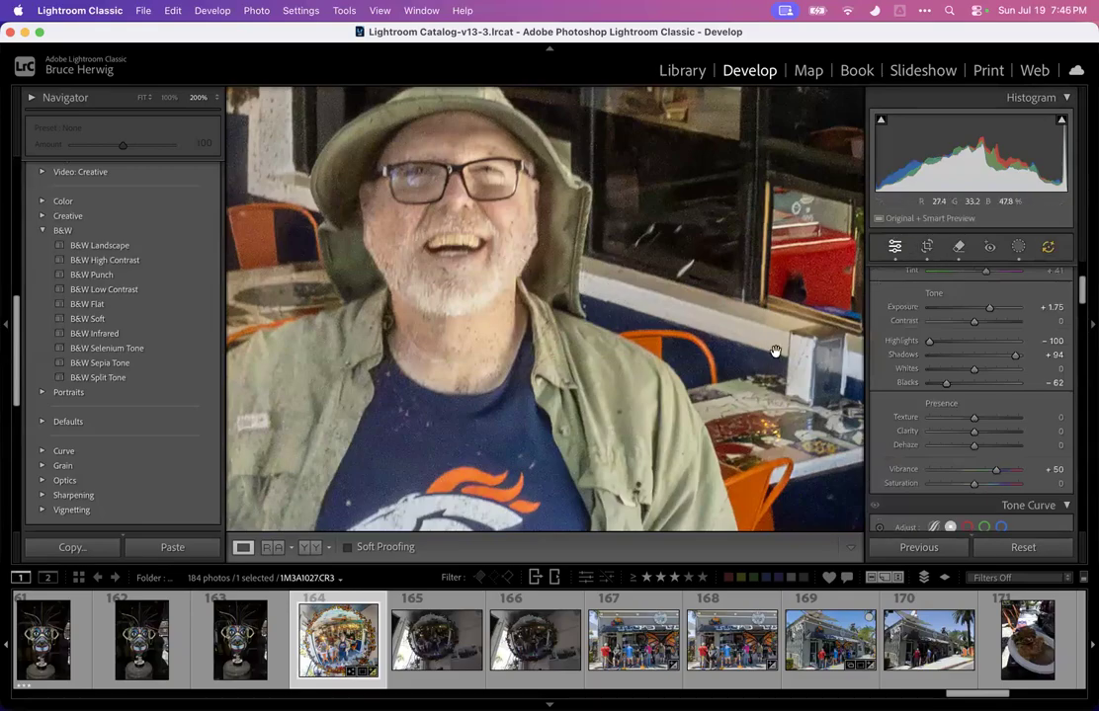
Zoom back out to fit and preview the mirror photo full screen
key(super+minus)
key(super+minus)
key(super+minus)
key(super+minus)
key(super+minus)
key(super+minus)
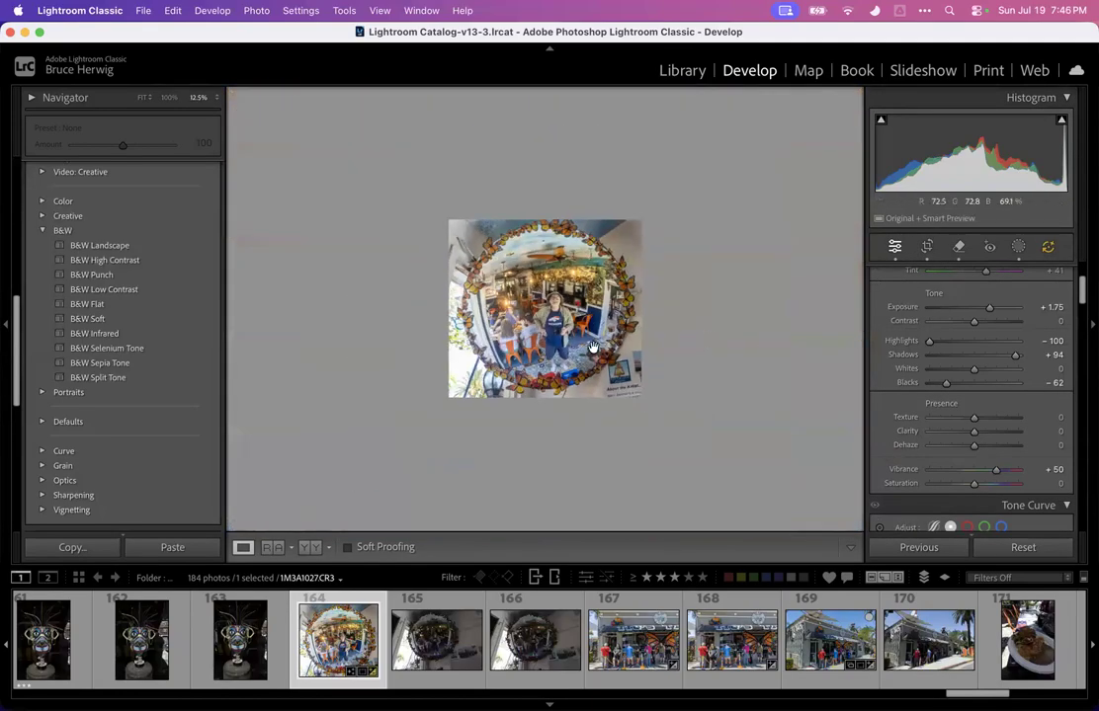
click(140, 98)
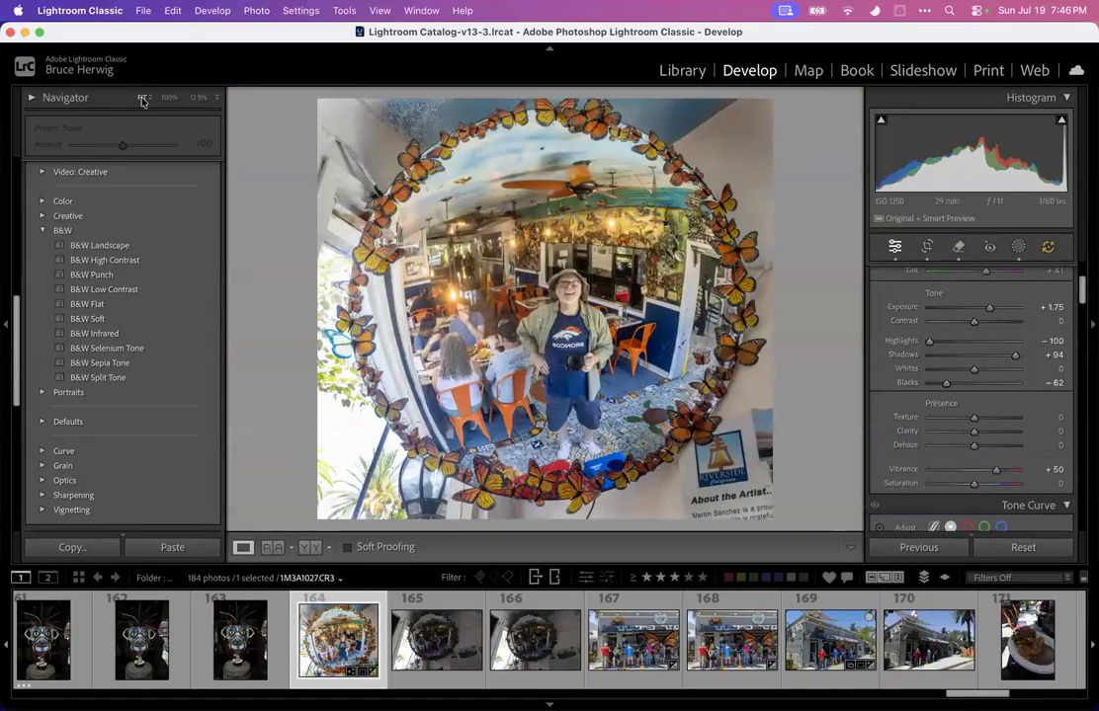
key(f)
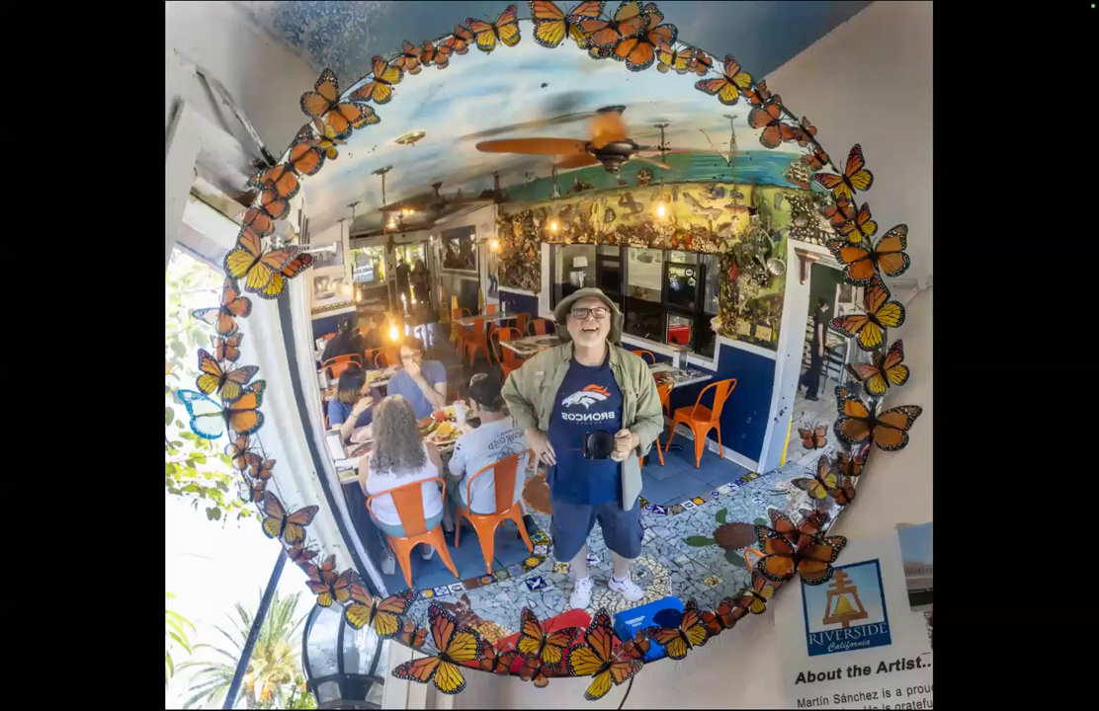
key(f)
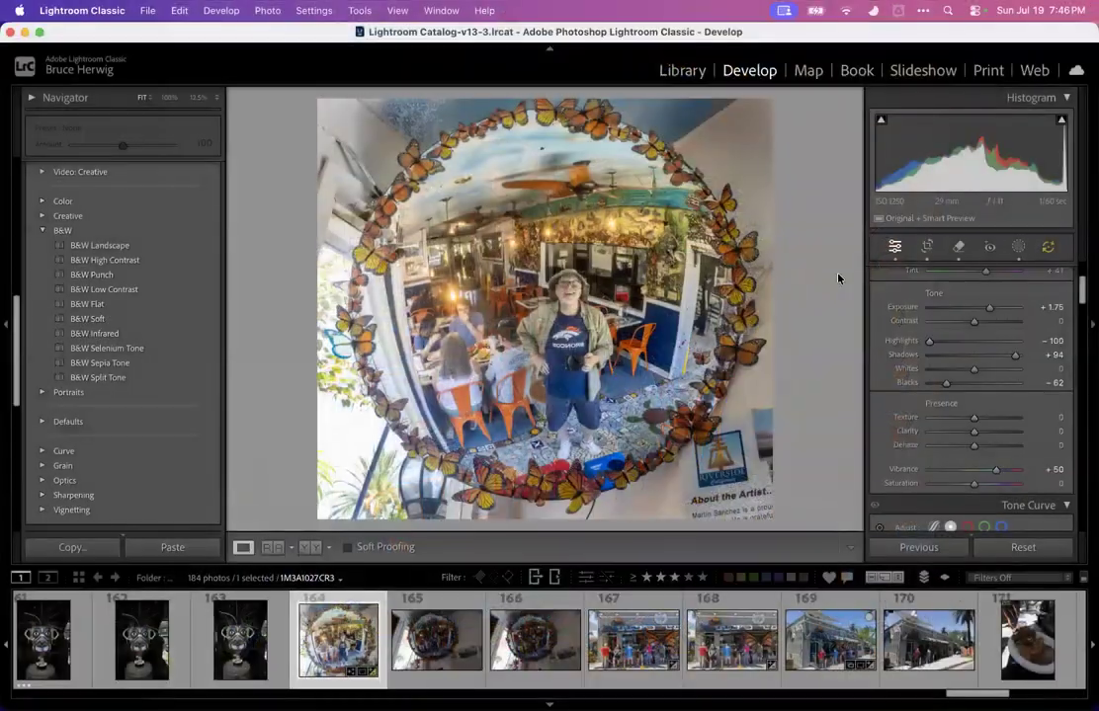
Browse the mask sculpture photos around 161–163 and inspect photo 162 at 100%
scroll(334, 642, left, 5)
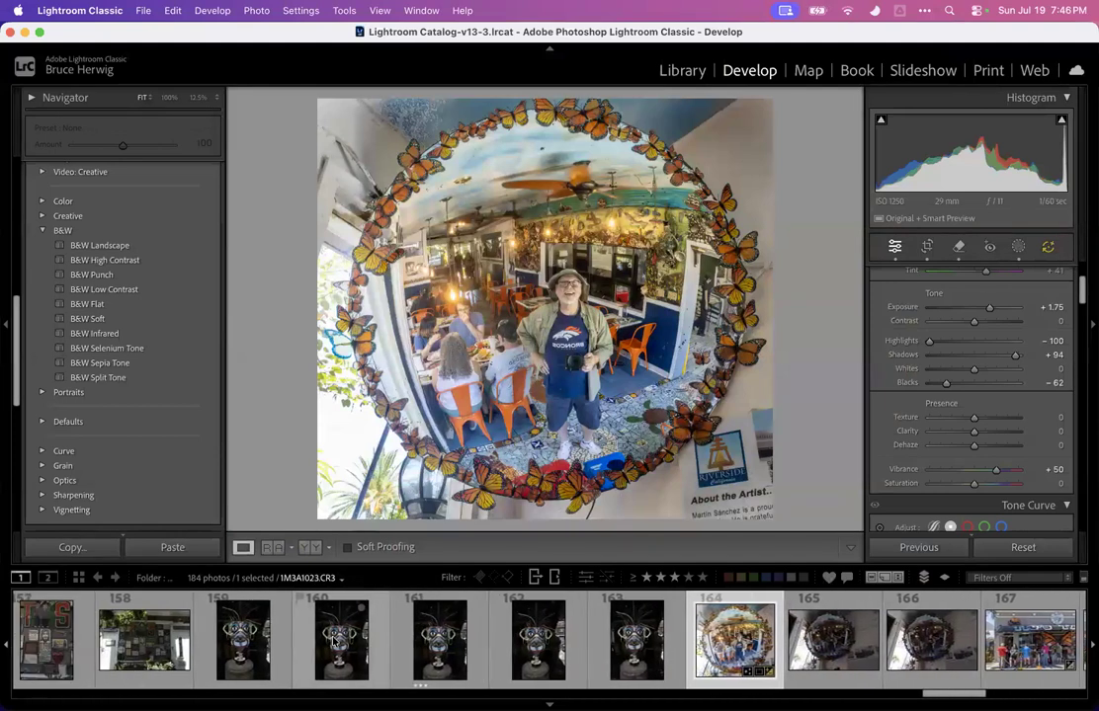
click(667, 635)
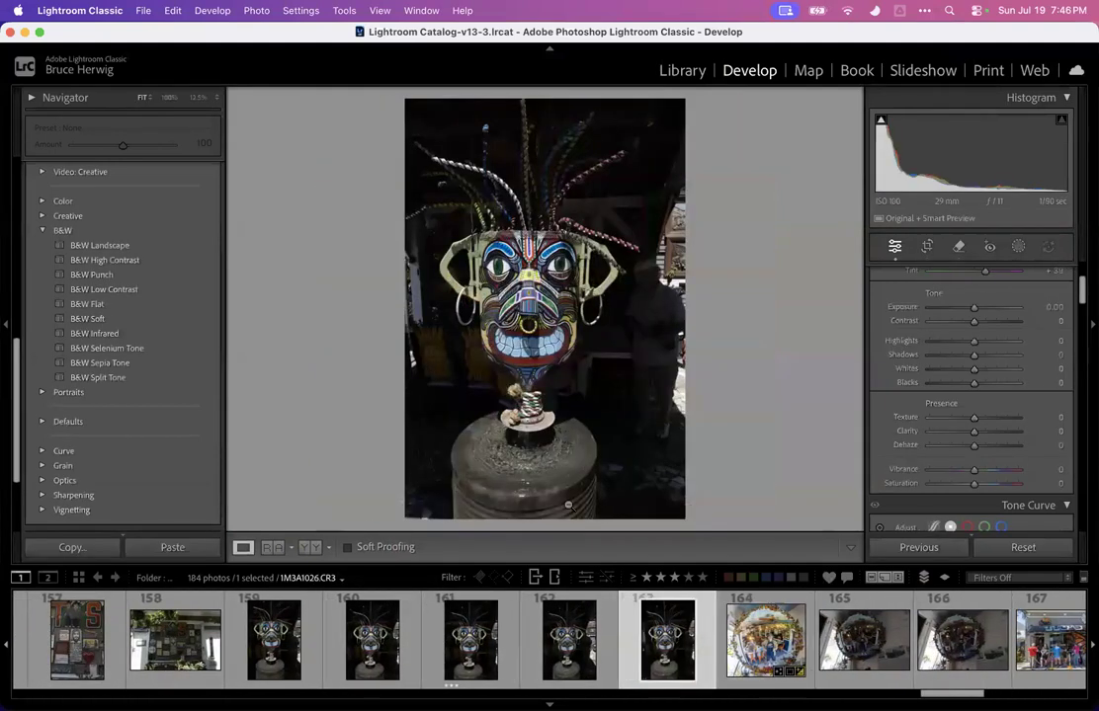
click(556, 647)
key(Left)
key(Left)
key(Left)
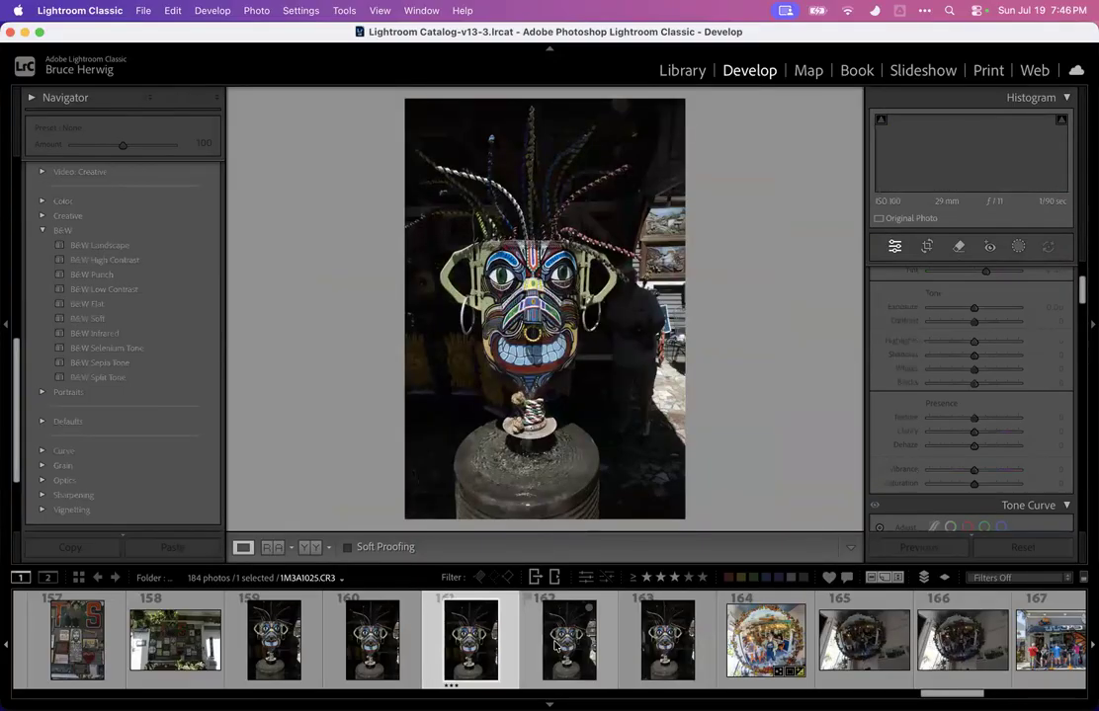
key(Right)
key(Right)
key(Right)
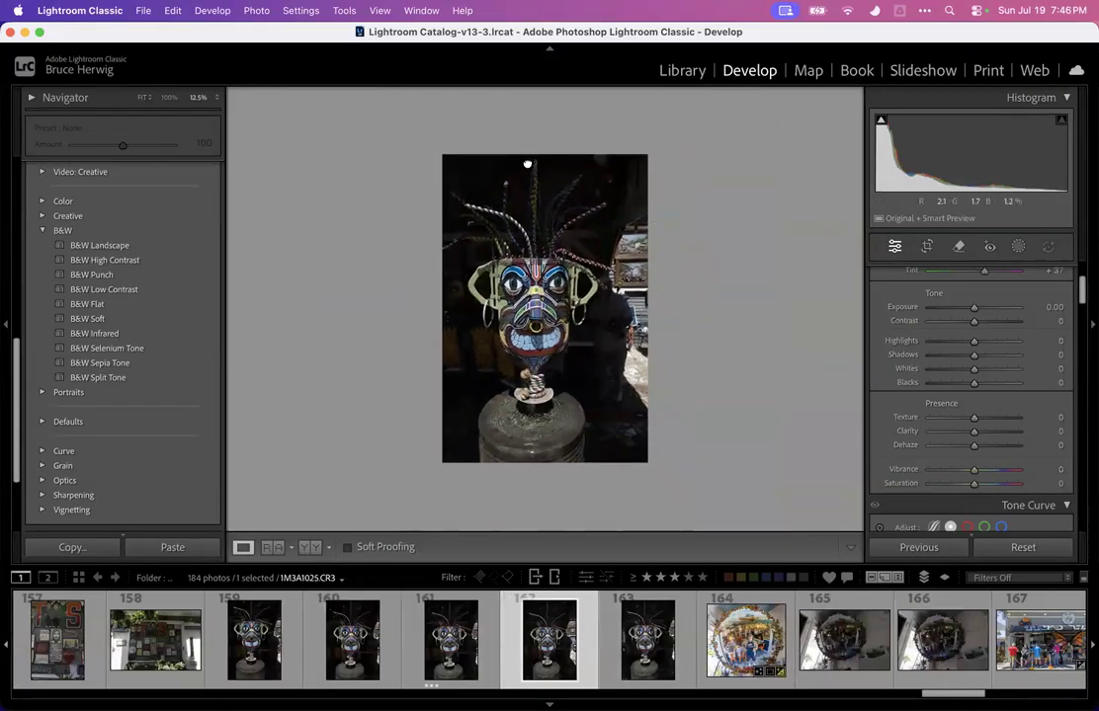
click(171, 98)
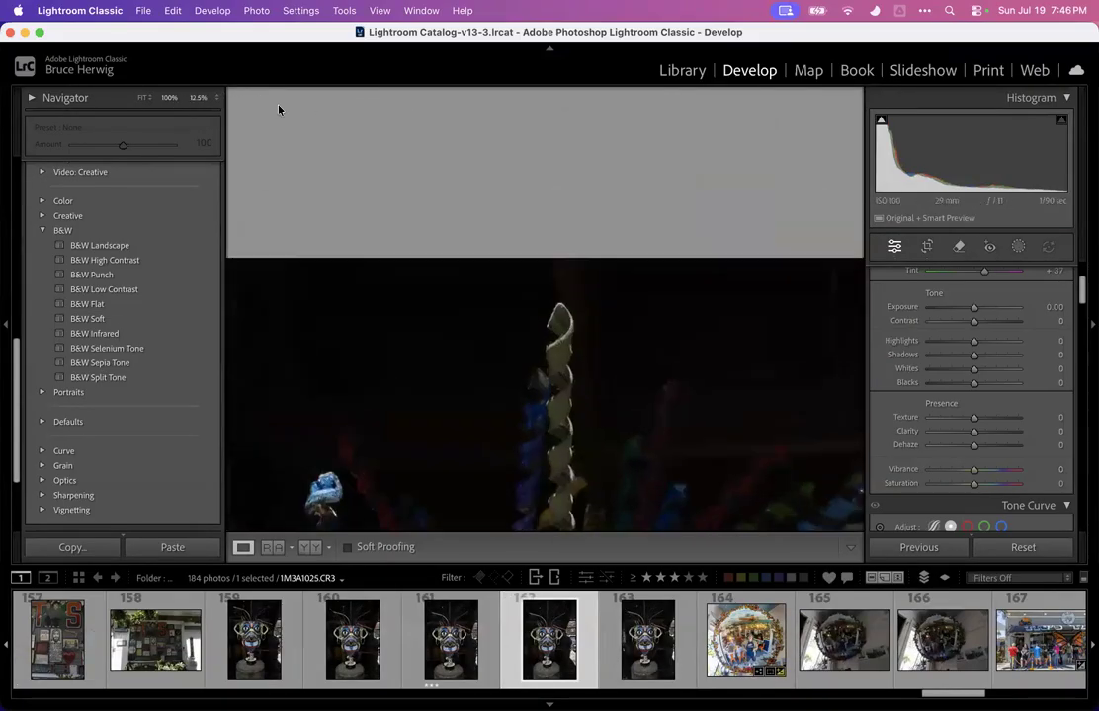
click(567, 296)
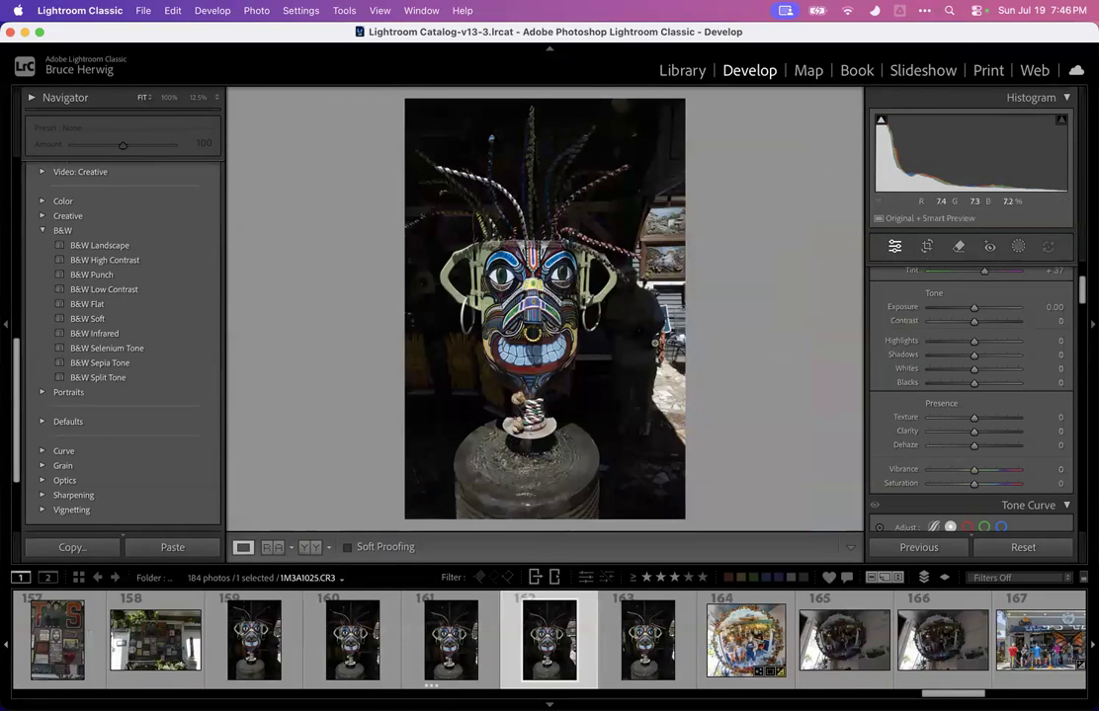
Slightly adjust the crop of mask photo 162 at its bottom-right corner
click(927, 246)
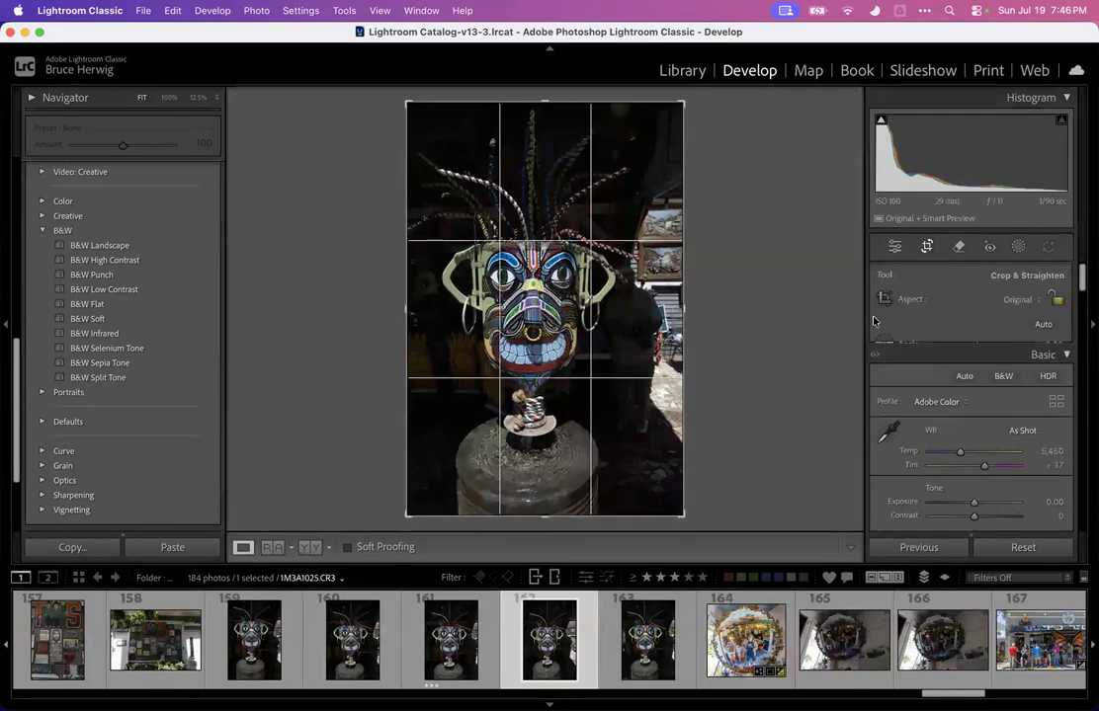
drag(680, 516, 678, 520)
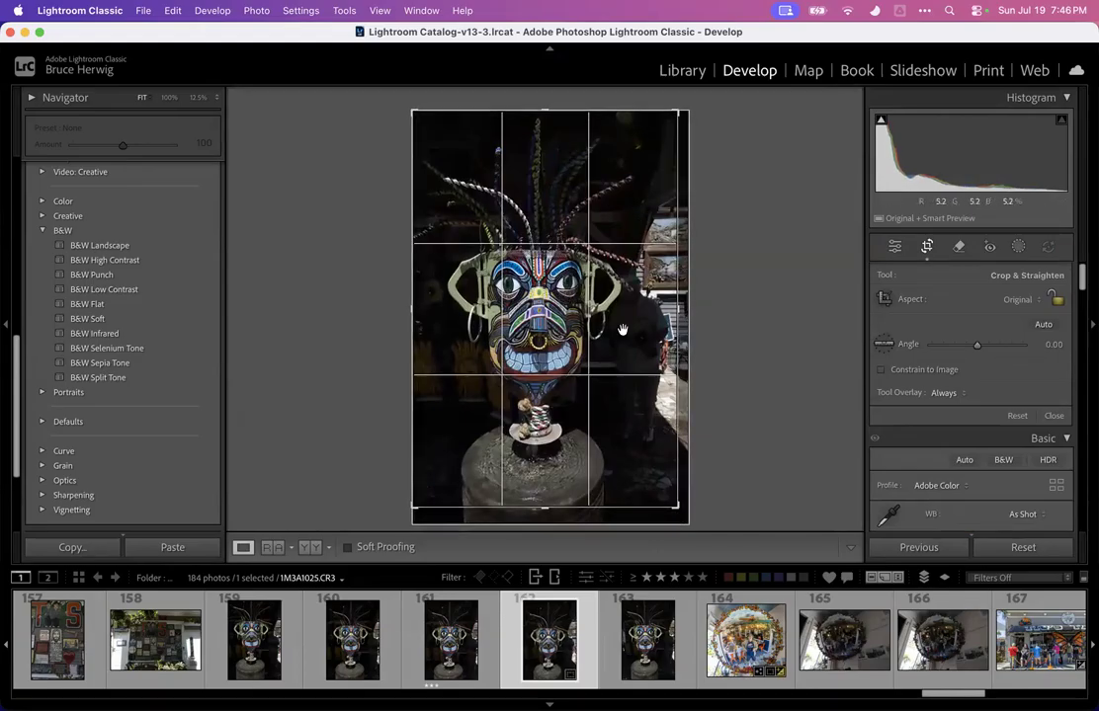
click(1018, 246)
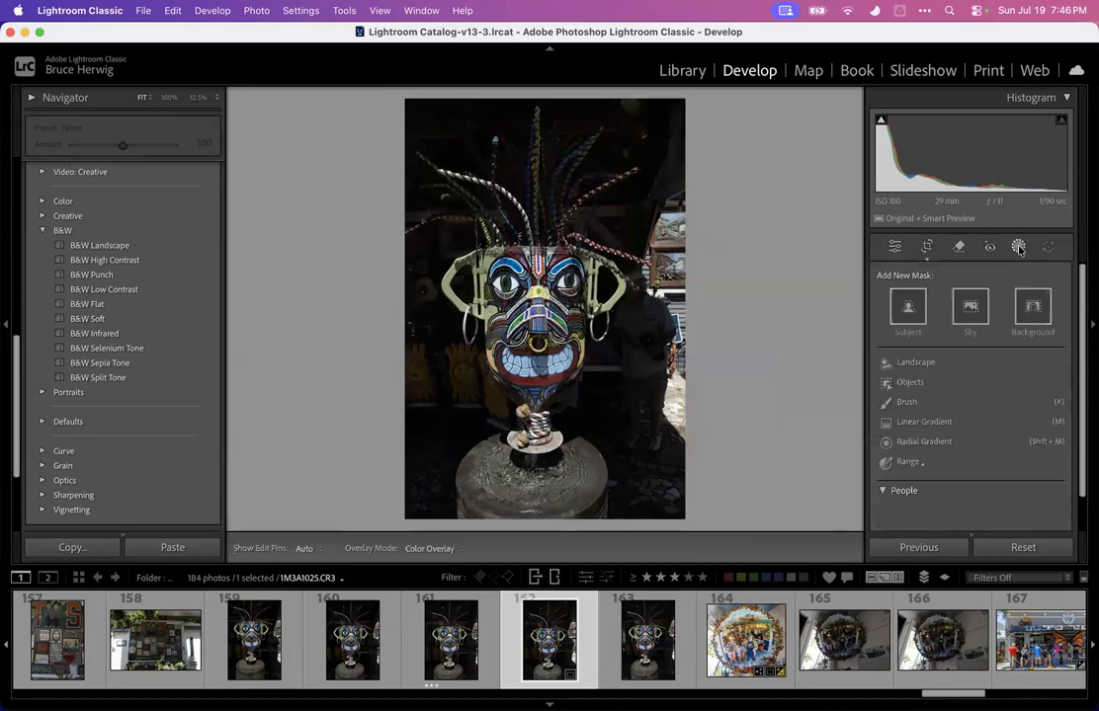
Try raising mask photo 162's exposure to about +4 and check the man at 100%, then reset the exposure
click(894, 248)
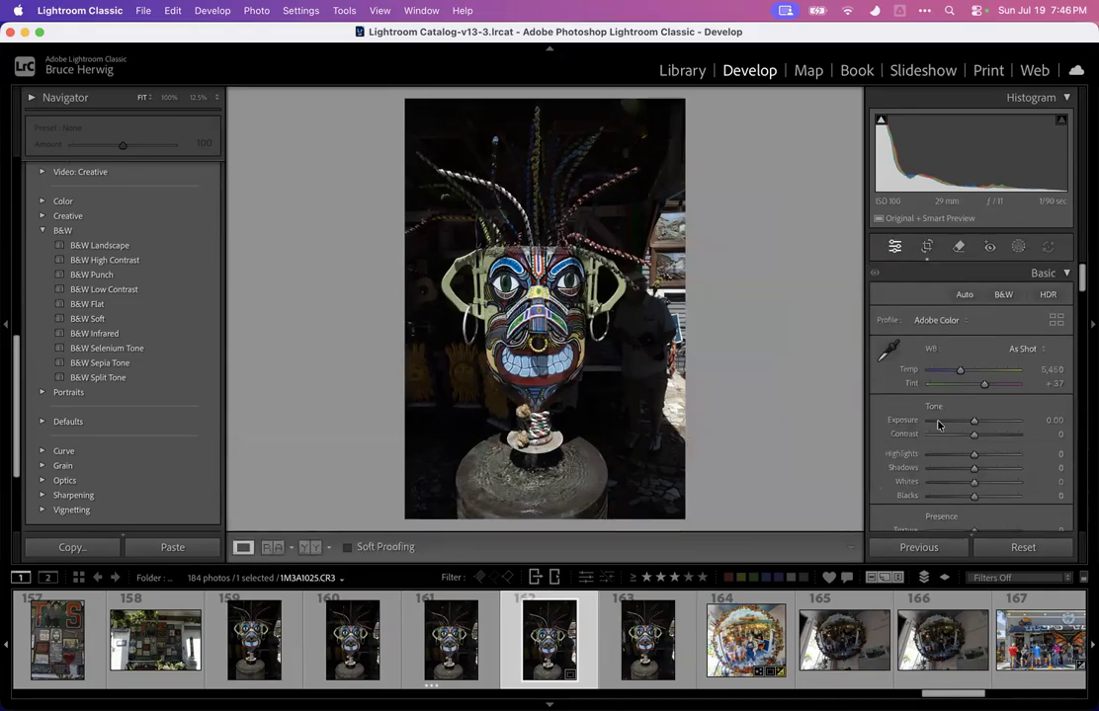
drag(975, 423, 1008, 420)
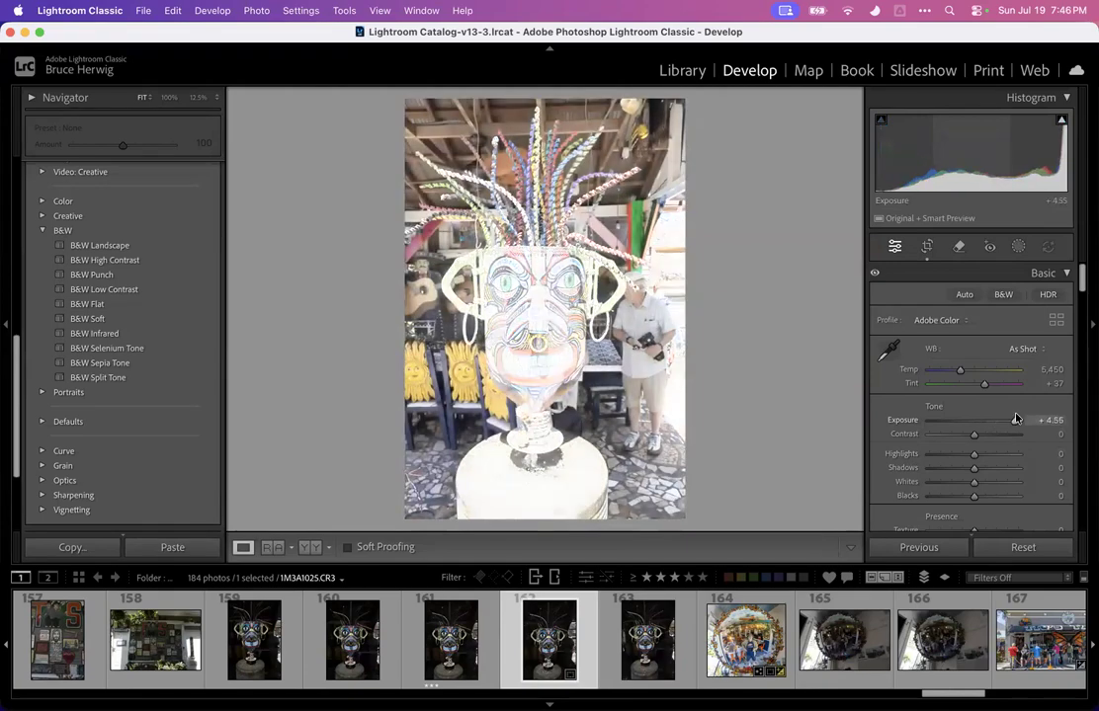
click(640, 295)
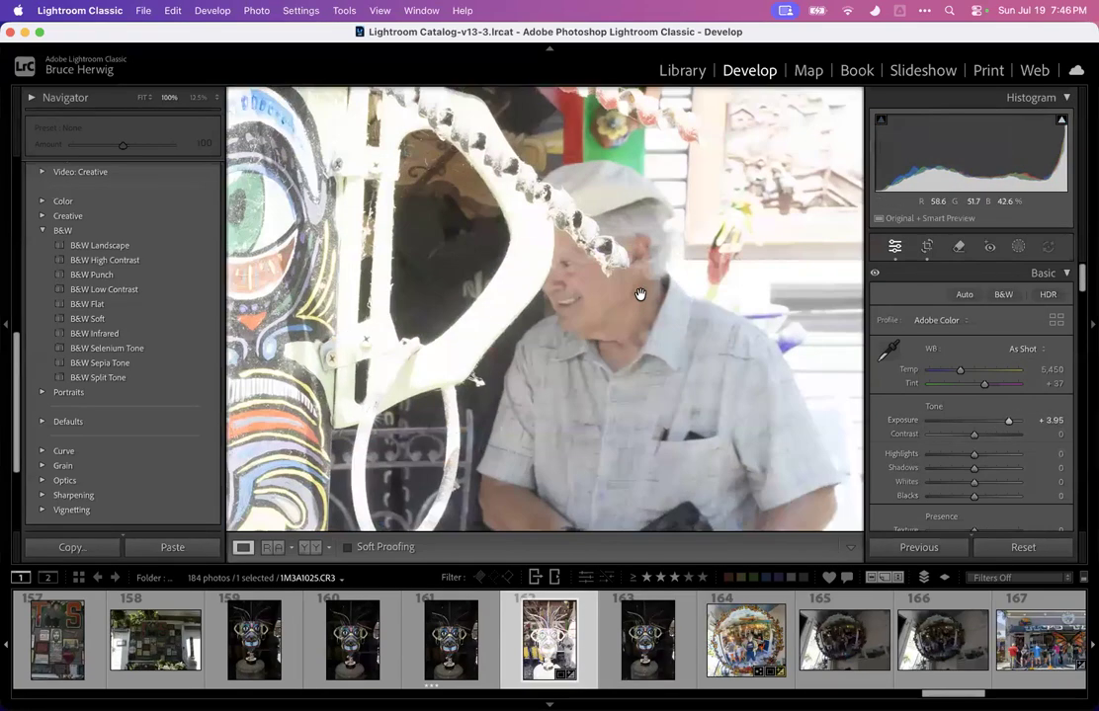
click(634, 294)
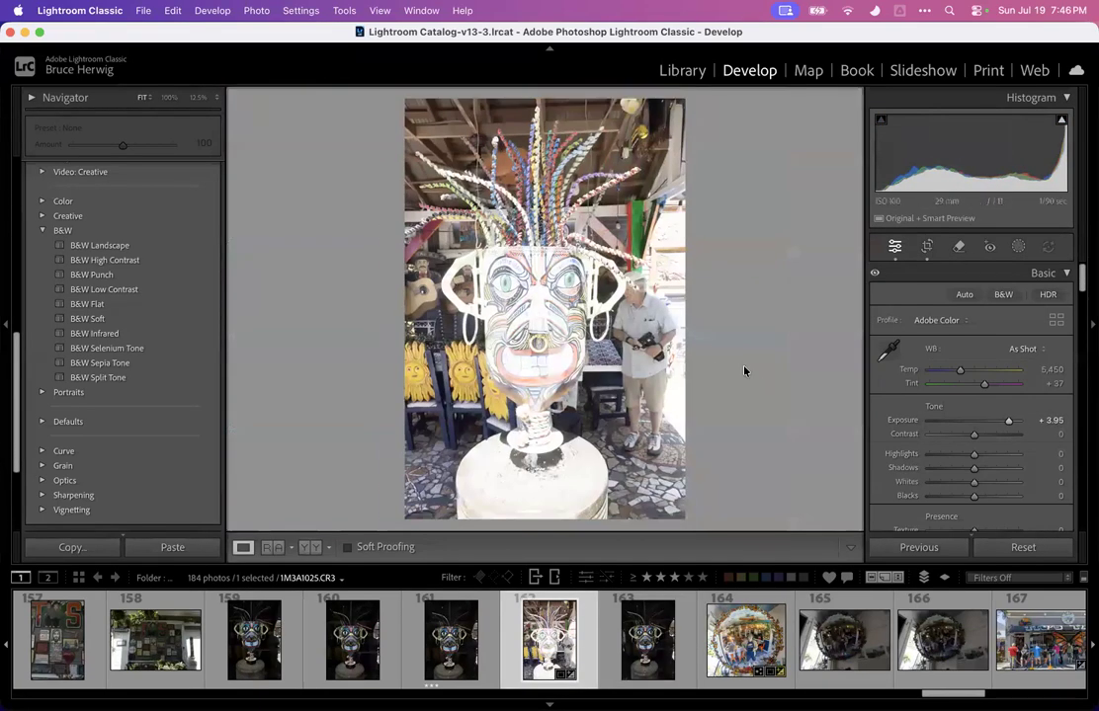
double_click(902, 420)
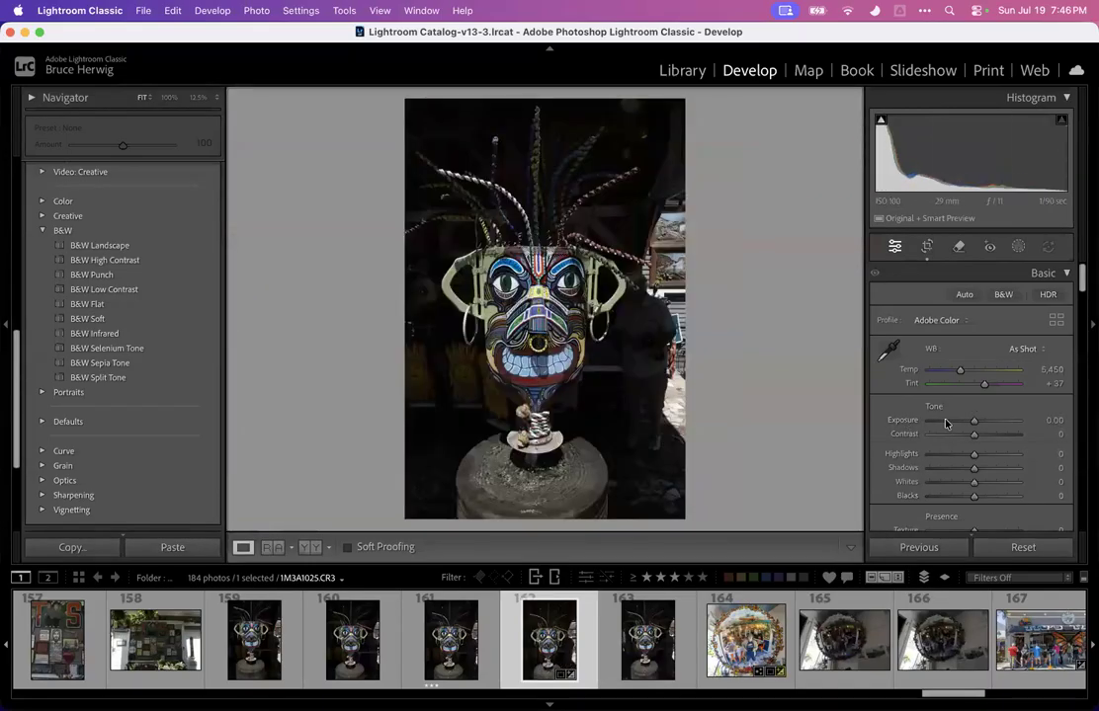
Set Highlights to -100, Exposure to +1.80 and Dehaze to +73 on mask photo 162
drag(973, 453, 899, 457)
drag(975, 423, 989, 421)
scroll(983, 455, down, 2)
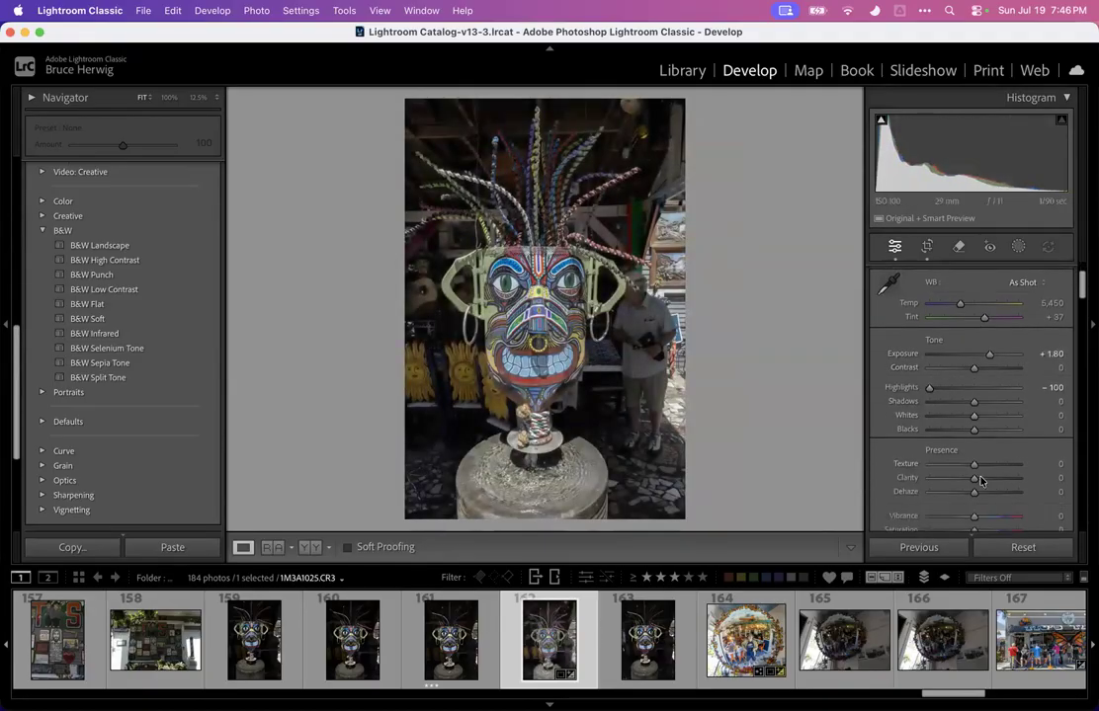
drag(974, 491, 1007, 491)
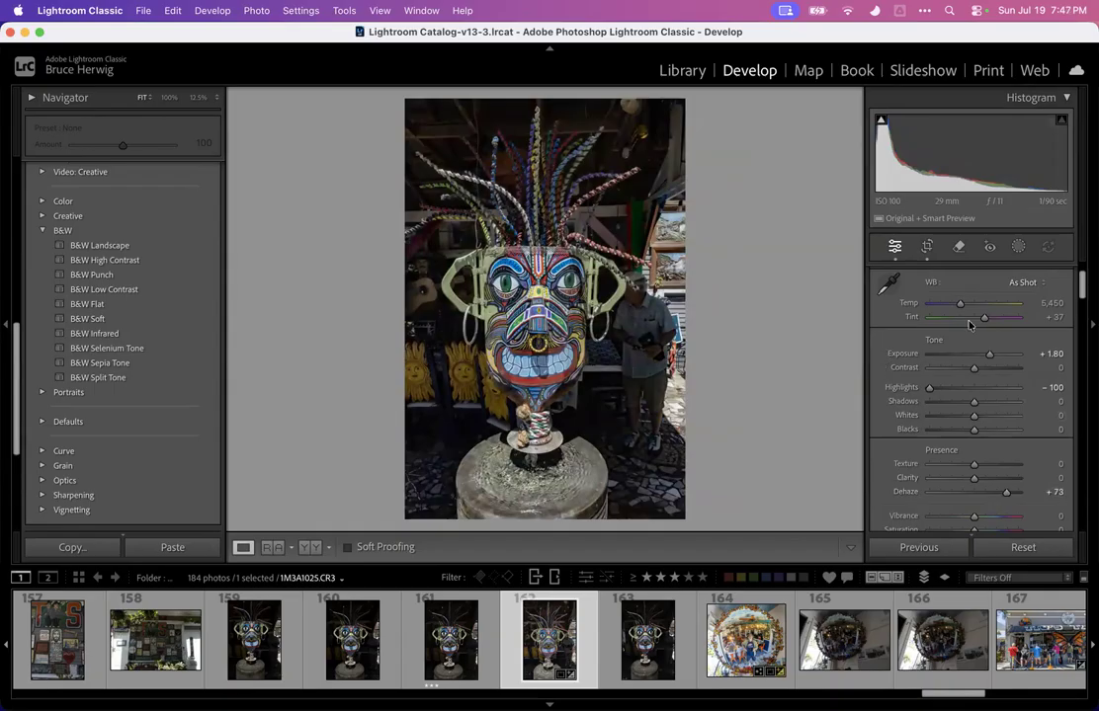
Add a Background mask with its exposure nudged to -0.07, then briefly open and close the crop tool
click(1017, 246)
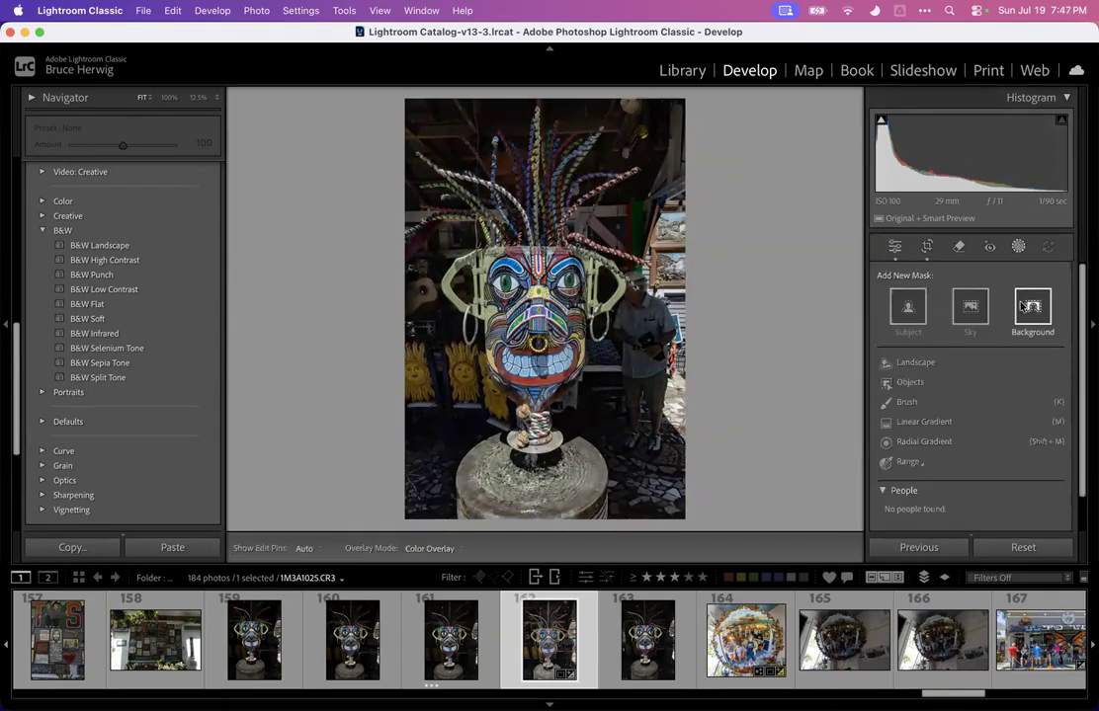
click(1031, 308)
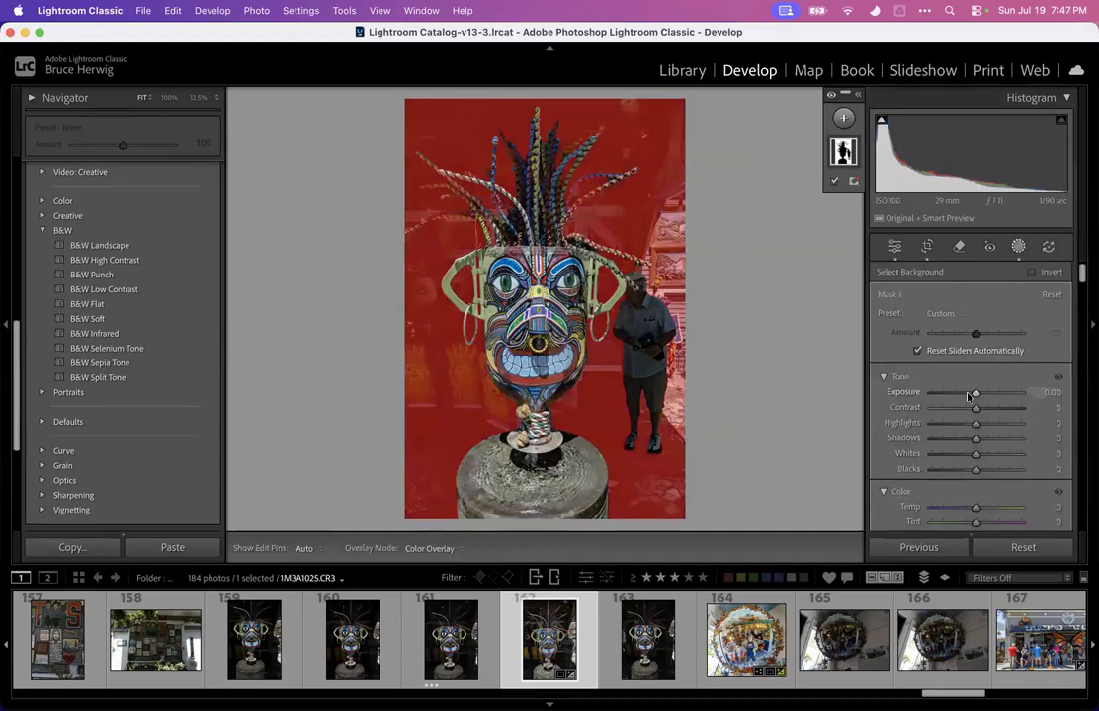
mouse_move(976, 394)
mouse_down()
mouse_move(923, 394)
mouse_move(974, 392)
mouse_up()
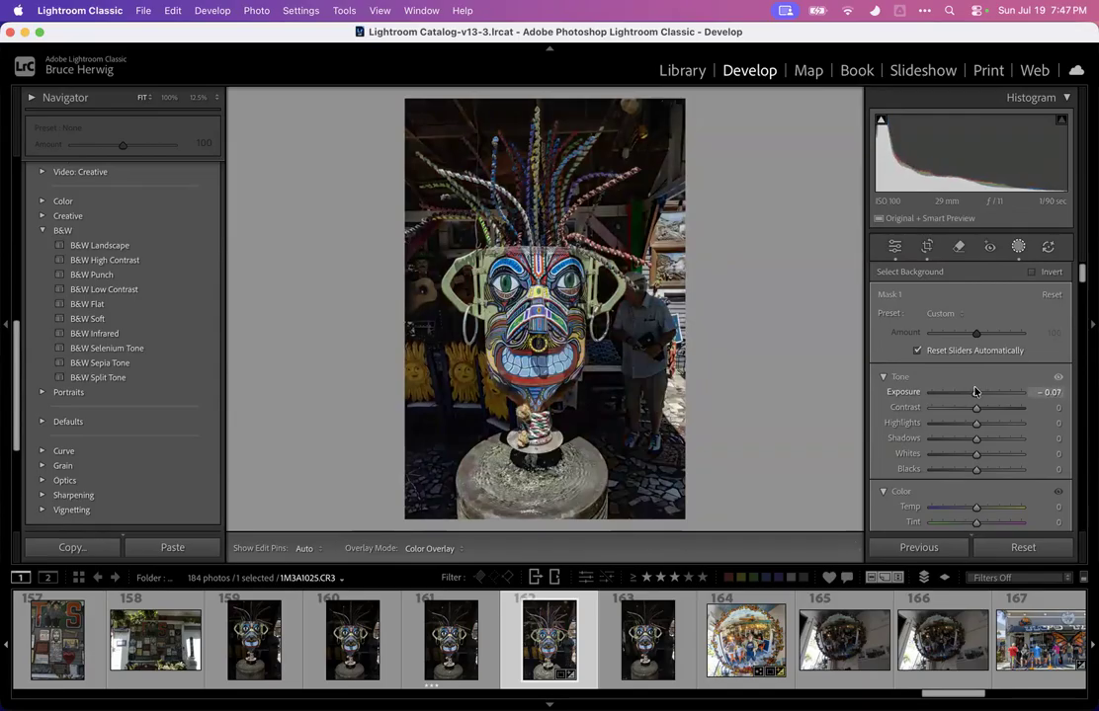
key(r)
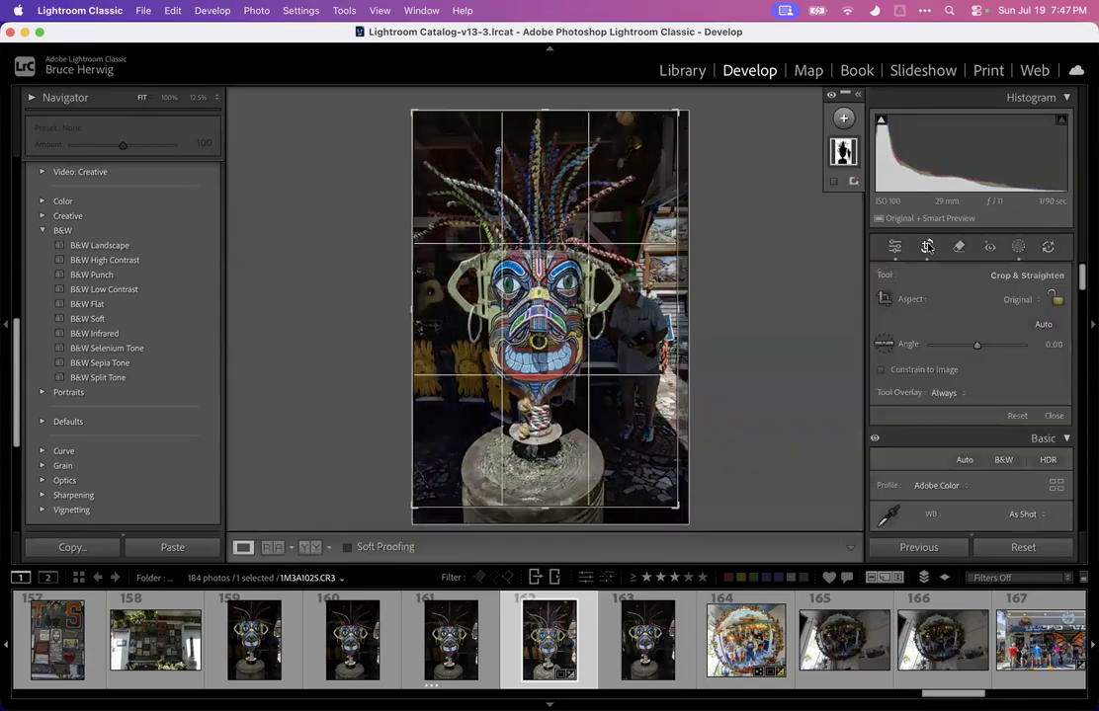
key(r)
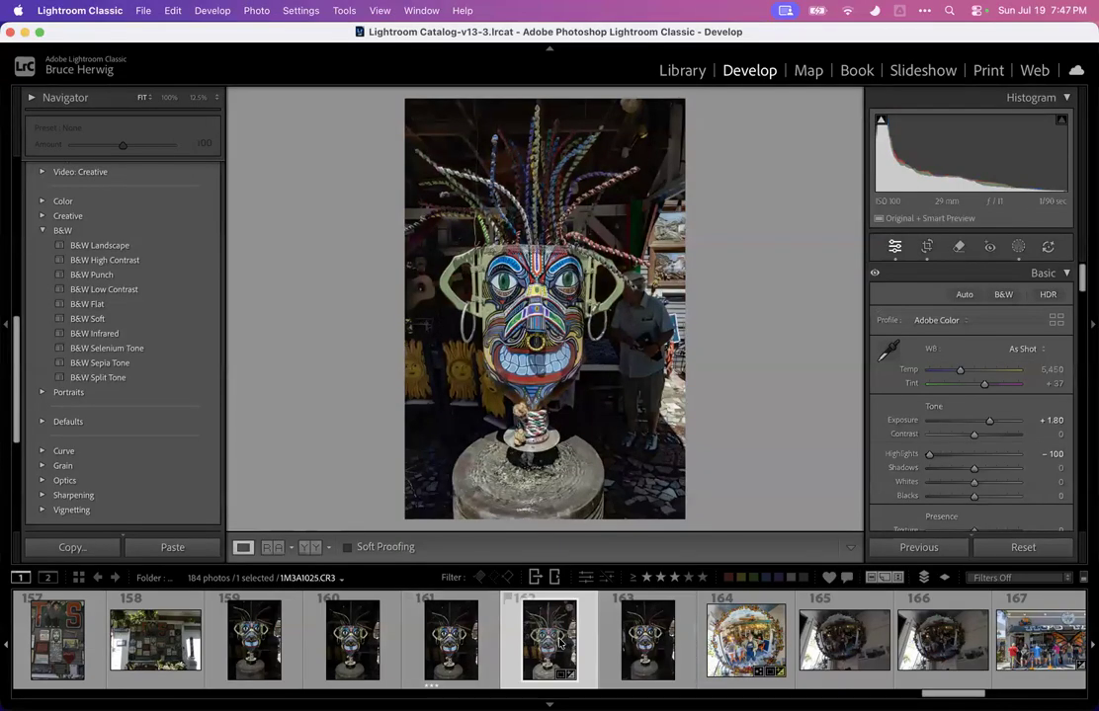
Check mask photo 162 at 100% and preview it full screen
click(638, 308)
click(631, 298)
key(f)
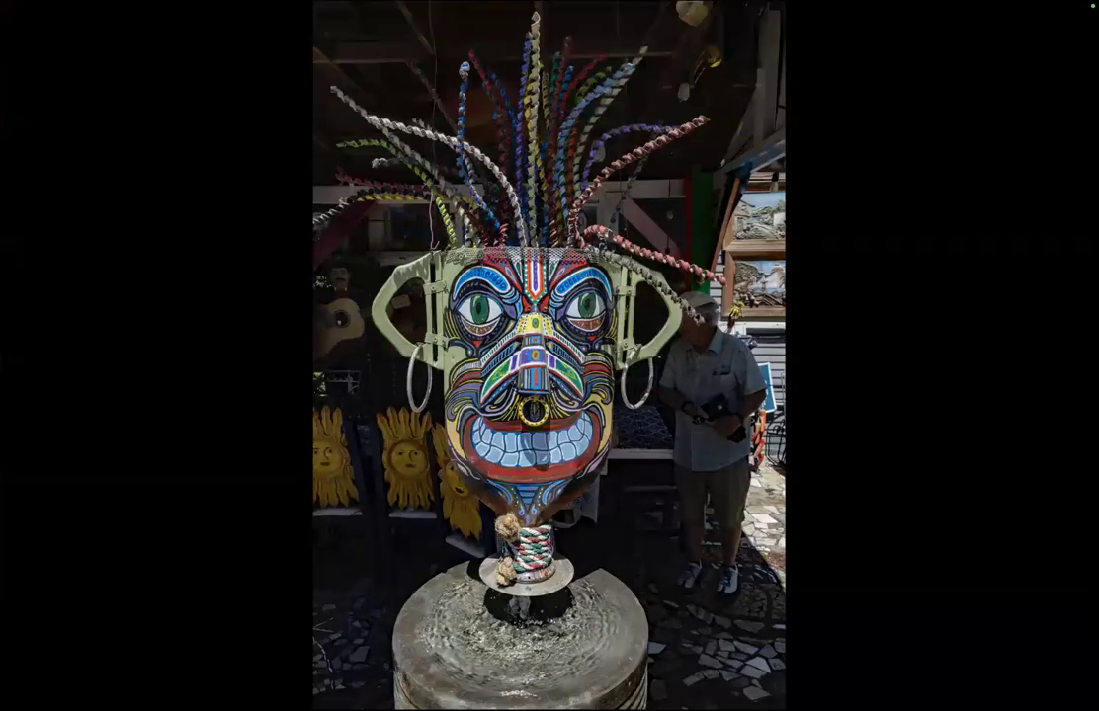
key(f)
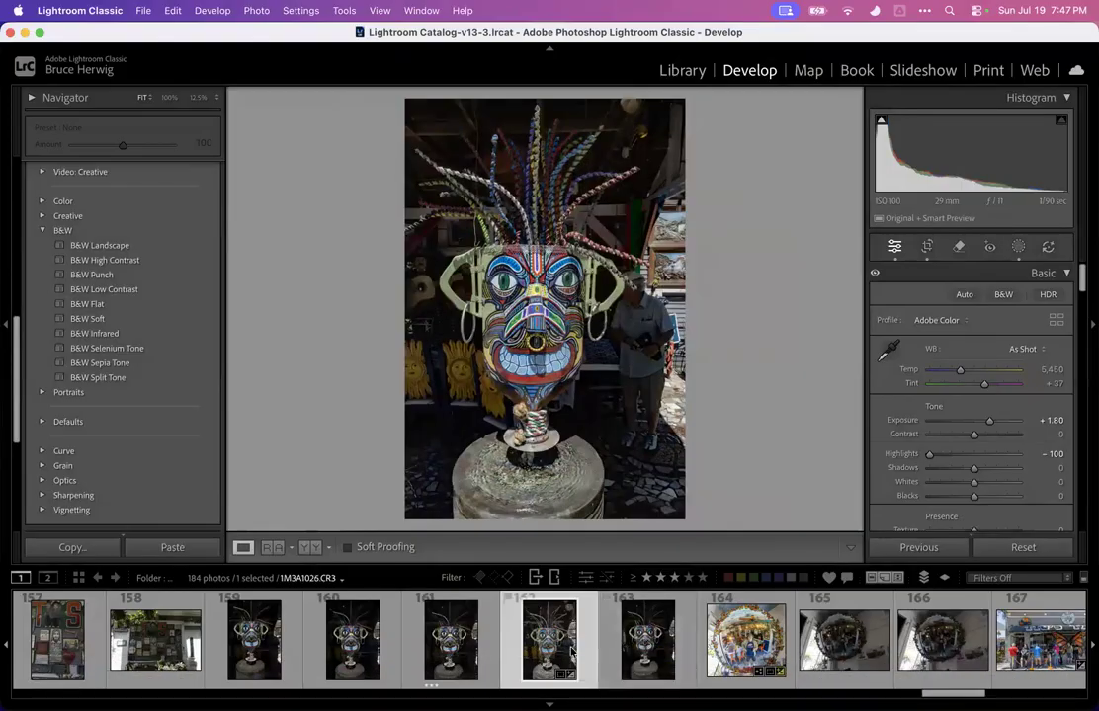
Select mask photo 161 and inspect it at 100%
click(442, 643)
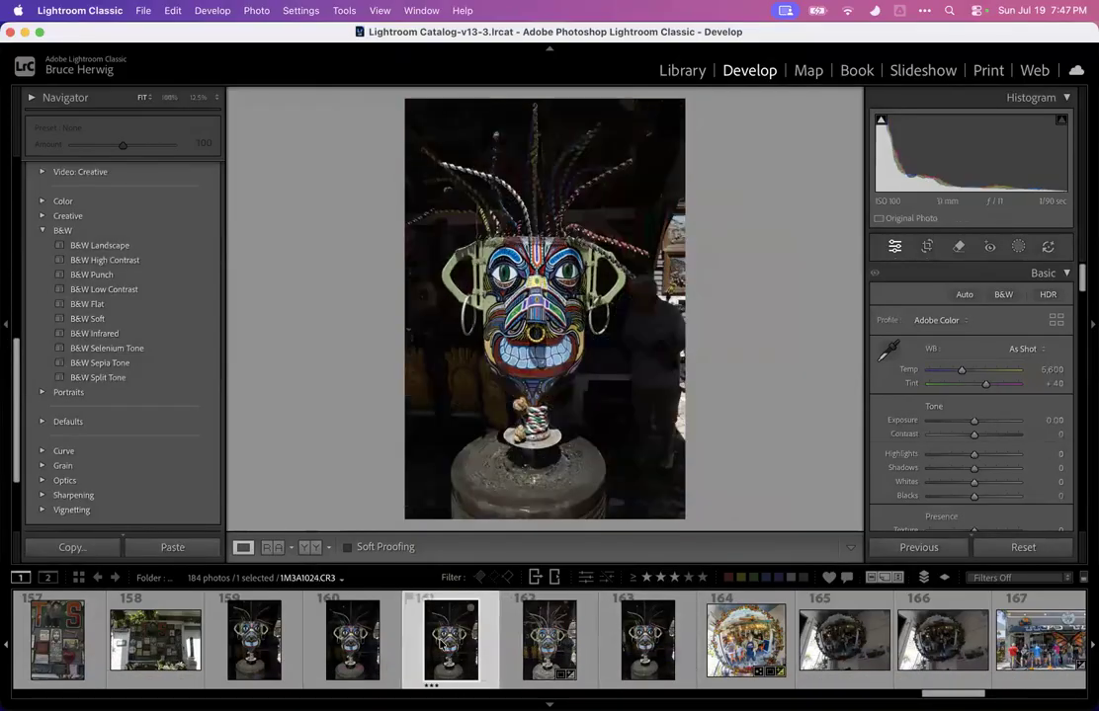
click(637, 316)
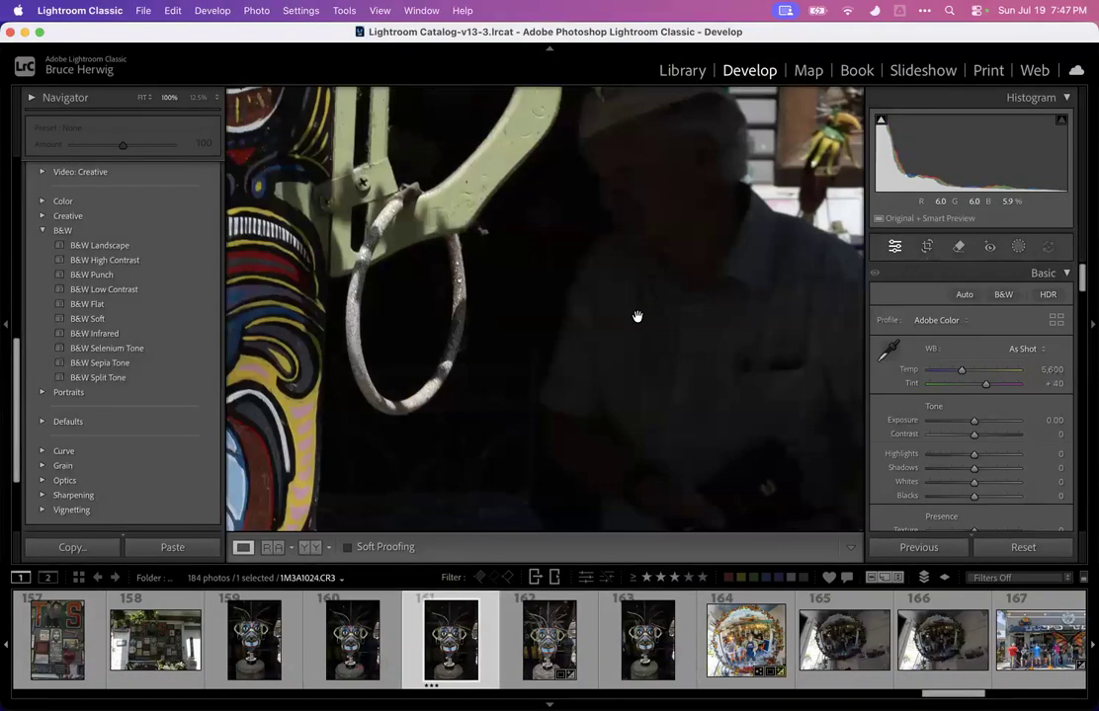
click(637, 317)
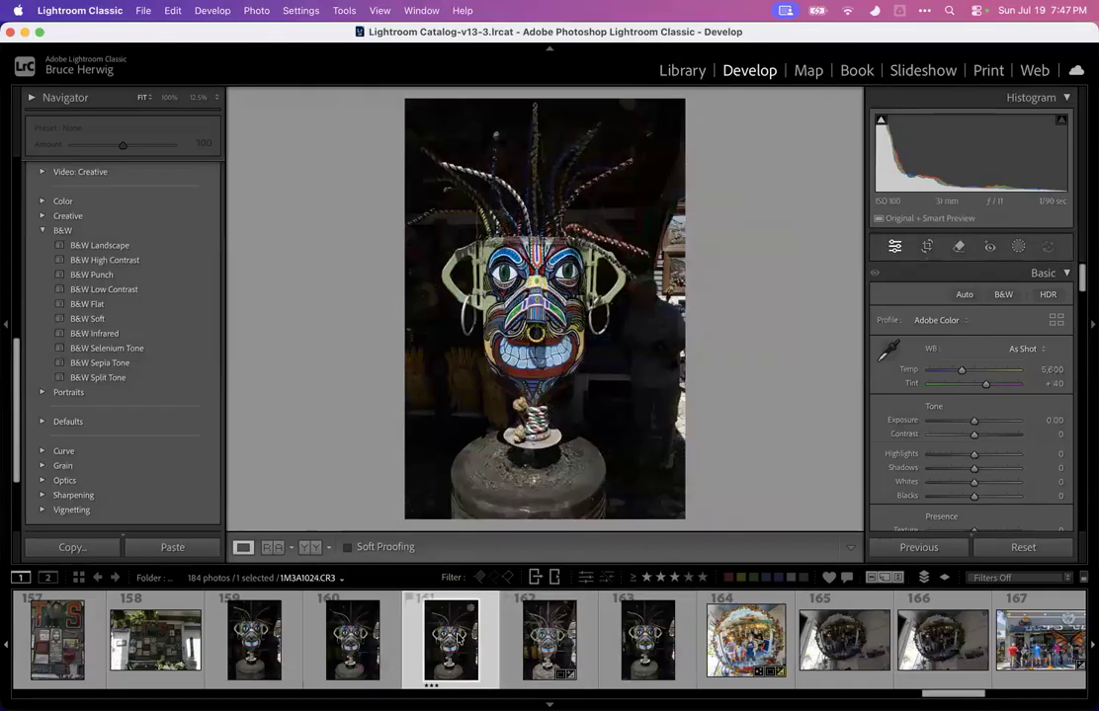
Select mask photos 161 through 163 and synchronize their settings from photo 161
super+click(549, 640)
super+click(647, 640)
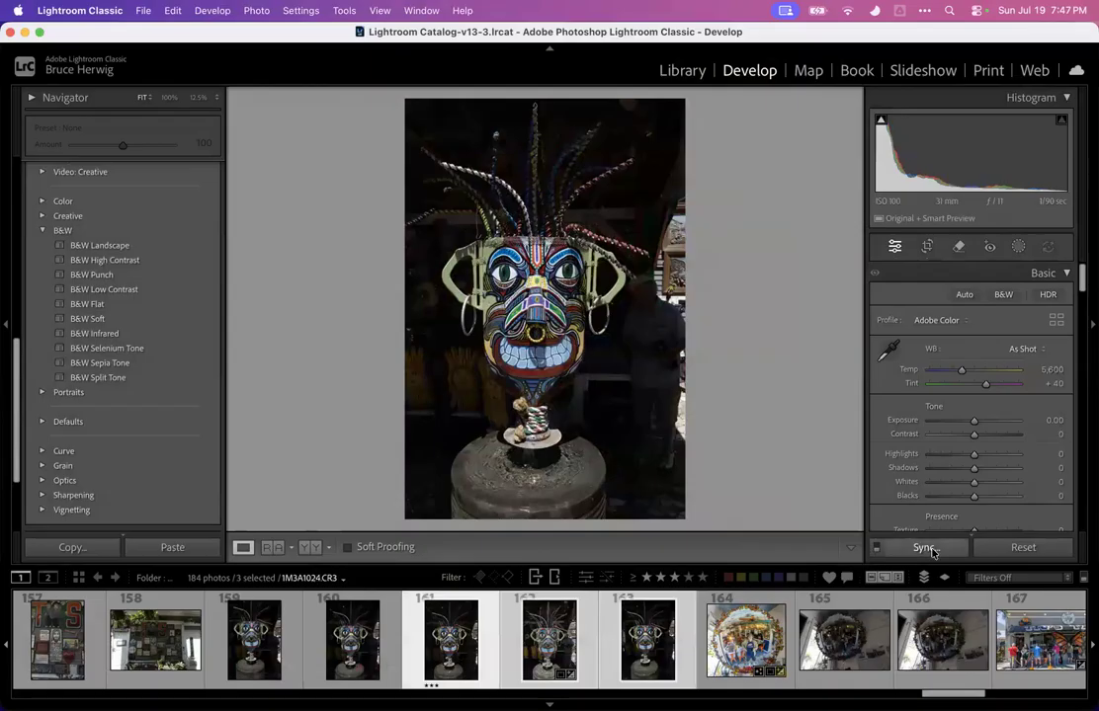
click(924, 547)
click(888, 407)
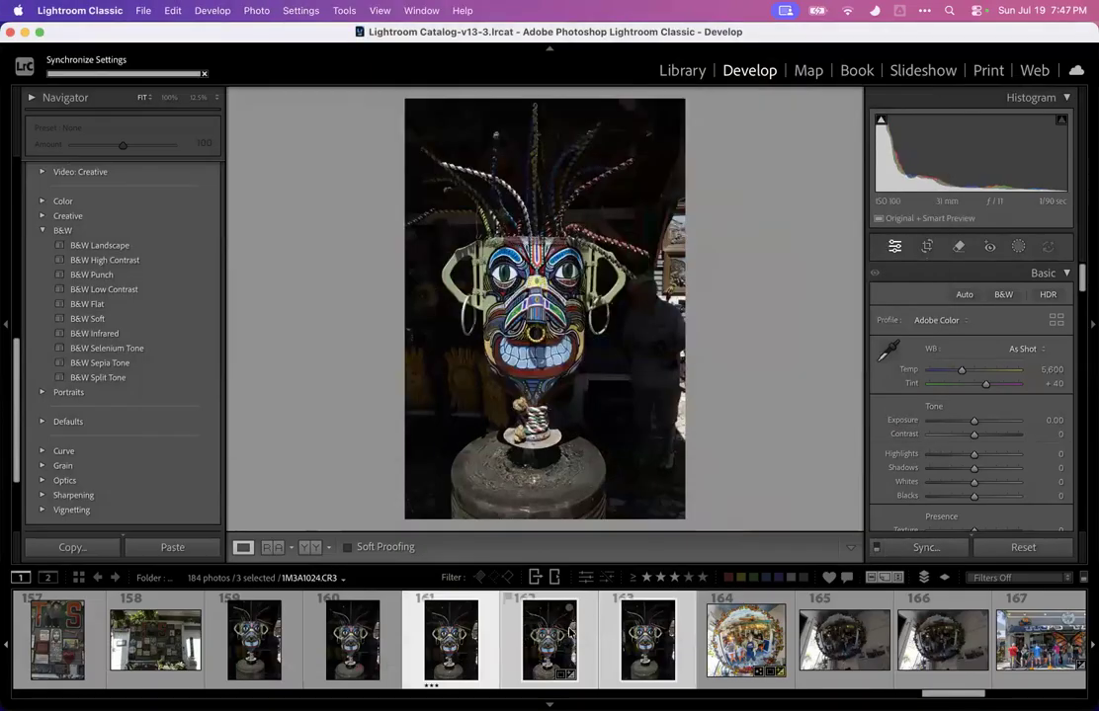
Inspect mask photo 161 at 100% around the man beside the sculpture
click(643, 306)
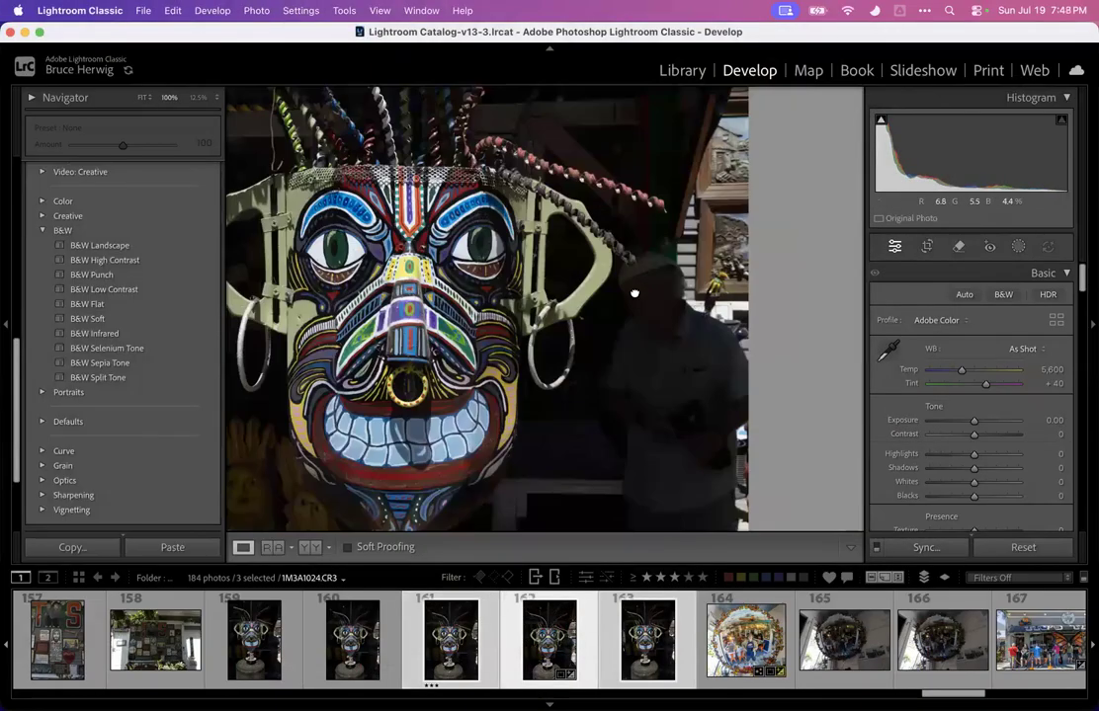
click(593, 366)
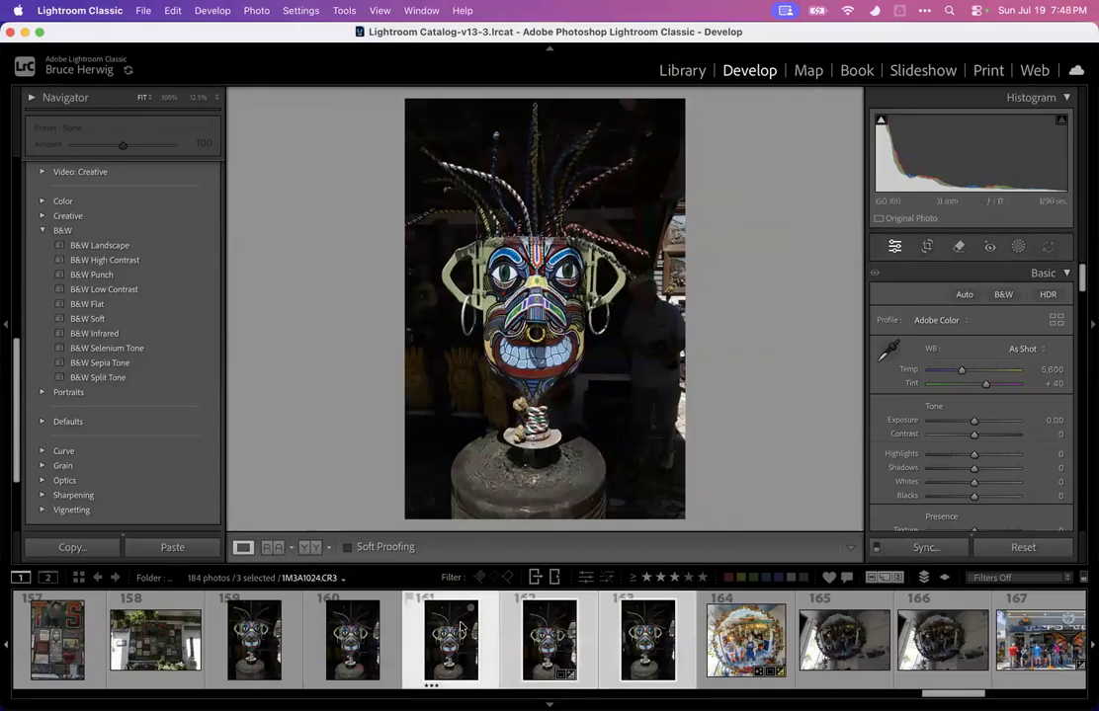
click(635, 316)
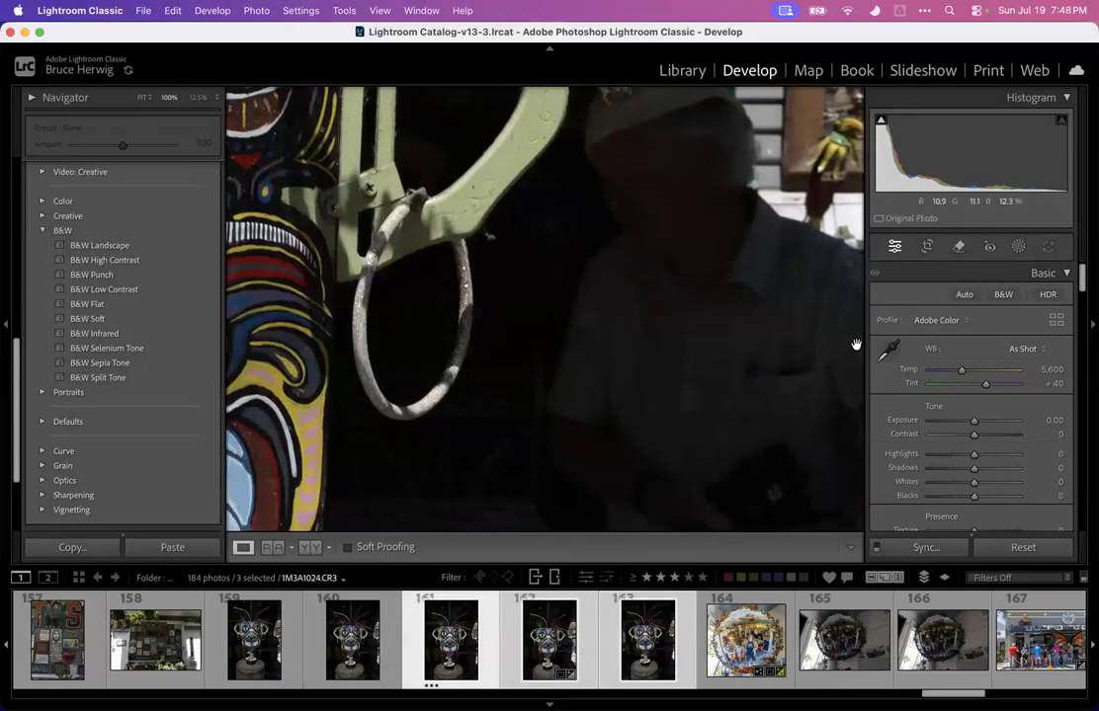
click(744, 300)
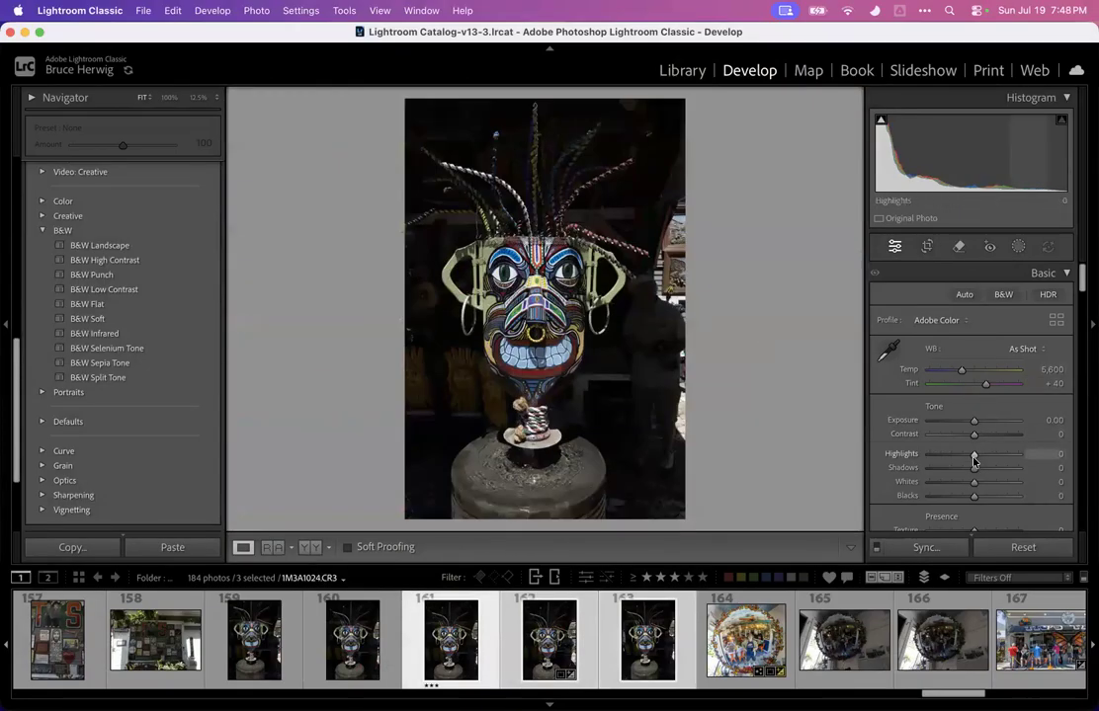
Select photo 162, then photo 161, and undo the last two changes
click(555, 649)
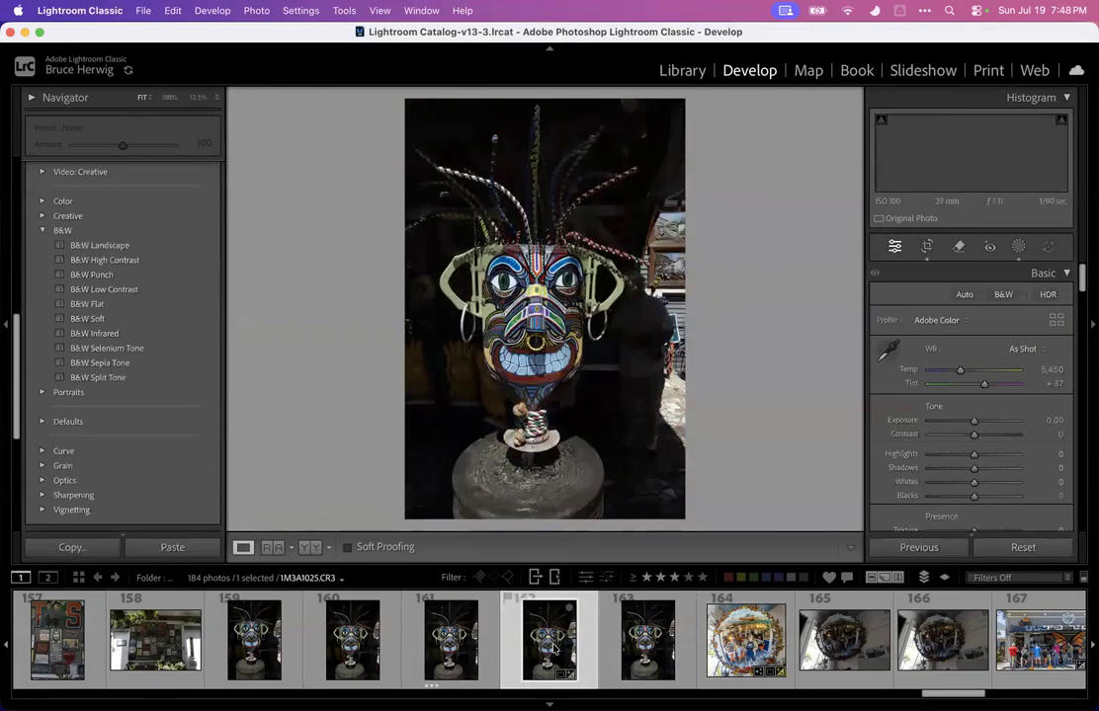
click(464, 633)
key(super+z)
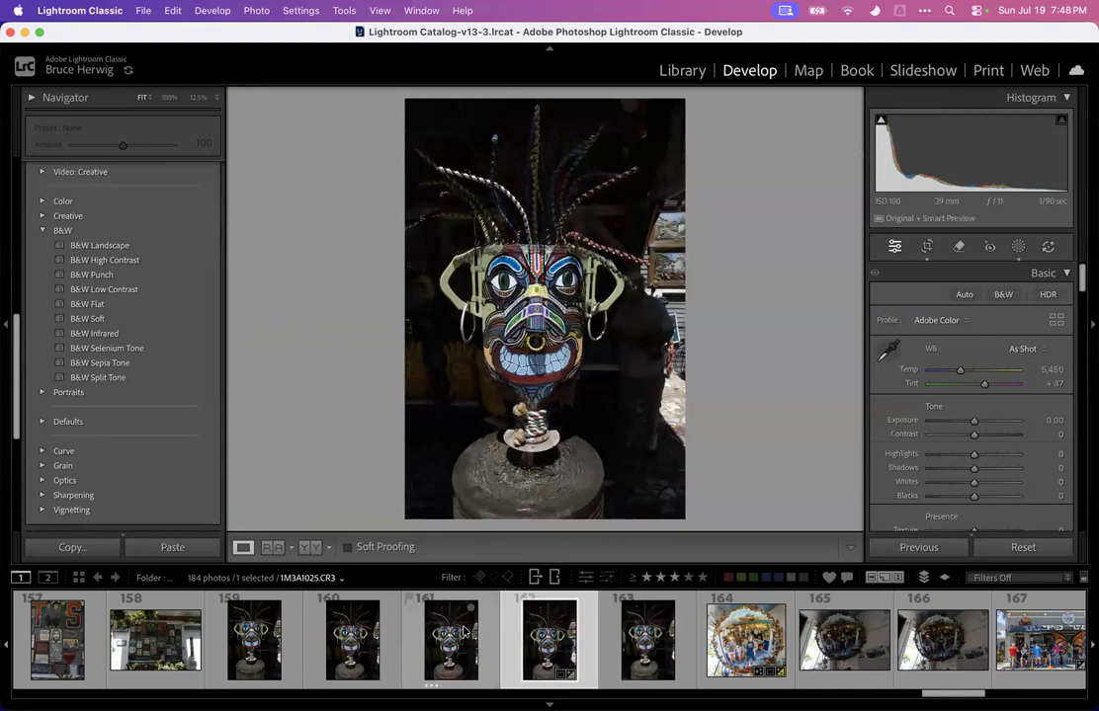
key(super+z)
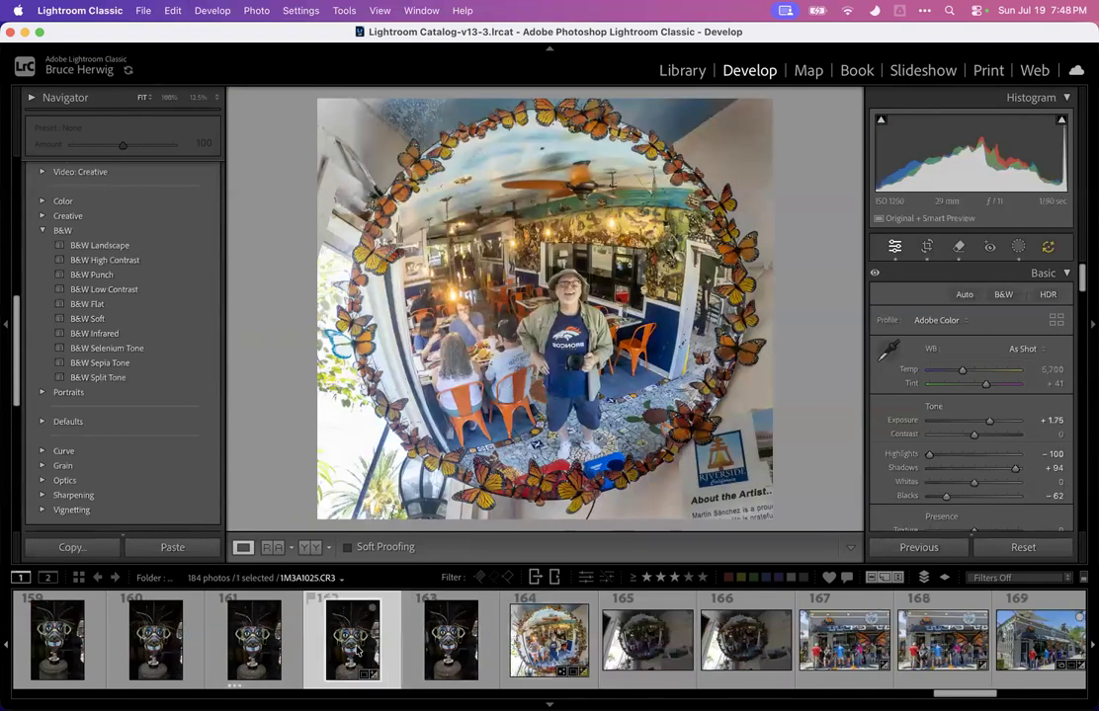
Select only mask photo 161 and raise its exposure to +3.85
click(364, 644)
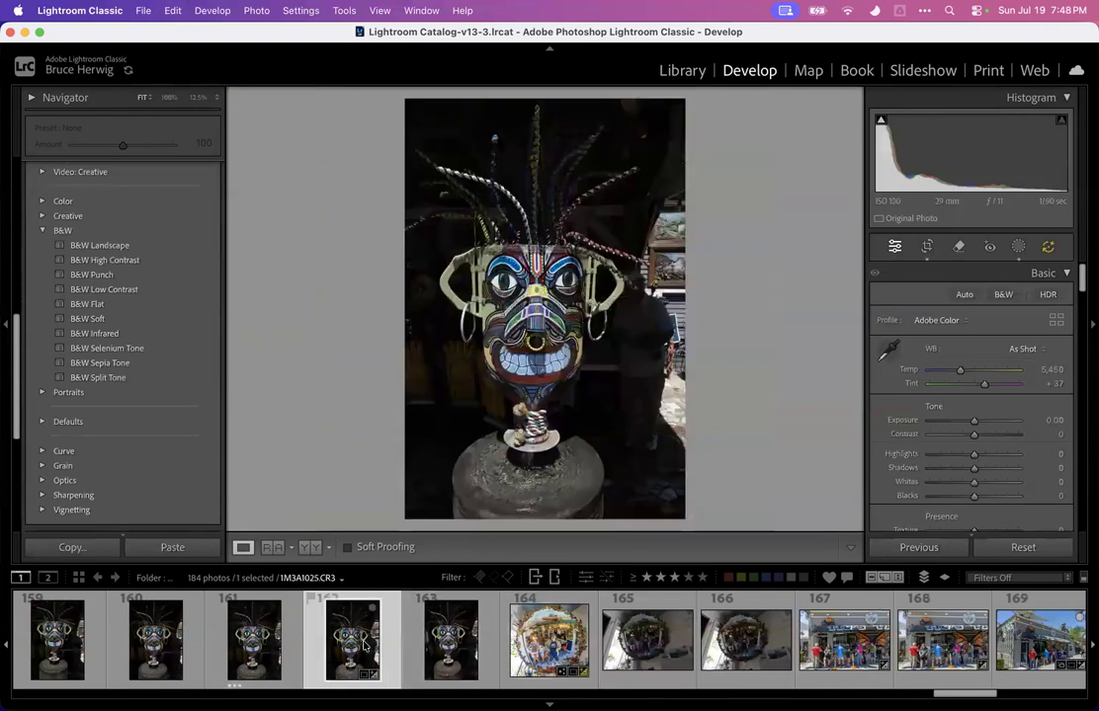
click(275, 648)
shift+click(431, 642)
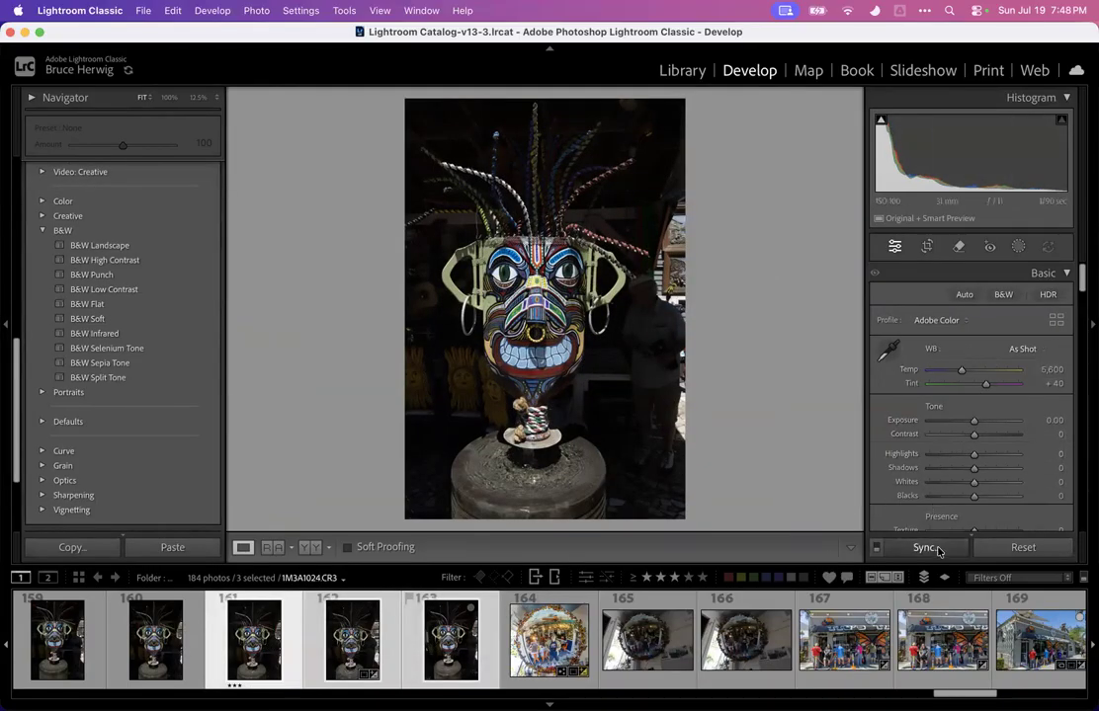
click(178, 648)
click(235, 649)
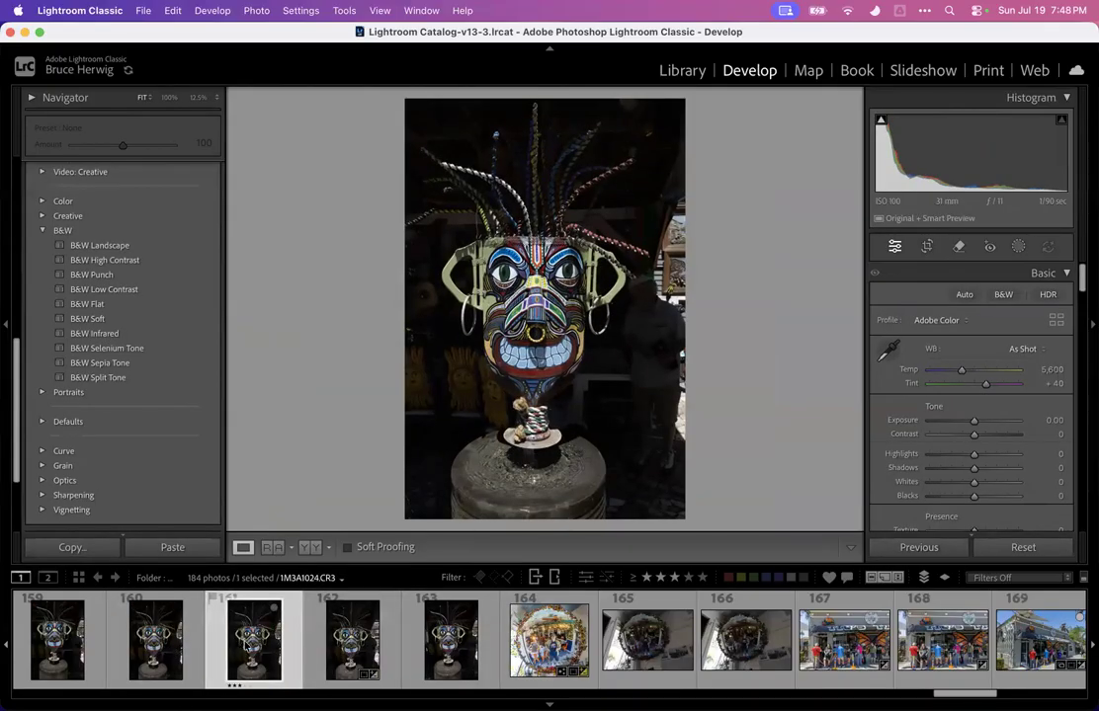
drag(974, 420, 1009, 420)
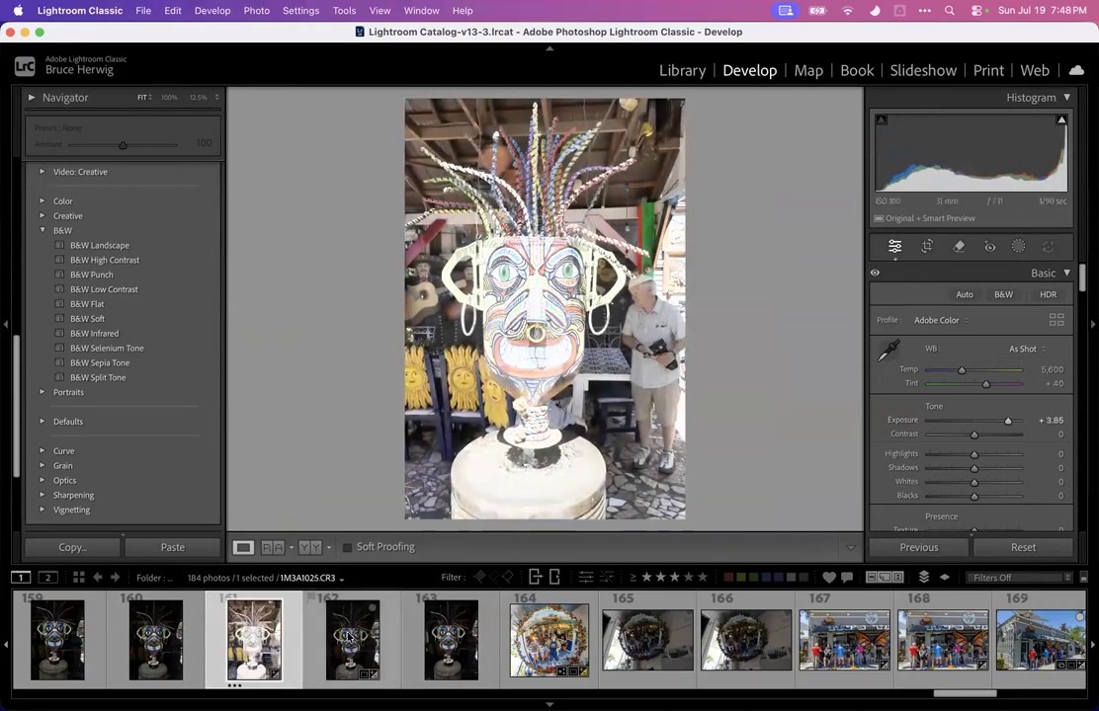
Move to mask photo 162 and raise its exposure to +2.45
key(Right)
drag(976, 420, 995, 420)
Compare mask photos 160, 161 and 162 at 100% around the man's face
click(255, 633)
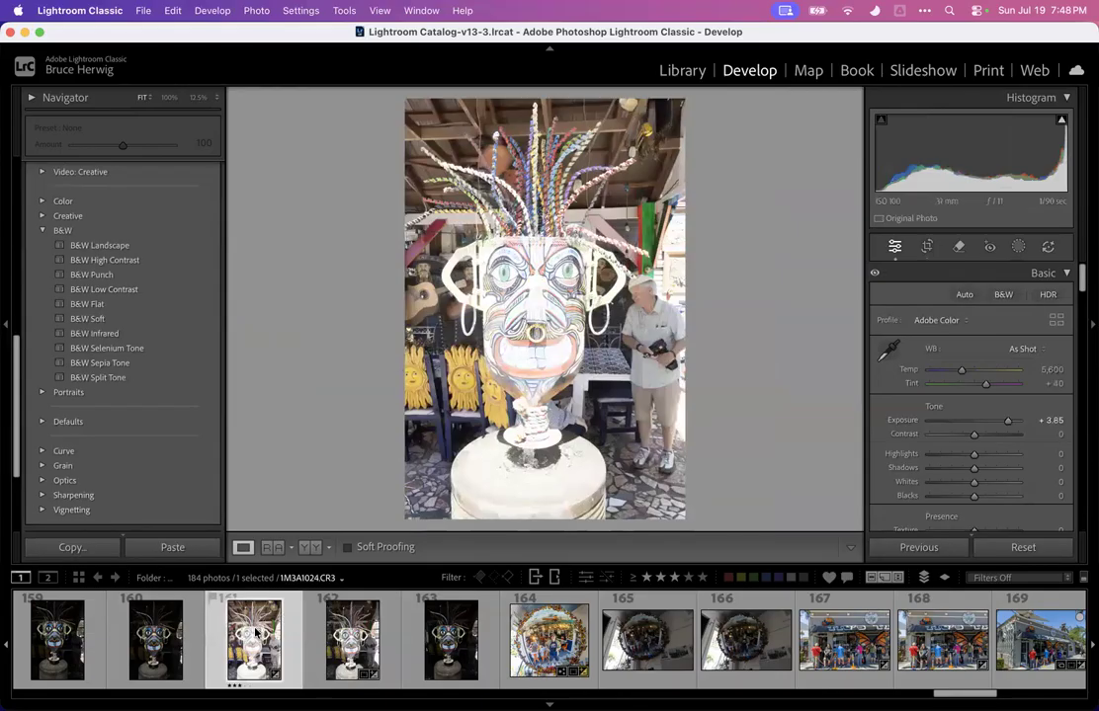
click(644, 268)
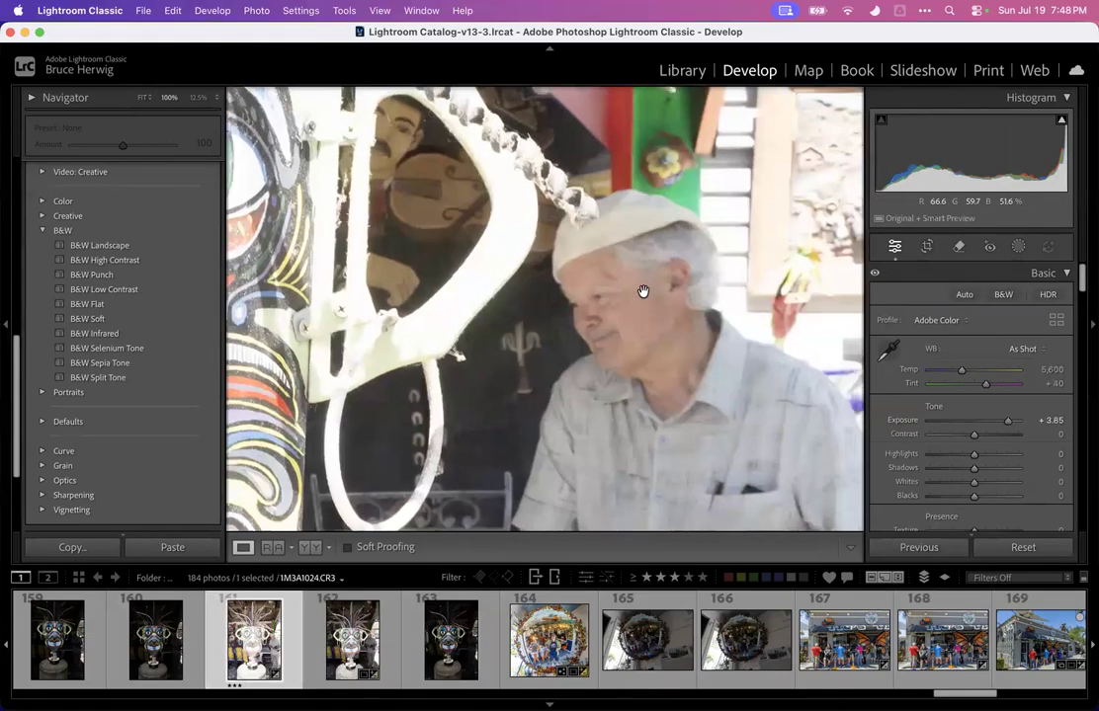
click(352, 638)
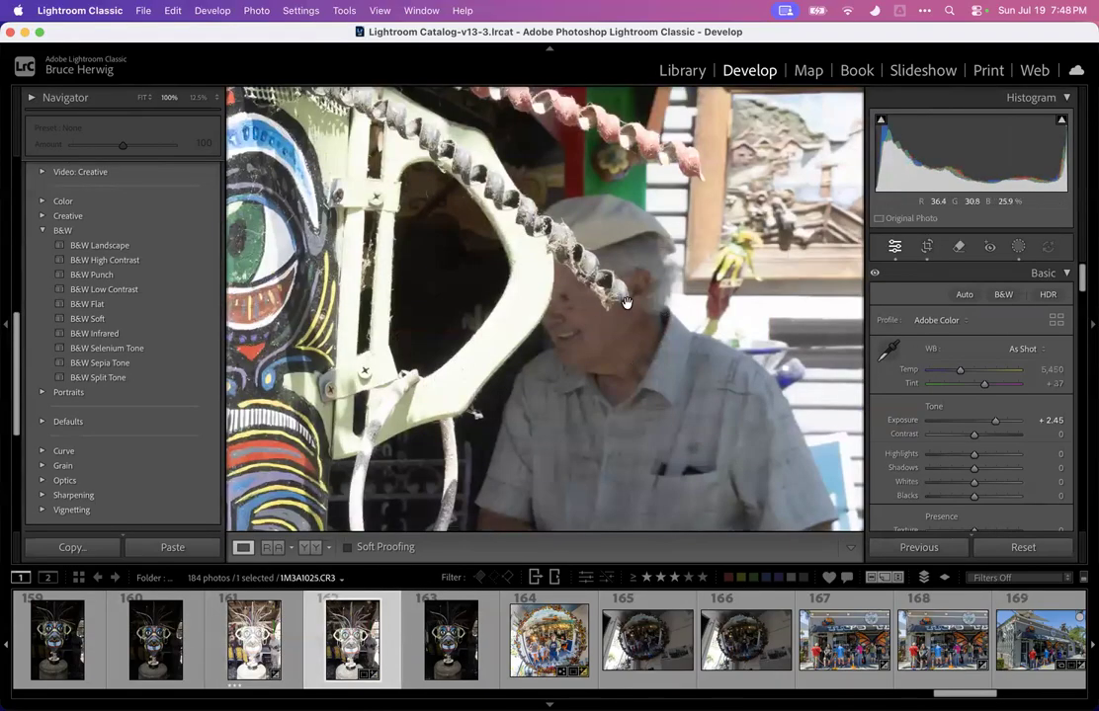
click(255, 638)
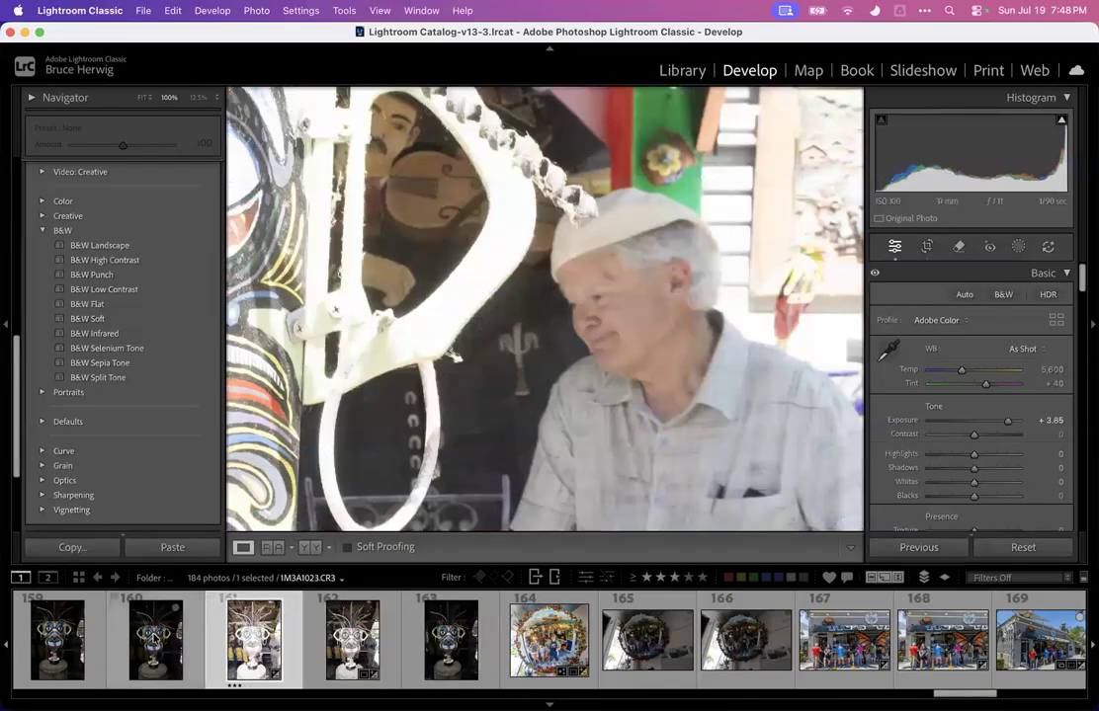
click(155, 638)
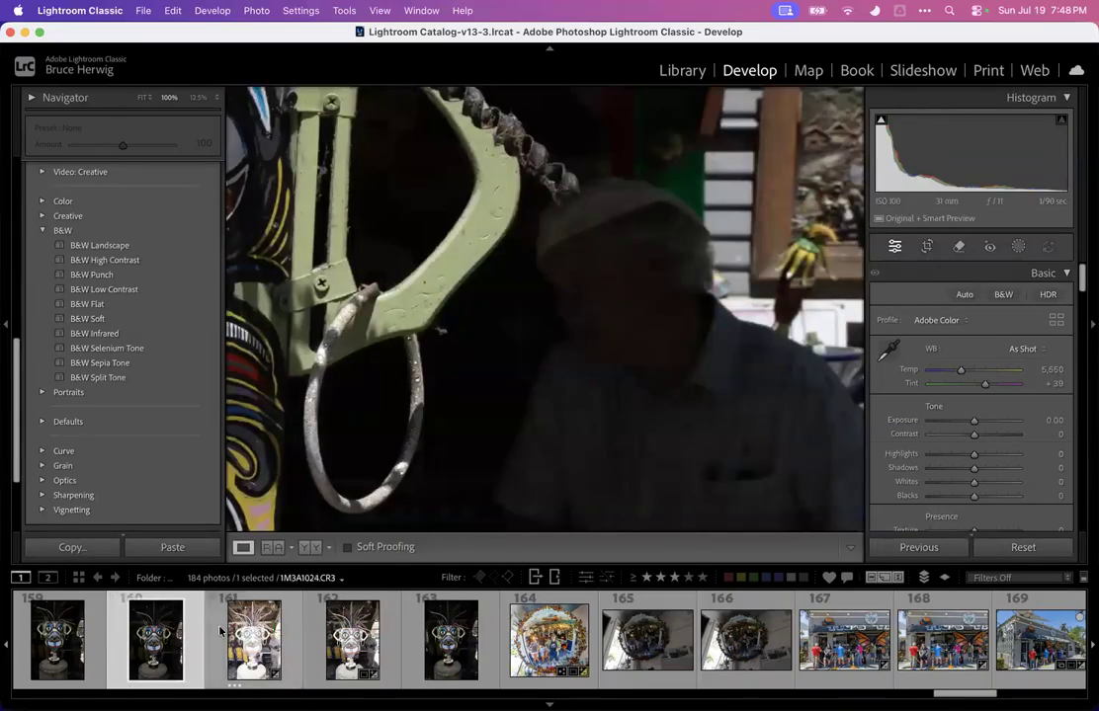
click(276, 637)
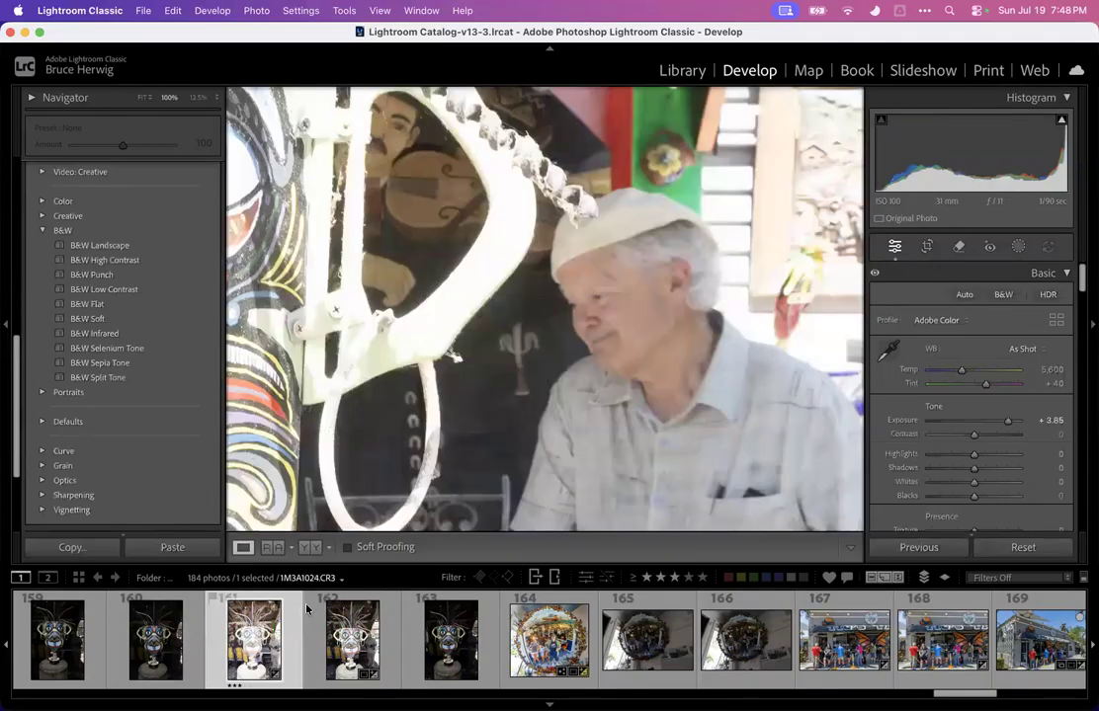
Return to photo 161 in fit view and set its exposure to +2.00 and highlights to -100
click(601, 355)
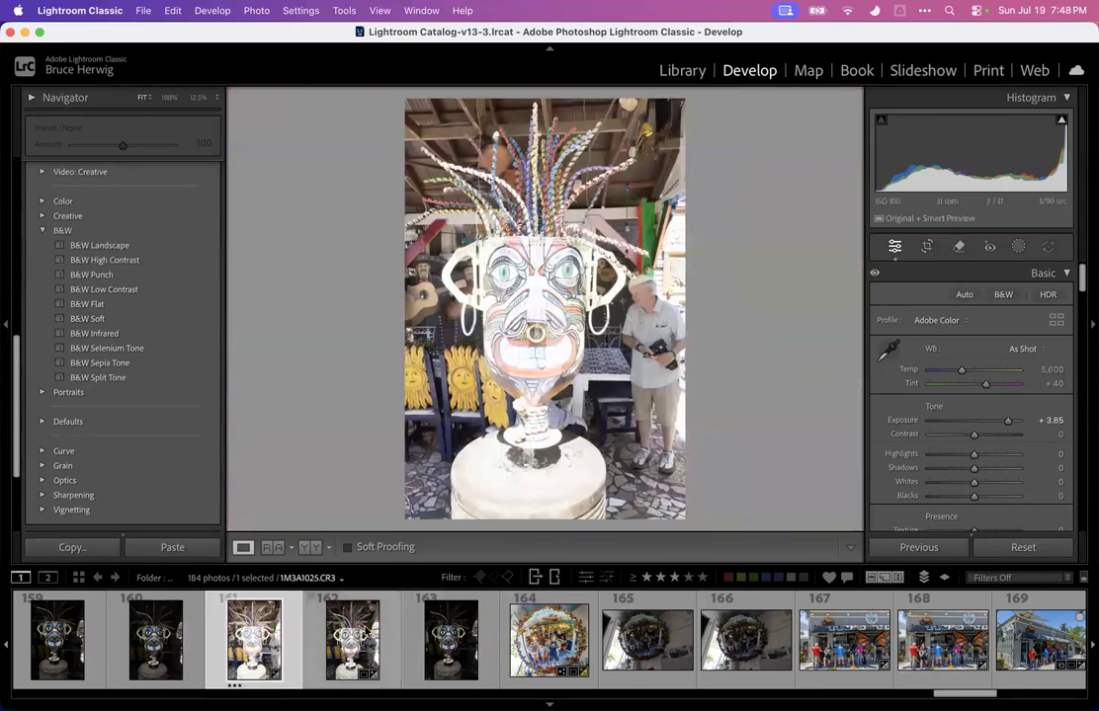
click(350, 629)
click(249, 652)
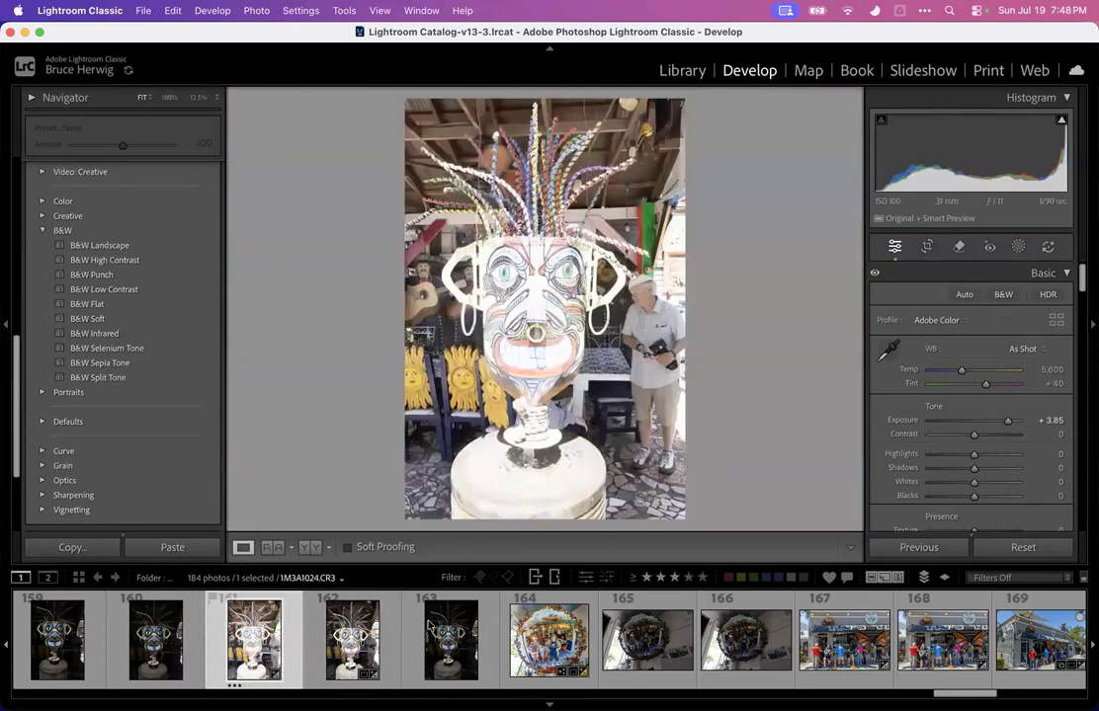
drag(1005, 424, 927, 457)
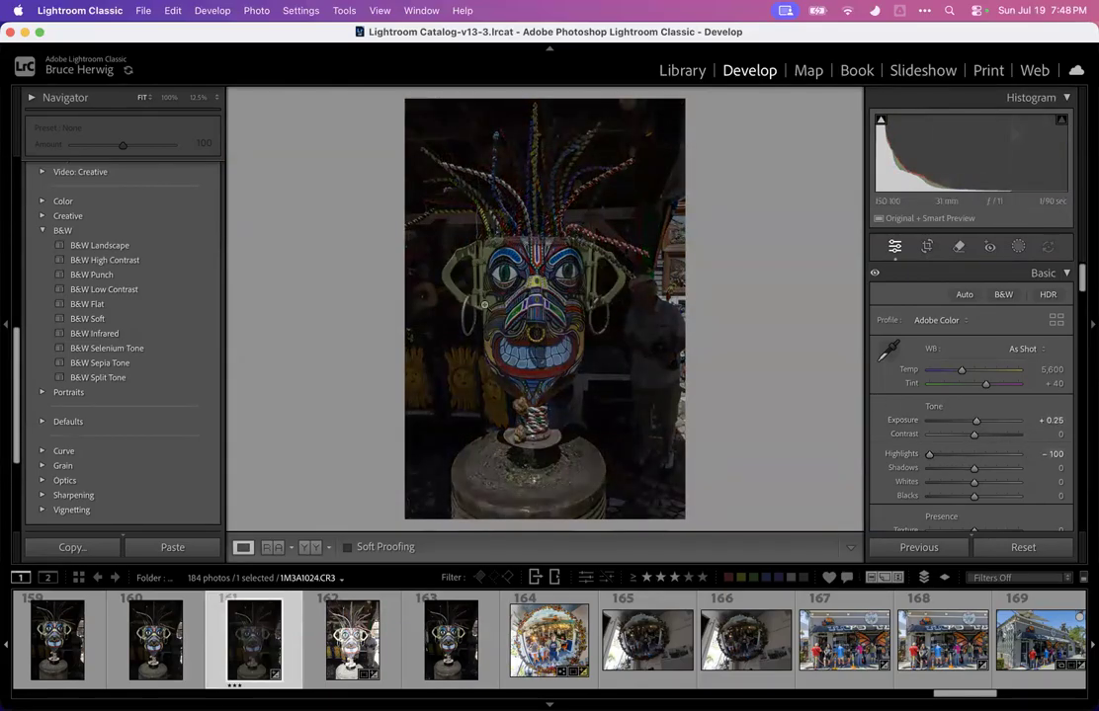
drag(975, 422, 997, 425)
Set photo 161's dehaze to +46, vibrance to +53 and white balance temperature to 5,219
scroll(949, 435, down, 3)
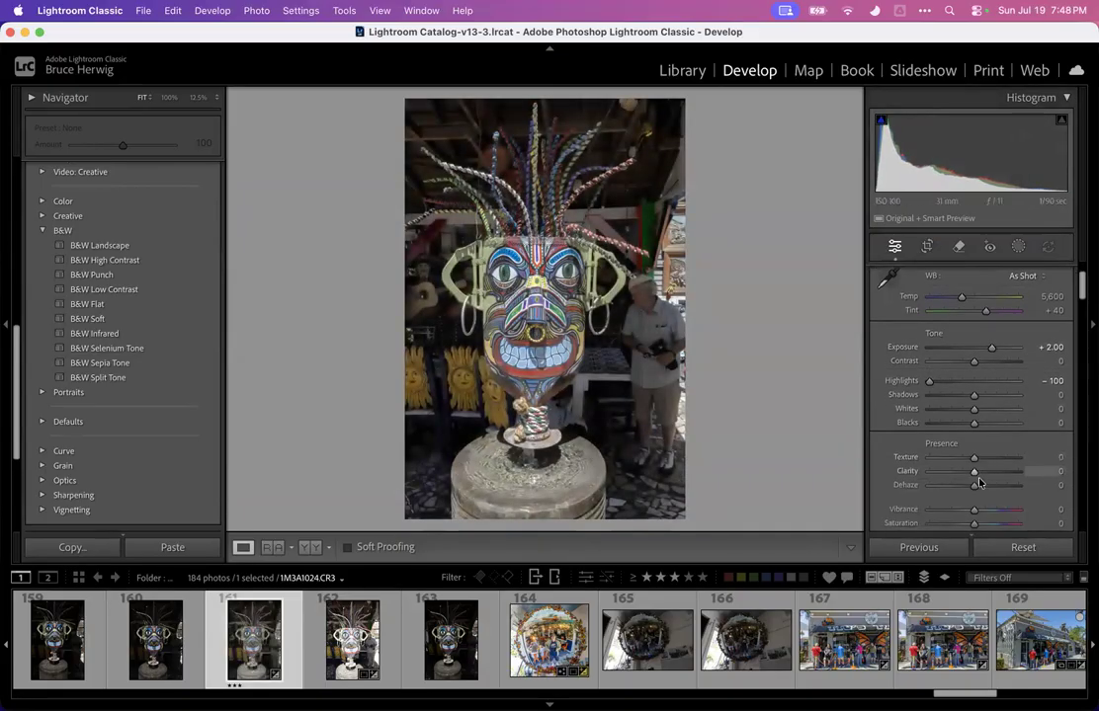
drag(988, 482, 985, 513)
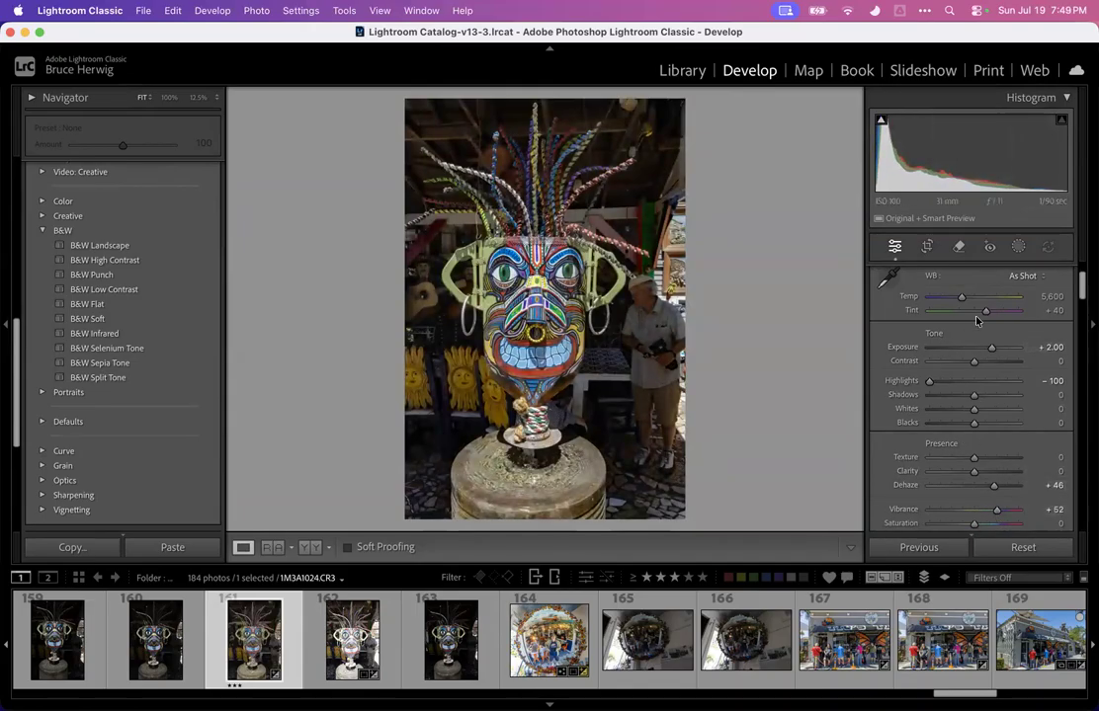
drag(956, 301, 958, 300)
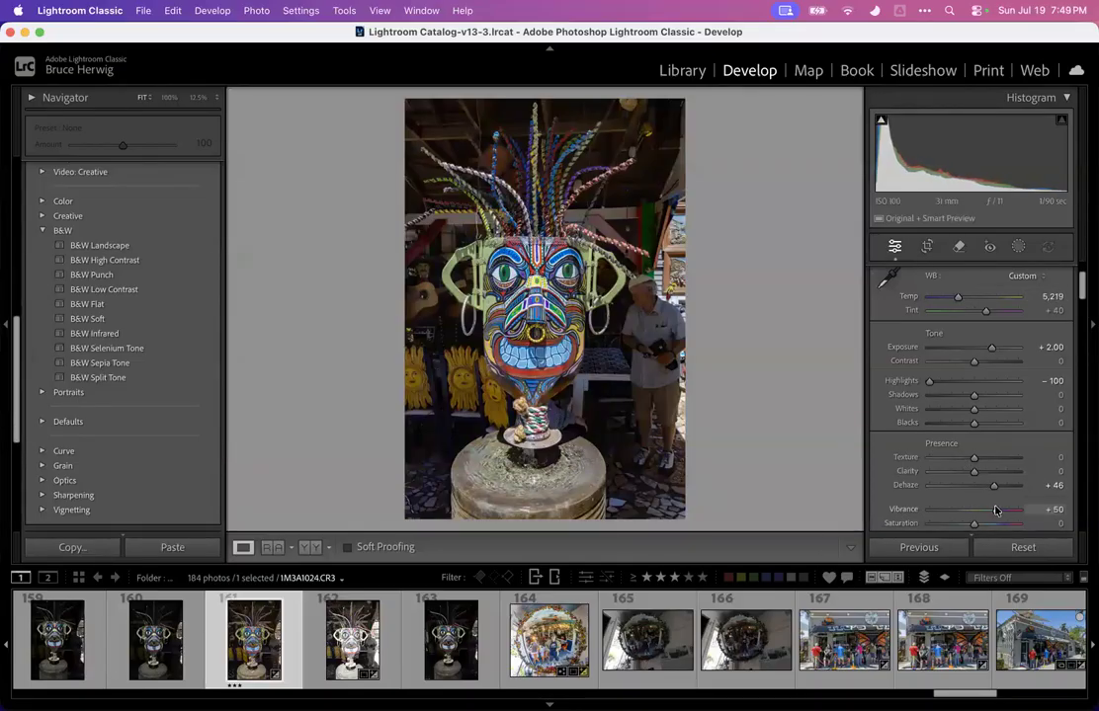
Crop a sliver off the bottom edge of photo 161 and apply the crop
click(929, 247)
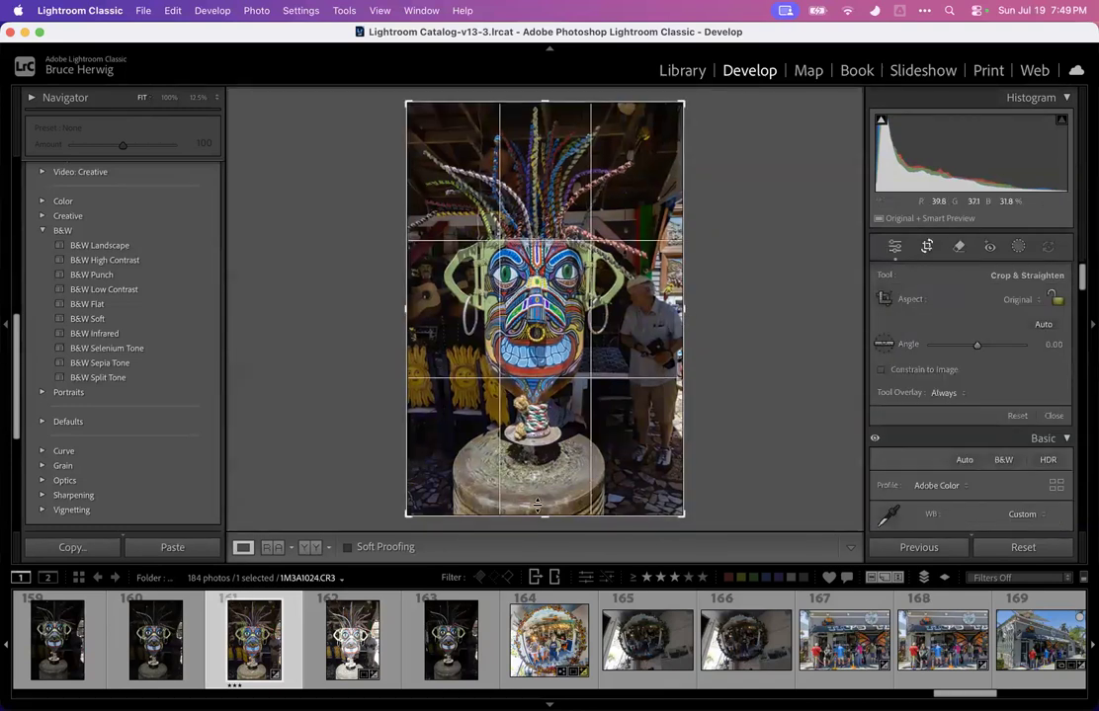
drag(541, 513, 541, 507)
key(Return)
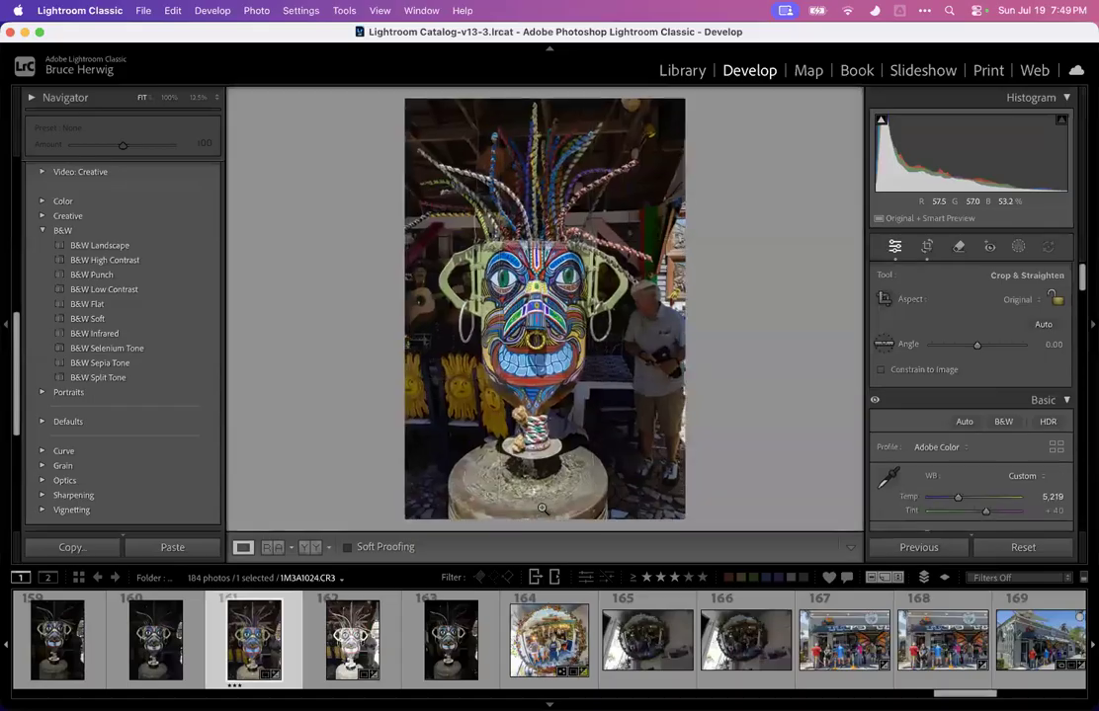
Browse back through the filmstrip to photo 148
click(1019, 247)
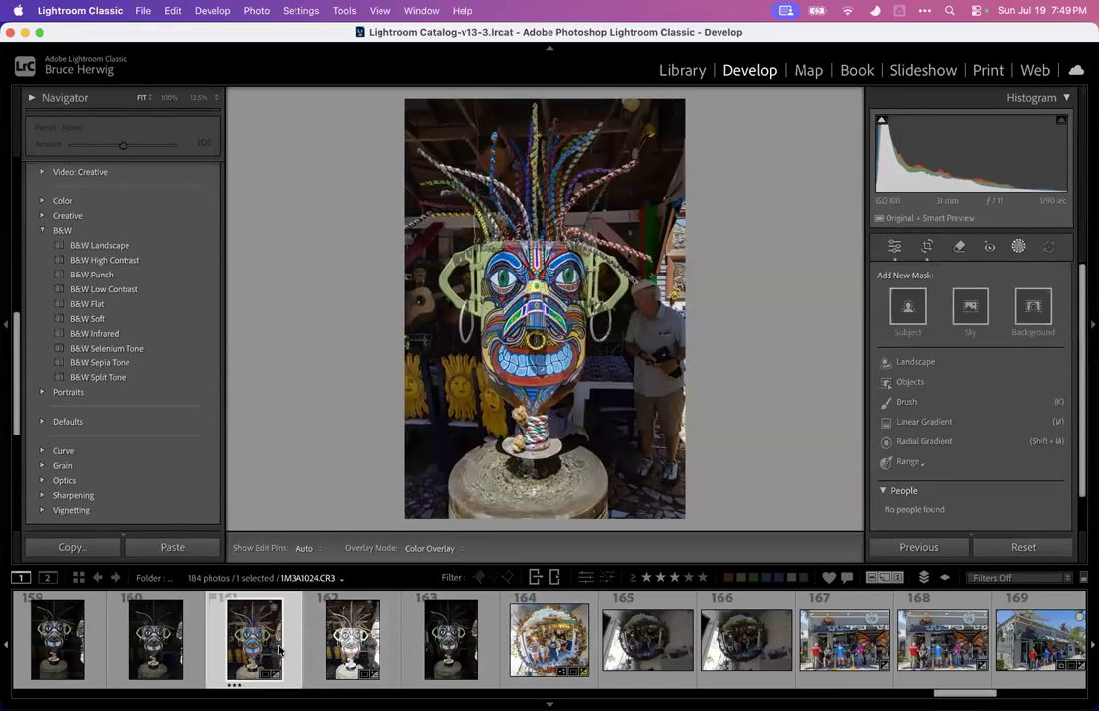
key(Left)
key(Left)
key(Left)
key(Left)
key(Left)
key(Left)
key(Left)
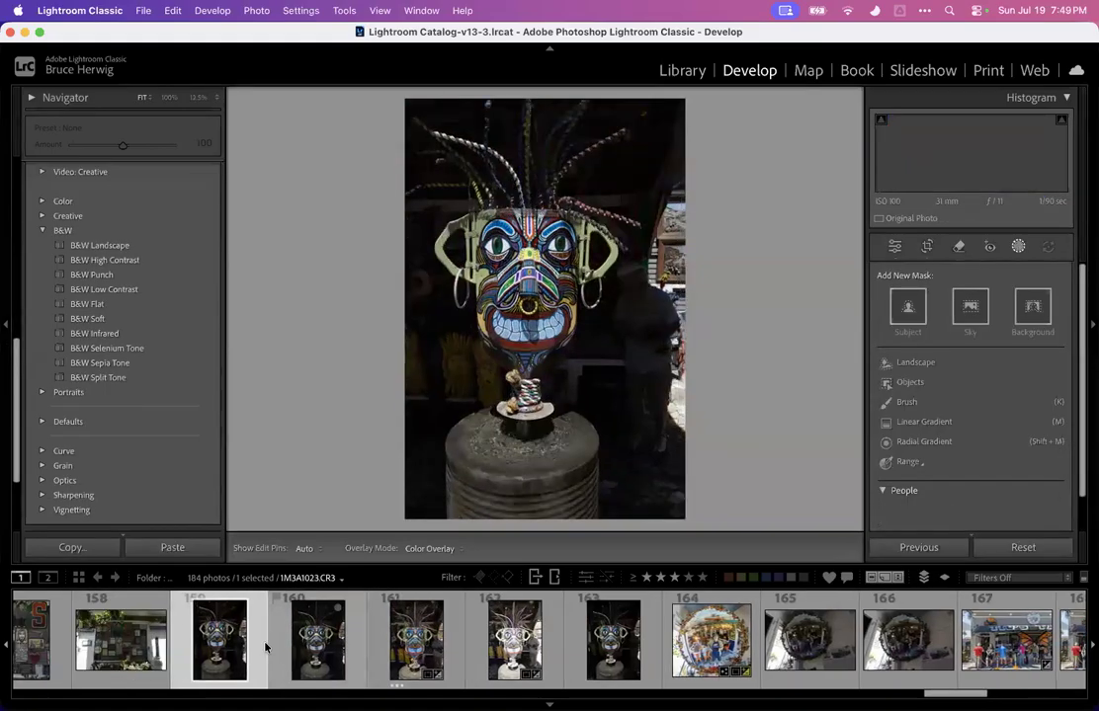
key(Left)
key(Left)
key(Left)
key(Left)
key(Left)
key(Left)
key(Left)
key(Left)
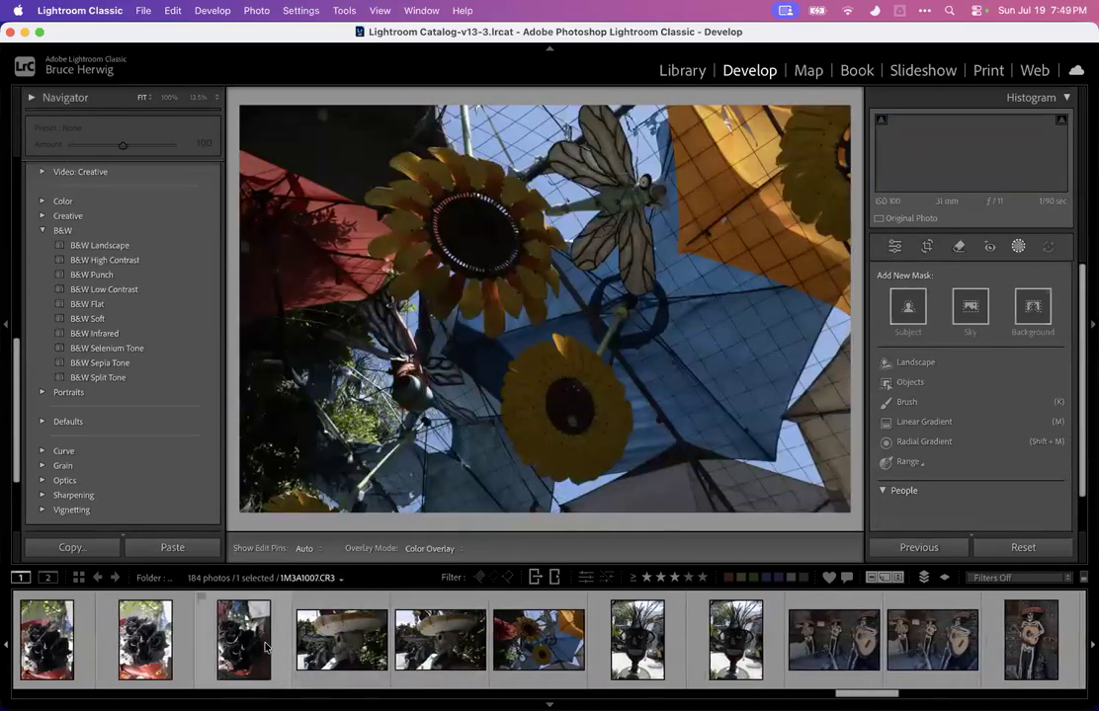
key(Right)
key(Right)
key(Right)
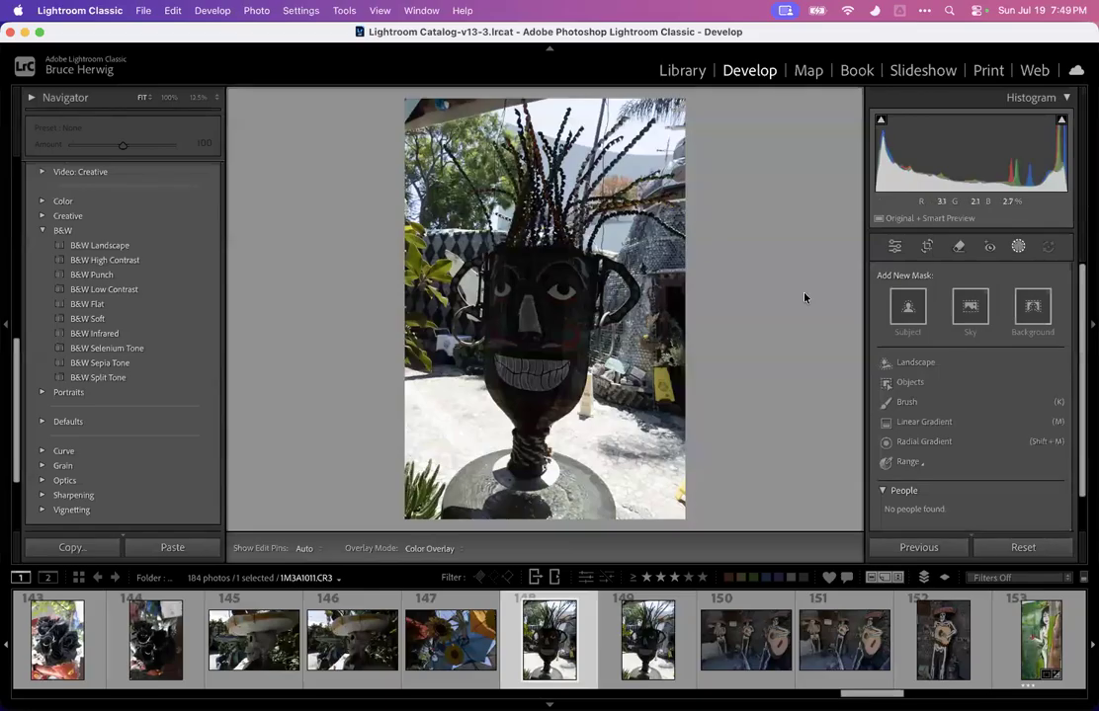
Set photo 148's highlights and whites to -100, exposure to +2.80 and dehaze to +39, checking it at 100%
click(1018, 246)
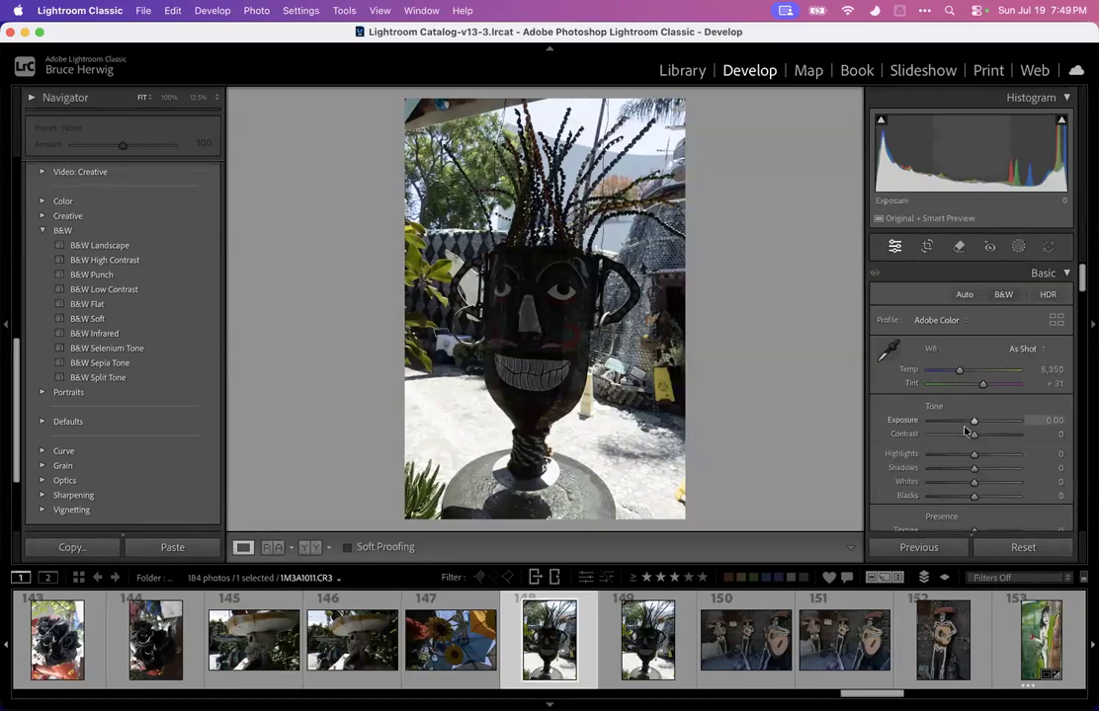
drag(972, 454, 929, 453)
drag(973, 420, 998, 419)
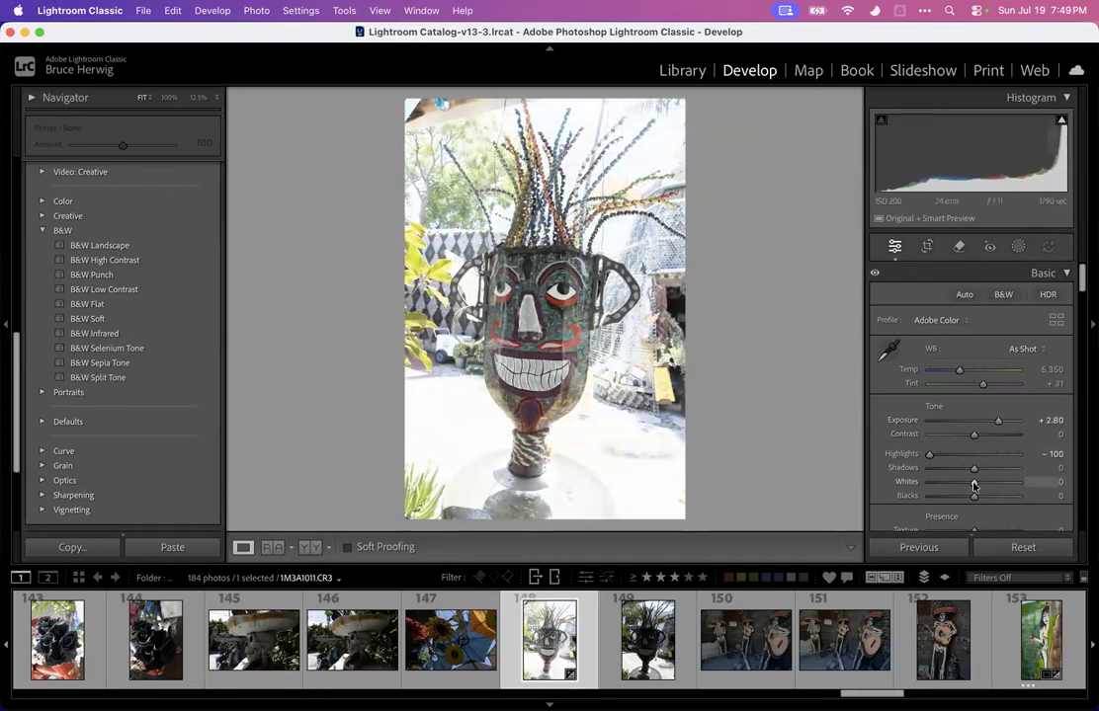
mouse_move(974, 485)
mouse_down()
mouse_move(925, 482)
mouse_move(991, 498)
mouse_up()
scroll(920, 459, down, 2)
scroll(920, 459, down, 1)
click(547, 321)
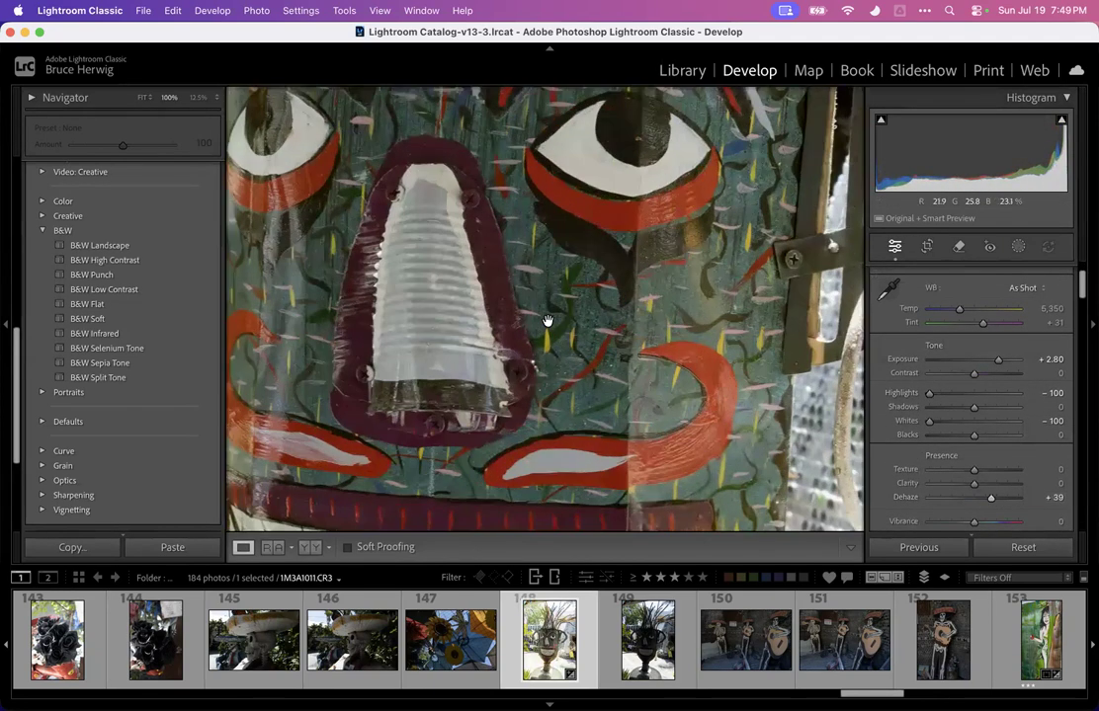
click(547, 321)
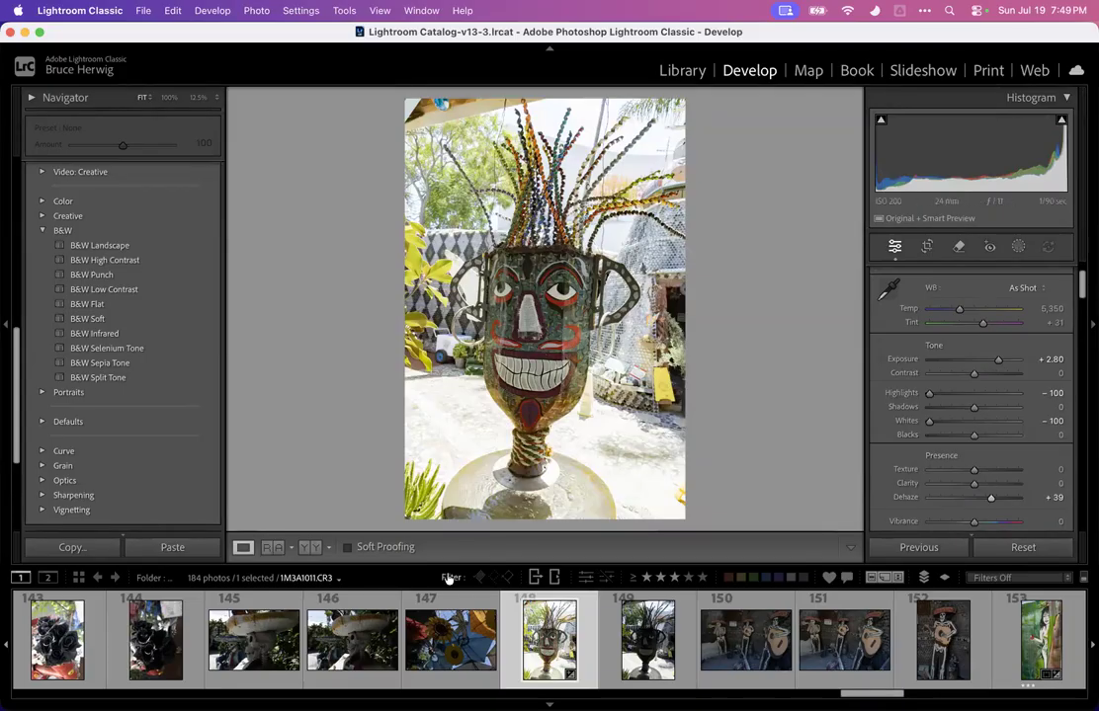
Flip between photos 144 to 147 to compare them
click(429, 652)
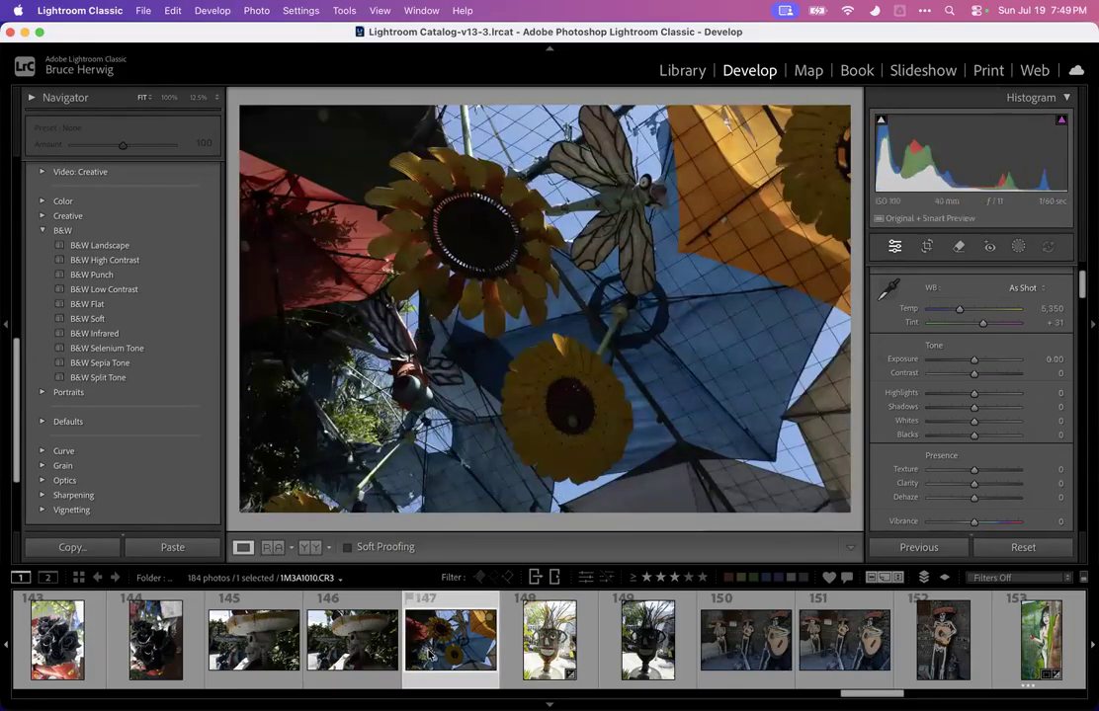
key(Left)
key(Left)
key(Left)
key(Right)
key(Right)
key(Left)
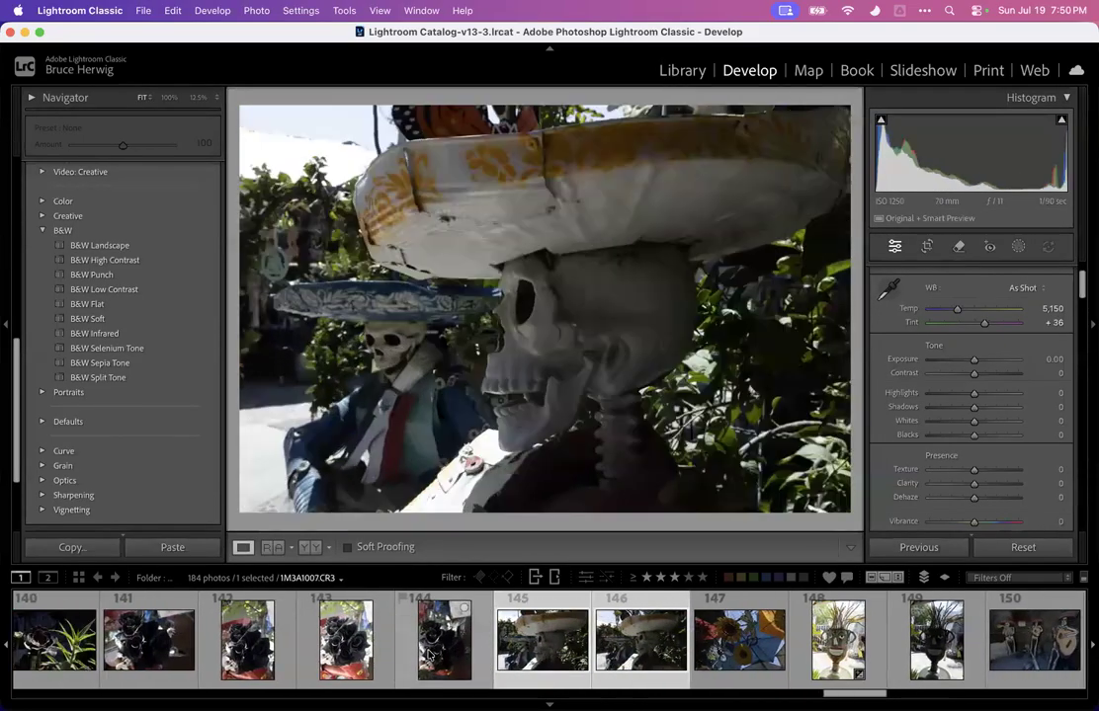
key(Right)
key(Left)
key(Right)
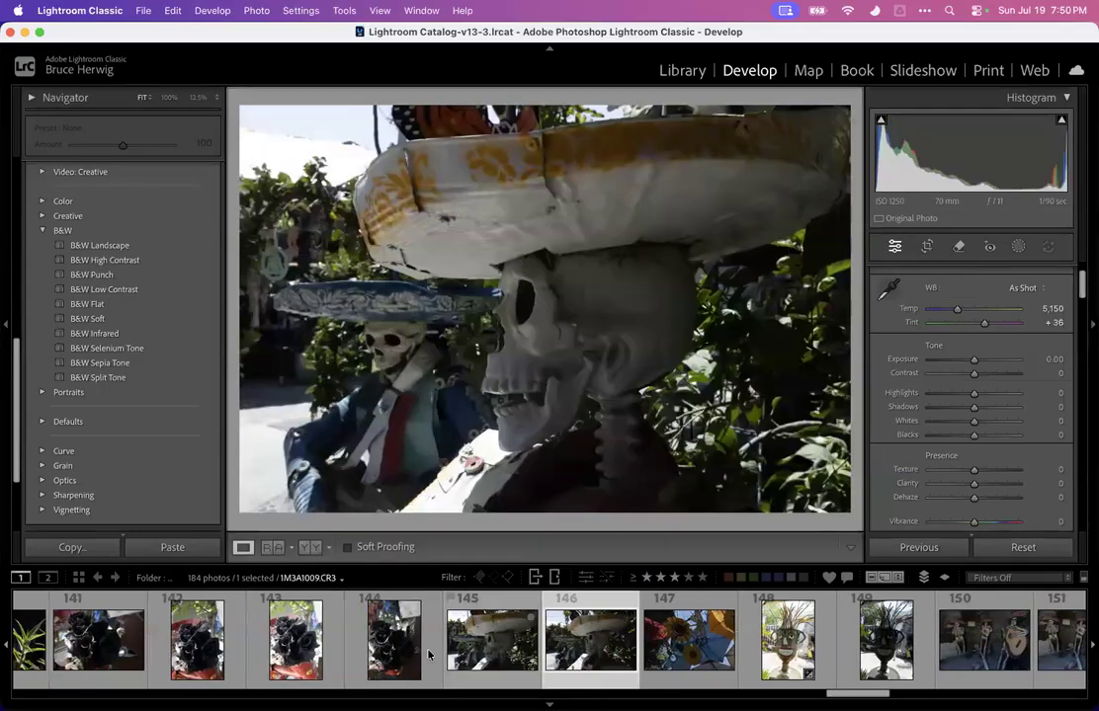
key(Left)
key(Right)
key(Left)
key(Right)
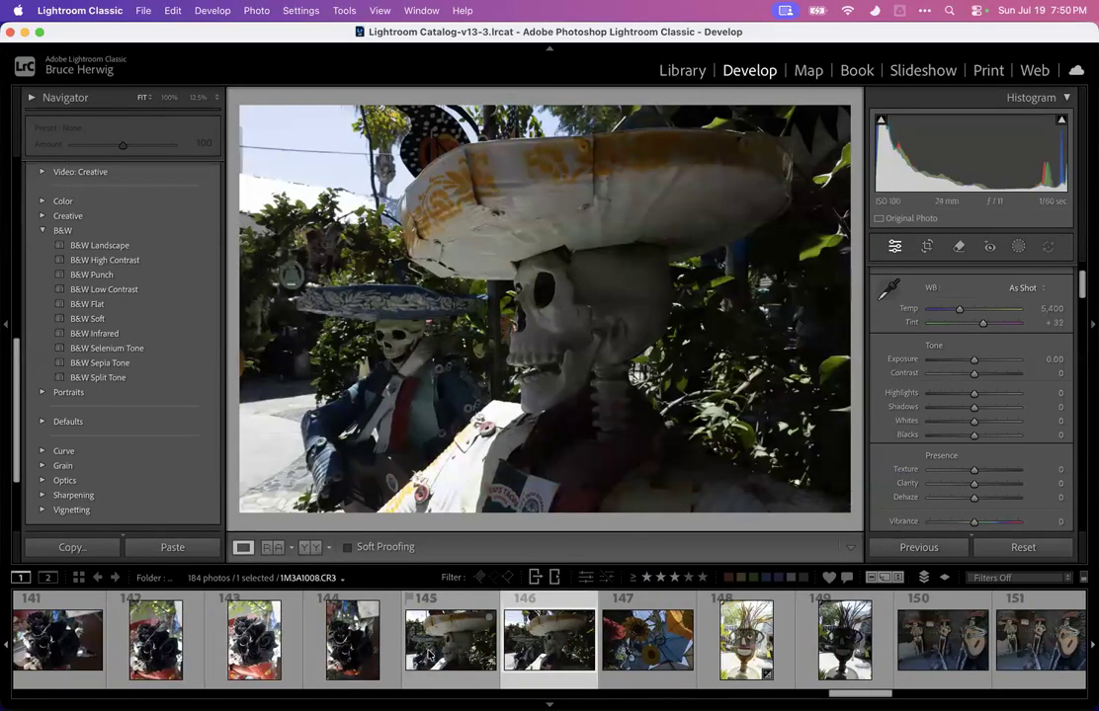
Rate photo 146 three stars and set its highlights to -100 and exposure to +2.35
key(3)
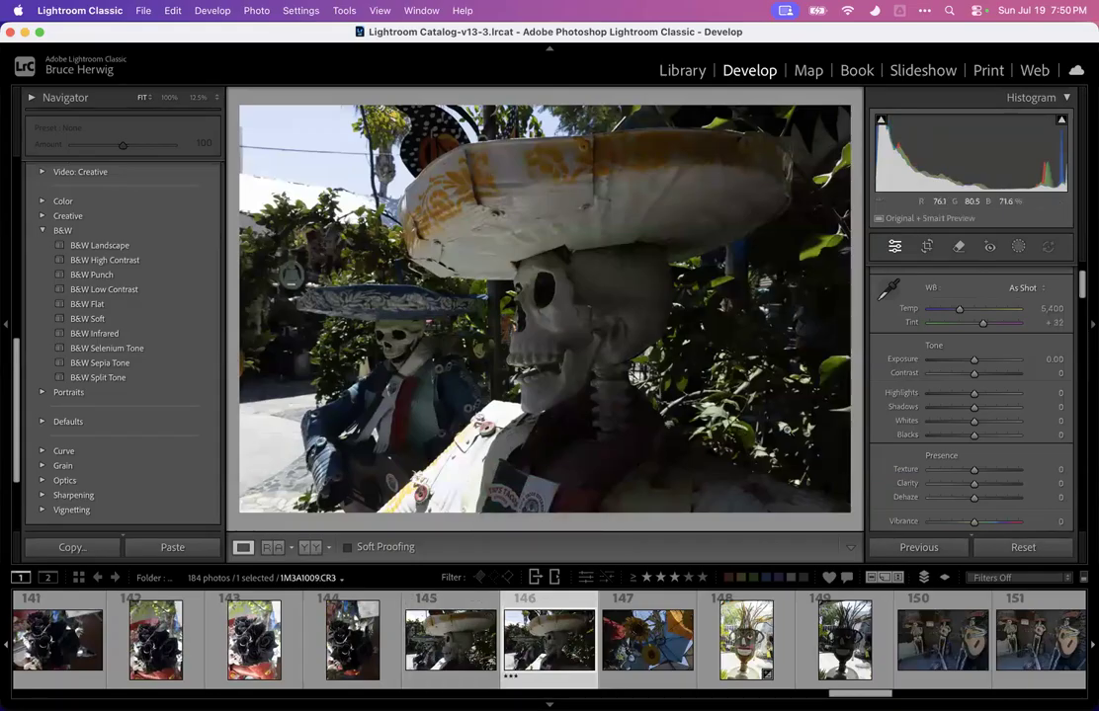
drag(975, 397, 930, 400)
drag(973, 359, 992, 358)
Set photo 146's dehaze to +33, shadows to +61, blacks to -33 and vibrance to +44
scroll(988, 386, down, 3)
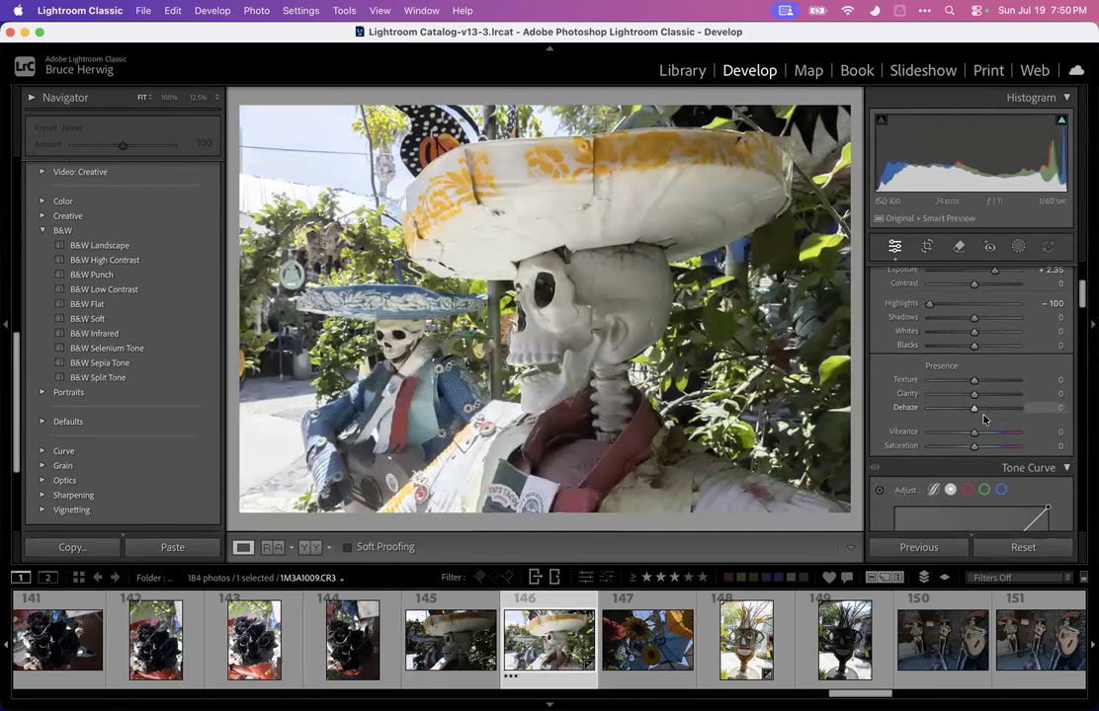
drag(974, 408, 988, 407)
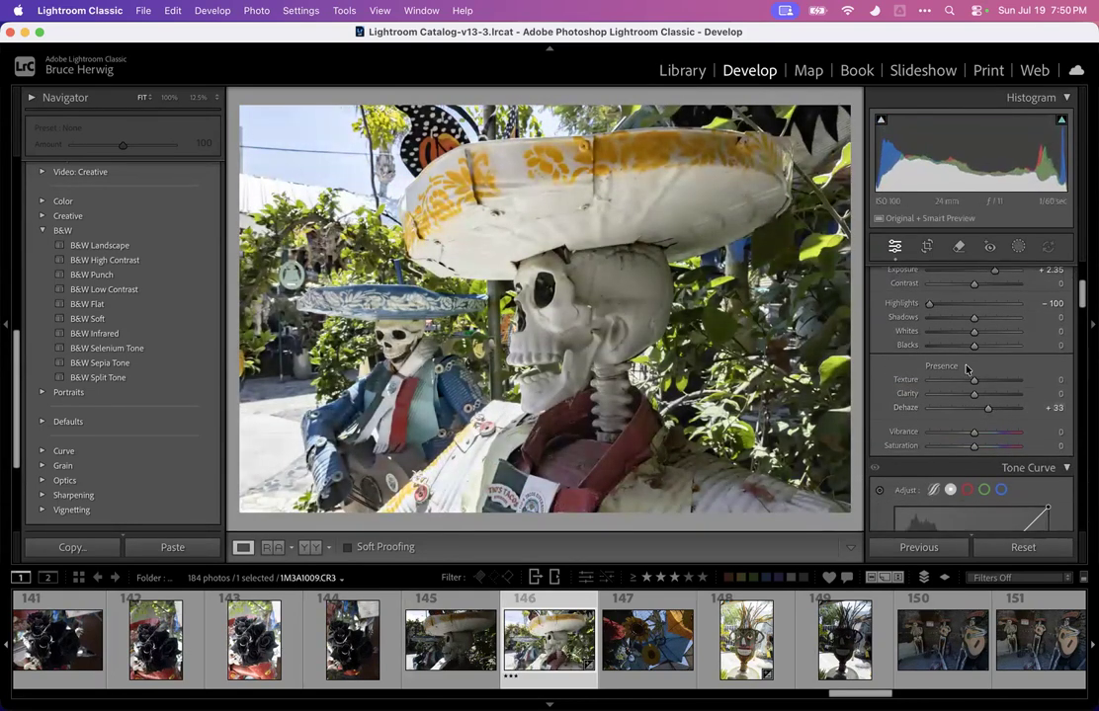
drag(975, 318, 960, 346)
mouse_move(976, 435)
mouse_down()
mouse_move(1062, 424)
mouse_move(991, 437)
mouse_up()
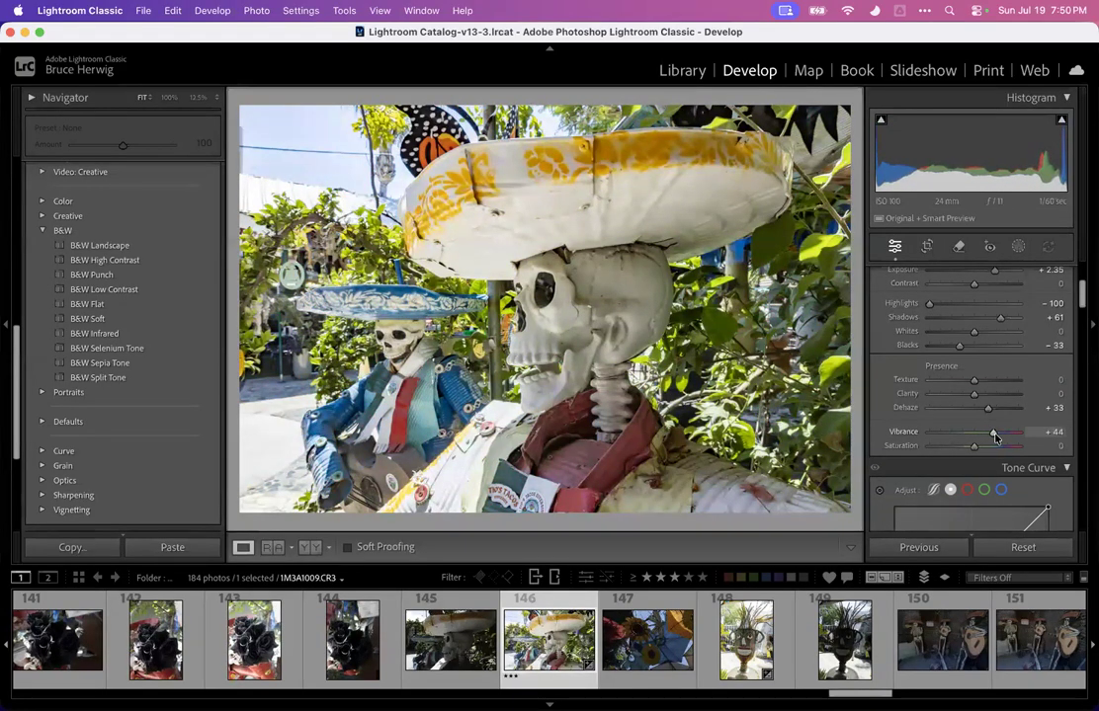
Add a linear gradient mask from the left edge of photo 146 and set its exposure to -0.70
click(1018, 246)
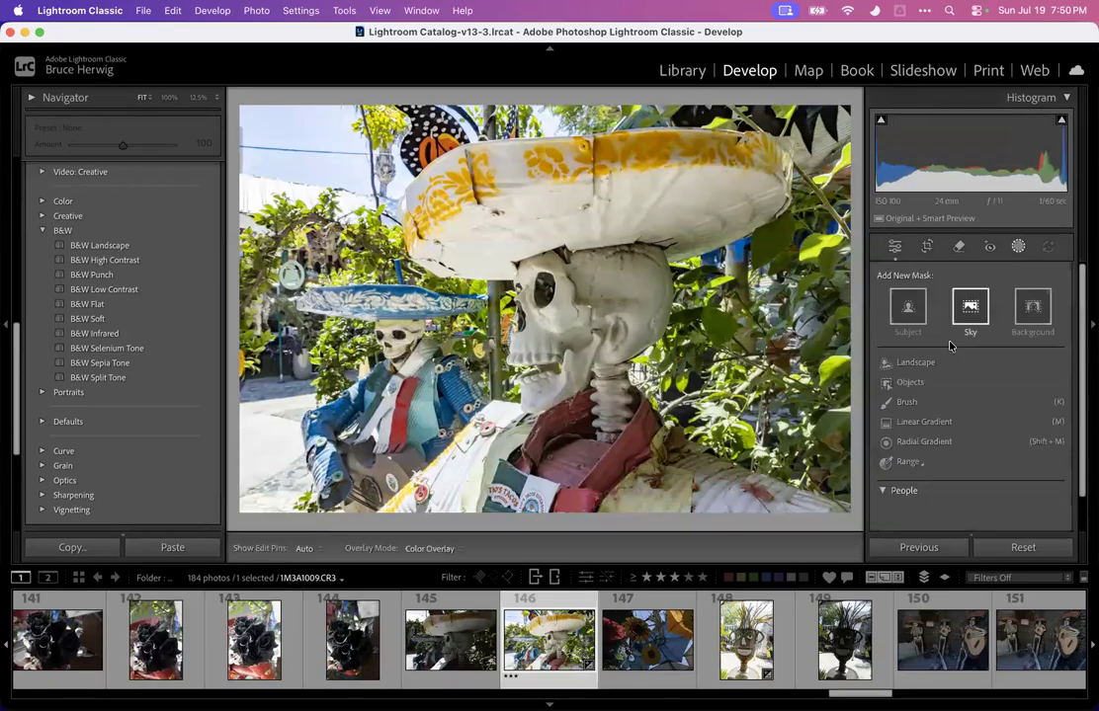
click(921, 422)
drag(250, 303, 415, 306)
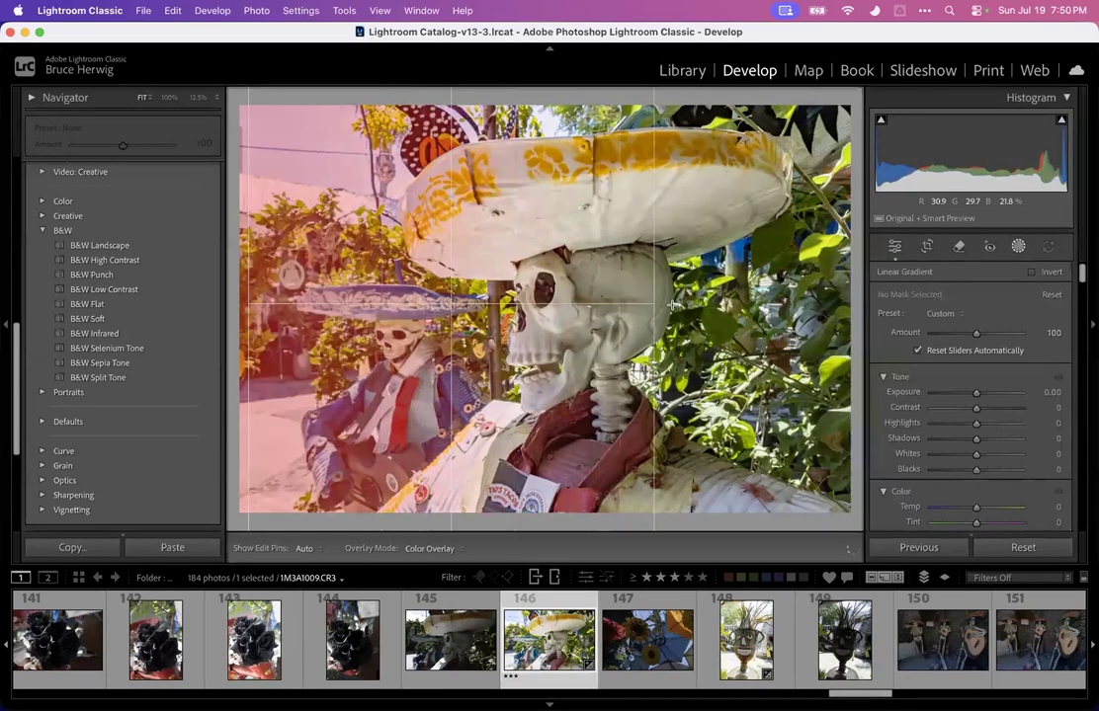
mouse_move(973, 393)
mouse_down()
mouse_move(984, 392)
mouse_move(968, 393)
mouse_up()
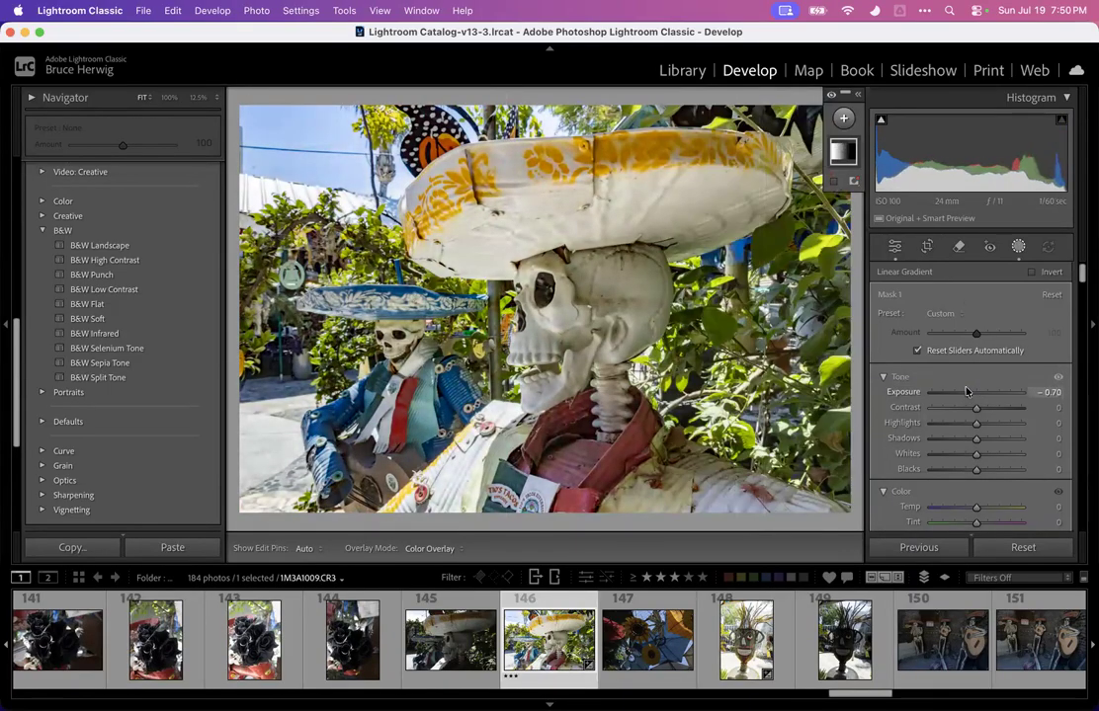
Apply a post-crop vignette with amount -25 to photo 146
click(1019, 246)
scroll(953, 337, down, 20)
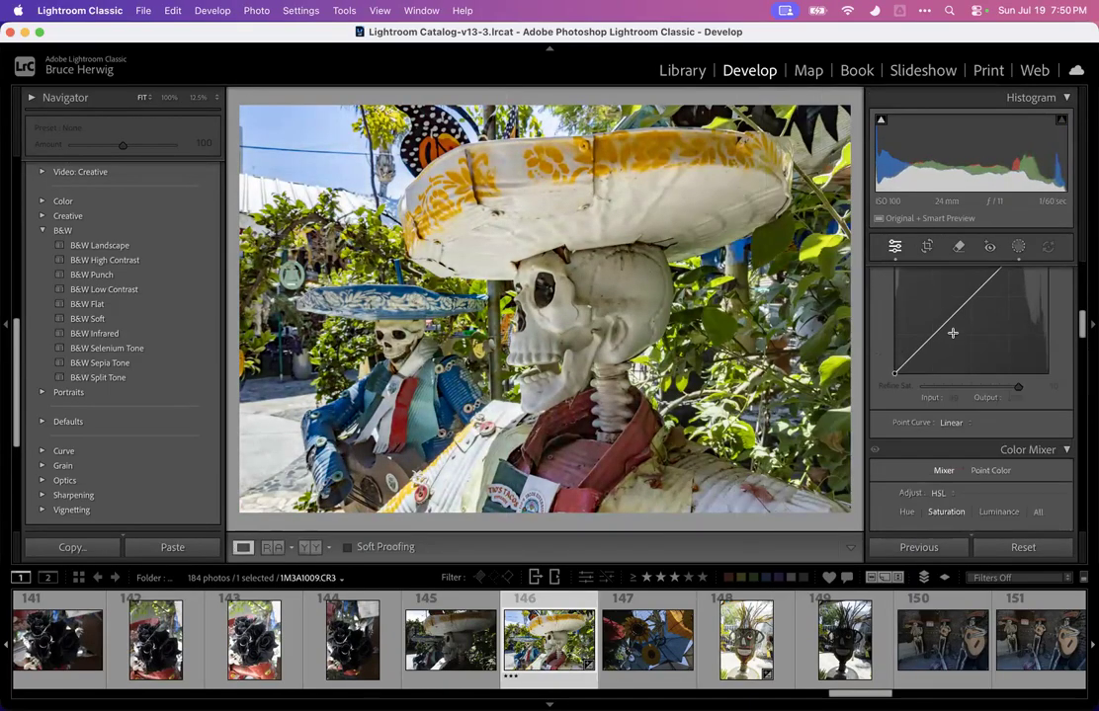
scroll(953, 336, down, 10)
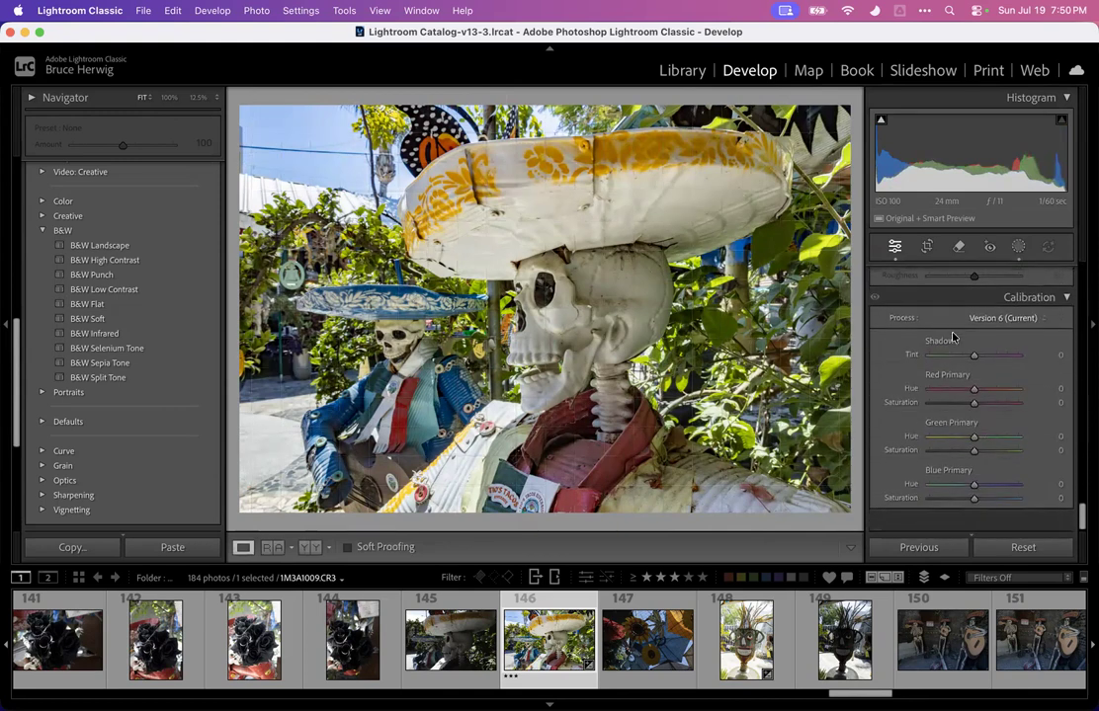
scroll(938, 345, up, 12)
scroll(939, 346, up, 1)
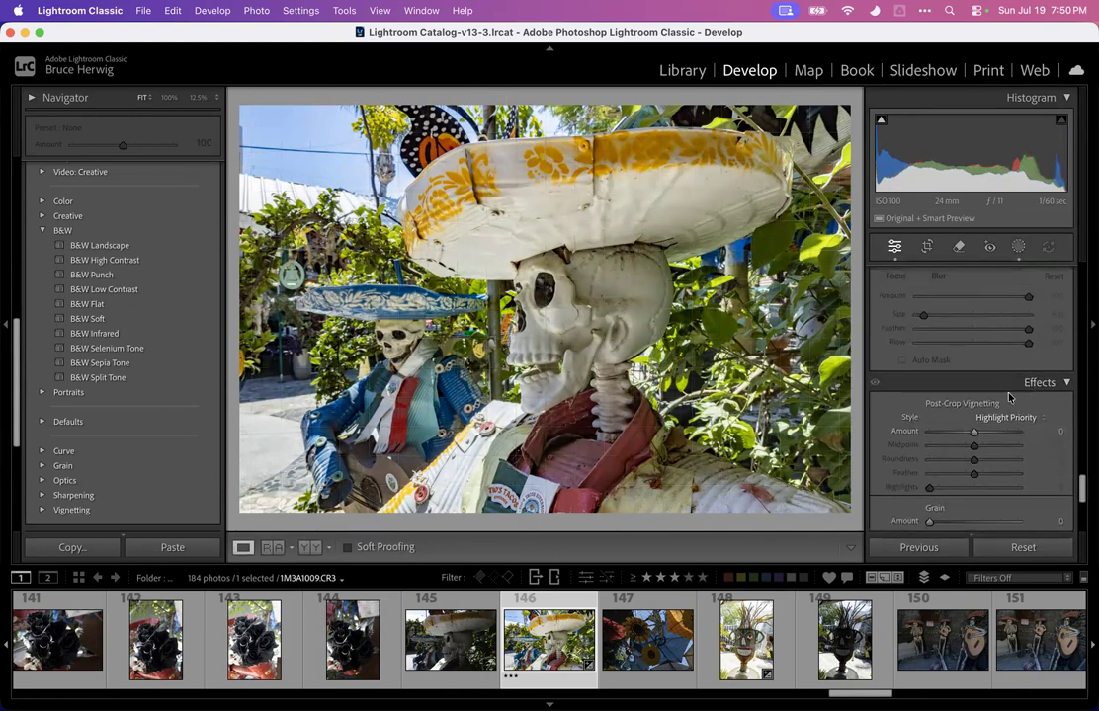
scroll(1009, 397, down, 3)
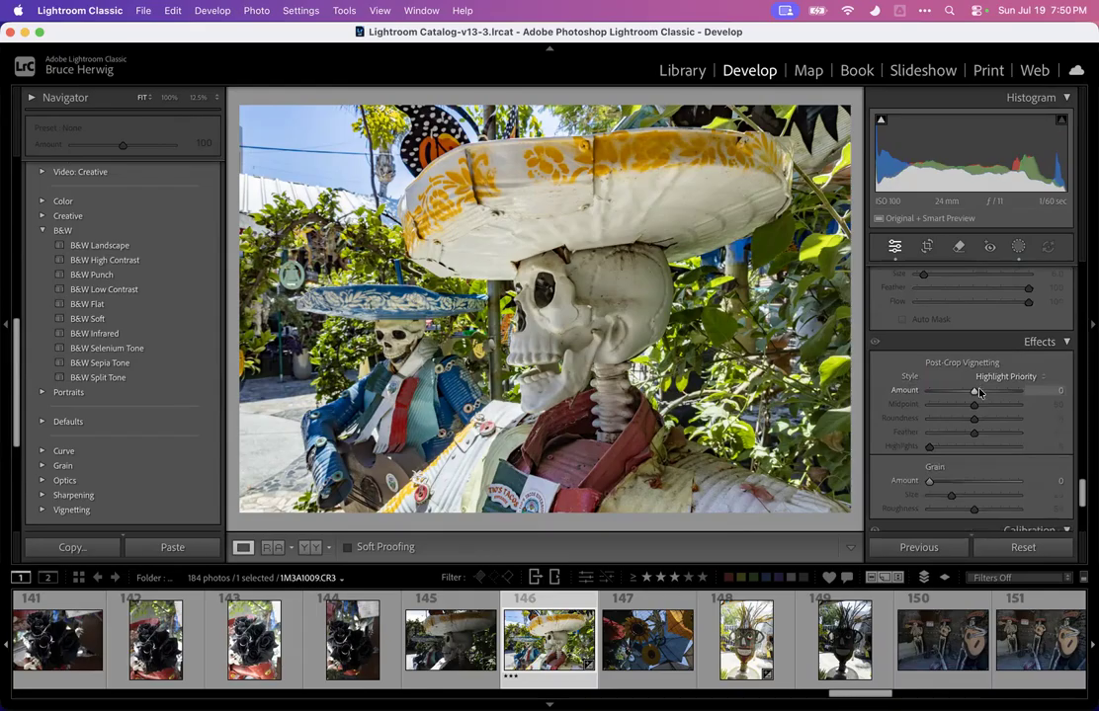
drag(974, 391, 966, 396)
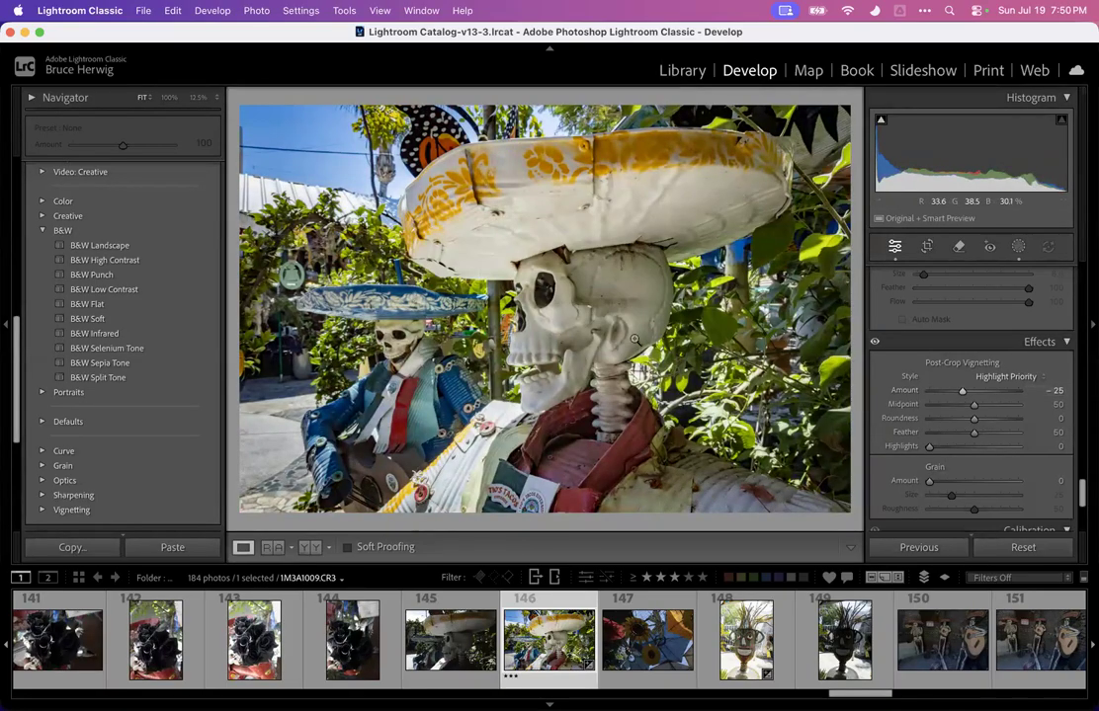
Crop photo 146 inward from its left and right edges and apply the crop
click(928, 249)
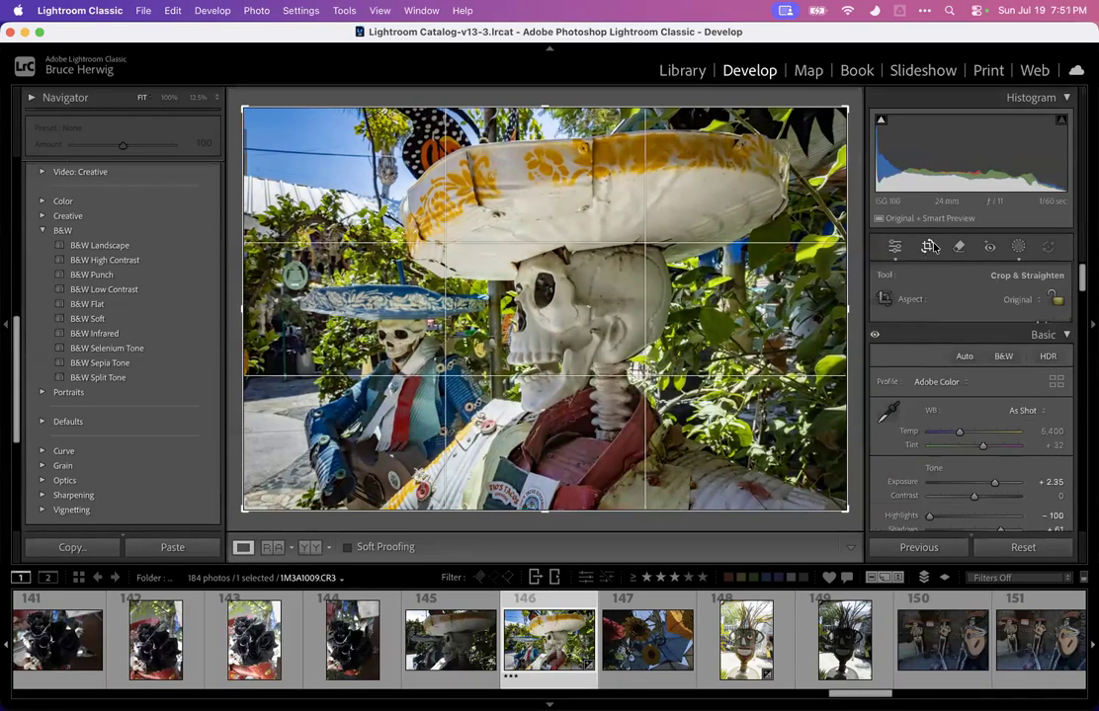
drag(241, 312, 259, 312)
drag(836, 307, 813, 304)
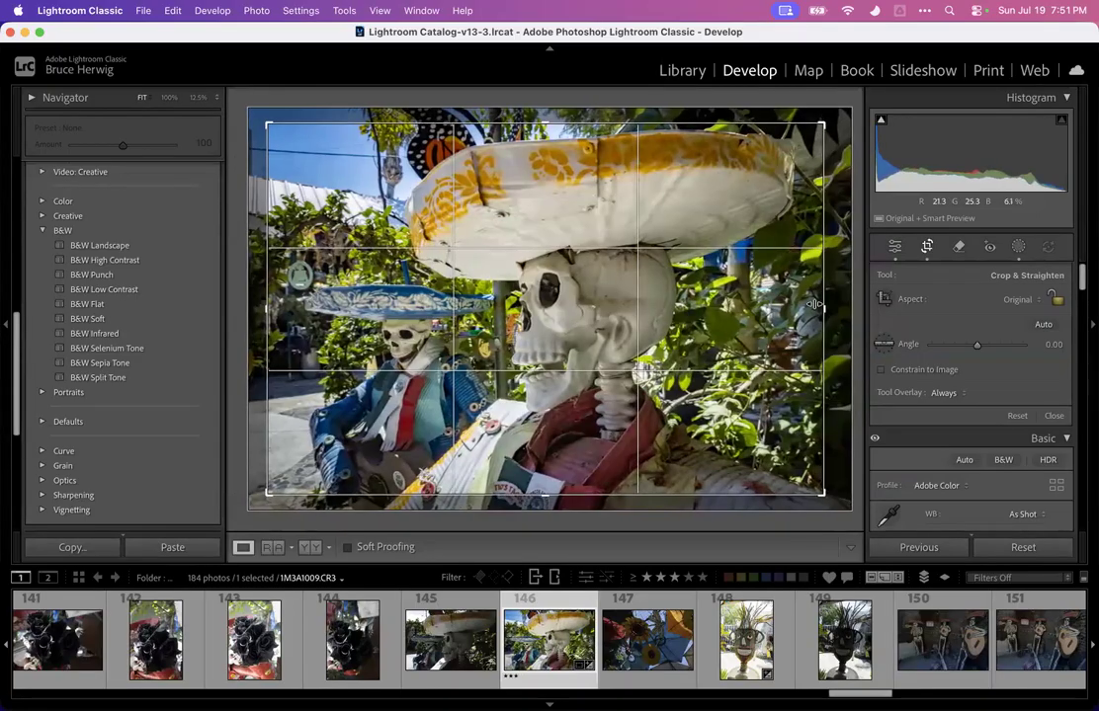
key(Return)
click(554, 316)
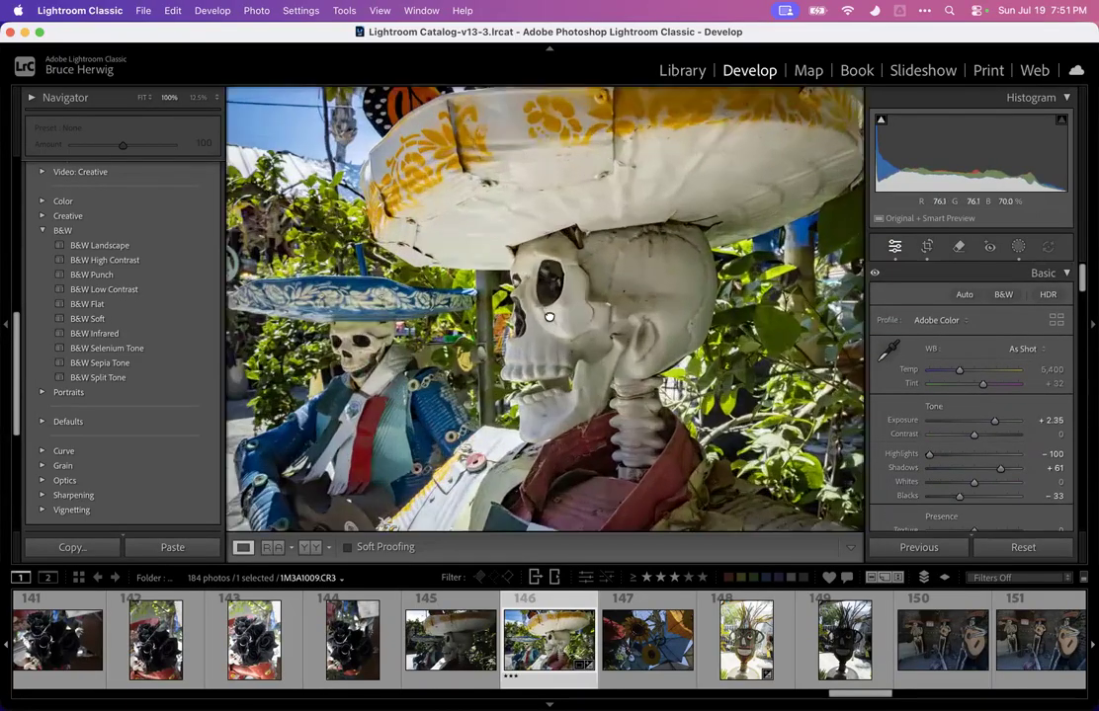
Inspect photo 146 up close, return to the fitted view, and rate it three stars
drag(549, 314, 566, 177)
click(569, 178)
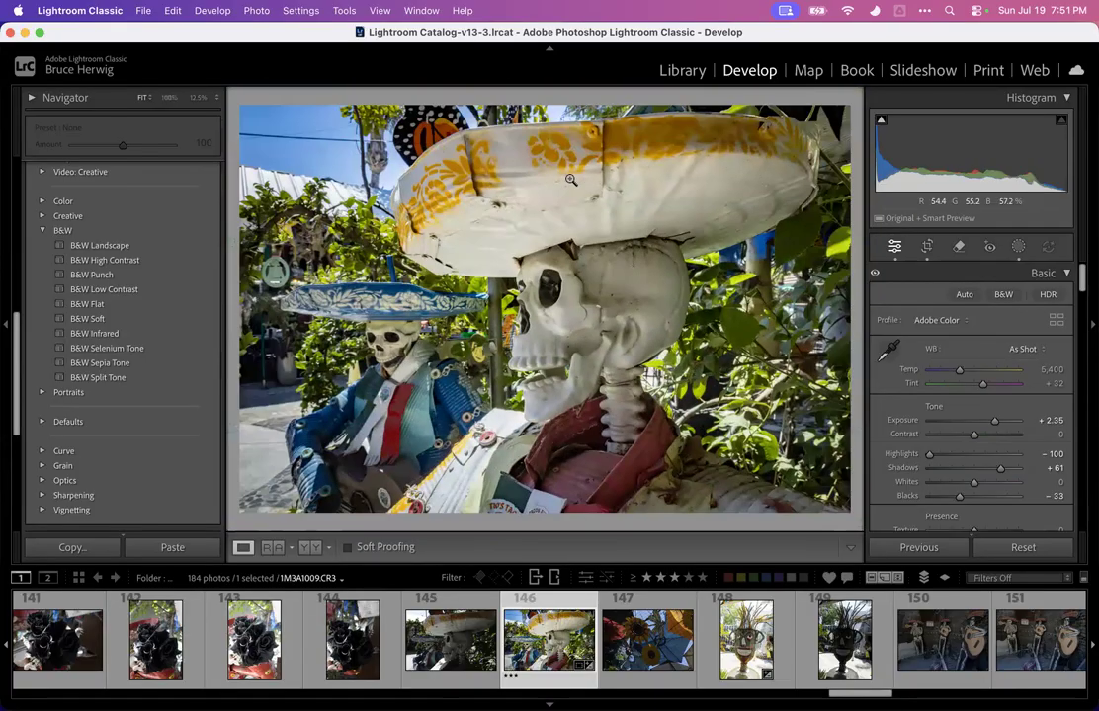
key(3)
Filter the filmstrip to three stars and higher and compare the two copies of the bottle-and-web photo
click(674, 577)
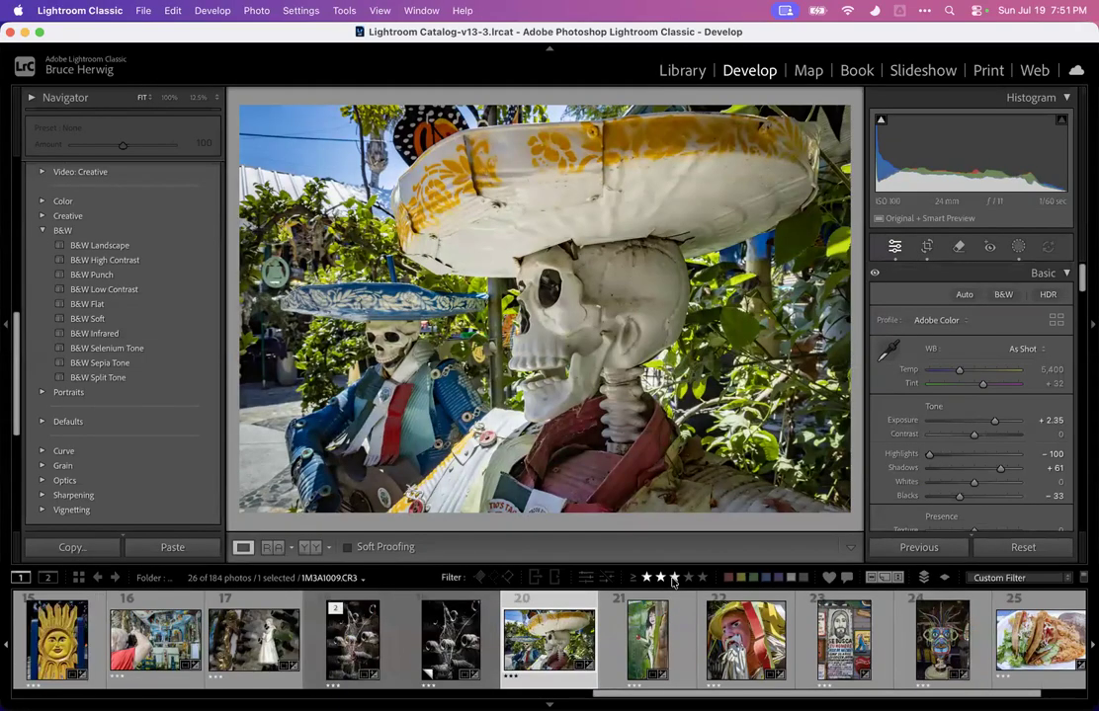
click(349, 646)
click(444, 642)
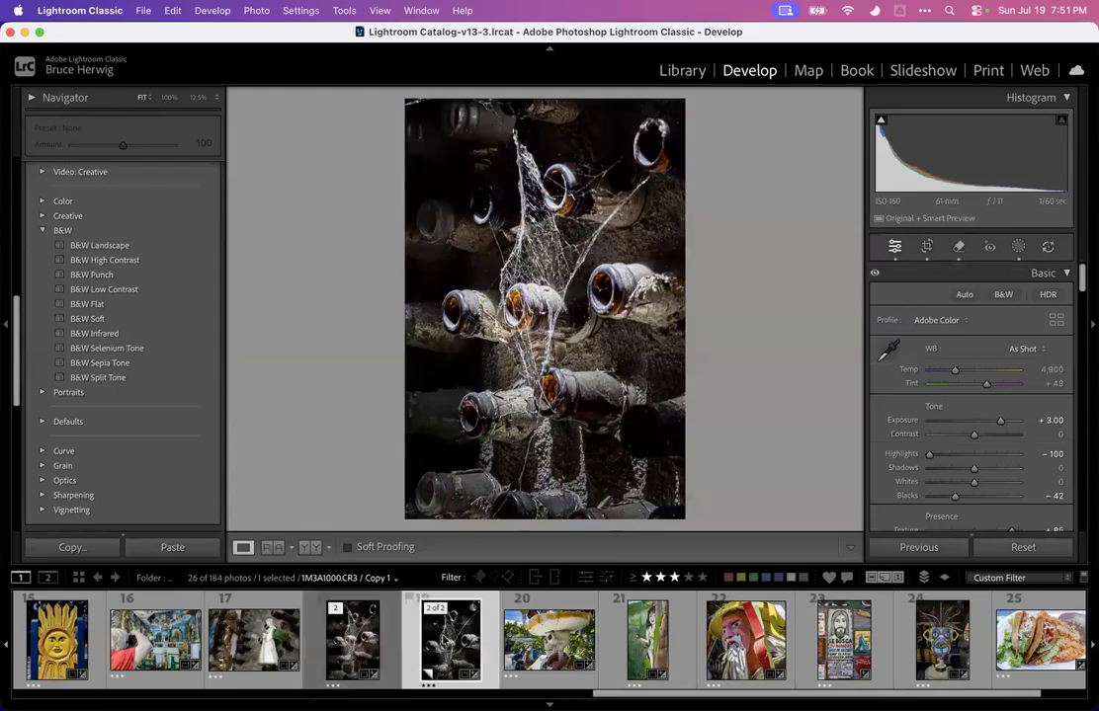
click(397, 640)
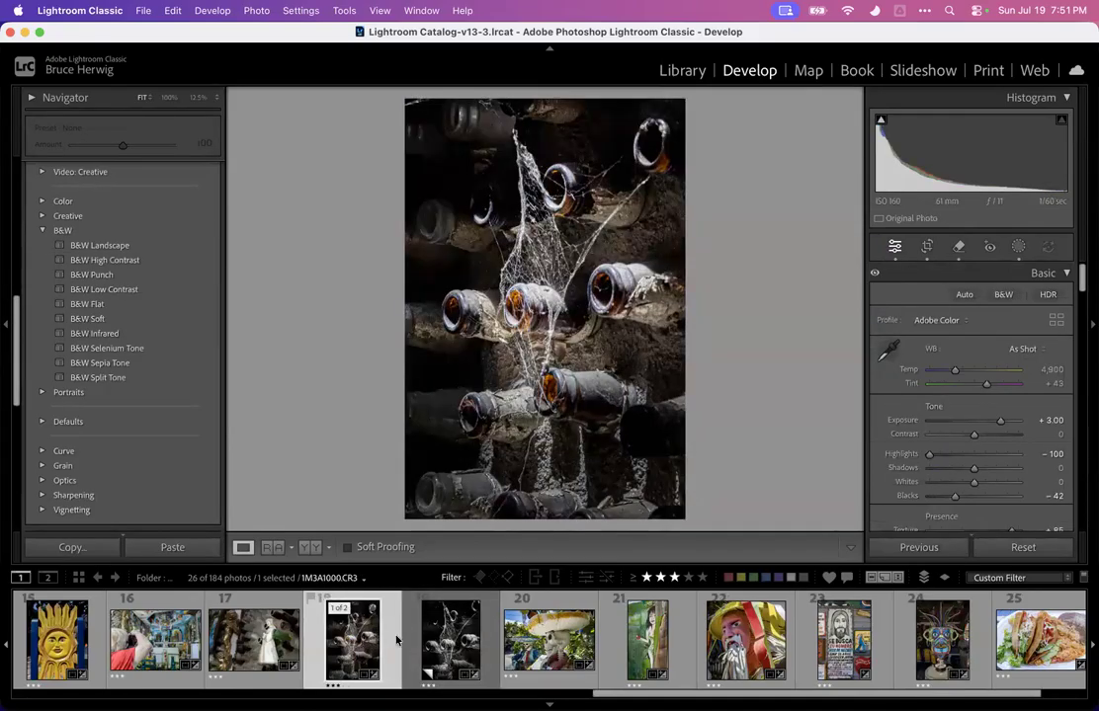
click(443, 642)
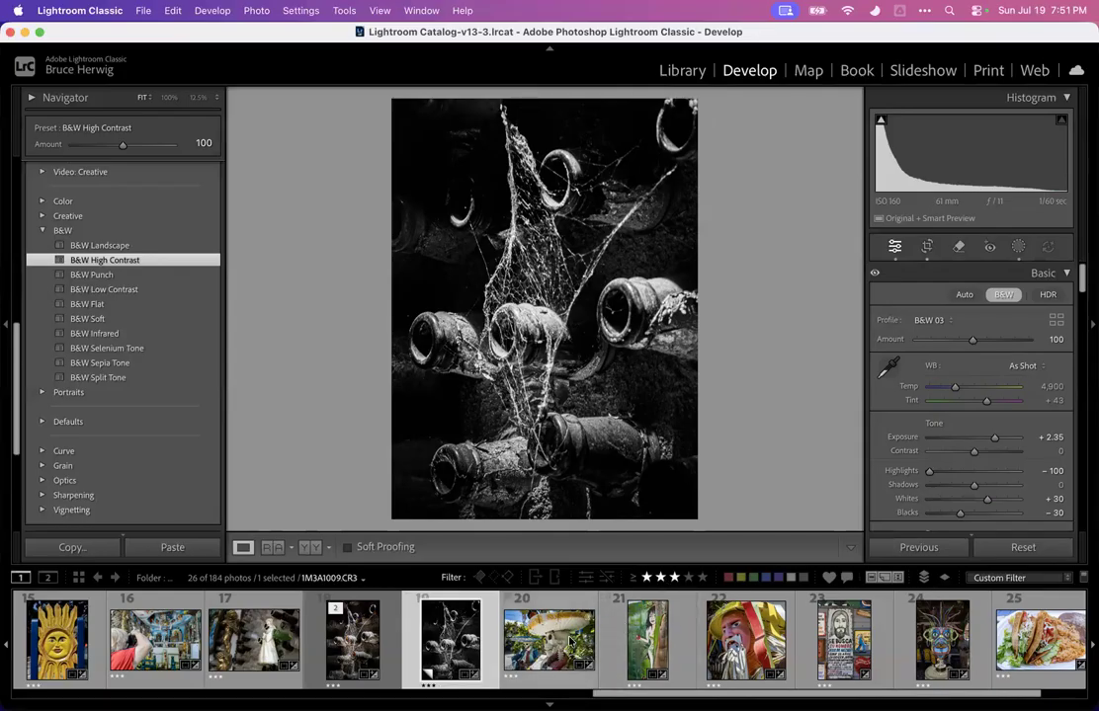
Rate the selected photo two stars, toggle the filters, and reapply the three-stars-and-higher rating filter
key(2)
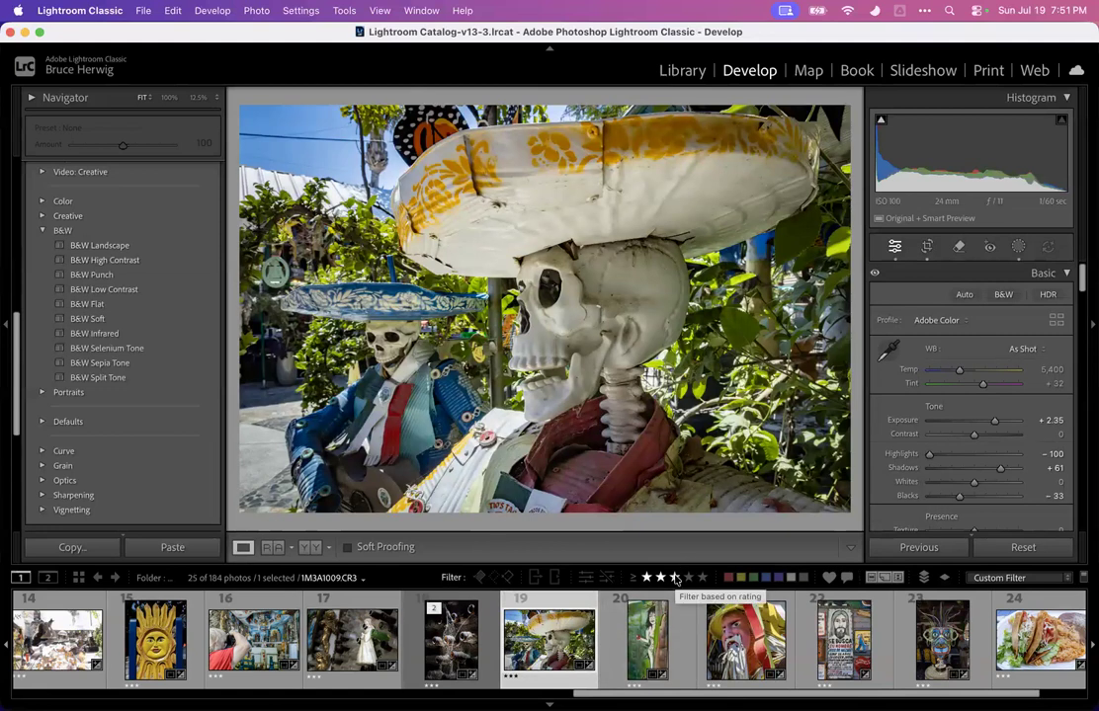
key(super+l)
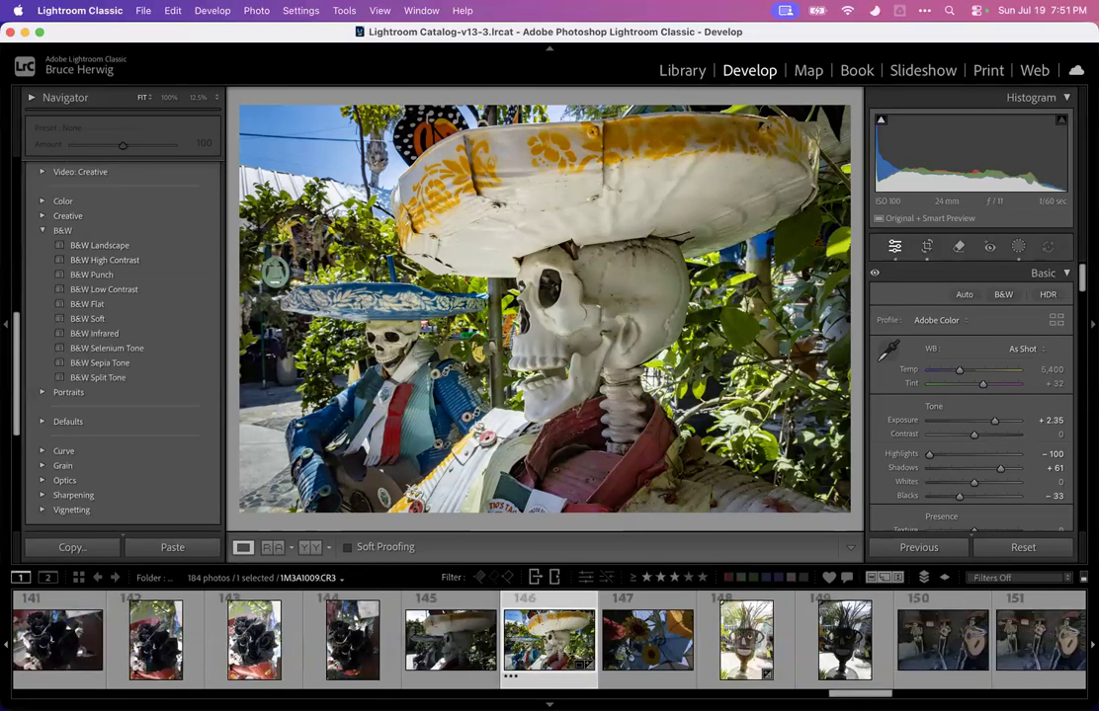
scroll(519, 647, up, 10)
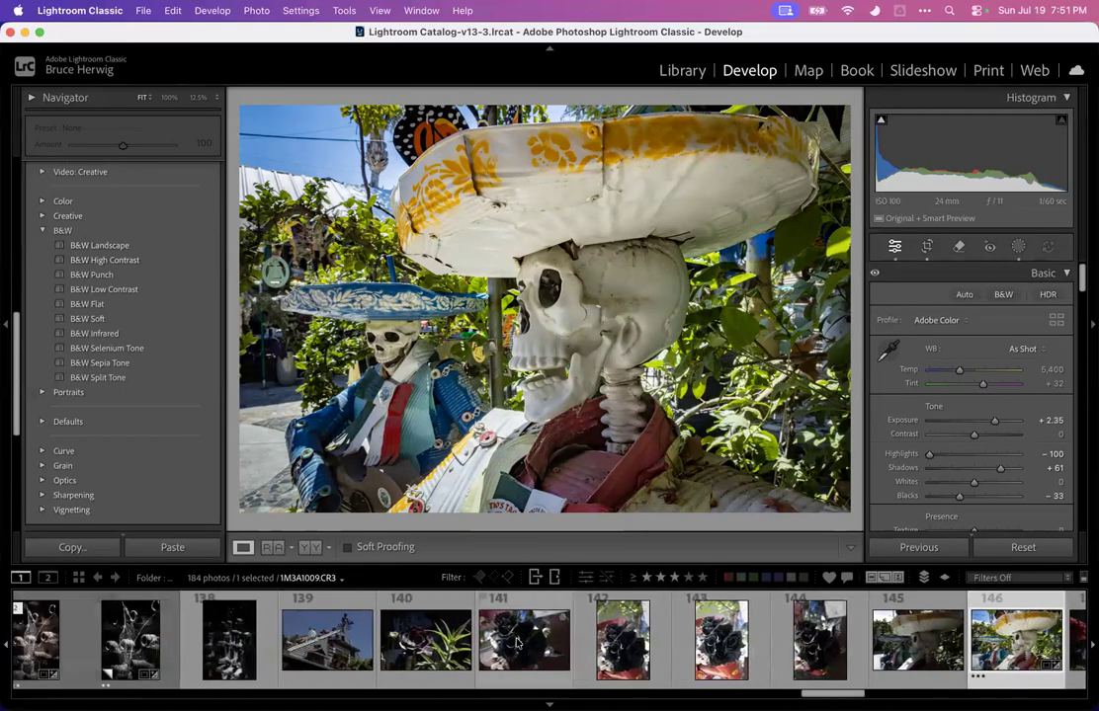
scroll(395, 657, up, 2)
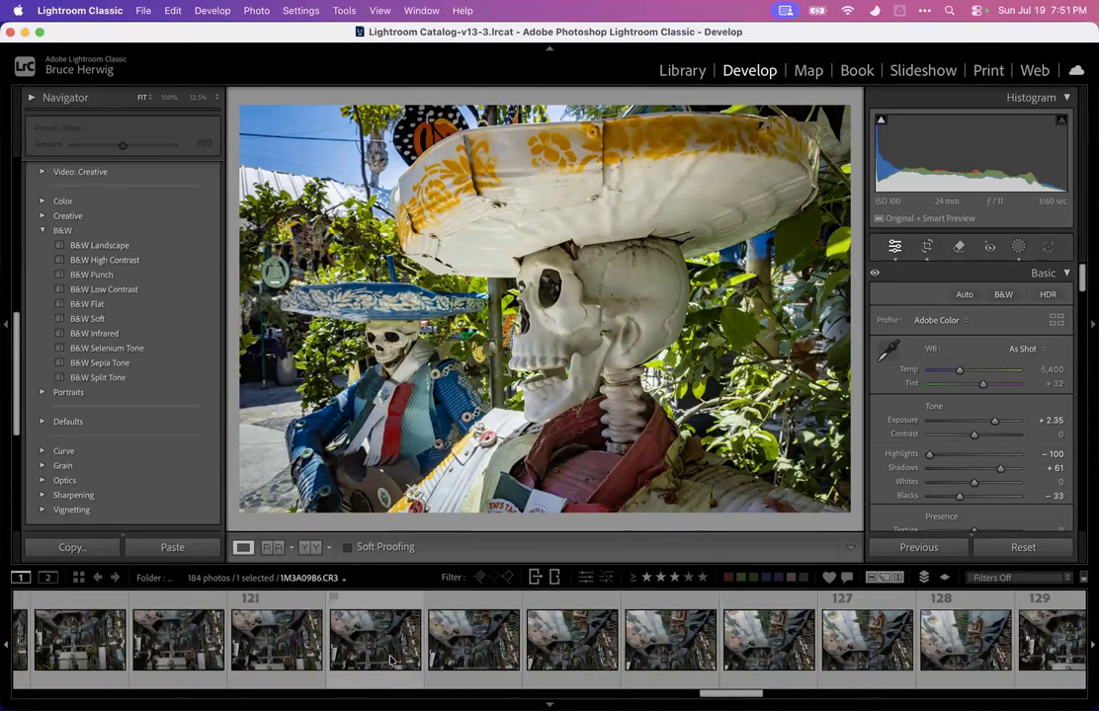
click(672, 577)
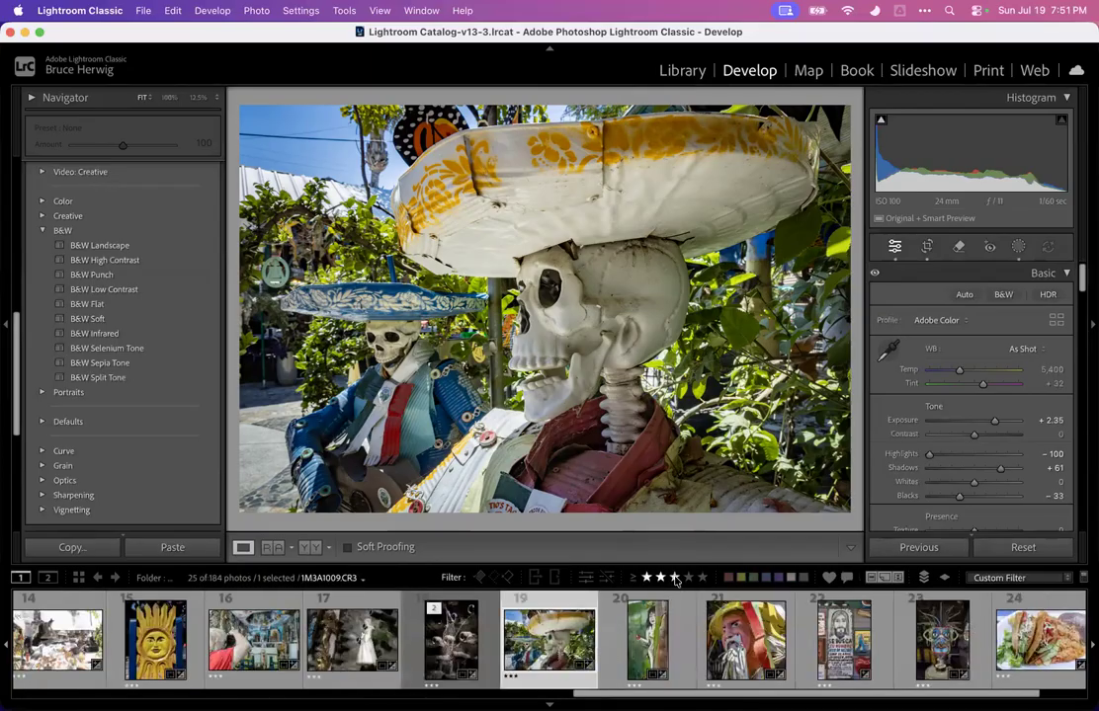
click(660, 578)
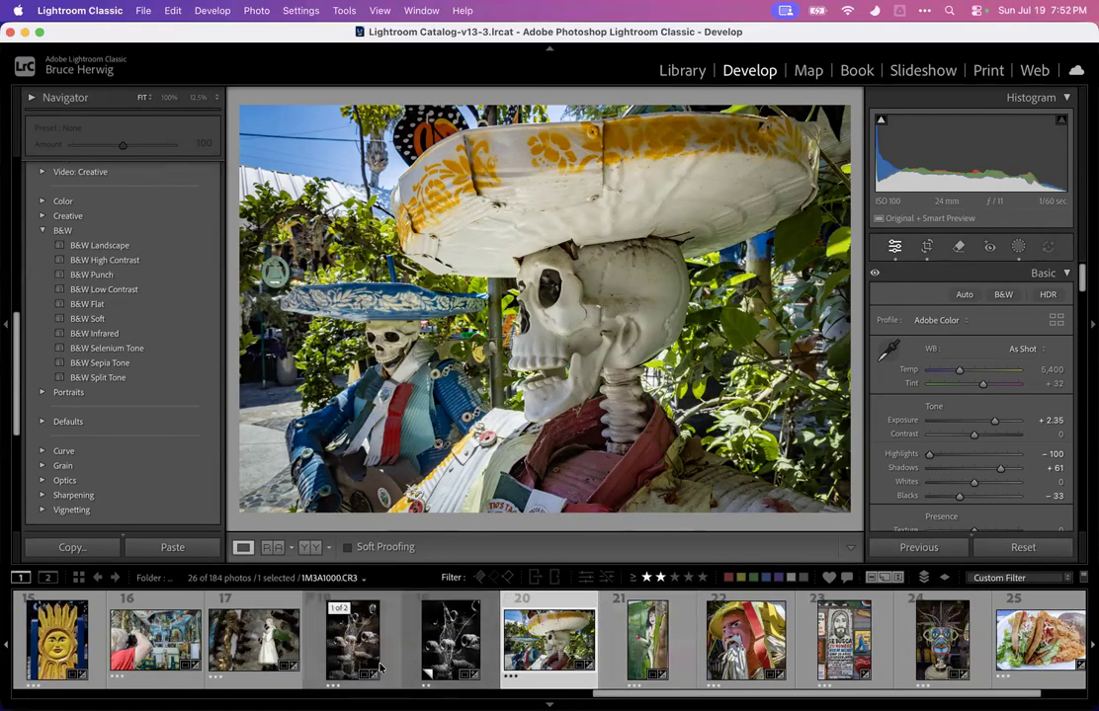
click(674, 578)
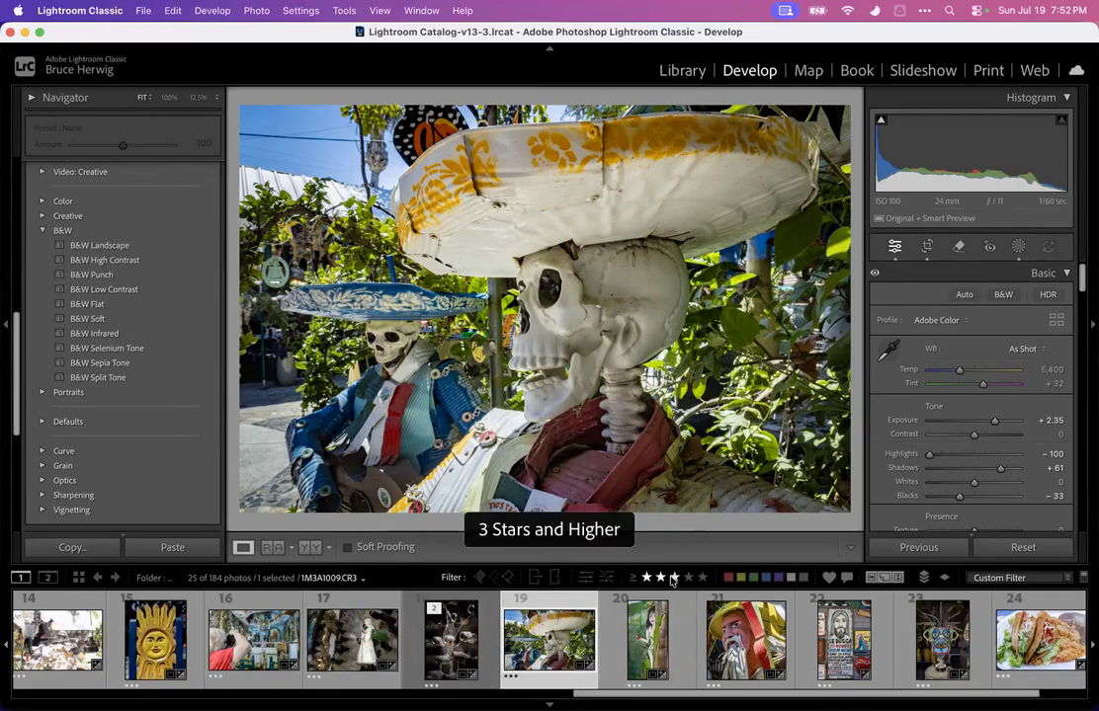
Open photo 14 and lower its exposure to +2.15
click(57, 640)
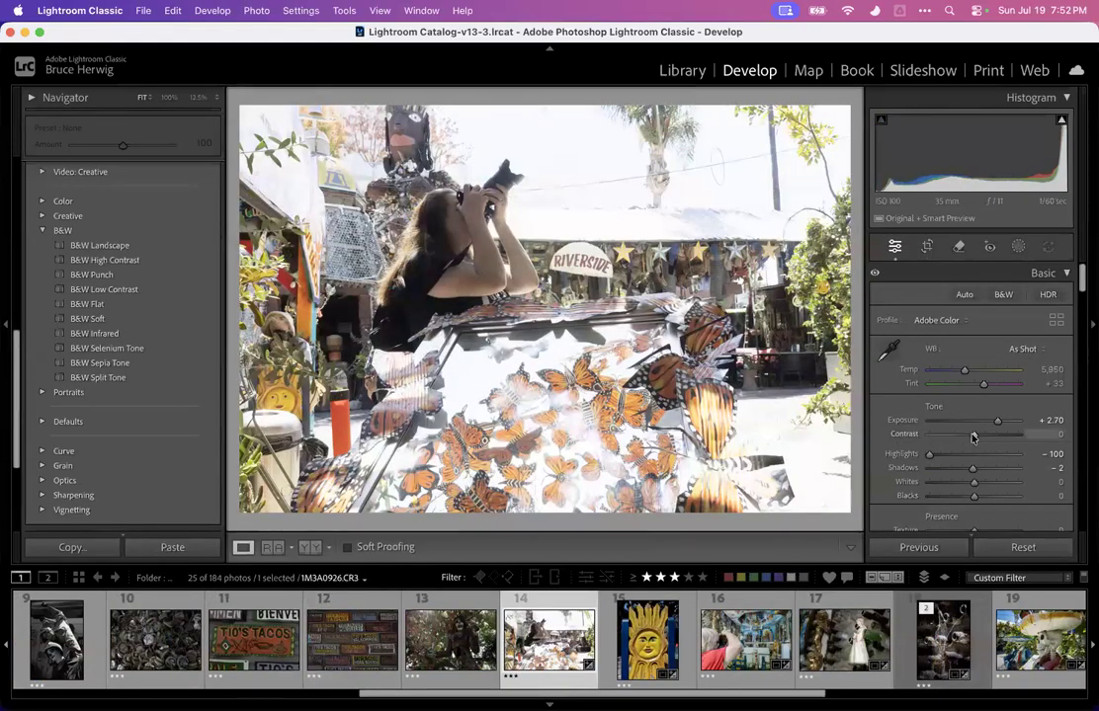
drag(996, 421, 991, 422)
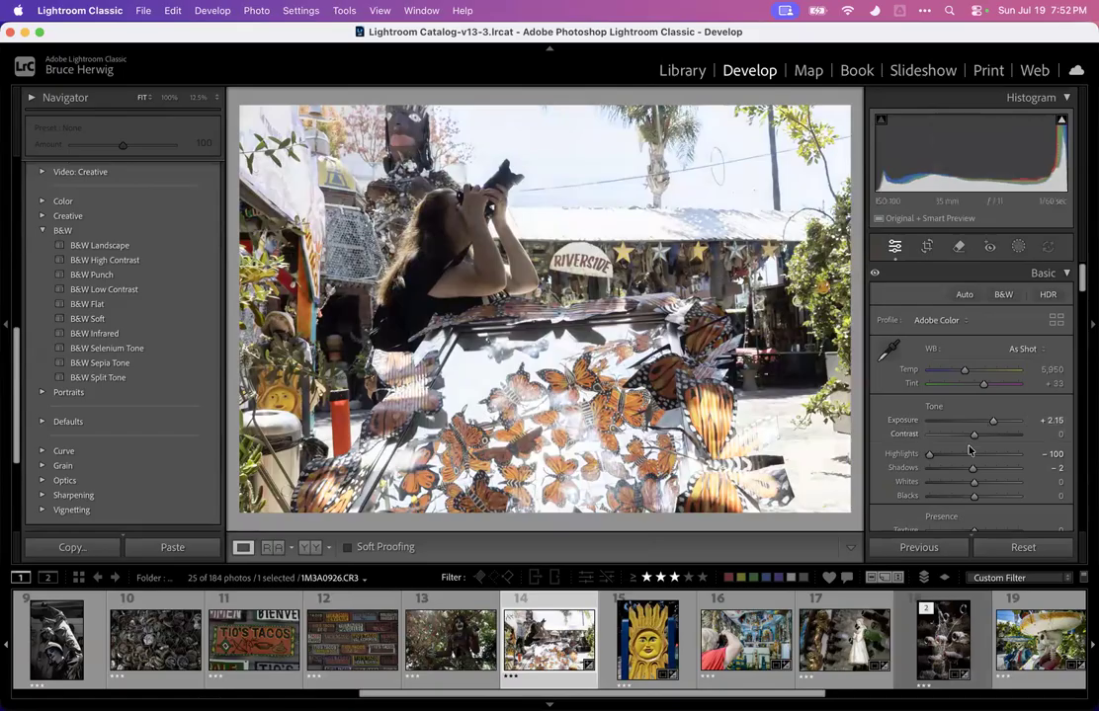
Add a linear gradient mask over photo 14's sky with exposure -0.71 and increased saturation
click(428, 246)
click(500, 213)
click(1018, 246)
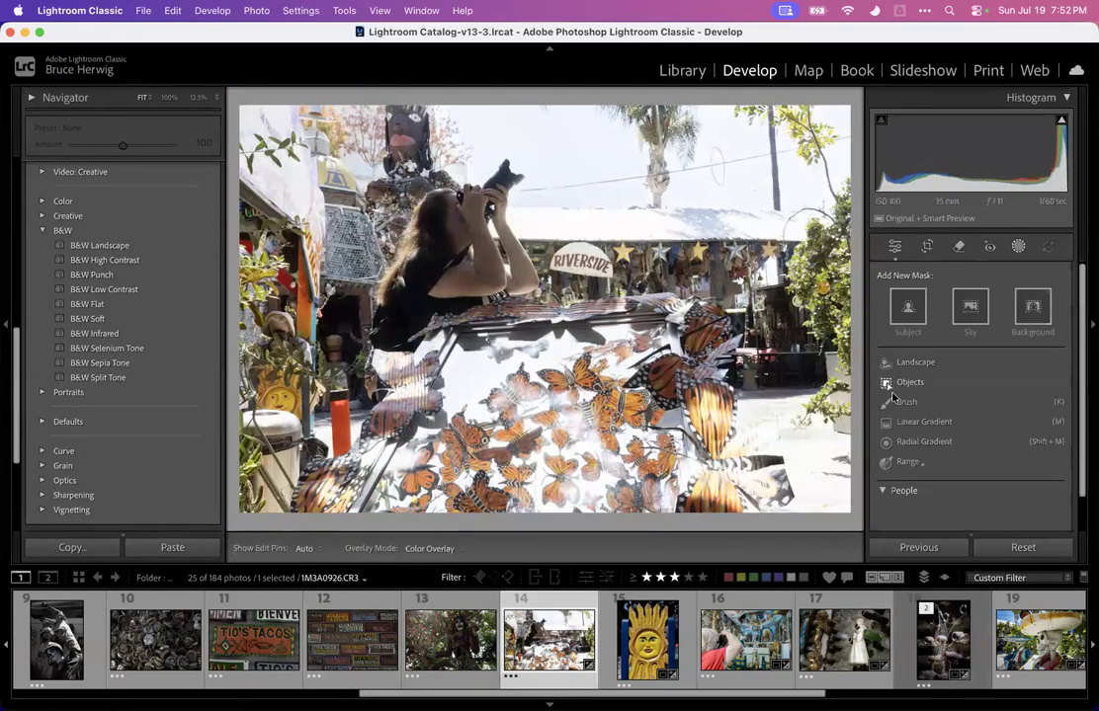
click(899, 424)
drag(547, 338, 541, 237)
mouse_move(977, 392)
mouse_down()
mouse_move(959, 393)
mouse_move(968, 392)
mouse_up()
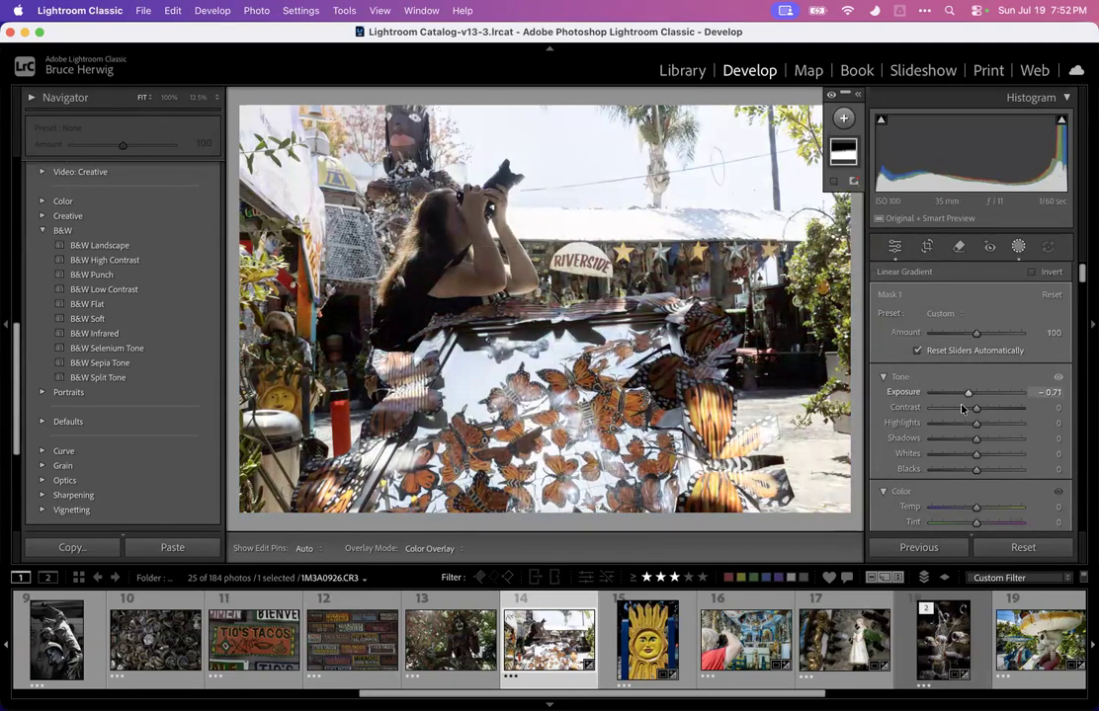
scroll(959, 490, down, 3)
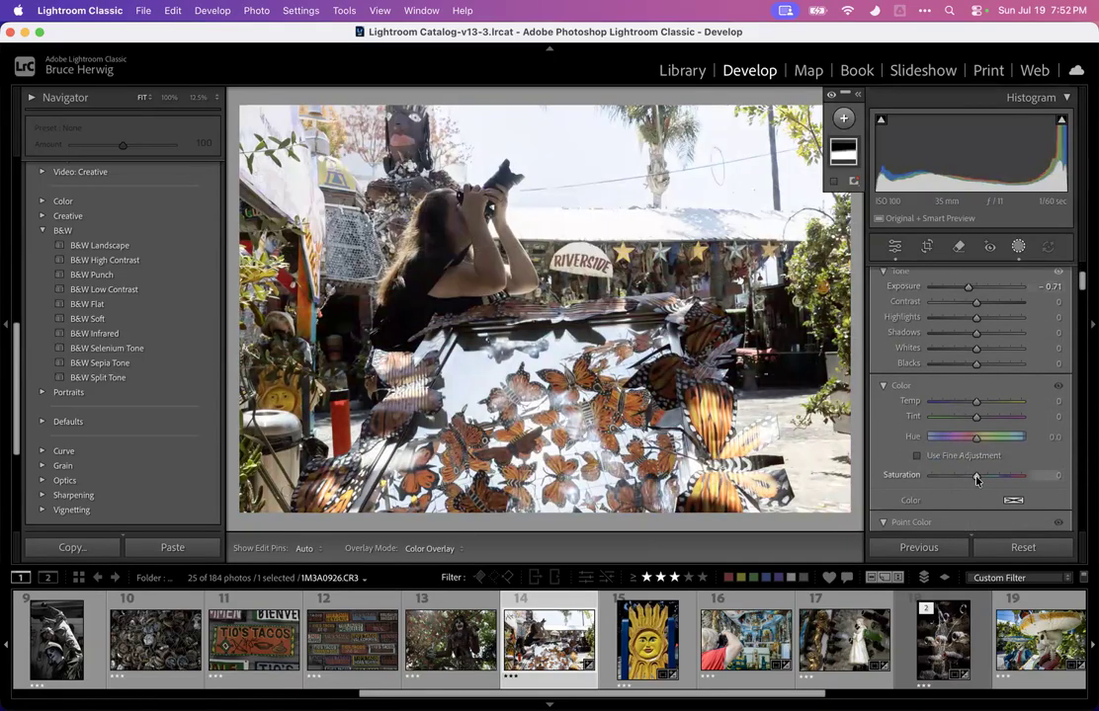
drag(976, 480, 1002, 475)
click(1017, 248)
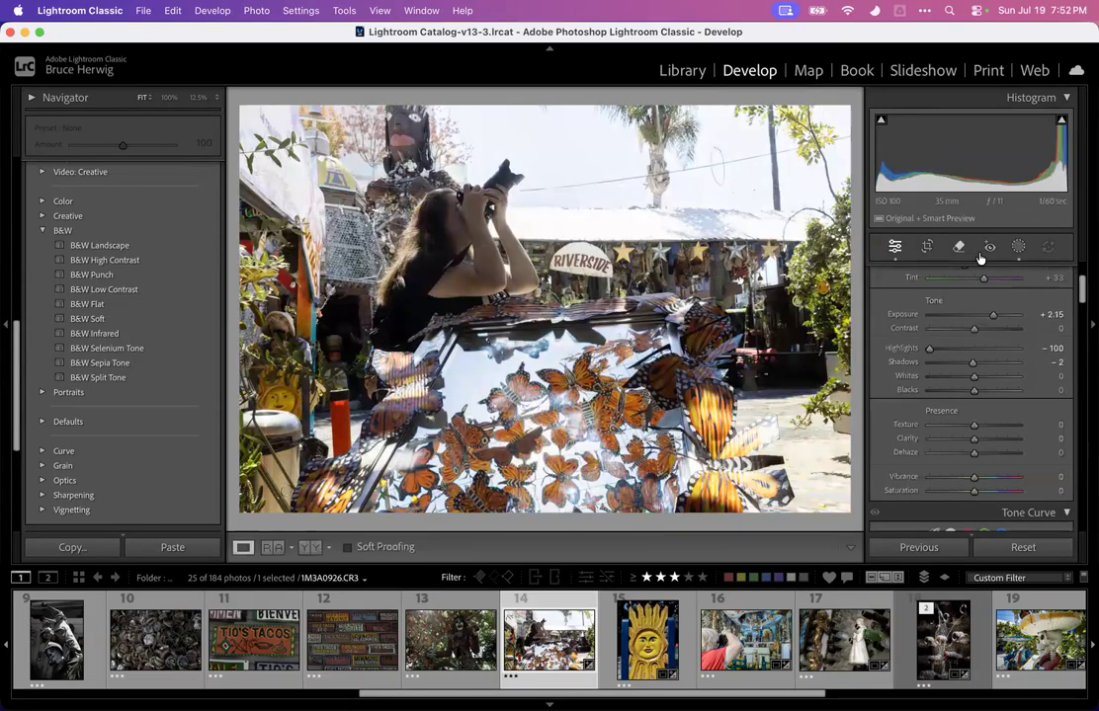
Add a Select Background mask to photo 14 and set its exposure to -0.90
click(1012, 250)
click(844, 118)
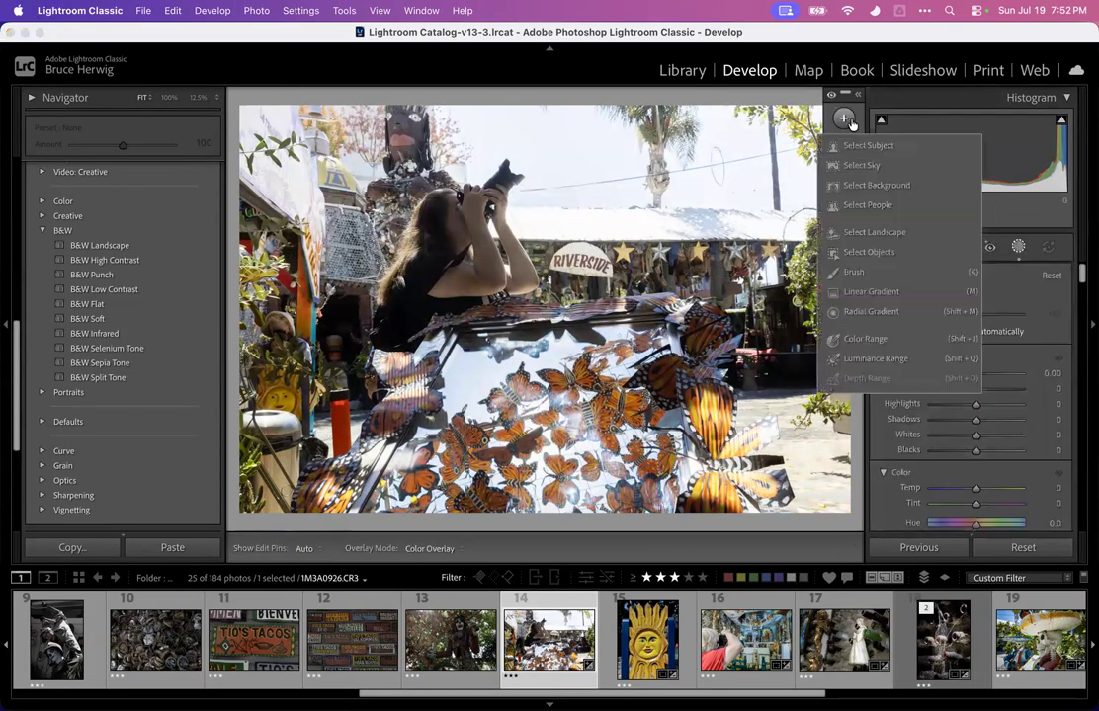
click(847, 190)
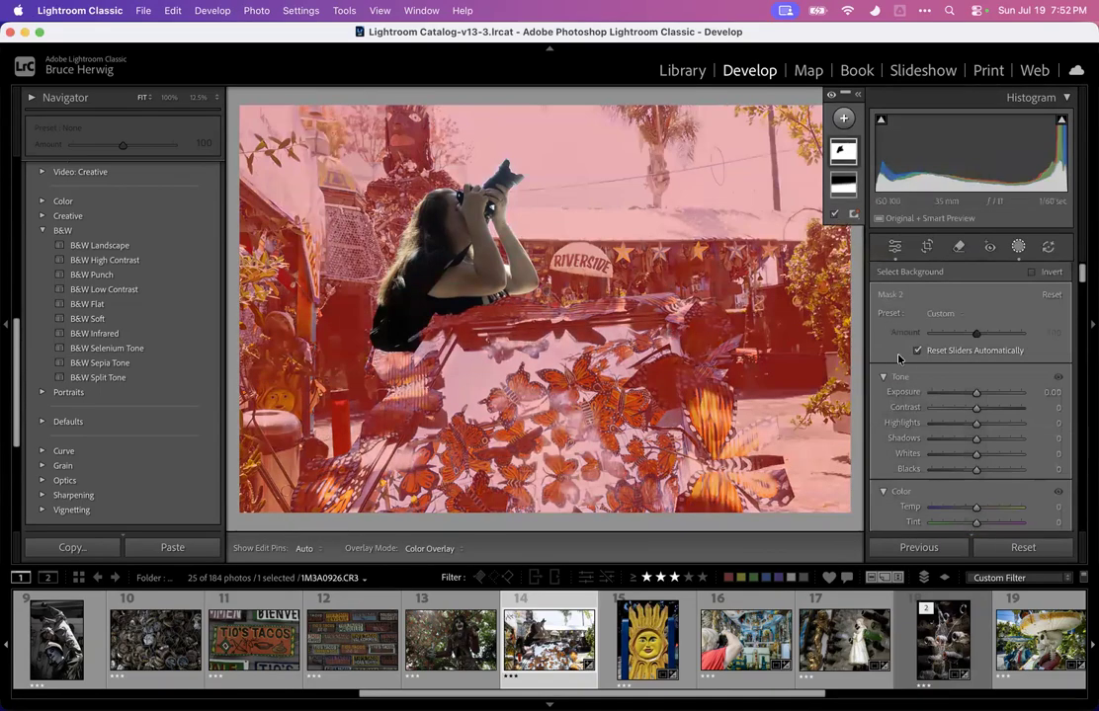
drag(970, 392, 968, 393)
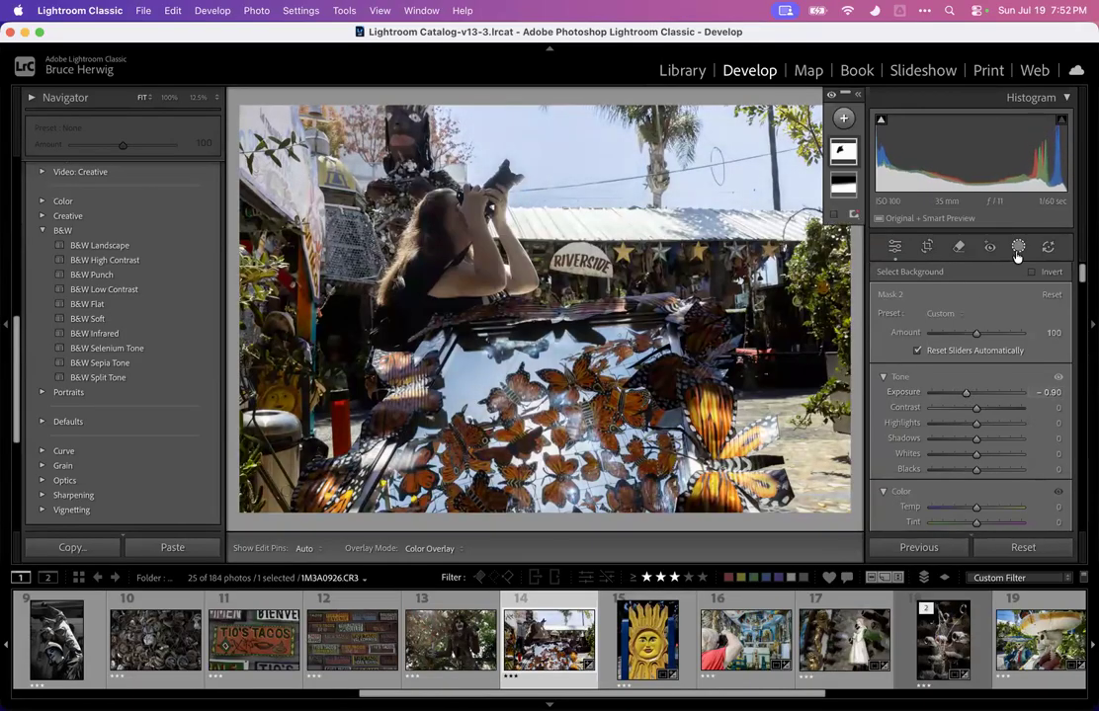
click(1016, 254)
Try raising photo 14's shadows, then undo the change
drag(974, 468, 1009, 468)
key(super+z)
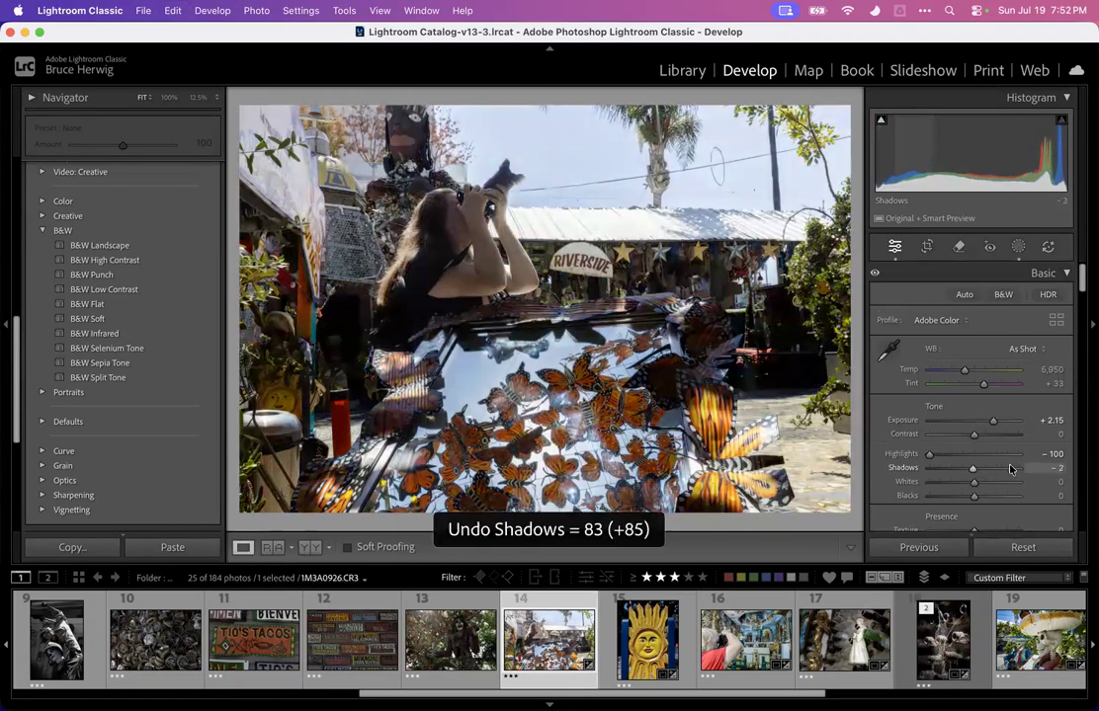
Add a Select Subject mask on the photographer and set its shadows to 32
click(1017, 247)
click(843, 118)
click(843, 118)
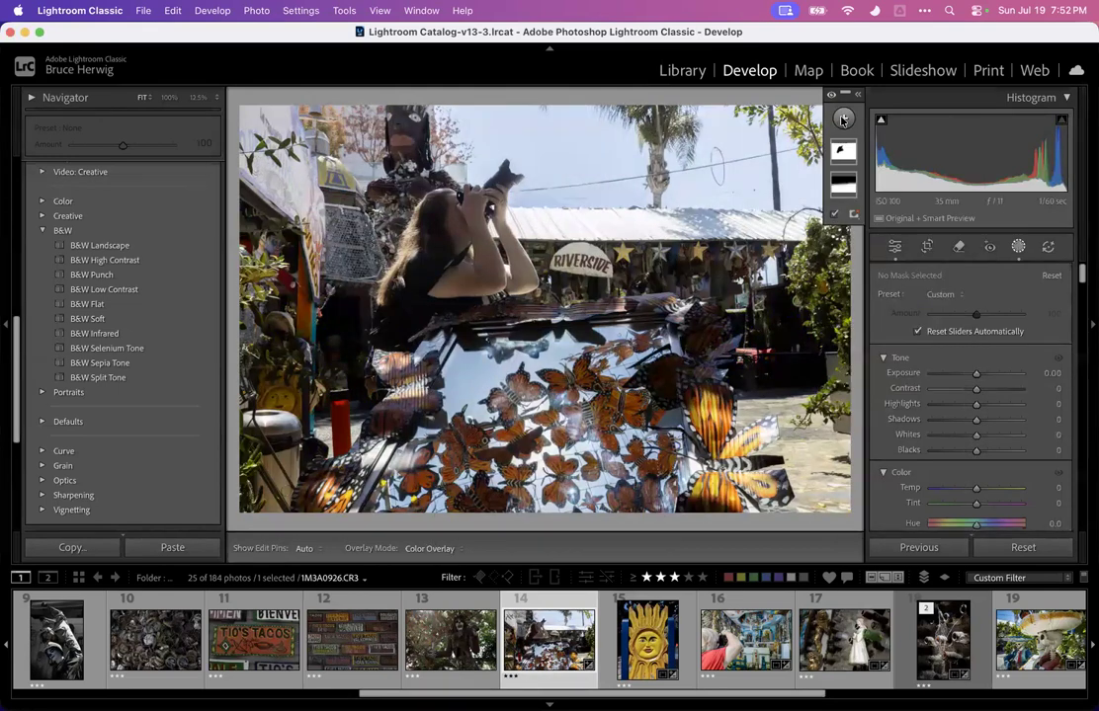
click(842, 119)
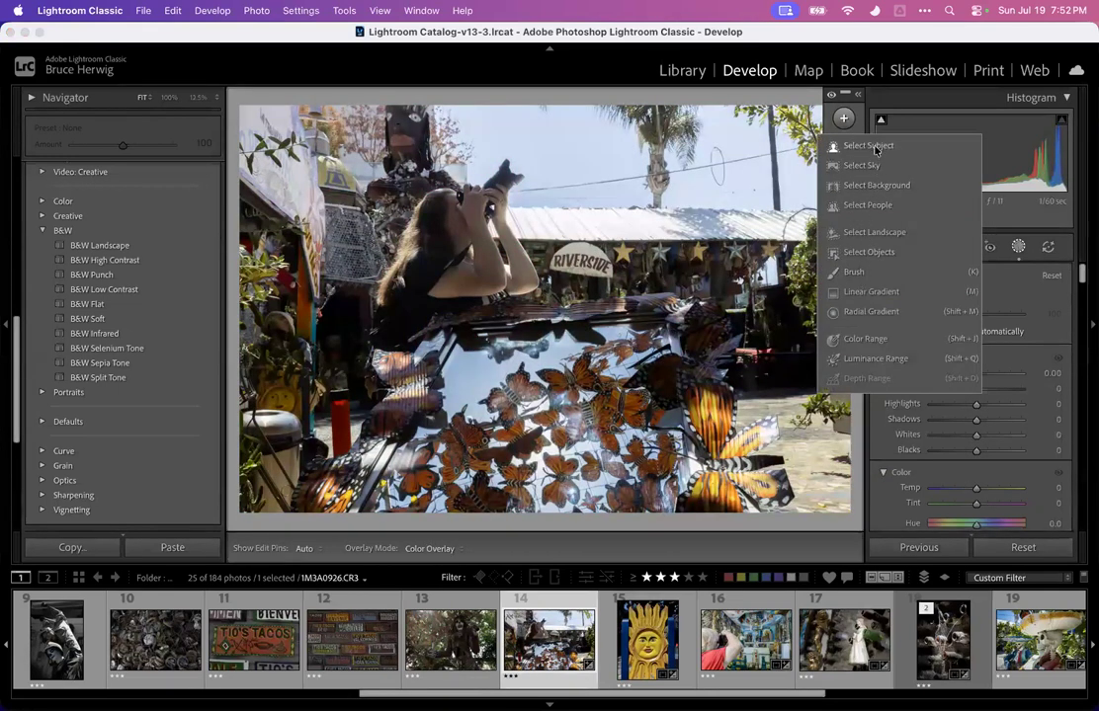
click(874, 147)
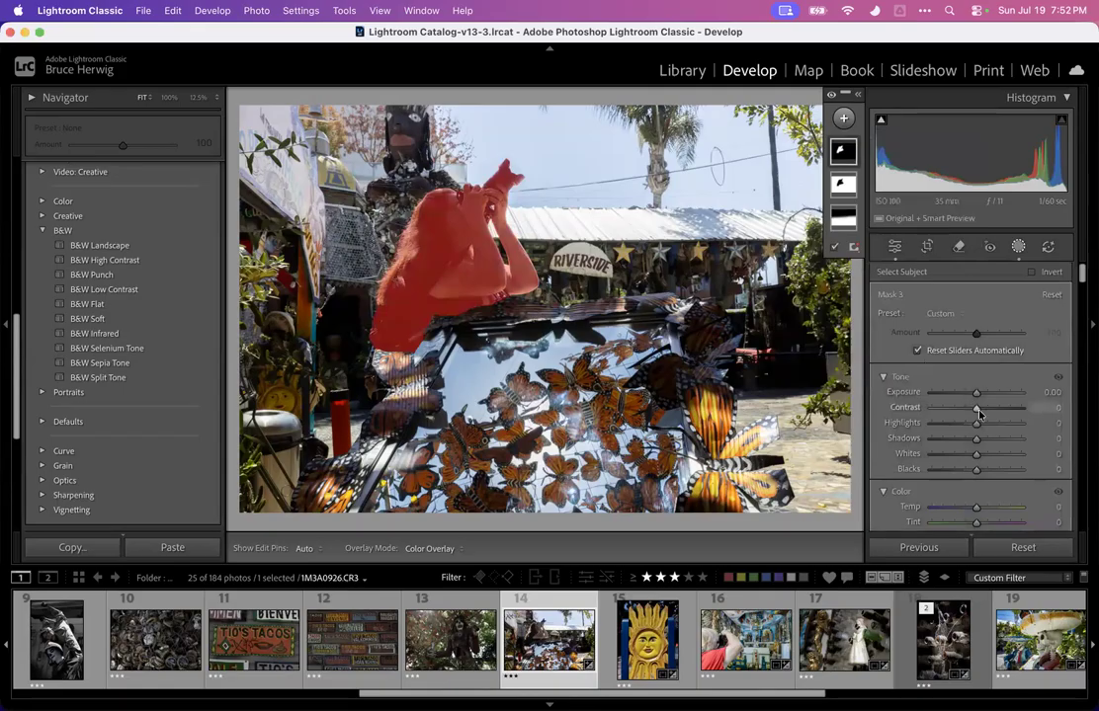
drag(974, 446, 993, 441)
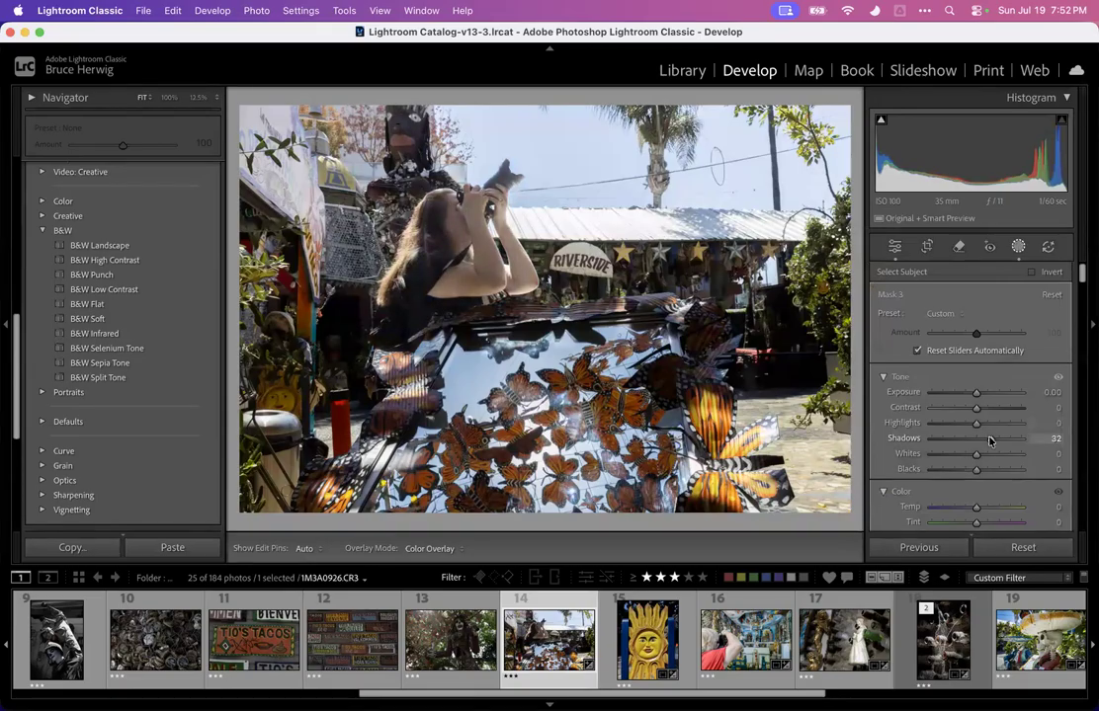
click(1018, 246)
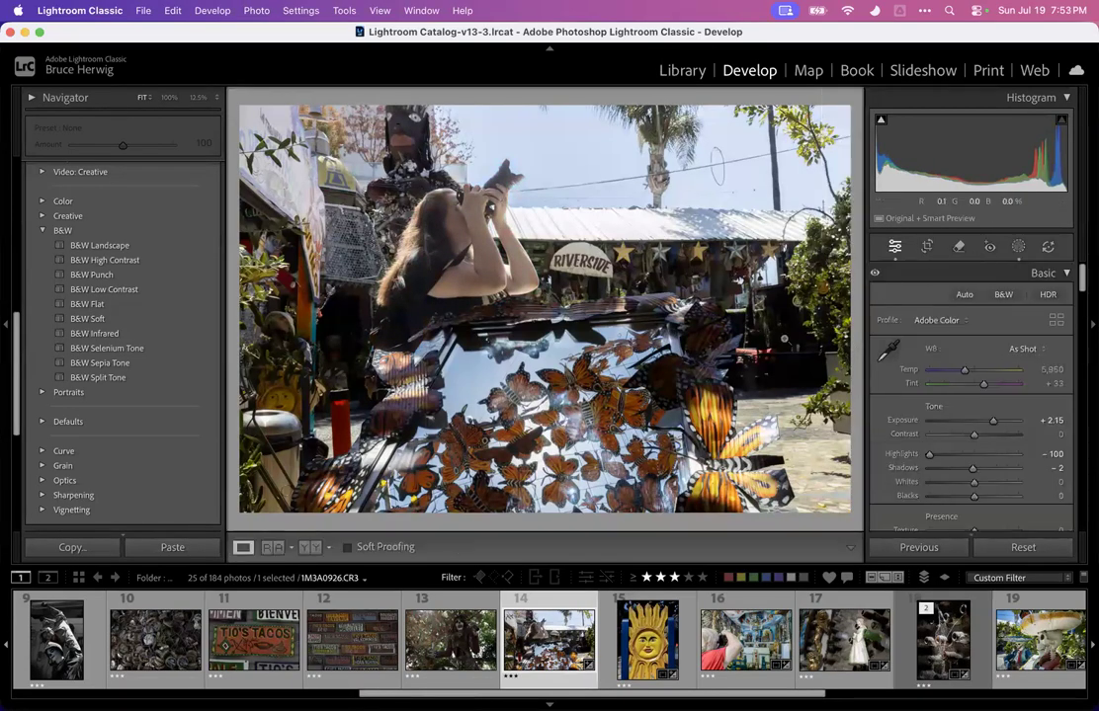
Crop photo 14 slightly tighter and apply the crop
click(928, 247)
mouse_move(690, 343)
mouse_down()
mouse_move(732, 345)
mouse_move(703, 347)
mouse_up()
key(Return)
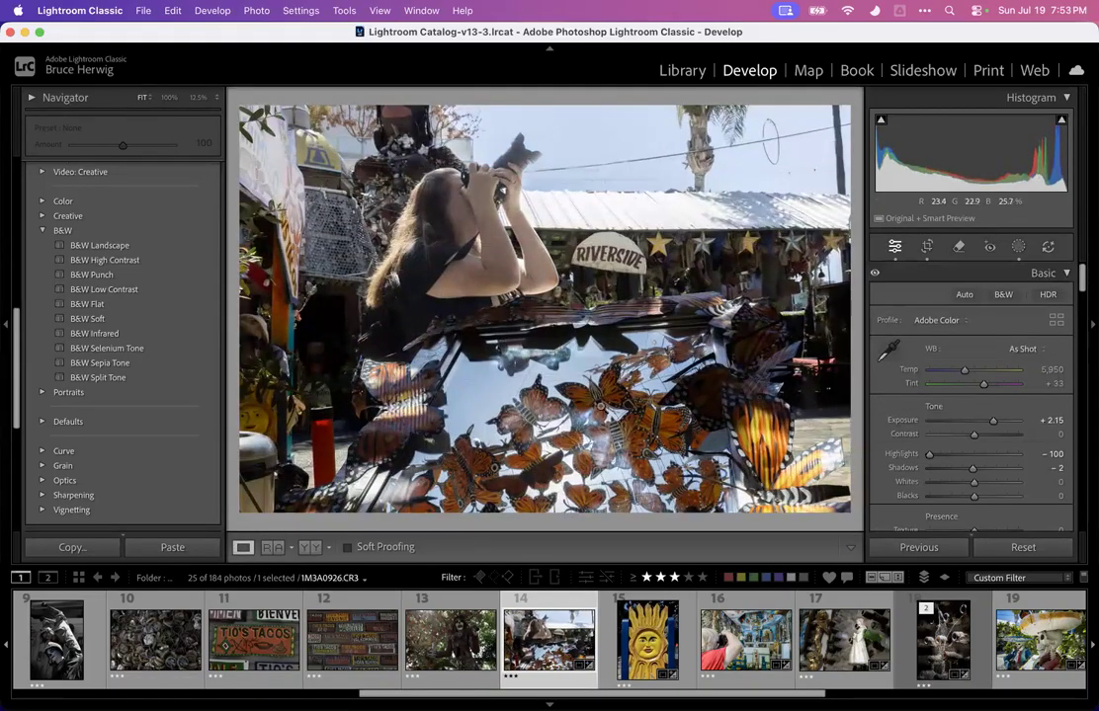
Examine photo 14's detail at 100% zoom around the photographer's arms
click(496, 244)
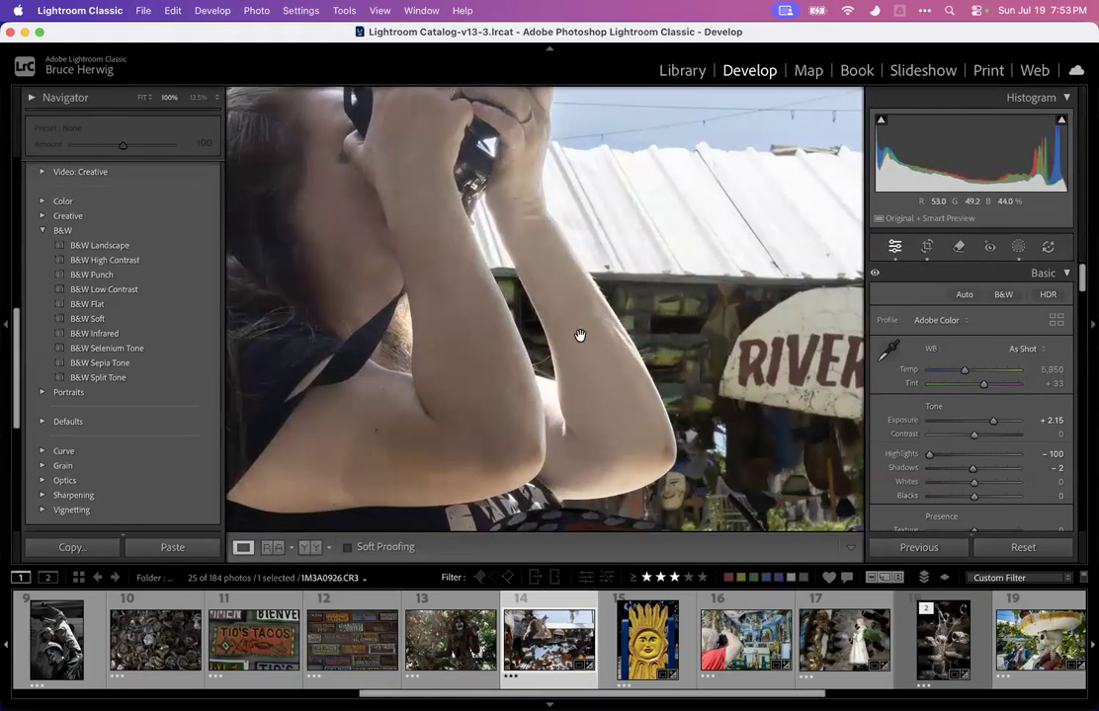
drag(580, 336, 553, 411)
click(475, 198)
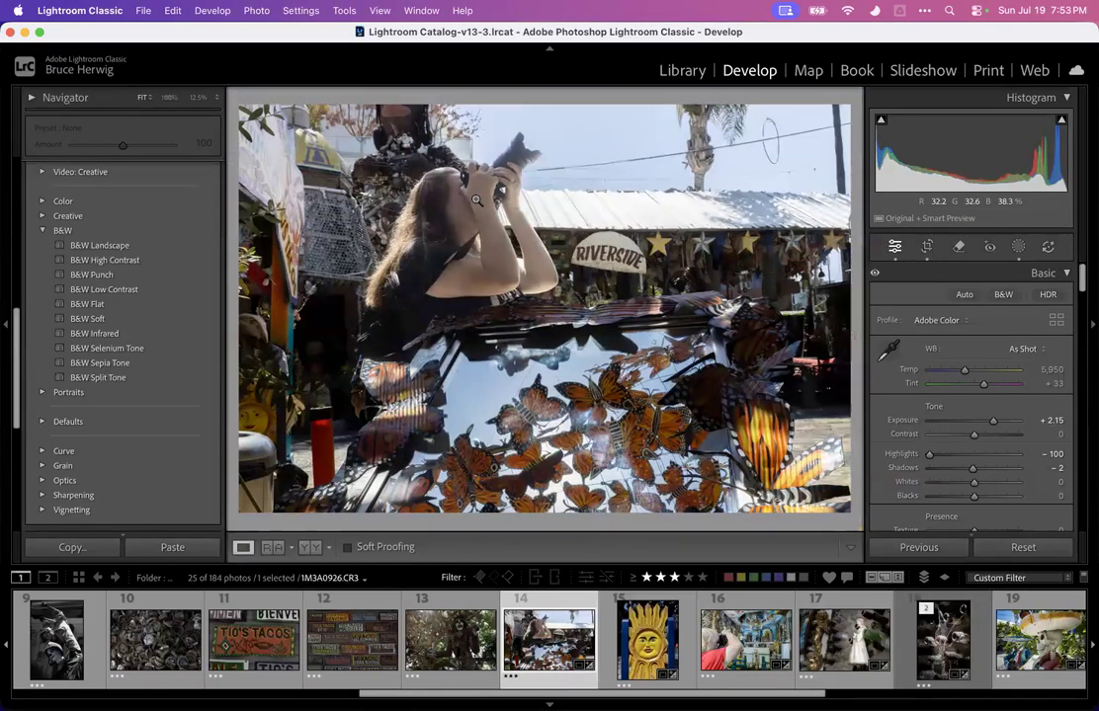
scroll(211, 655, up, 2)
scroll(211, 655, left, 7)
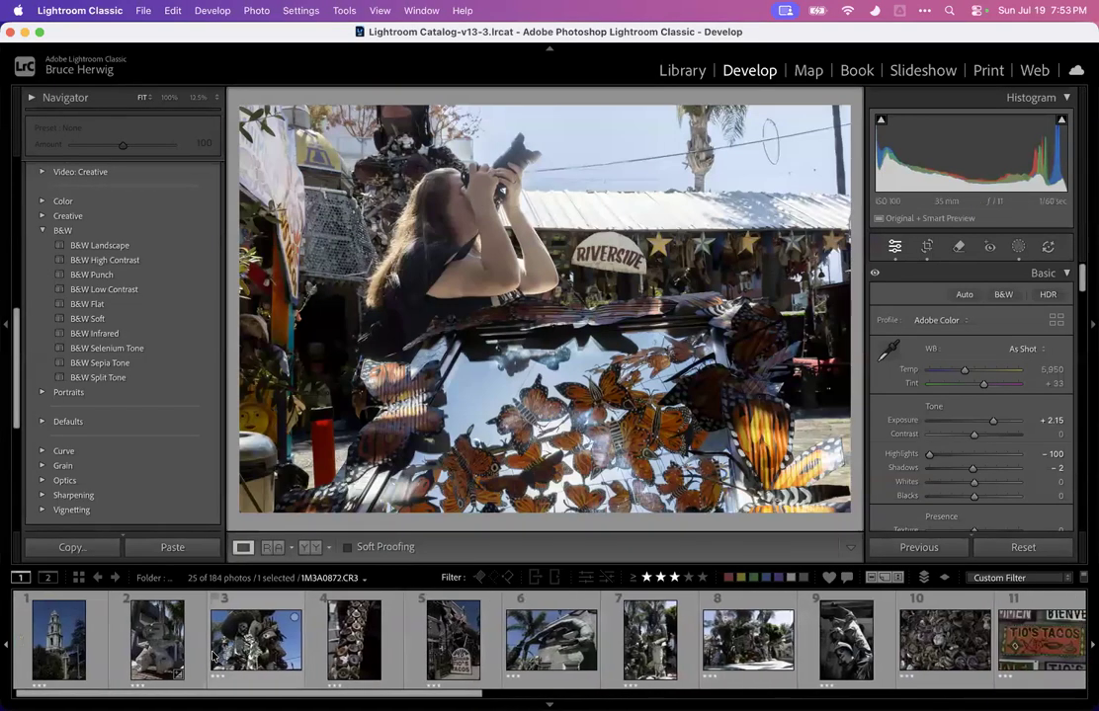
scroll(212, 655, right, 8)
scroll(212, 655, right, 5)
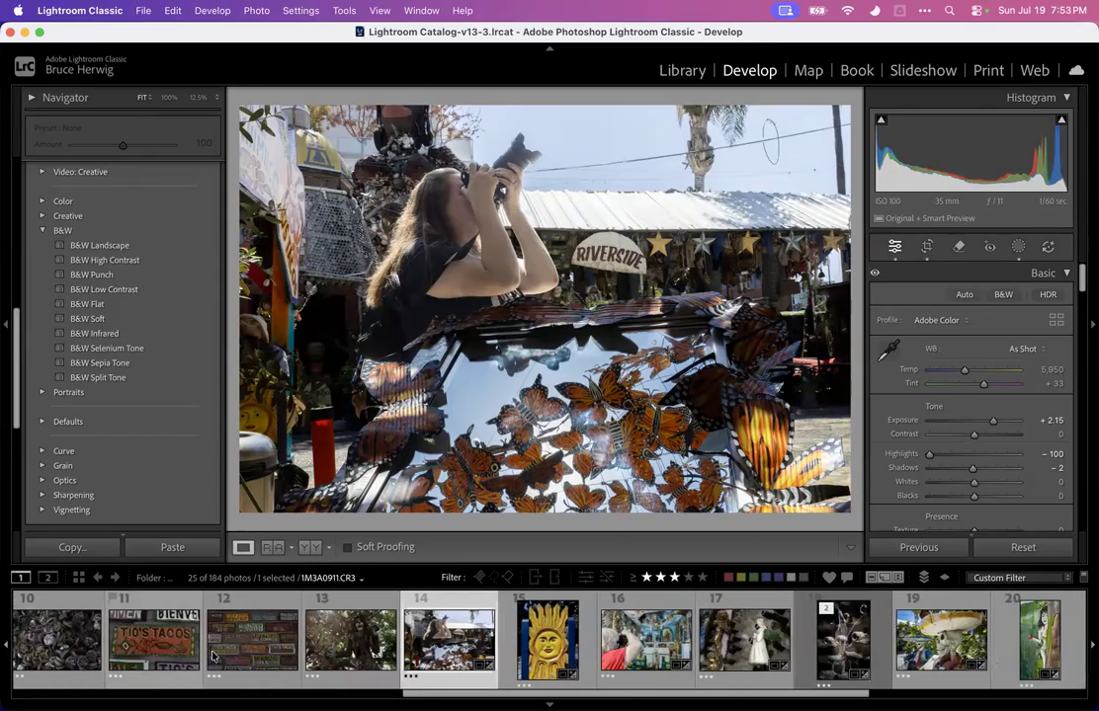
scroll(211, 655, left, 12)
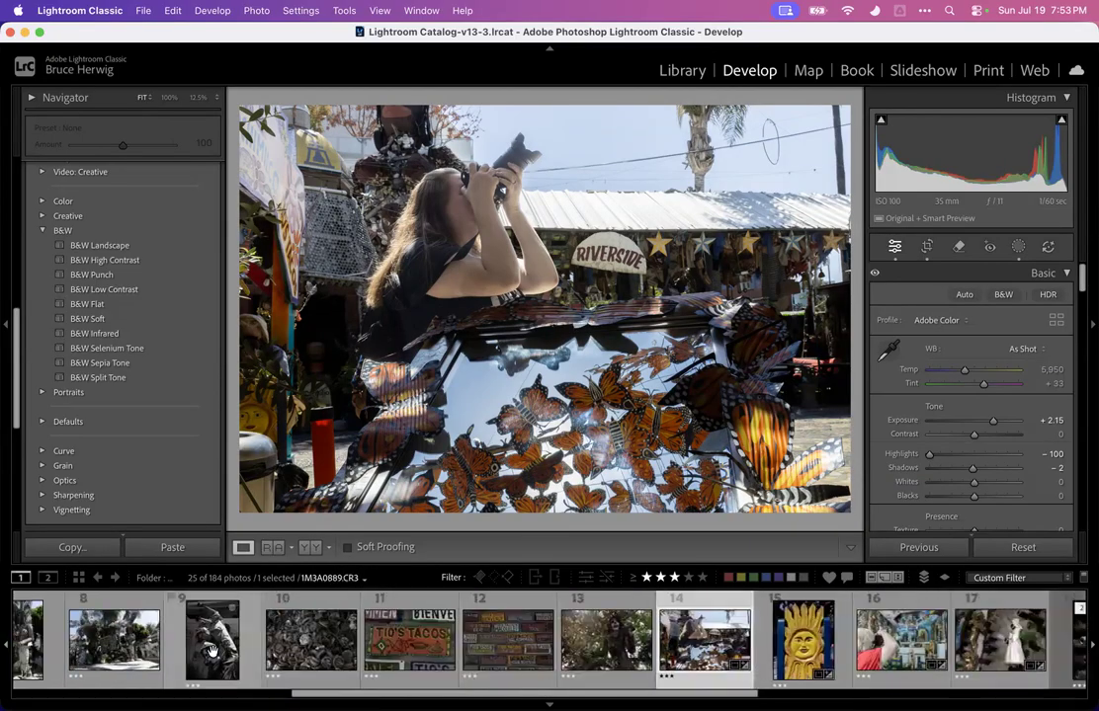
scroll(240, 660, left, 1)
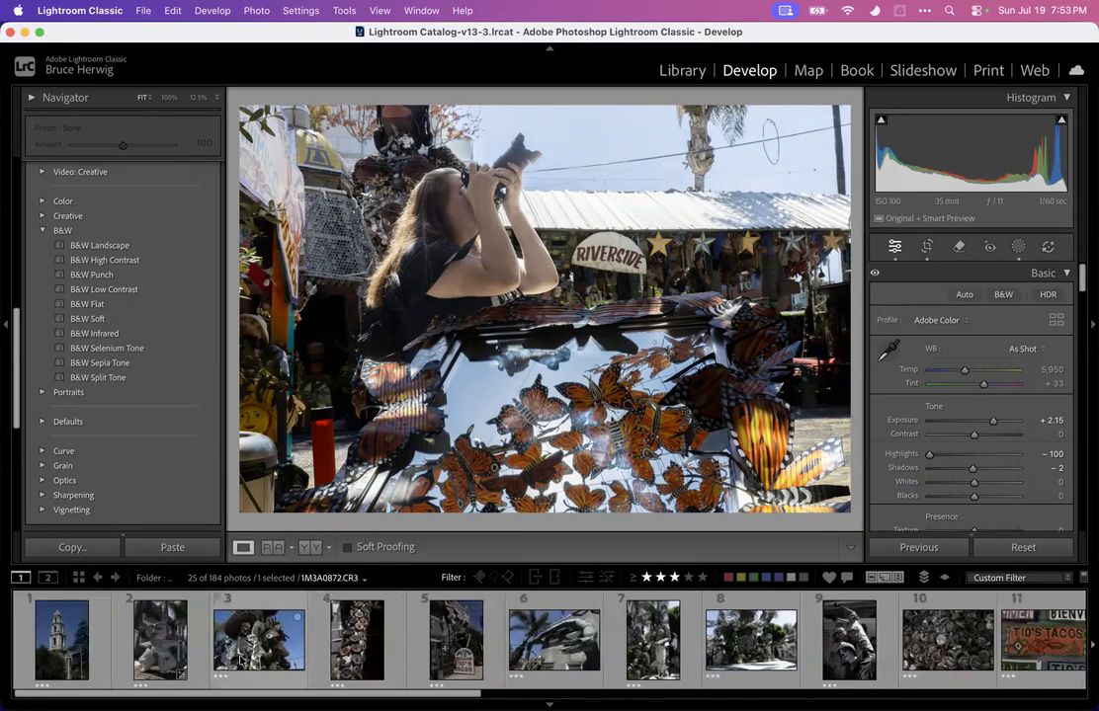
Clear the star rating of photo 14
scroll(240, 660, right, 10)
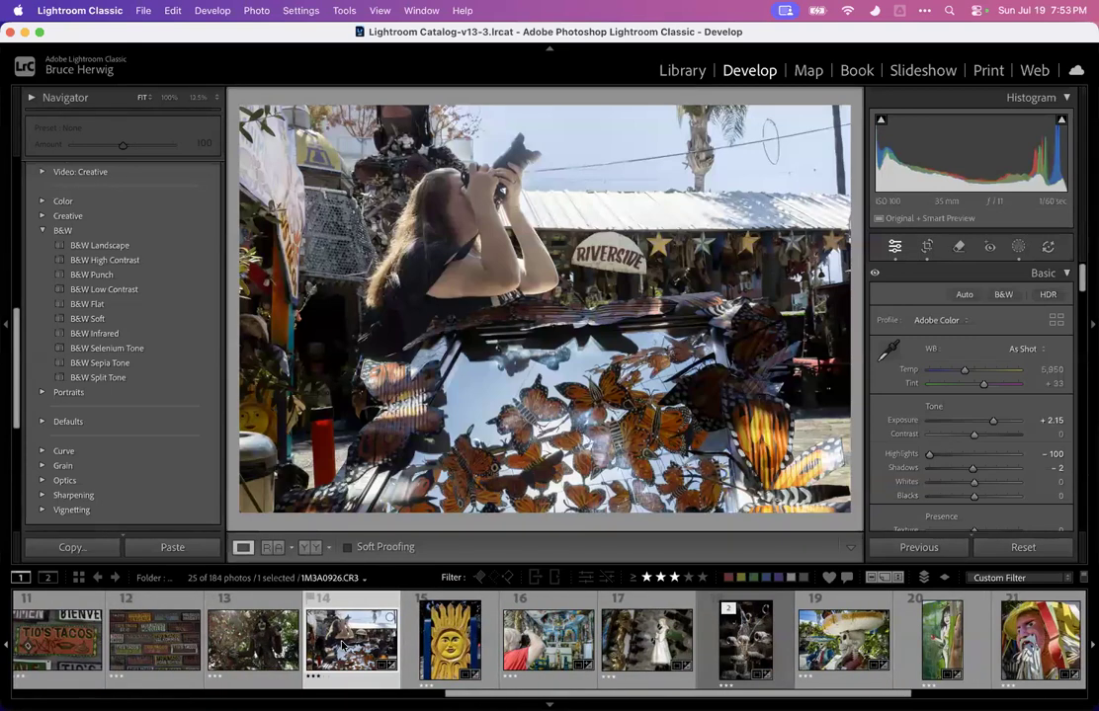
key(0)
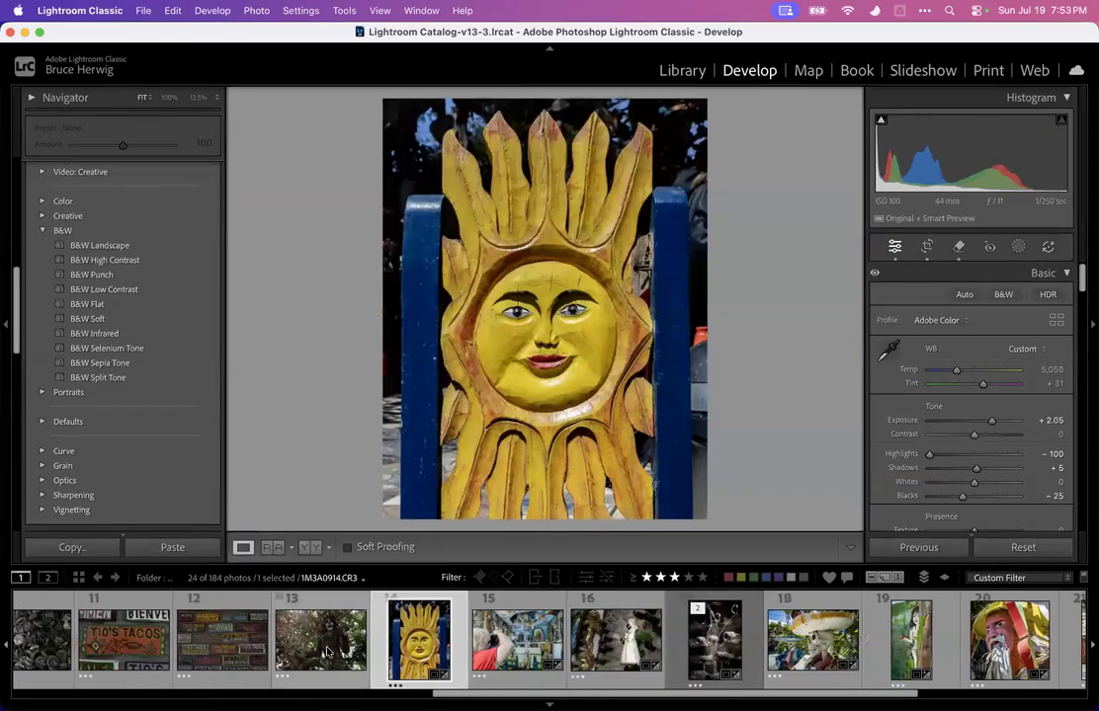
On photo 13, set exposure to +1.95, highlights to -100, shadows to +100, blacks to -78 and dehaze to +47
click(329, 652)
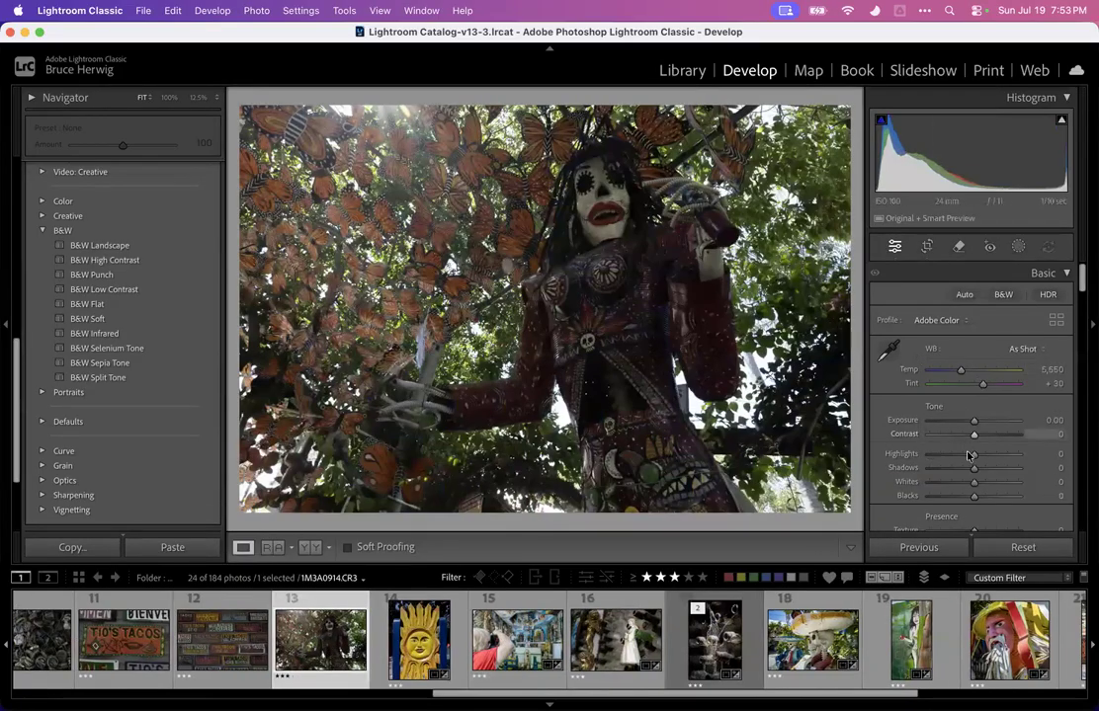
drag(968, 455, 897, 454)
drag(973, 423, 990, 422)
scroll(991, 422, down, 2)
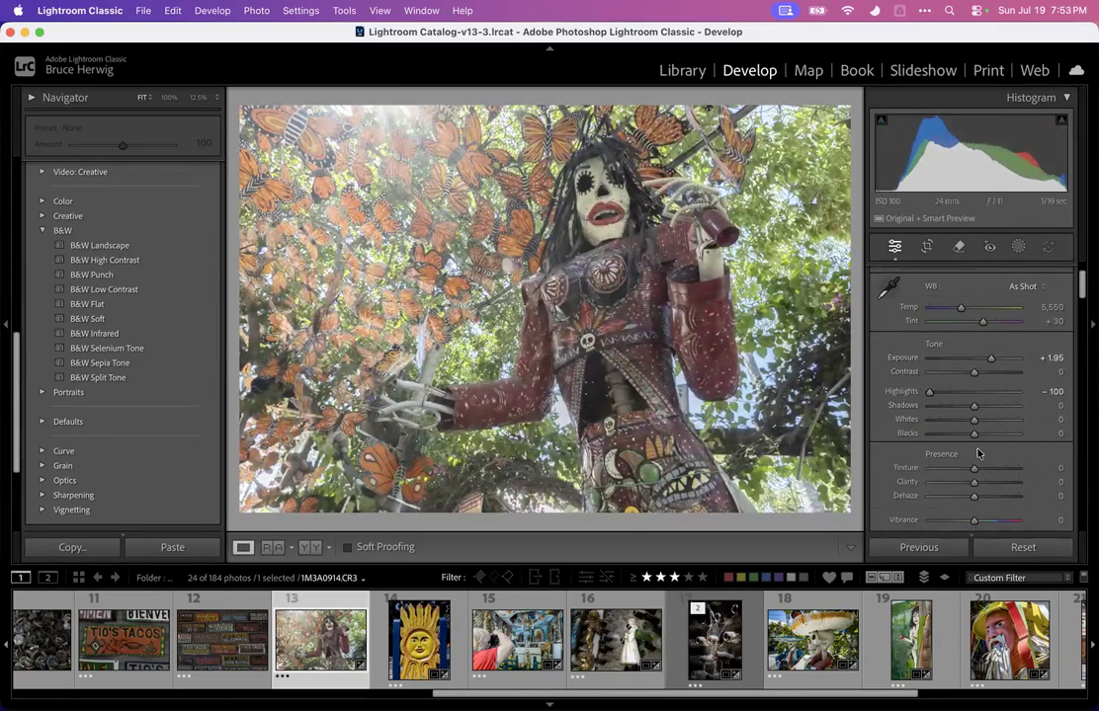
drag(976, 499, 993, 496)
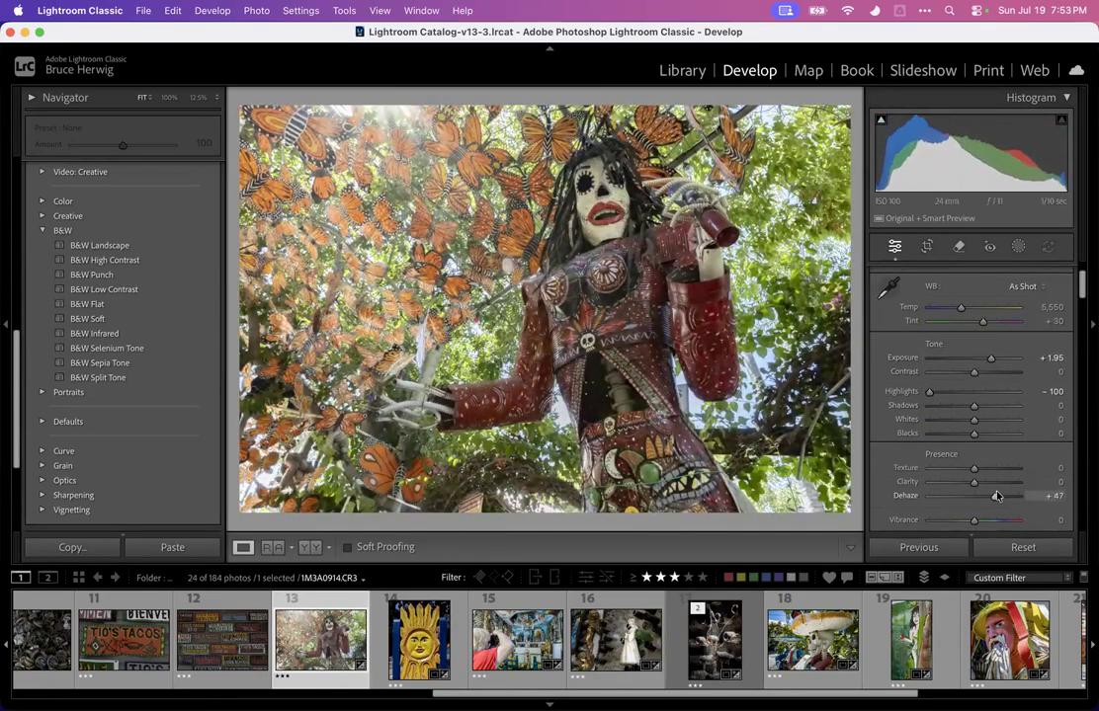
drag(973, 406, 940, 439)
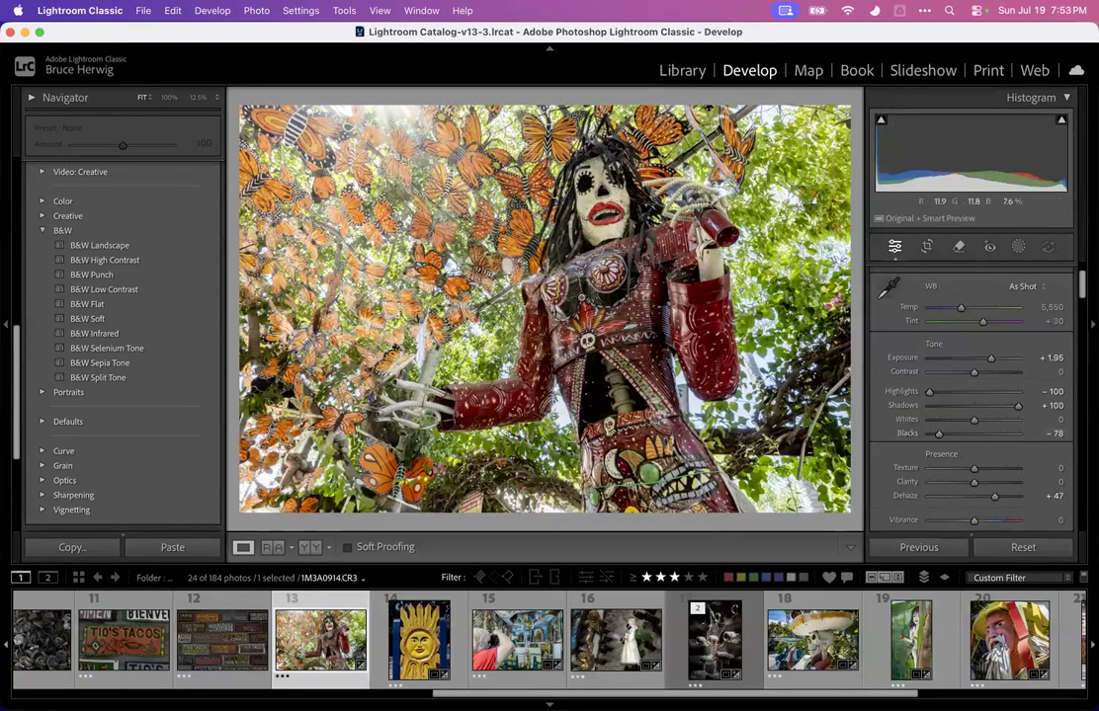
Add a linear gradient mask from the upper-left foliage toward the centre, with exposure 0.63, highlights -100, whites -48 and blacks -48
click(432, 229)
click(432, 229)
click(1022, 248)
click(905, 419)
drag(460, 275, 620, 397)
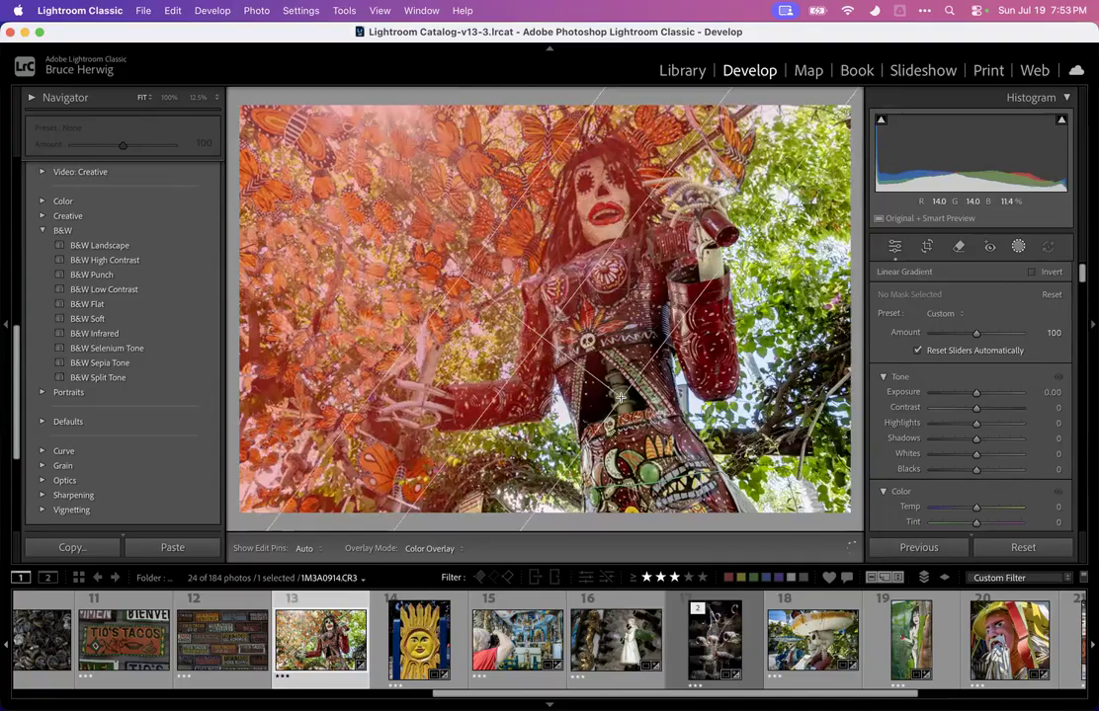
mouse_move(974, 392)
mouse_down()
mouse_move(966, 394)
mouse_move(1037, 425)
mouse_move(930, 425)
mouse_move(978, 395)
mouse_up()
drag(976, 453, 954, 434)
scroll(973, 469, down, 1)
double_click(914, 470)
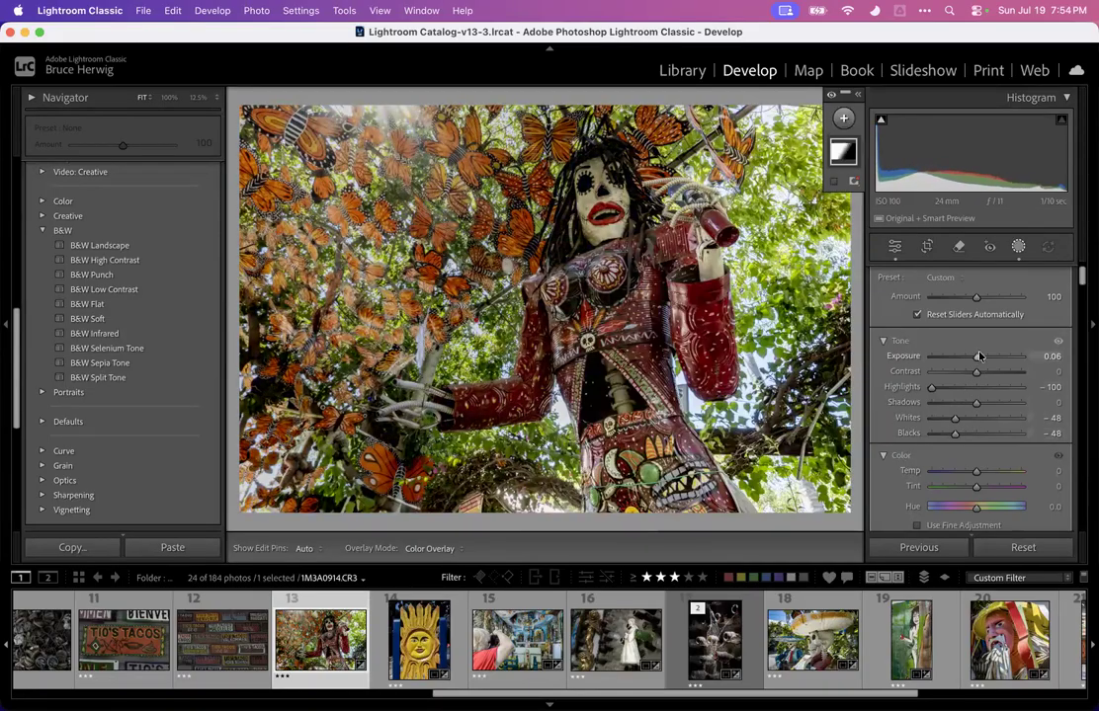
drag(976, 355, 986, 356)
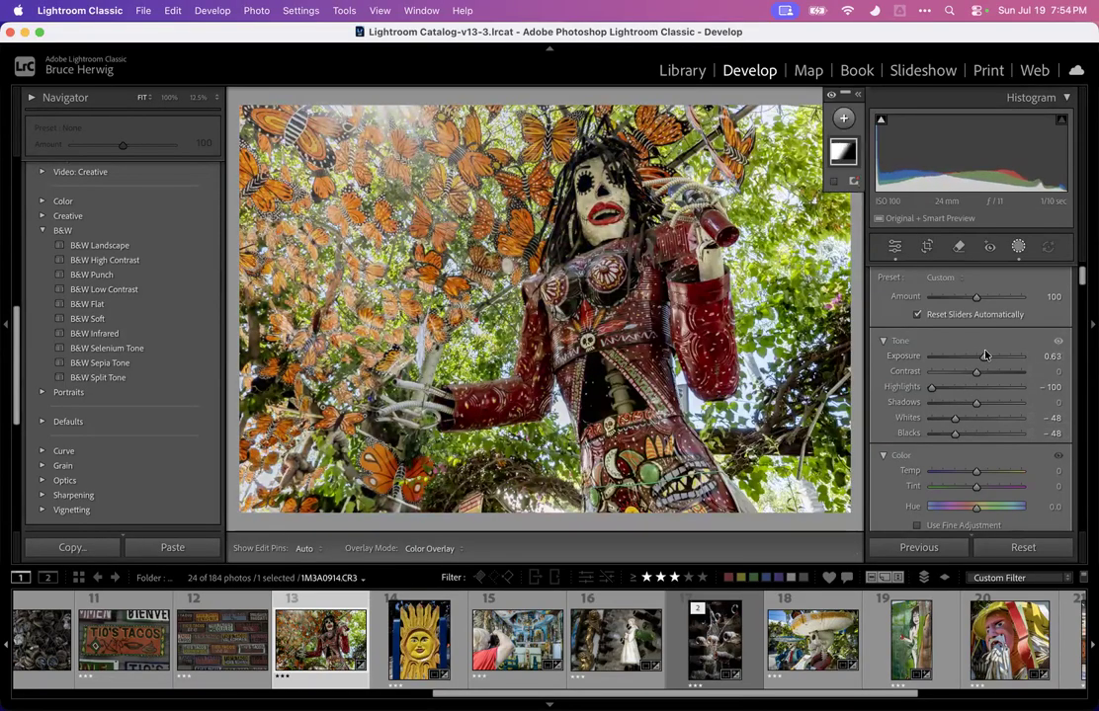
Add a brush mask with its exposure set to -2.72 and leave masking
click(1018, 247)
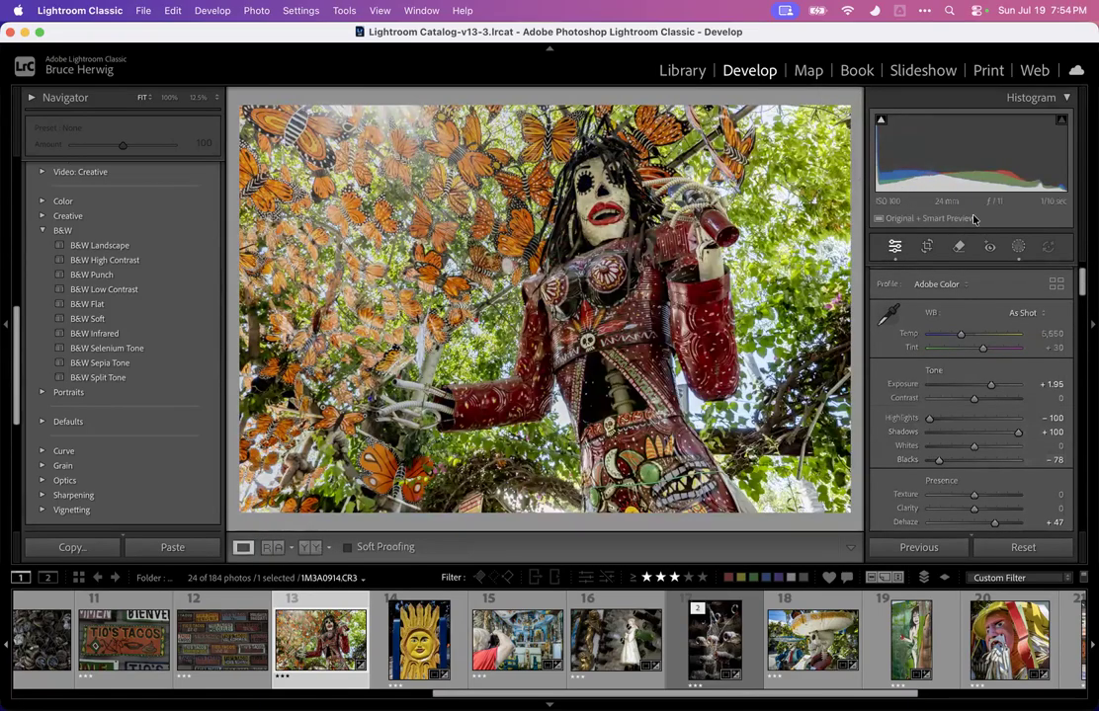
click(1017, 247)
click(843, 121)
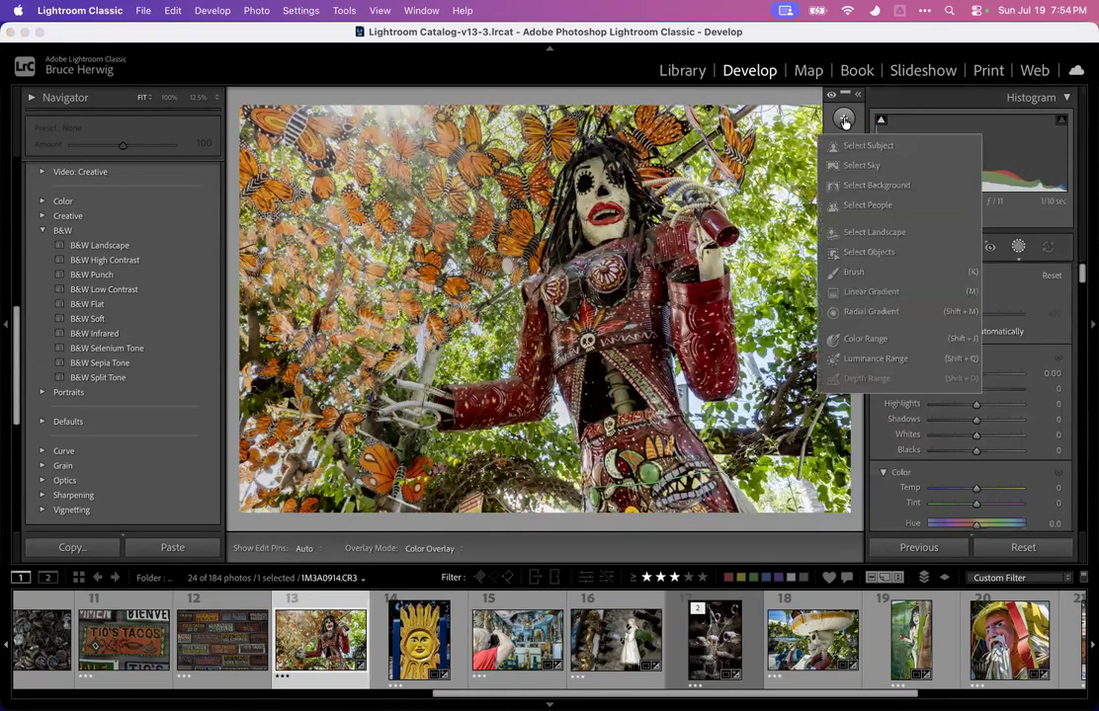
click(850, 271)
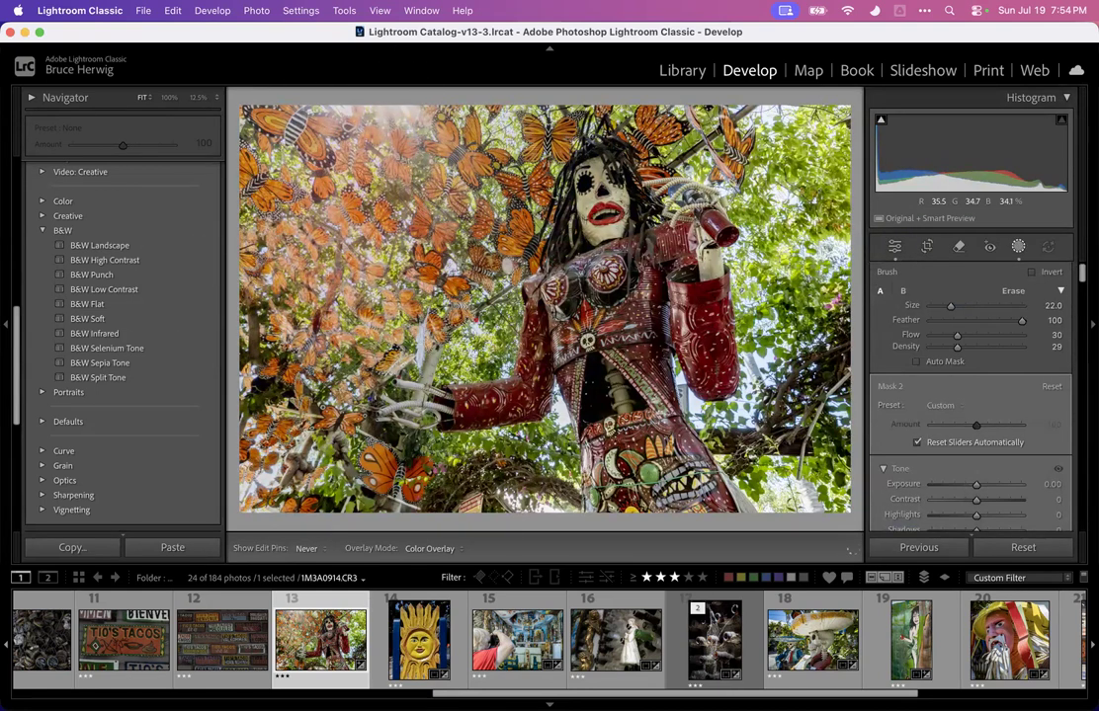
drag(976, 484, 945, 489)
key(h)
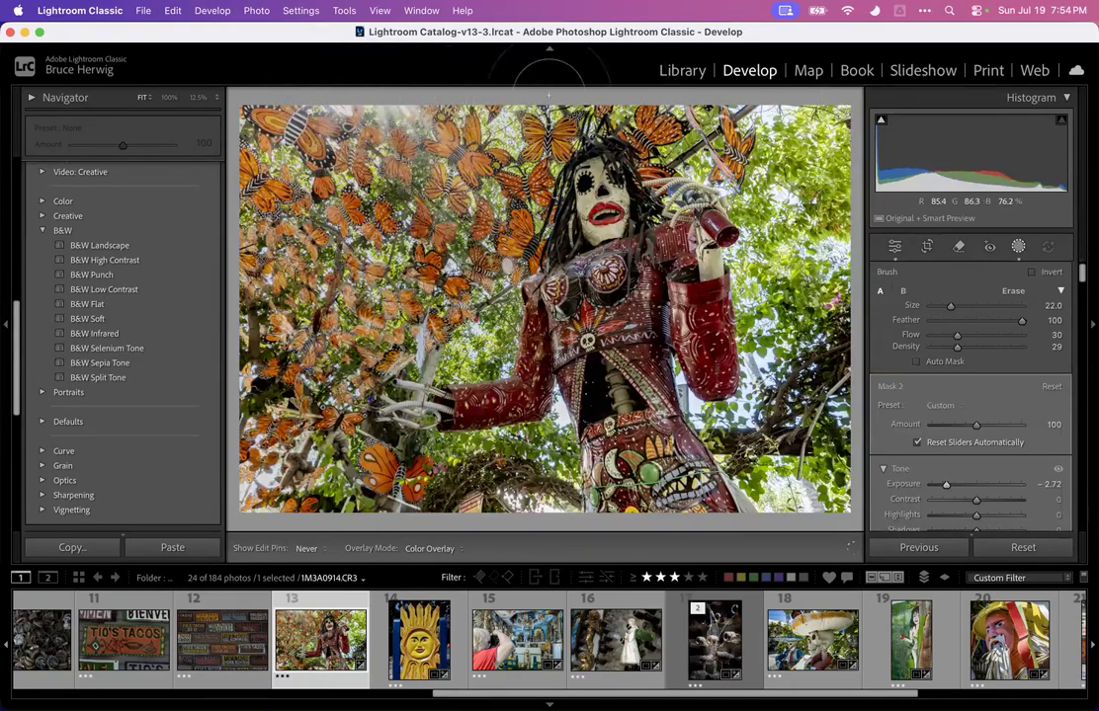
click(1014, 248)
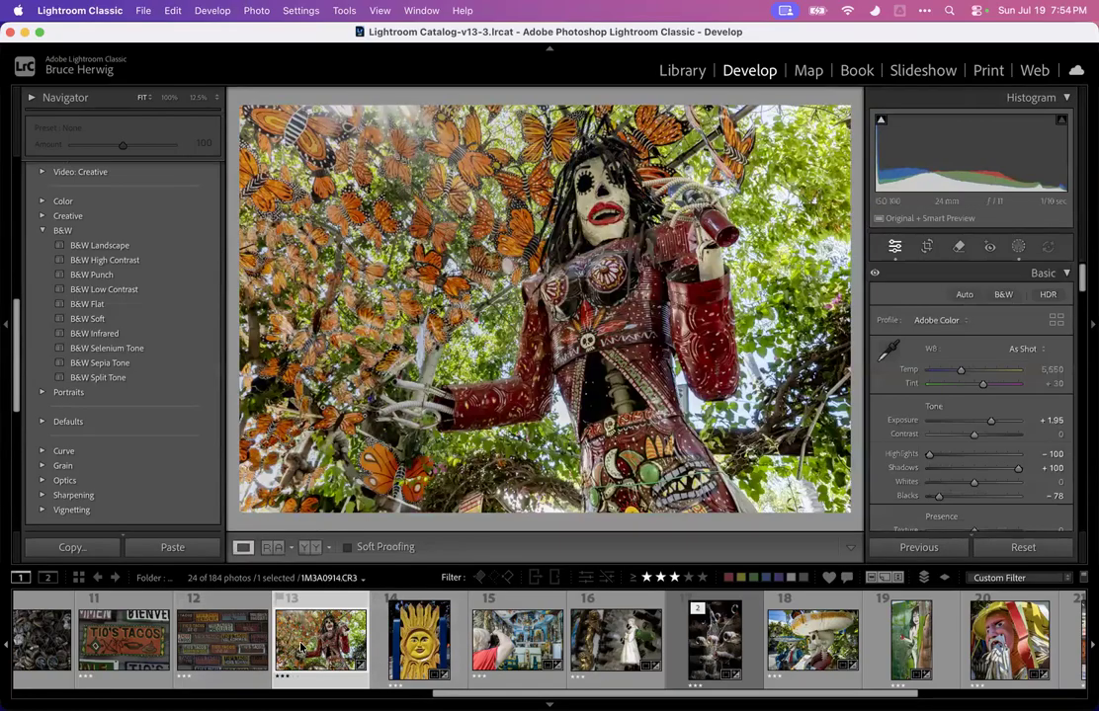
Rate photo 13 three stars
key(3)
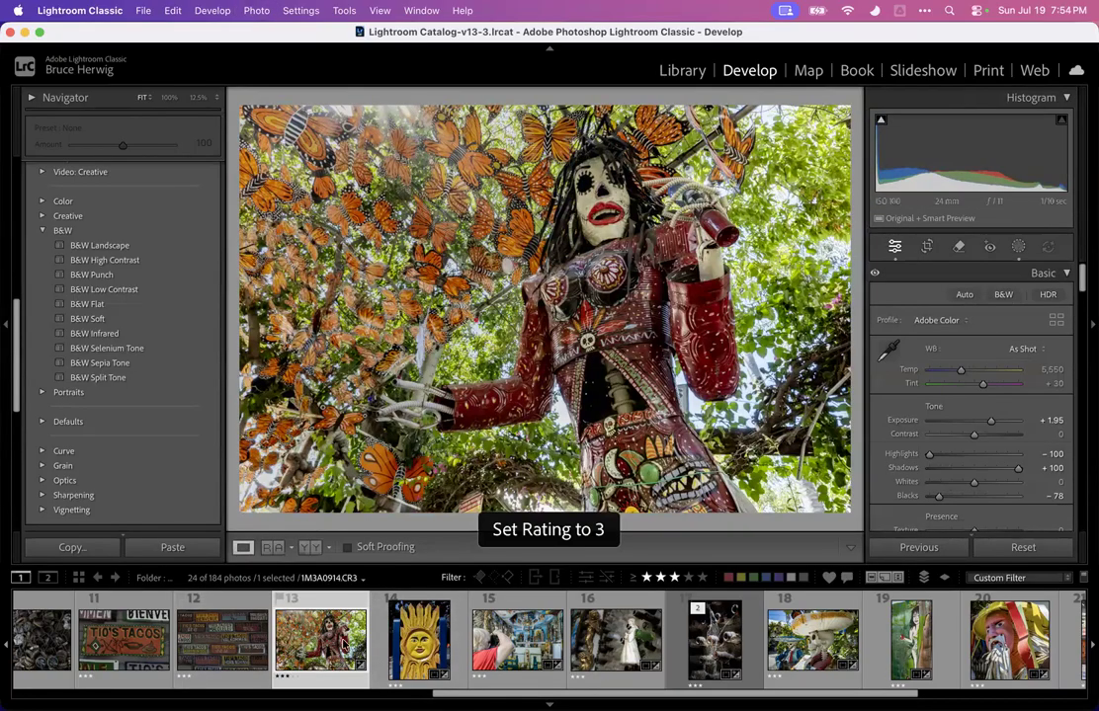
scroll(388, 647, down, 3)
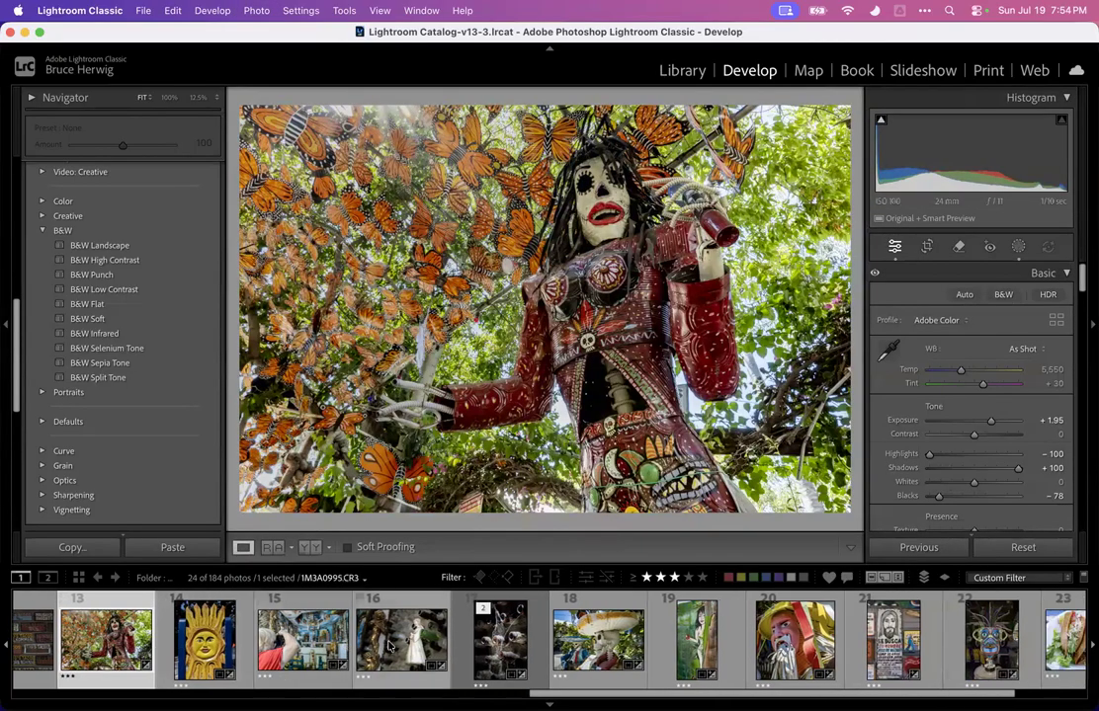
scroll(388, 647, down, 2)
scroll(389, 647, up, 3)
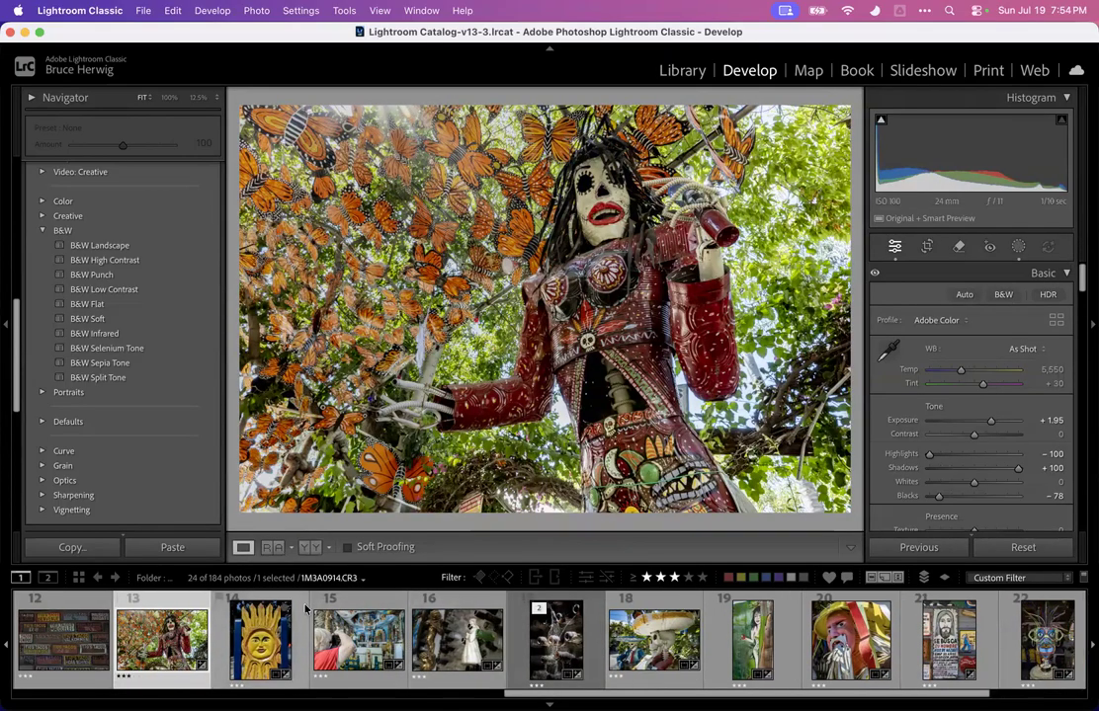
scroll(838, 633, down, 3)
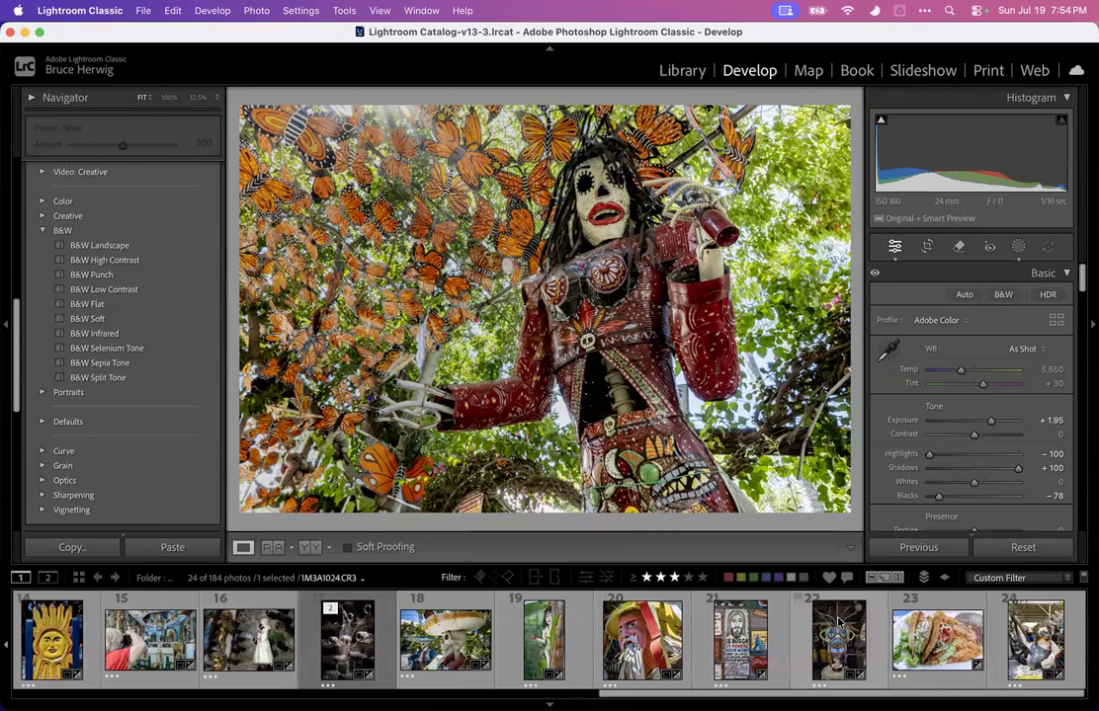
Select eleven filmstrip photos ending with photo 24 and open the Export dialog for them
shift+click(1057, 640)
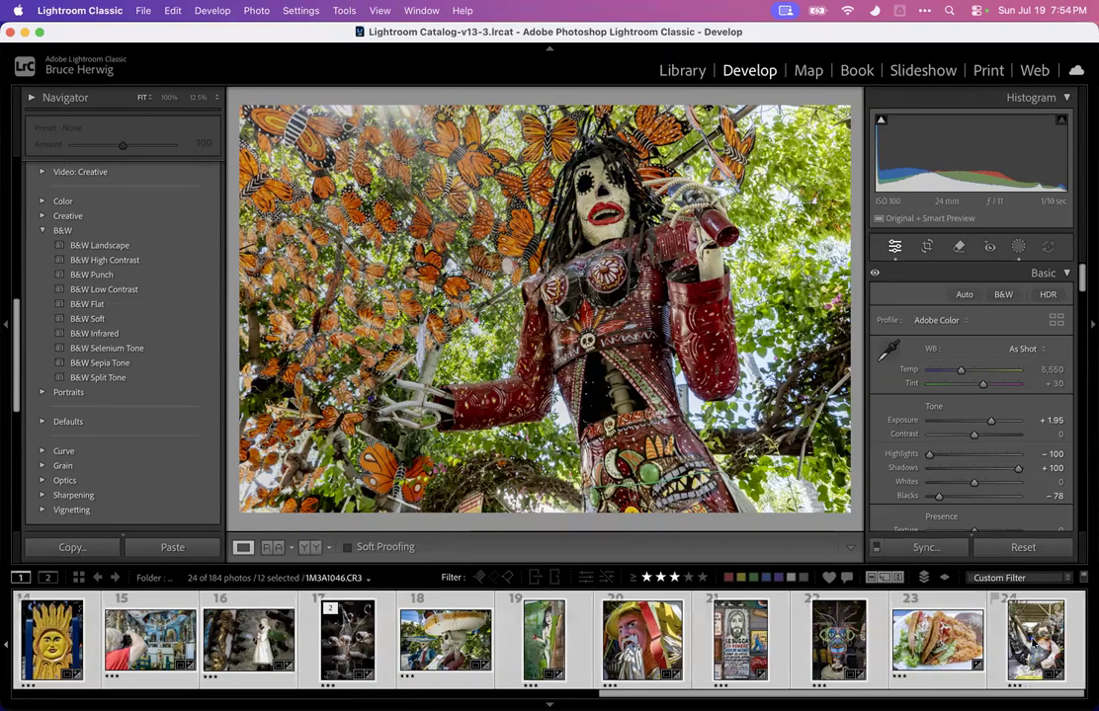
super+click(1031, 643)
right_click(945, 641)
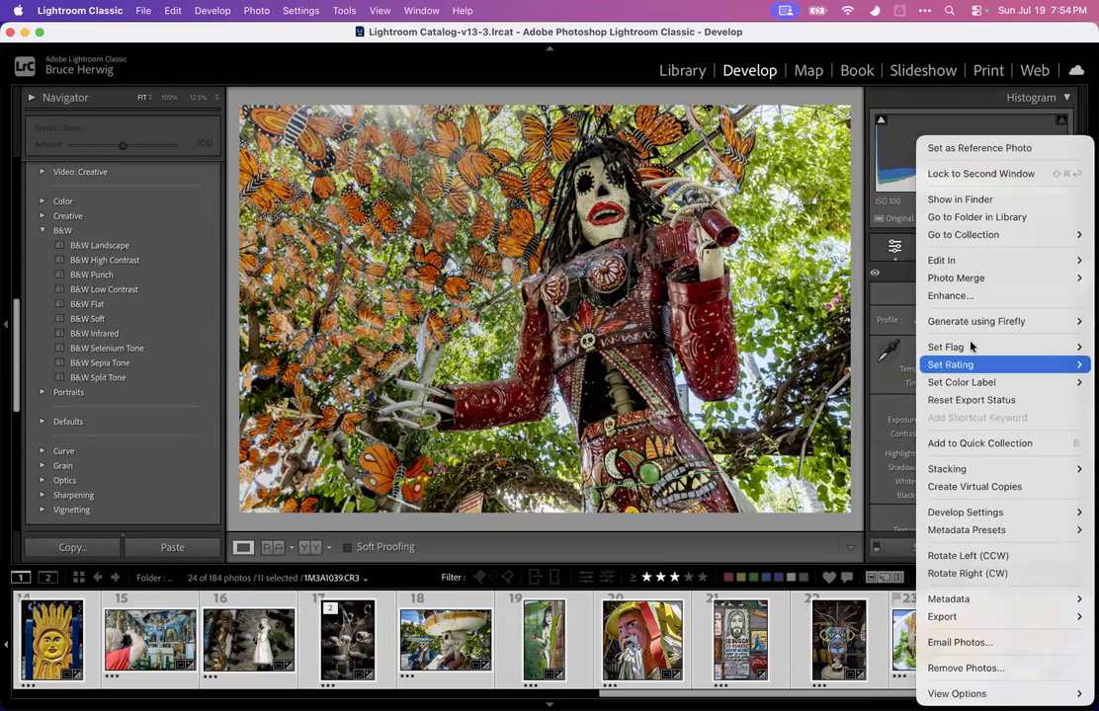
mouse_move(960, 619)
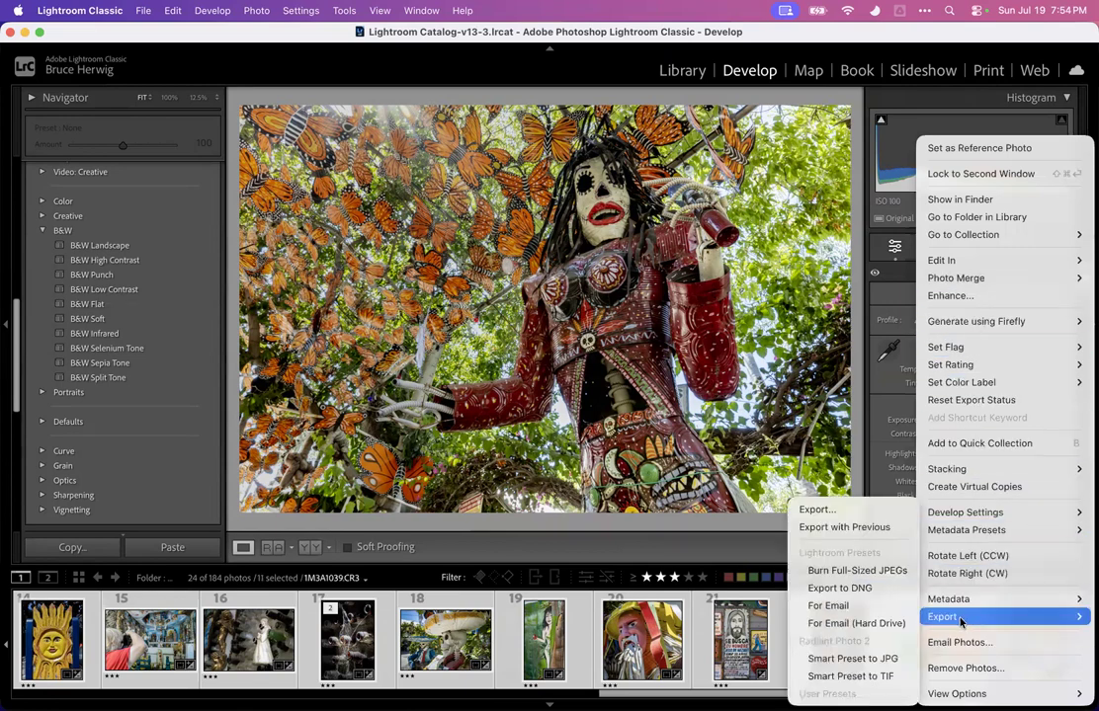
click(865, 511)
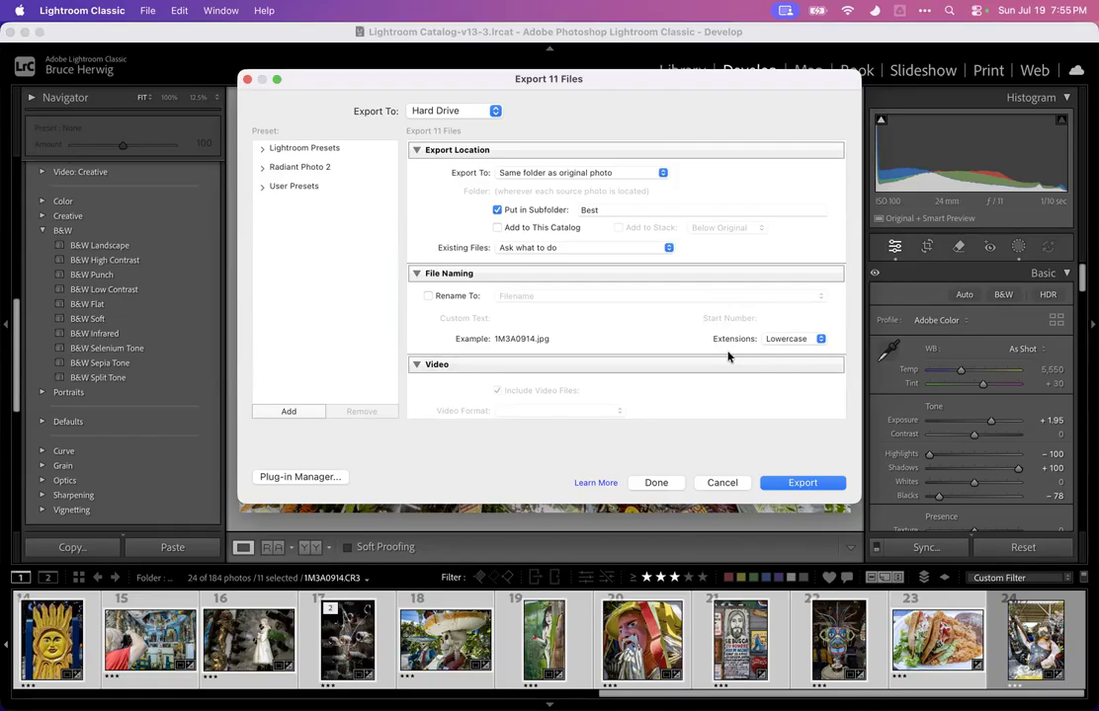
Browse the T7 Shield drive's Photos folders down to the 26.7 Tios Tacos Riverside - RCC Field Trip folder
key(F11)
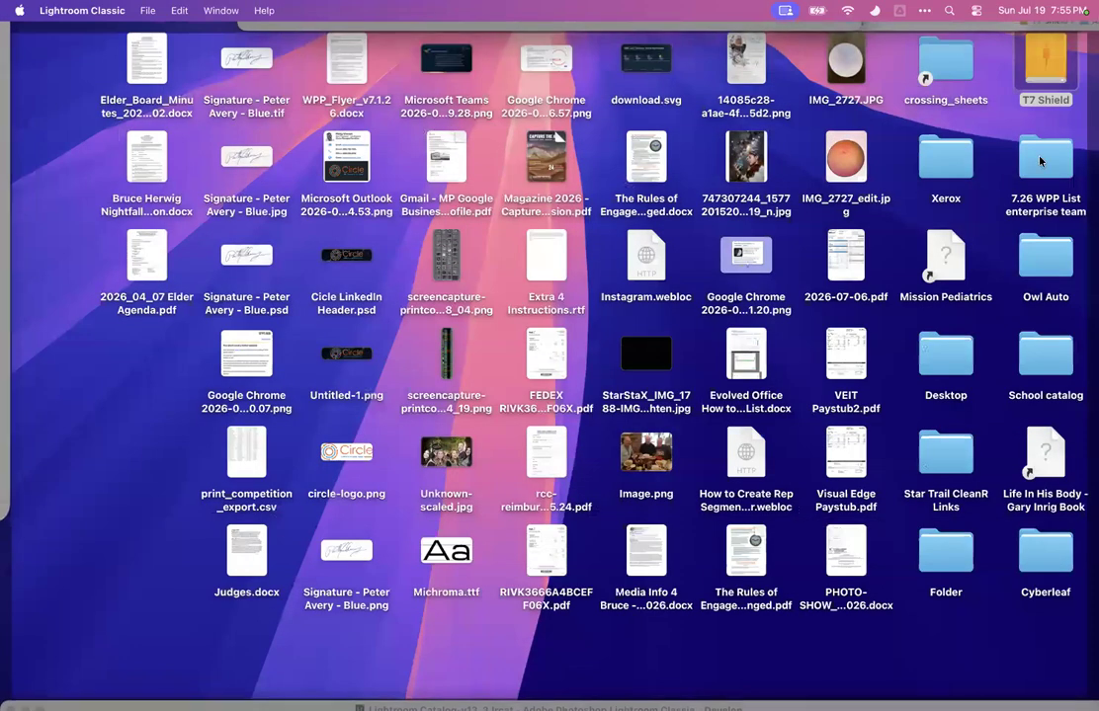
double_click(1038, 86)
double_click(658, 309)
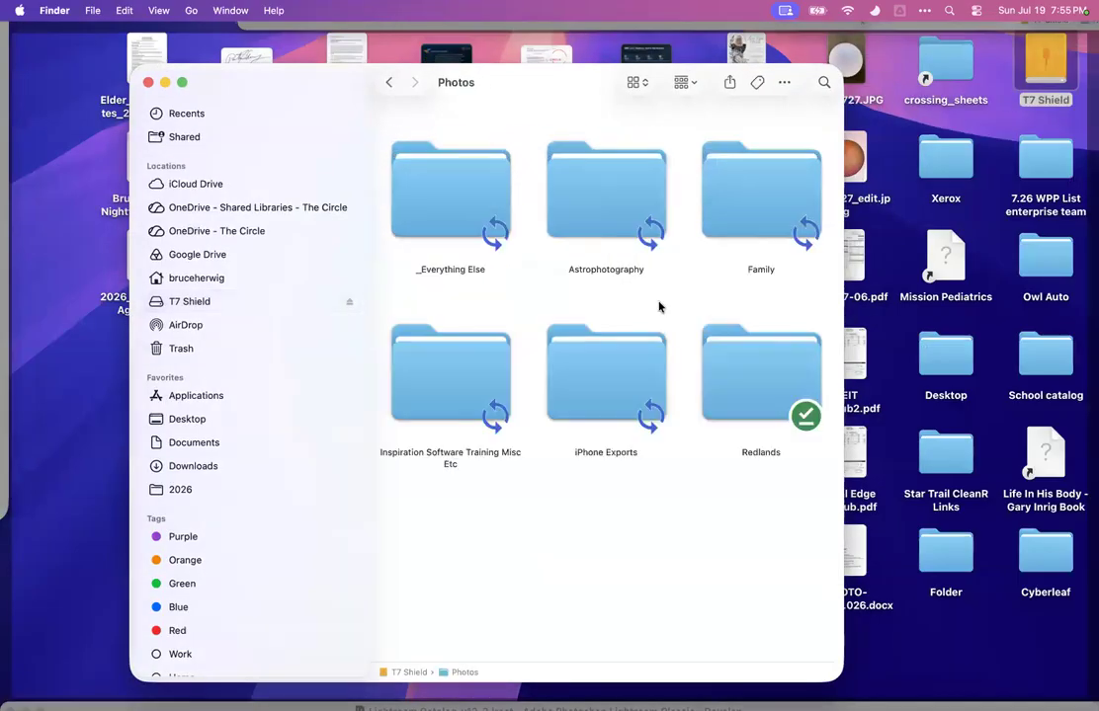
double_click(472, 219)
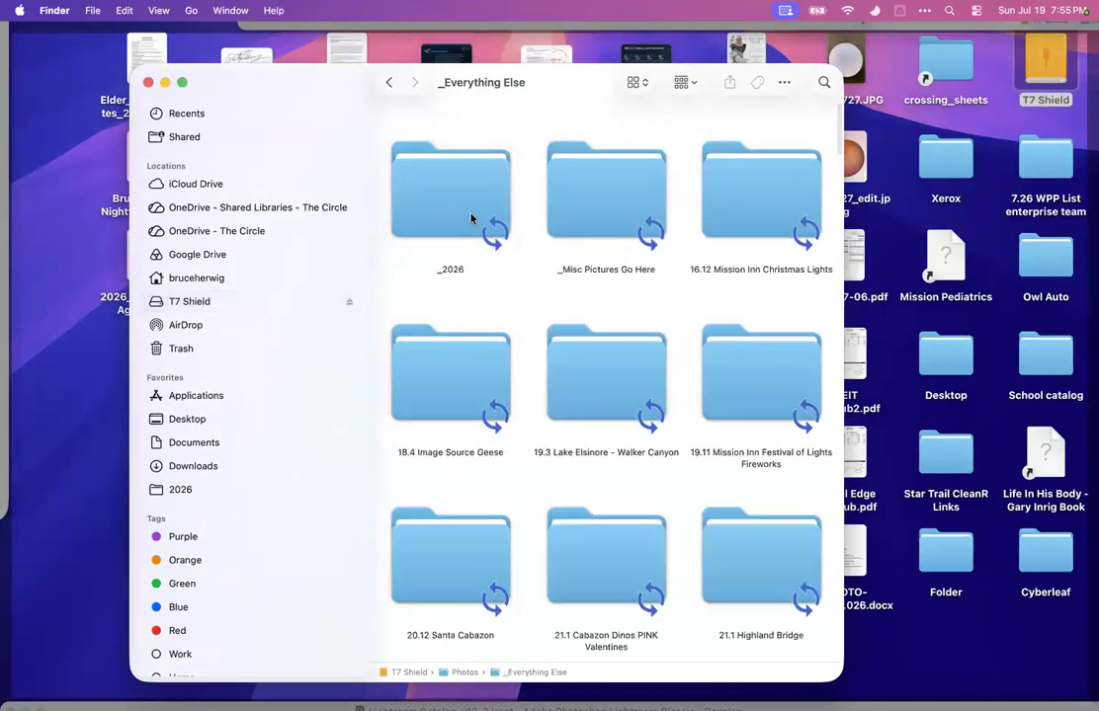
double_click(434, 203)
scroll(569, 384, down, 1)
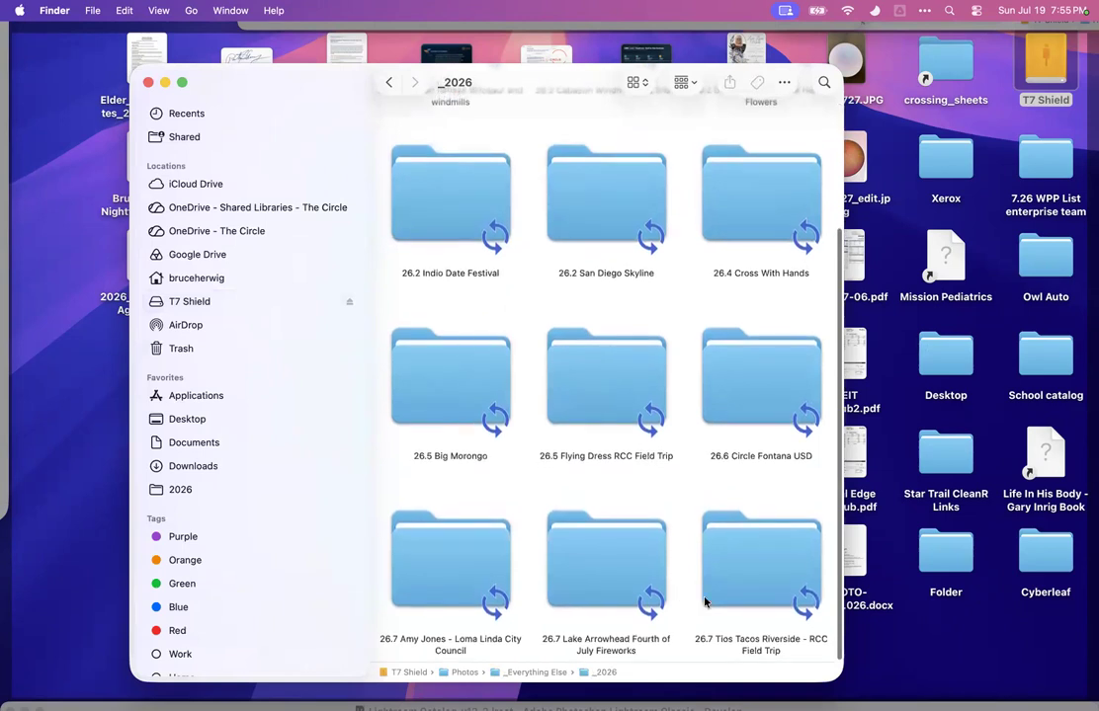
double_click(748, 578)
scroll(600, 417, up, 2)
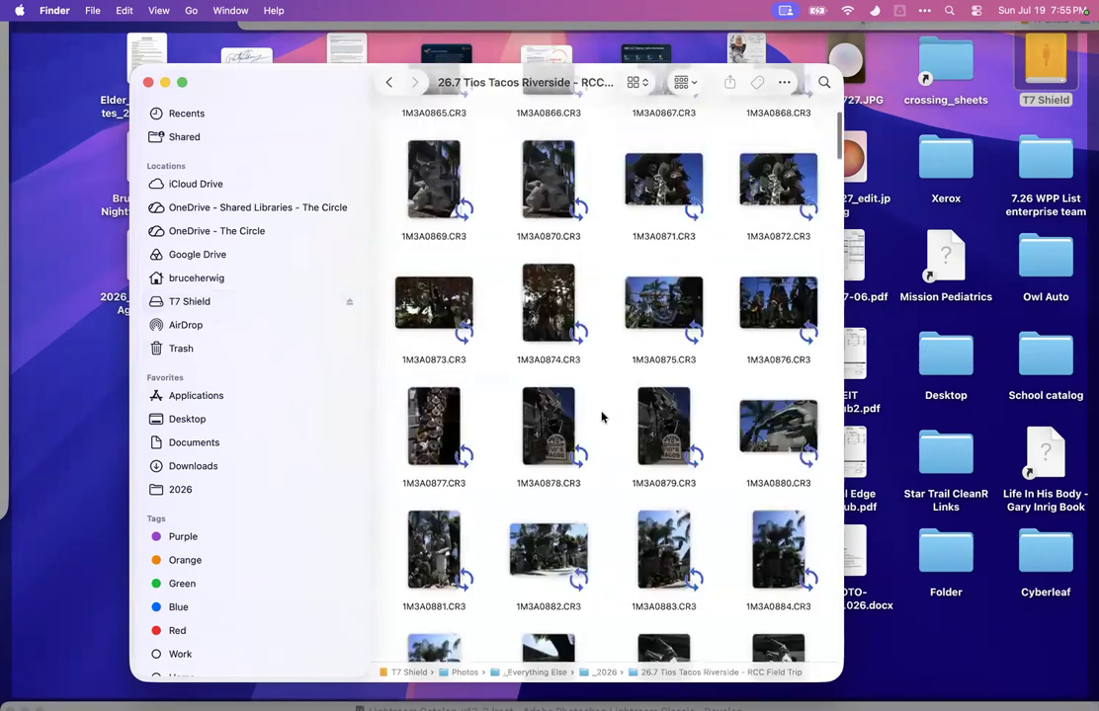
click(390, 83)
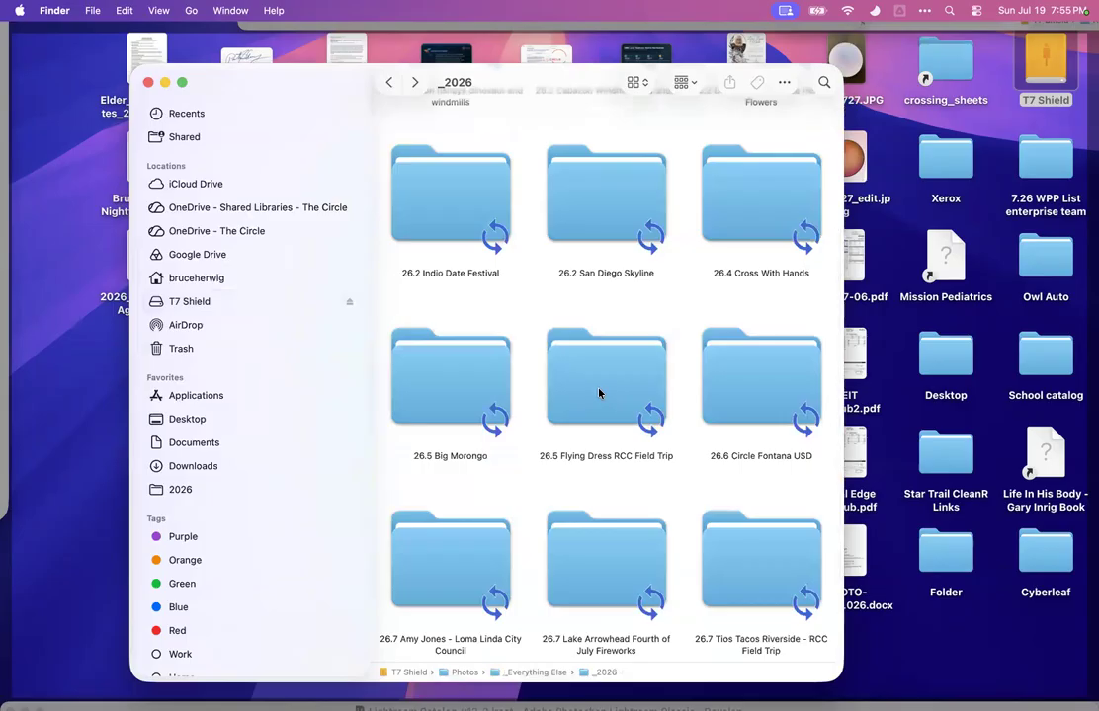
Switch back to Lightroom Classic's Export dialog
click(889, 97)
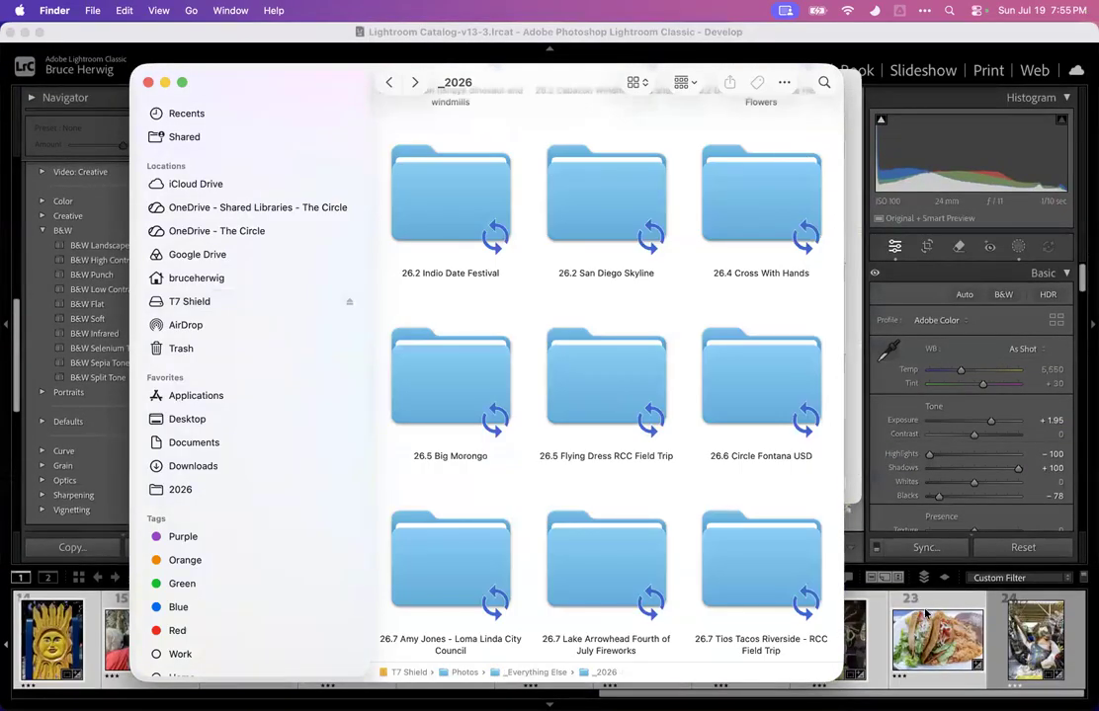
click(926, 614)
key(super+shift+e)
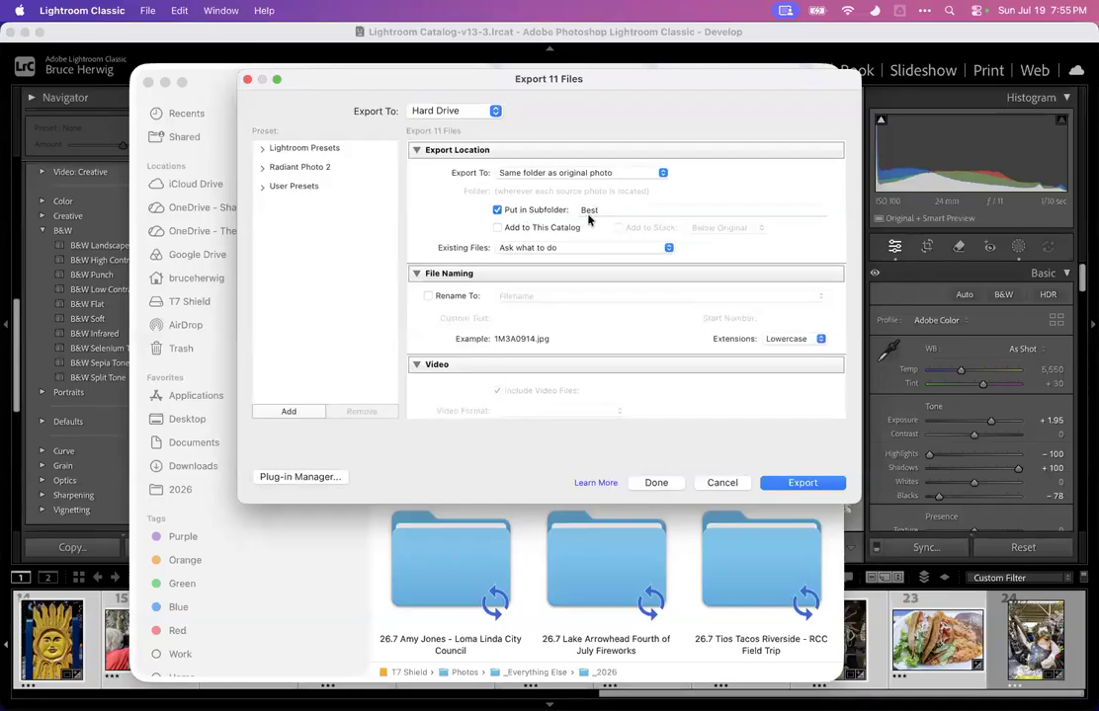
key(ctrl+Up)
Open the Best subfolder inside the 26.5 Big Morongo folder in Finder to inspect a previous export
click(152, 390)
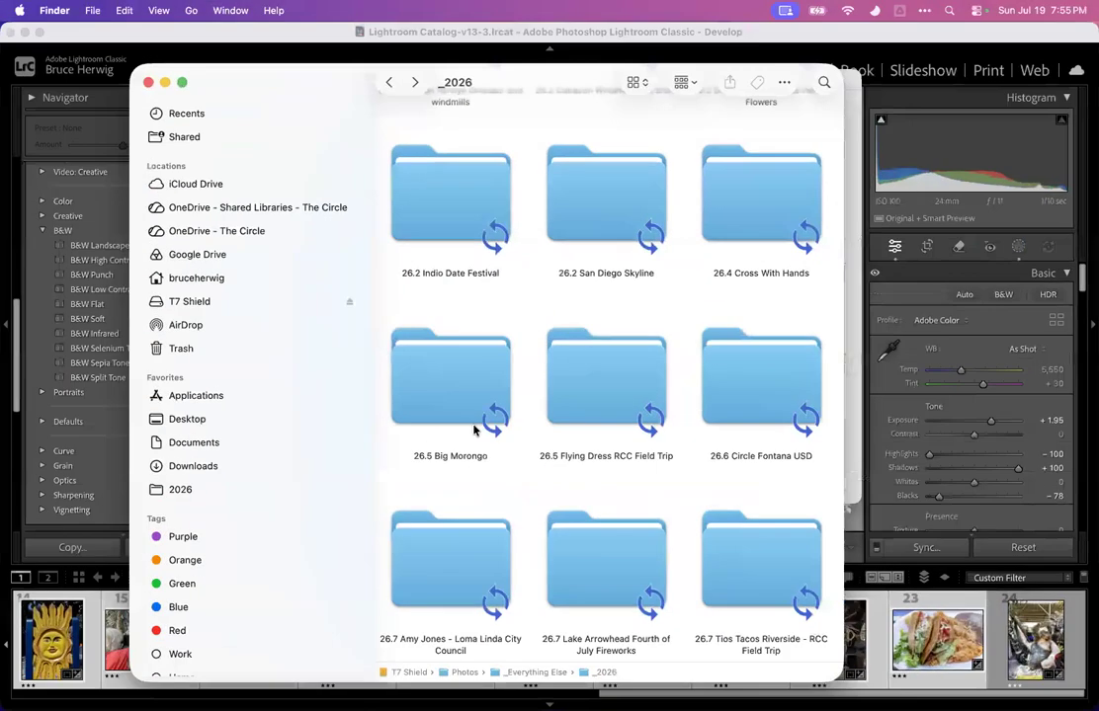
click(445, 395)
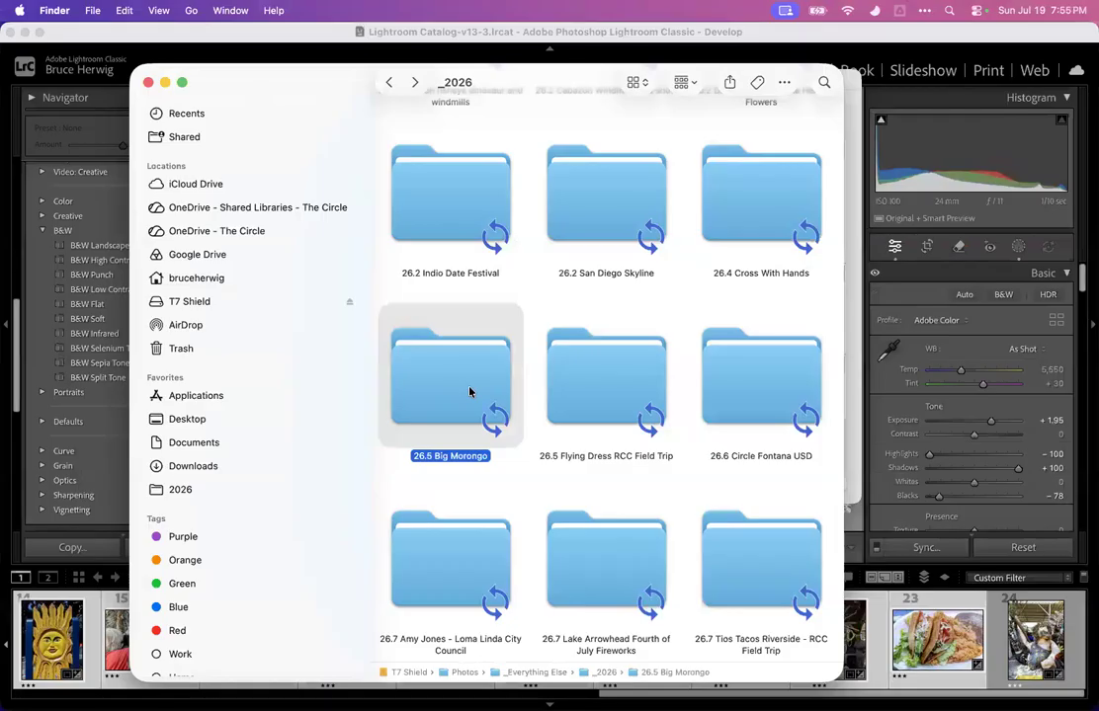
double_click(469, 392)
scroll(479, 380, down, 5)
scroll(483, 372, up, 10)
drag(838, 594, 836, 116)
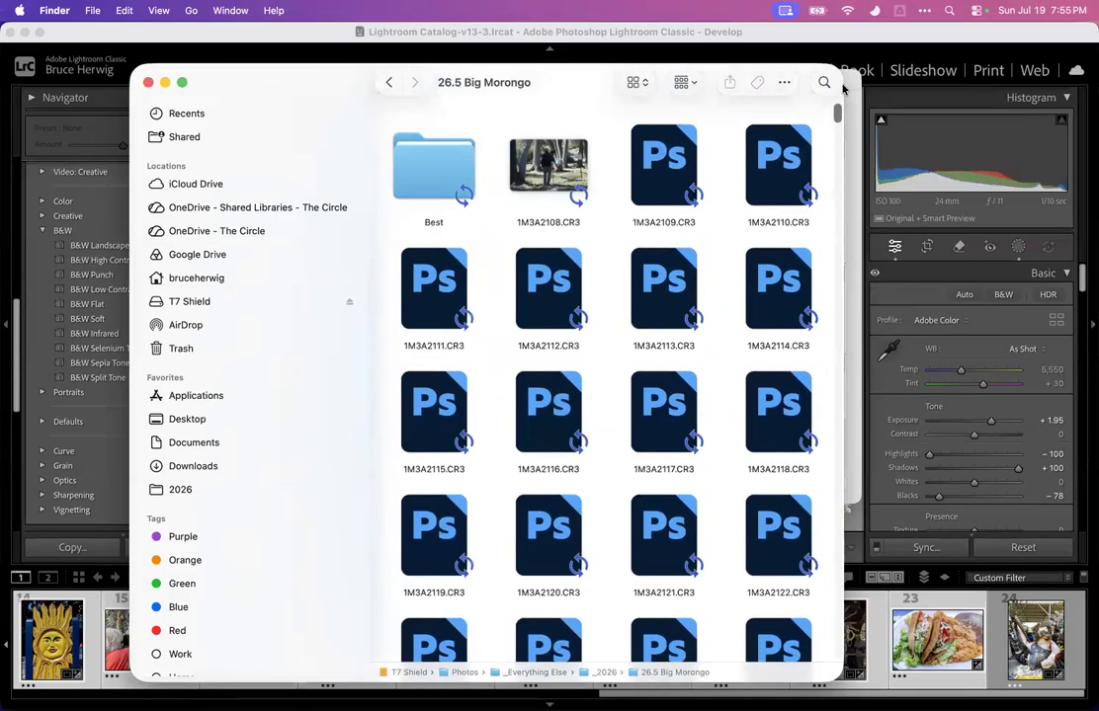
double_click(431, 172)
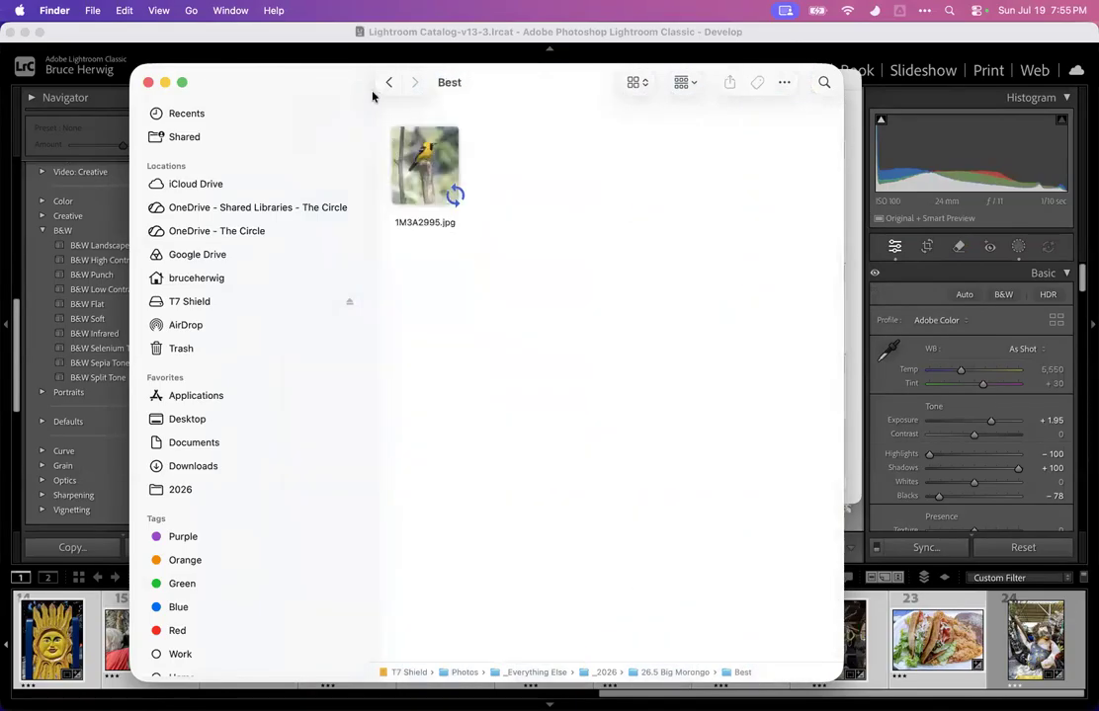
click(387, 83)
click(388, 83)
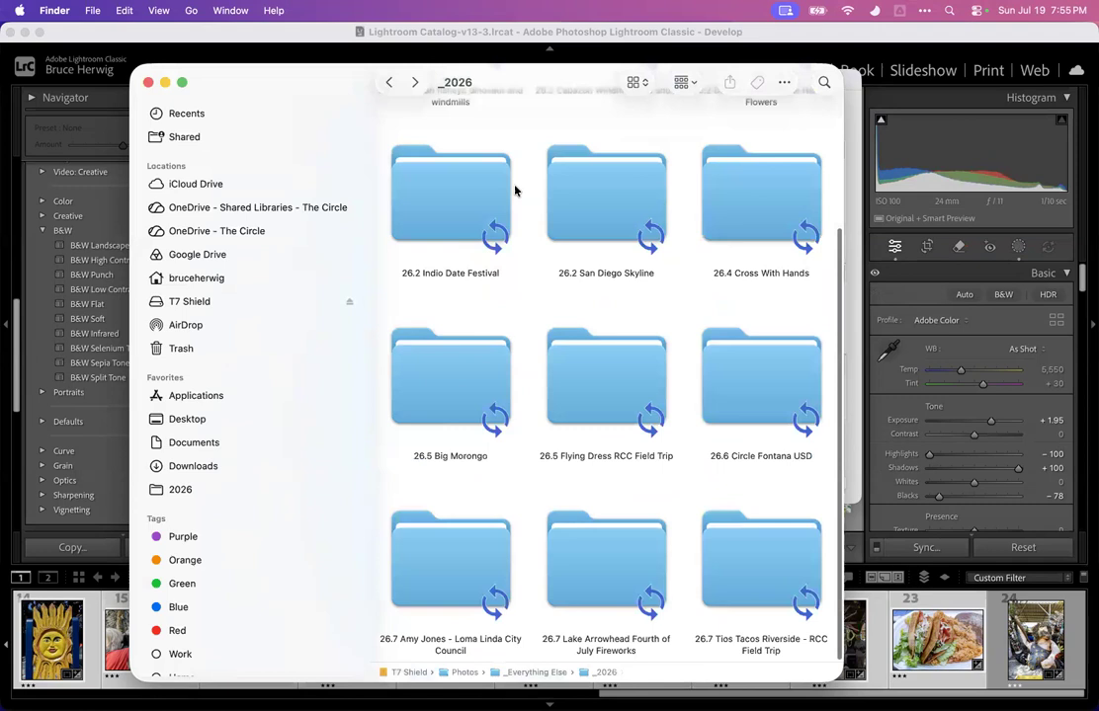
Open the Best subfolder of the 26.2 San Diego Skyline folder and preview an exported panorama
double_click(630, 216)
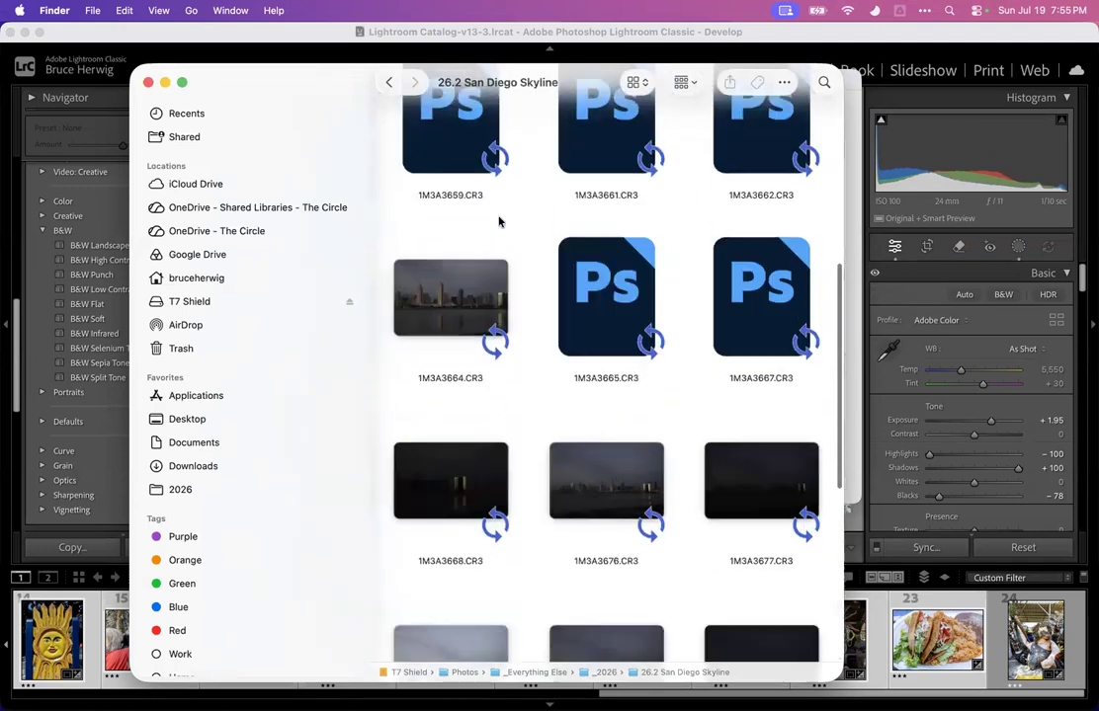
double_click(456, 193)
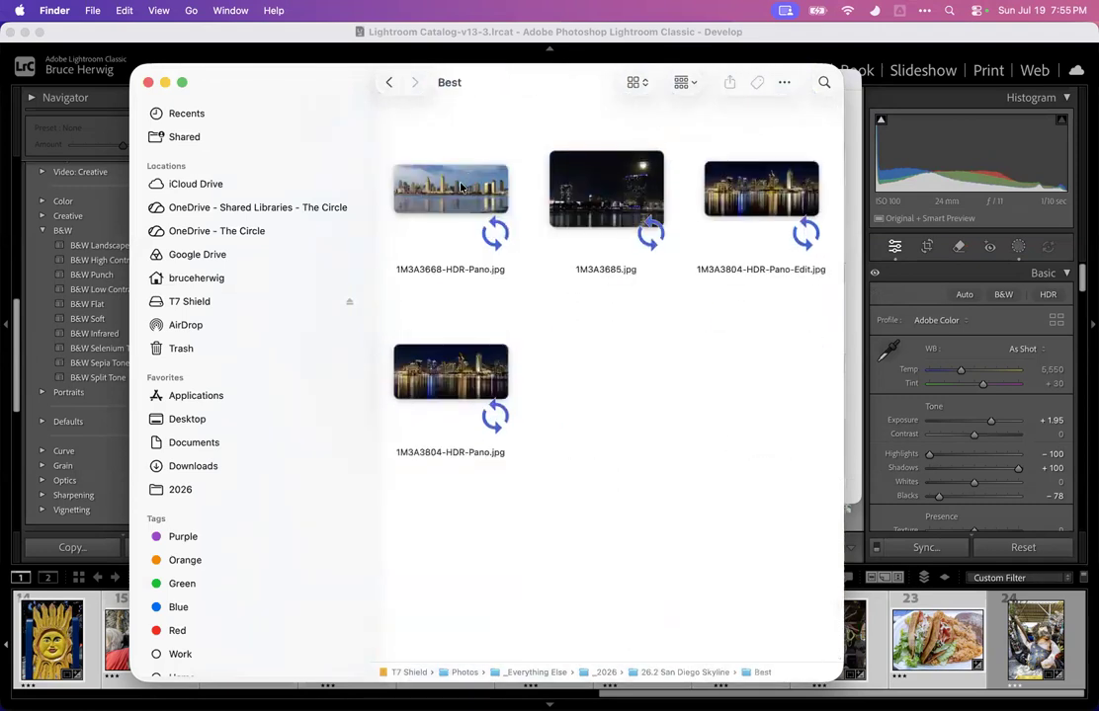
click(456, 389)
key(space)
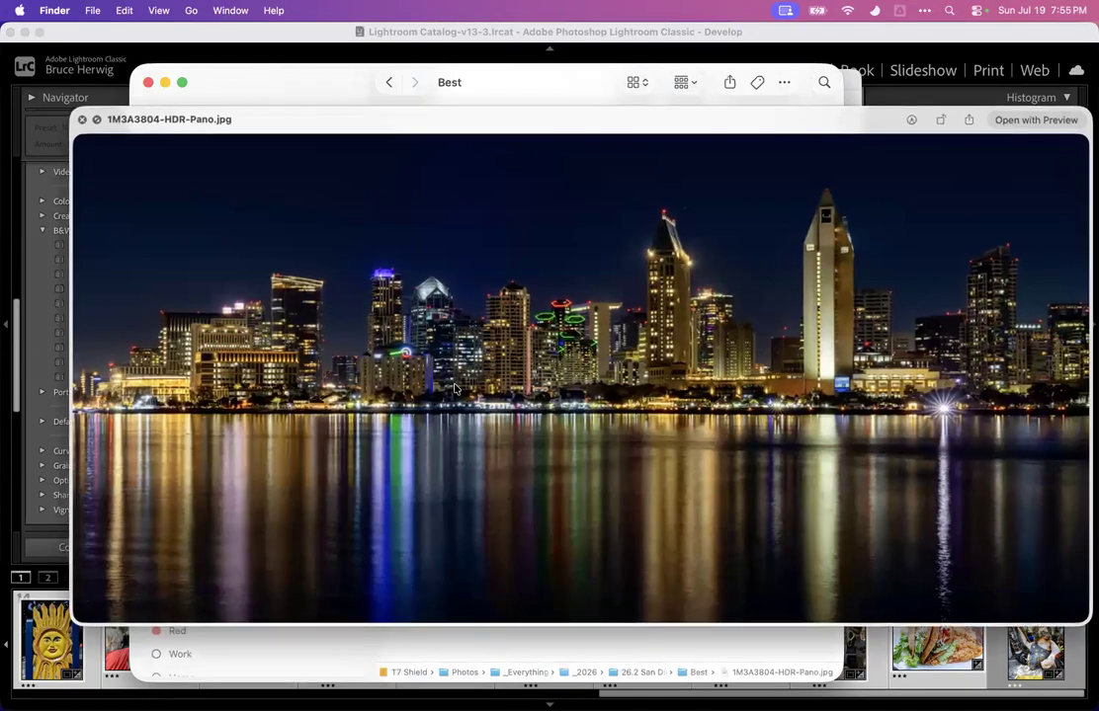
key(space)
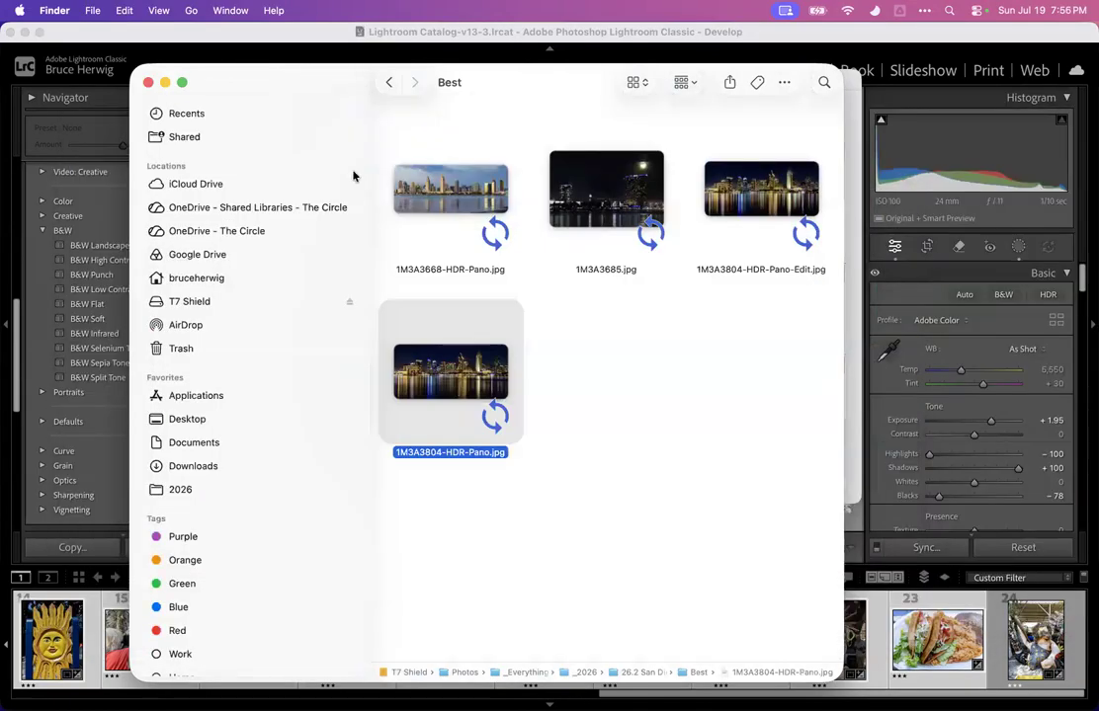
click(388, 83)
click(388, 83)
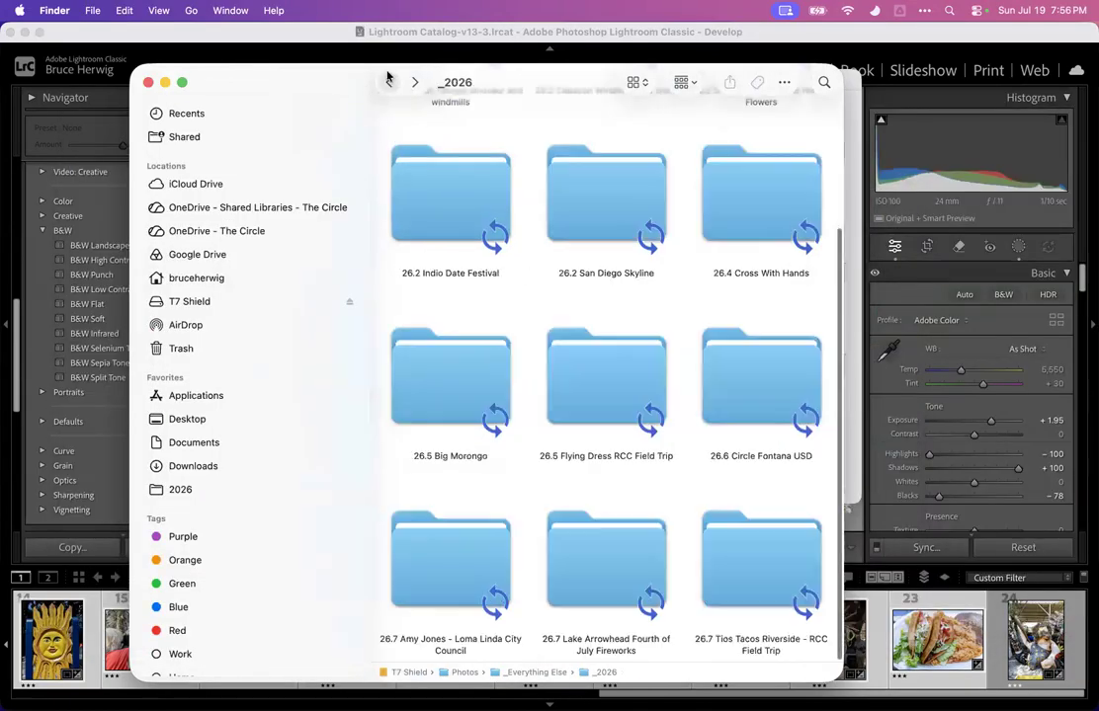
Open the Best subfolder of the 26.5 Flying Dress RCC Field Trip folder and preview several exported photos
double_click(587, 398)
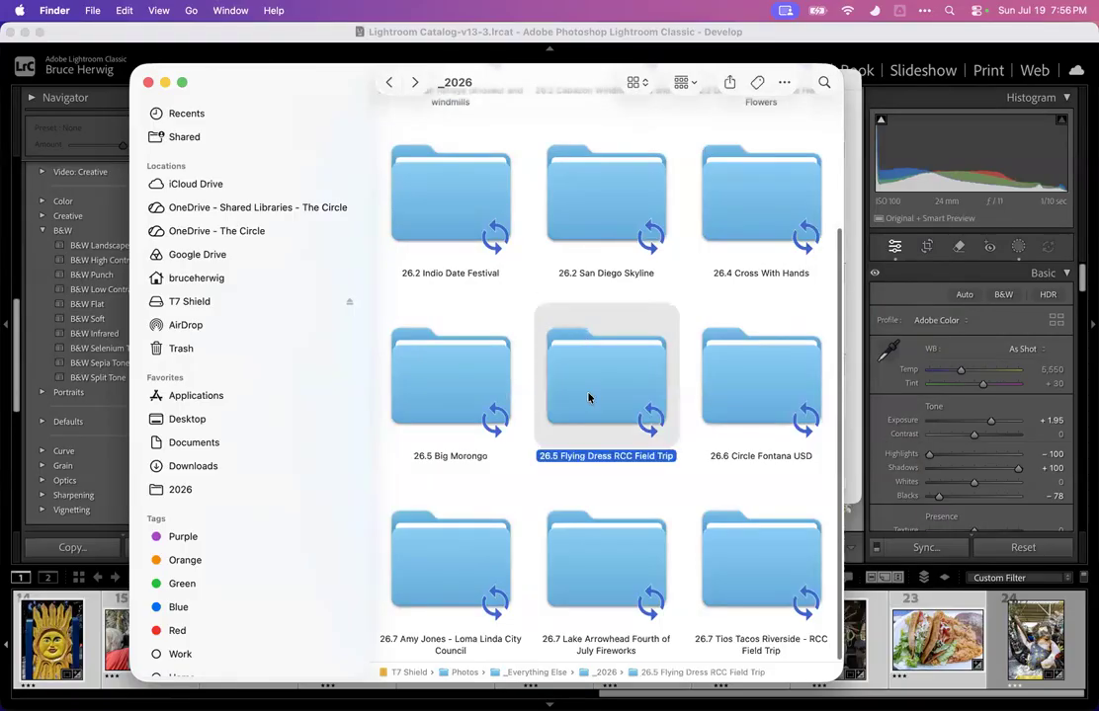
key(space)
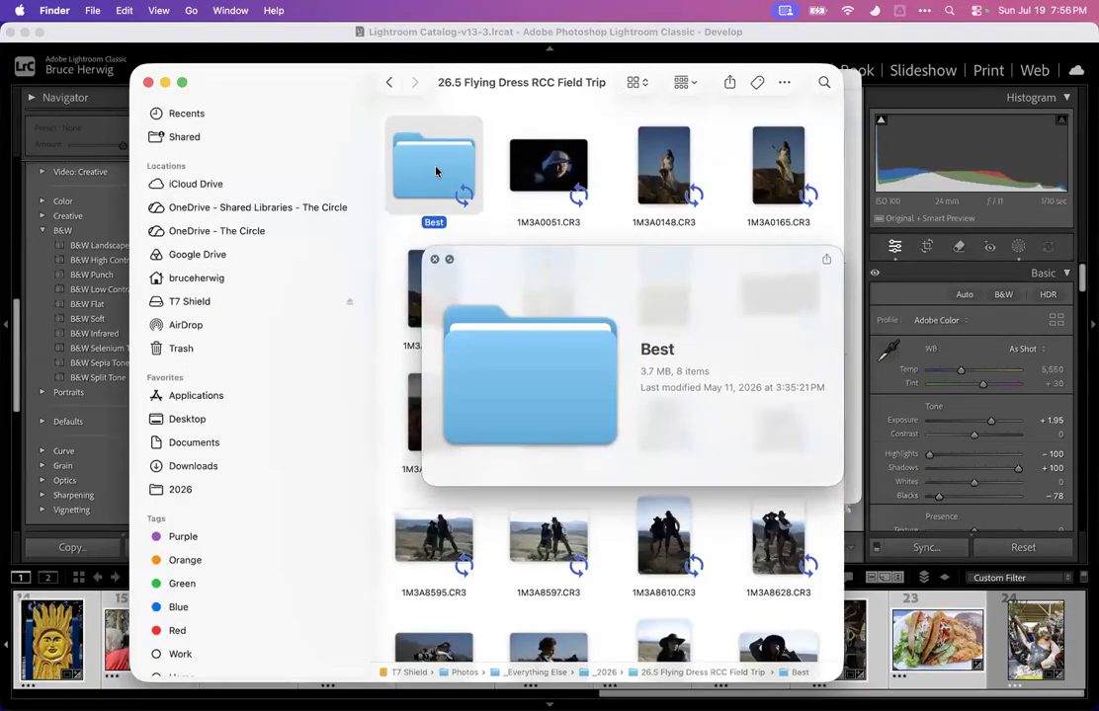
key(space)
double_click(436, 172)
click(549, 164)
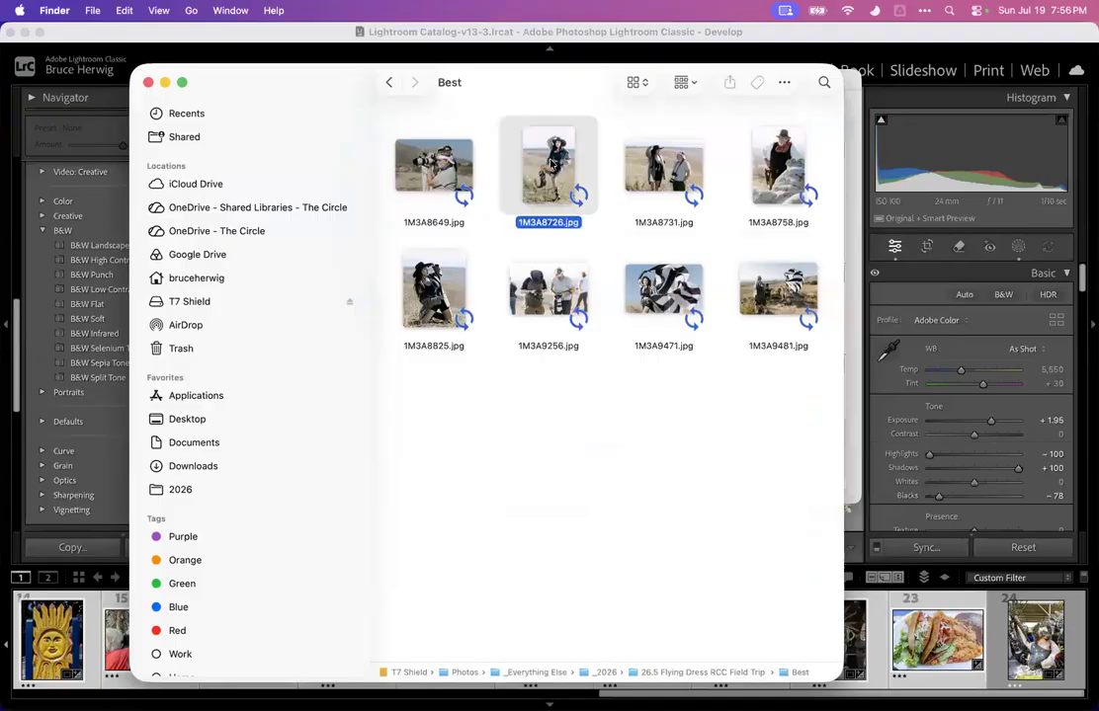
key(space)
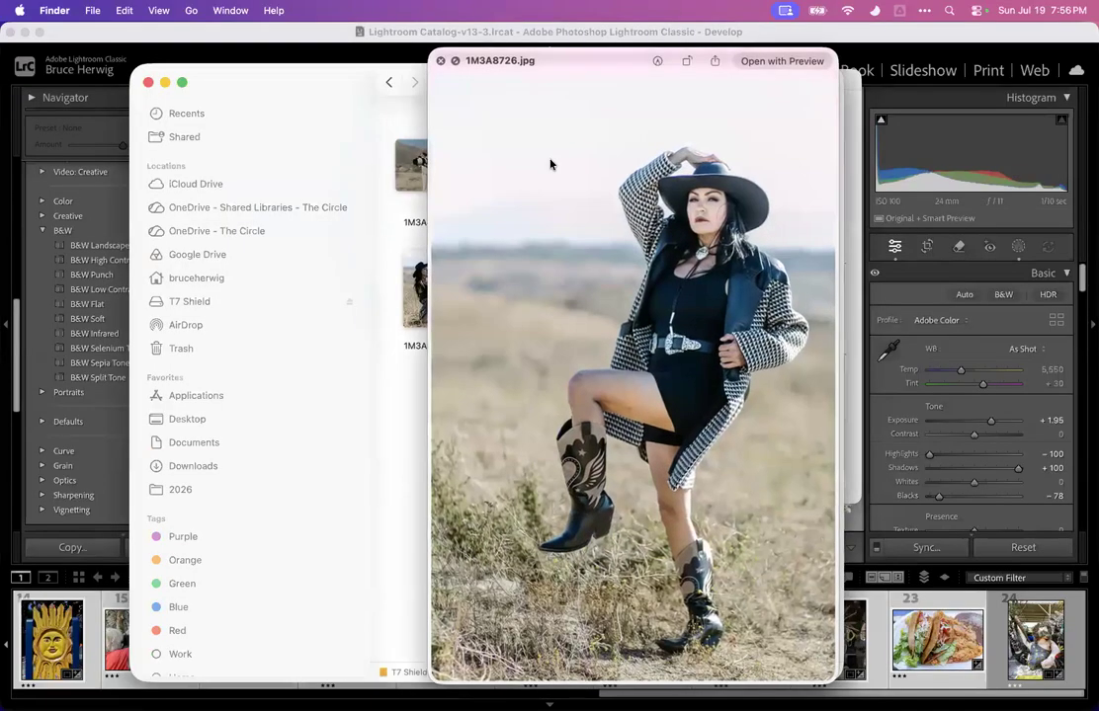
key(space)
click(532, 284)
key(space)
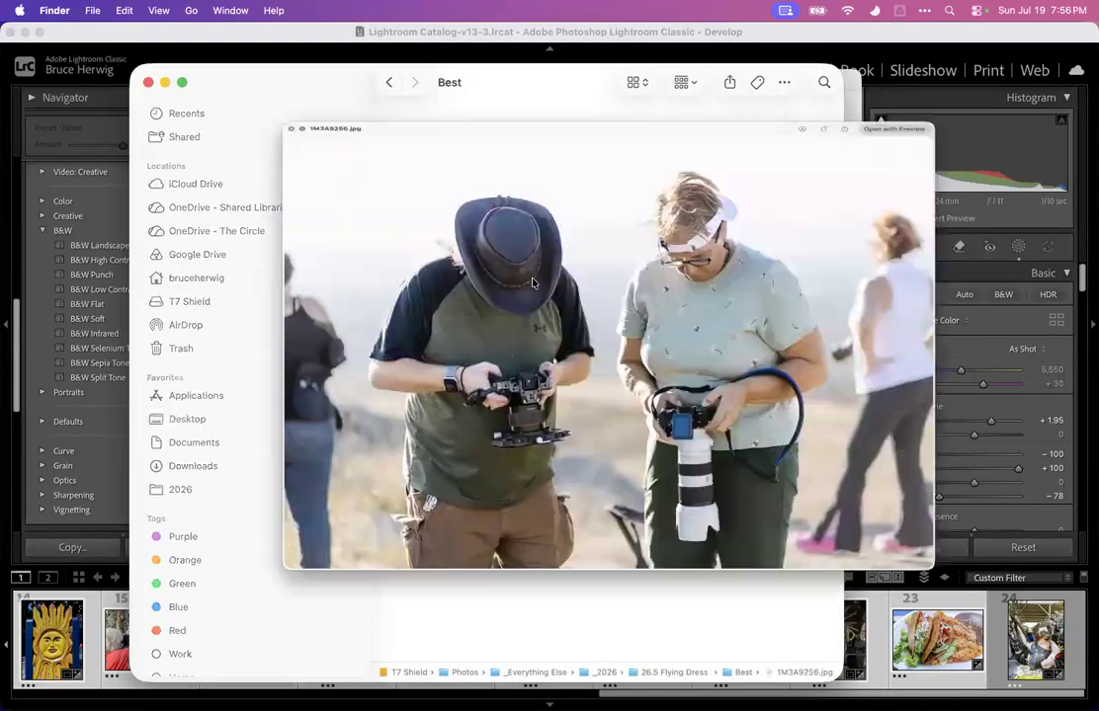
key(space)
click(659, 280)
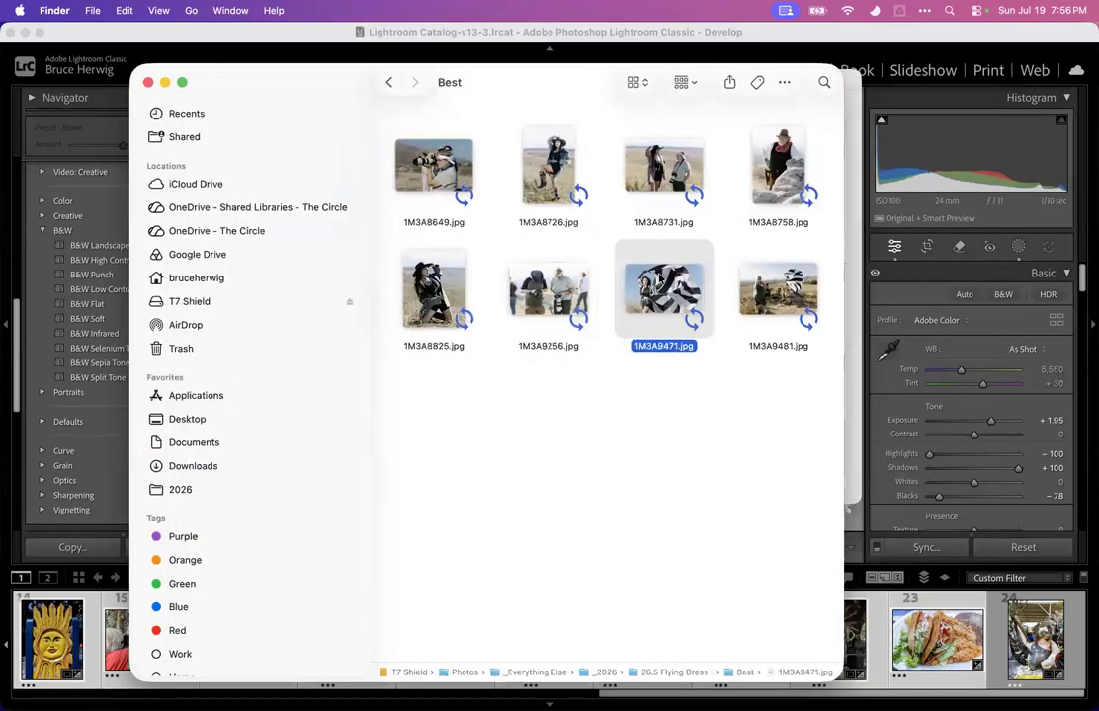
key(space)
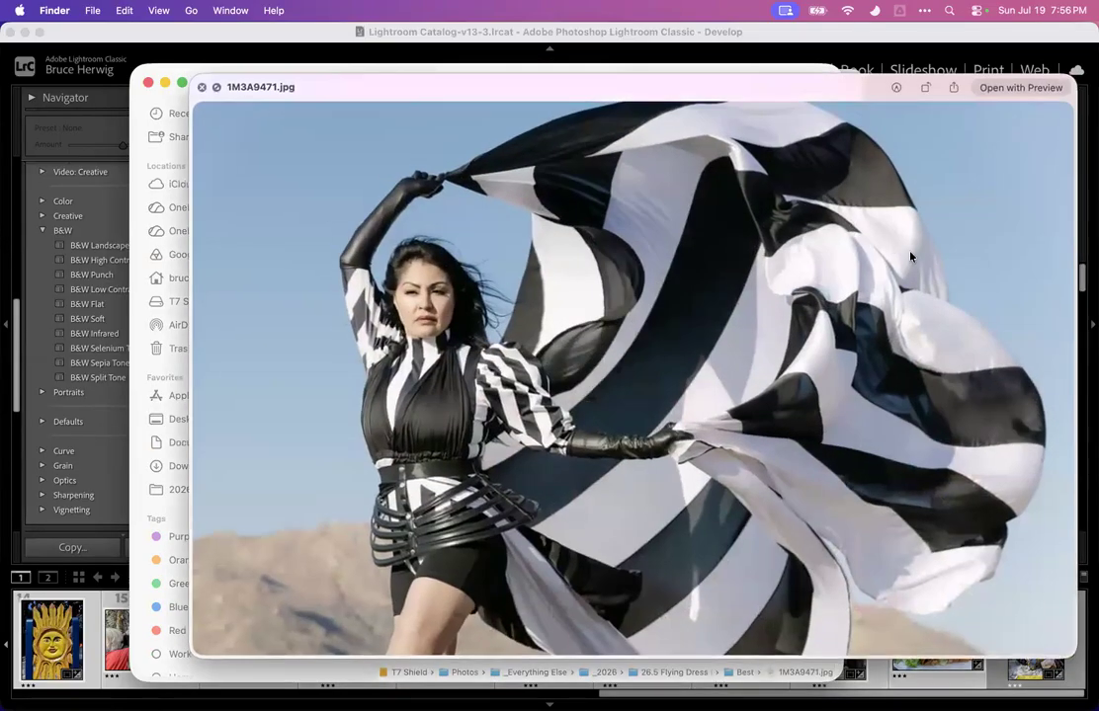
key(space)
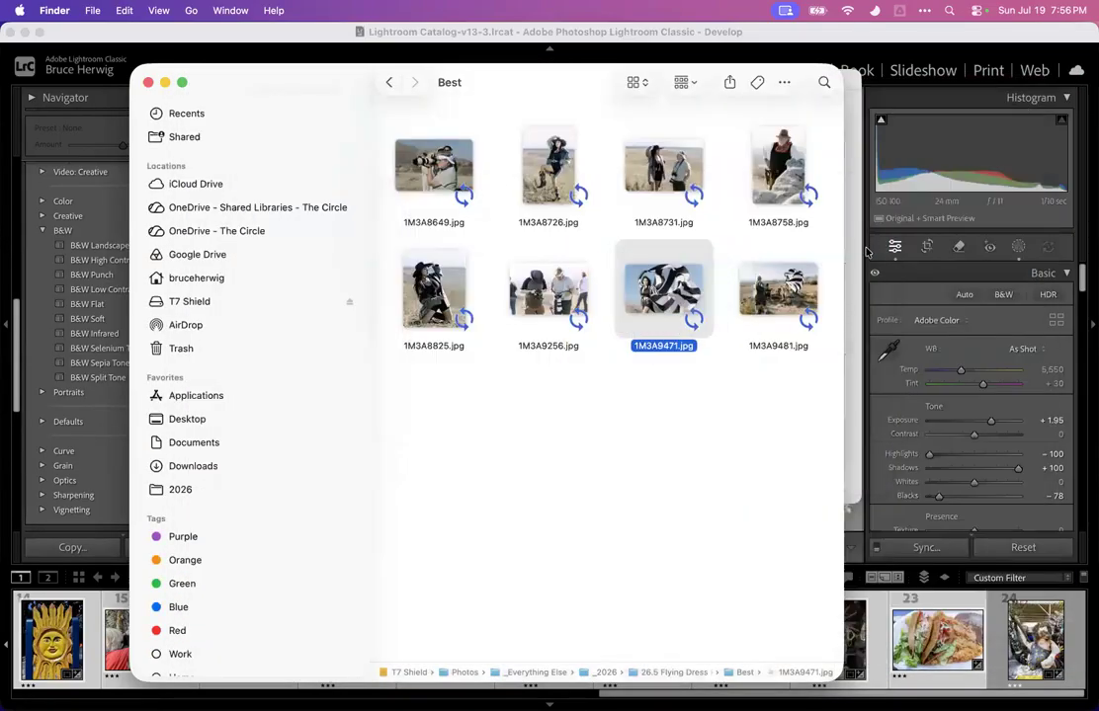
Return to the Export dialog, review its JPEG quality 85 settings and export the eleven photos to the Best subfolder
click(388, 82)
click(148, 82)
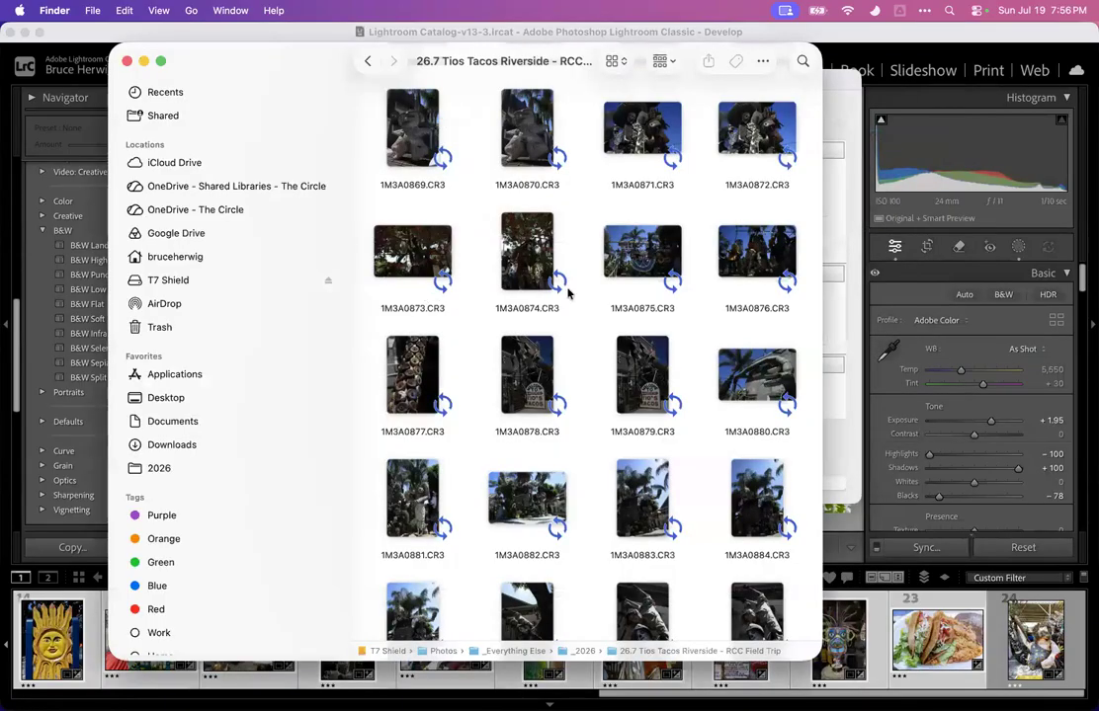
click(845, 246)
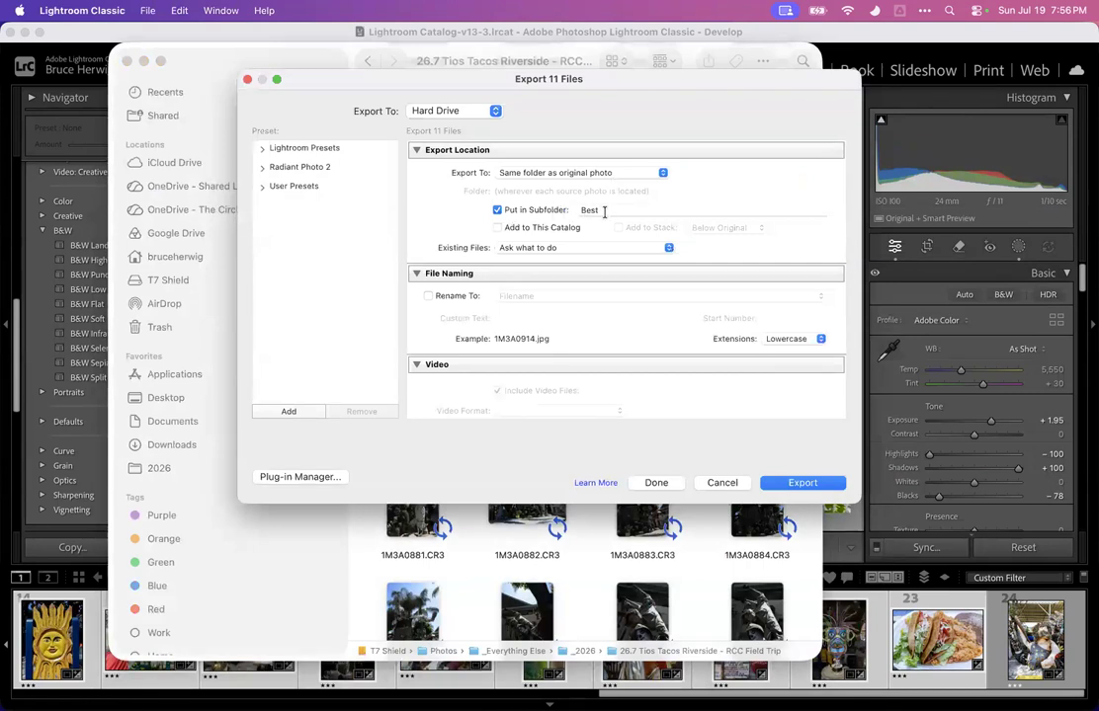
scroll(434, 242, down, 3)
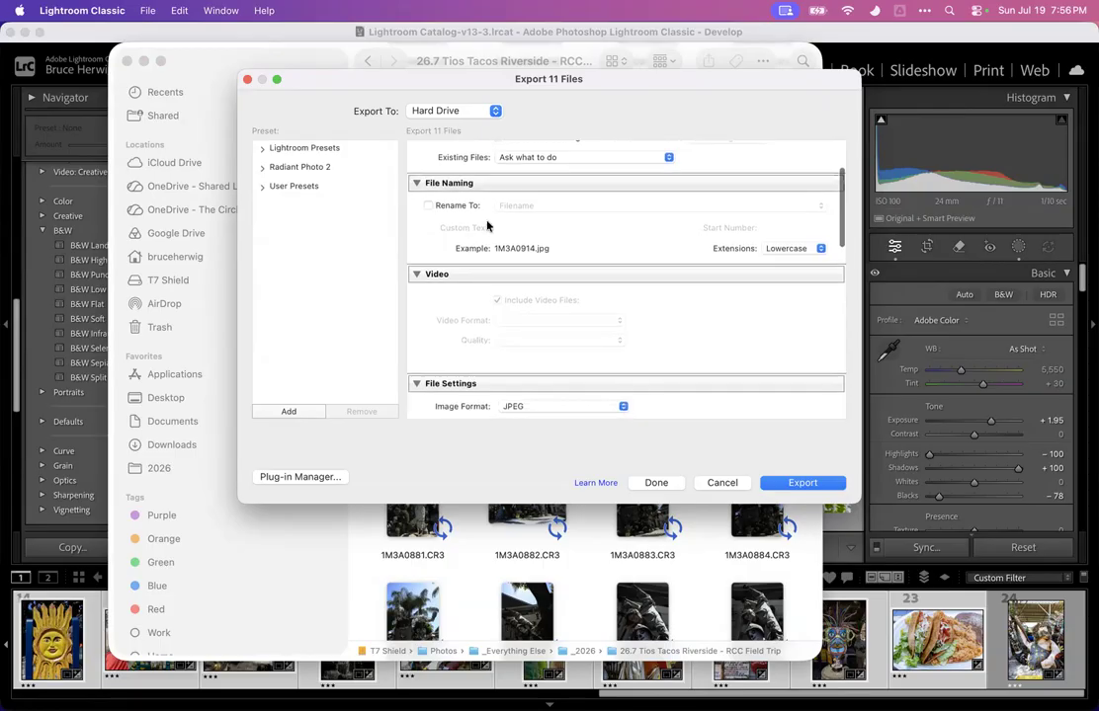
scroll(442, 233, down, 5)
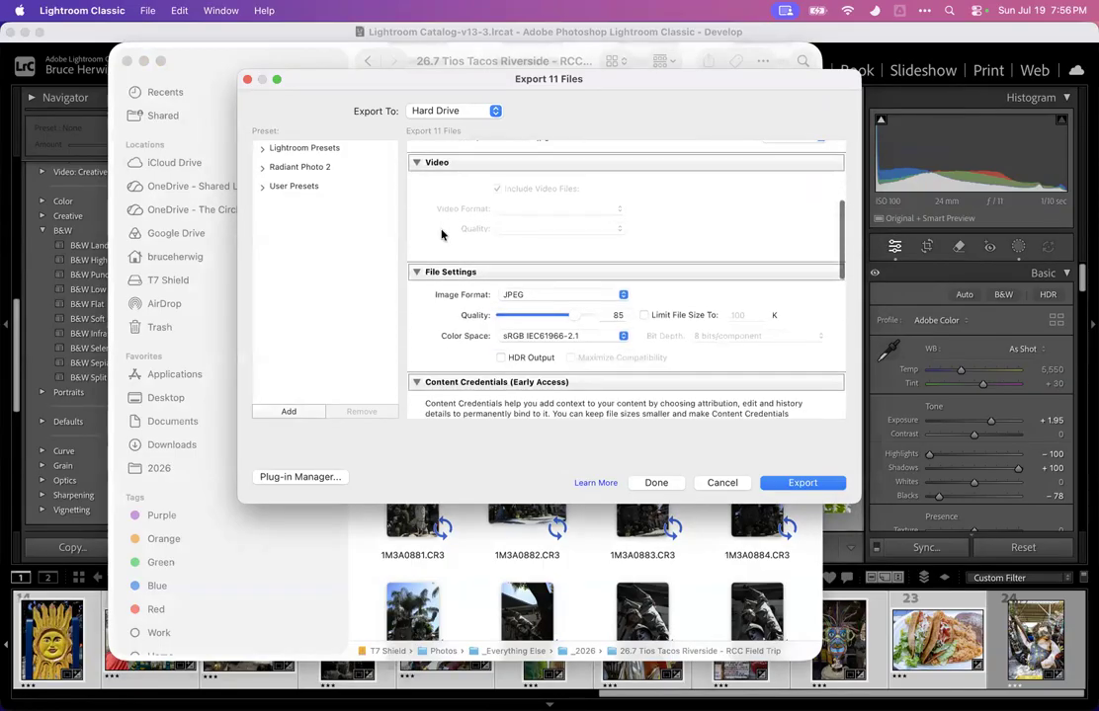
scroll(442, 233, up, 1)
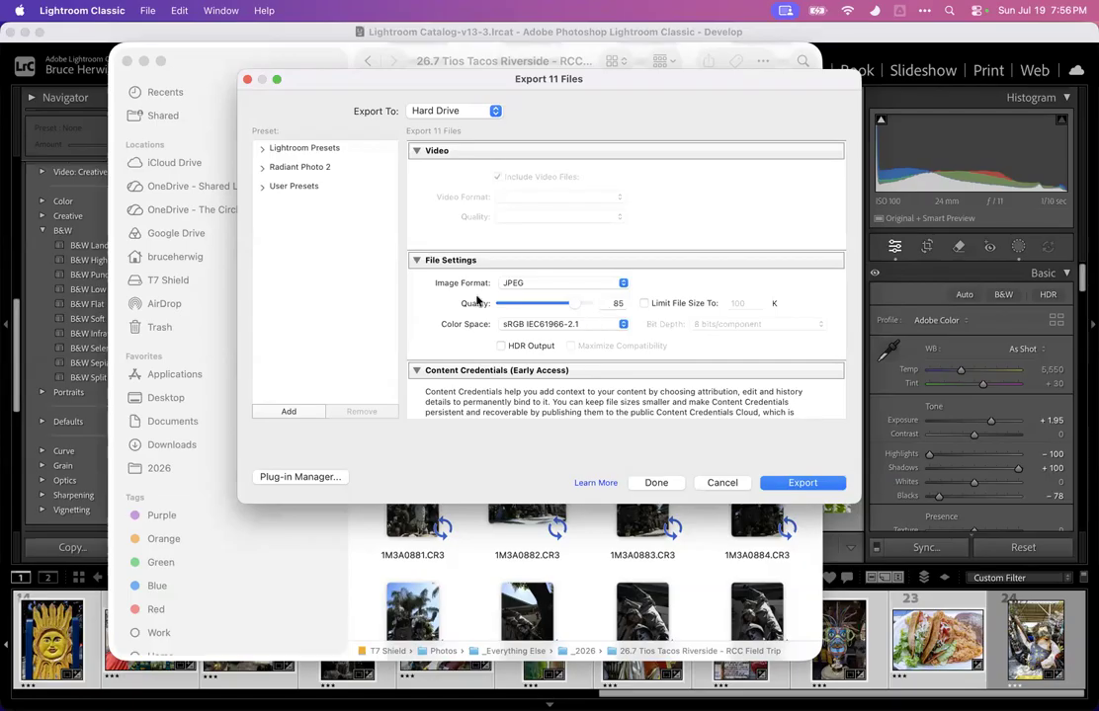
scroll(456, 298, down, 3)
scroll(457, 301, down, 10)
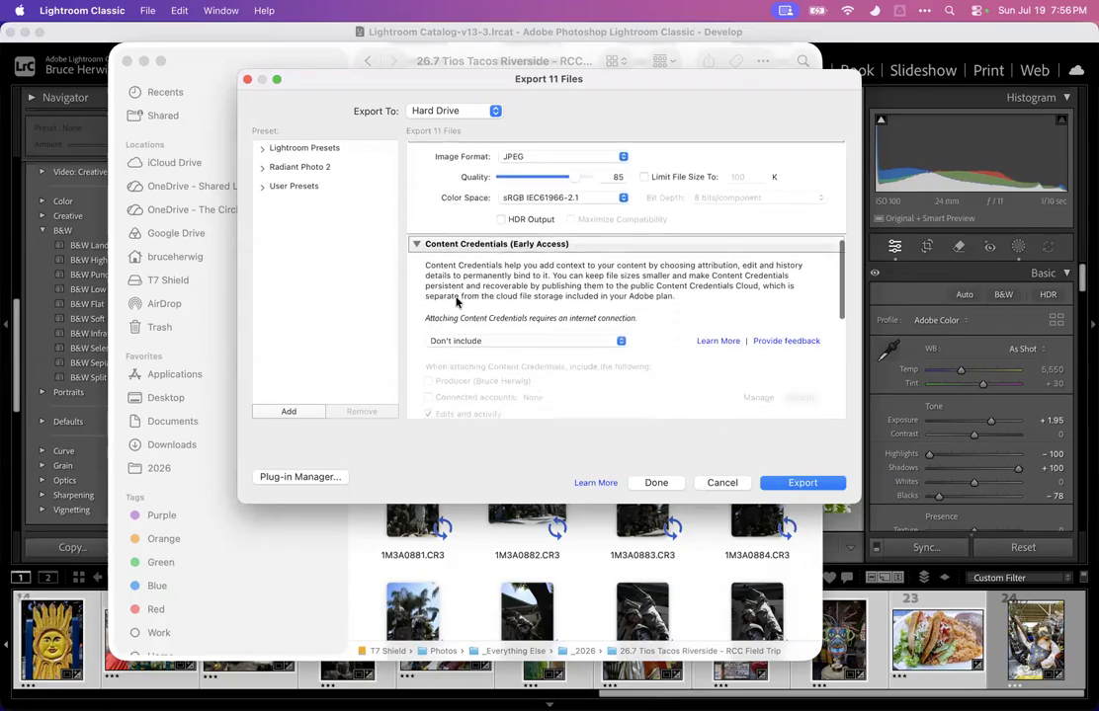
scroll(456, 301, down, 5)
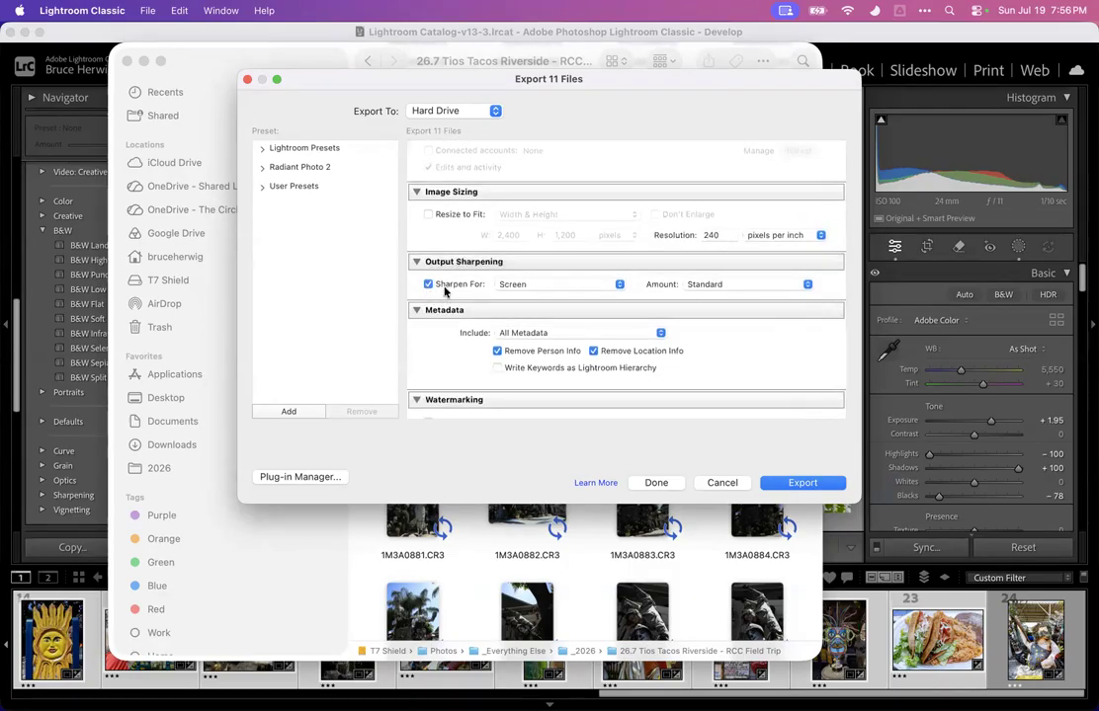
scroll(427, 332, down, 1)
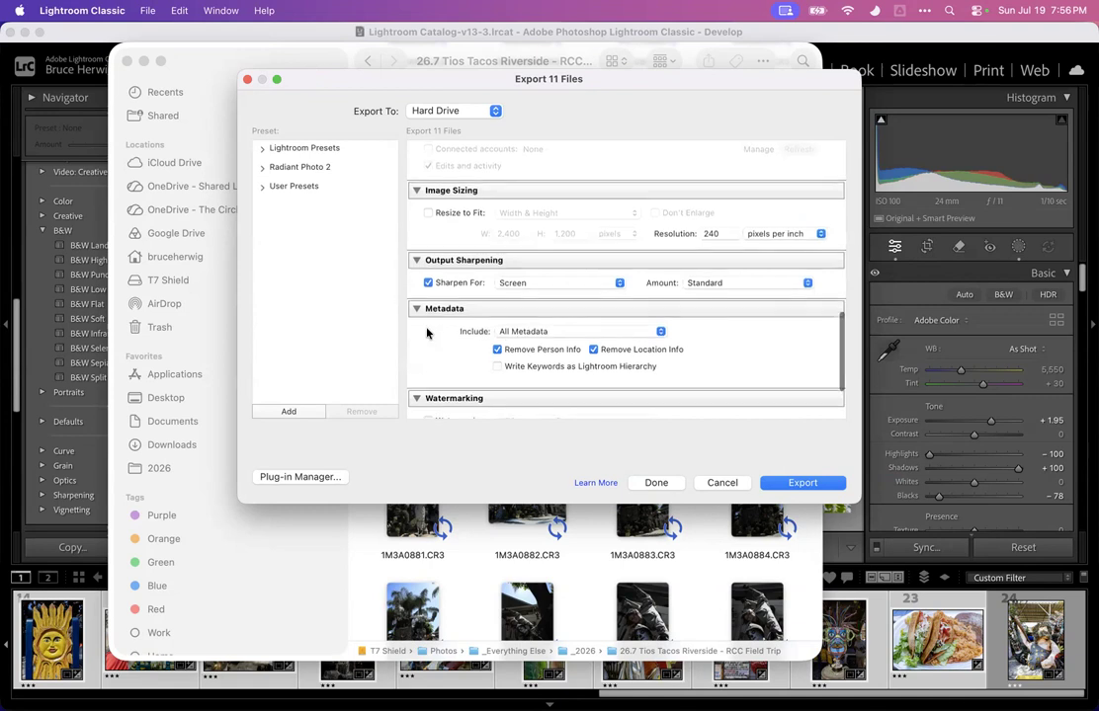
scroll(427, 333, down, 6)
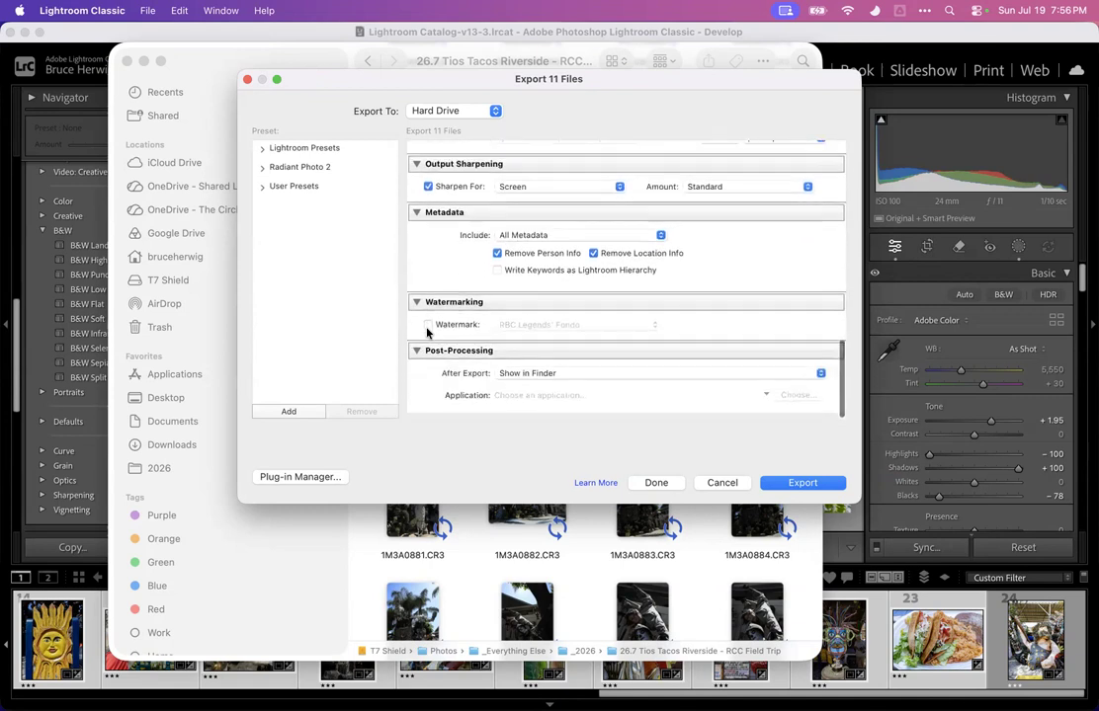
click(801, 483)
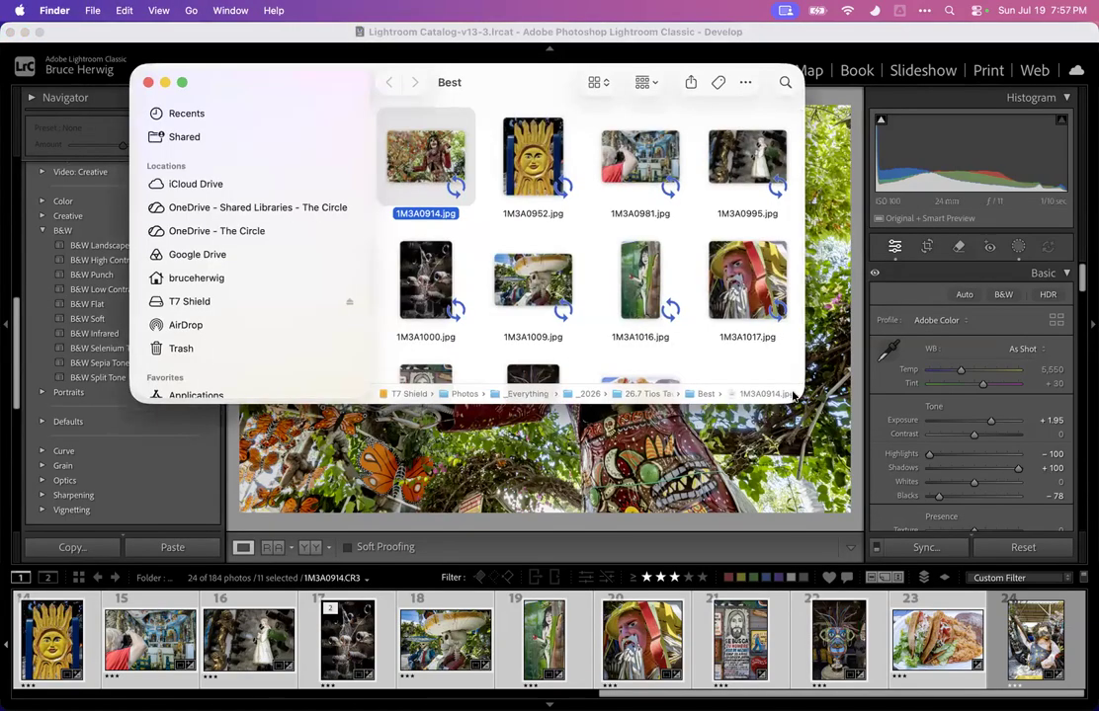
Enlarge the Finder window and preview all exported JPEGs in the Tios Tacos Best folder one by one
drag(796, 395, 850, 599)
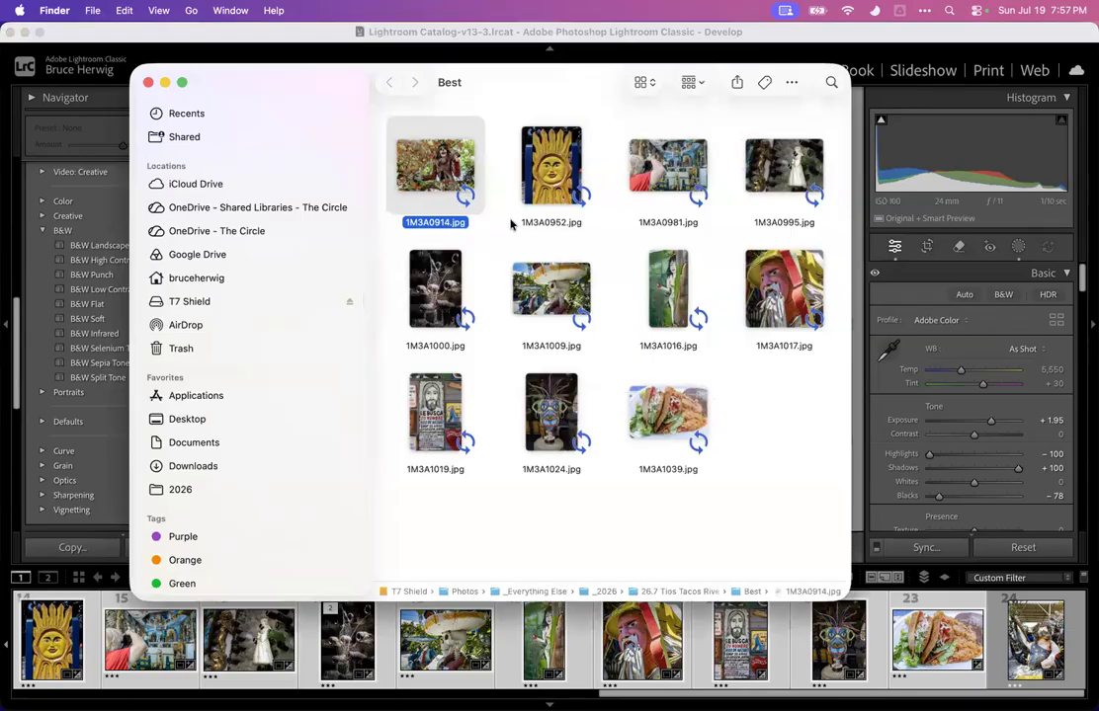
drag(797, 456, 442, 162)
key(space)
key(Left)
key(Left)
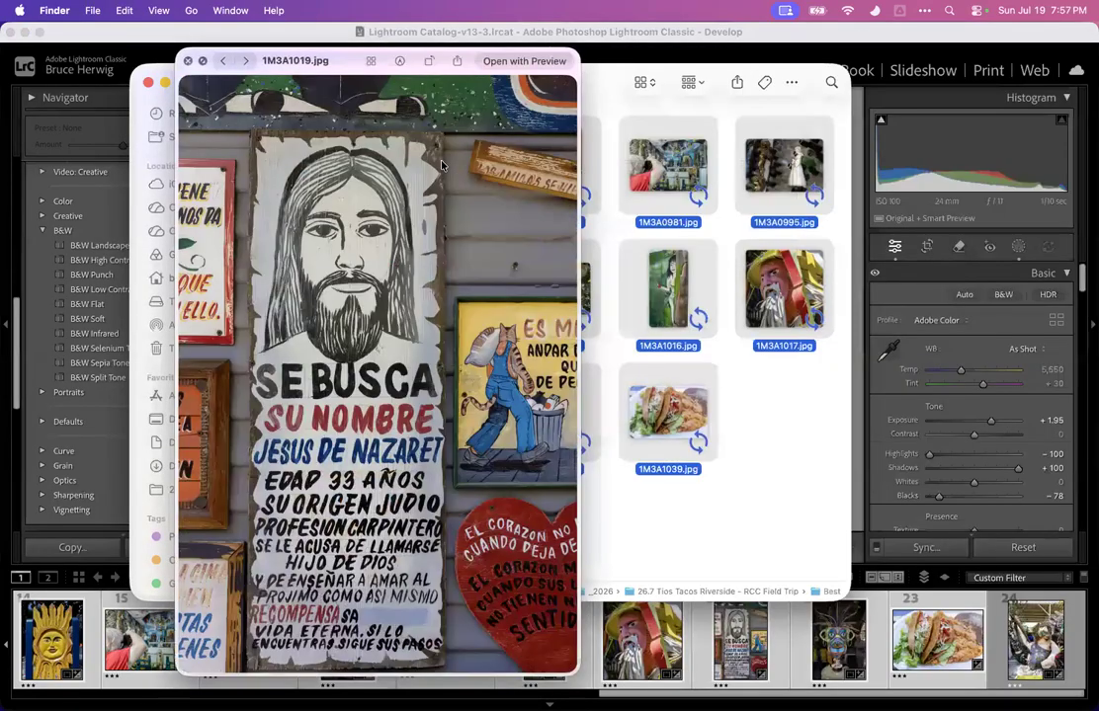
key(Left)
key(Left)
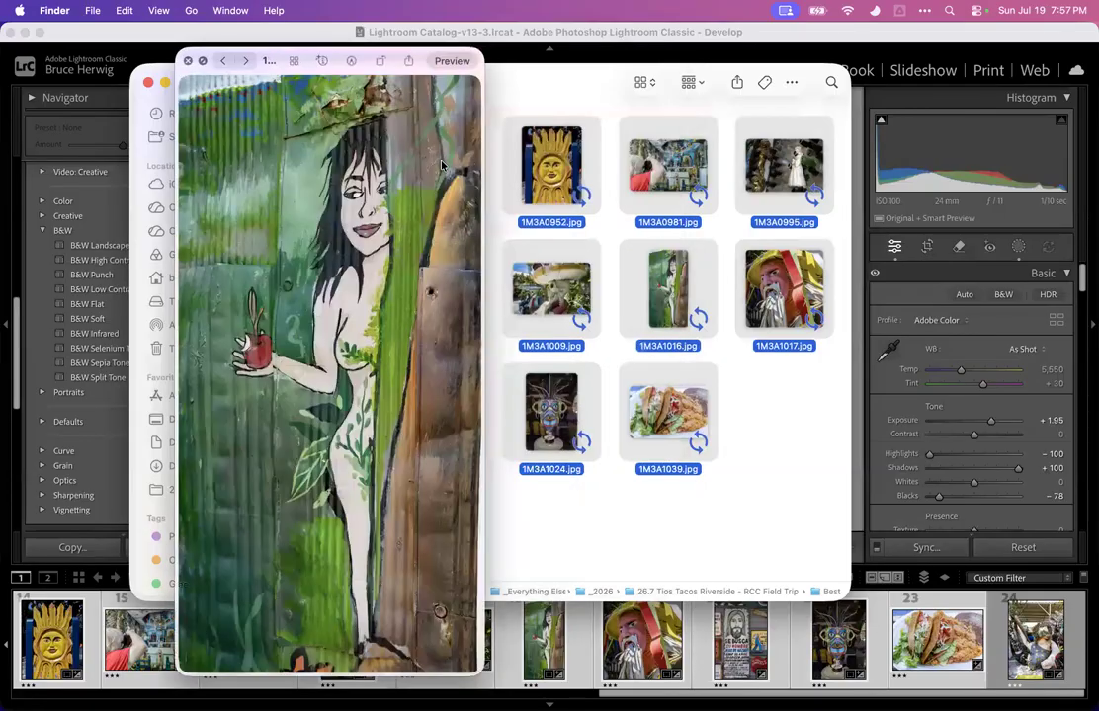
key(Left)
key(Left)
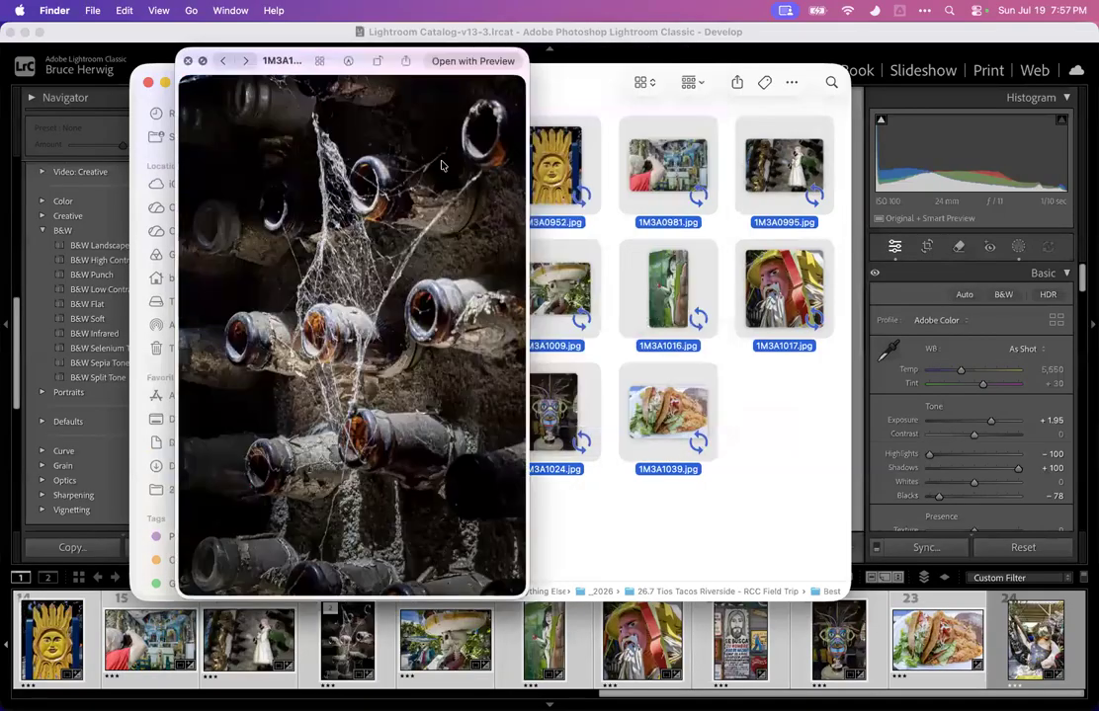
key(Left)
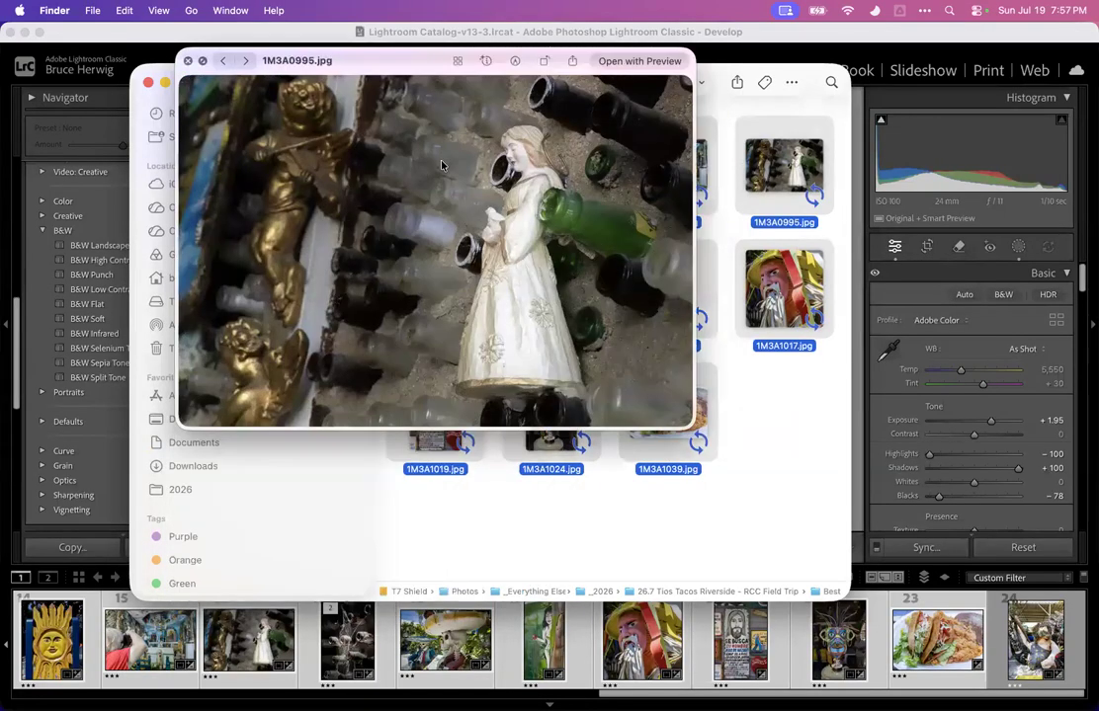
key(Left)
key(Left)
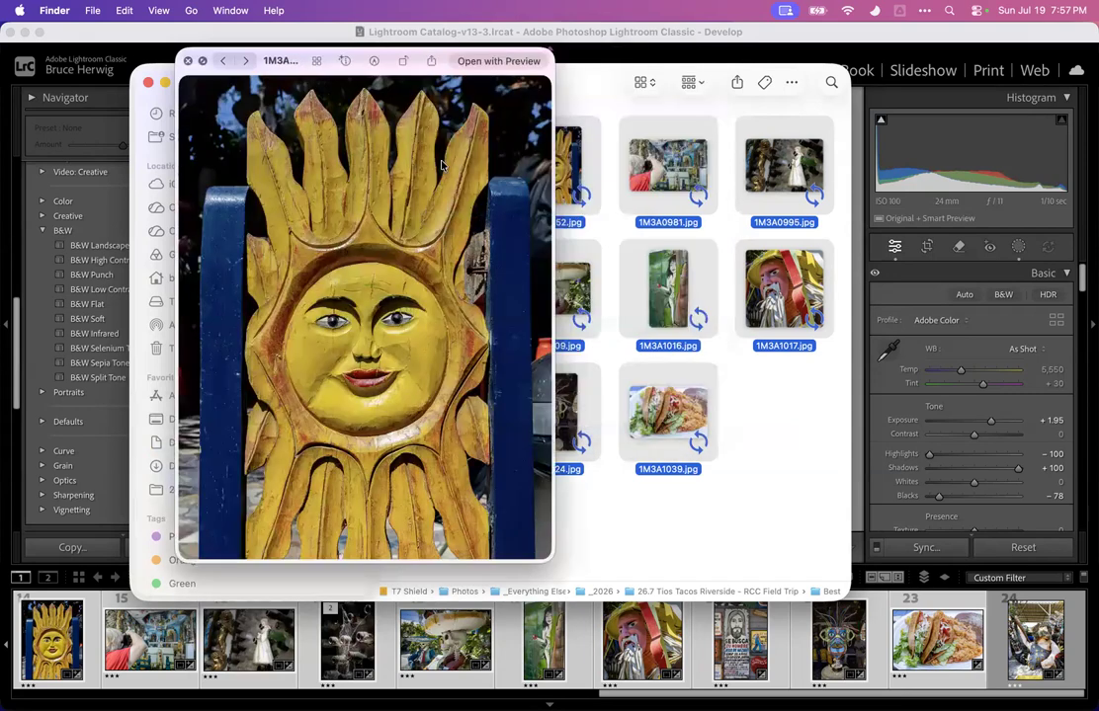
key(Left)
key(Left)
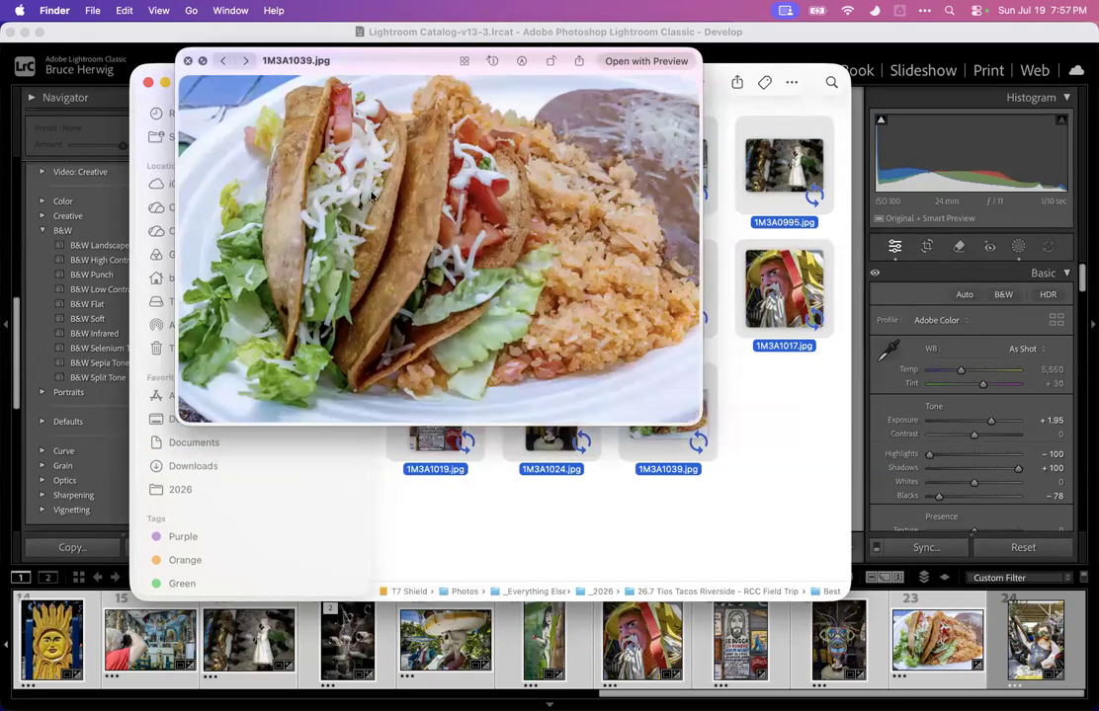
key(space)
click(767, 397)
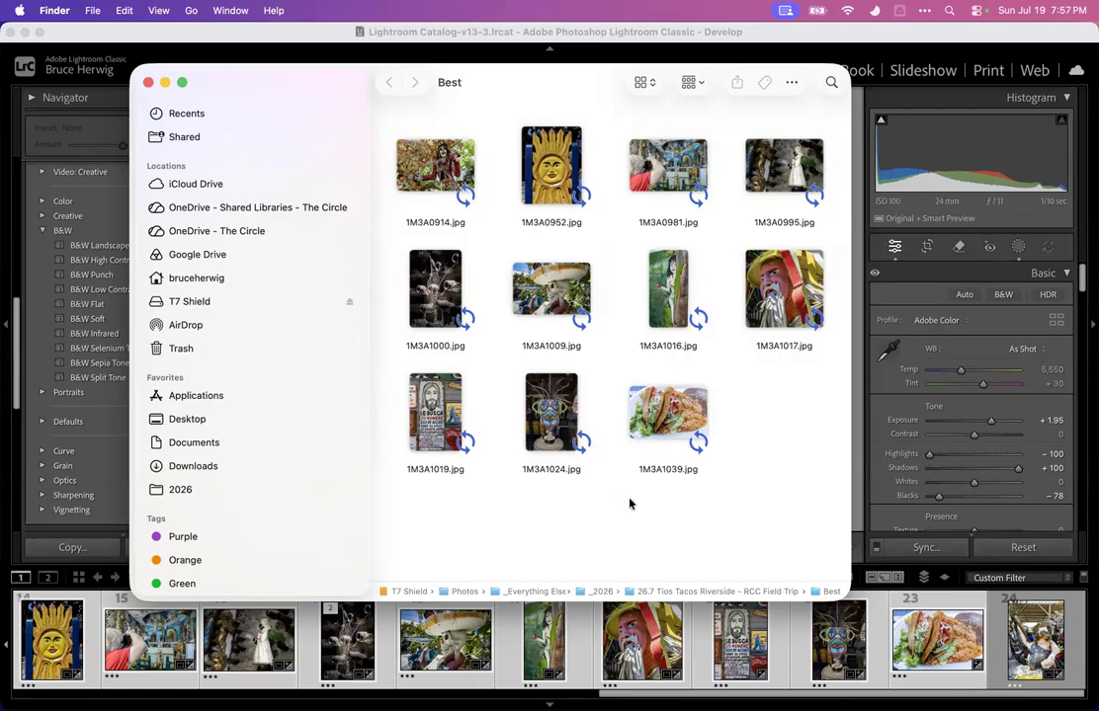
Return to Lightroom Classic and browse the first photos of the filmstrip in Develop
click(883, 611)
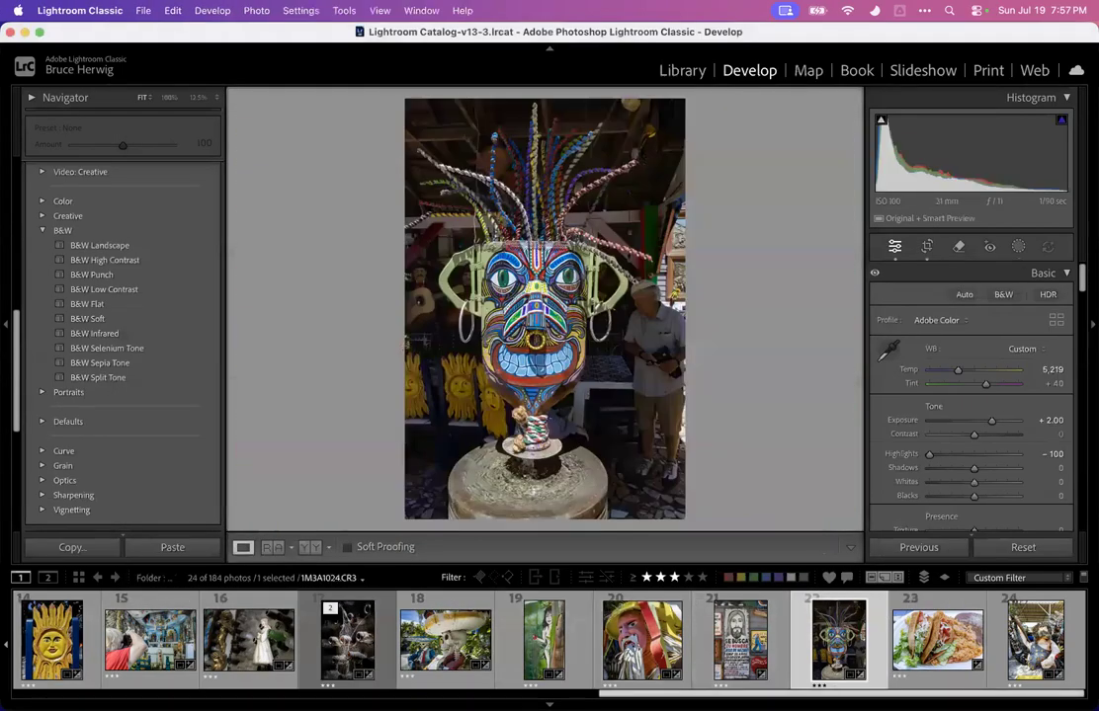
scroll(884, 632, left, 8)
scroll(197, 637, left, 4)
click(232, 636)
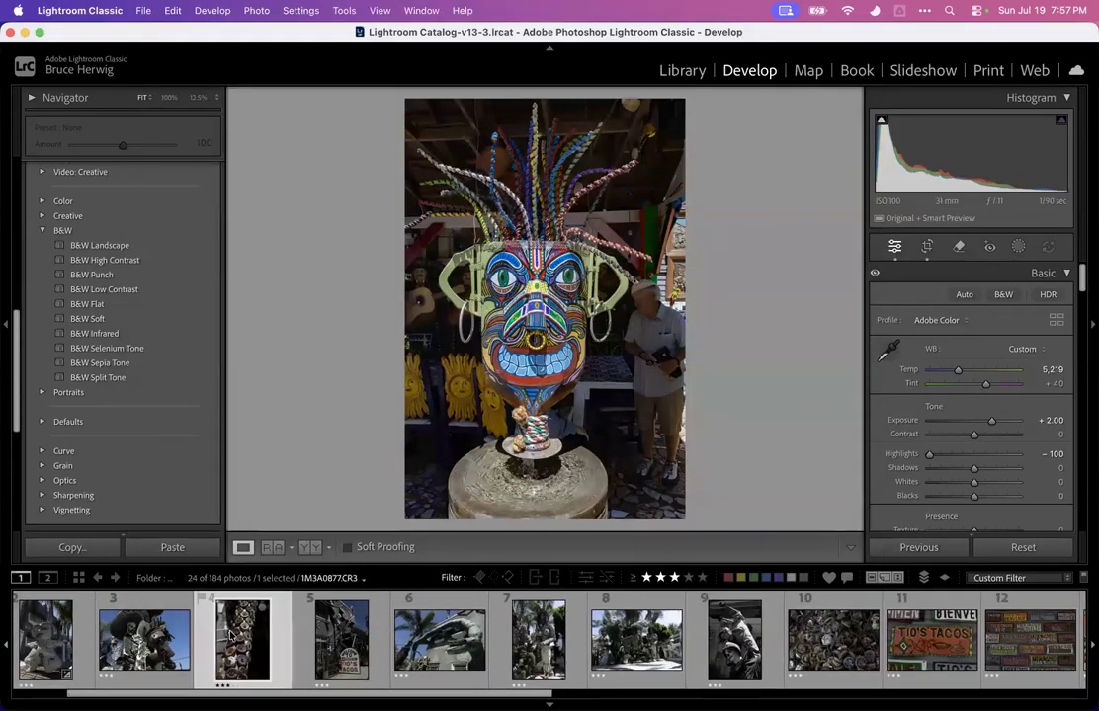
scroll(232, 635, left, 2)
key(Right)
key(Left)
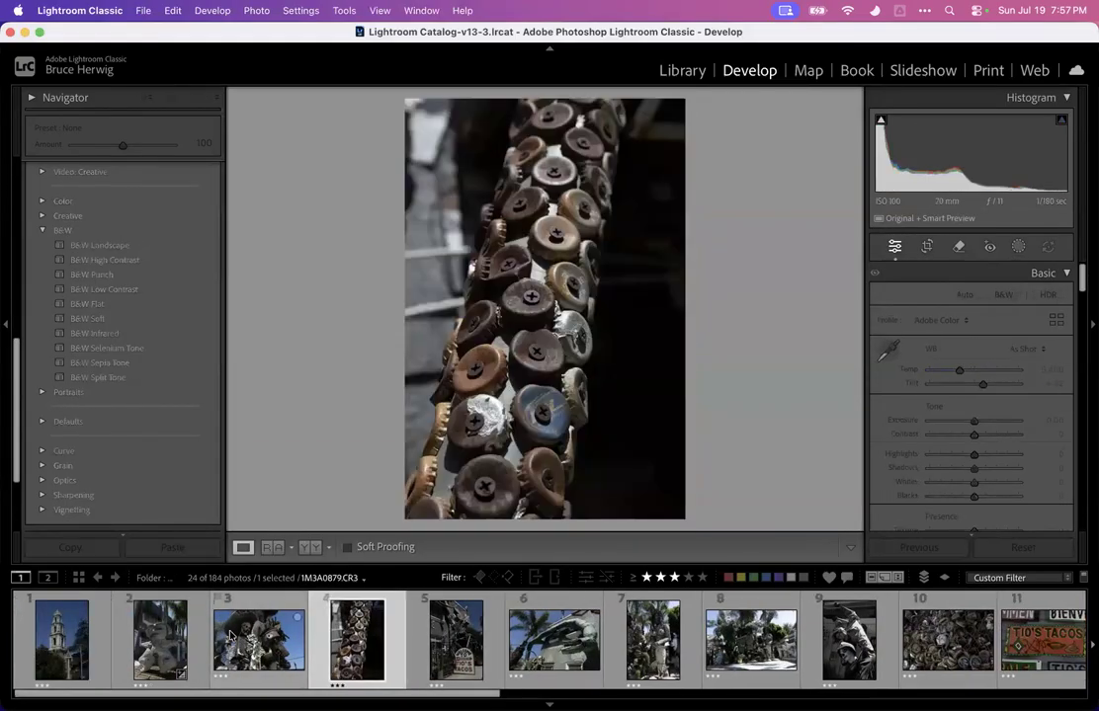
key(Right)
key(Right)
key(Right)
key(Left)
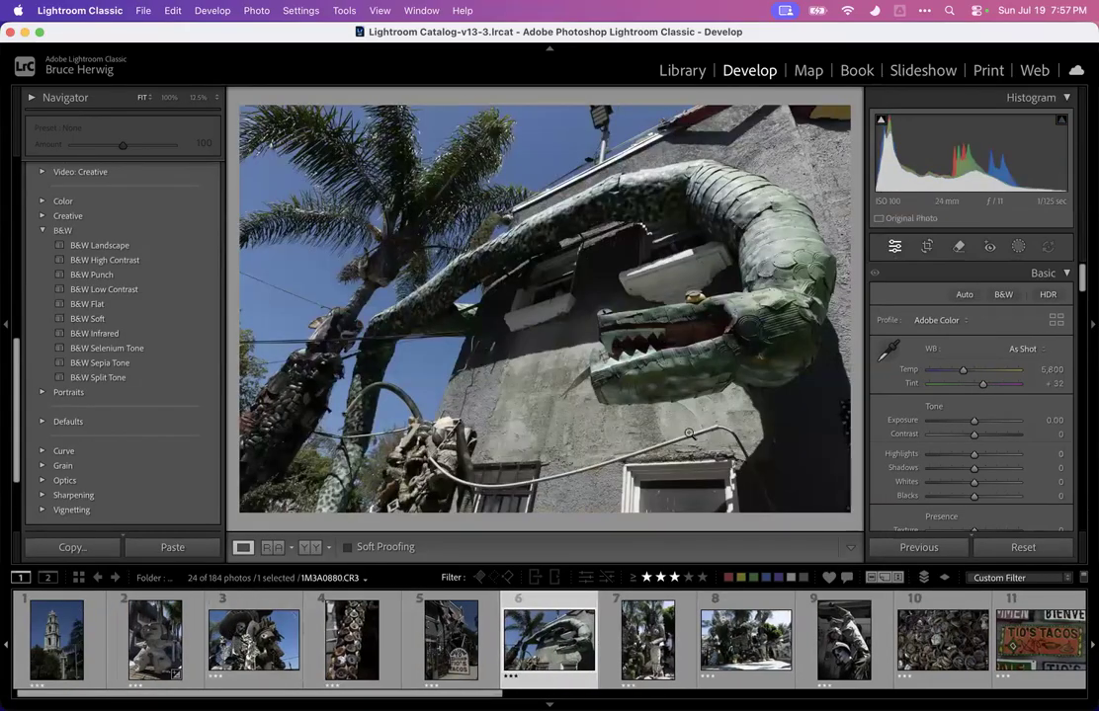
Adjust the dragon photo's Basic tones: Exposure +2.60, Highlights -100, Shadows +100, Blacks -70, and Dehaze +41
drag(973, 454, 888, 458)
drag(973, 421, 983, 445)
scroll(986, 439, down, 2)
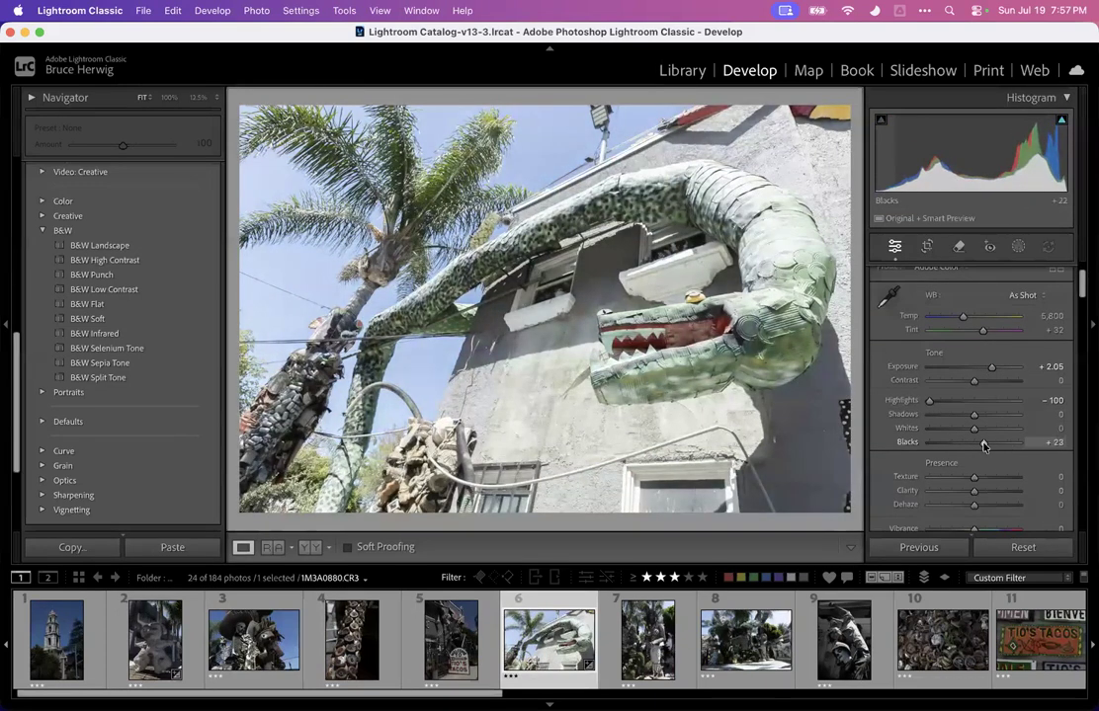
drag(973, 505, 984, 507)
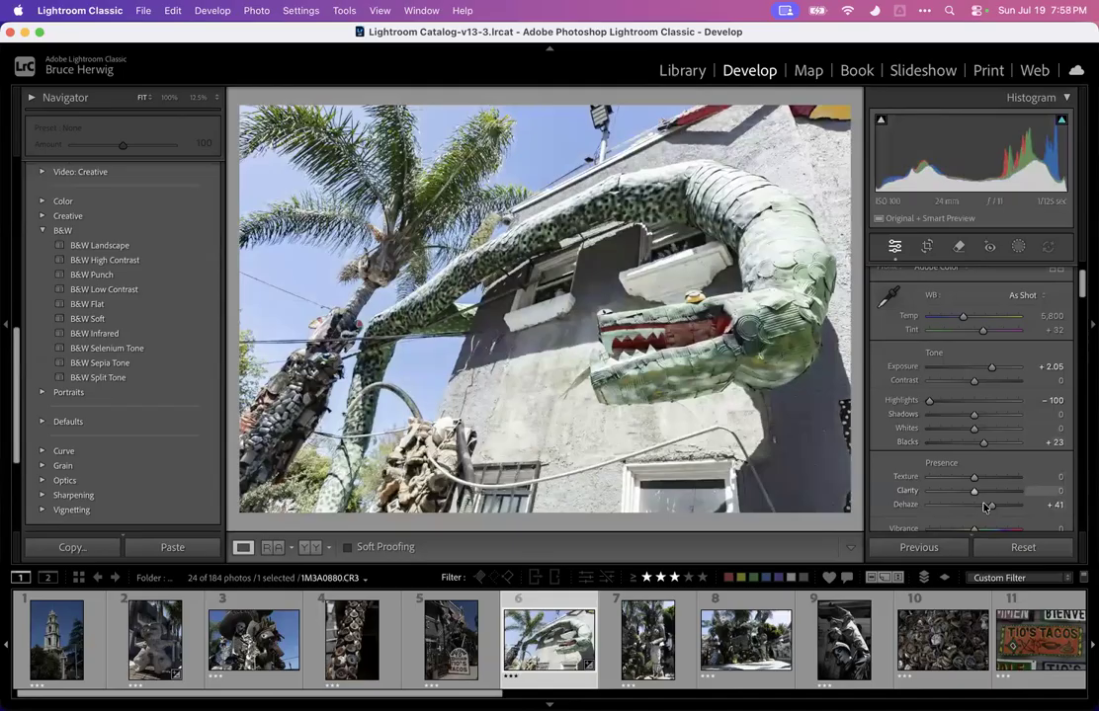
drag(972, 416, 941, 444)
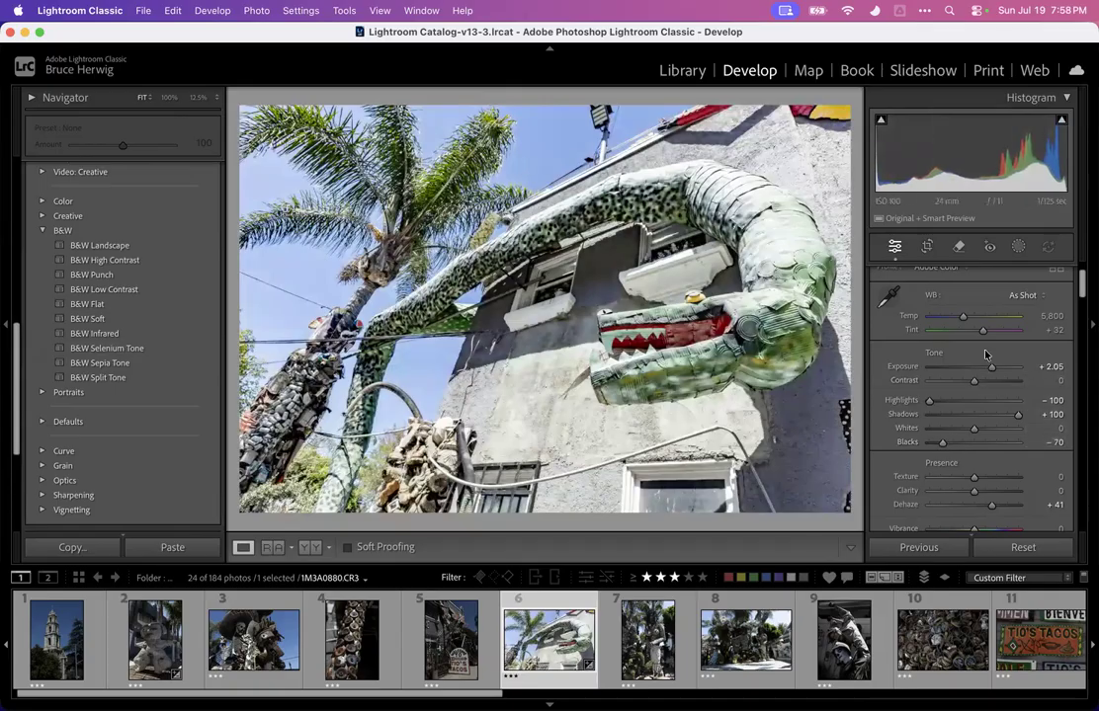
mouse_move(992, 367)
mouse_down()
mouse_move(971, 365)
mouse_move(993, 363)
mouse_up()
Add a Background mask and lower its Exposure to -1.58, then close masking
click(1017, 245)
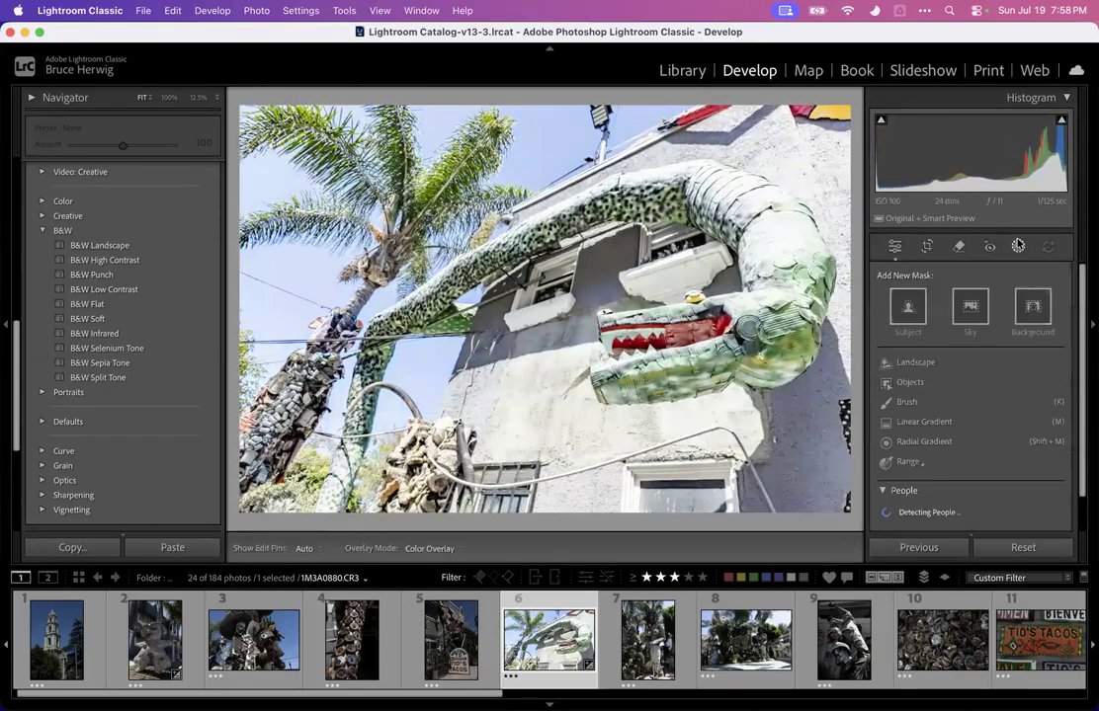
click(1017, 310)
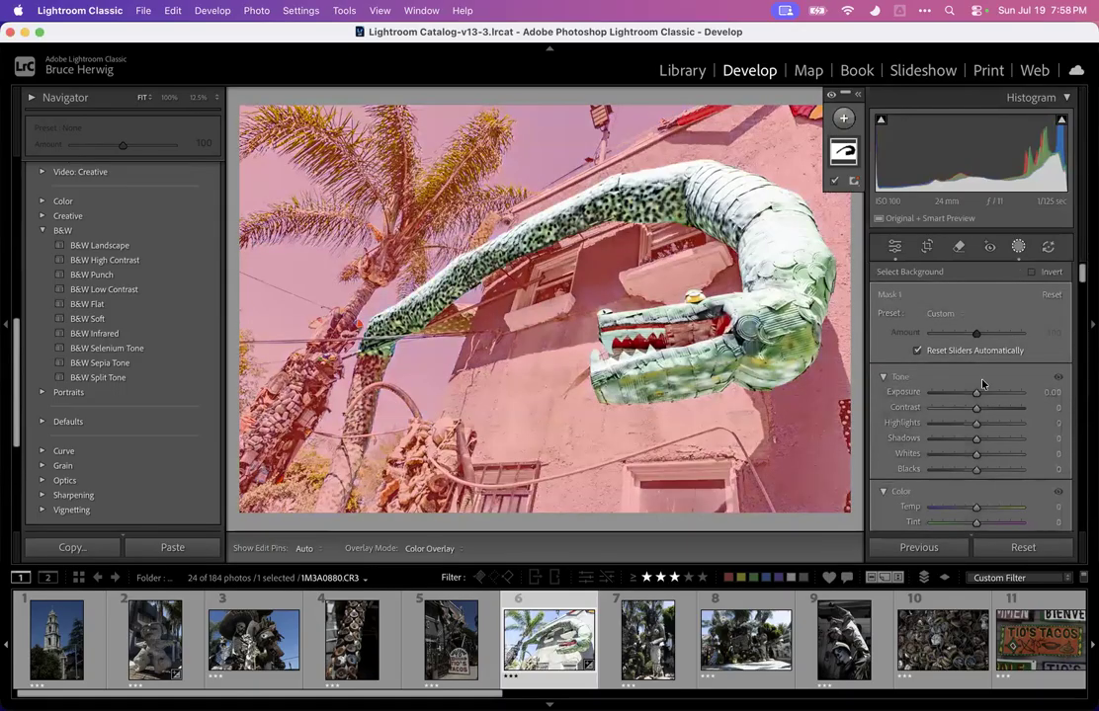
drag(978, 398, 958, 393)
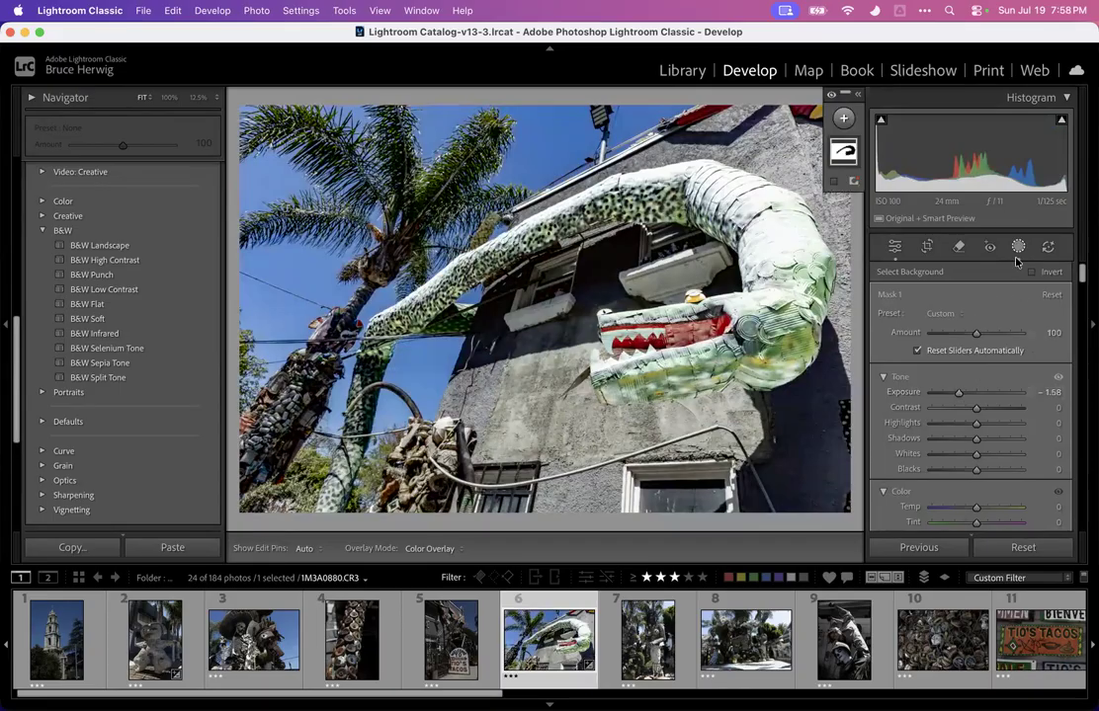
click(1018, 247)
click(1017, 247)
click(1018, 247)
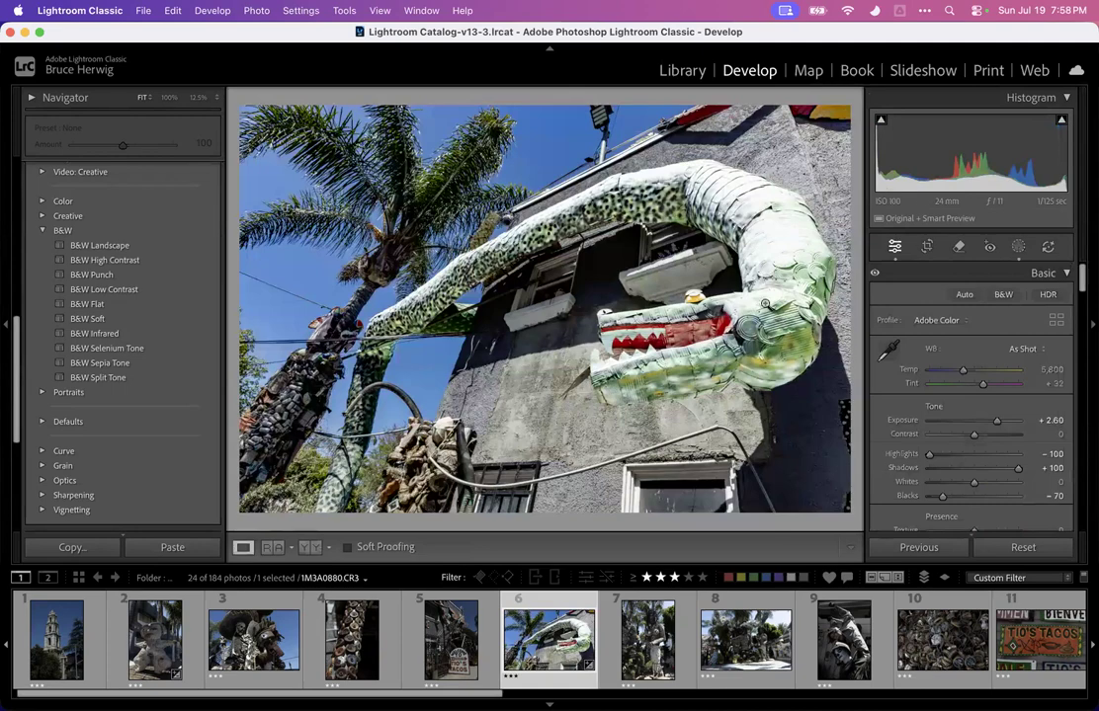
Zoom into the dragon's head to inspect detail at 100%, return to fit view, and hide the module bar
click(687, 283)
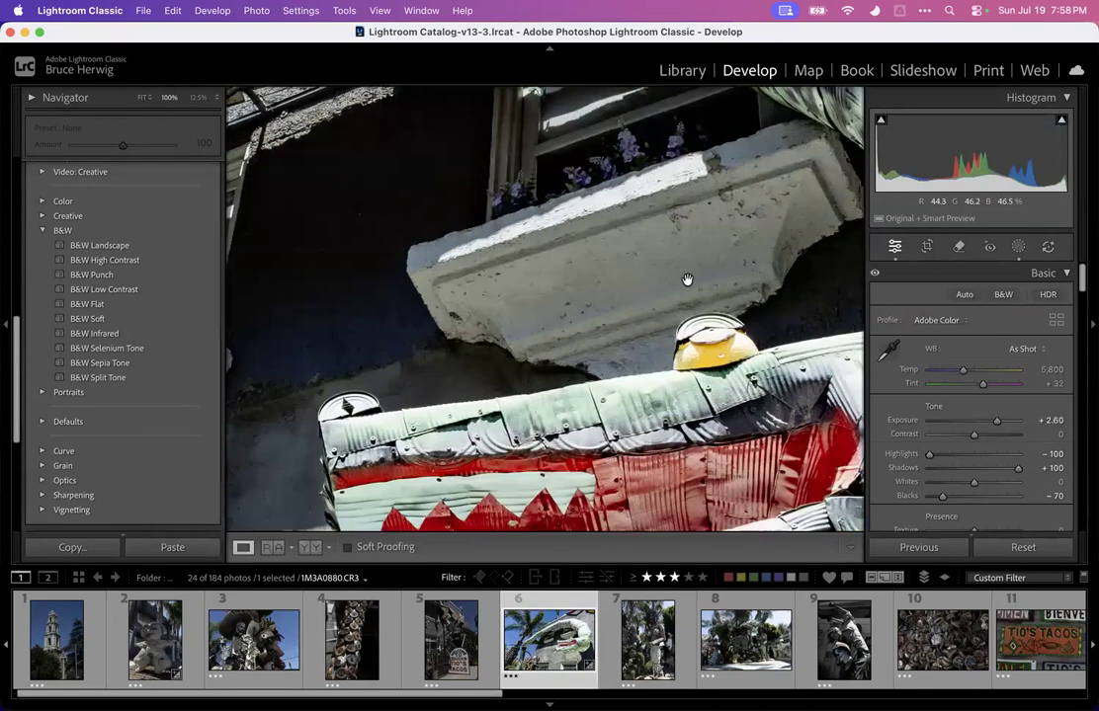
click(690, 281)
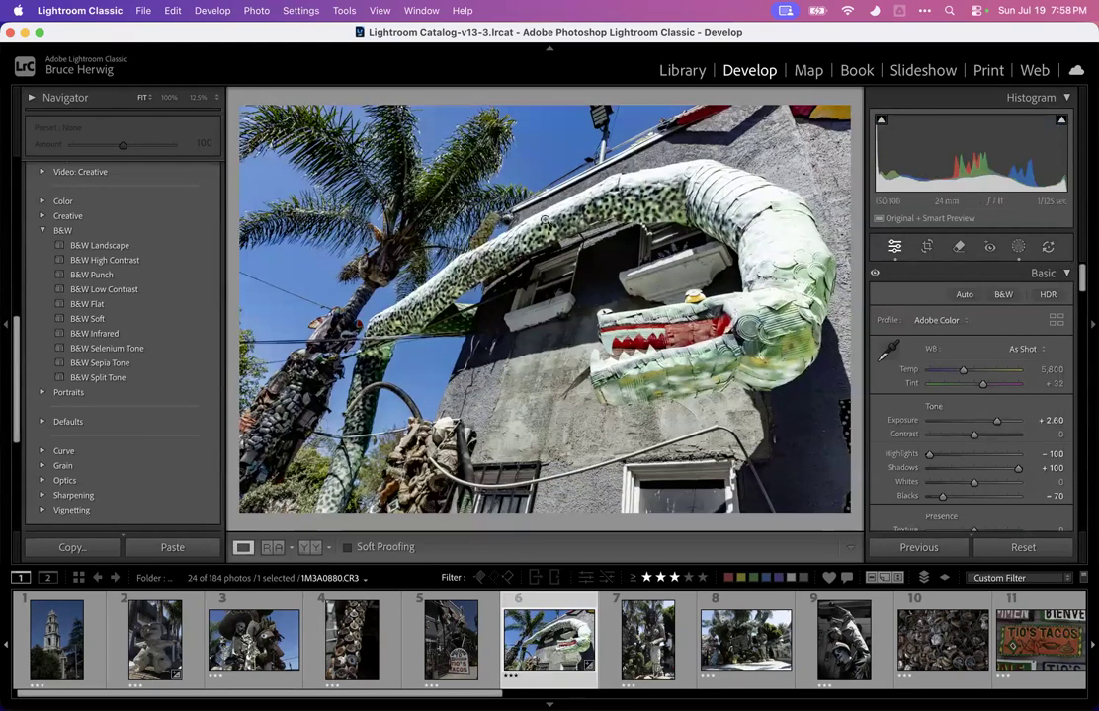
click(516, 48)
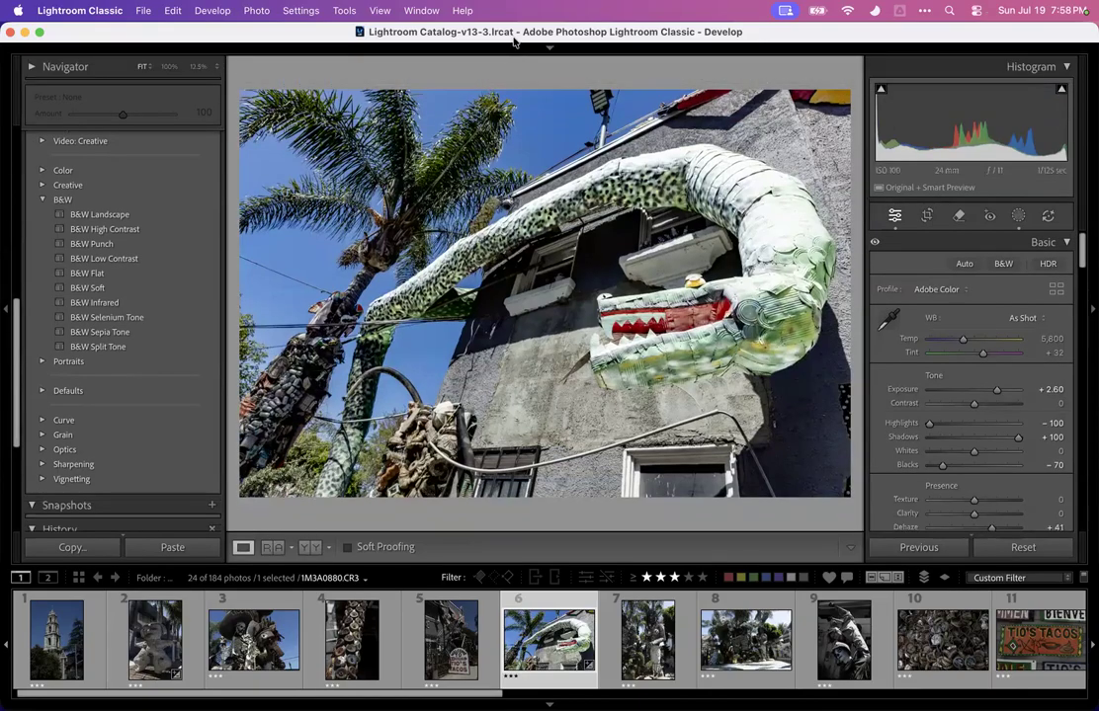
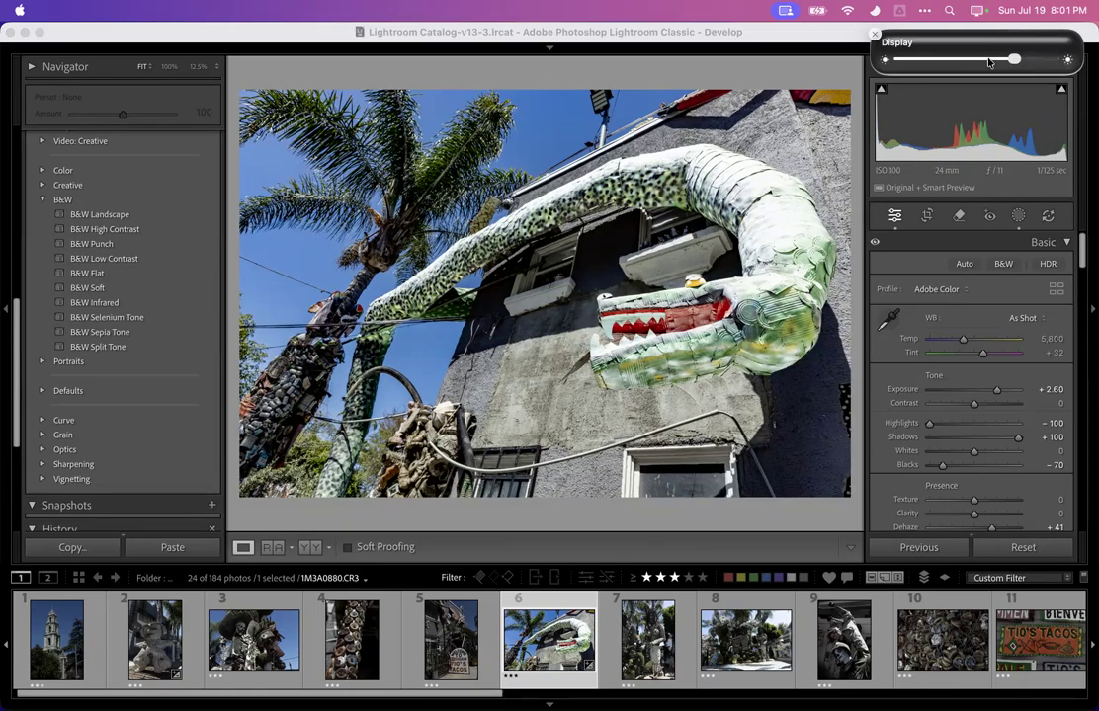
mouse_move(988, 61)
mouse_down()
mouse_move(1018, 61)
mouse_move(988, 61)
mouse_up()
drag(988, 62, 985, 62)
key(F2)
key(F1)
key(F2)
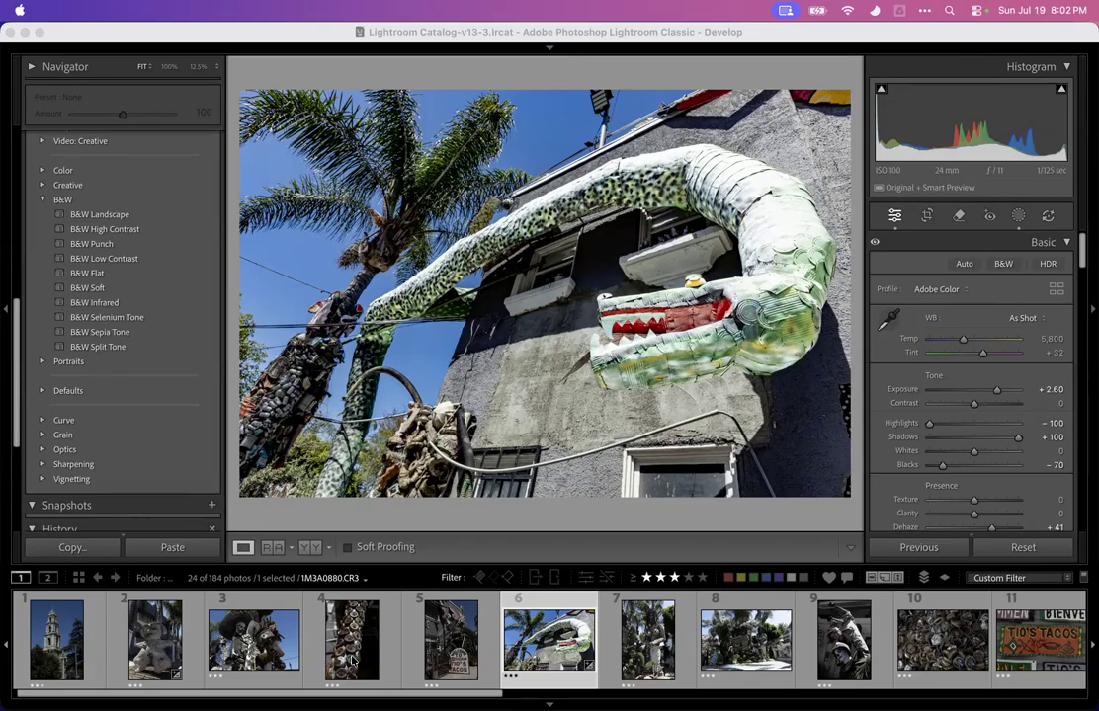
Open the cobweb-covered bottles photo and briefly enter and leave the crop tool
scroll(327, 665, down, 6)
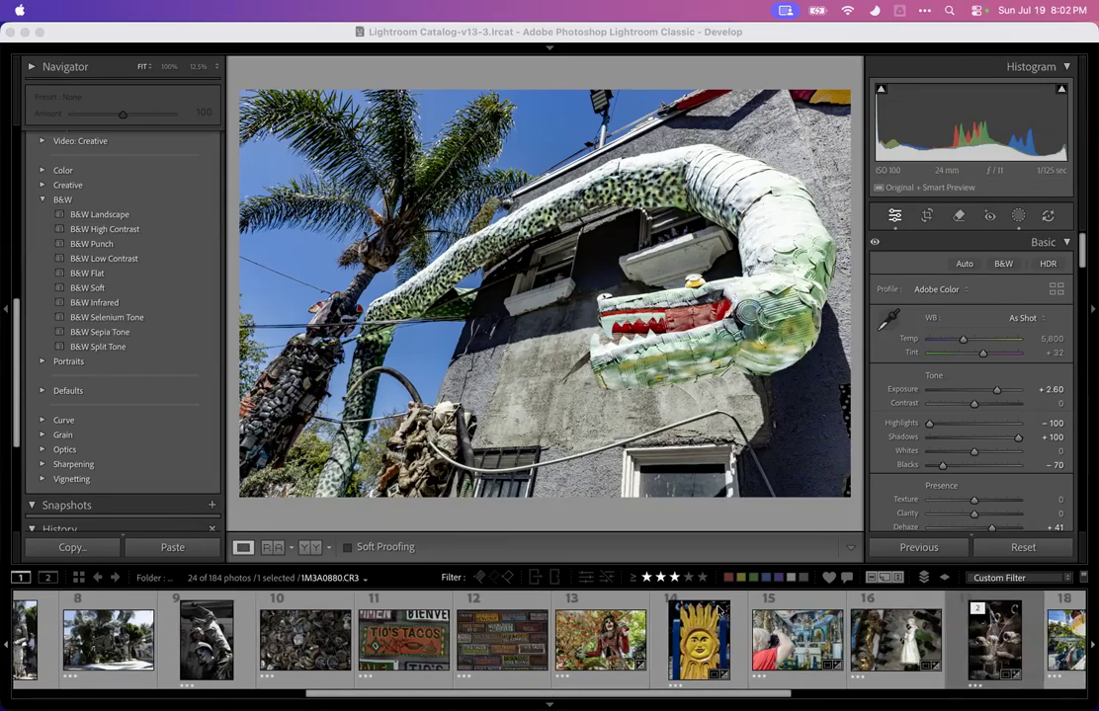
click(985, 640)
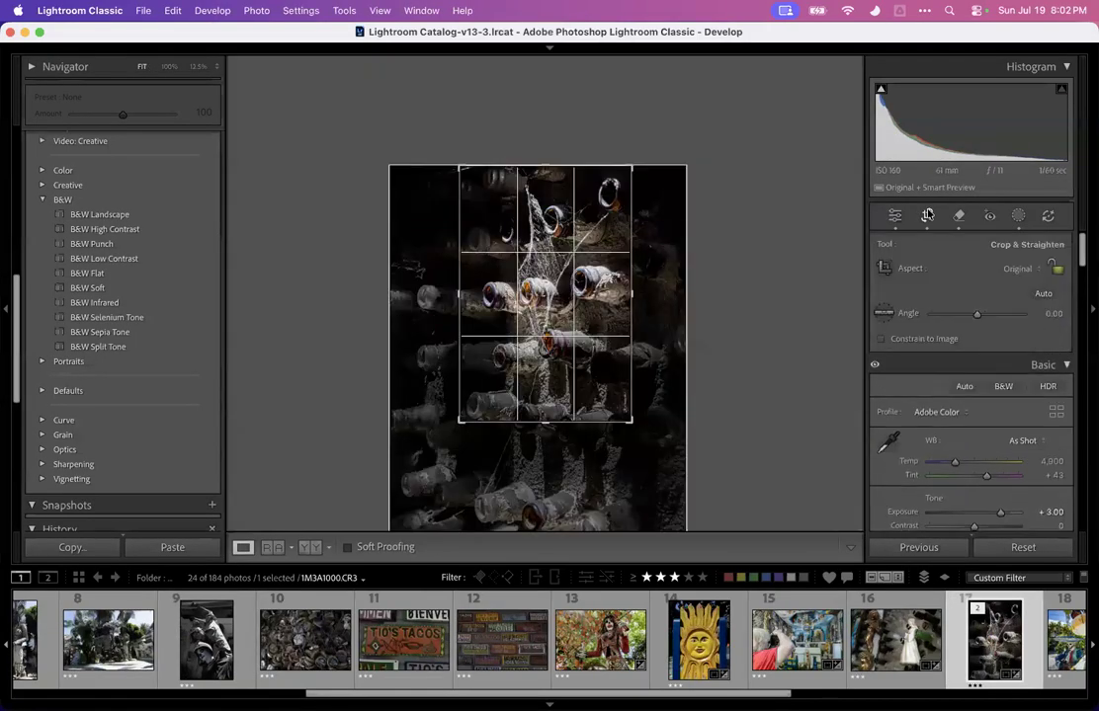
click(926, 215)
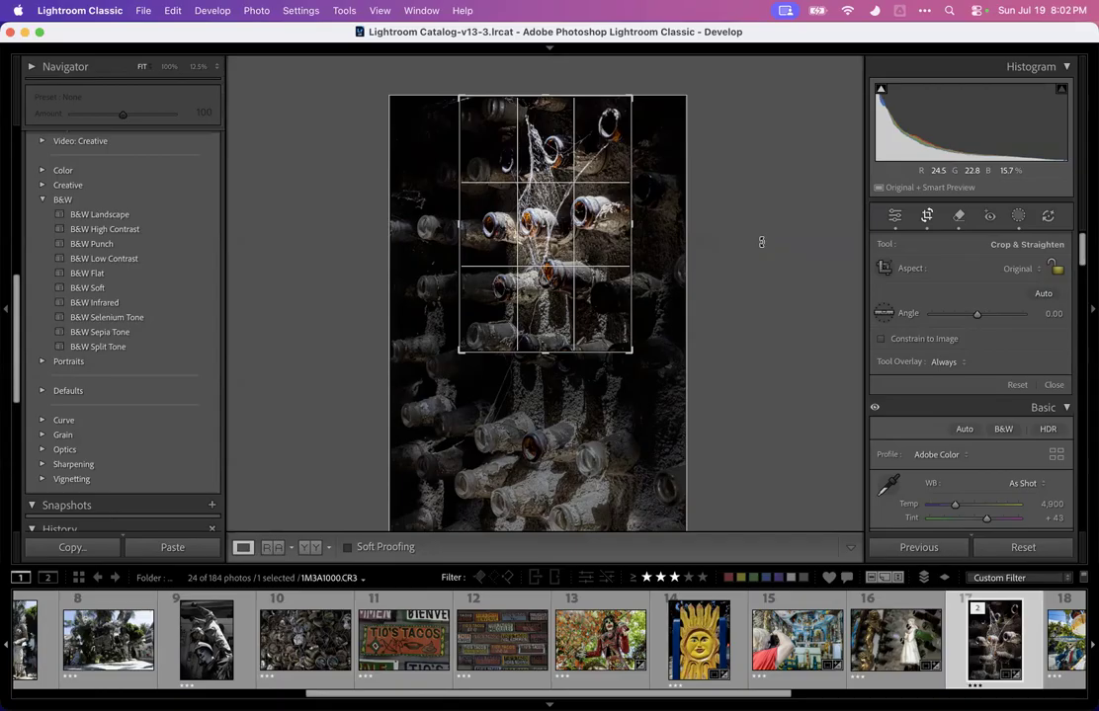
key(Return)
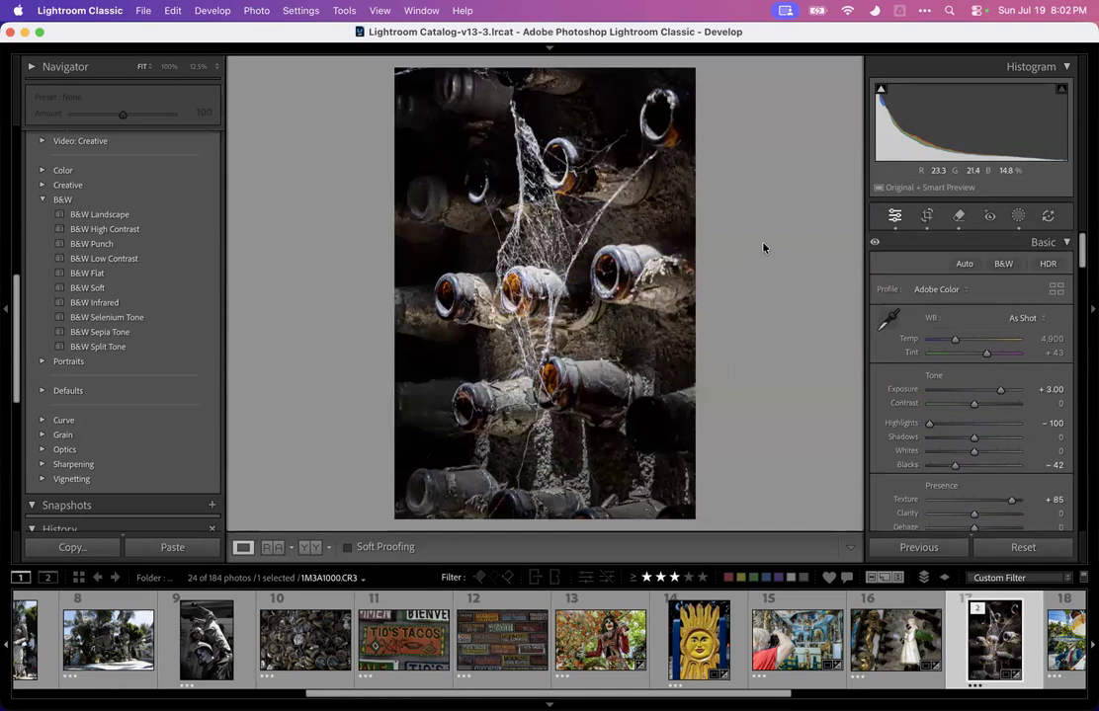
Open the cobweb bottles photo in Adobe Photoshop 2026 for editing
scroll(894, 287, down, 10)
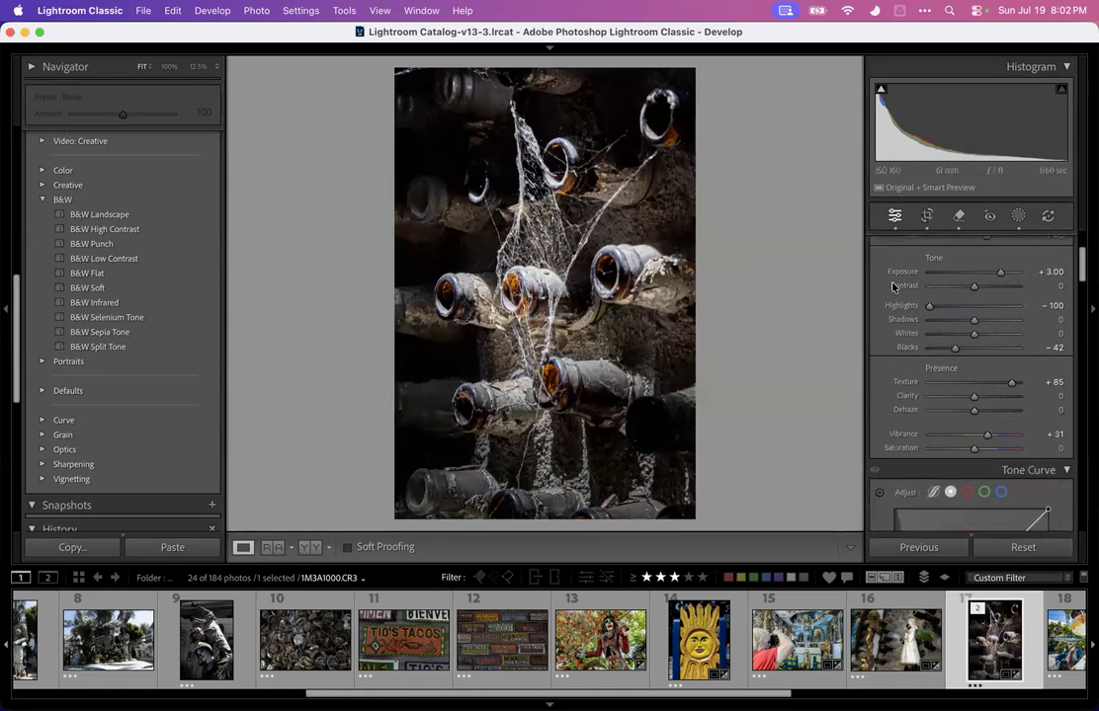
scroll(892, 289, down, 12)
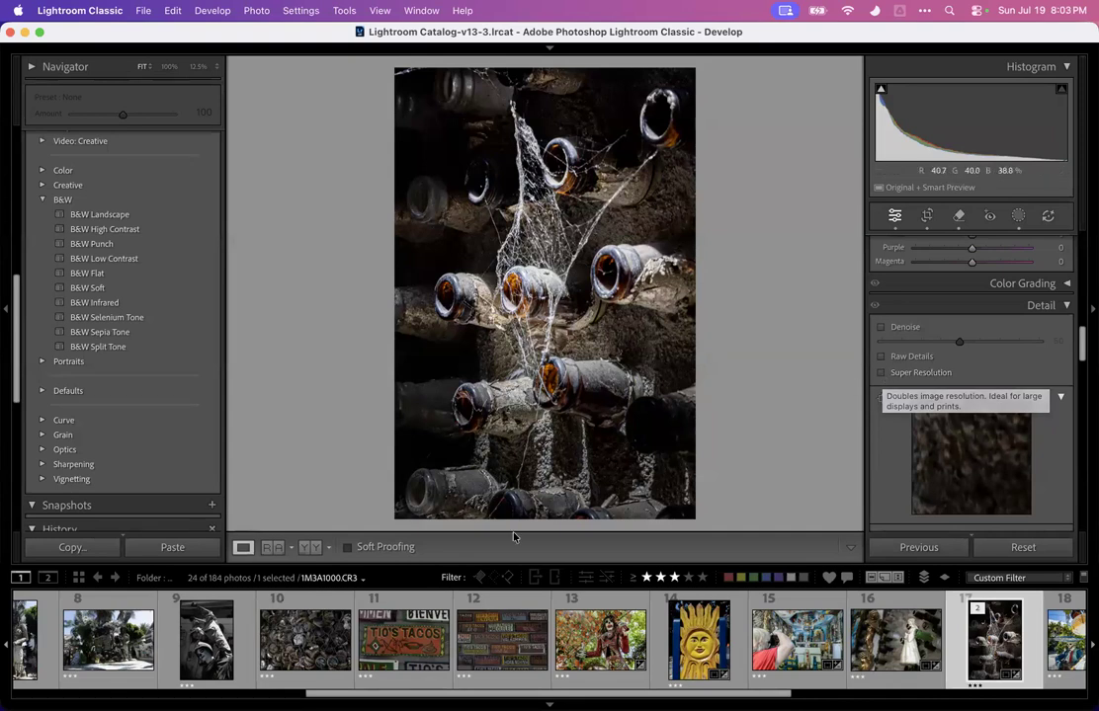
scroll(309, 648, right, 5)
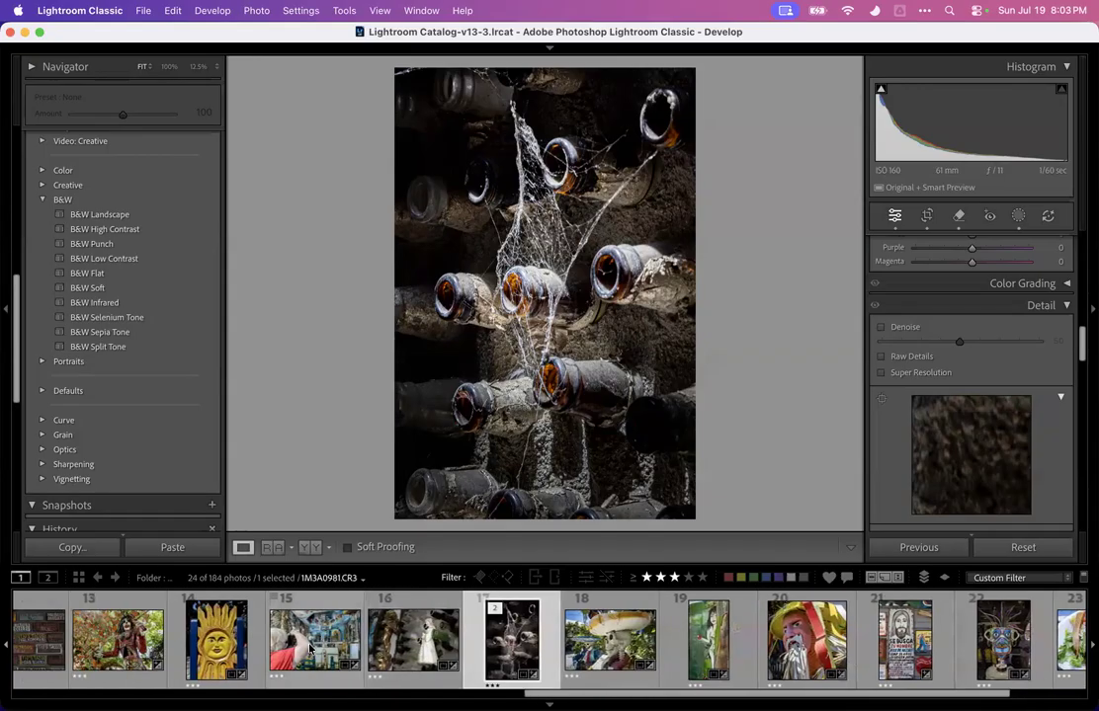
key(Right)
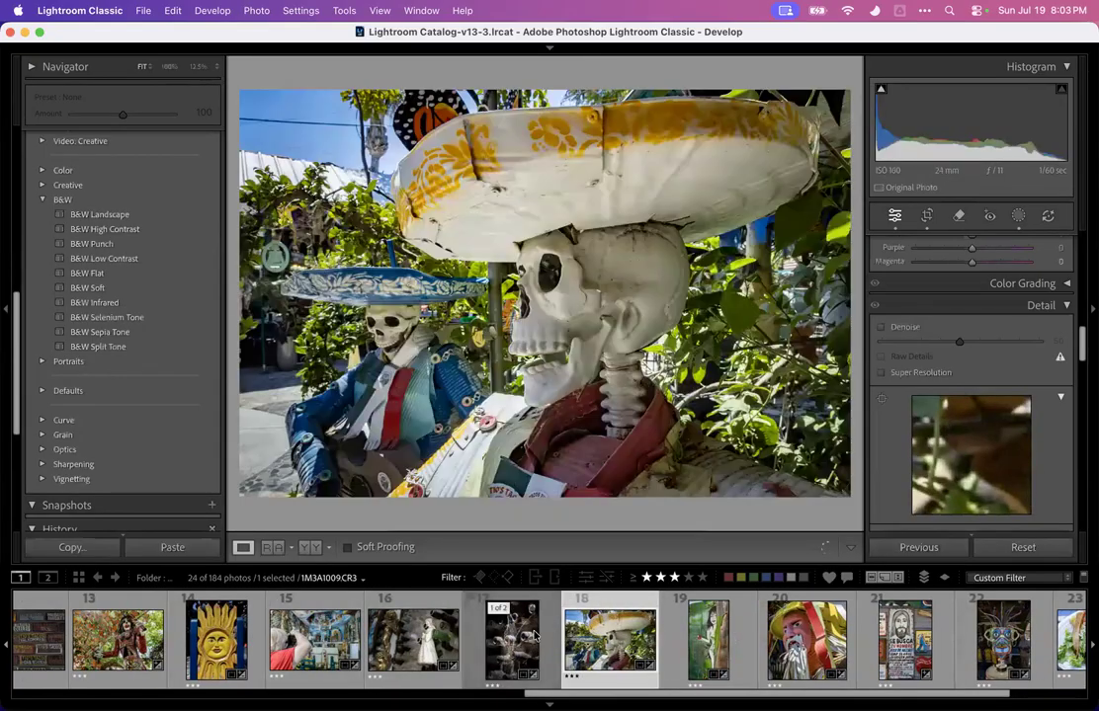
click(514, 637)
right_click(512, 633)
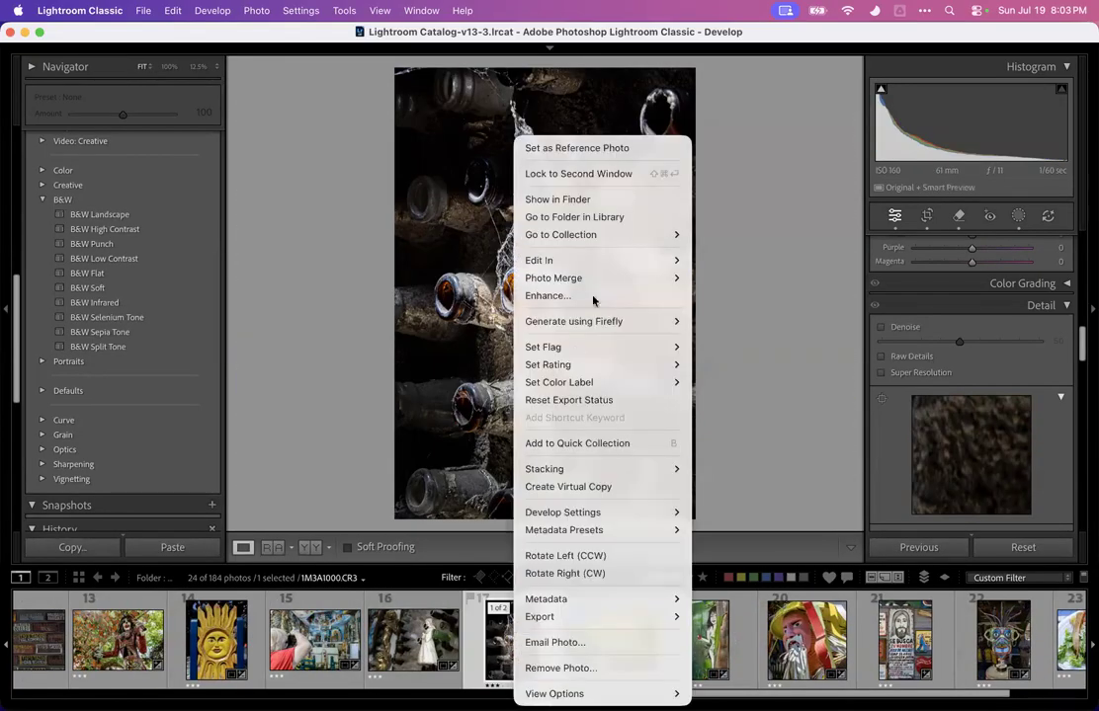
mouse_move(652, 259)
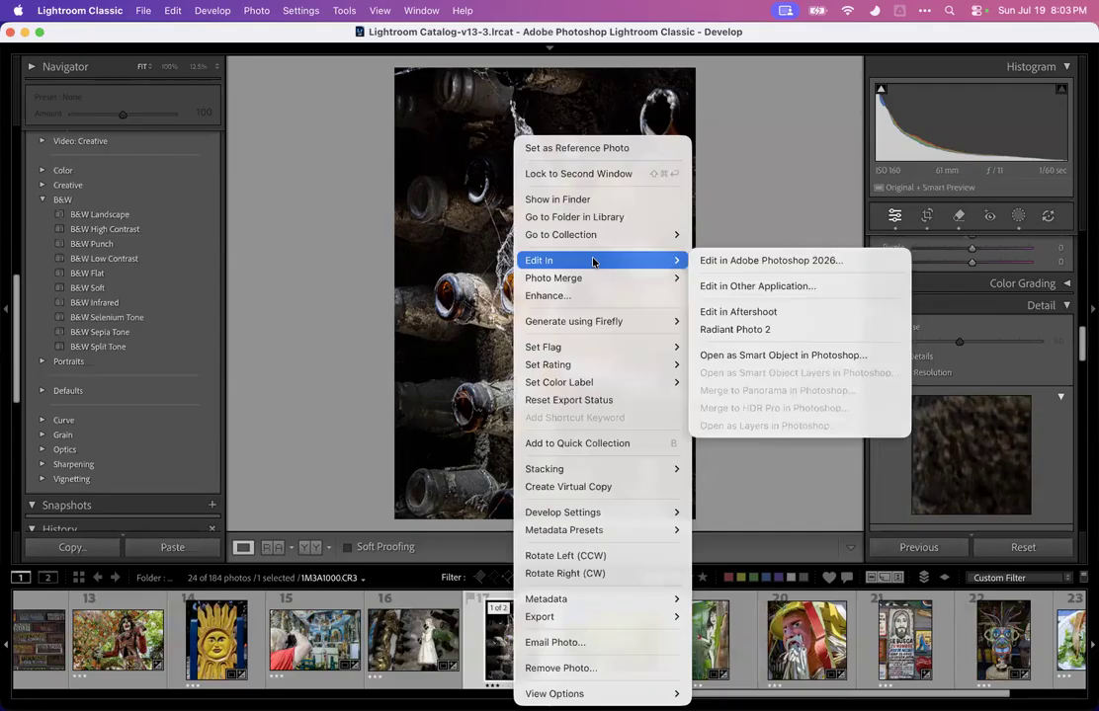
click(775, 261)
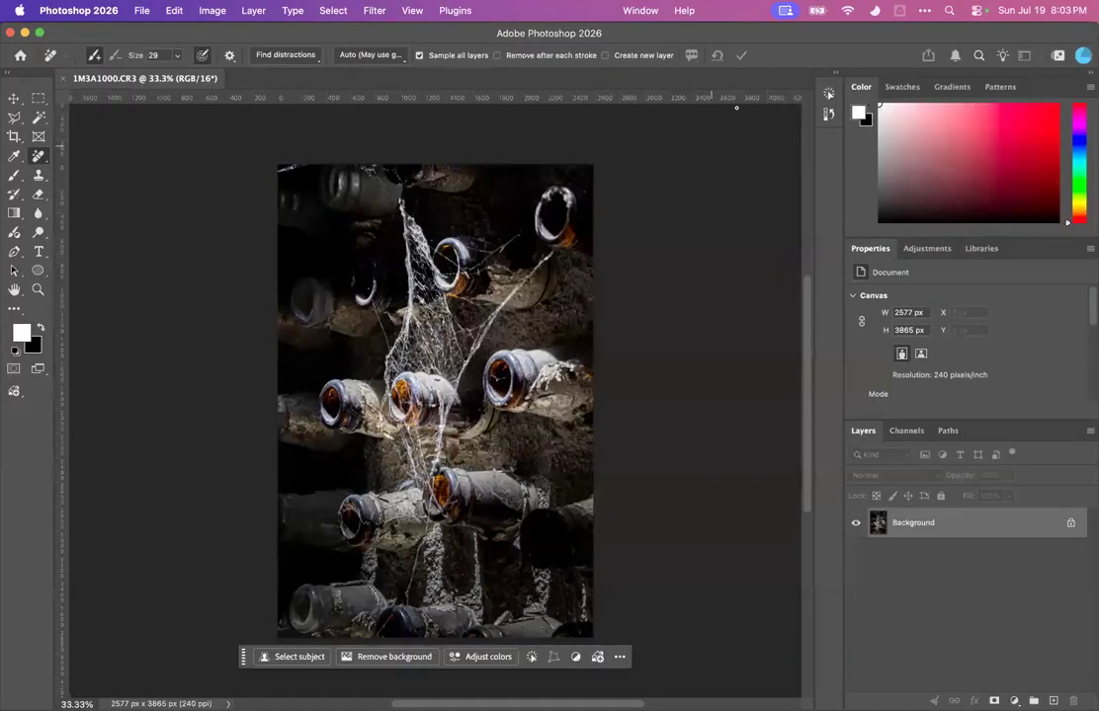
click(446, 12)
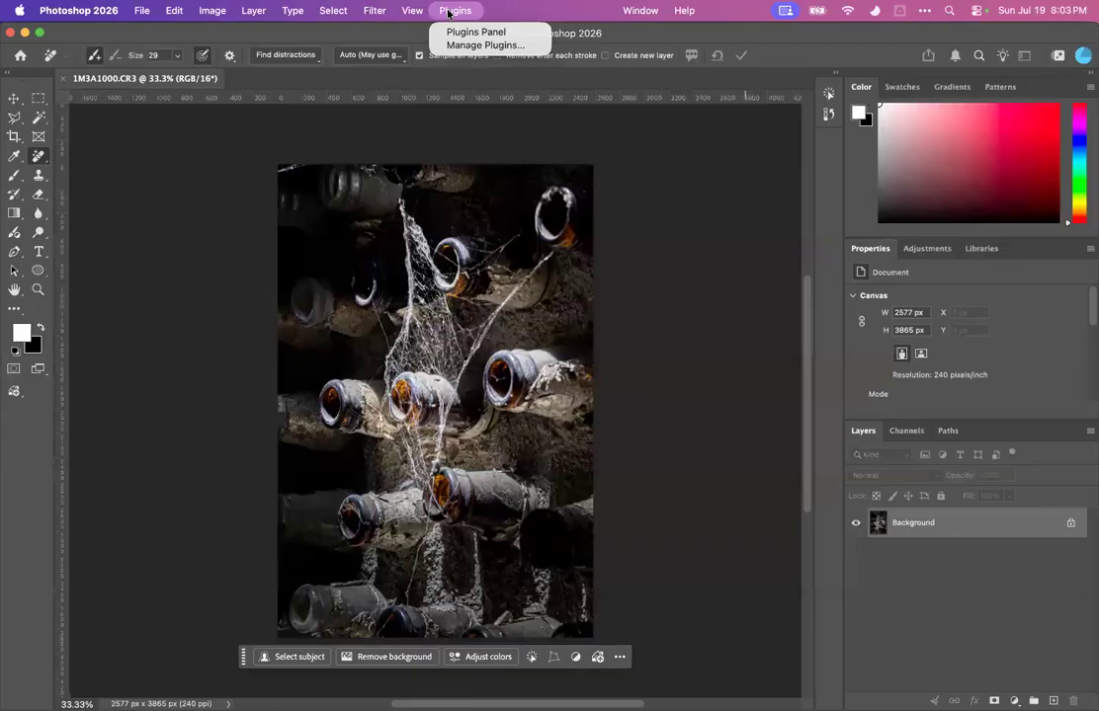
mouse_move(412, 9)
mouse_move(333, 9)
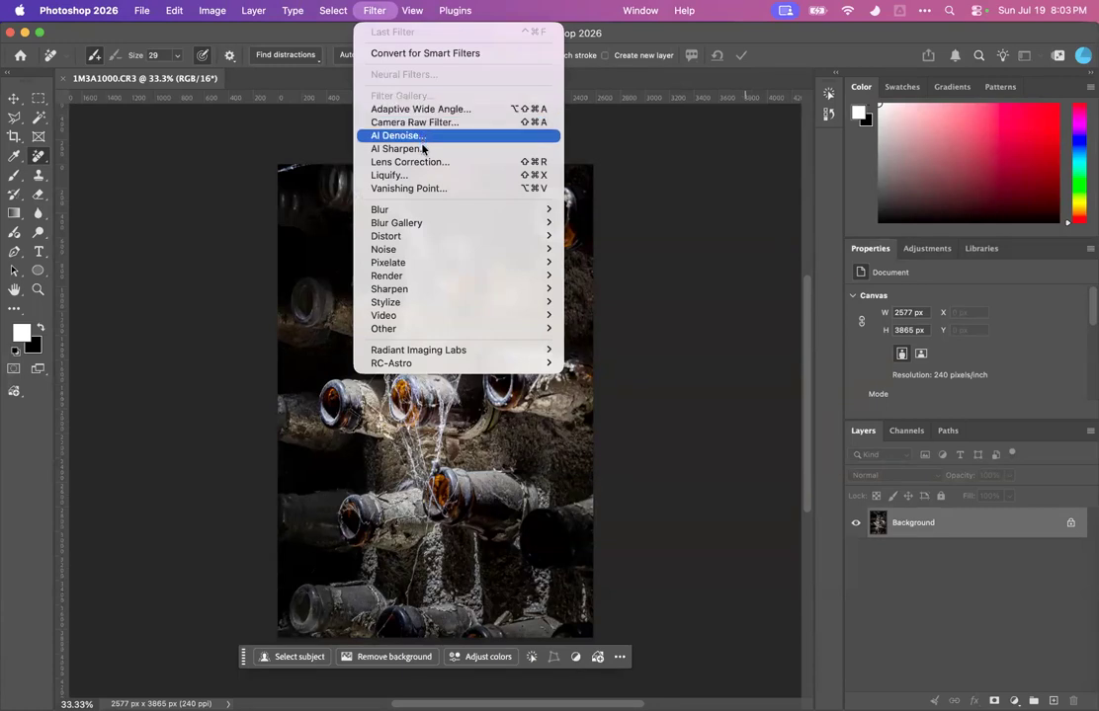
mouse_move(454, 9)
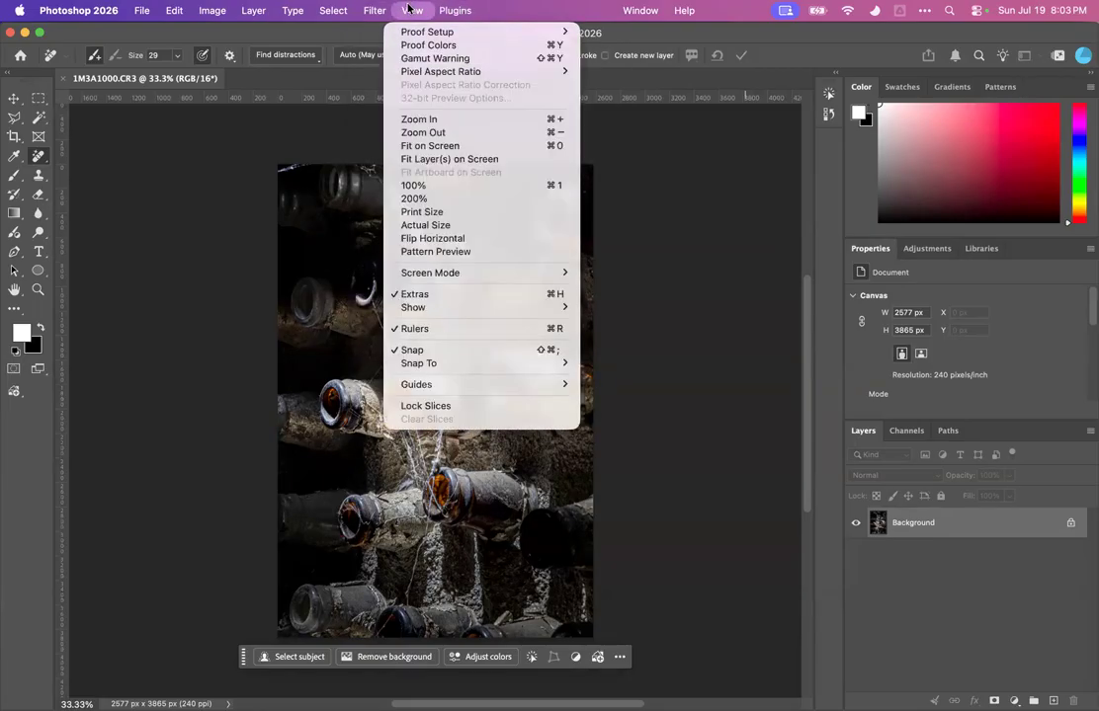
mouse_move(370, 11)
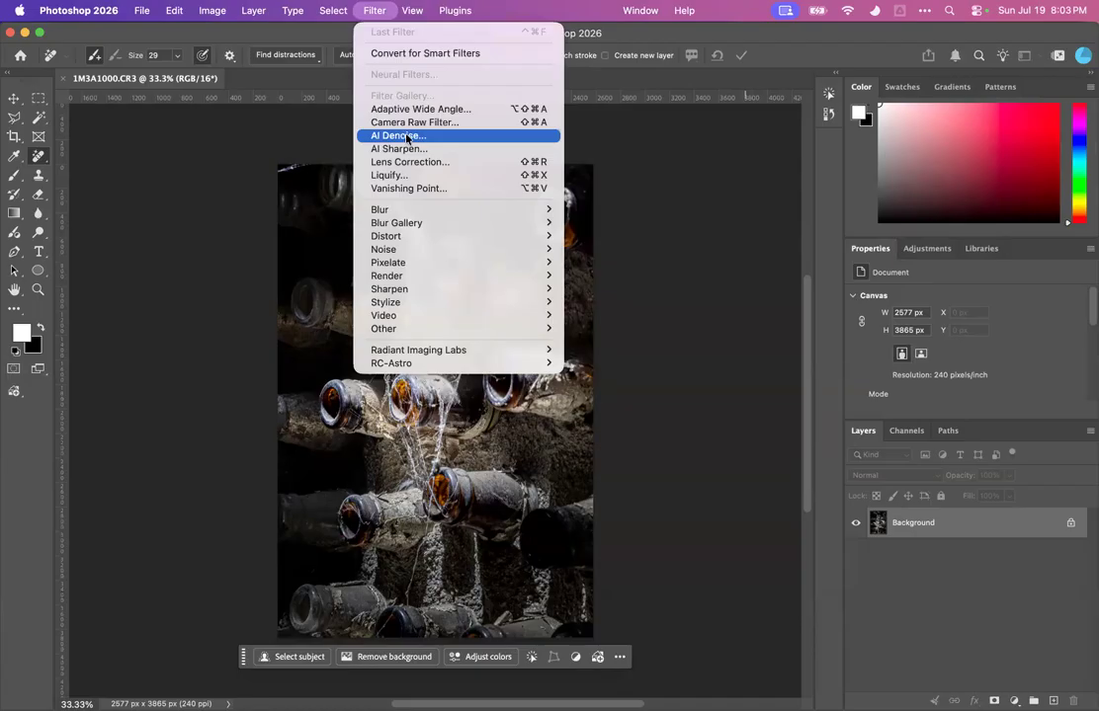
click(413, 72)
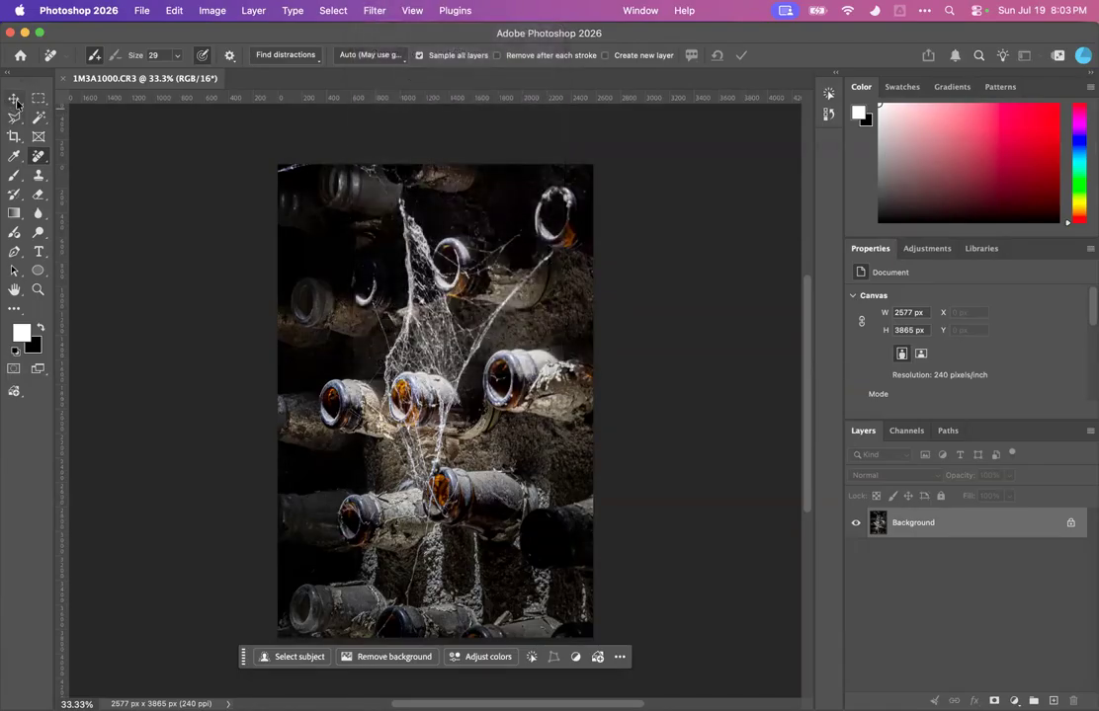
Select the entire image and try the Super Zoom neural filter, then cancel it
click(36, 98)
drag(158, 141, 186, 163)
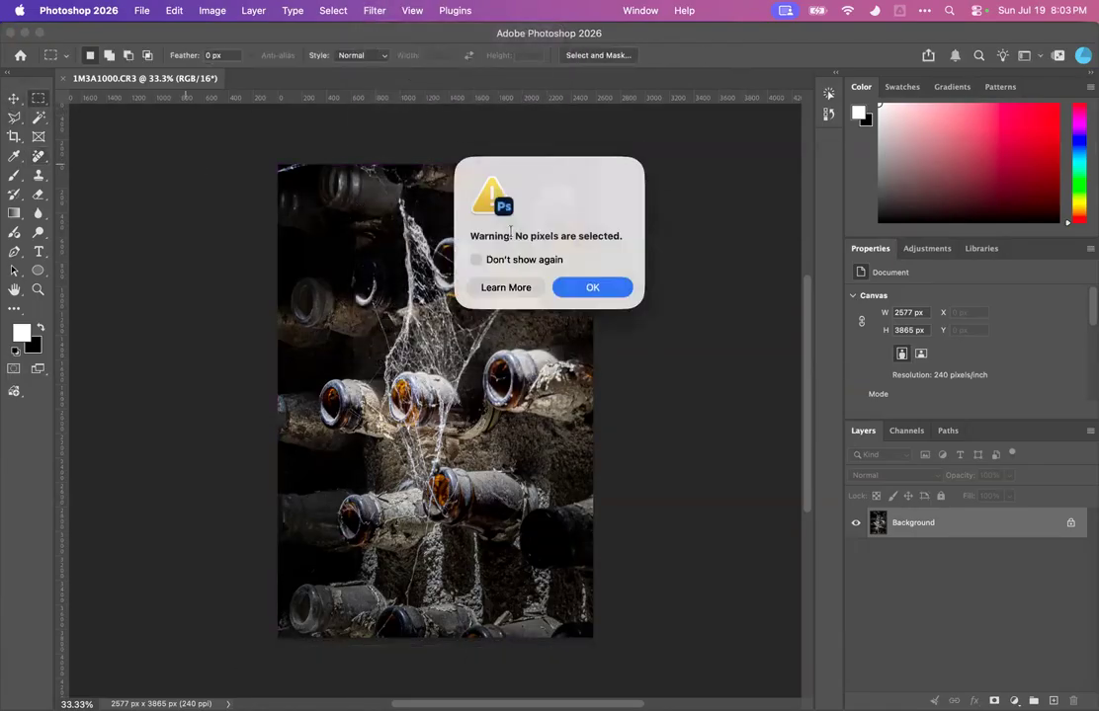
click(593, 287)
key(super+a)
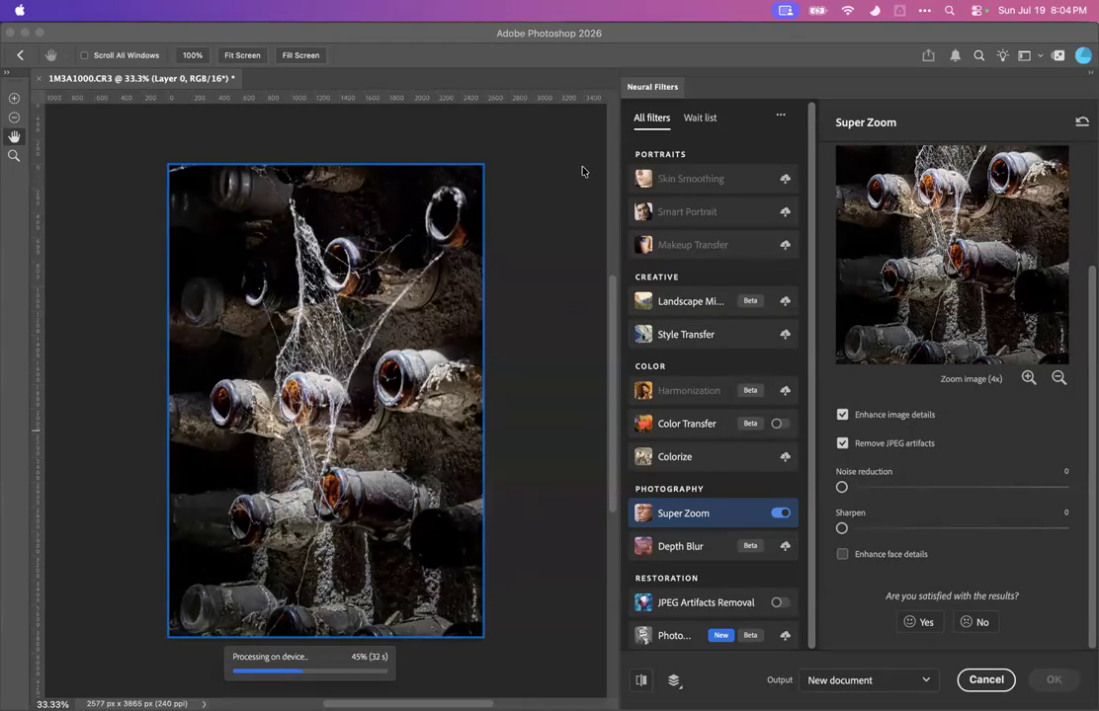
click(983, 679)
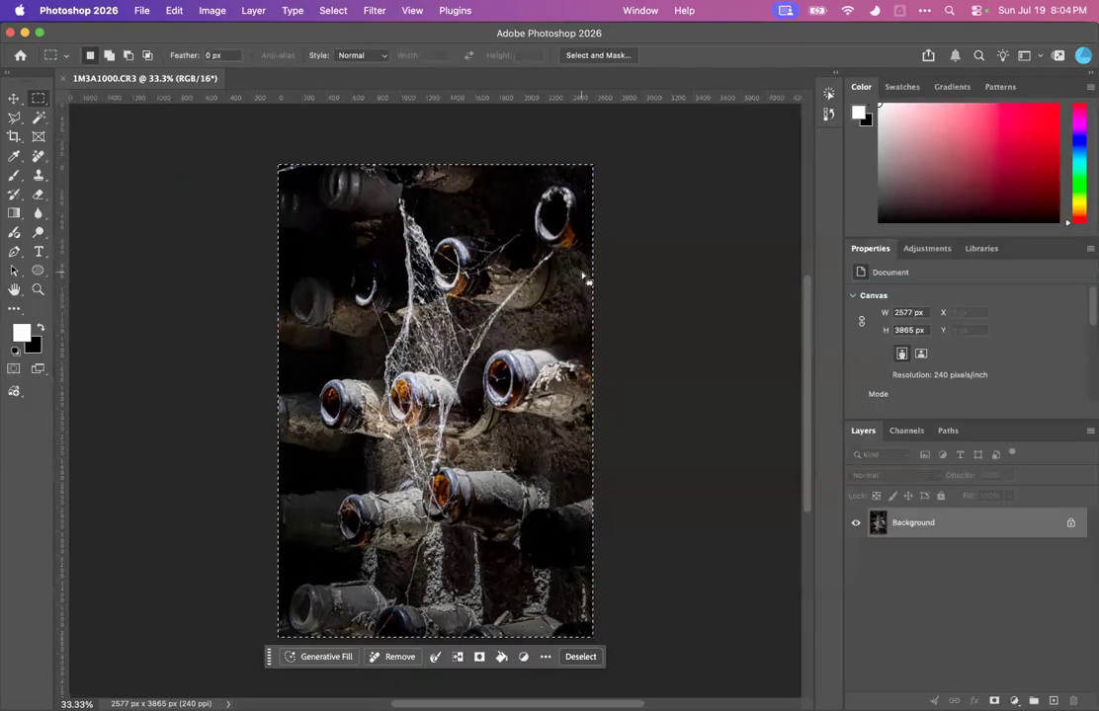
Reopen Neural Filters, switch on Super Zoom, and cancel the filter
click(375, 11)
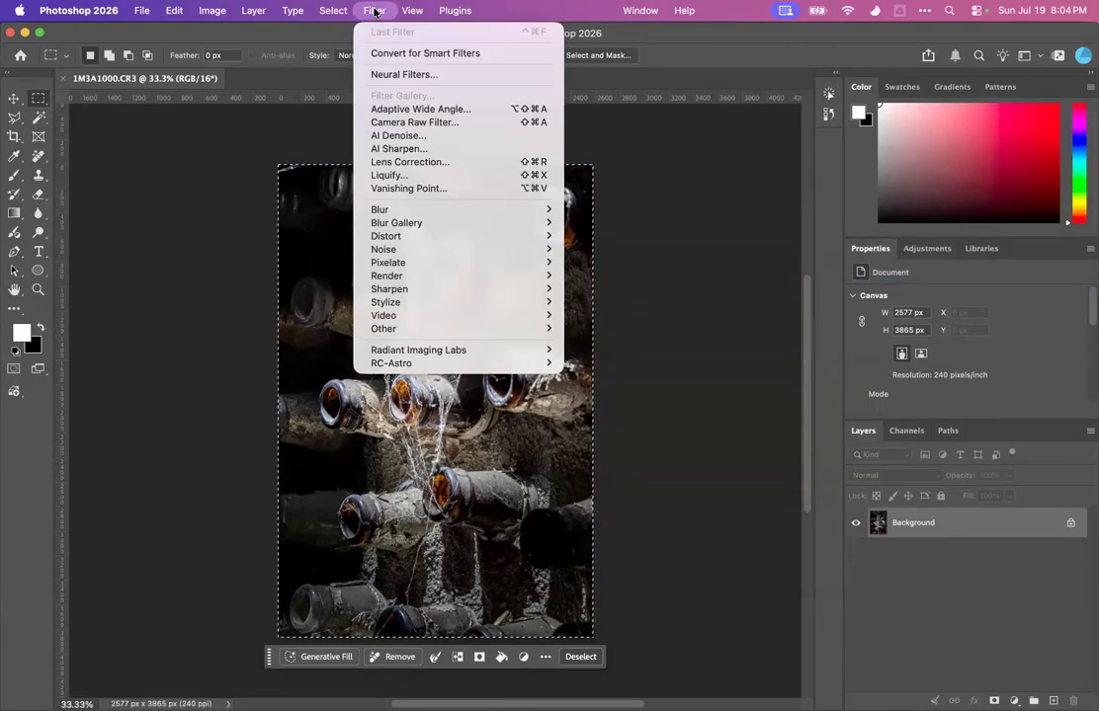
click(408, 75)
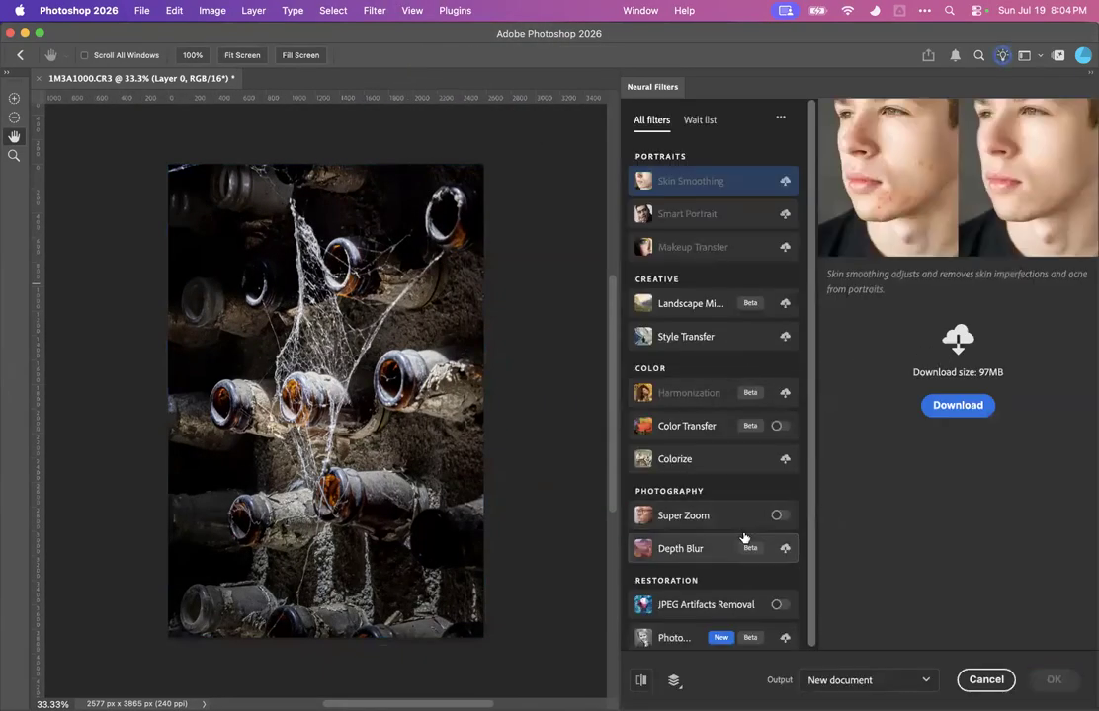
click(777, 515)
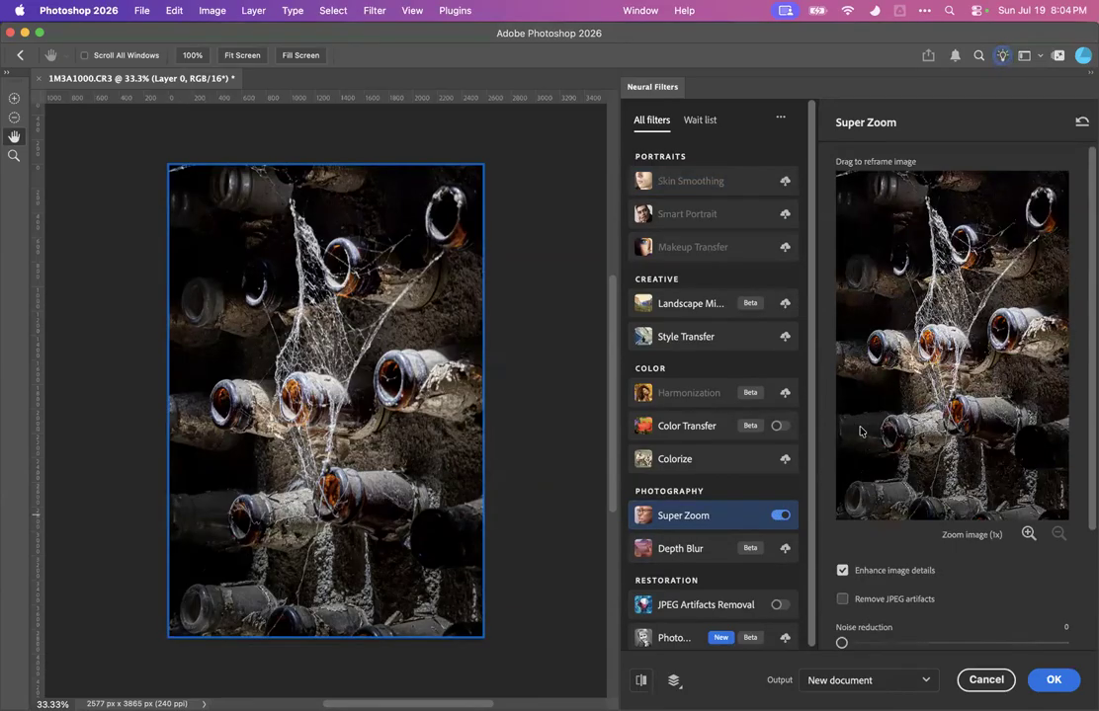
click(985, 680)
Switch back to Lightroom Classic and enable Super Resolution in the Detail panel for the bottles photo
key(ctrl+Up)
click(373, 479)
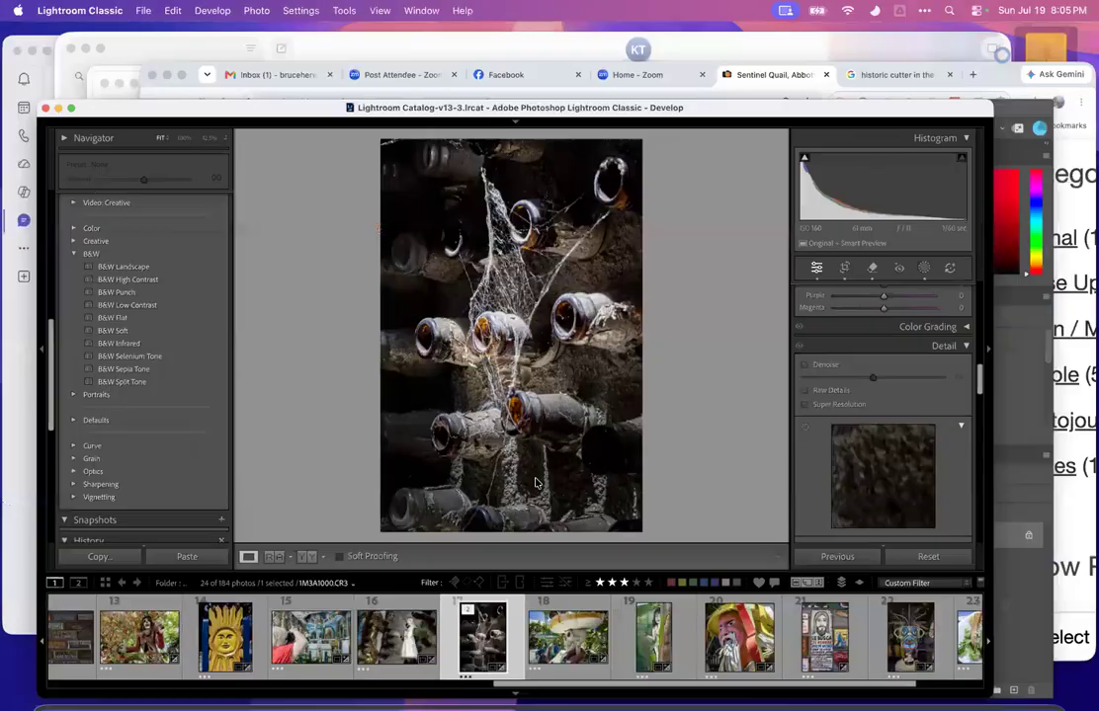
click(888, 374)
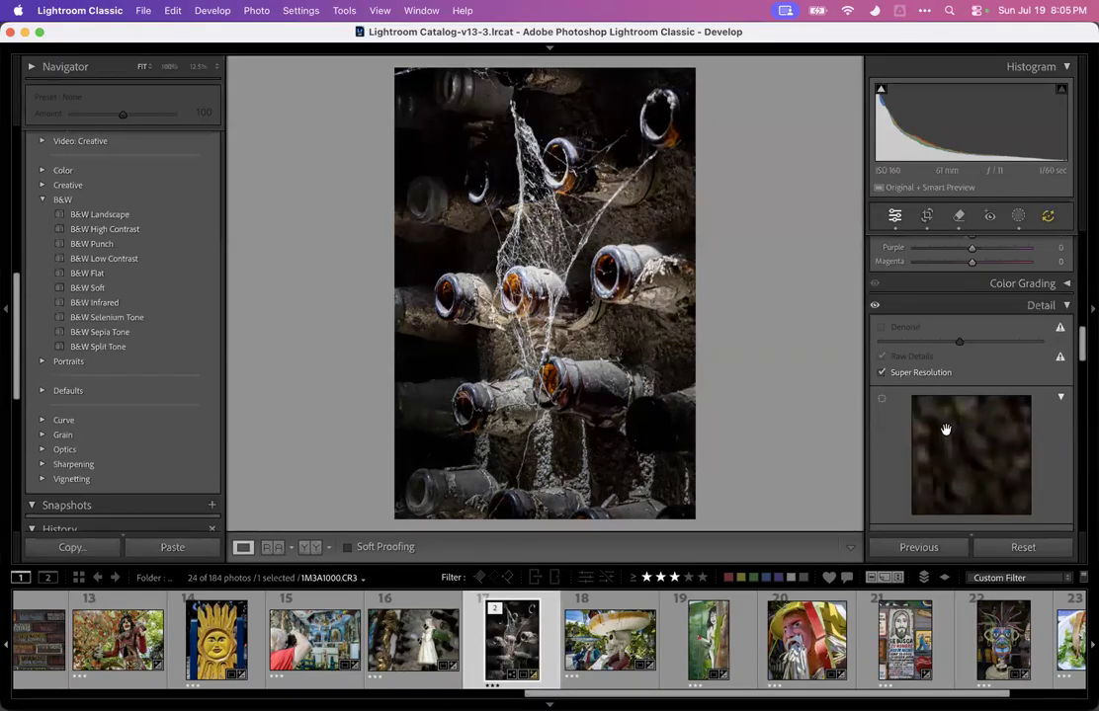
Zoom into the enhanced bottles photo at 100% to inspect detail, then return to fit view
click(650, 331)
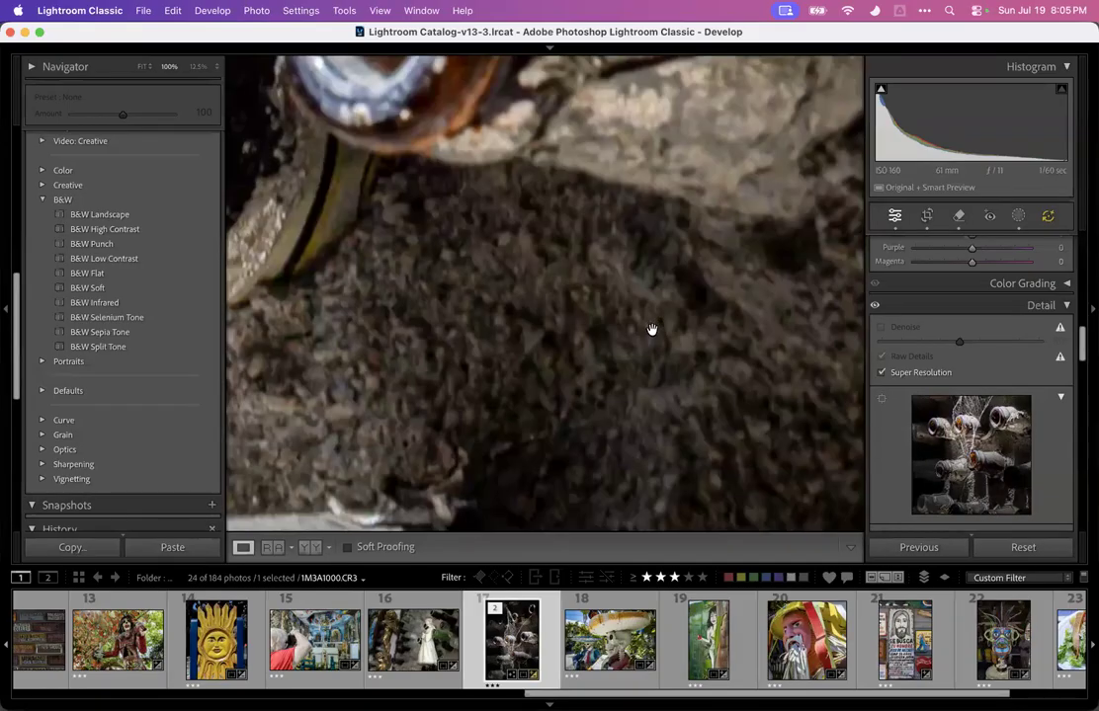
click(637, 303)
click(608, 245)
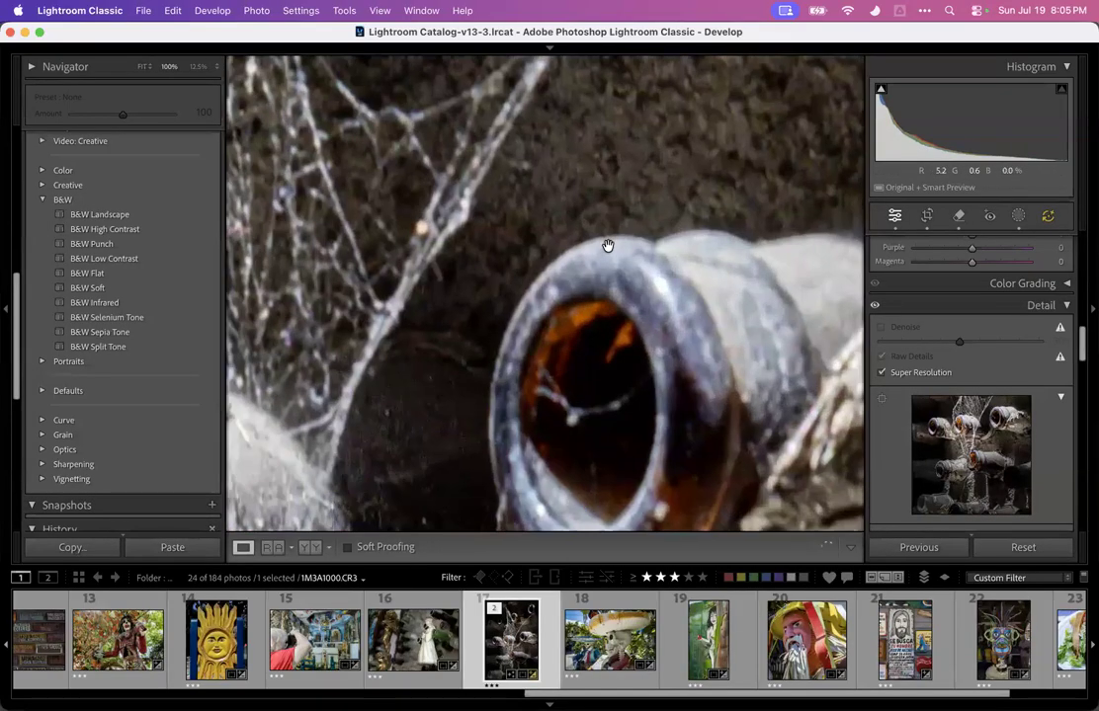
click(607, 244)
click(518, 288)
click(518, 287)
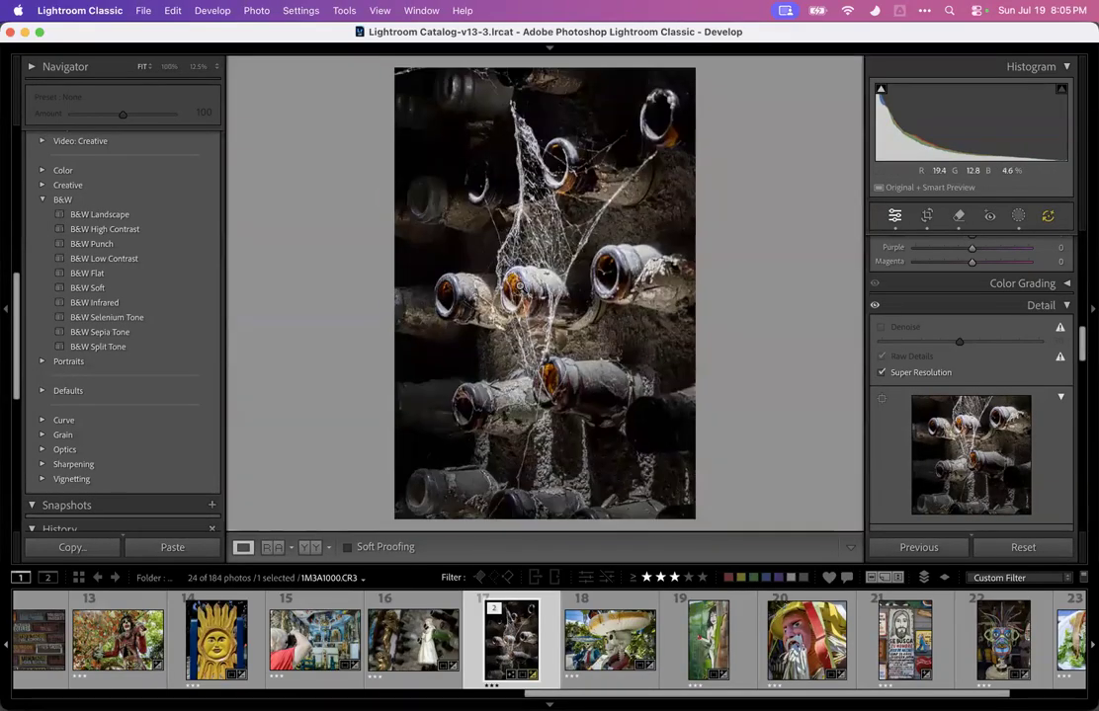